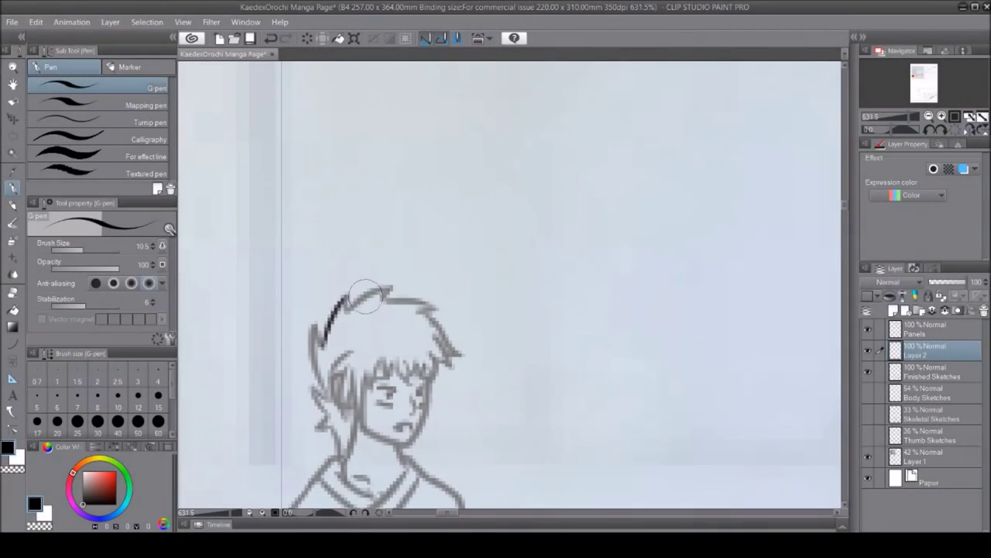
Ink the seated figure's spiky hair, fringe, face and neck over the sketch with the G-pen at size 14.1
key("ctrl+z")
mouse_move(389, 290)
left_mouse_down()
mouse_move(310, 331)
mouse_move(316, 436)
left_mouse_up()
left_click_drag(335, 361, 341, 472)
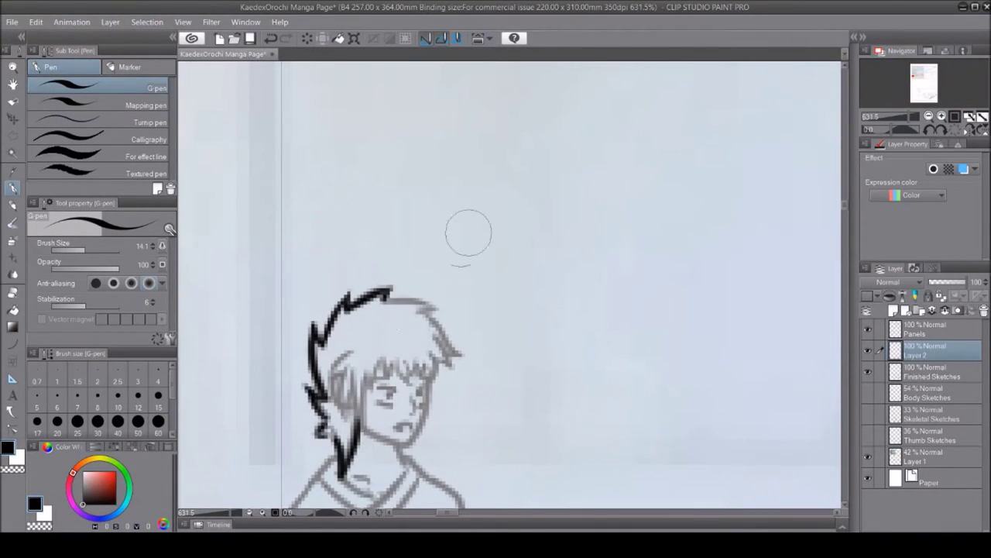
left_click_drag(387, 349, 324, 424)
mouse_move(344, 364)
left_mouse_down()
mouse_move(420, 387)
mouse_move(462, 366)
left_mouse_up()
left_click_drag(420, 310, 460, 349)
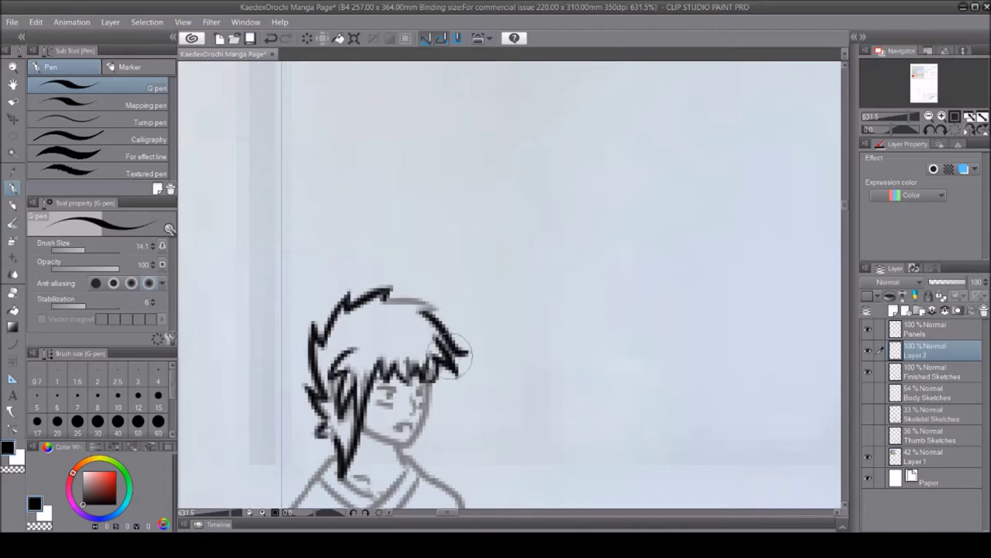
left_click_drag(424, 384, 387, 456)
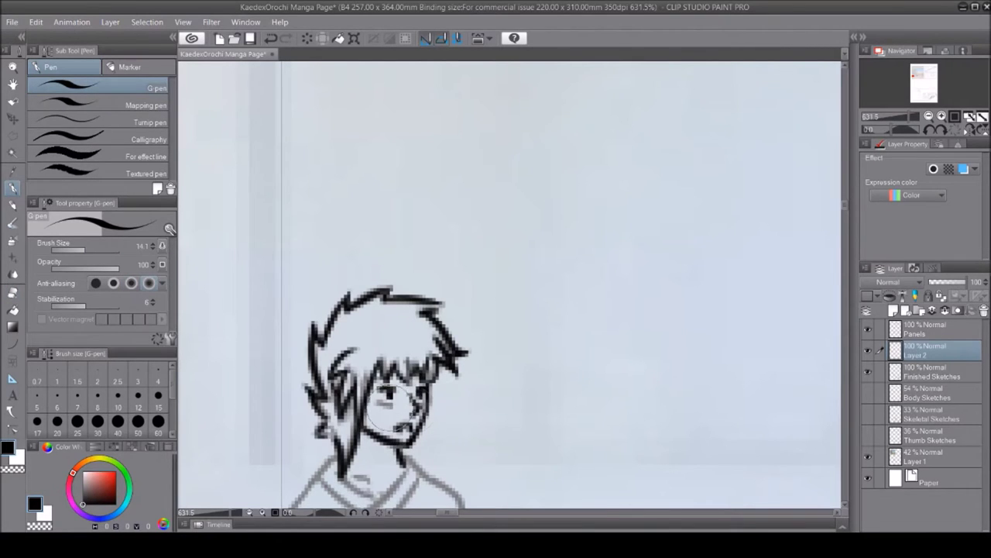
left_click_drag(418, 380, 459, 376)
Ink the robe's crossed collar, the shoulders and the chest folds over the sketch
scroll(428, 369, "down", 5)
left_click_drag(350, 203, 418, 317)
mouse_move(409, 148)
left_mouse_down()
mouse_move(352, 206)
mouse_move(474, 232)
left_mouse_up()
left_click_drag(333, 155, 290, 233)
left_click_drag(293, 193, 287, 244)
mouse_move(374, 167)
left_mouse_down()
mouse_move(333, 202)
mouse_move(356, 203)
left_mouse_up()
left_click_drag(333, 246, 306, 341)
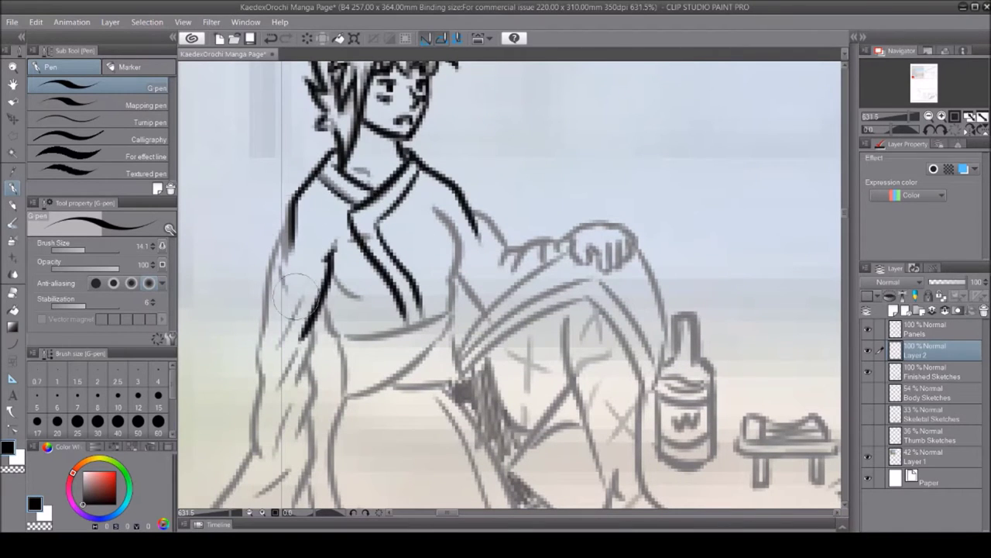
Ink the outer and inner edges of the long sleeve on the arm resting on the ground
left_click_drag(293, 219, 259, 422)
left_click_drag(331, 329, 300, 418)
left_click_drag(267, 333, 254, 457)
left_click_drag(317, 391, 298, 434)
key("e")
key("p")
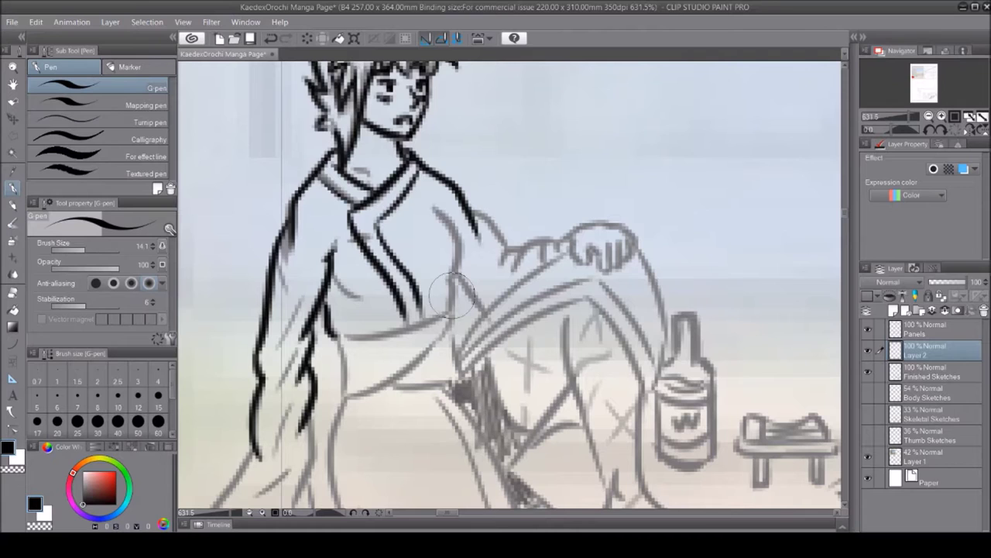
key("ctrl+z")
Ink the side of the torso and the sash around the waist
left_click_drag(435, 209, 455, 311)
mouse_move(333, 334)
left_mouse_down()
mouse_move(449, 317)
mouse_move(348, 403)
left_mouse_up()
left_click_drag(348, 403, 449, 325)
key("ctrl+z")
mouse_move(395, 385)
left_mouse_down()
mouse_move(462, 370)
mouse_move(646, 388)
left_mouse_up()
Ink the robe draped over the raised knee, plus the hand and forearm resting on it
mouse_move(459, 364)
left_mouse_down()
mouse_move(611, 333)
mouse_move(565, 280)
mouse_move(656, 376)
mouse_move(618, 244)
mouse_move(549, 262)
mouse_move(606, 279)
mouse_move(631, 264)
left_mouse_up()
left_click_drag(559, 246, 641, 257)
key("ctrl+z")
left_click_drag(563, 234, 637, 247)
left_click_drag(573, 247, 499, 256)
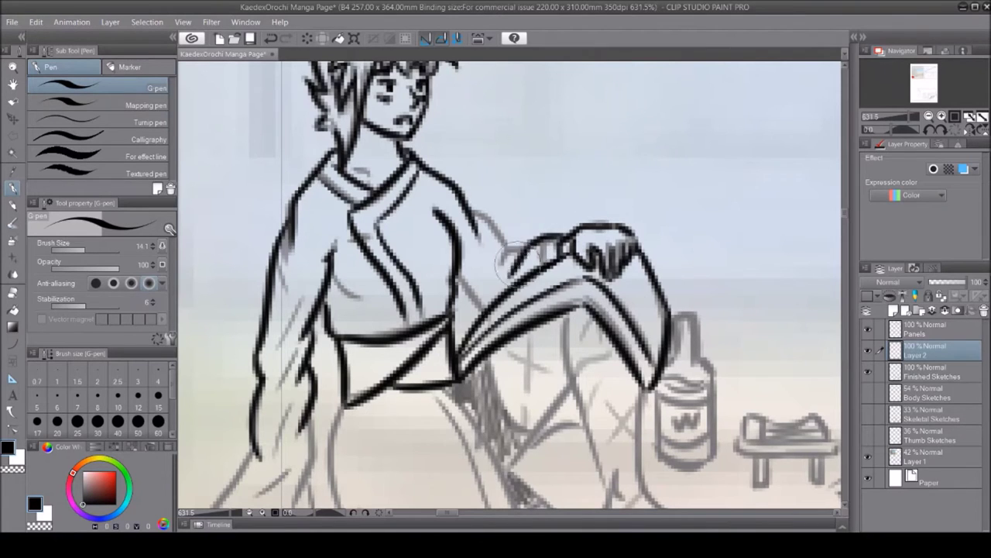
left_click_drag(463, 206, 505, 236)
left_click_drag(491, 264, 542, 246)
Draw the small object held up beside the shoulder and ink the sleeve folds next to the chest
left_click_drag(463, 232, 453, 176)
mouse_move(438, 209)
left_mouse_down()
mouse_move(448, 157)
mouse_move(470, 139)
left_mouse_up()
key("e")
key("p")
left_click_drag(464, 252, 449, 314)
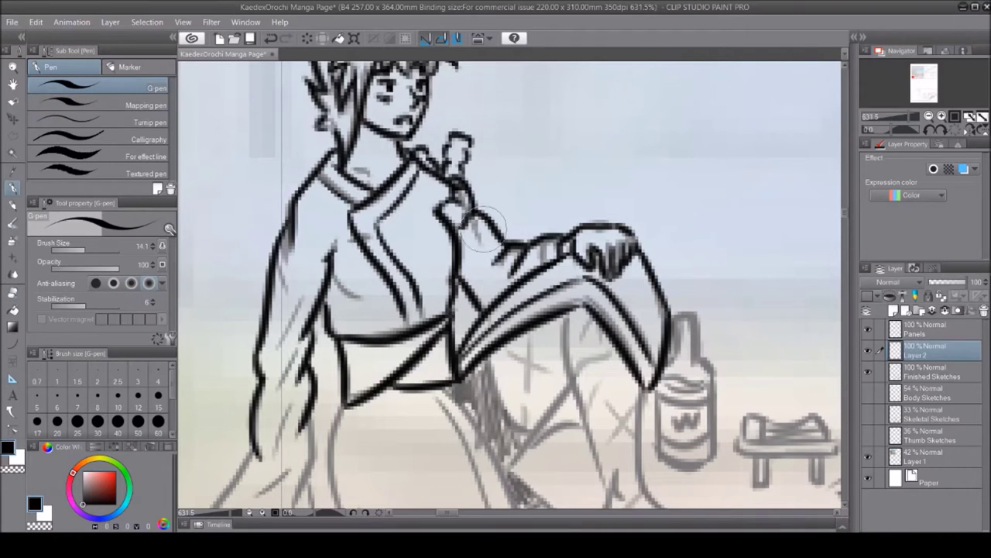
left_click_drag(463, 176, 457, 233)
Ink the curved edges of the robe's skirt spread on the ground and compare them with the Finished Sketches layer
scroll(503, 310, "down", 5)
left_click_drag(445, 144, 608, 403)
left_click_drag(372, 263, 604, 403)
key("ctrl+z")
left_click_drag(344, 166, 403, 317)
left_click(870, 372)
left_click(870, 374)
Ink the bent leg with its foot, toes and star-shaped markings
left_click_drag(530, 108, 484, 190)
key("ctrl+z")
mouse_move(569, 73)
left_mouse_down()
mouse_move(629, 298)
mouse_move(666, 318)
left_mouse_up()
left_click_drag(673, 290, 688, 299)
left_click_drag(642, 236, 706, 304)
mouse_move(623, 132)
left_mouse_down()
mouse_move(647, 236)
mouse_move(619, 251)
mouse_move(589, 182)
left_mouse_up()
mouse_move(571, 73)
left_mouse_down()
mouse_move(595, 167)
mouse_move(585, 97)
left_mouse_up()
left_click_drag(589, 139, 608, 159)
left_click_drag(619, 252, 626, 265)
left_click_drag(535, 97, 520, 132)
left_click_drag(558, 159, 523, 263)
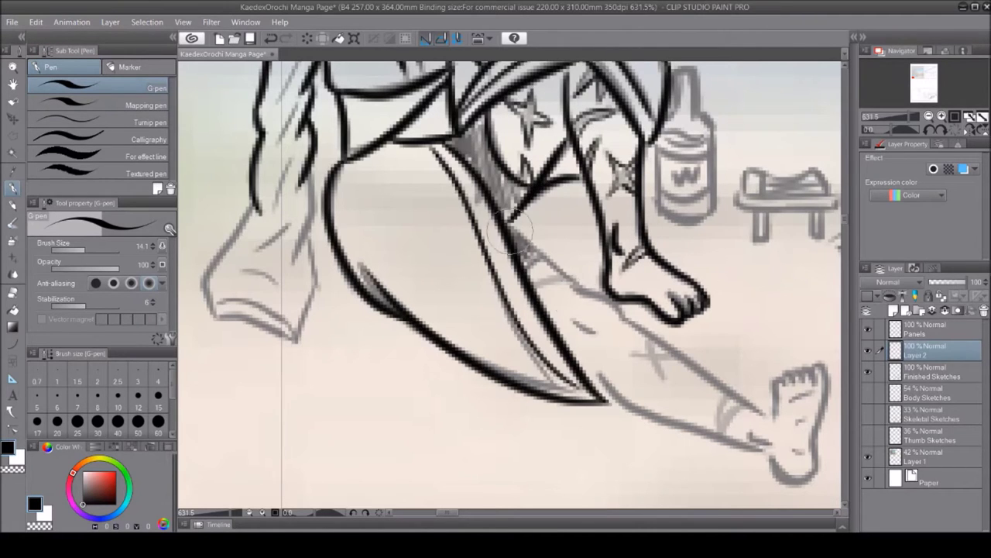
Ink the outstretched leg with its foot, toes and star-shaped marking
left_click_drag(507, 225, 767, 418)
left_click_drag(598, 382, 774, 459)
mouse_move(773, 461)
left_mouse_down()
mouse_move(816, 408)
mouse_move(776, 381)
mouse_move(821, 369)
left_mouse_up()
left_click_drag(774, 383, 823, 370)
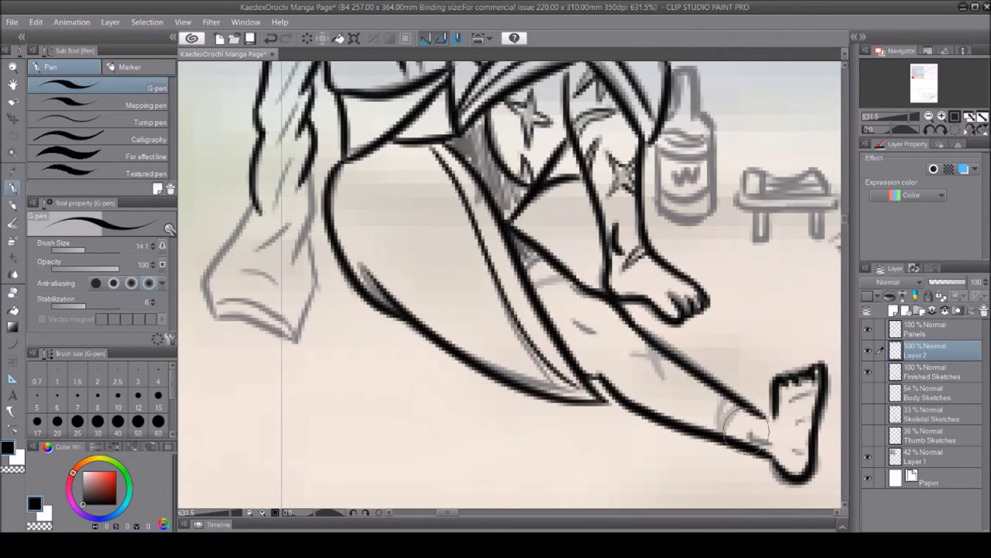
left_click_drag(653, 365, 633, 355)
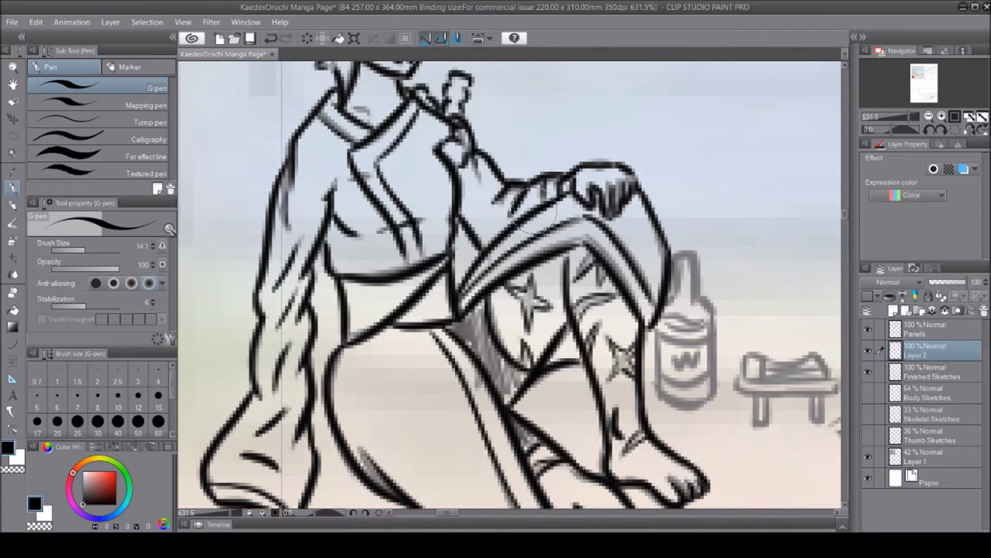
Ink the bottle, the small footed tray and the tilted dish beside the figure
scroll(433, 250, "up", 3)
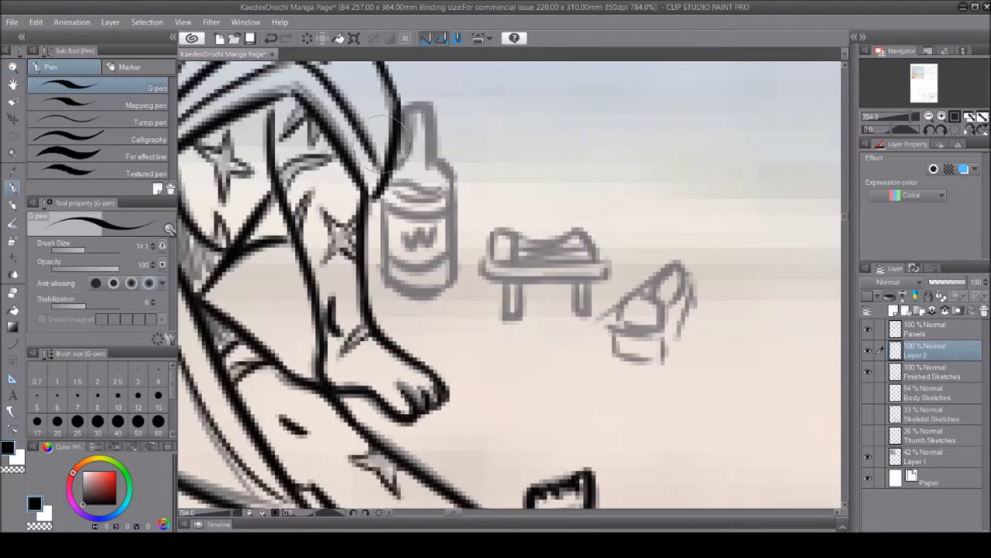
left_click_drag(484, 275, 604, 273)
left_click_drag(486, 257, 608, 264)
left_click_drag(490, 232, 593, 247)
mouse_move(612, 329)
left_mouse_down()
mouse_move(630, 354)
mouse_move(666, 352)
left_mouse_up()
key("ctrl+z")
left_click_drag(602, 329, 682, 335)
left_click_drag(681, 335, 695, 288)
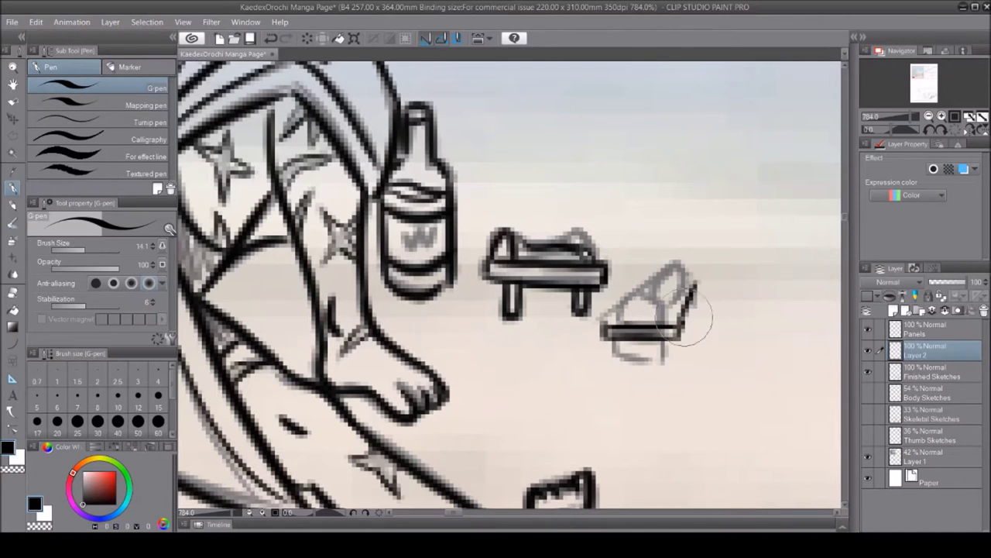
mouse_move(606, 325)
left_mouse_down()
mouse_move(657, 271)
mouse_move(690, 288)
left_mouse_up()
left_click_drag(666, 364, 693, 321)
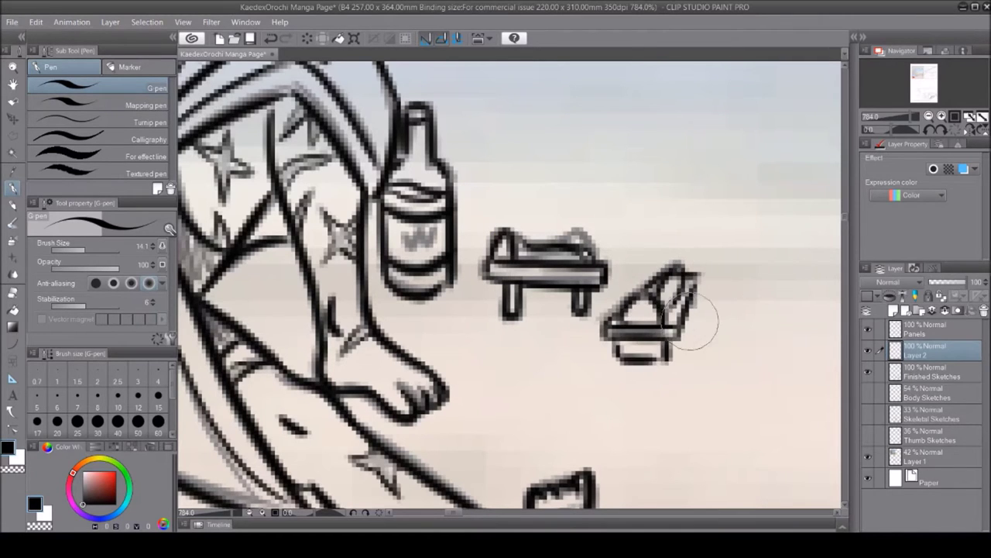
left_click_drag(668, 360, 611, 352)
Hide the Finished Sketches layer and add hatched ground shadows beneath the figure and the dishes
scroll(612, 353, "down", 5)
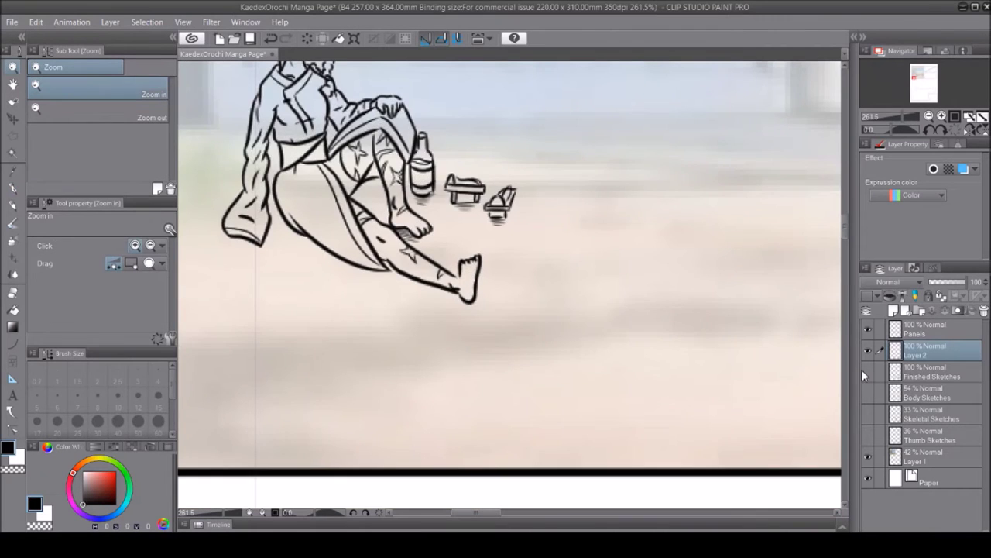
scroll(266, 210, "up", 5)
left_click_drag(256, 205, 464, 298)
mouse_move(380, 312)
left_mouse_down()
mouse_move(480, 314)
mouse_move(643, 357)
left_mouse_up()
scroll(697, 364, "down", 5)
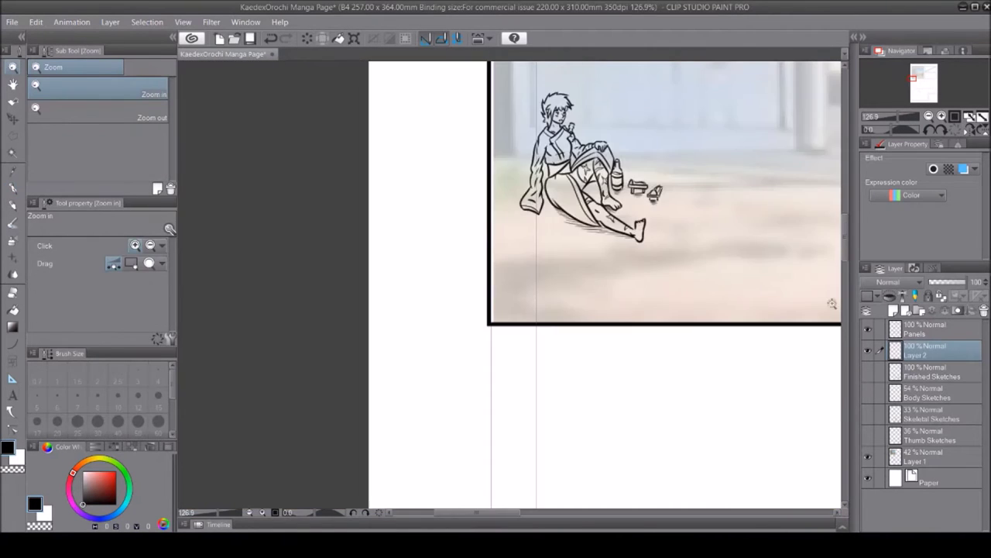
scroll(580, 228, "up", 5)
left_click_drag(559, 218, 635, 244)
scroll(655, 200, "down", 5)
scroll(496, 294, "up", 5)
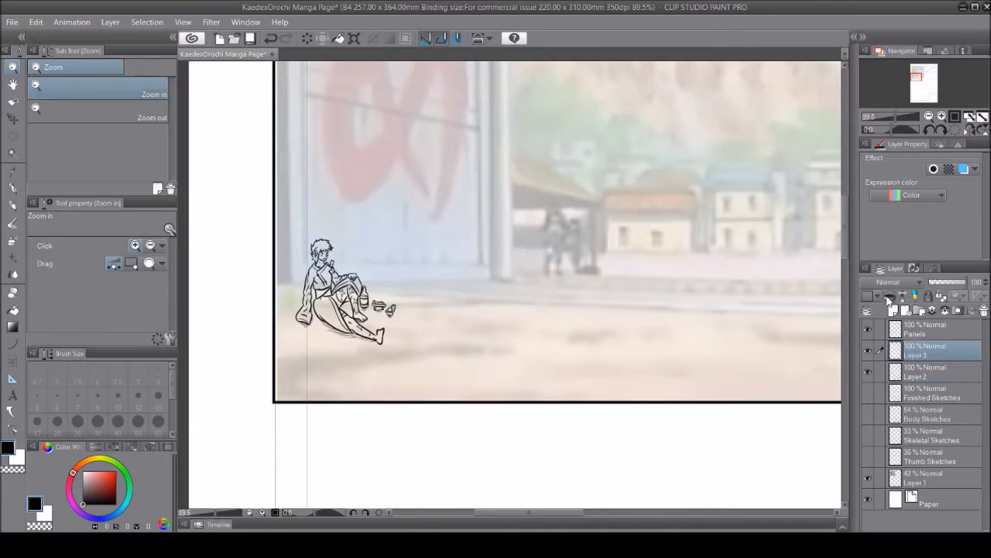
Add a new layer beneath Layer 2 and outline the open gate door on it with straight lines
key("ctrl+shift+n")
left_click(12, 343)
mouse_move(605, 296)
left_mouse_down()
mouse_move(252, 292)
mouse_move(608, 62)
left_mouse_up()
left_click_drag(846, 294, 847, 155)
scroll(458, 213, "down", 5)
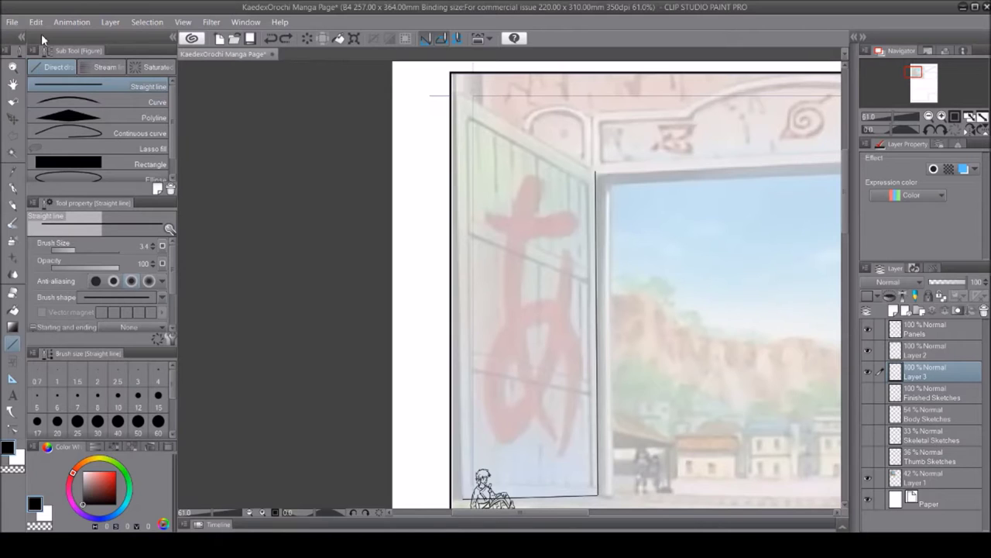
left_click_drag(462, 500, 458, 94)
left_click_drag(457, 93, 484, 109)
Draw the straight lines of the inner frame inside the gate door
scroll(847, 217, "up", 5)
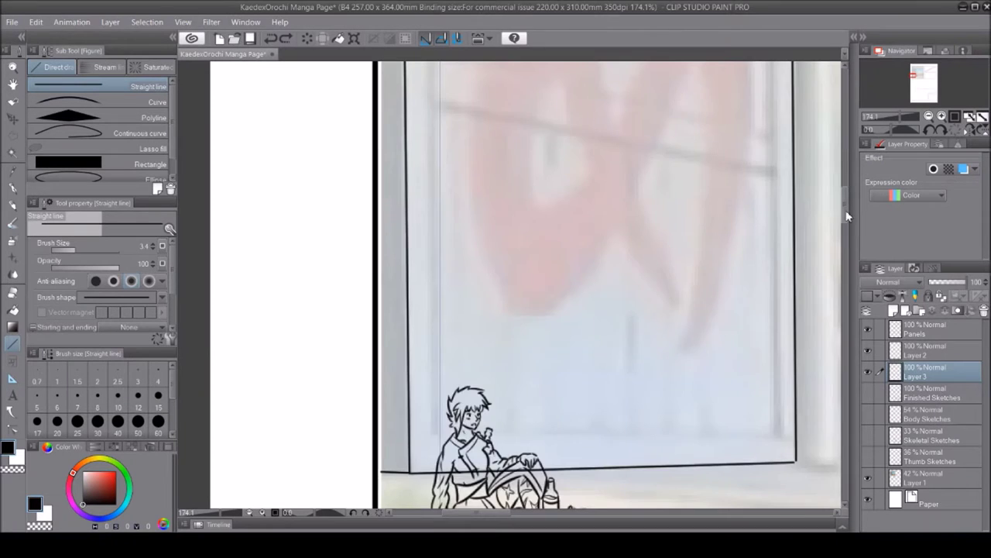
mouse_move(846, 217)
left_mouse_down()
mouse_move(847, 193)
mouse_move(847, 228)
mouse_move(849, 159)
mouse_move(849, 201)
left_mouse_up()
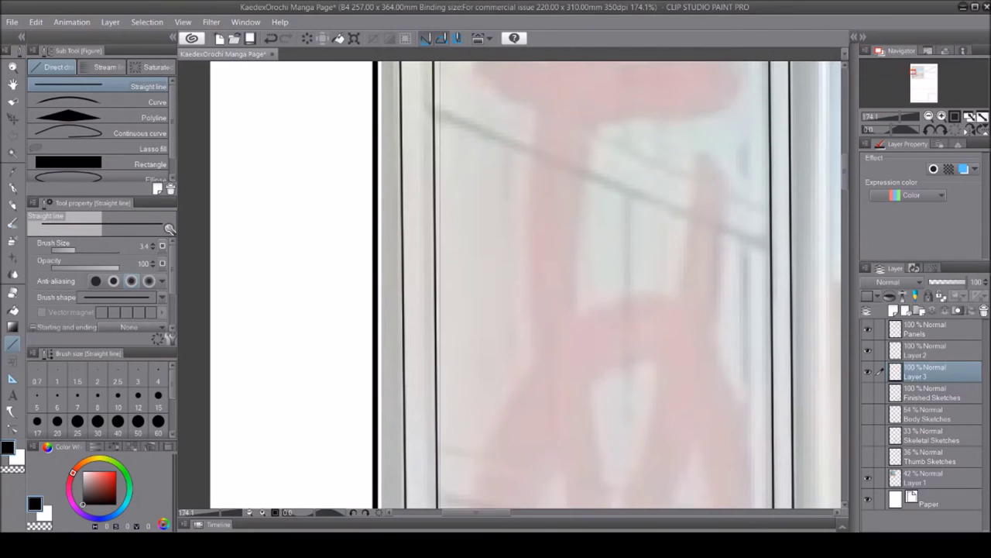
scroll(495, 126, "down", 5)
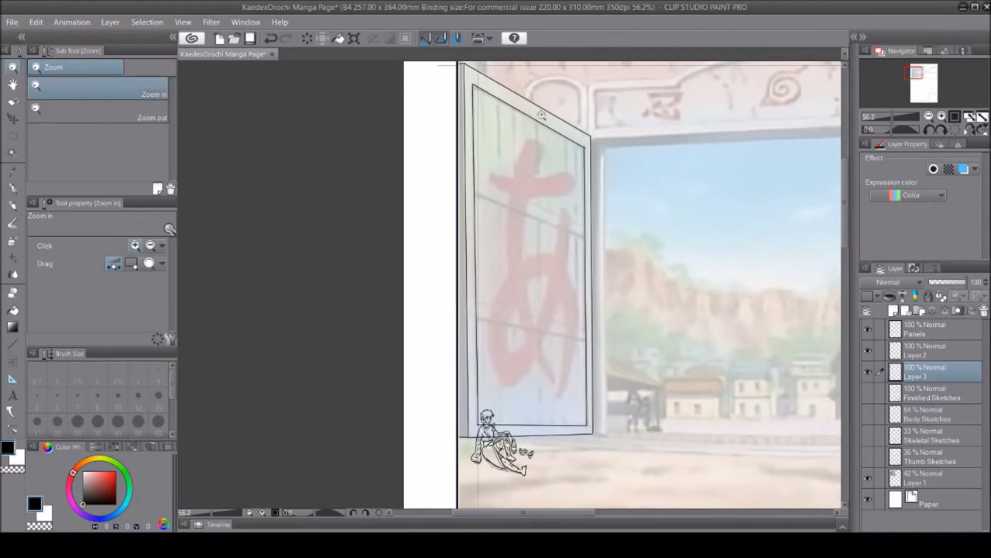
Draw the two slanted crossbars across the gate door's inner panel and clean up their ends
scroll(495, 125, "up", 3)
left_click_drag(673, 374, 448, 284)
left_click_drag(672, 396, 441, 310)
key("e")
scroll(671, 232, "down", 3)
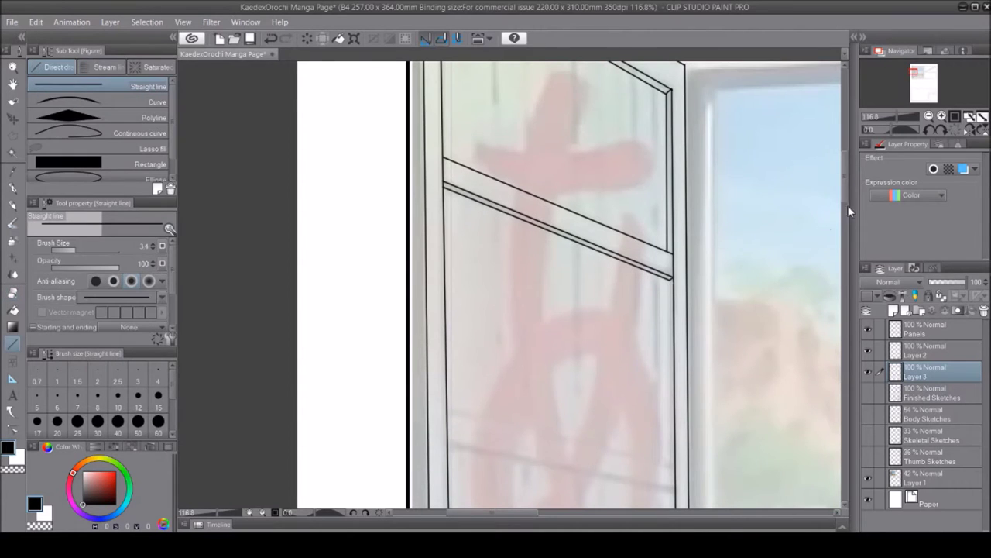
scroll(668, 283, "down", 3)
scroll(673, 350, "down", 3)
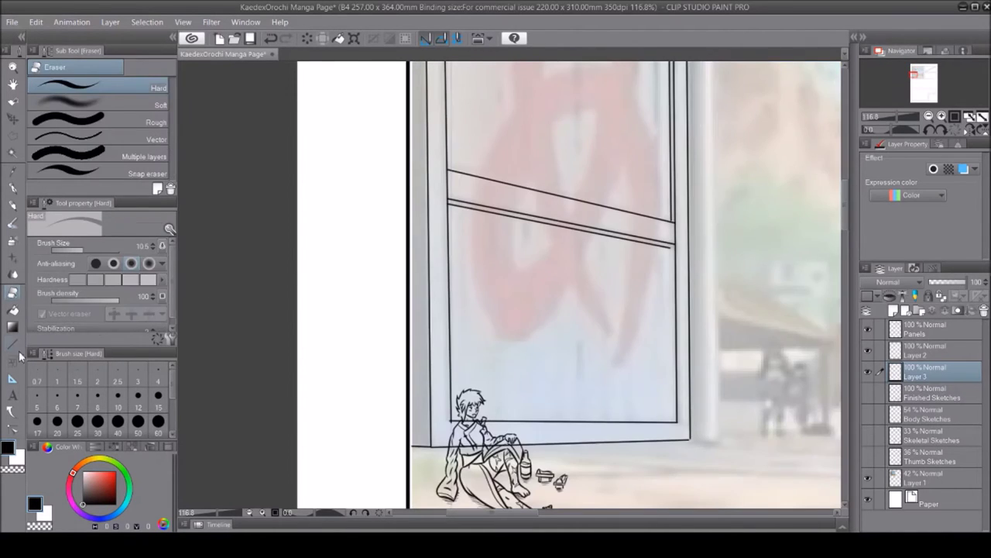
Draw the panel's inner edge lines and the vertical gate post beside the door with straight lines
key("u")
scroll(673, 350, "up", 5)
mouse_move(472, 512)
left_mouse_down()
mouse_move(647, 522)
mouse_move(532, 522)
left_mouse_up()
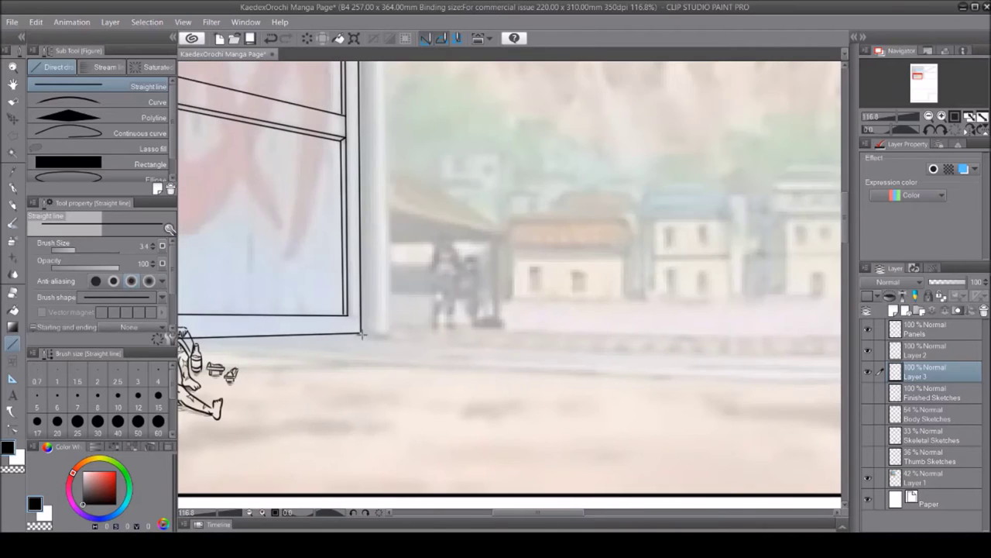
scroll(511, 279, "up", 5)
scroll(512, 287, "down", 7)
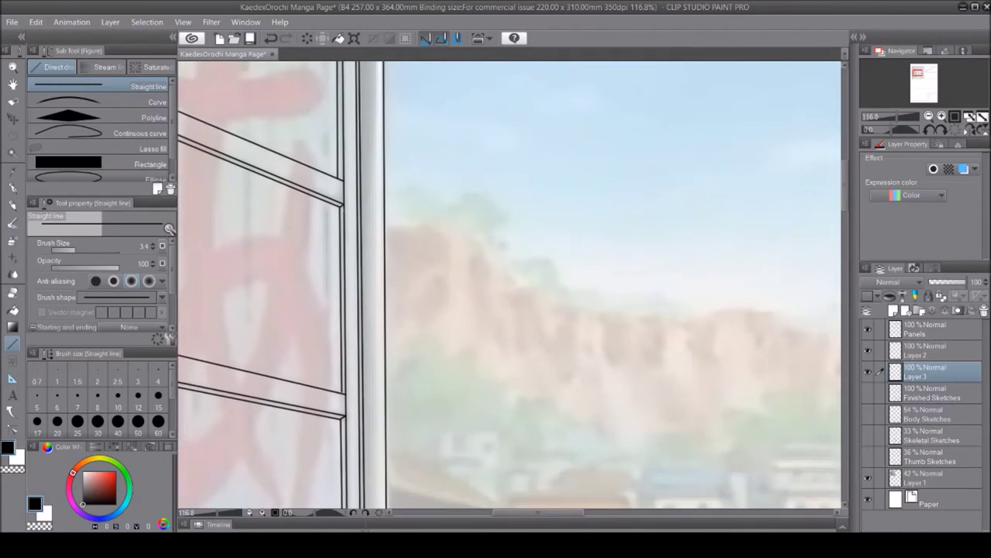
Draw straight lines for the beam above the gate opening and erase the upper line's section beneath the arch
scroll(511, 286, "up", 10)
scroll(291, 316, "right", 3)
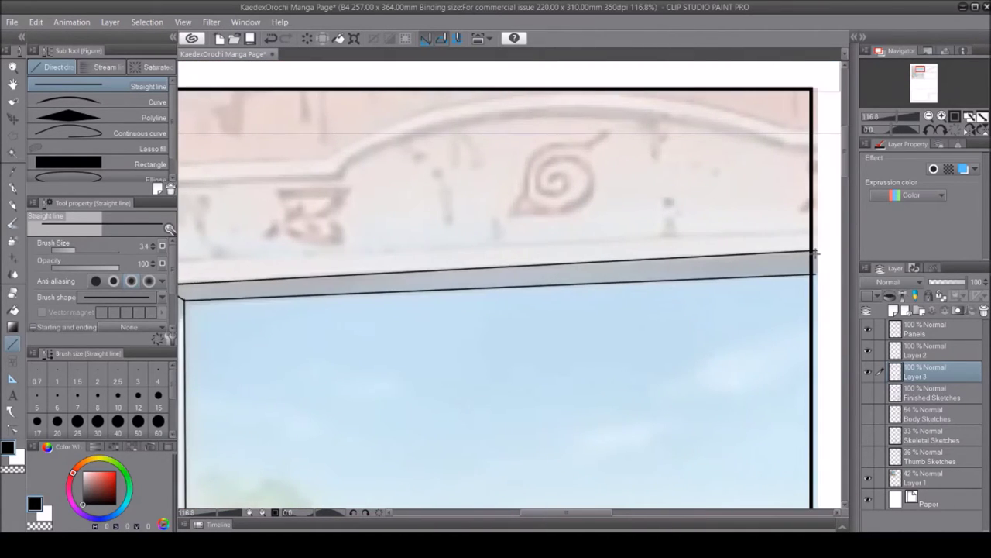
mouse_move(839, 233)
left_mouse_down()
mouse_move(227, 259)
mouse_move(224, 182)
left_mouse_up()
left_click_drag(224, 182, 899, 152)
scroll(511, 309, "right", 3)
left_click(15, 291)
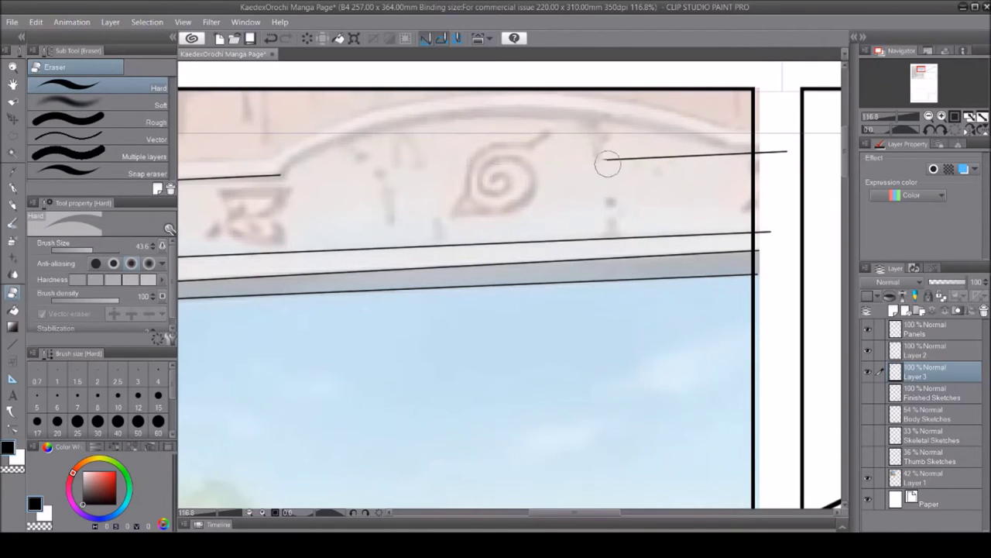
key("u")
mouse_move(596, 513)
left_mouse_down()
mouse_move(565, 512)
mouse_move(615, 512)
left_mouse_up()
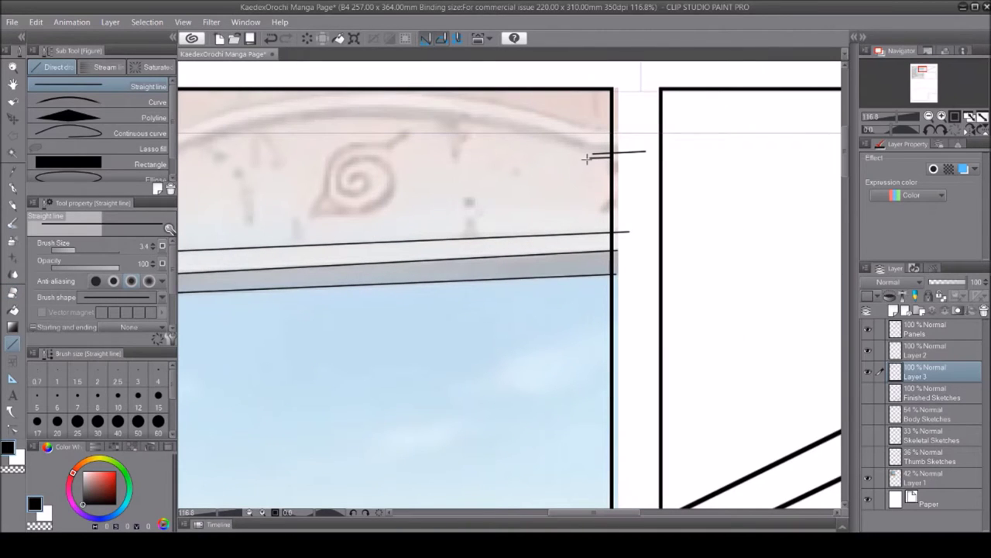
Trace the wide arch above the spiral symbol with curve lines
scroll(587, 158, "left", 5)
left_click(155, 102)
left_click_drag(287, 171, 741, 153)
scroll(512, 155, "up", 3)
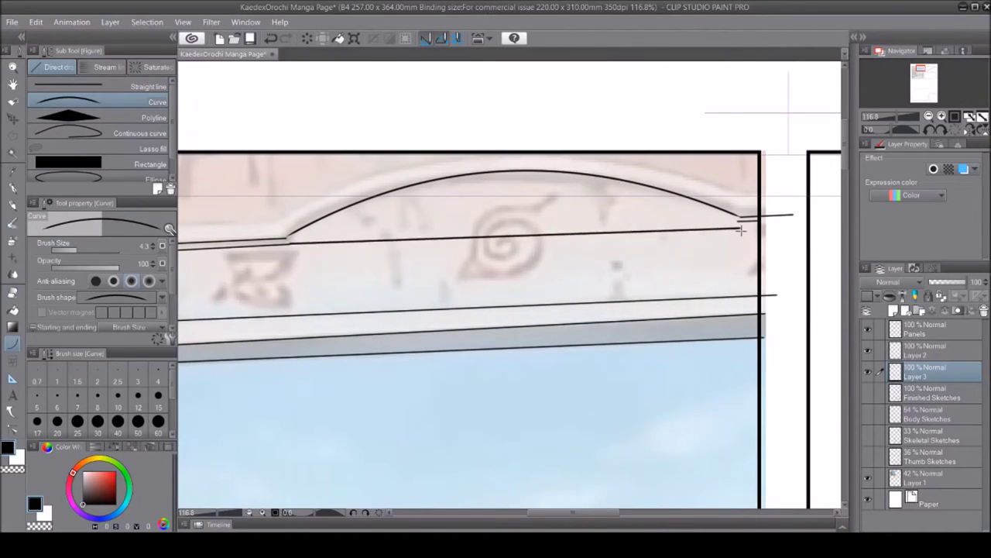
scroll(571, 449, "left", 3)
left_click_drag(335, 221, 811, 202)
left_click(573, 97)
key("comma")
Trace the small arched recess above the open door with curves and straight lines
scroll(812, 203, "left", 10)
left_click(109, 102)
left_click_drag(387, 232, 262, 235)
left_click(262, 243)
left_click(318, 223)
left_click_drag(372, 247, 377, 323)
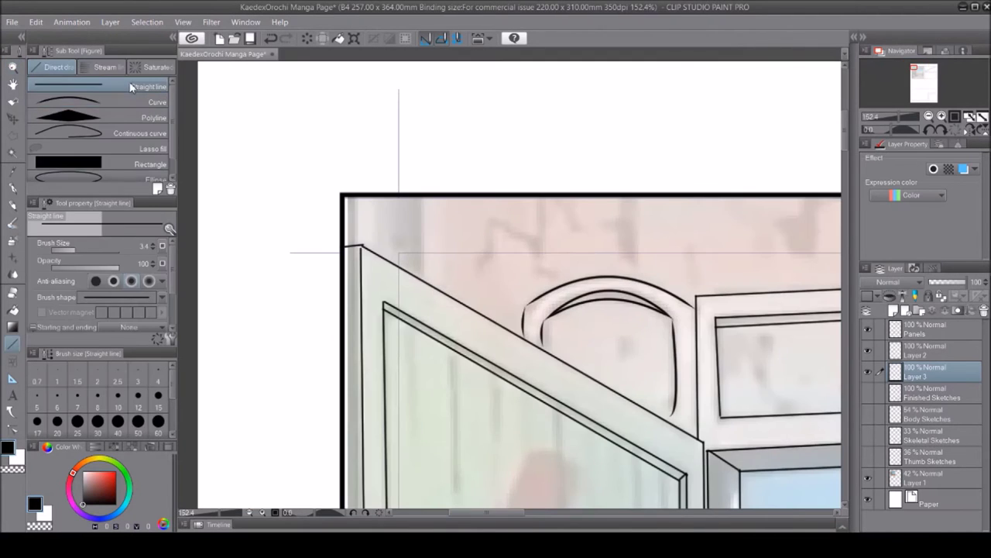
Draw long, shallow curves for the edges of the path across the gate opening
mouse_move(377, 323)
left_mouse_down()
mouse_move(727, 235)
mouse_move(775, 339)
left_mouse_up()
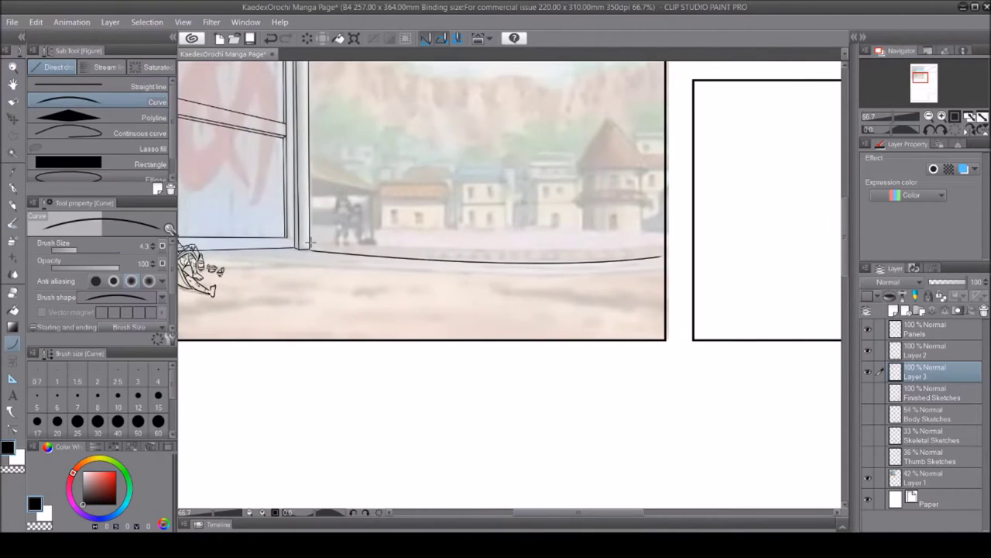
left_click(542, 252)
left_click_drag(206, 256, 845, 267)
Draw a straight ground line beyond the path and outline the two background houses with their roofs at size 2.3
scroll(490, 99, "up", 2)
left_click(148, 86)
left_click_drag(242, 274, 734, 277)
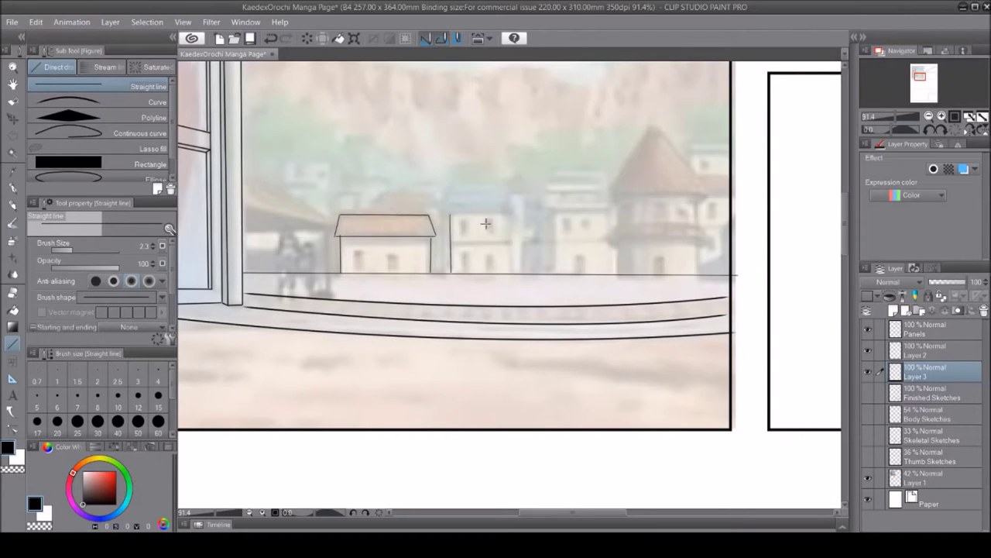
key("p")
scroll(526, 258, "up", 5)
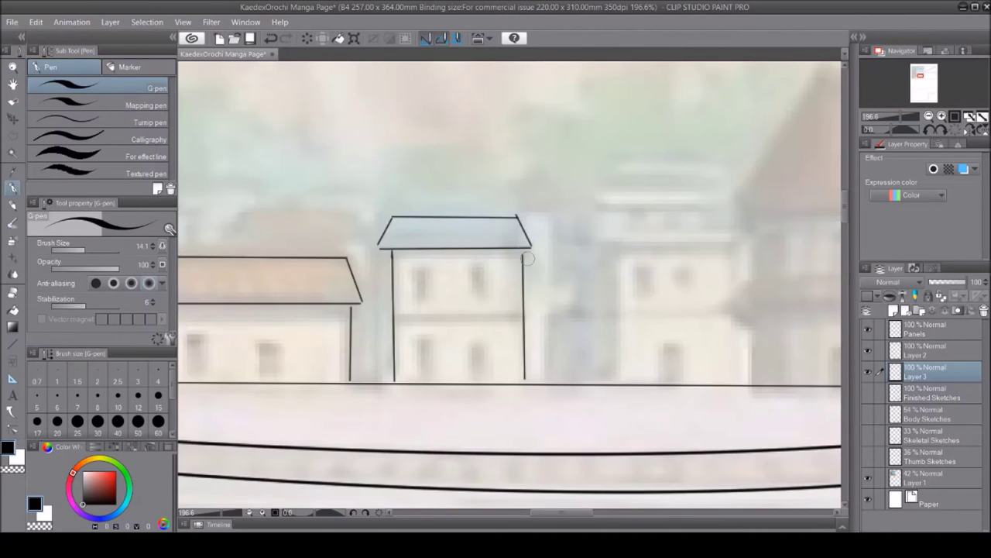
left_click_drag(523, 248, 661, 249)
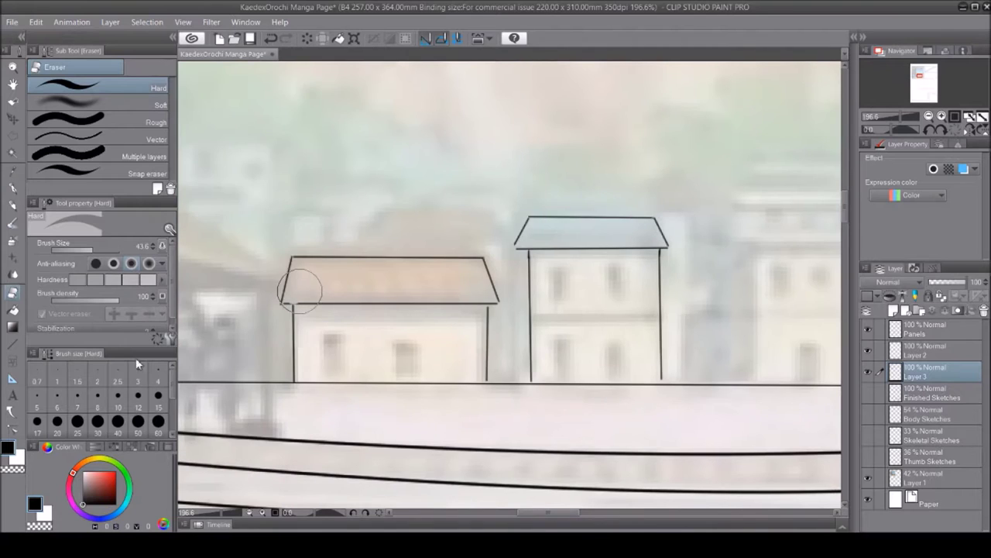
Draw rectangular windows on both houses with a brush size of 2
key("u")
left_click_drag(319, 335, 346, 378)
left_click(97, 375)
left_click_drag(320, 335, 346, 375)
left_click_drag(394, 342, 420, 376)
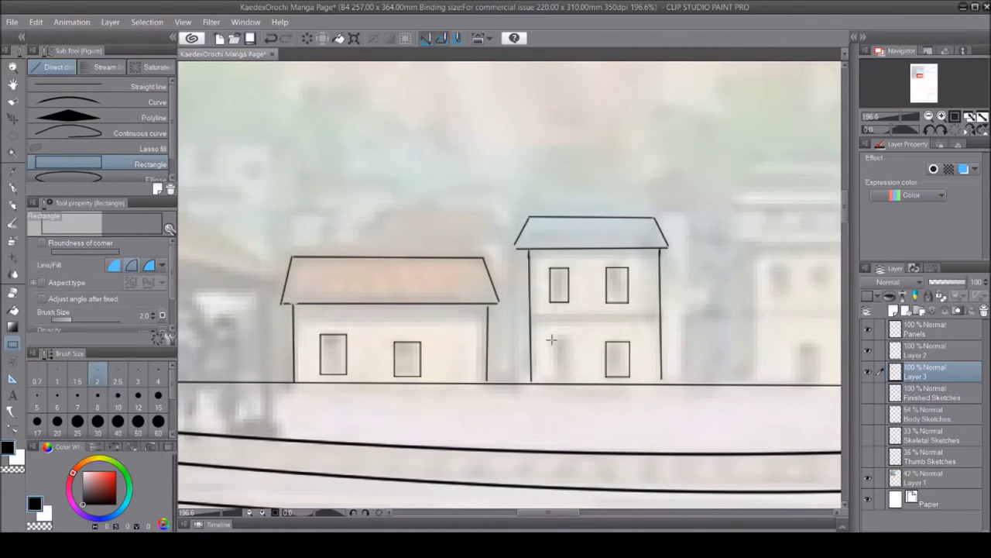
left_click_drag(550, 339, 575, 376)
Draw two parallel horizontal lines between the floors of the two-storey house
left_click(101, 86)
left_click_drag(531, 316, 660, 317)
left_click_drag(532, 324, 660, 324)
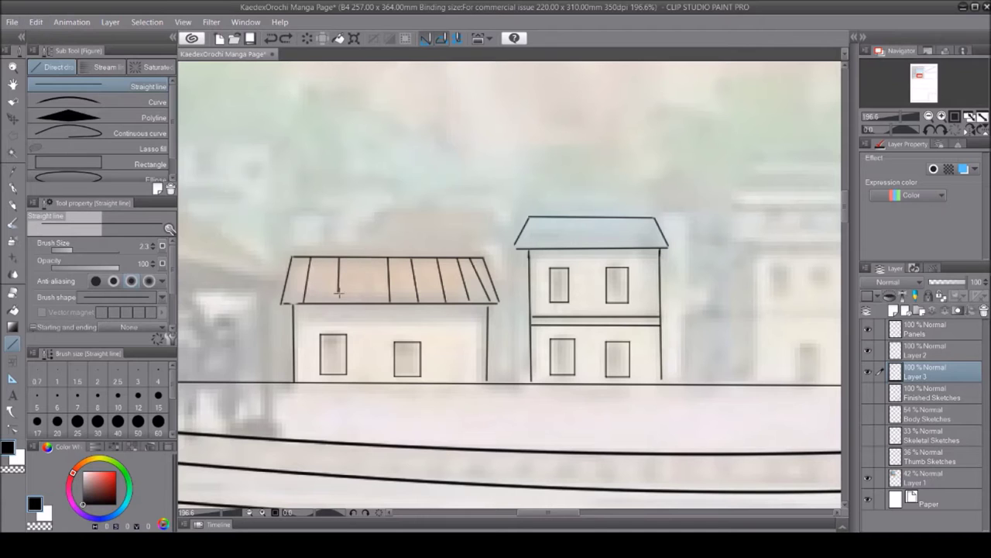
Draw straight lines for the sloping roof and low wall of the building beside the gate post
scroll(602, 251, "down", 10)
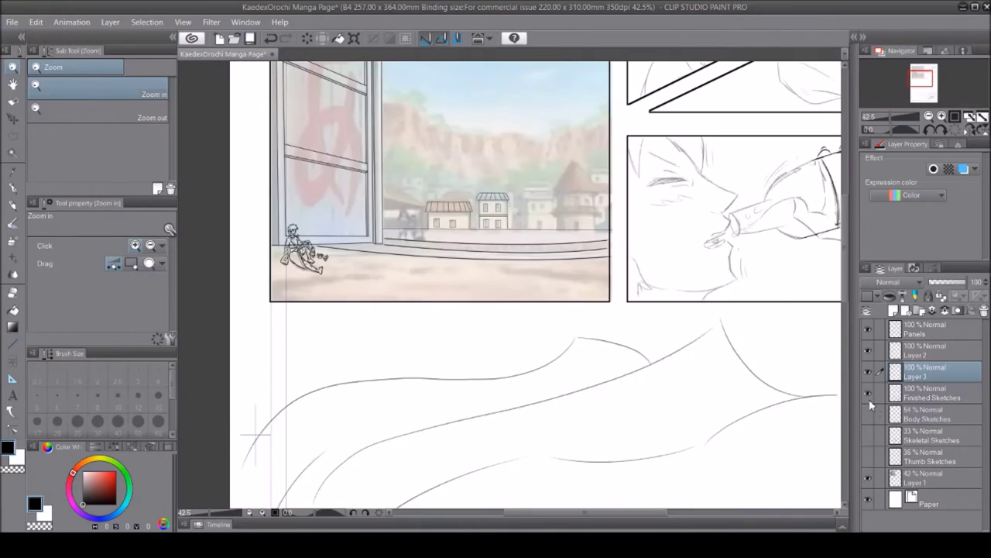
scroll(423, 260, "up", 8)
left_click_drag(288, 248, 423, 257)
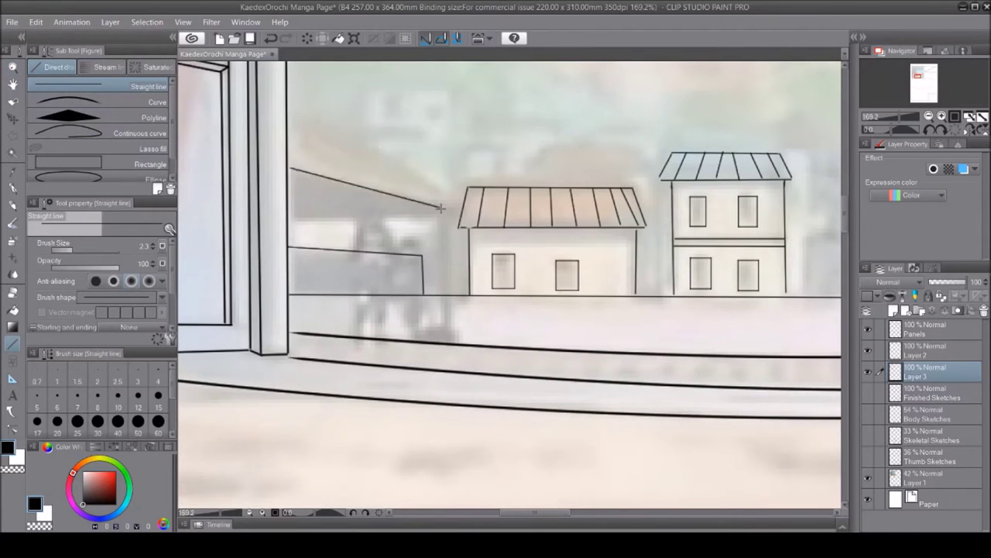
scroll(281, 222, "down", 10)
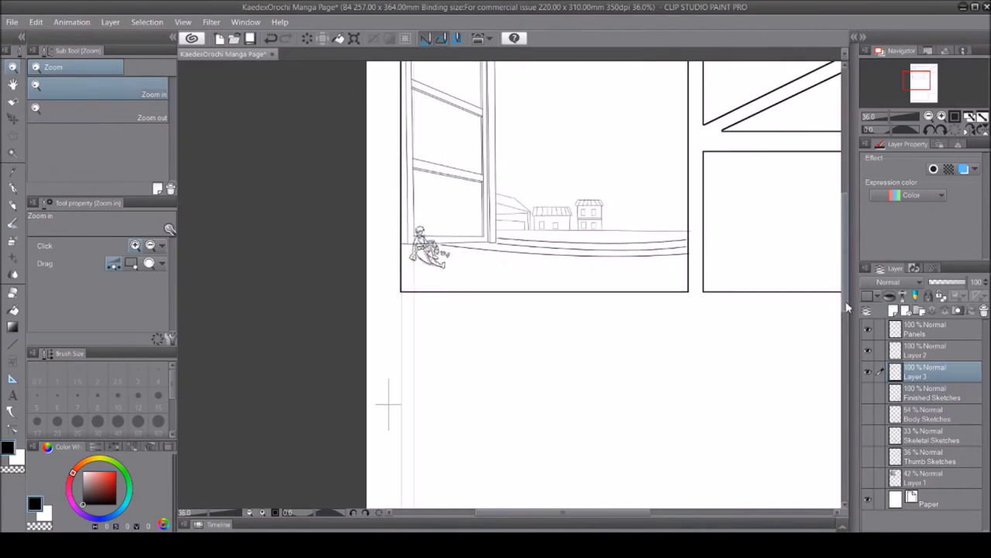
Outline the neighbouring building and the round tower's walls with straight lines, topping the tower with a pointed conical roof
scroll(388, 365, "up", 10)
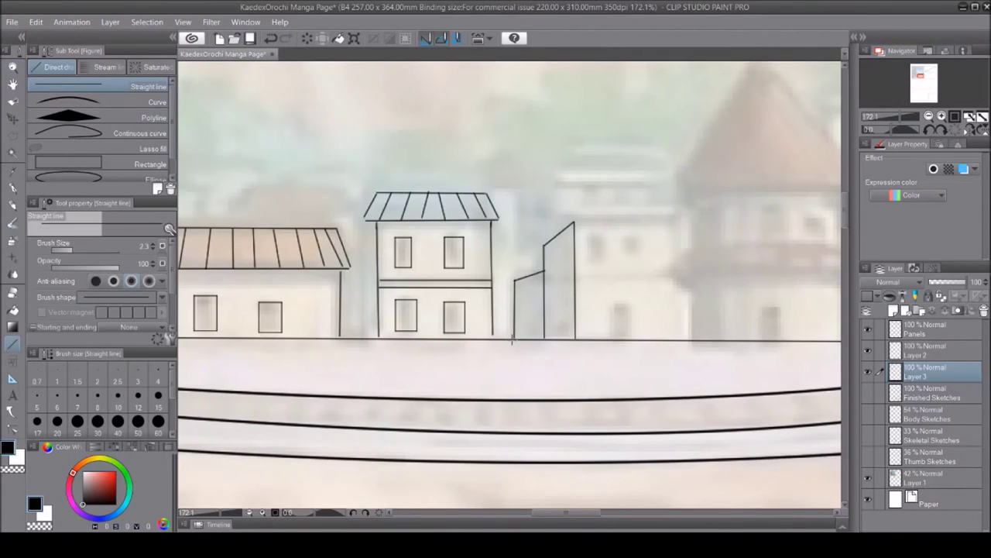
scroll(631, 517, "right", 3)
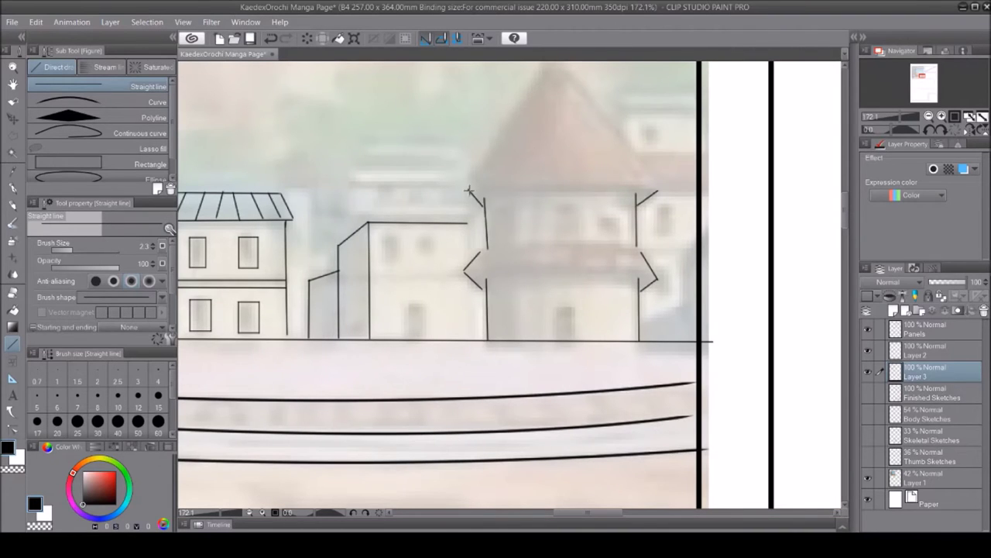
scroll(471, 188, "up", 1)
left_click_drag(468, 206, 551, 76)
left_click_drag(552, 75, 658, 205)
Draw shallow curves across the round tower for the edges of its conical roof and lower eave
left_click(147, 102)
left_click_drag(481, 268, 646, 267)
left_click(562, 256)
left_click_drag(469, 206, 658, 206)
left_click(562, 193)
left_click_drag(485, 216, 637, 215)
left_click(563, 204)
Add straight vertical lines down the tower and outline the tiered roof of the building next to it
left_click(147, 86)
left_click_drag(536, 209, 536, 259)
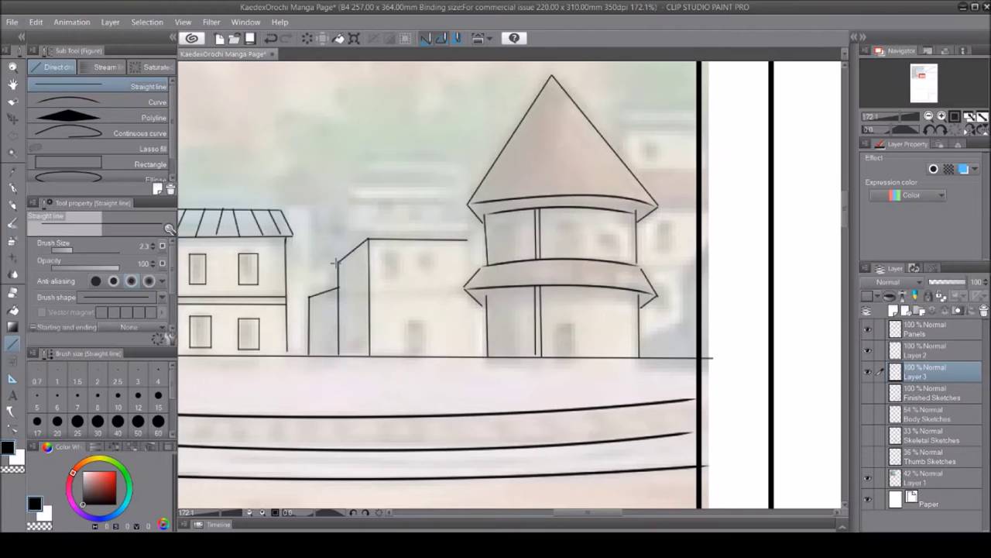
left_click_drag(350, 201, 350, 186)
left_click_drag(350, 186, 471, 186)
left_click_drag(471, 186, 471, 201)
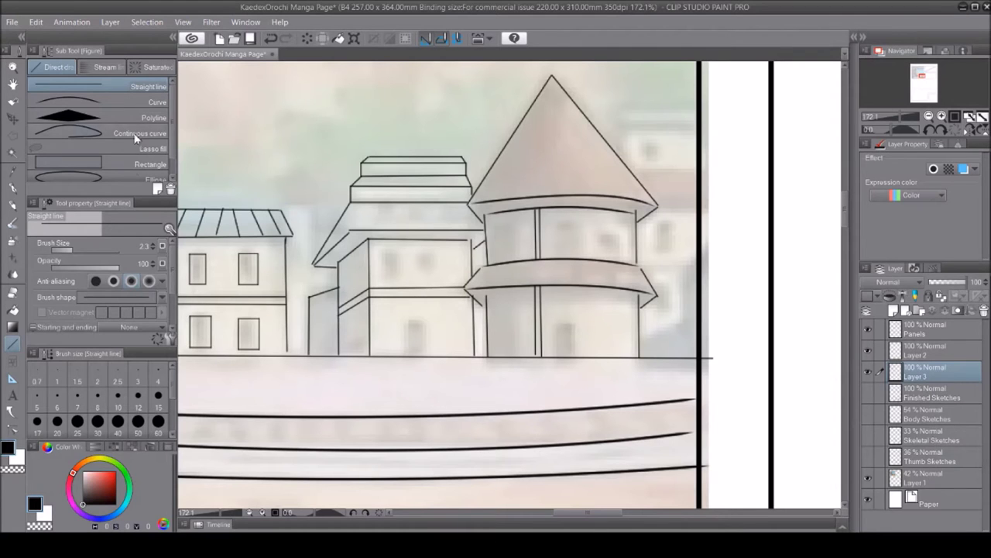
Draw rectangular doors on the tiered-roof building and the round tower
left_click(147, 163)
left_click_drag(406, 320, 424, 357)
left_click_drag(555, 324, 574, 357)
Erase the ends of the tiered roof nearest the tower and close them again with short straight lines
key("e")
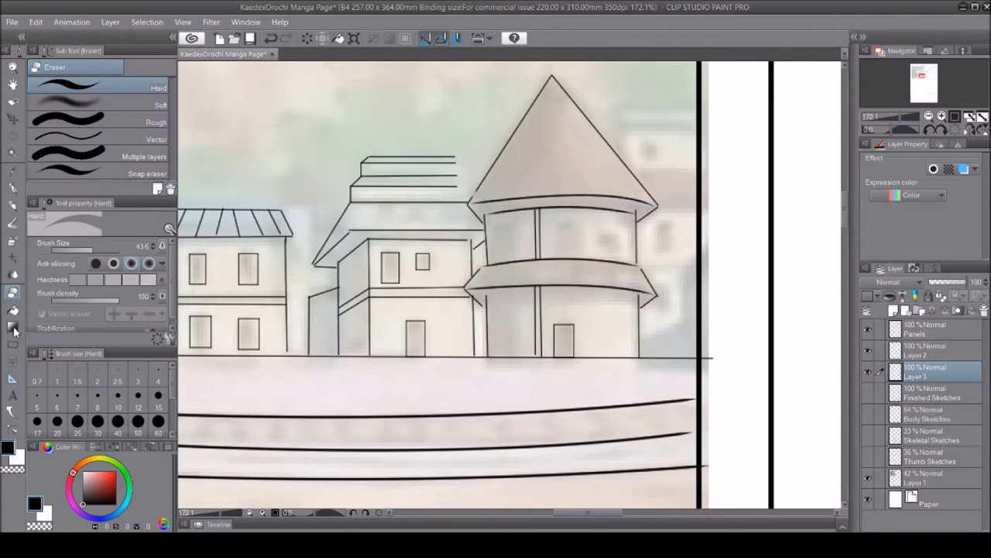
left_click(12, 344)
left_click(120, 87)
left_click_drag(455, 175, 456, 157)
left_click_drag(463, 177, 465, 188)
left_click(12, 293)
Add rectangular windows to the round tower and outline the windowed houses behind it at the panel border
left_click(12, 343)
left_click(122, 163)
scroll(188, 243, "down", 5)
scroll(516, 268, "up", 6)
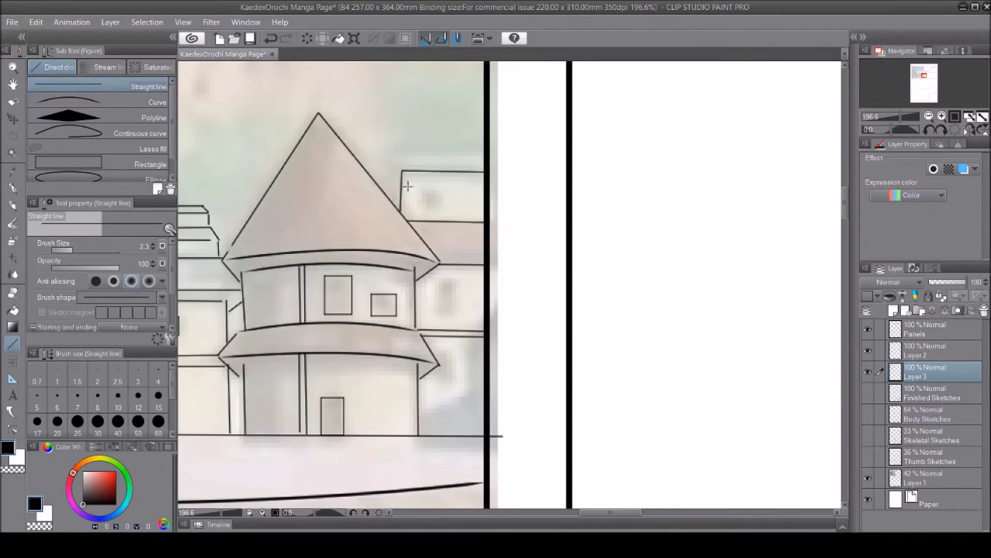
left_click(122, 163)
left_click_drag(438, 350, 463, 387)
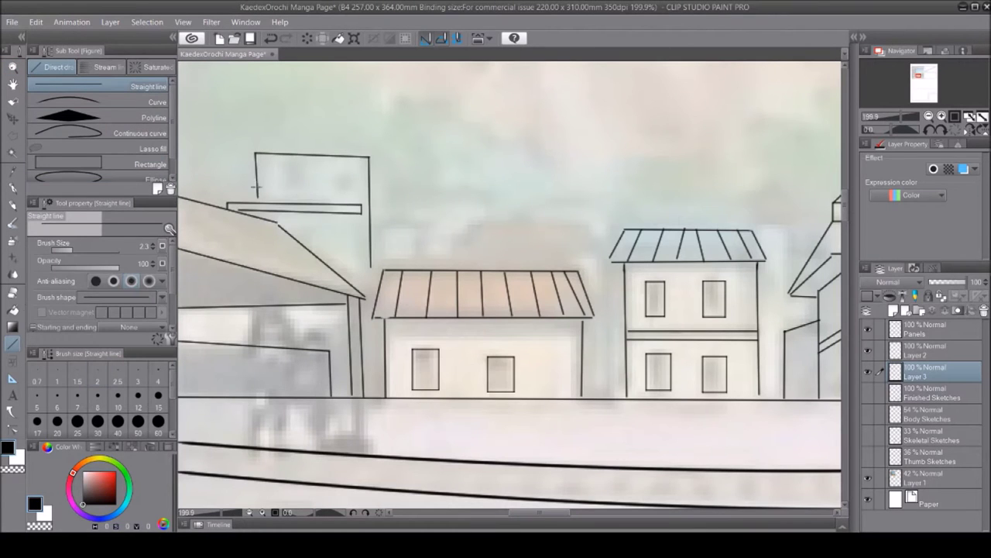
Undo the last strokes on the far building and draw a straight-edged roof rising behind the one-storey house
key("e")
key("ctrl+z")
key("ctrl+z")
key("ctrl+z")
key("ctrl+z")
key("u")
left_click_drag(440, 270, 478, 224)
left_click_drag(477, 225, 617, 224)
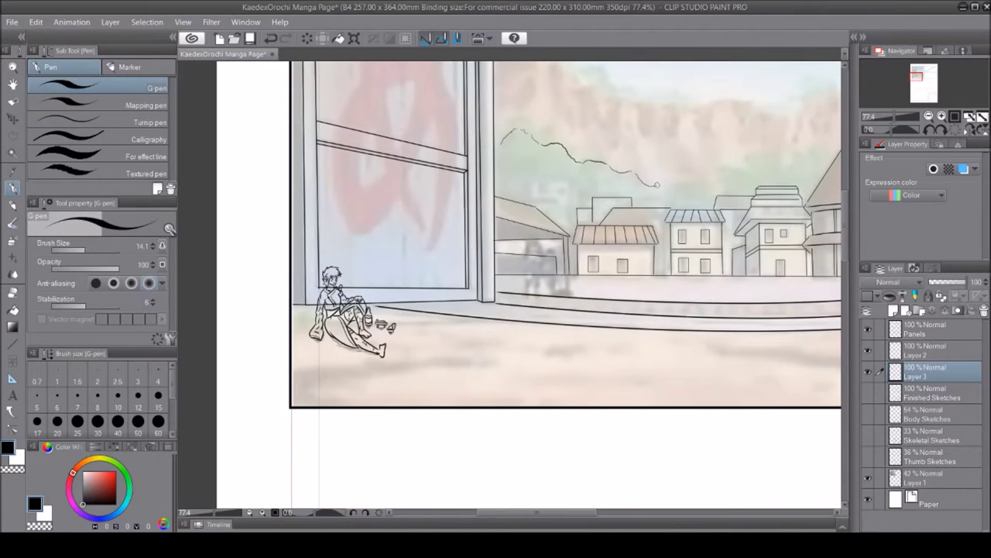
Ink the wavy treeline behind the village and the cliffs above it with the G-pen
left_click_drag(657, 184, 745, 159)
scroll(570, 160, "right", 5)
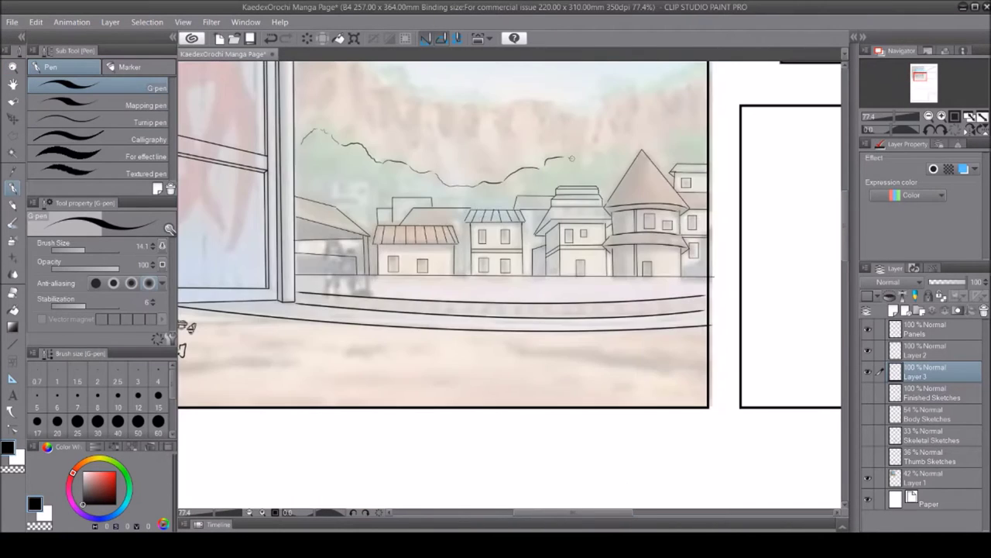
scroll(496, 155, "up", 3)
left_click_drag(293, 161, 361, 185)
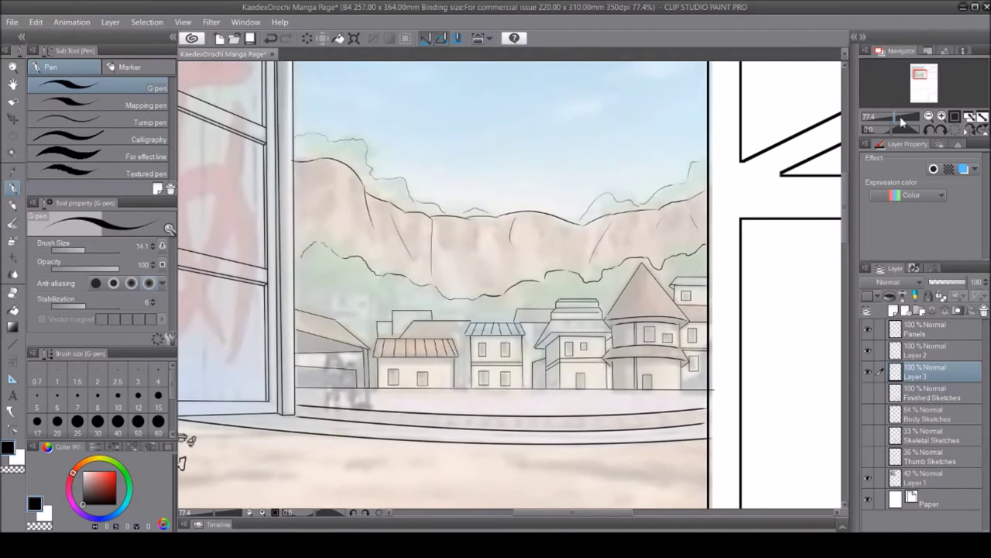
scroll(746, 195, "up", 2)
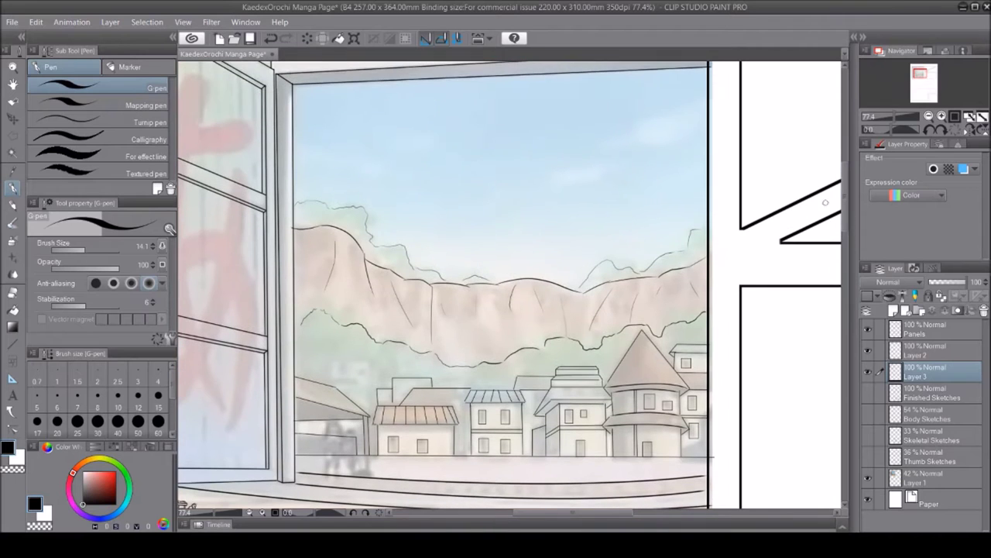
Trace the large red character on the open gate door with thin curves at brush size 1.4
scroll(765, 186, "down", 1)
key("u")
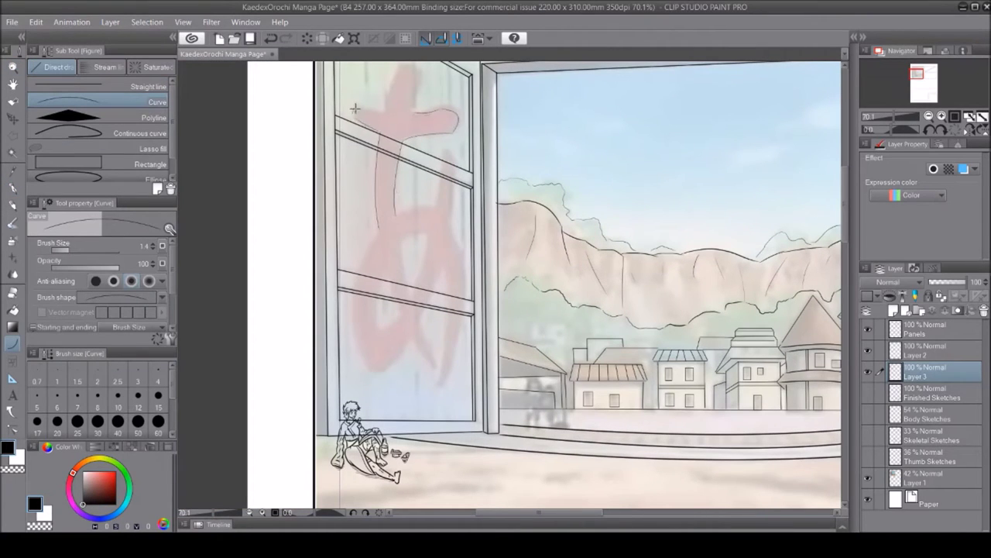
scroll(845, 233, "up", 1)
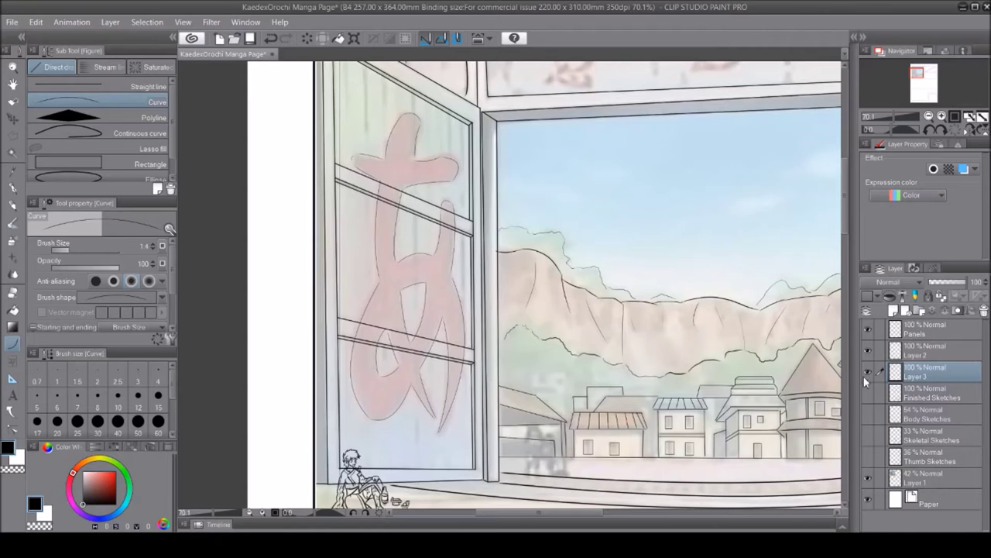
Ink the spiral leaf emblem at the centre of the gate's arch with the G-pen
key("p")
scroll(851, 182, "up", 2)
scroll(471, 165, "up", 3)
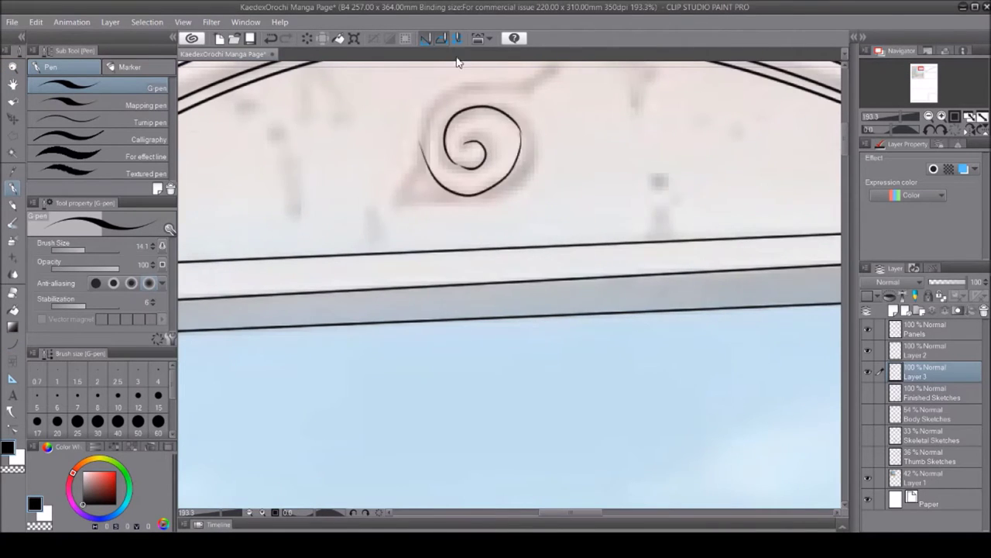
left_click_drag(542, 182, 402, 302)
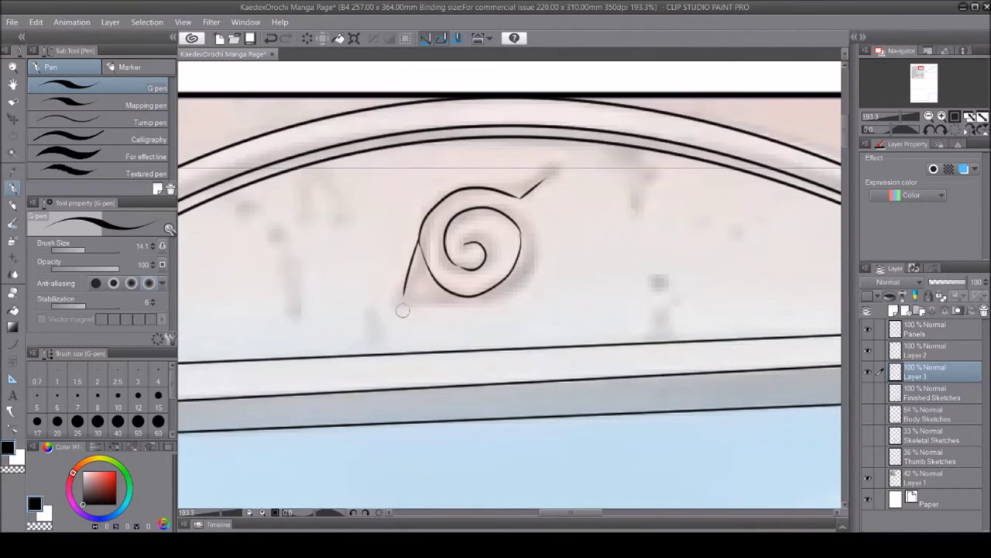
Ink the cracks and weathering marks on the wall and arch, and the vertical wood grain on the gate door
left_click(12, 67)
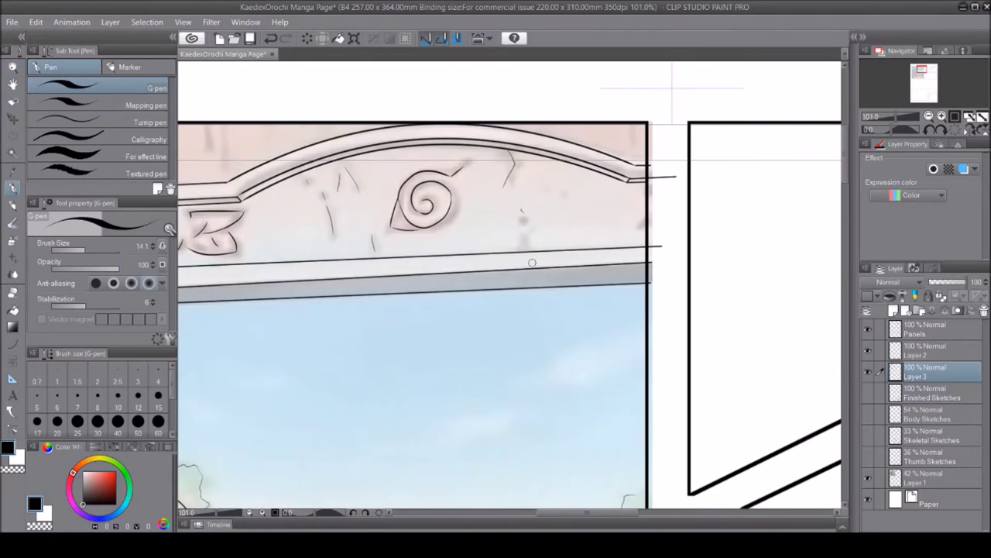
scroll(535, 190, "left", 5)
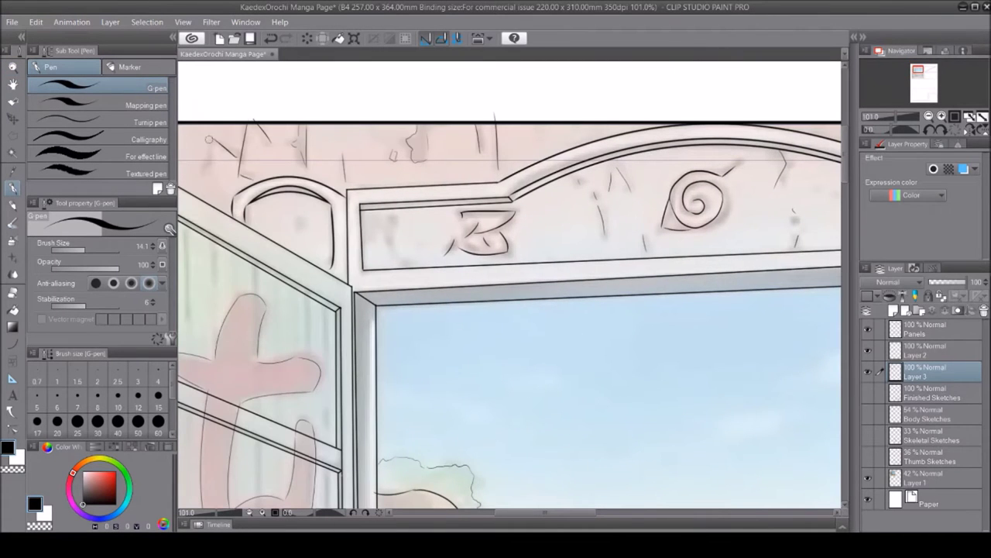
scroll(286, 225, "right", 1)
scroll(586, 201, "down", 10)
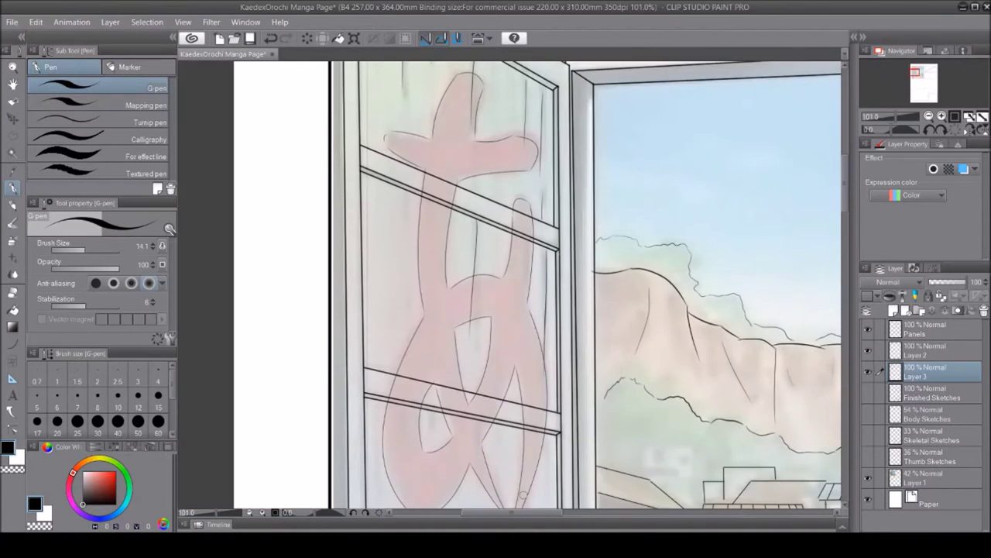
left_click_drag(596, 201, 585, 201)
Draw a row of short curved marks along the path's edge at brush size 3.9
scroll(585, 201, "down", 3)
scroll(585, 202, "right", 4)
key("u")
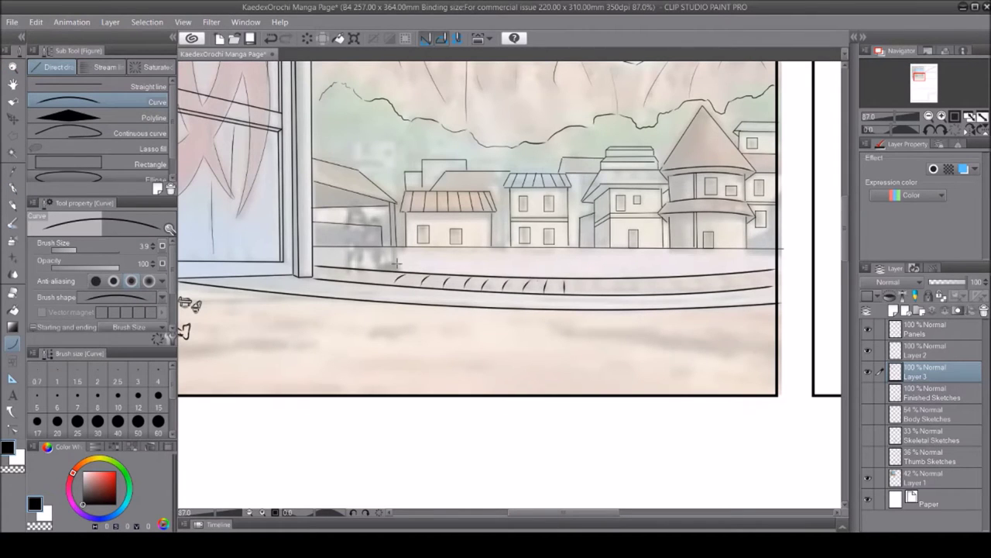
Ink loose contour lines across the ground in the foreground and hide the reference image on Layer 1
key("p")
mouse_move(371, 335)
left_mouse_down()
mouse_move(475, 330)
mouse_move(517, 298)
left_mouse_up()
scroll(360, 395, "left", 5)
left_click(867, 478)
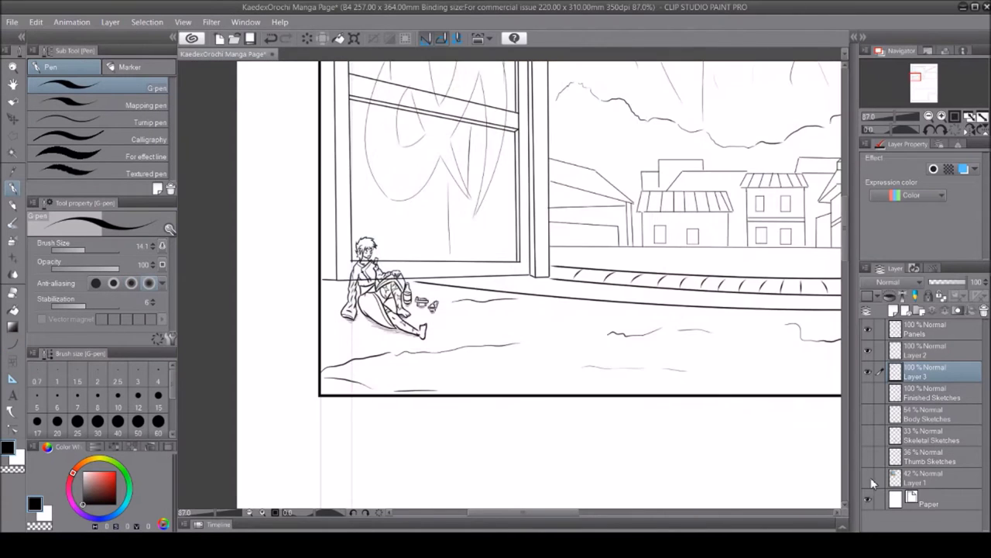
Erase the background lines overlapping the seated character and merge the character and background ink layers
key("e")
scroll(395, 301, "up", 5)
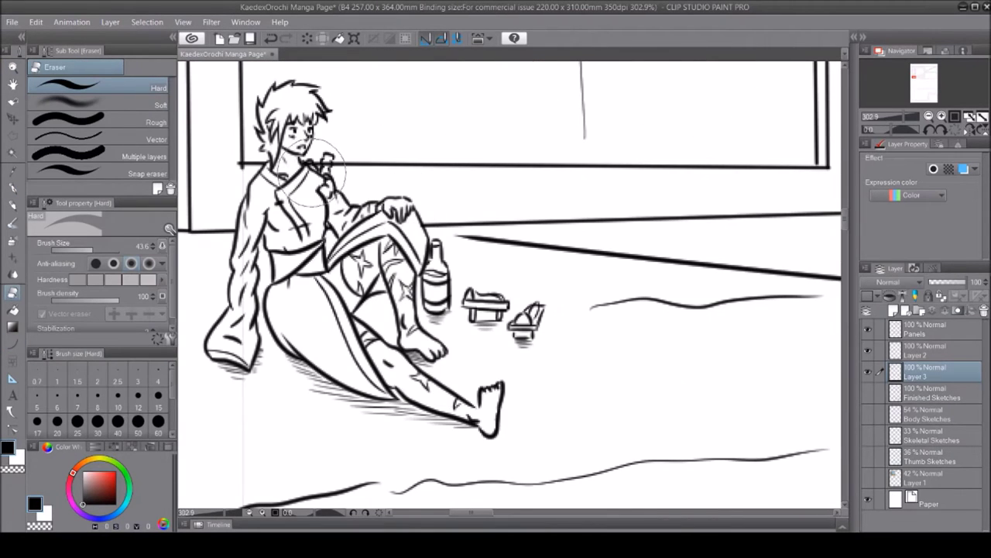
key("/")
scroll(368, 87, "down", 6)
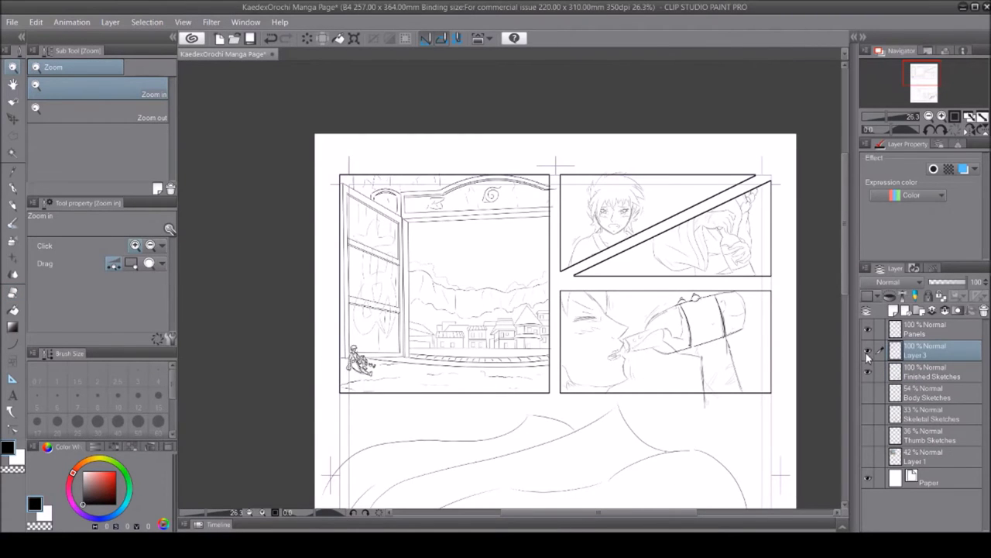
Ink the long side locks and first fringe strands of the face in the second panel with the G-pen
scroll(612, 217, "up", 8)
key("p")
left_click_drag(542, 139, 534, 233)
left_click_drag(411, 123, 422, 329)
left_click_drag(393, 155, 369, 322)
mouse_move(359, 185)
left_mouse_down()
mouse_move(333, 219)
mouse_move(392, 77)
left_mouse_up()
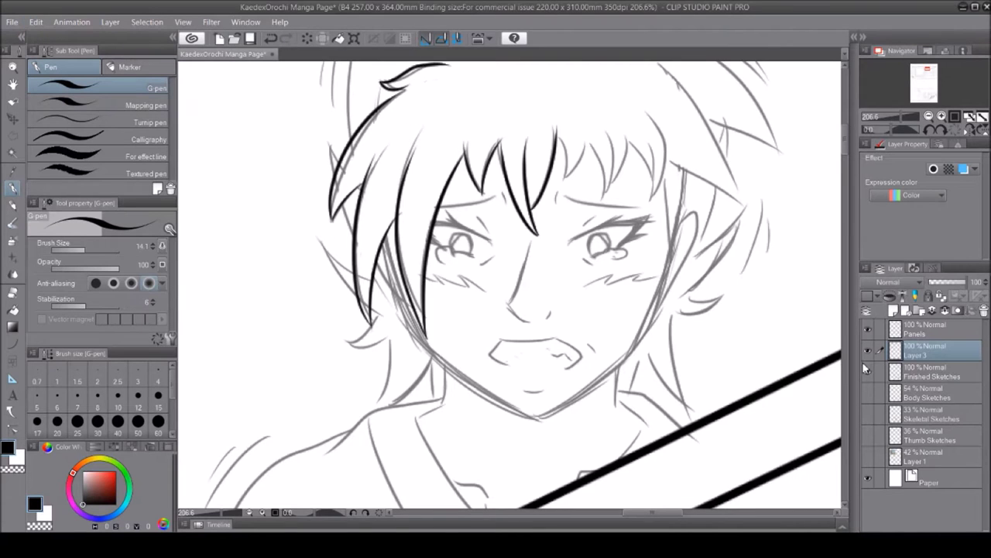
Ink the rest of the fringe and the pointed hair spikes on the right side of the character's head
left_click_drag(626, 145, 671, 247)
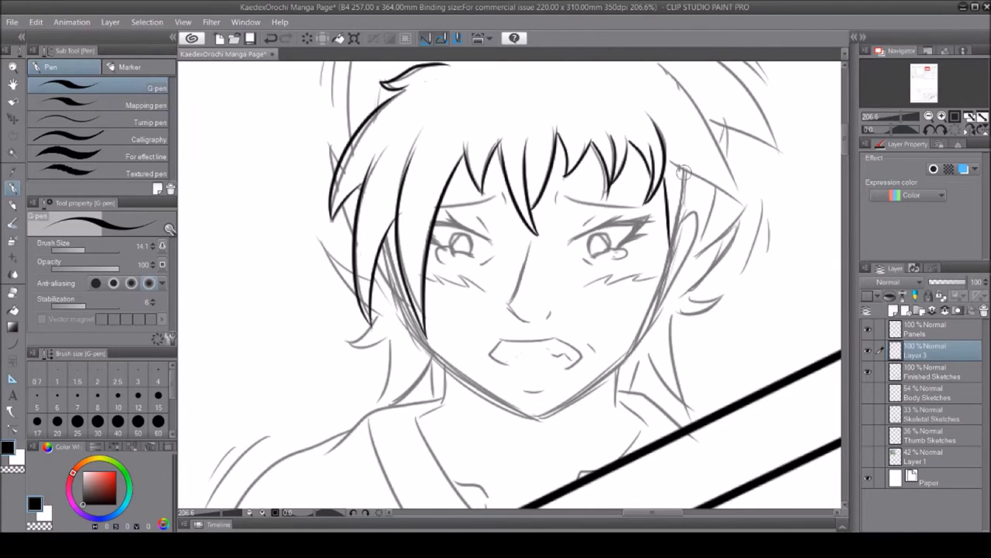
scroll(681, 155, "up", 2)
left_click_drag(660, 141, 717, 193)
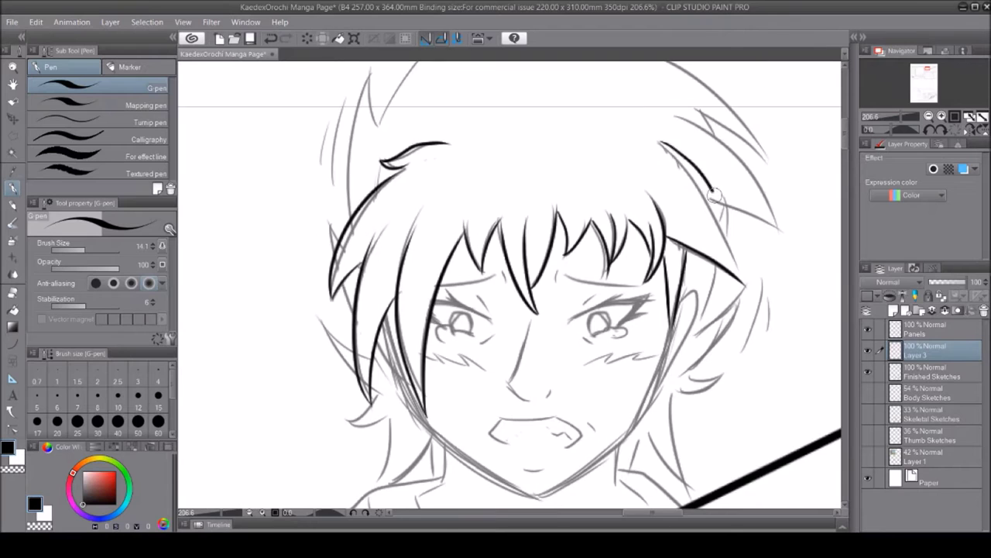
left_click_drag(682, 116, 778, 236)
key("ctrl+z")
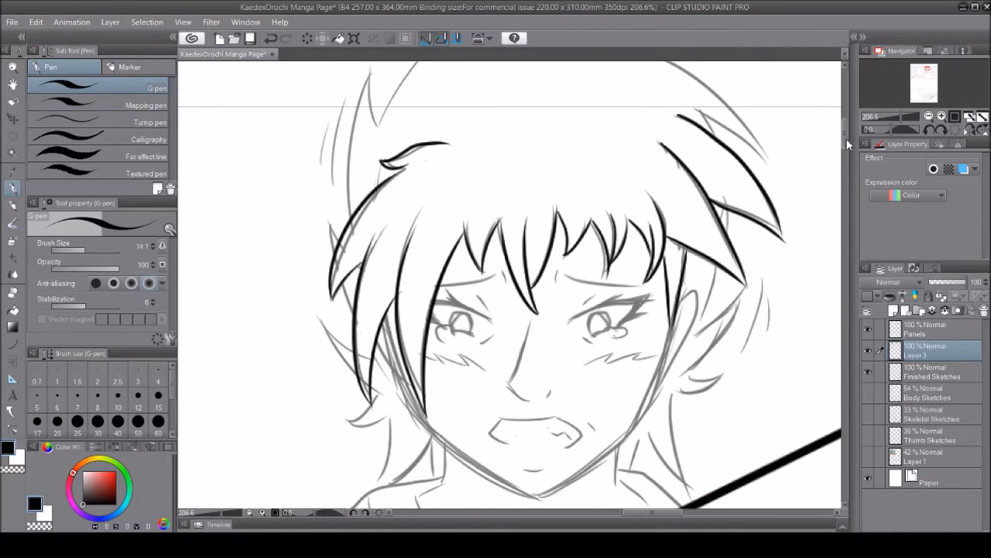
Ink the hair outline over the crown and down the left side of the head, redoing the outer spike
scroll(591, 168, "up", 3)
left_click_drag(678, 246, 781, 370)
key("ctrl+z")
mouse_move(590, 169)
left_mouse_down()
mouse_move(780, 306)
mouse_move(774, 300)
left_mouse_up()
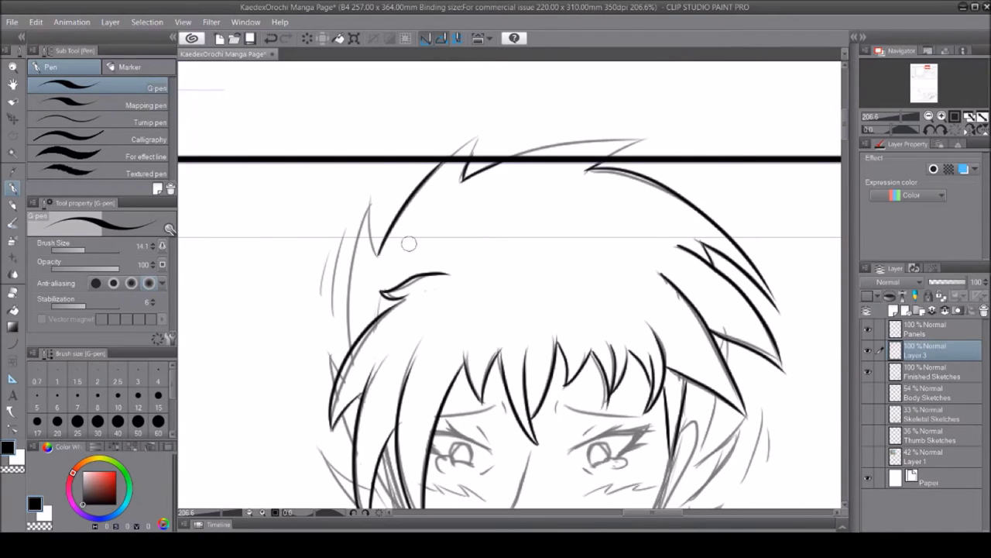
left_click_drag(373, 194, 345, 347)
Ink the lower hair tips, jawline, ear and nose of the character's face
scroll(724, 158, "down", 4)
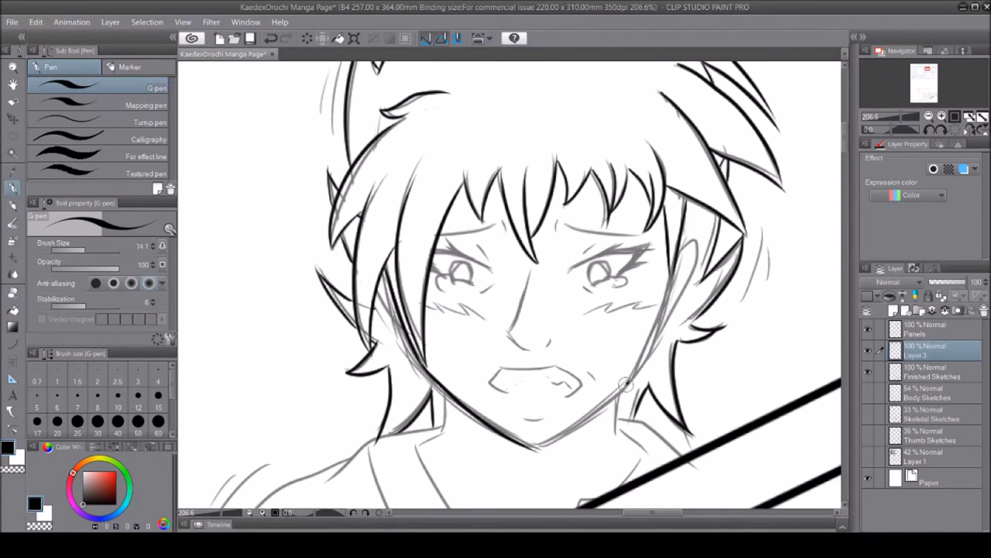
left_click_drag(545, 447, 410, 355)
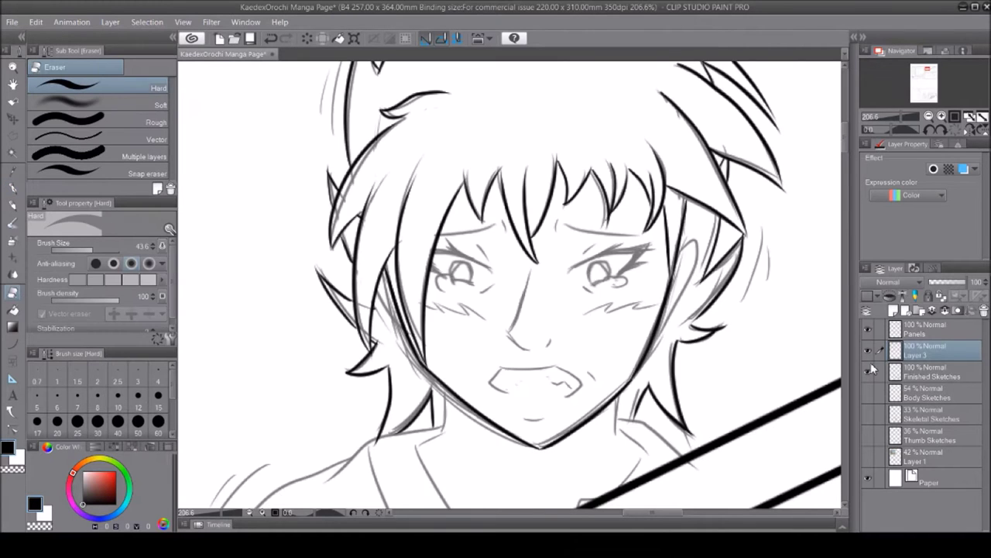
left_click_drag(542, 447, 650, 347)
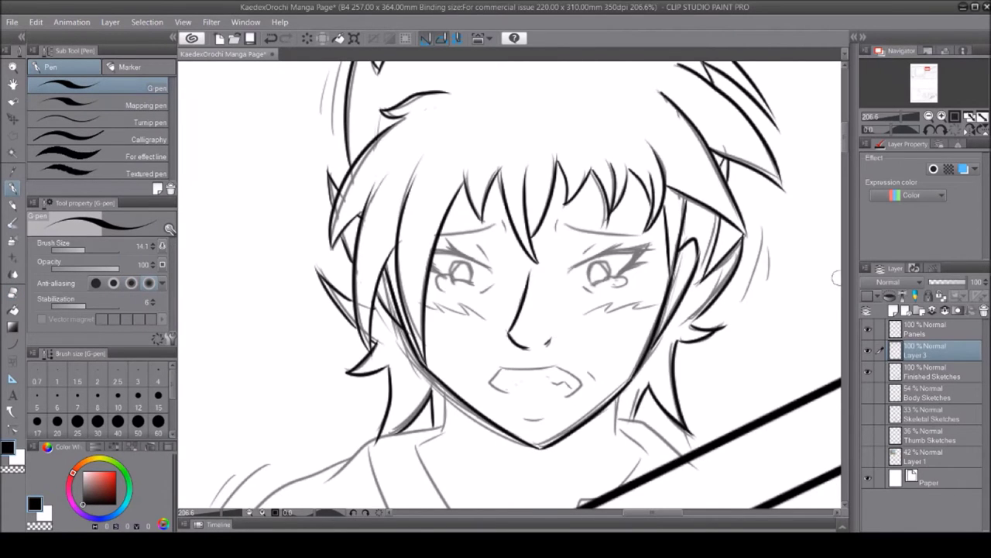
Ink the character's neck and collar edges, and erase the stray overlap where the collar meets the shoulder
scroll(540, 246, "down", 3)
left_click_drag(449, 281, 435, 321)
left_click_drag(642, 310, 617, 376)
key("e")
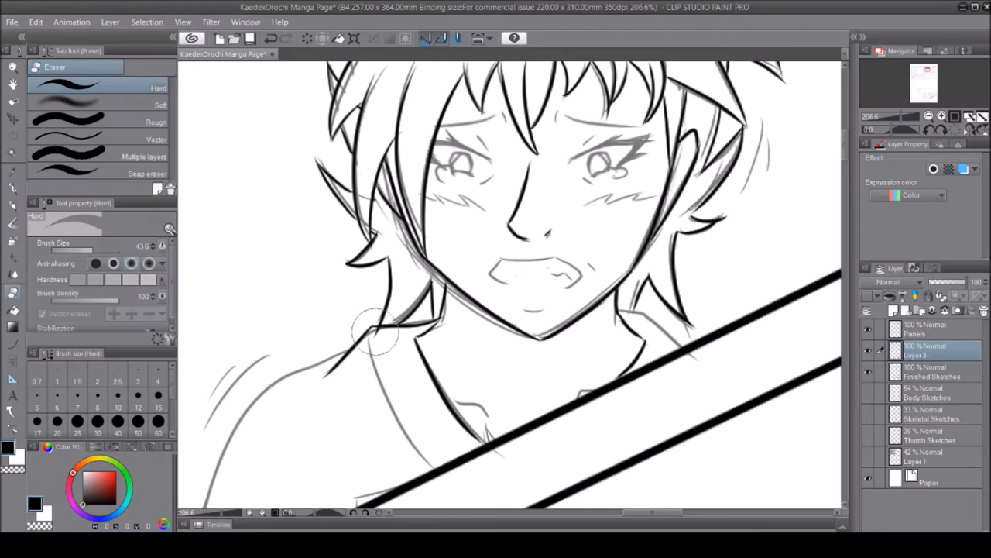
Ink the character's left-side shoulder and sleeve down to the diagonal panel border, along with the collar band
key("p")
scroll(465, 325, "down", 3)
scroll(465, 325, "left", 4)
left_click_drag(623, 180, 462, 422)
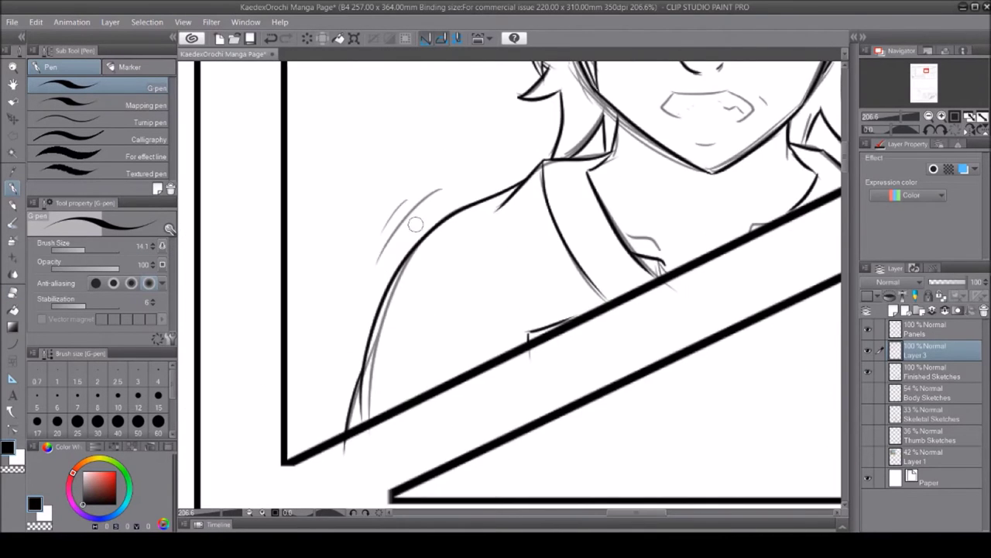
Ink the character's open mouth outline, including the fang at the corner and the small crease beside it
left_click_drag(847, 185, 847, 159)
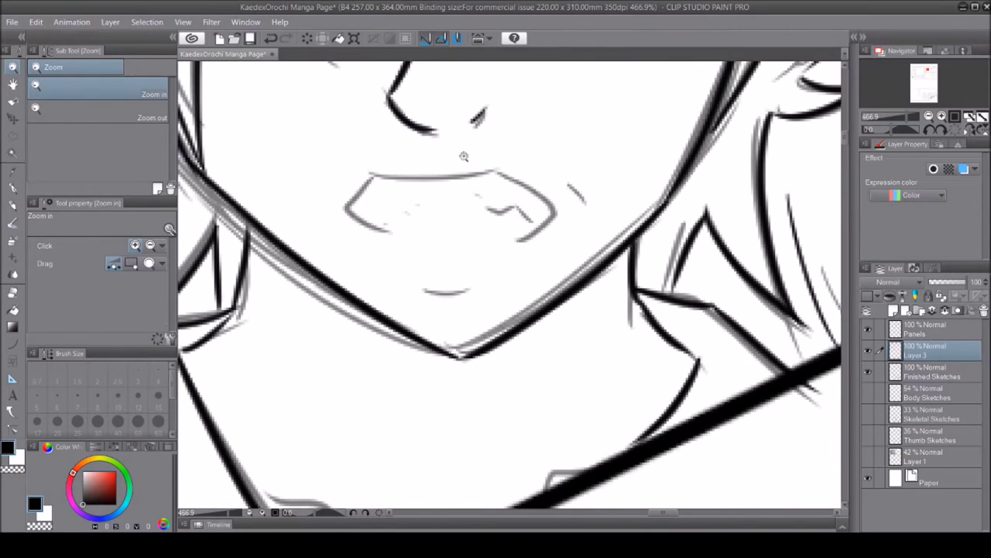
key("p")
left_click_drag(376, 175, 549, 212)
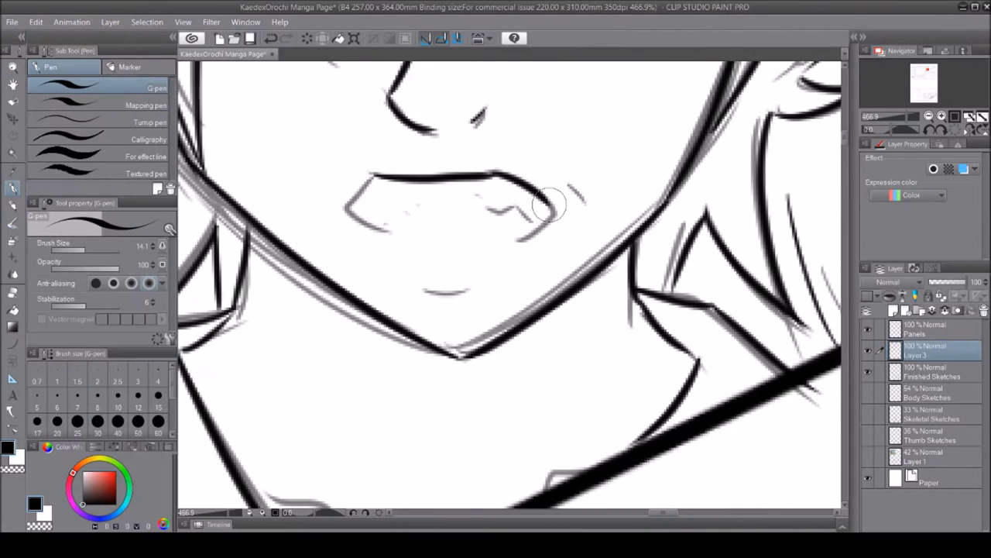
left_click_drag(387, 230, 343, 210)
mouse_move(536, 246)
left_mouse_down()
mouse_move(553, 188)
mouse_move(575, 209)
mouse_move(705, 137)
mouse_move(670, 151)
left_mouse_up()
Ink the right-hand eye's iris with an ellipse, and add the inner spiral ring, pupil dot and lower lid
scroll(427, 290, "up", 5)
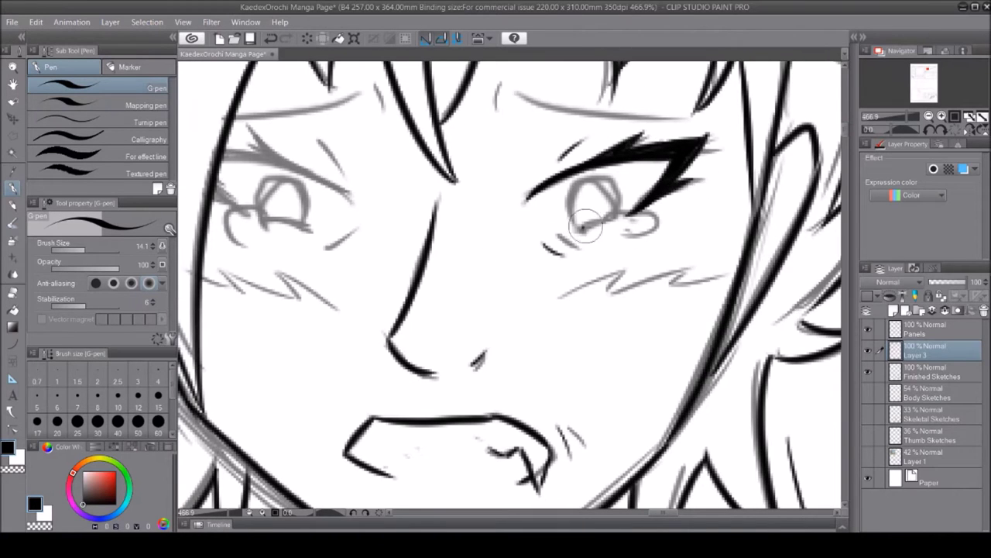
key("u")
left_click_drag(566, 178, 606, 225)
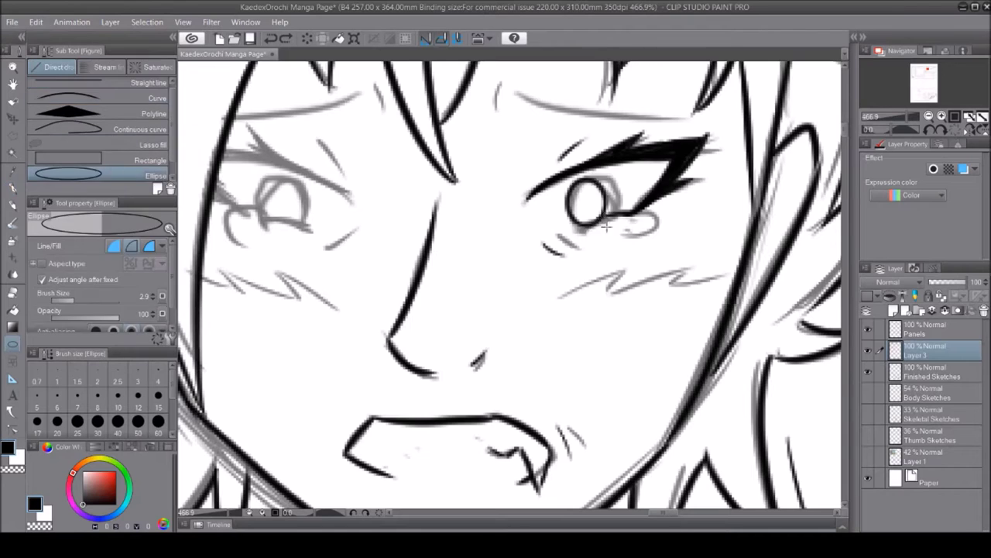
key("p")
left_click_drag(581, 192, 602, 188)
left_click(593, 203)
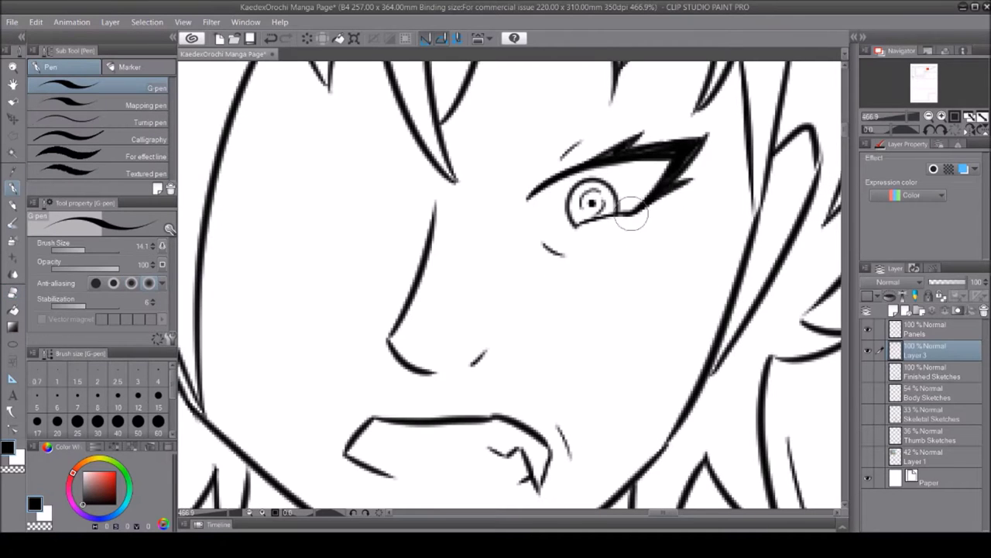
Select the finished eye with a polyline selection, copy it and place a mirrored copy on the other side of the face
key("m")
left_click(504, 203)
left_click(519, 360)
left_click(726, 181)
left_click(504, 200)
key("ctrl+t")
left_click_drag(612, 255, 260, 224)
left_click(365, 394)
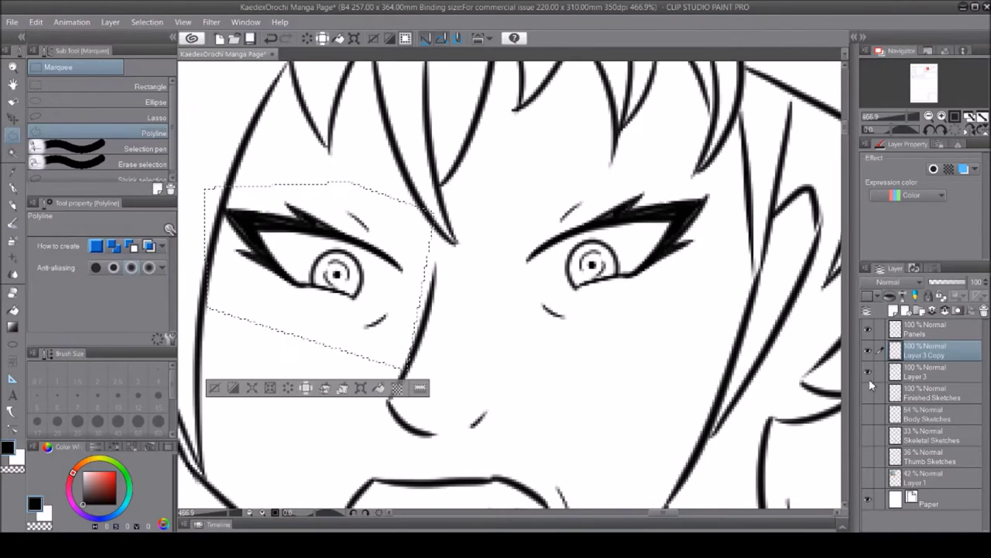
Deselect and move the mirrored eye copy slightly outward on the face, comparing it with the Finished Sketches layer
key("ctrl+d")
key("ctrl+minus")
key("ctrl+minus")
key("ctrl+minus")
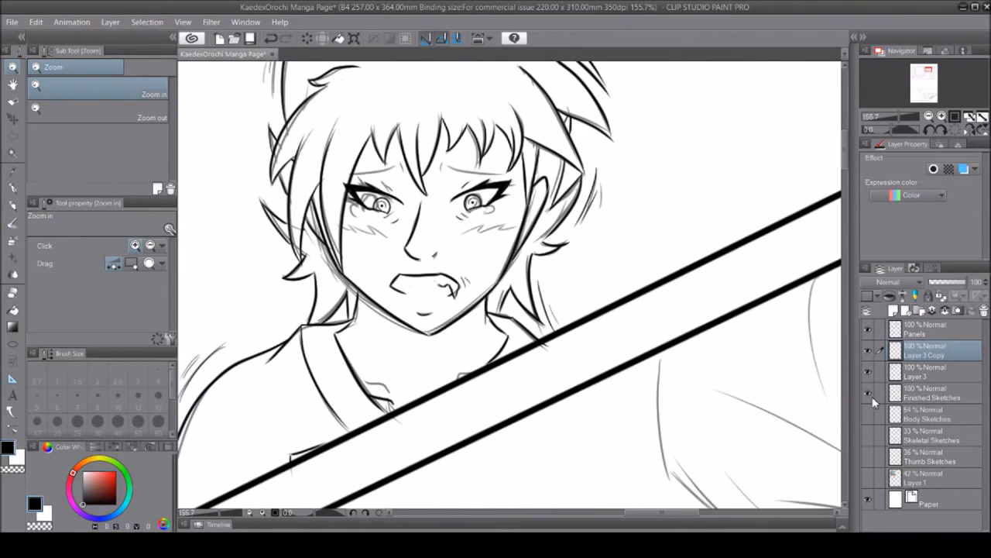
key("k")
left_click_drag(379, 205, 371, 205)
left_click(867, 372)
left_click(868, 372)
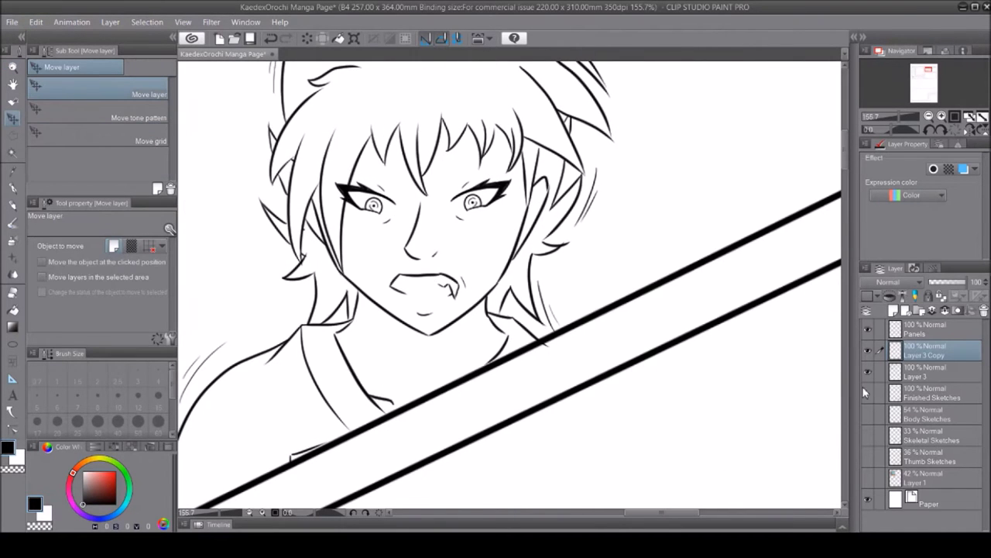
Erase the mirrored eye's overlap with the hair strand and merge Layer 3 Copy into Layer 3
left_click(14, 293)
key("ctrl+e")
left_click(868, 371)
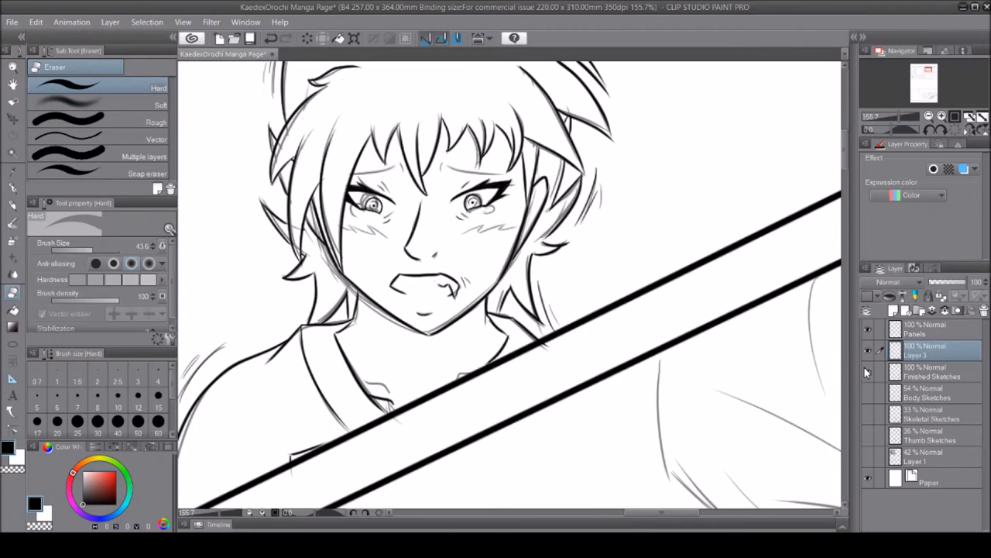
Ink both eyebrows, the brow creases, the tears and the jagged blush lines on the cheeks
key("p")
scroll(473, 202, "up", 5)
left_click_drag(681, 182, 306, 182)
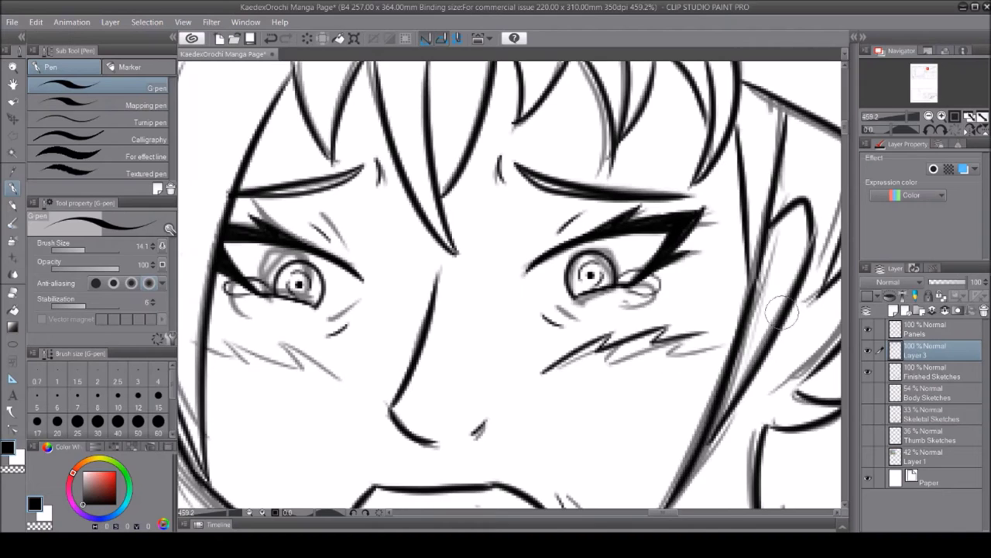
Select the mirrored eye with a polyline selection and adjust its position on the face with a transform
key("/")
key("m")
left_click(329, 182)
left_click(500, 255)
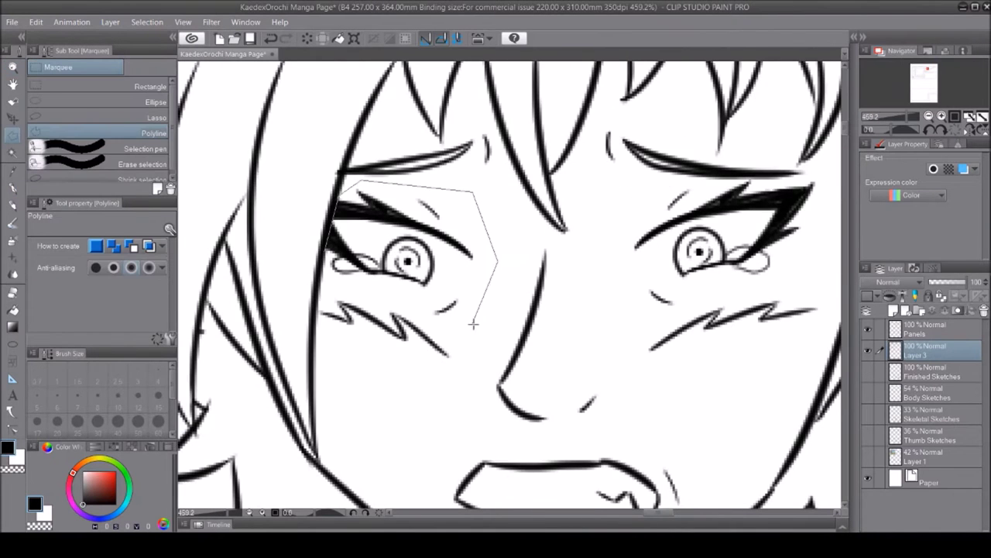
double_click(321, 325)
key("ctrl+t")
left_click_drag(321, 325, 319, 335)
key("Return")
key("/")
key("ctrl+0")
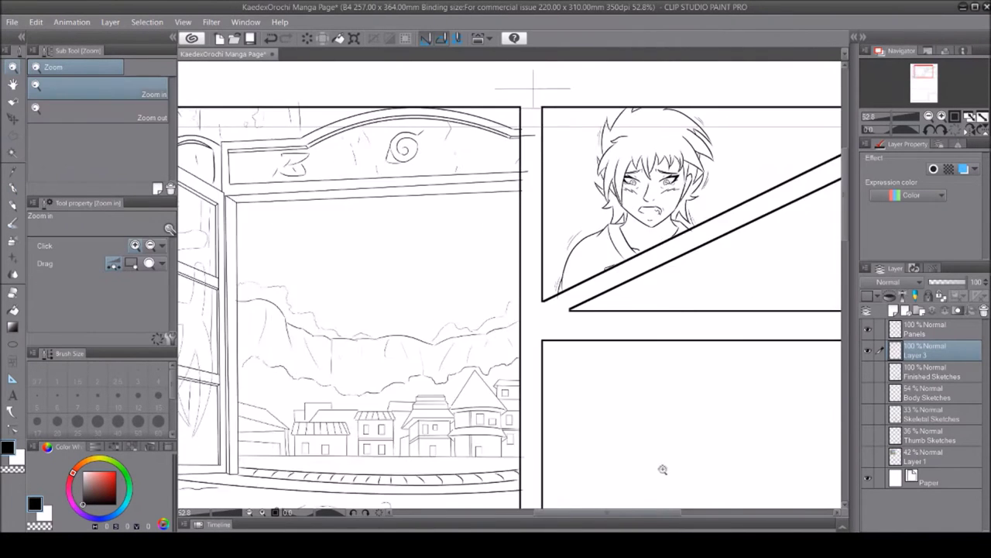
Ink the long curved robe edge of the figure in the panel below the diagonal border
left_click_drag(708, 387, 855, 424)
left_click_drag(640, 242, 697, 244)
key("p")
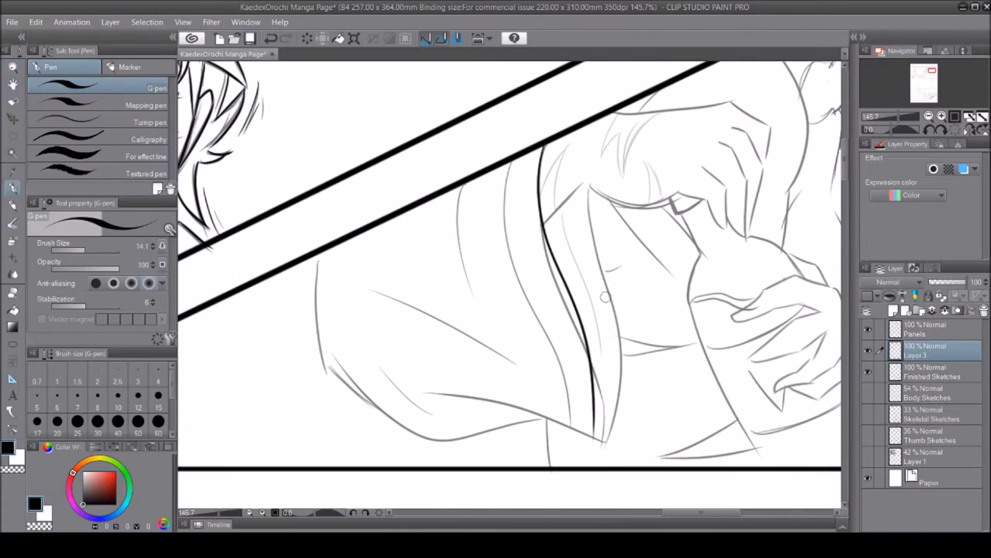
Ink the upper hand's back, fingers and knuckle lines, along with the sleeve line under the wrist
key("/")
left_click_drag(543, 256, 604, 257)
left_click(14, 186)
left_click_drag(391, 250, 671, 321)
left_click_drag(693, 264, 707, 349)
left_click_drag(693, 162, 745, 239)
left_click_drag(755, 194, 755, 384)
left_click_drag(759, 380, 612, 372)
mouse_move(582, 136)
left_mouse_down()
mouse_move(653, 234)
mouse_move(563, 207)
mouse_move(286, 232)
left_mouse_up()
Ink the upper hand's pointed fingertips and nail lines, checking the line art with the Finished Sketches layer hidden
scroll(643, 255, "up", 3)
left_click(869, 371)
left_click(869, 371)
scroll(511, 286, "down", 3)
key("e")
left_click(869, 372)
left_click(869, 372)
key("p")
scroll(692, 186, "up", 3)
scroll(419, 241, "down", 3)
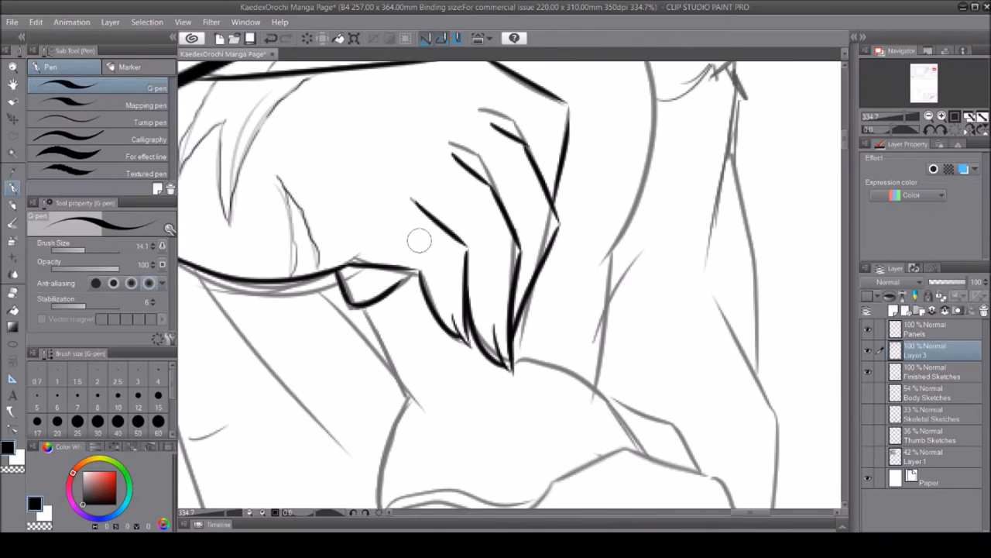
Ink the long side edge and upper edge of the form held between the hands with the Curve tool
key("/")
scroll(569, 342, "down", 3)
key("u")
mouse_move(377, 108)
left_mouse_down()
mouse_move(411, 172)
mouse_move(499, 476)
left_mouse_up()
left_click(391, 232)
left_click_drag(473, 141, 542, 174)
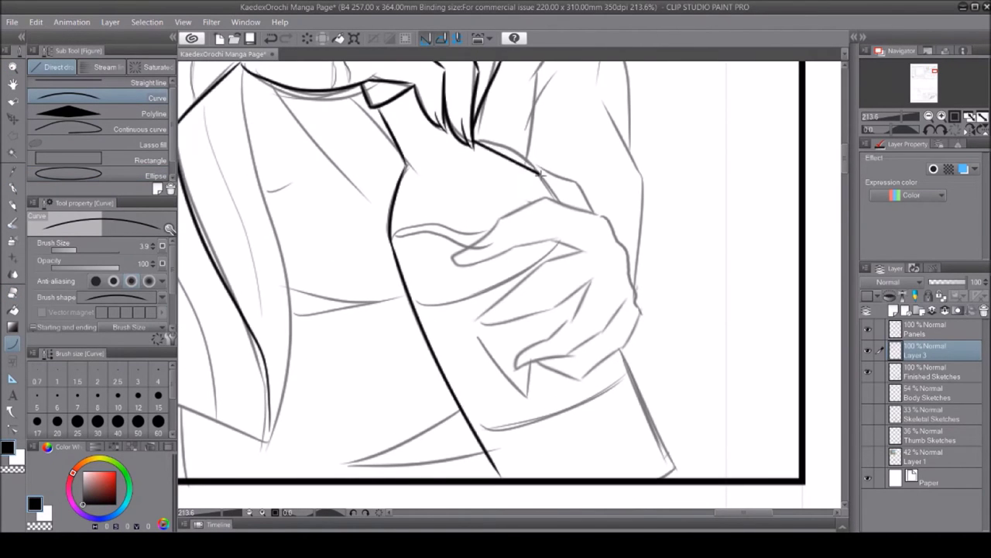
Ink the lower hand's middle finger, using the Curve tool for the fingertip and underside
left_click(869, 372)
left_click(869, 371)
key("p")
scroll(588, 270, "up", 3)
left_click_drag(577, 235, 409, 344)
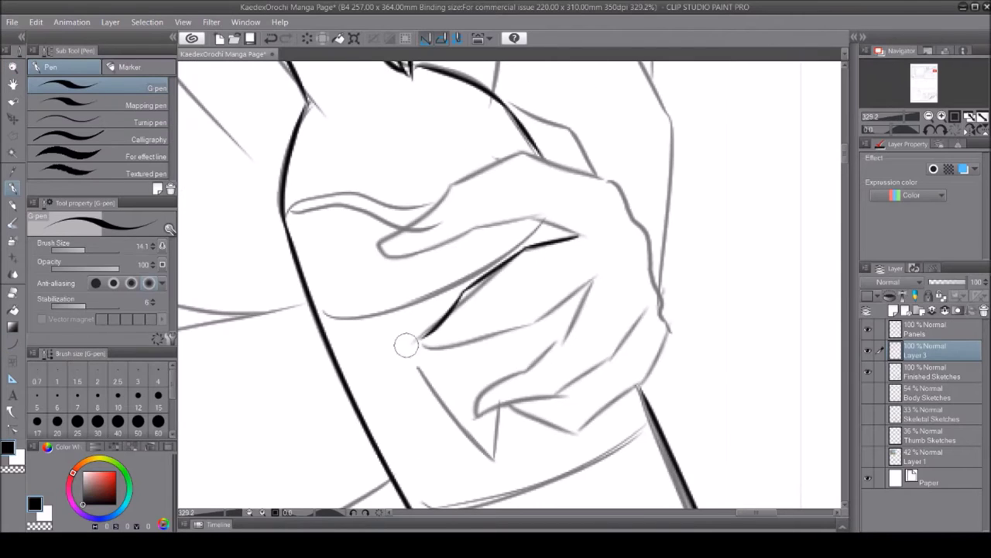
key("ctrl+z")
key("u")
left_click_drag(462, 293, 414, 340)
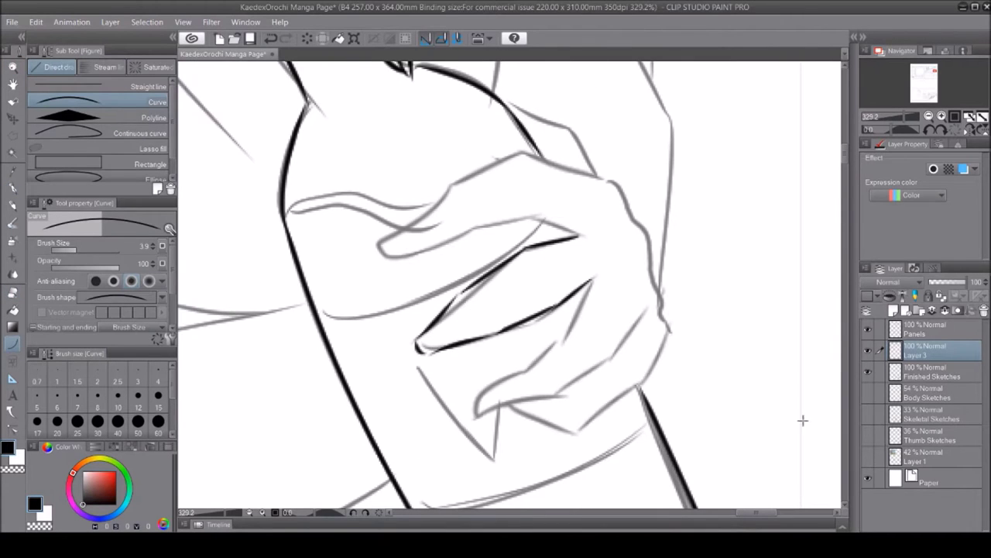
Ink the lower hand's index finger and the next finger down, redoing the faulty index finger stroke
key("p")
left_click_drag(577, 233, 370, 254)
key("ctrl+z")
mouse_move(612, 183)
left_mouse_down()
mouse_move(377, 245)
mouse_move(577, 234)
left_mouse_up()
left_click(869, 371)
left_click(869, 372)
left_click_drag(635, 314, 568, 328)
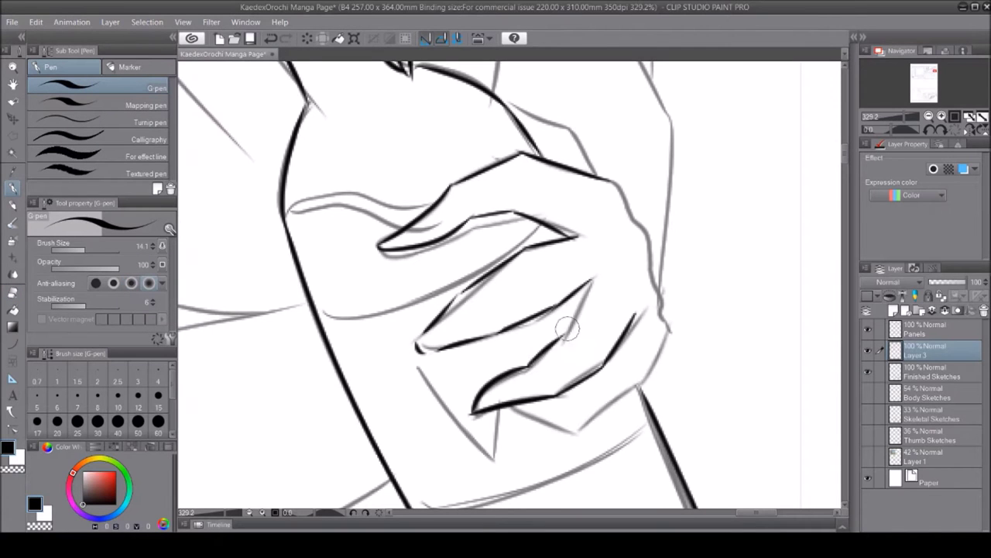
Ink the lower hand's bottom edge and redo the bumpy knuckle line with the sketch hidden
left_click_drag(667, 334, 642, 383)
left_click_drag(654, 167, 631, 318)
key("ctrl+z")
left_click(869, 372)
mouse_move(623, 210)
left_mouse_down()
mouse_move(662, 306)
mouse_move(633, 255)
left_mouse_up()
key("ctrl+z")
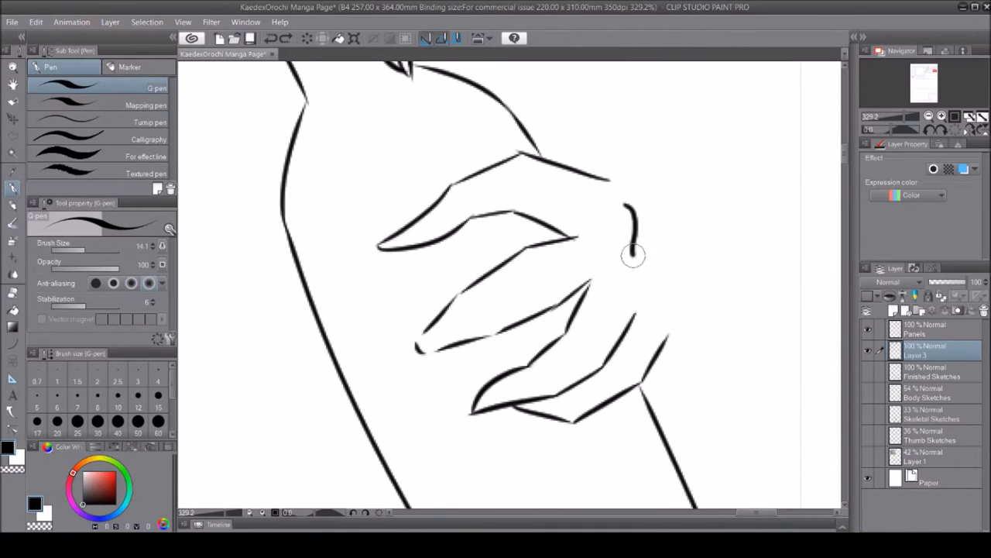
mouse_move(666, 335)
left_mouse_down()
mouse_move(597, 166)
mouse_move(664, 283)
left_mouse_up()
key("ctrl+z")
key("ctrl+z")
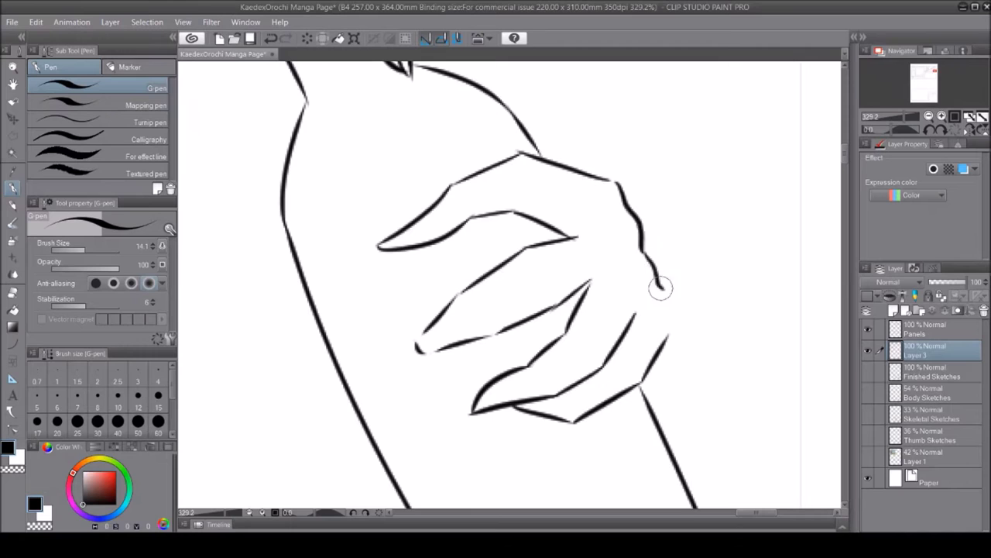
Ink the angular edge behind the lower hand's knuckles and add nail lines to its fingertips
left_click(868, 372)
left_click_drag(600, 175, 546, 122)
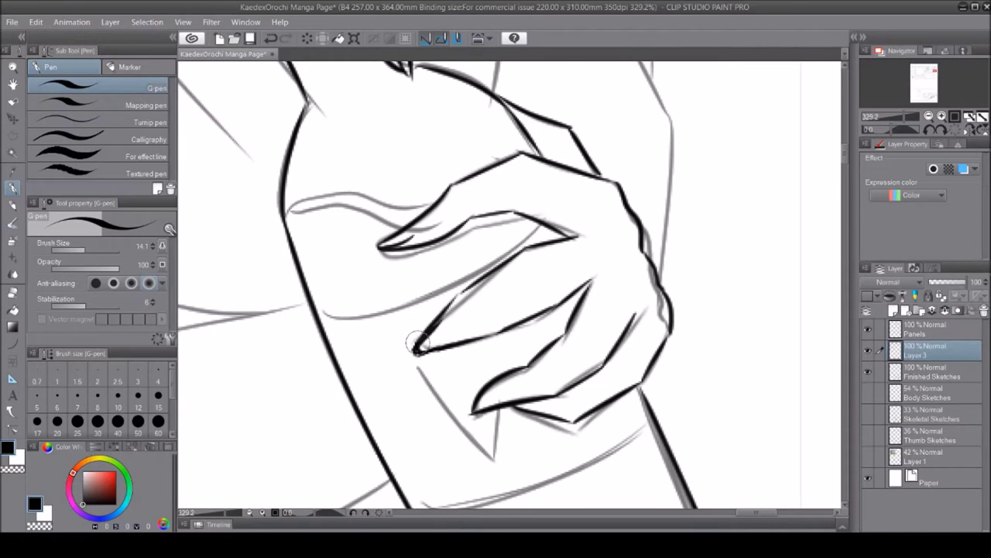
key("e")
key("p")
mouse_move(453, 298)
left_mouse_down()
mouse_move(418, 349)
mouse_move(458, 338)
left_mouse_up()
left_click(869, 372)
left_click_drag(512, 391, 474, 415)
key("e")
left_click(871, 371)
key("p")
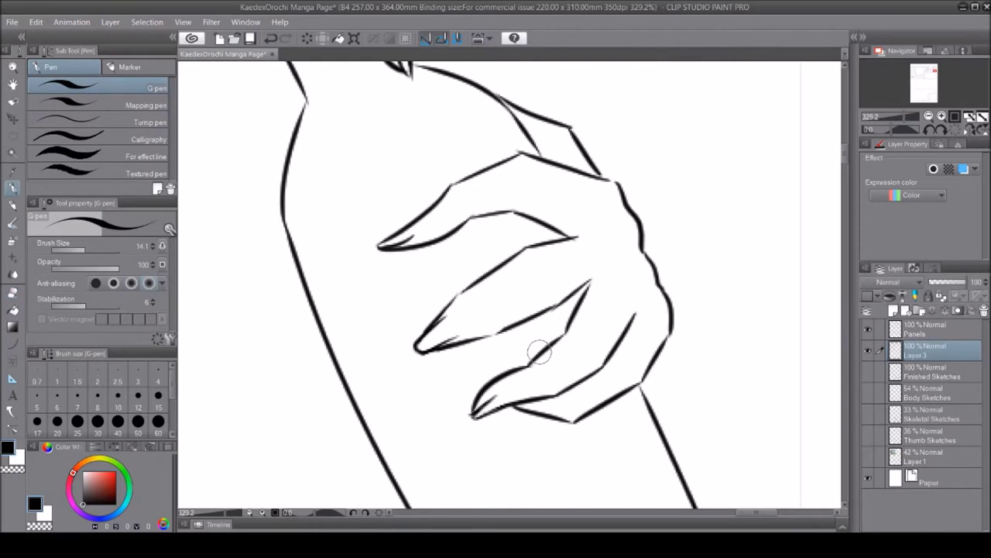
Hatch the shadows between the lower hand's fingers and ink the curved band across the held form
left_click(869, 372)
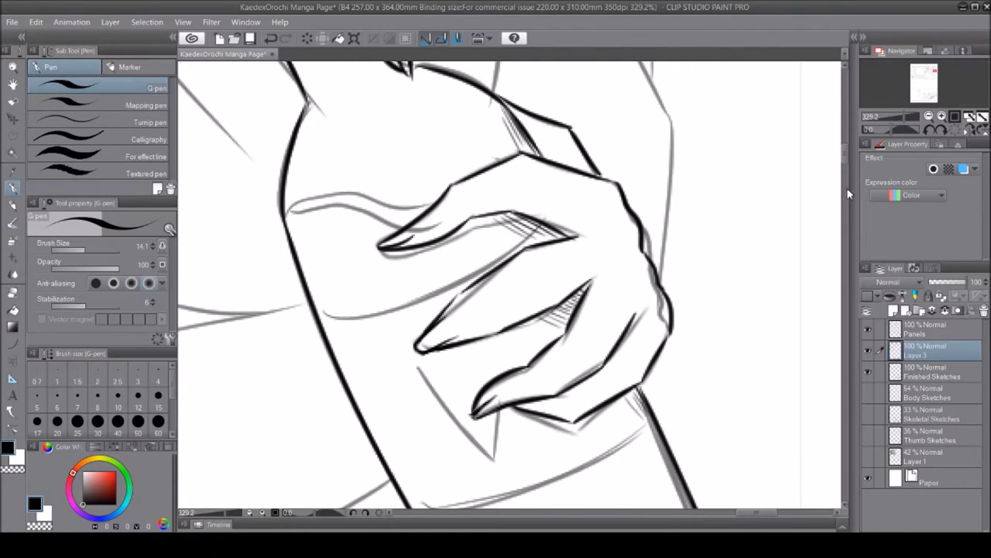
left_click_drag(325, 319, 546, 246)
key("e")
scroll(512, 287, "down", 3)
left_click(868, 374)
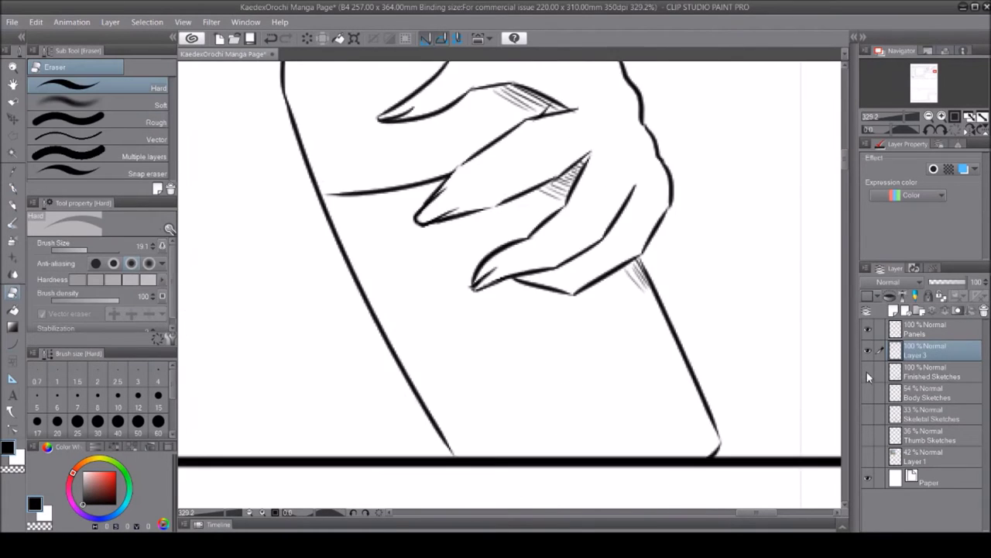
left_click(868, 373)
Ink the wavy opening and lower curved band on the held form, and hatch the shadows beneath the upper hand
key("p")
scroll(511, 286, "up", 4)
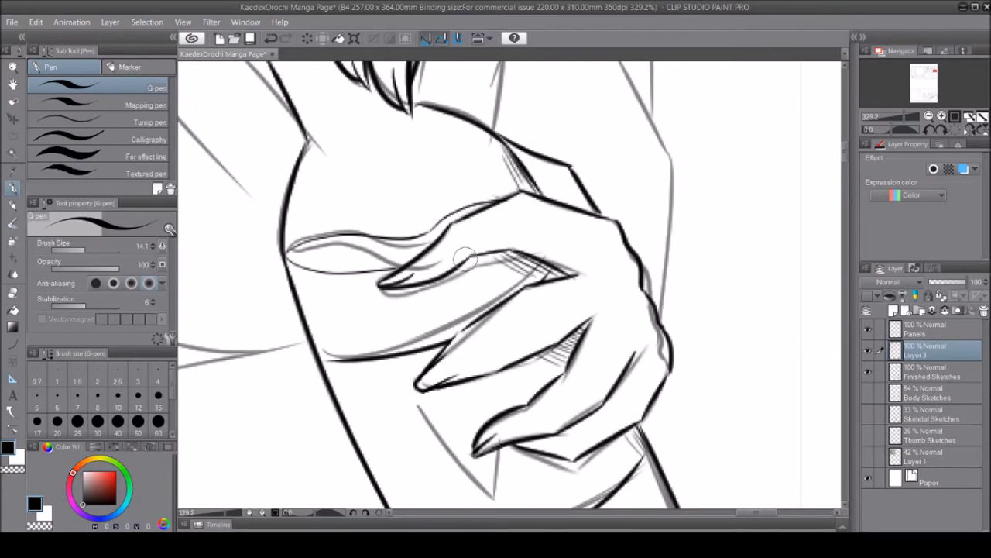
scroll(464, 257, "down", 3)
scroll(301, 154, "up", 4)
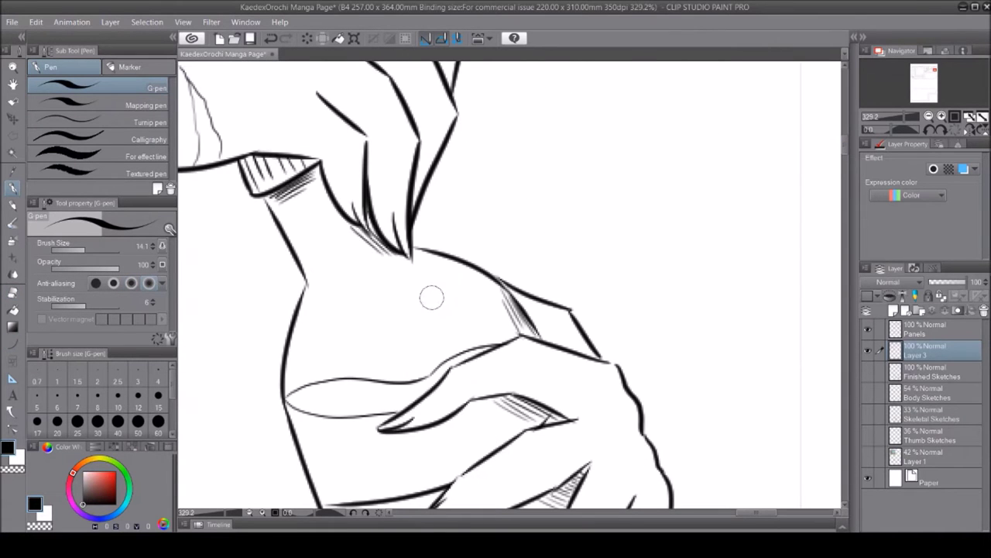
scroll(431, 298, "down", 3)
scroll(577, 243, "up", 3)
Ink the hanging sleeve's outline from the robe tip around to the diagonal border, including its lower folds
scroll(568, 339, "up", 2)
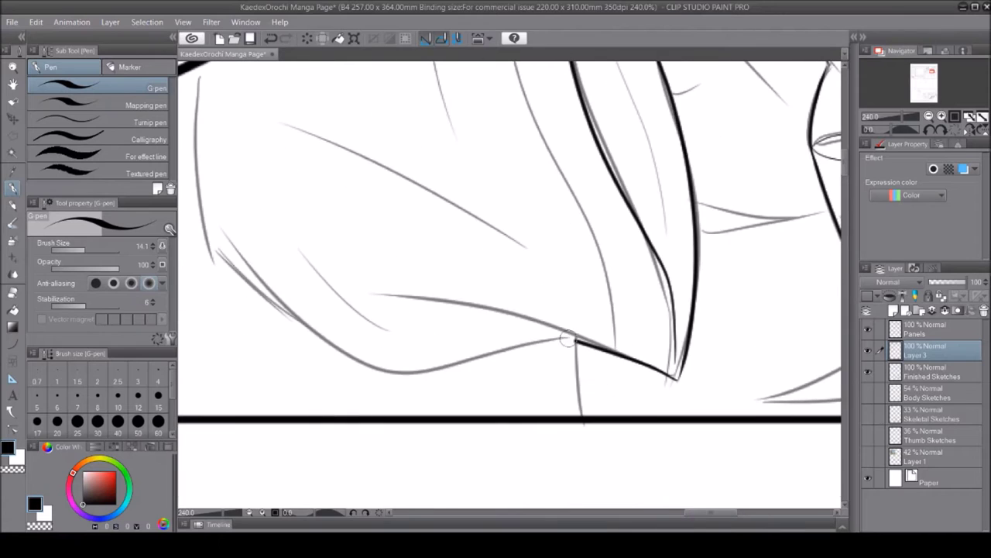
left_click_drag(564, 340, 200, 232)
scroll(199, 272, "up", 2)
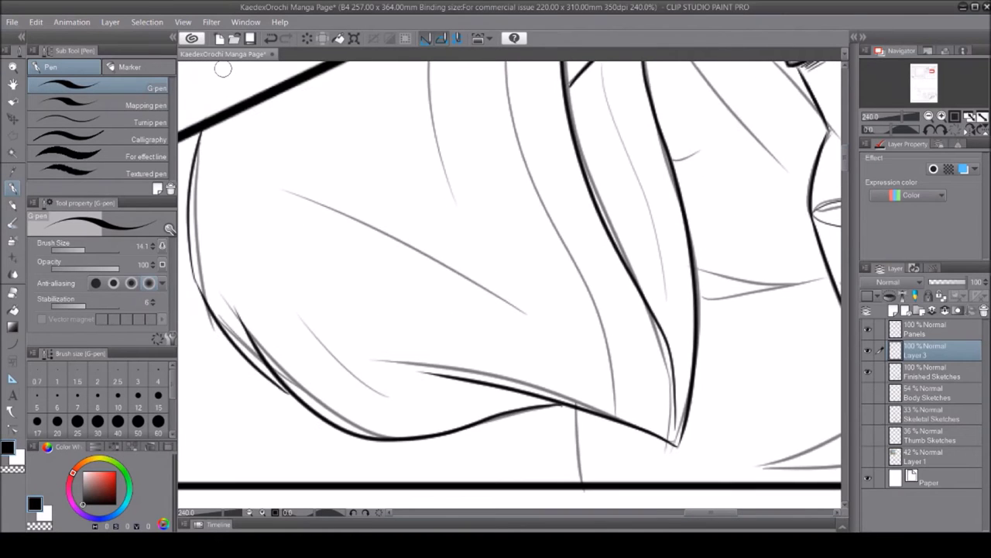
scroll(357, 335, "down", 2)
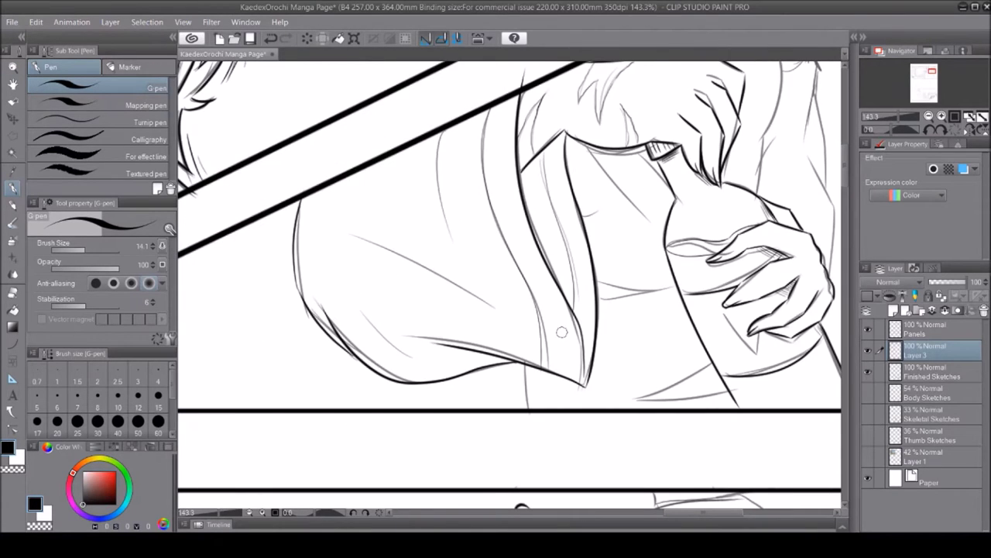
Ink the robe's inner fold lines and the short curves near the lower panel border with the Curve tool
key("u")
scroll(522, 216, "up", 3)
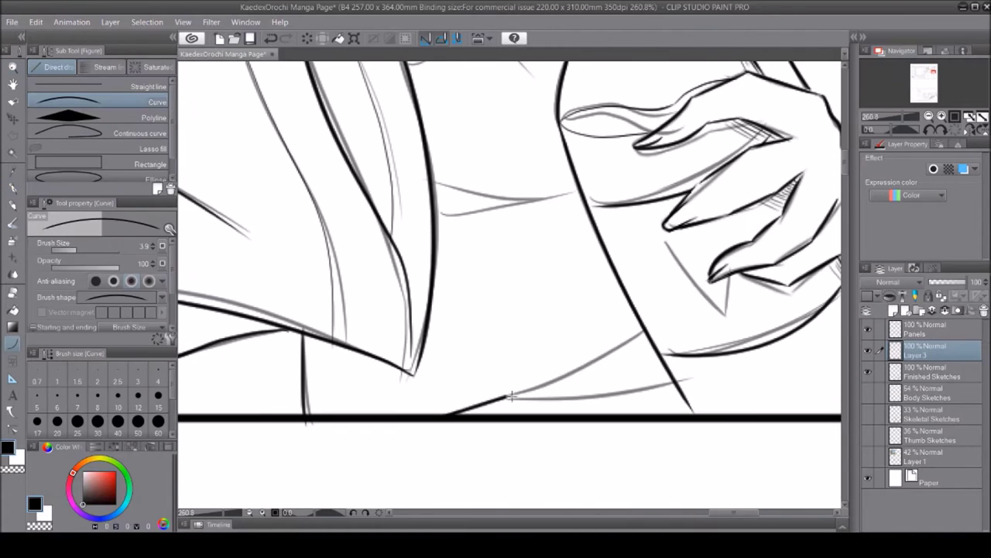
left_click_drag(521, 397, 682, 384)
Ink the curved edge behind the upper hand and the rounded lobes beside it, cleaning up overlapping lines
mouse_move(783, 217)
left_mouse_down()
mouse_move(356, 201)
mouse_move(341, 387)
left_mouse_up()
key("p")
mouse_move(308, 79)
left_mouse_down()
mouse_move(341, 364)
mouse_move(330, 457)
left_mouse_up()
left_click_drag(341, 310, 341, 445)
left_click_drag(361, 285, 411, 273)
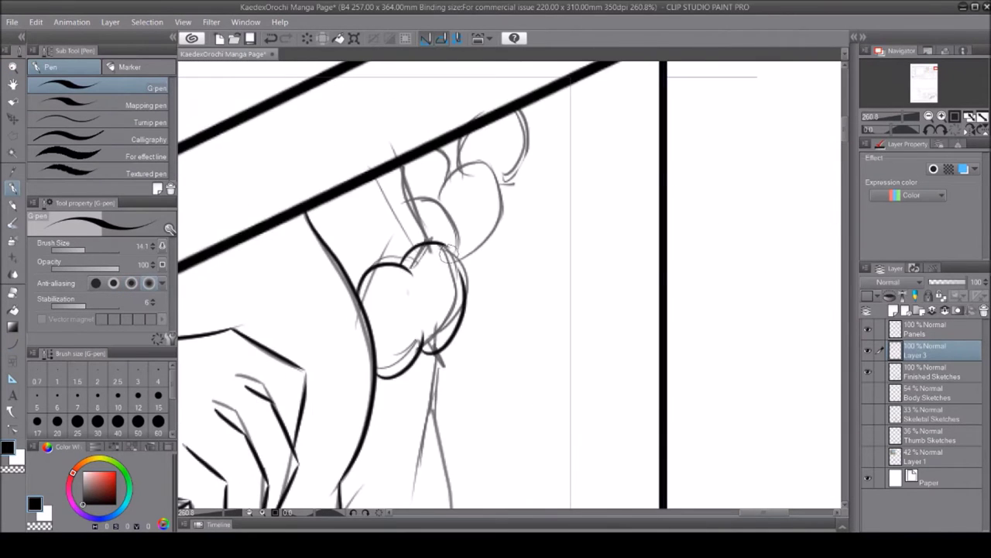
left_click_drag(409, 193, 459, 267)
left_click_drag(519, 110, 463, 263)
left_click(868, 372)
left_click(868, 372)
left_click(868, 373)
key("e")
left_click(868, 373)
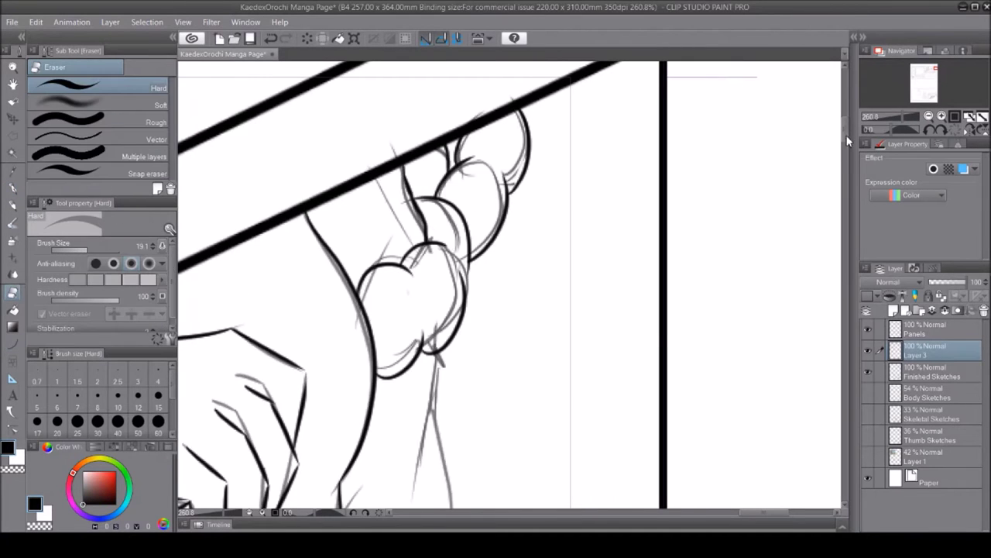
Ink the outline and folds running from the lobes to the lower hand, add small knuckle marks and hide the Finished Sketches layer
key("p")
scroll(654, 279, "down", 5)
scroll(394, 263, "down", 3)
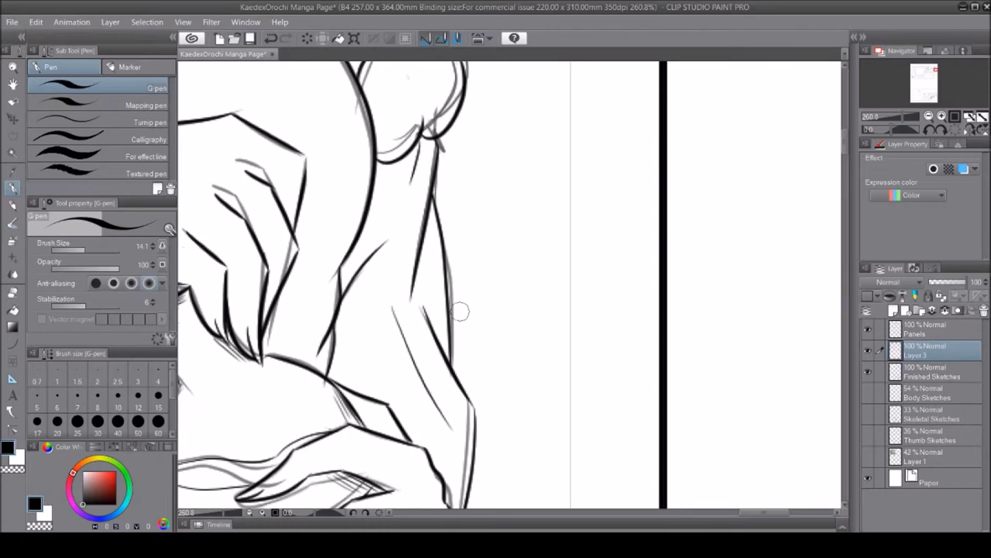
scroll(619, 284, "down", 3)
scroll(620, 283, "up", 1)
left_click(868, 371)
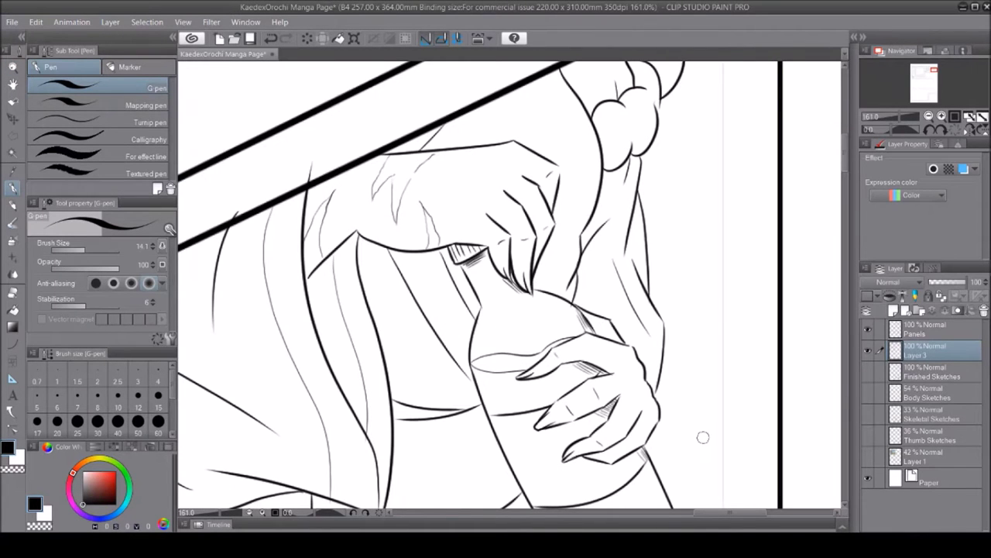
scroll(703, 438, "down", 3)
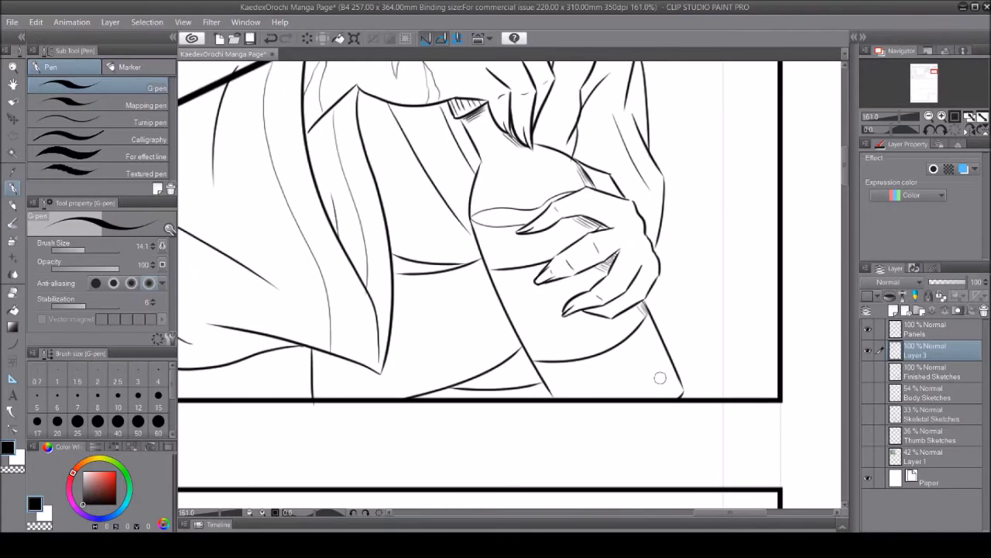
Ink the drinking character's profile from forehead to chin, the open mouth with teeth, the jawline and the jagged cheek marks
key("ctrl+z")
scroll(574, 280, "down", 5)
scroll(735, 187, "up", 4)
scroll(736, 187, "down", 1)
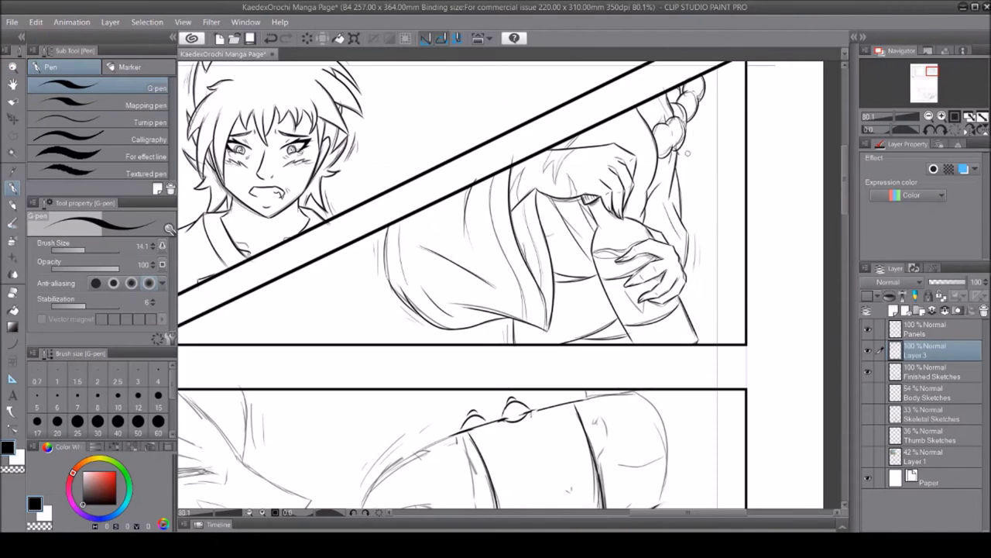
scroll(735, 187, "down", 3)
scroll(208, 104, "up", 2)
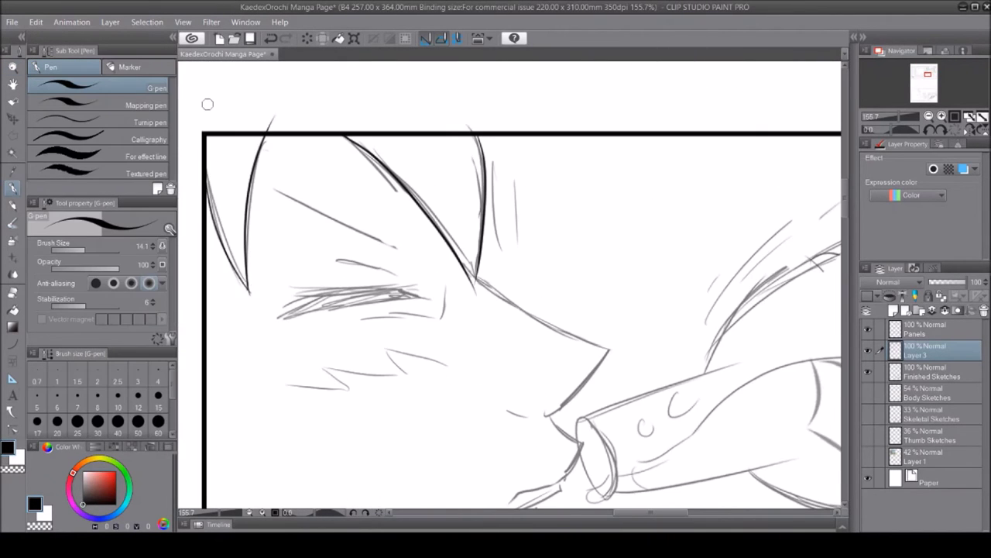
left_click_drag(479, 275, 551, 416)
scroll(844, 234, "down", 4)
left_click_drag(524, 353, 563, 329)
mouse_move(570, 326)
left_mouse_down()
mouse_move(590, 347)
mouse_move(275, 380)
left_mouse_up()
scroll(583, 366, "down", 3)
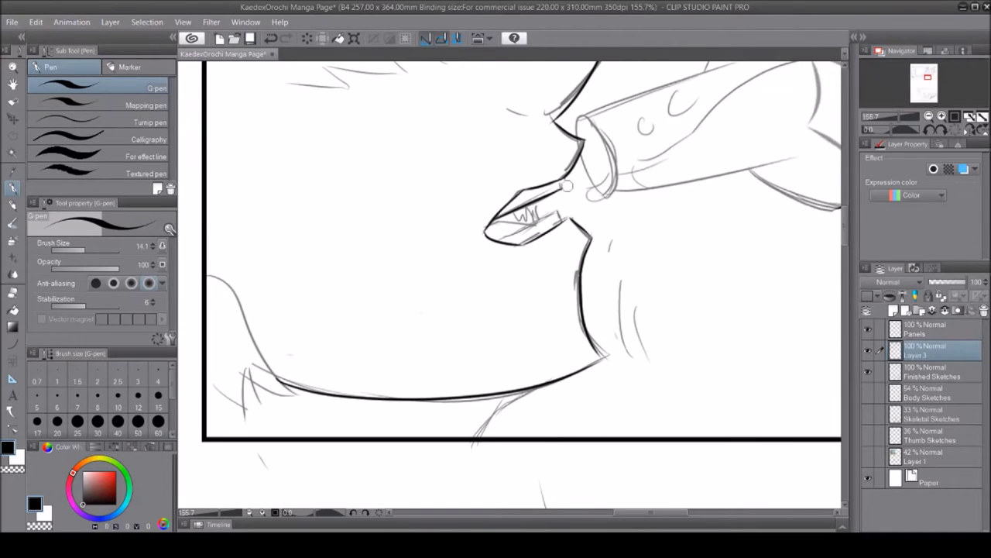
key("e")
key("p")
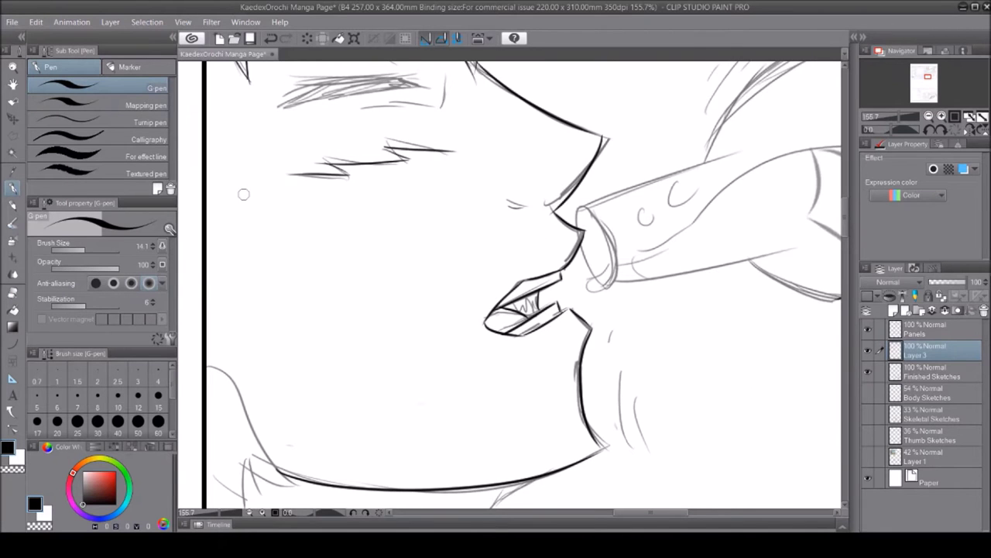
Ink the drinking character's narrowed eye, rotate and resize it with a transform, and hide the Finished Sketches layer
scroll(244, 193, "up", 6)
key("m")
left_click_drag(265, 303, 442, 381)
key("ctrl+t")
left_click_drag(471, 336, 416, 367)
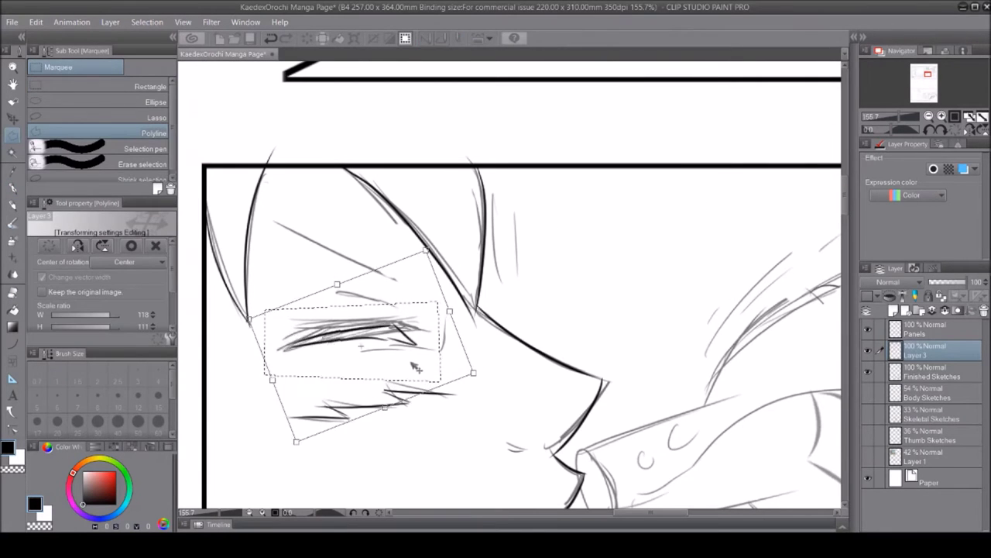
key("Return")
key("p")
left_click(869, 371)
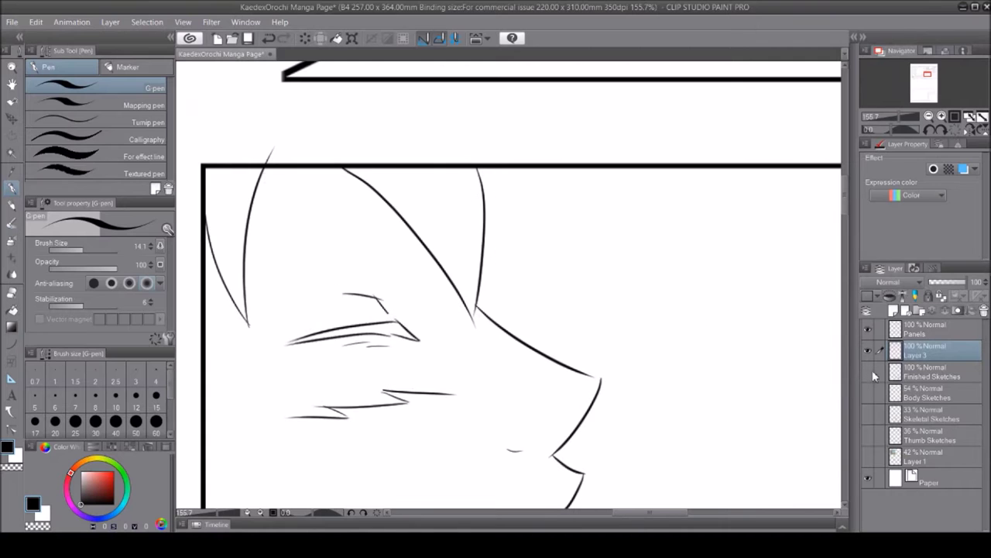
Ink the slanted eyebrow, the hair lock behind the jaw and the neck edge below the chin
left_click_drag(276, 224, 403, 279)
key("ctrl+z")
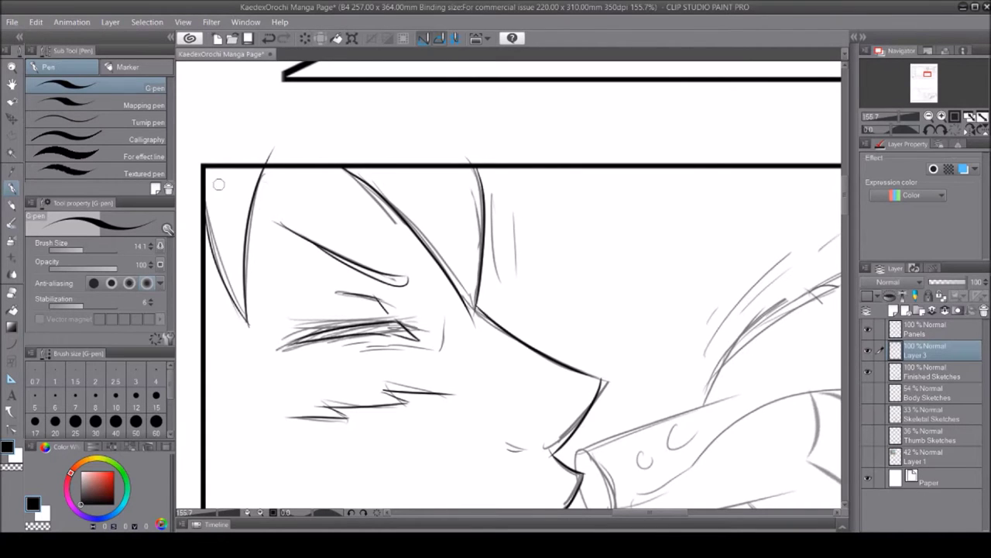
key("ctrl+minus")
key("ctrl+minus")
key("ctrl+minus")
left_click_drag(403, 342, 465, 342)
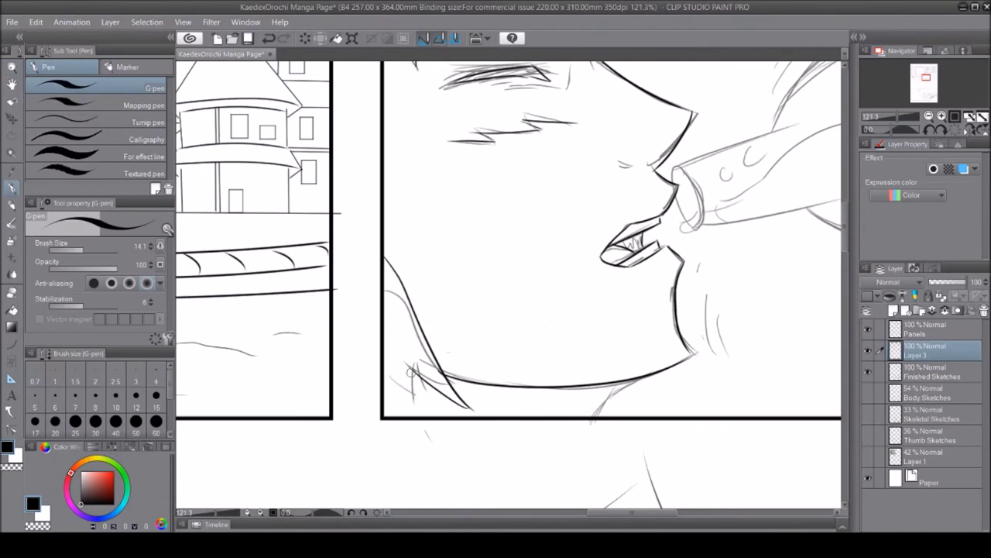
scroll(428, 387, "up", 2)
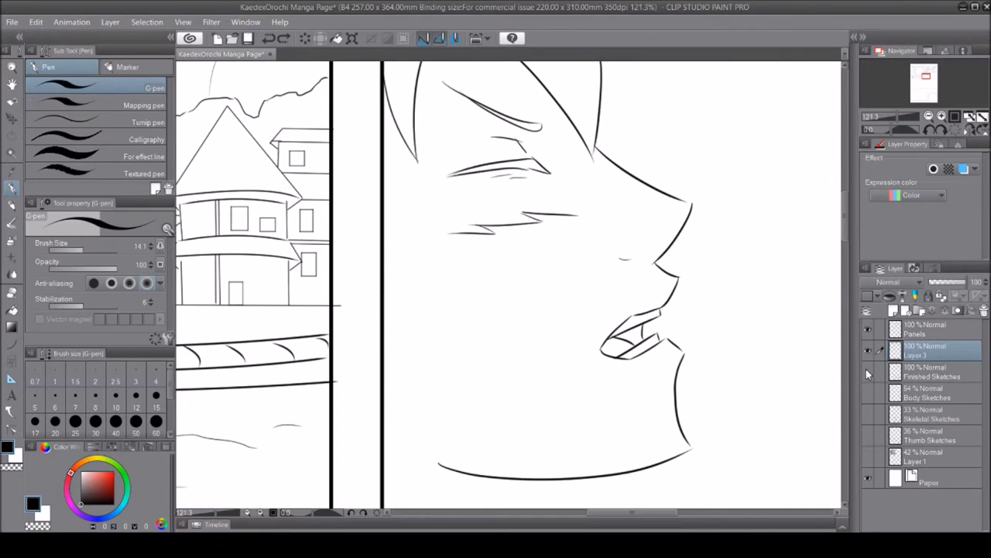
left_click(868, 371)
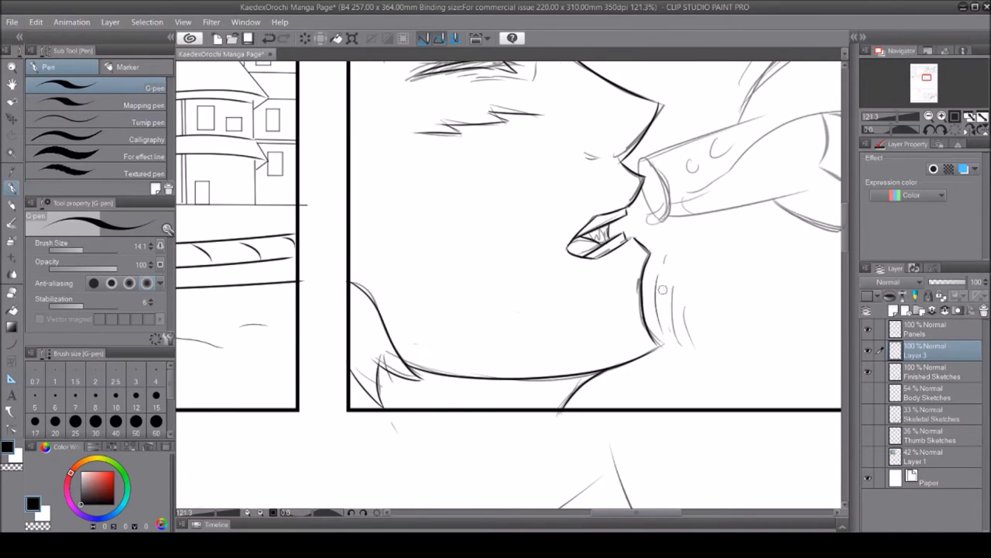
Add short accent lines beside the hair, nose and chin, and ink the bottle's mouth with the Ellipse tool
scroll(663, 290, "up", 3)
left_click(868, 371)
scroll(263, 265, "down", 2)
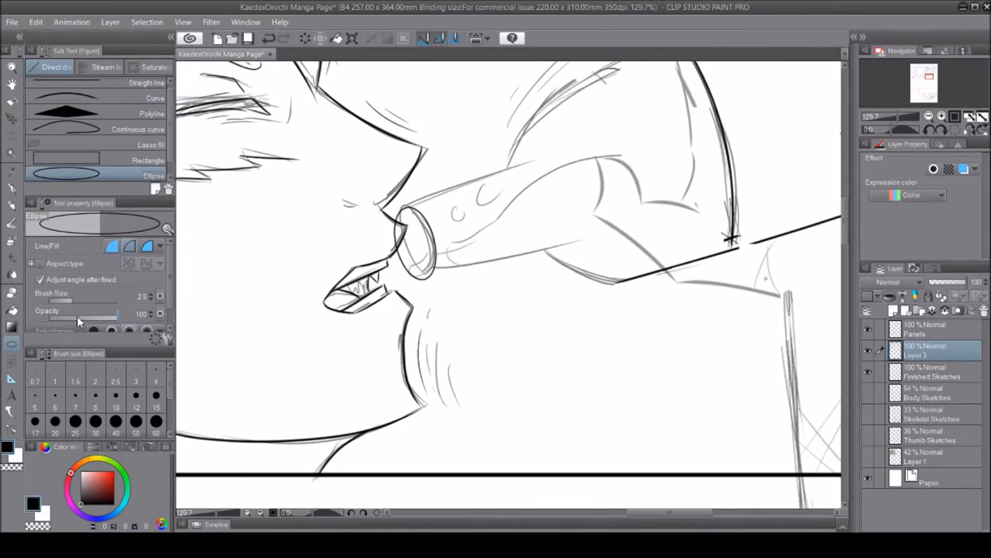
key("e")
left_click(868, 371)
left_click(869, 371)
Ink the bottle's neck, body outline, two label bands and rounded base with the Curve tool
key("u")
left_click_drag(430, 275, 546, 255)
scroll(508, 284, "up", 2)
left_click(868, 371)
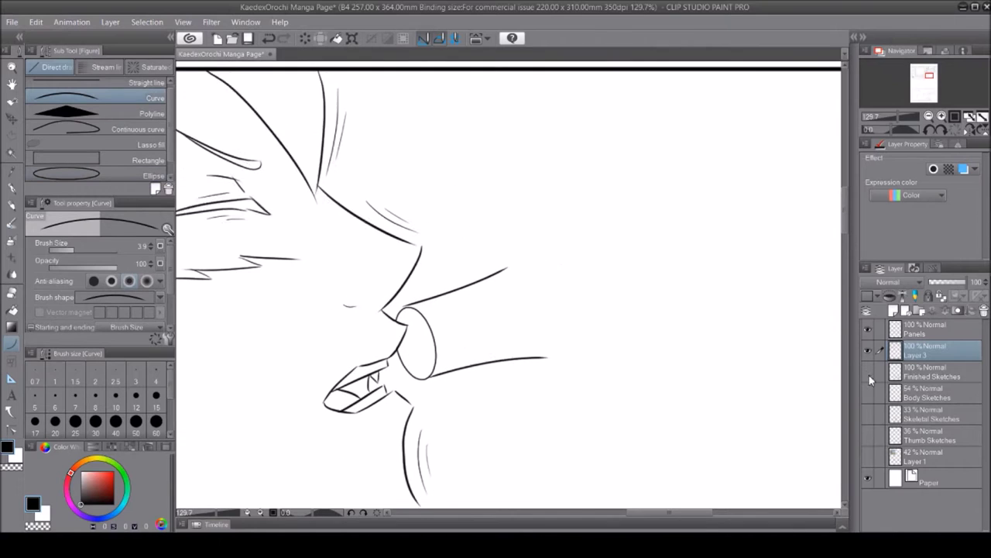
left_click(868, 371)
scroll(508, 284, "right", 5)
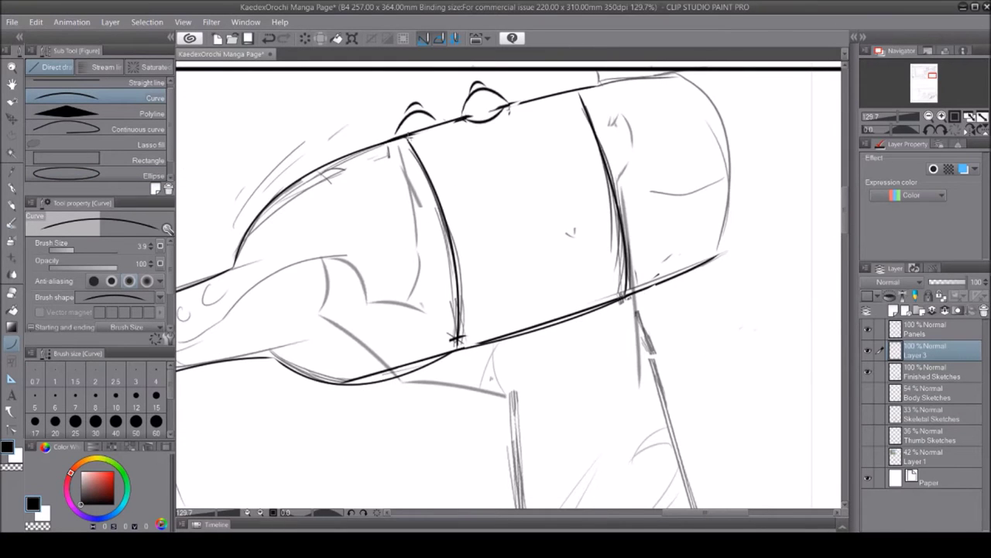
left_click(868, 371)
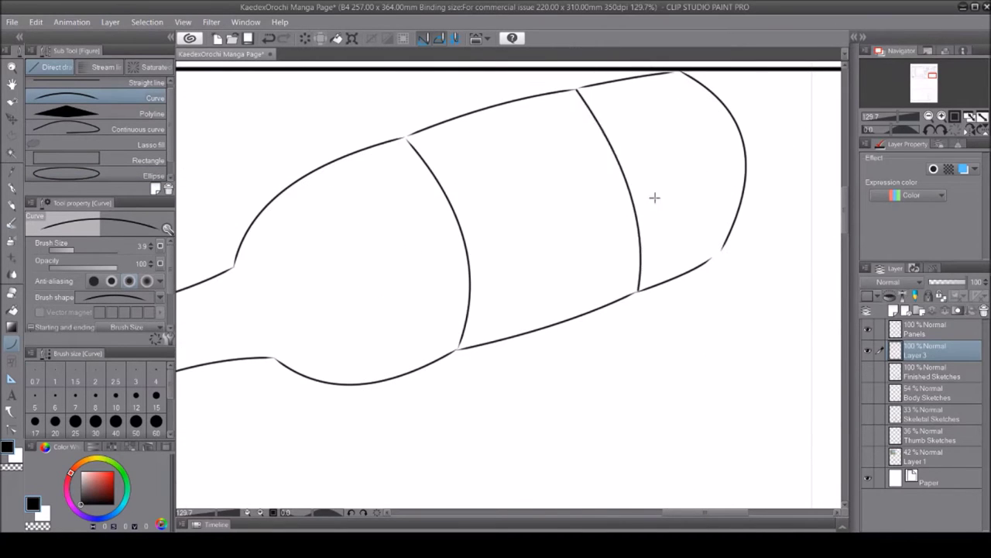
Ink the thumb, fingertips and palm edge gripping the bottle with the G-pen, erasing bottle lines that cross the fingers
left_click(868, 371)
key("e")
key("u")
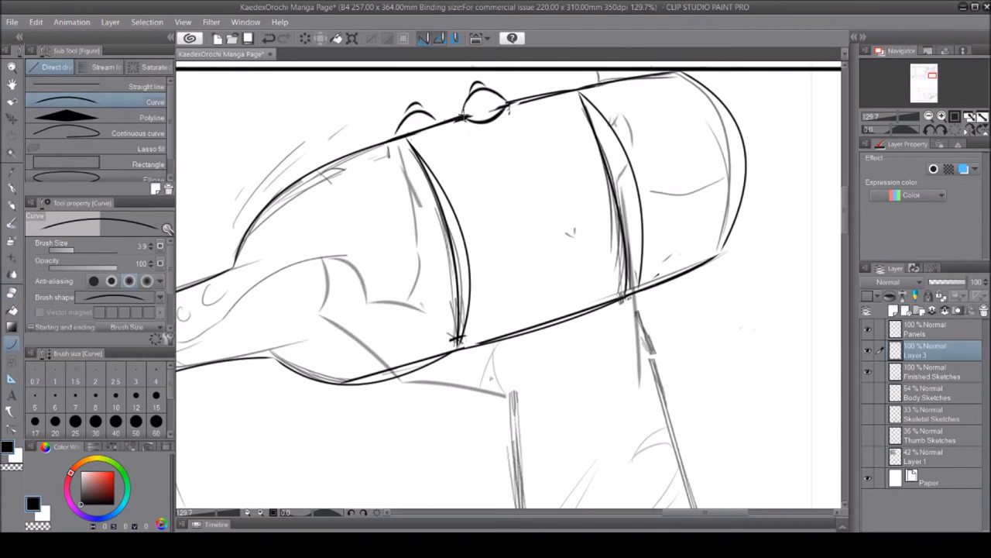
key("p")
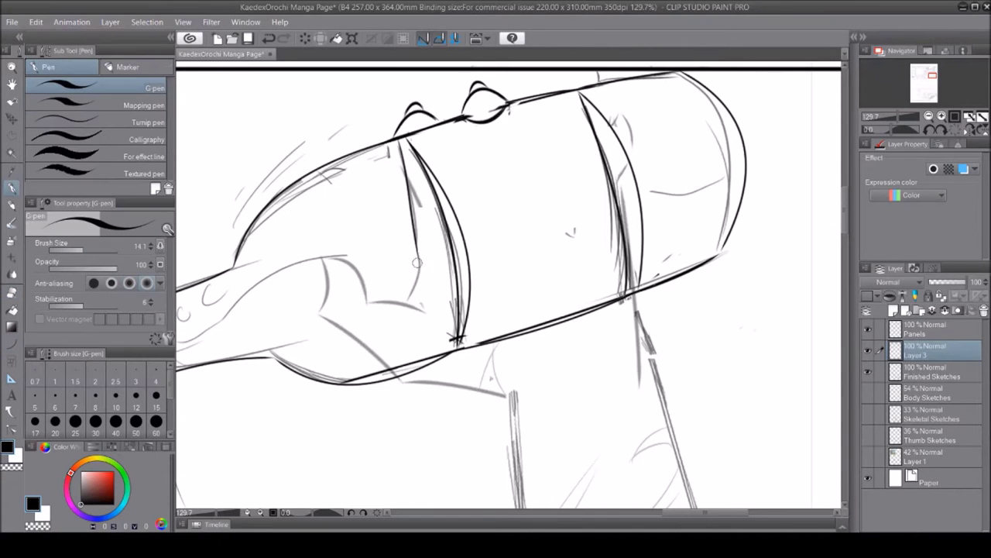
left_click_drag(323, 243, 349, 268)
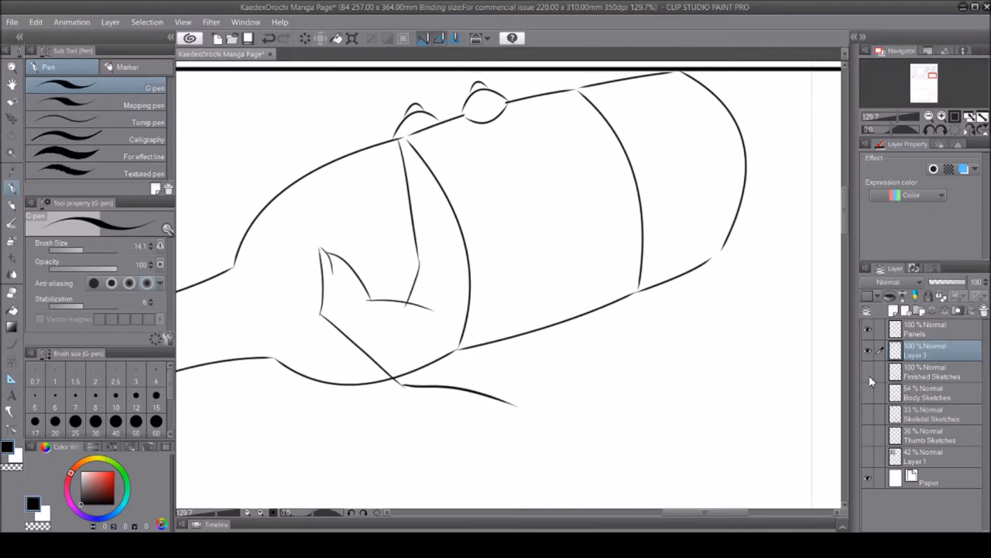
left_click_drag(624, 113, 628, 180)
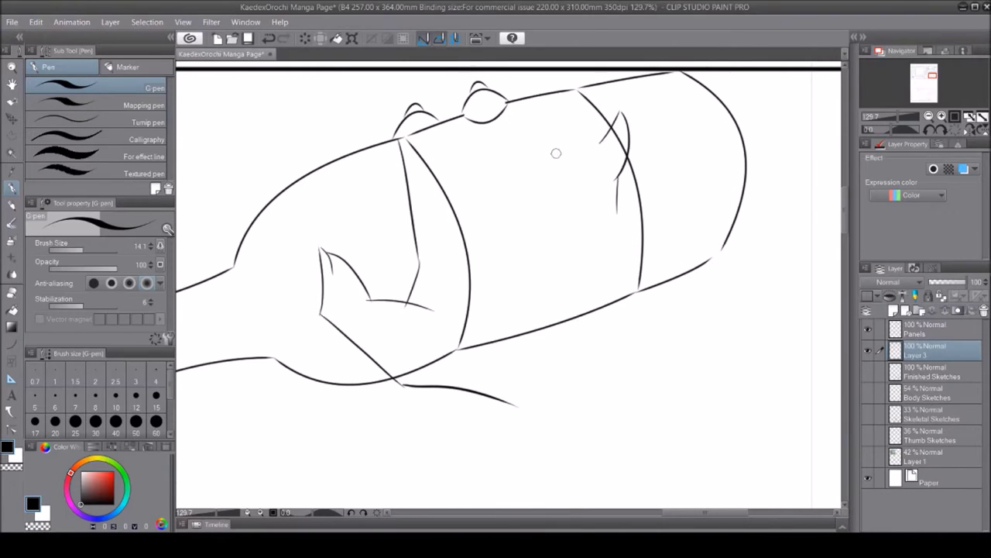
key("e")
key("p")
Ink both edges of the raised forearm down past the panel border, add the fold lines and hide the Finished Sketches layer
scroll(402, 310, "down", 5)
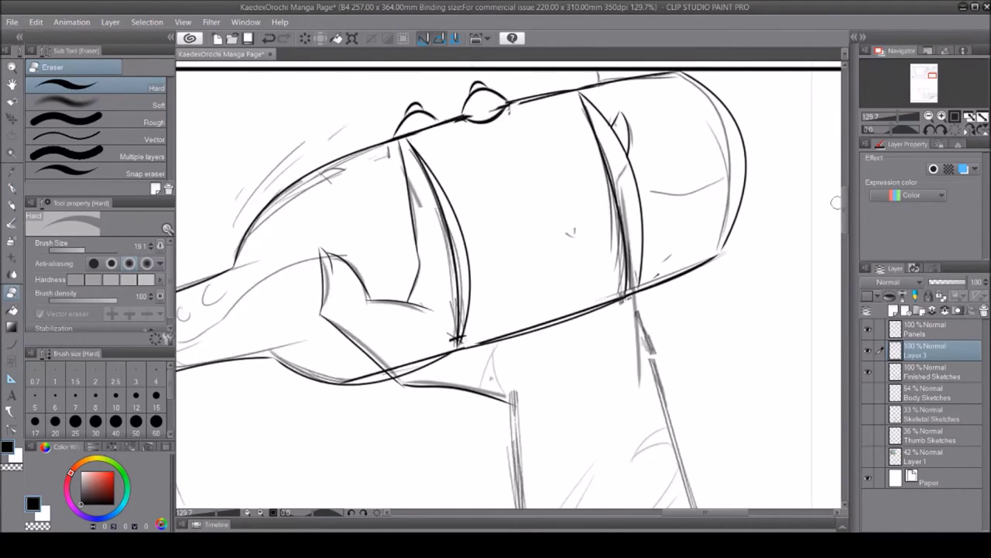
left_click_drag(514, 254, 519, 471)
left_click_drag(635, 144, 720, 443)
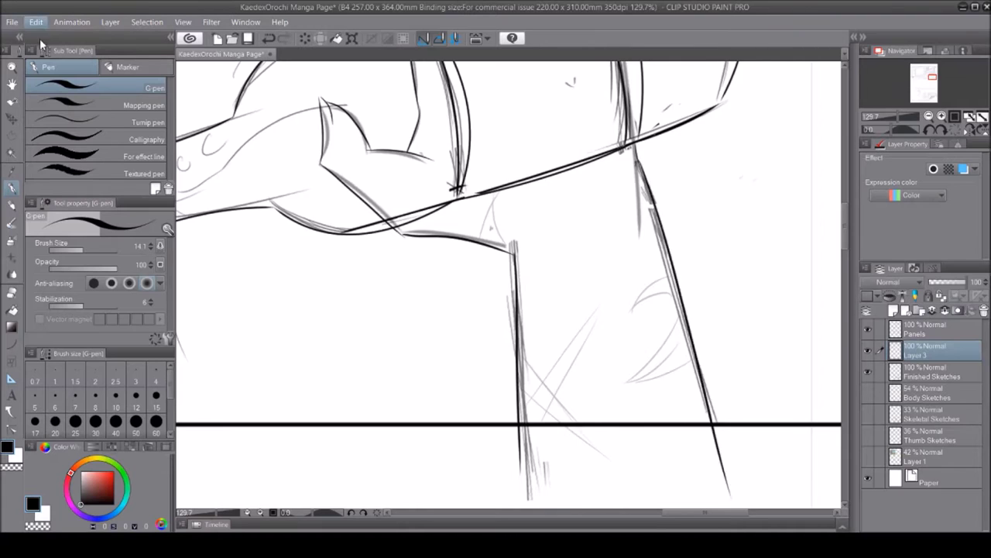
key("ctrl+z")
left_click_drag(637, 147, 717, 464)
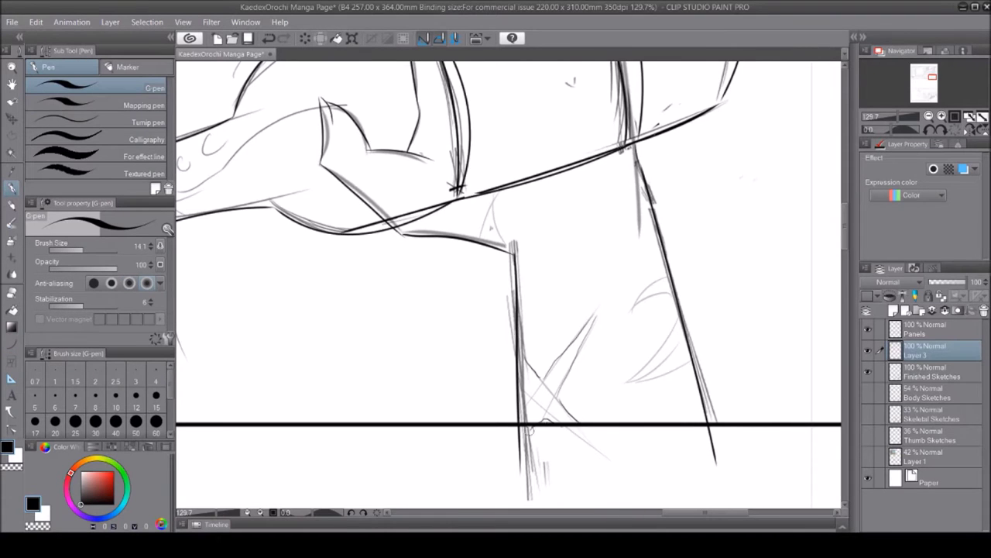
left_click(868, 372)
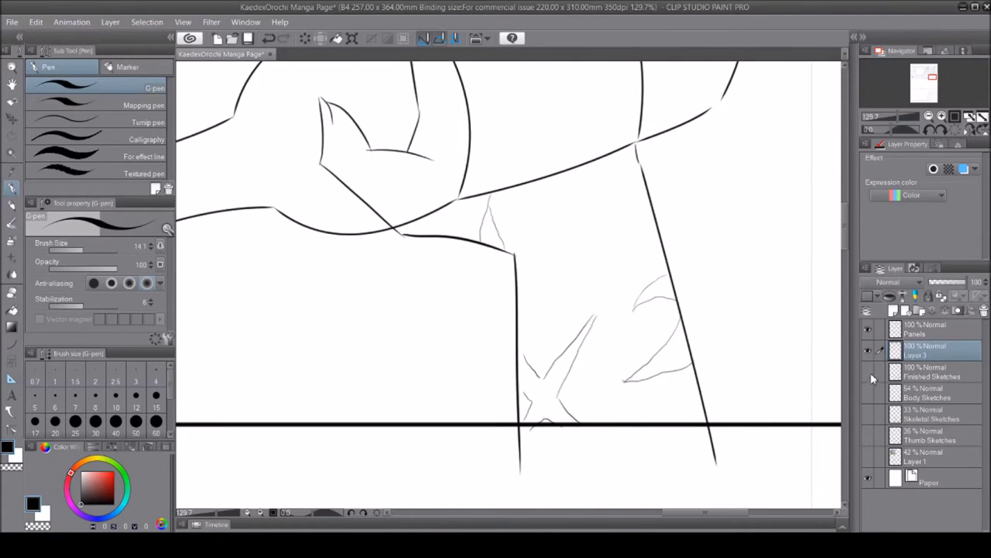
Ink the thin wavy liquid lines inside the bottle and clean up stray overlaps with the eraser
scroll(432, 180, "down", 2)
scroll(432, 180, "up", 5)
left_click(868, 372)
scroll(586, 354, "down", 5)
scroll(468, 198, "up", 6)
left_click(868, 372)
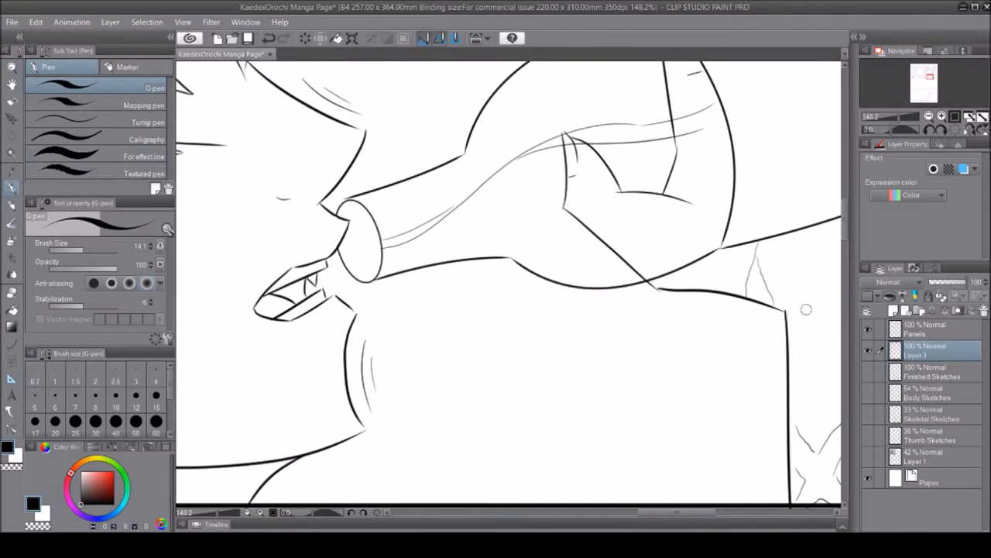
left_click(868, 373)
key("e")
key("ctrl+minus")
left_click(868, 372)
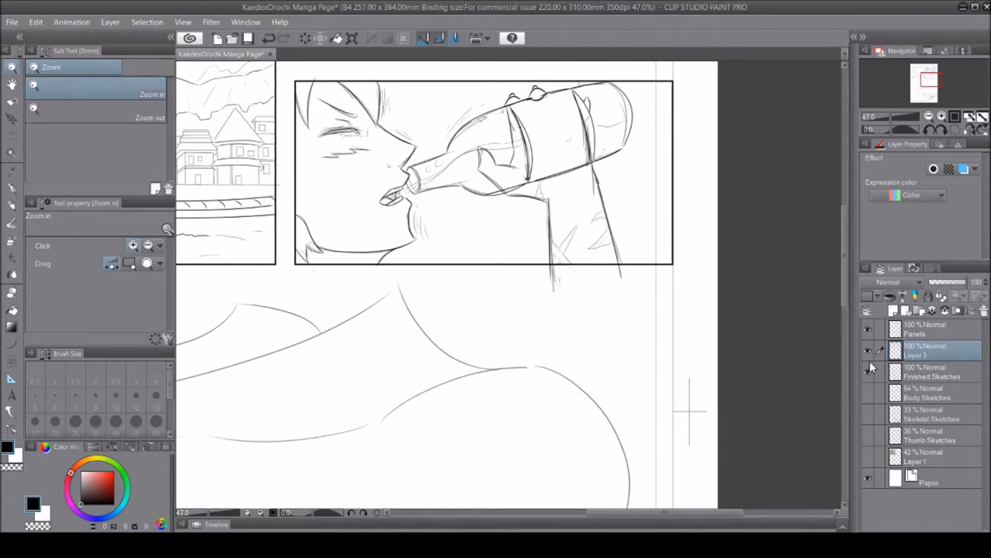
left_click(868, 372)
Fill in the drinking character's eye as a thick black lash shape with a pointed outer corner and a lower flick
key("p")
scroll(461, 212, "up", 4)
scroll(491, 188, "down", 4)
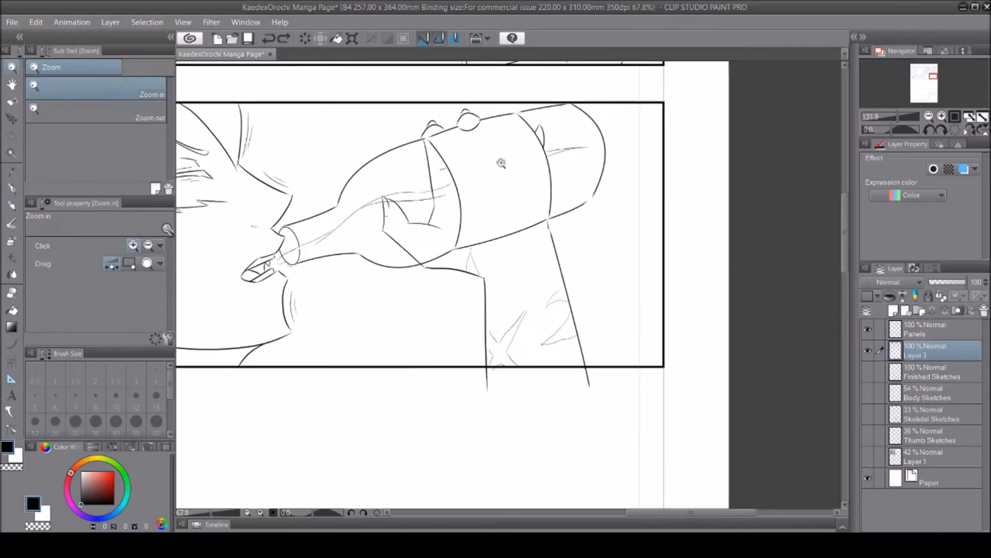
scroll(256, 192, "up", 8)
mouse_move(478, 248)
left_mouse_down()
mouse_move(365, 248)
mouse_move(549, 217)
left_mouse_up()
left_click_drag(471, 242, 647, 203)
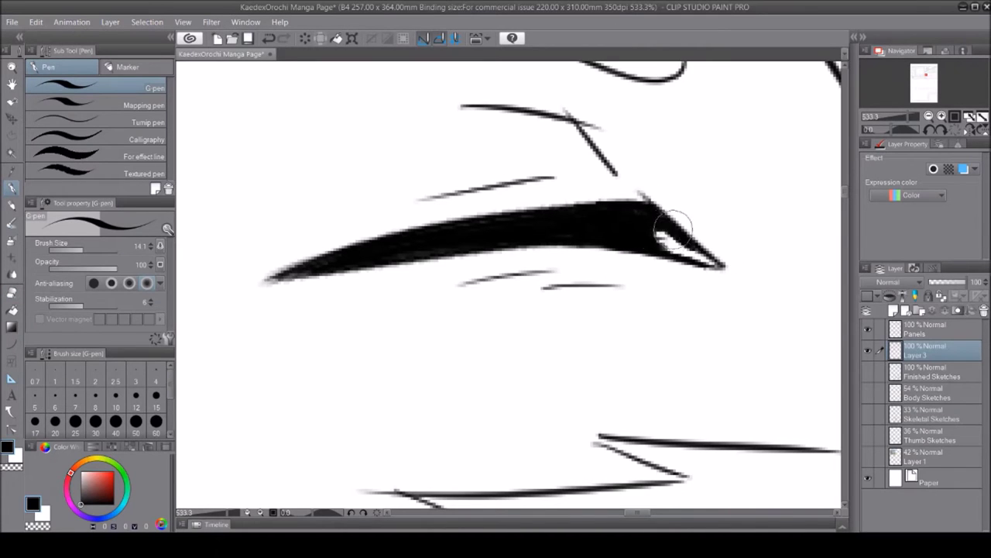
left_click_drag(620, 194, 649, 203)
left_click_drag(395, 257, 582, 270)
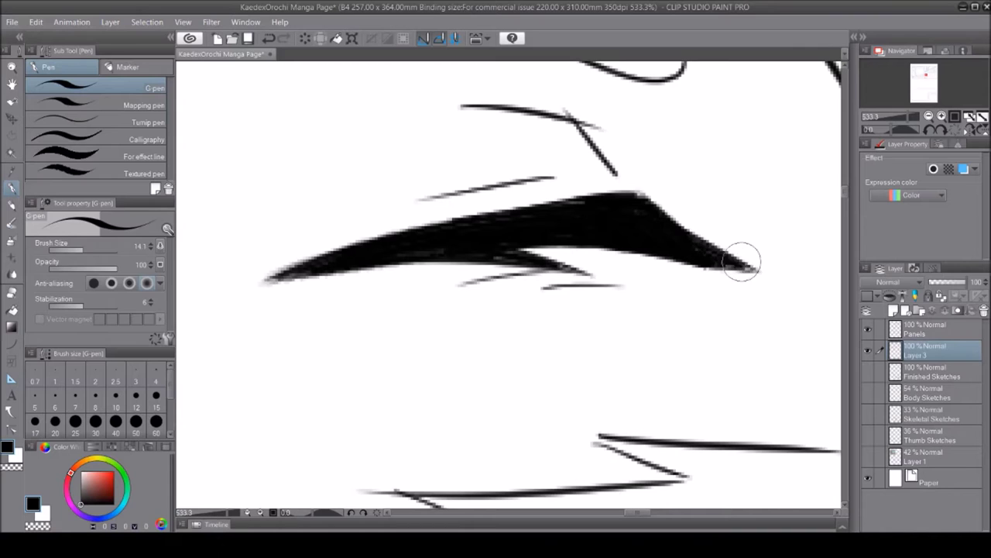
key("ctrl+z")
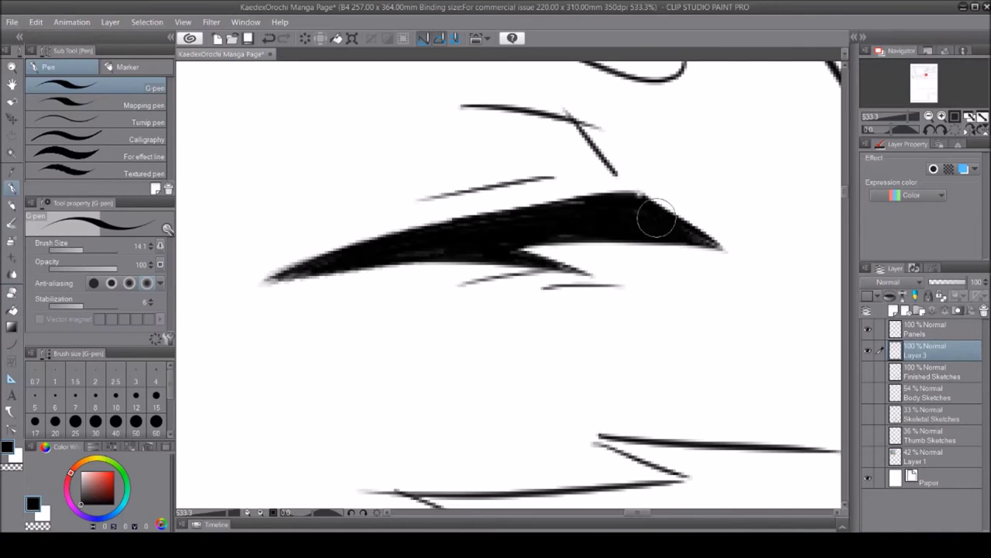
Select the thick black eye shape with a polyline marquee and widen it slightly with a transform
scroll(566, 166, "down", 3)
scroll(542, 194, "down", 2)
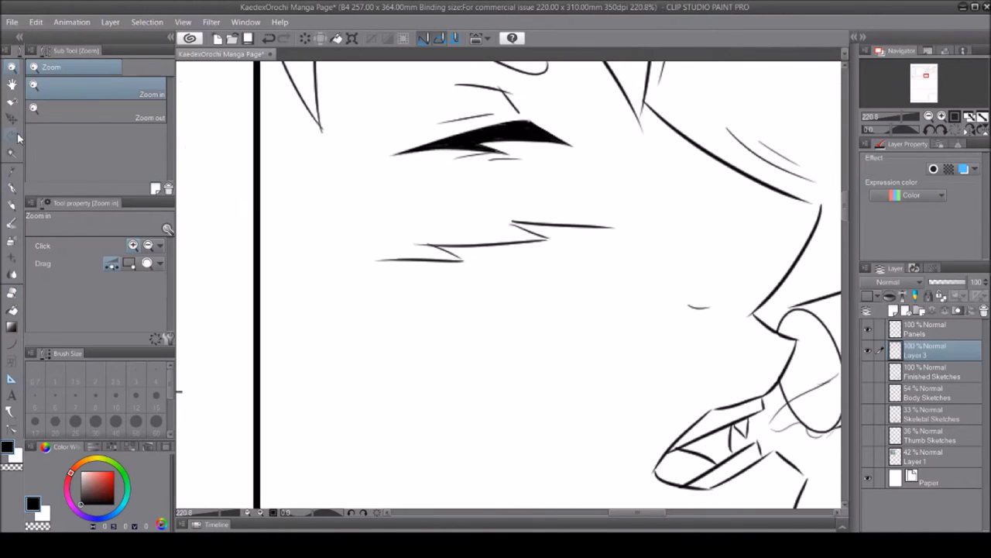
key("m")
left_click(375, 159)
left_click(533, 117)
left_click(591, 151)
double_click(513, 153)
key("ctrl+t")
left_click_drag(591, 150, 580, 154)
key("Return")
left_click(11, 68)
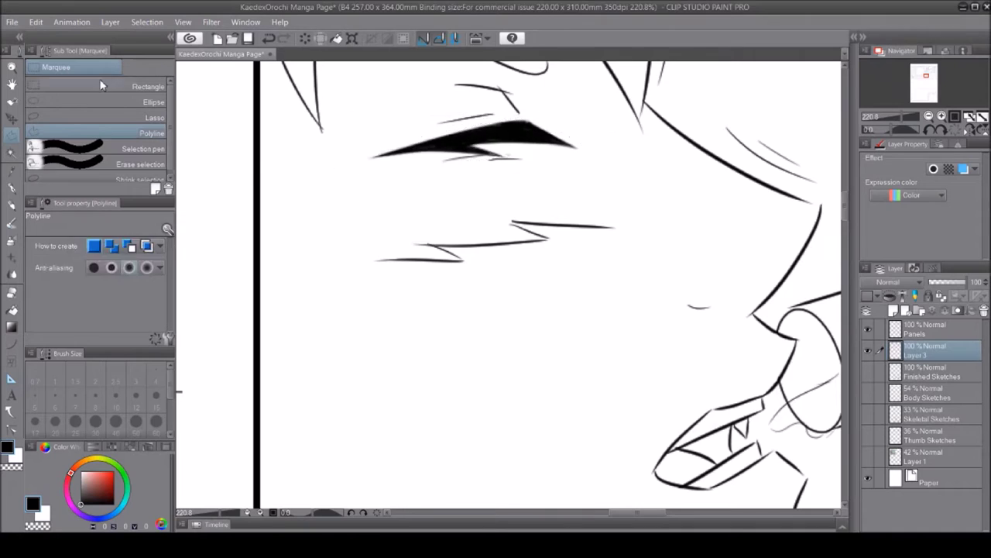
Ink the long flowing contour lines across the borderless area above the bottom panel, checking them without the Finished Sketches layer
scroll(385, 341, "down", 8)
key("p")
scroll(310, 221, "up", 3)
left_click(868, 372)
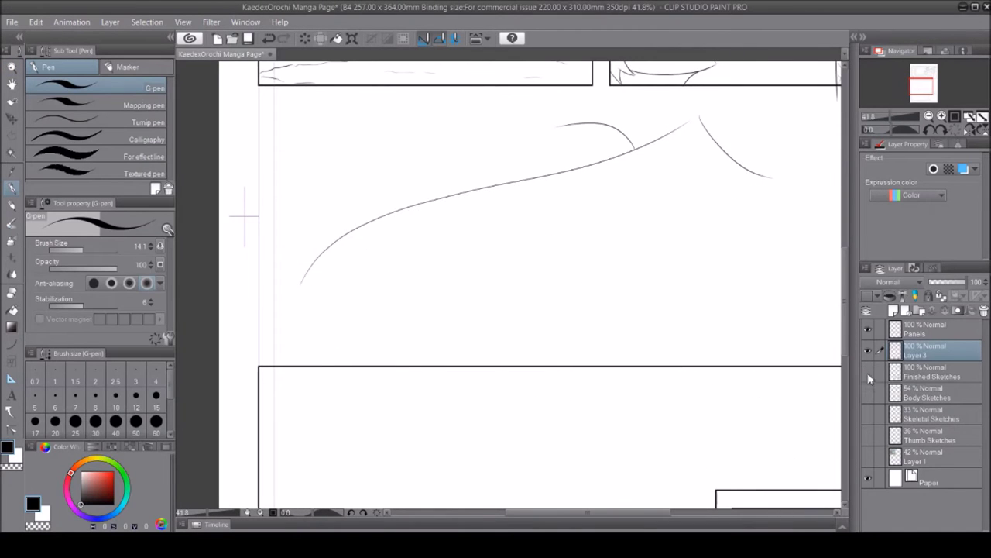
left_click(867, 372)
scroll(655, 199, "right", 2)
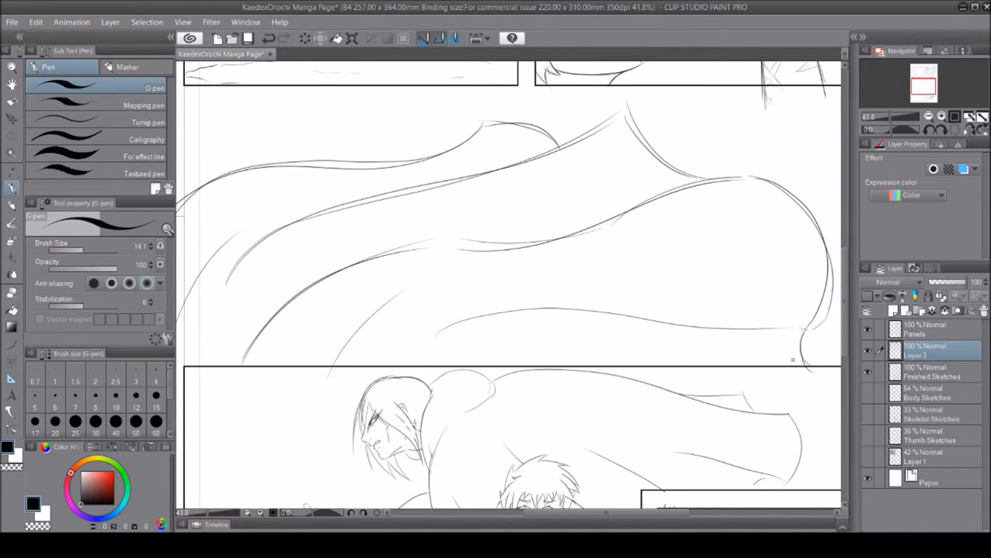
left_click_drag(510, 333, 801, 347)
left_click(867, 372)
Ink the long pointed front hair strands framing the face of the teary-eyed character in the bottom panel
scroll(670, 520, "right", 3)
scroll(557, 343, "down", 4)
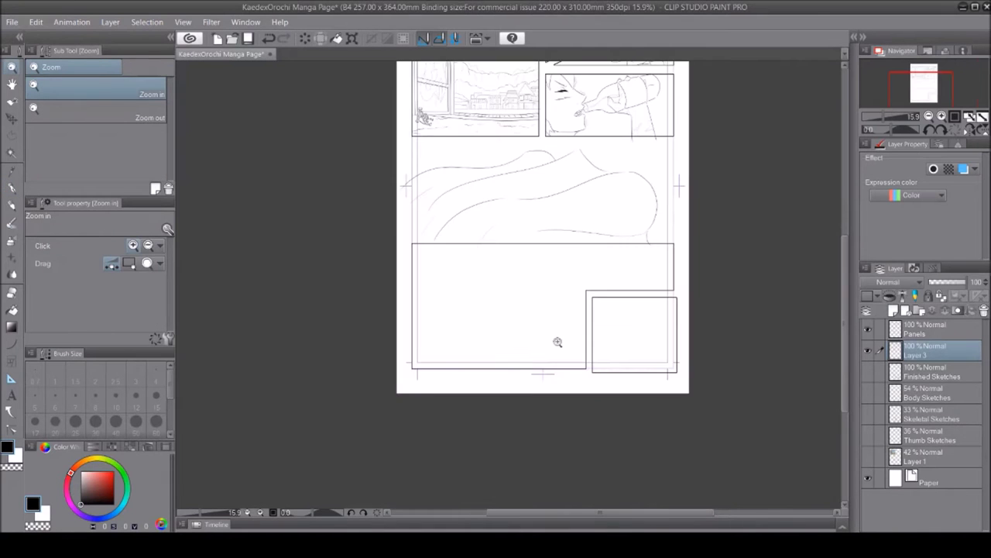
scroll(560, 70, "up", 8)
scroll(569, 310, "up", 3)
left_click_drag(402, 152, 317, 402)
left_click_drag(339, 134, 243, 403)
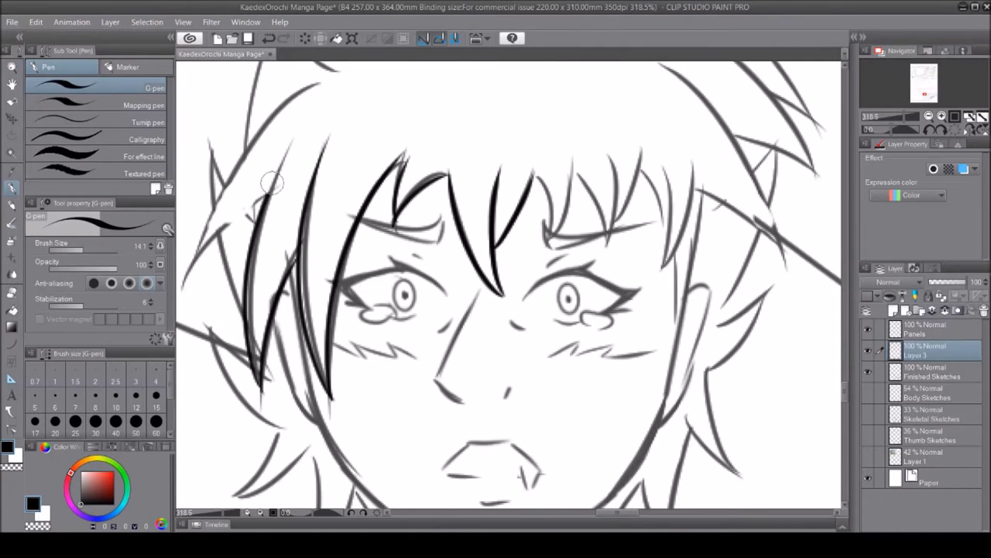
left_click_drag(289, 153, 183, 288)
Ink the outer hair lock beside the long strands and finish the zigzag fringe, trimming overlapping tips with the eraser
scroll(310, 232, "left", 5)
scroll(495, 186, "up", 4)
scroll(575, 354, "down", 5)
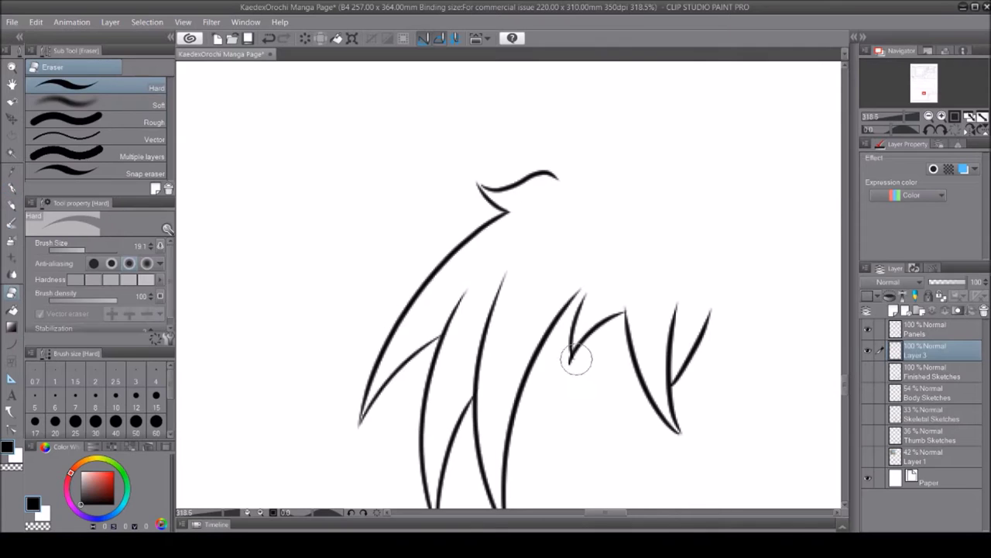
scroll(538, 260, "up", 6)
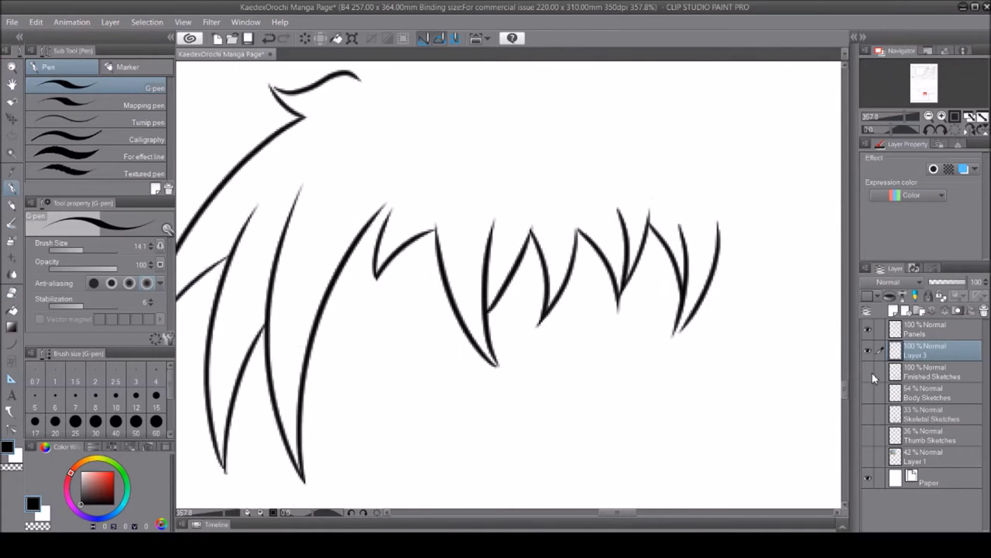
Ink the layered spiky locks on the far side of the head and the hair outline across the crown
scroll(608, 285, "right", 3)
scroll(453, 182, "up", 3)
left_click_drag(434, 163, 596, 345)
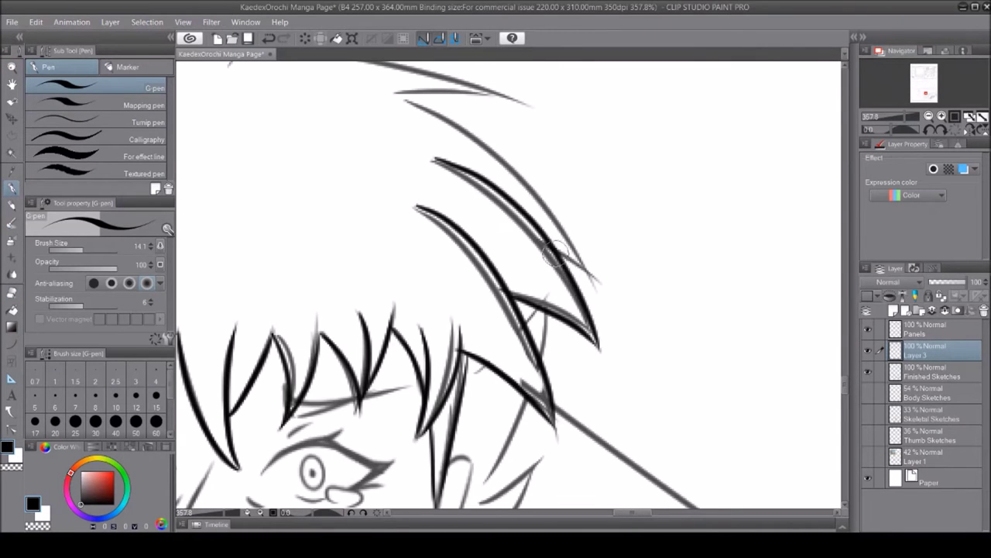
left_click_drag(403, 94, 600, 283)
scroll(496, 279, "up", 3)
scroll(442, 247, "left", 3)
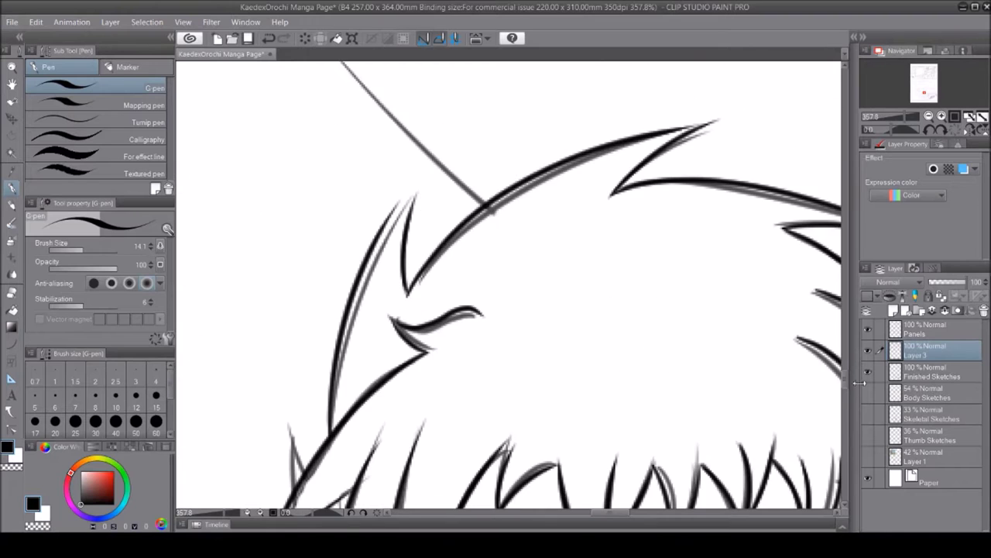
Ink the jagged hair tufts beside the cheek and ear below the long front strands
scroll(467, 84, "down", 5)
scroll(481, 263, "up", 6)
scroll(480, 263, "down", 4)
scroll(442, 278, "up", 4)
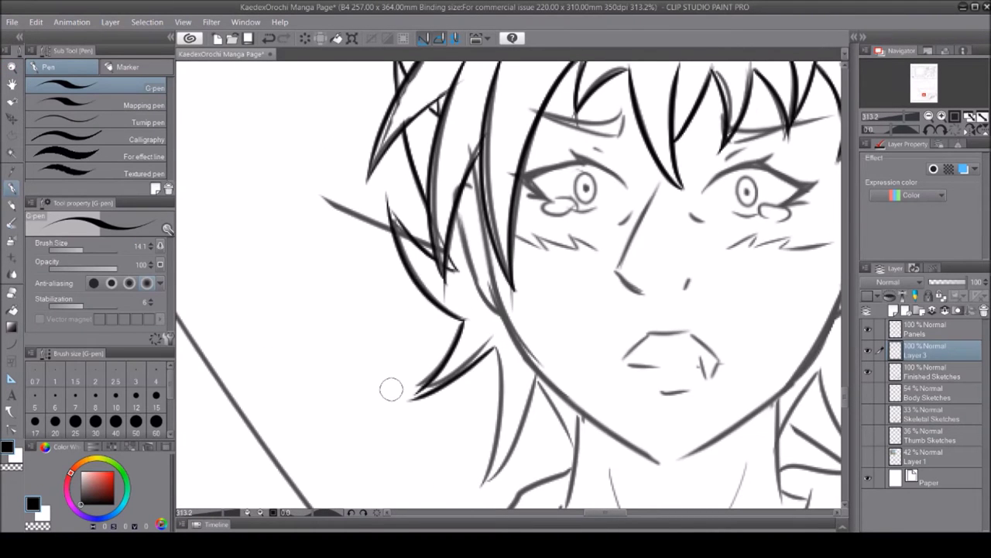
Ink the matching spiky side and neck locks on the fringe's opposite side, behind the visible ear
scroll(625, 491, "down", 3)
scroll(626, 491, "right", 5)
scroll(525, 379, "up", 5)
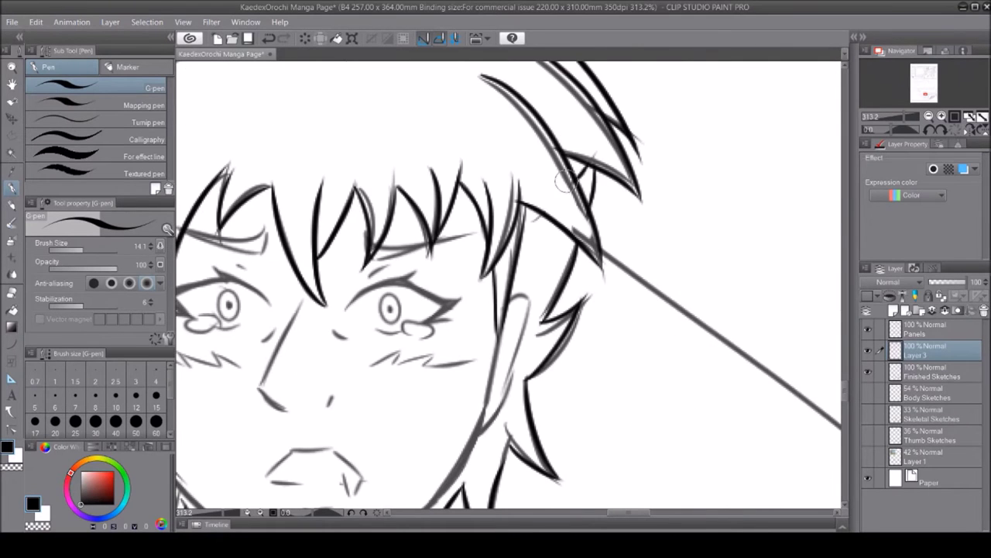
Ink the cheek and jaw outline down to the chin, checking it without the sketch and erasing the overshooting ends
scroll(587, 161, "down", 3)
scroll(542, 217, "down", 1)
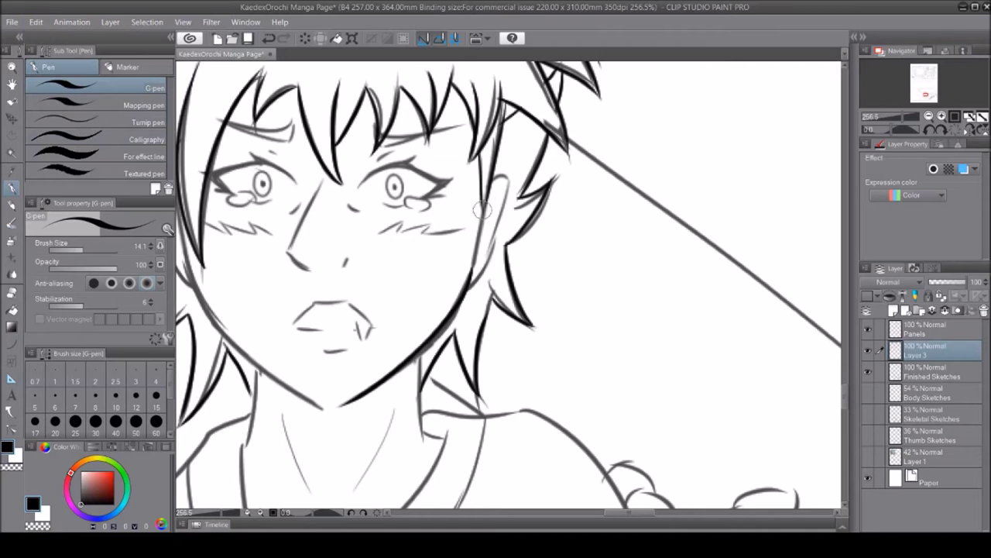
scroll(483, 191, "down", 2)
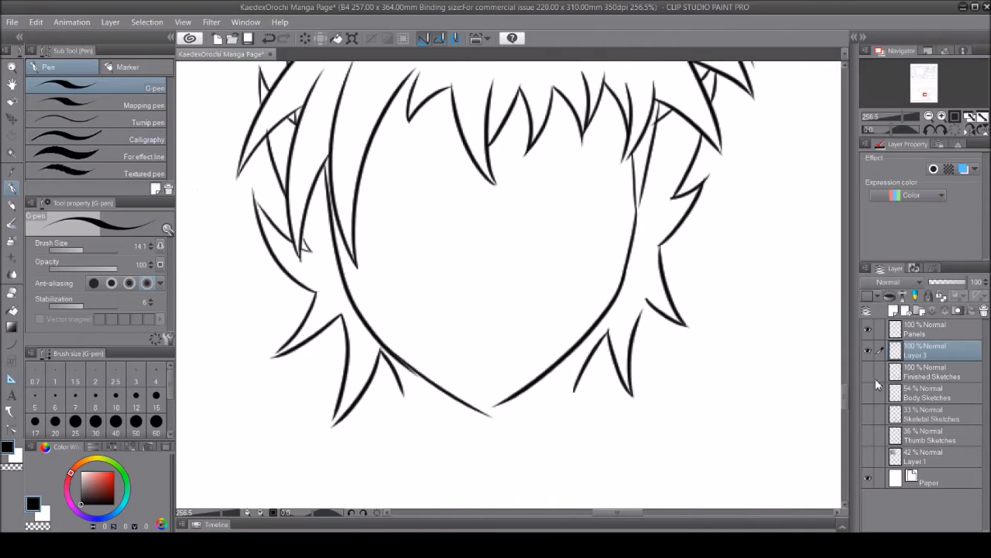
key("e")
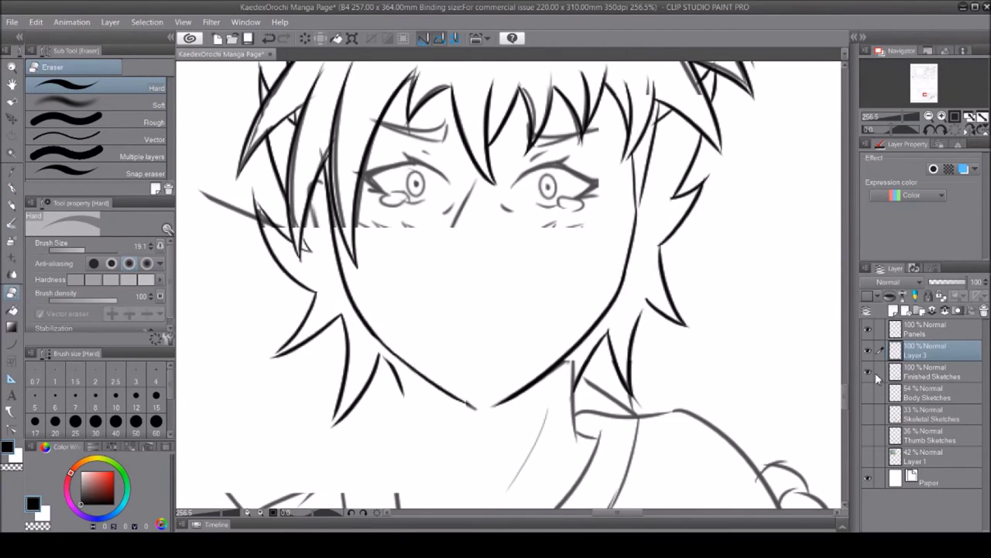
Ink the character's nose line and the angular outline of the open mouth with its pointed fang
key("ctrl+space")
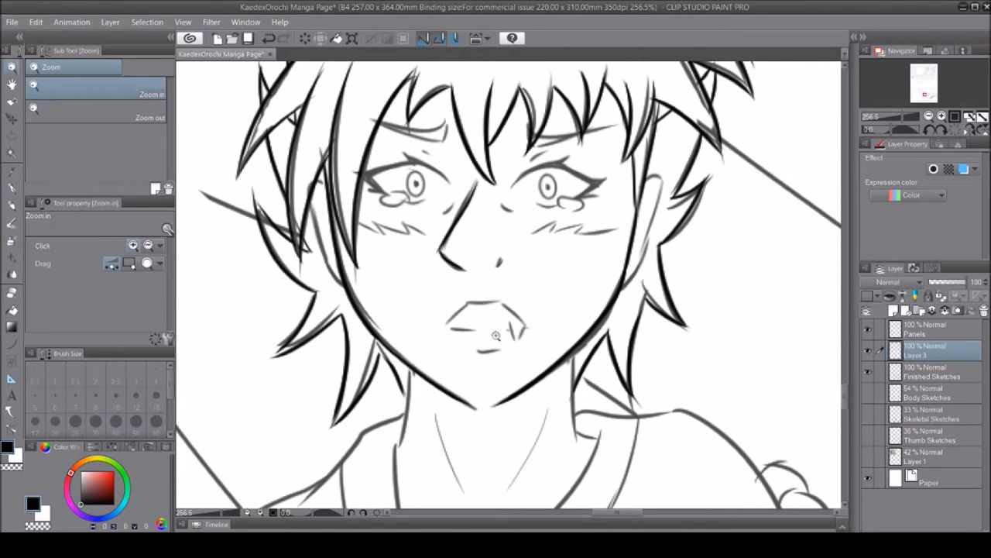
left_click(458, 264)
left_click_drag(530, 314, 565, 324)
left_click(871, 370)
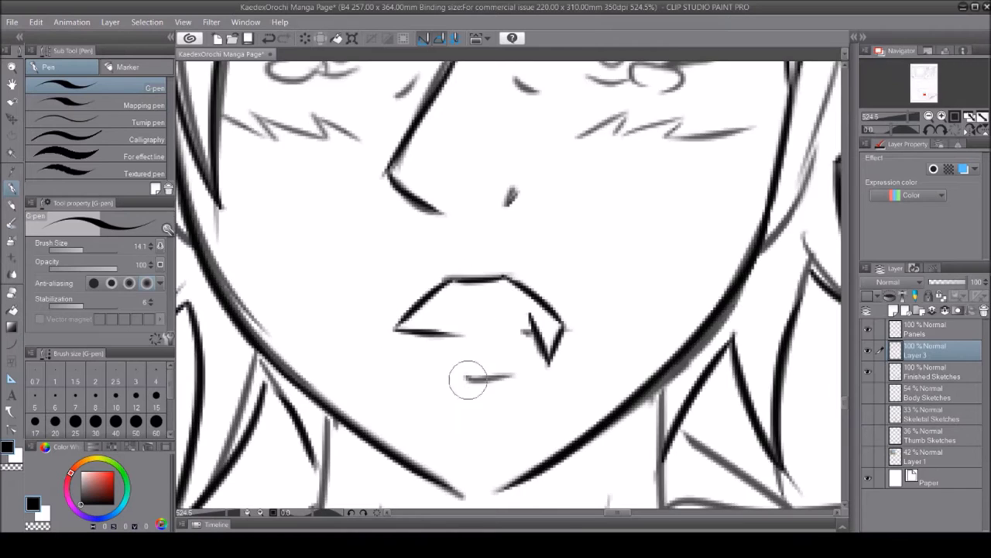
Ink the zigzag blush marks on both cheeks and thin the nose bridge line with the eraser
scroll(631, 314, "up", 3)
left_click_drag(562, 281, 689, 253)
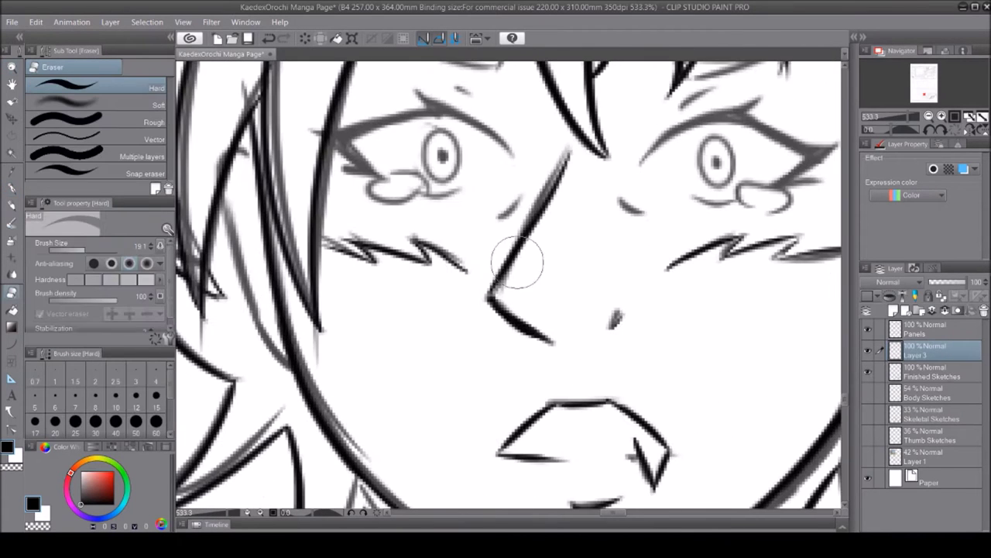
left_click_drag(516, 261, 504, 326)
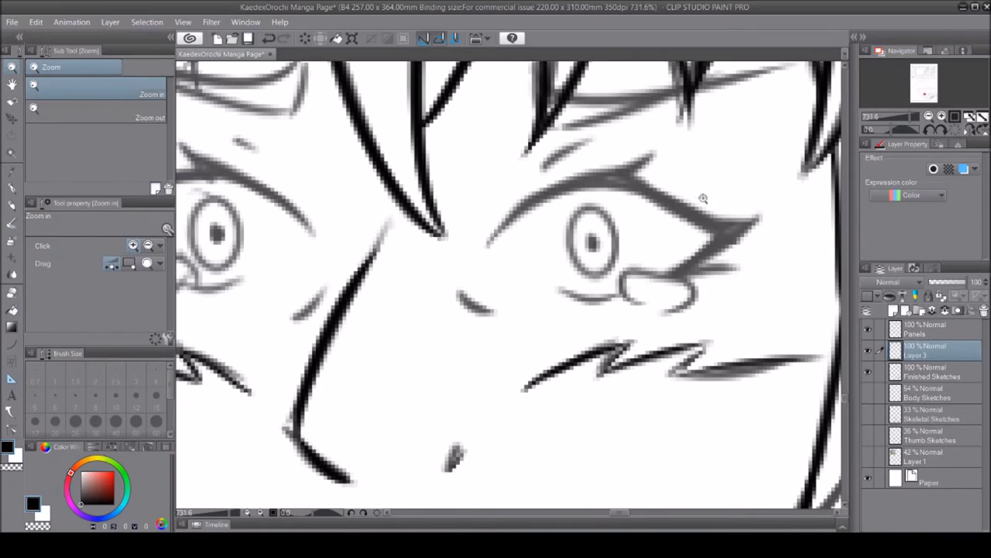
Ink the upper lash curve with its flick and the lower lid line of the eye opposite the long front strands
key("p")
left_click_drag(488, 244, 664, 149)
left_click_drag(565, 297, 723, 266)
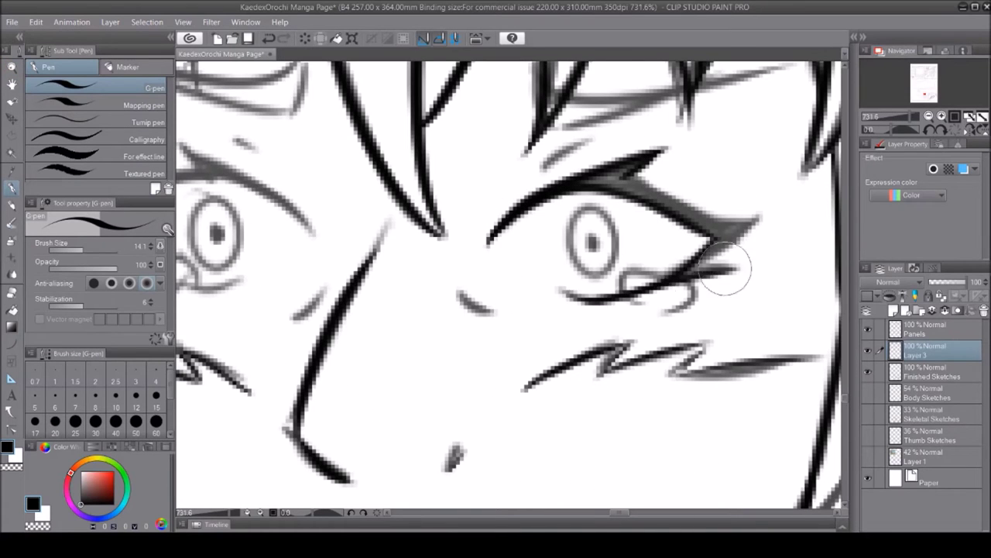
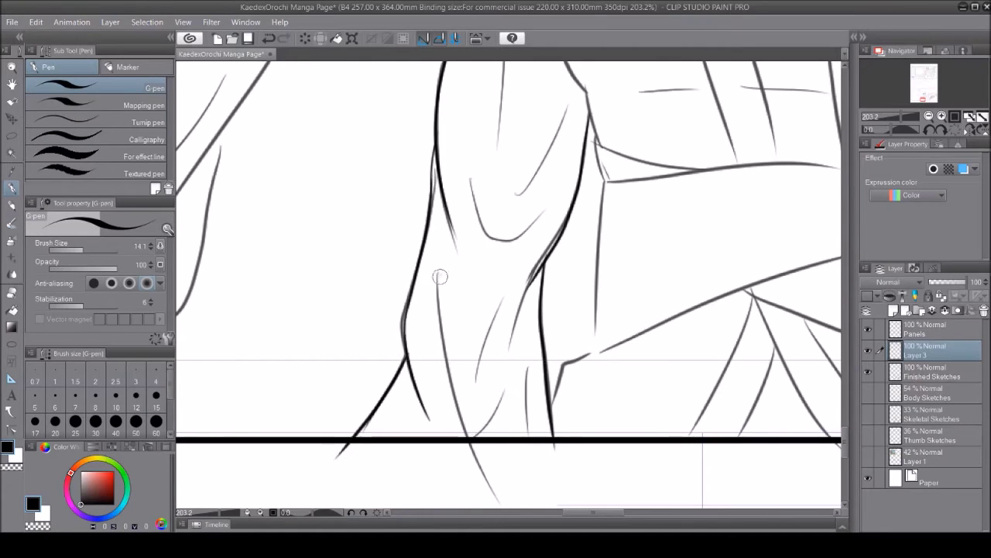
Ink the shoulders, the bead string beside the upper arm and the raised arm's outer sleeve contour, checking them against the sketch
scroll(496, 217, "up", 5)
scroll(496, 217, "right", 5)
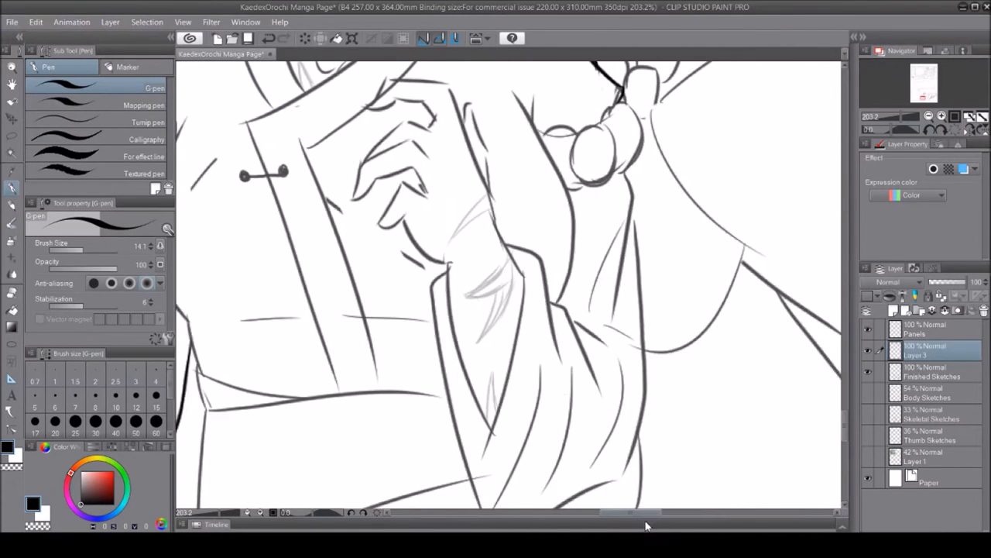
left_click(868, 372)
key("u")
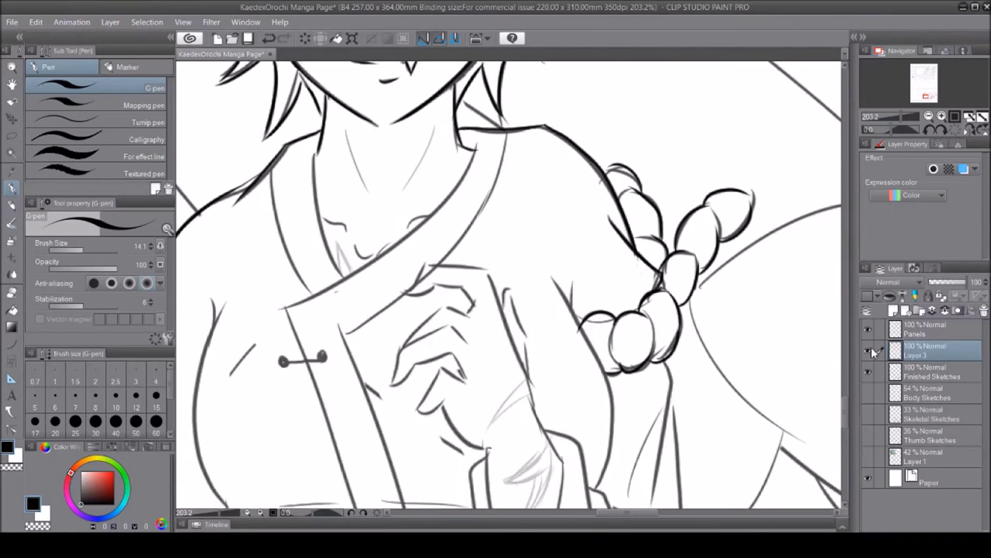
key("e")
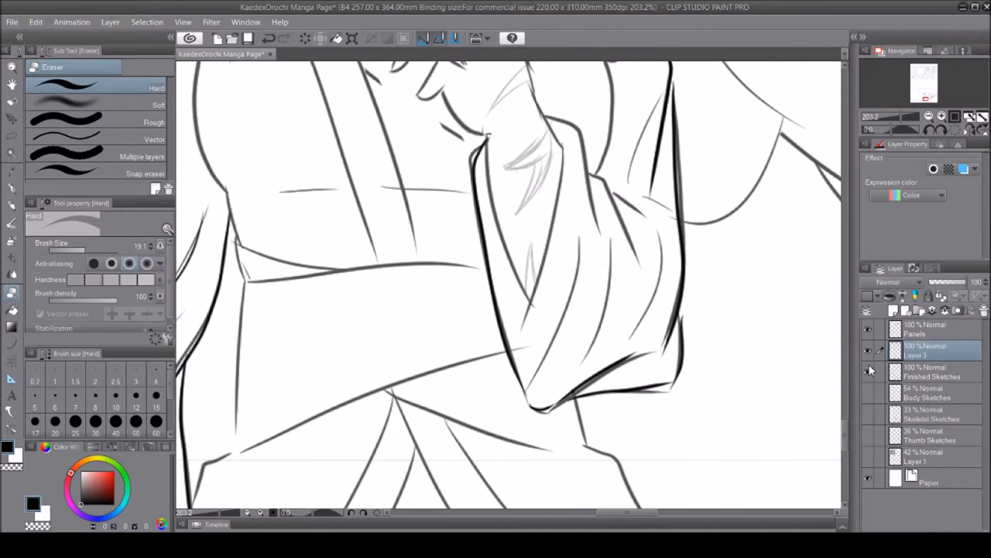
key("p")
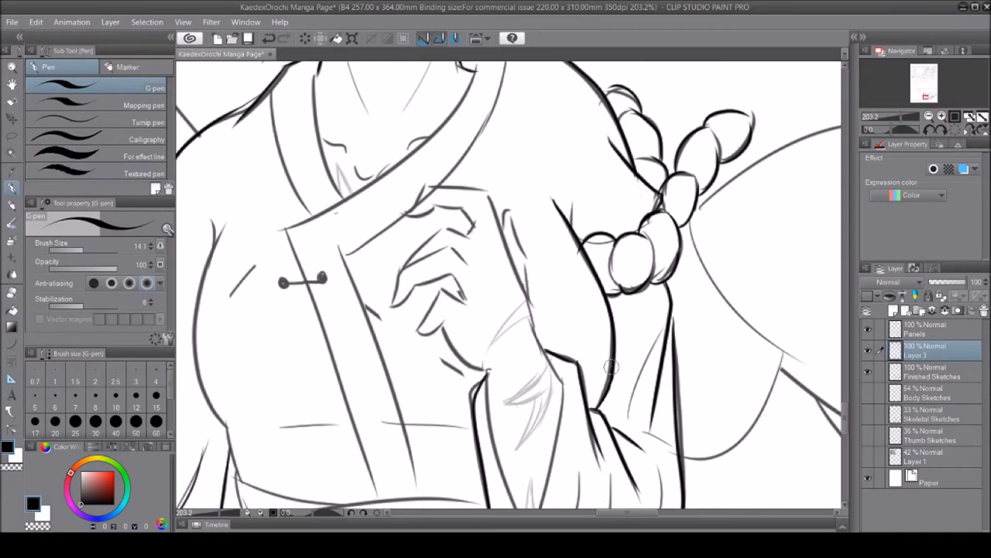
Clean up the arm contour where it meets the bead string and ink a short crease near its upper end
key("e")
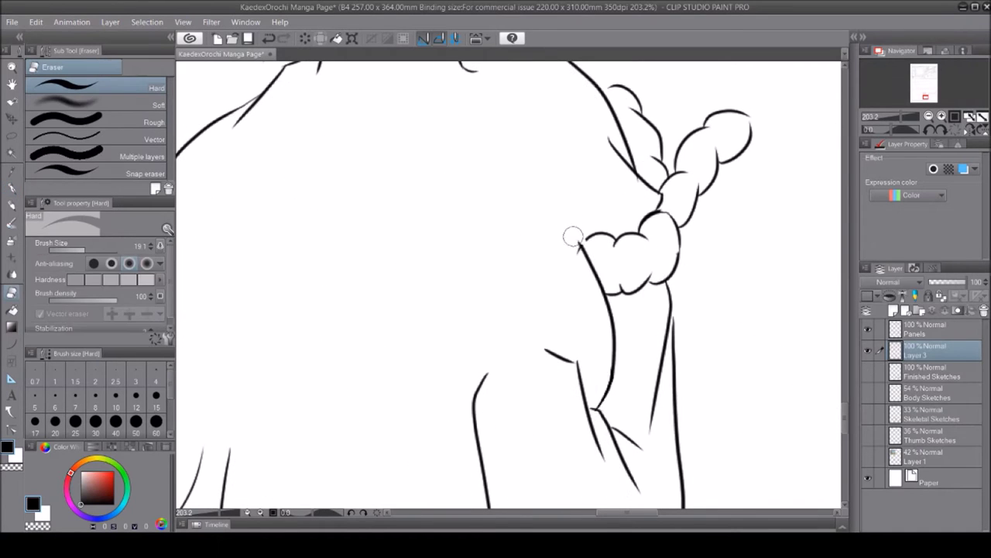
key("p")
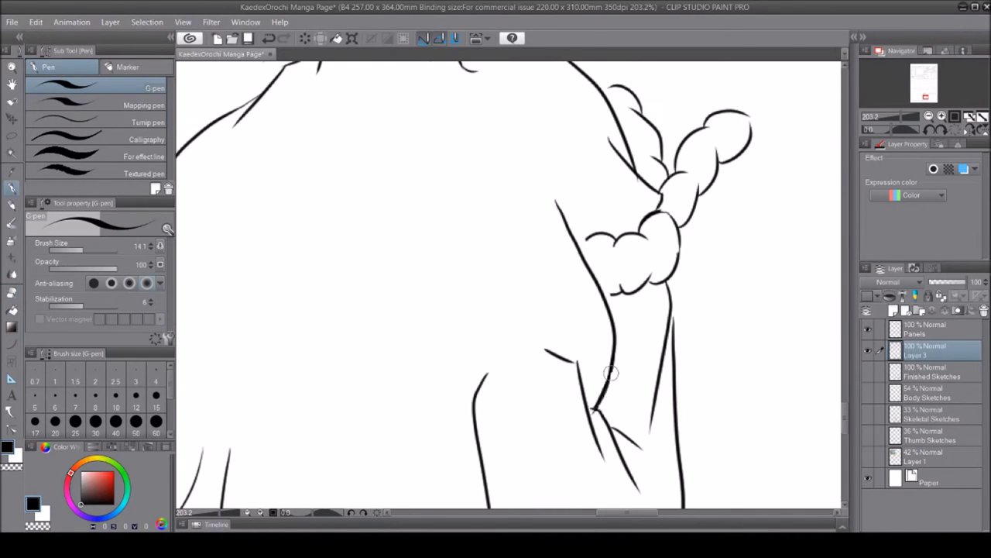
key("e")
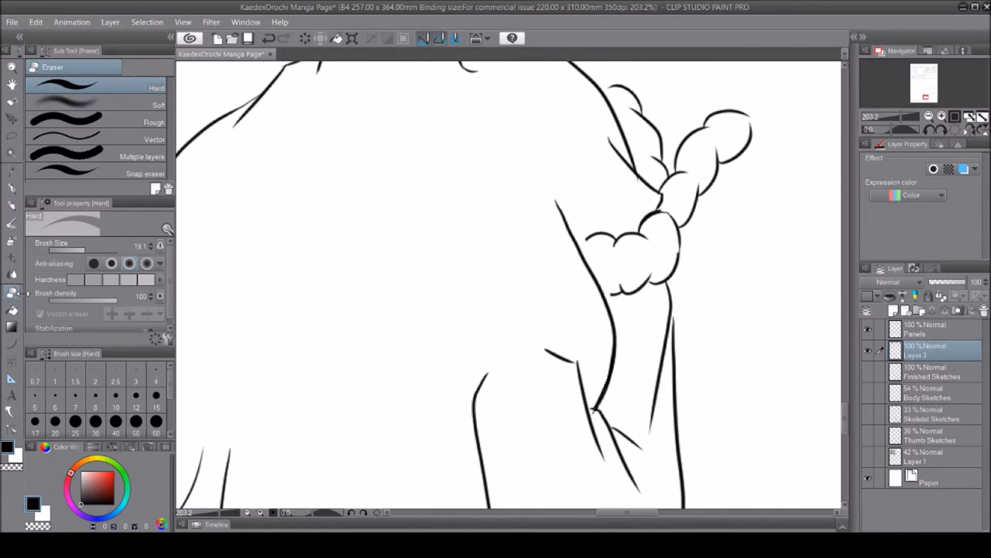
key("p")
left_click_drag(562, 207, 572, 242)
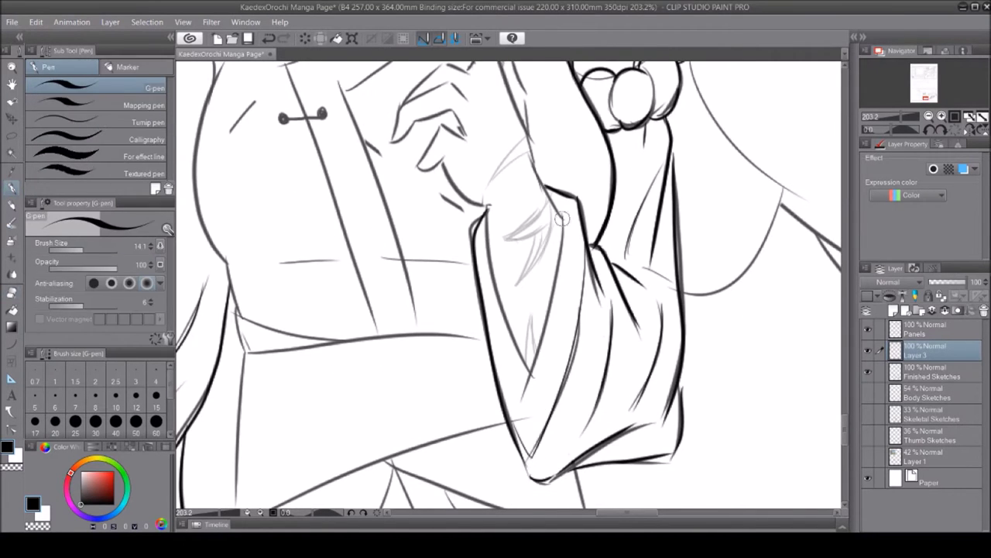
Redo the raised arm's V-shaped sleeve opening, and ink the forearm edge, curled fingers and thumb
key("ctrl+z")
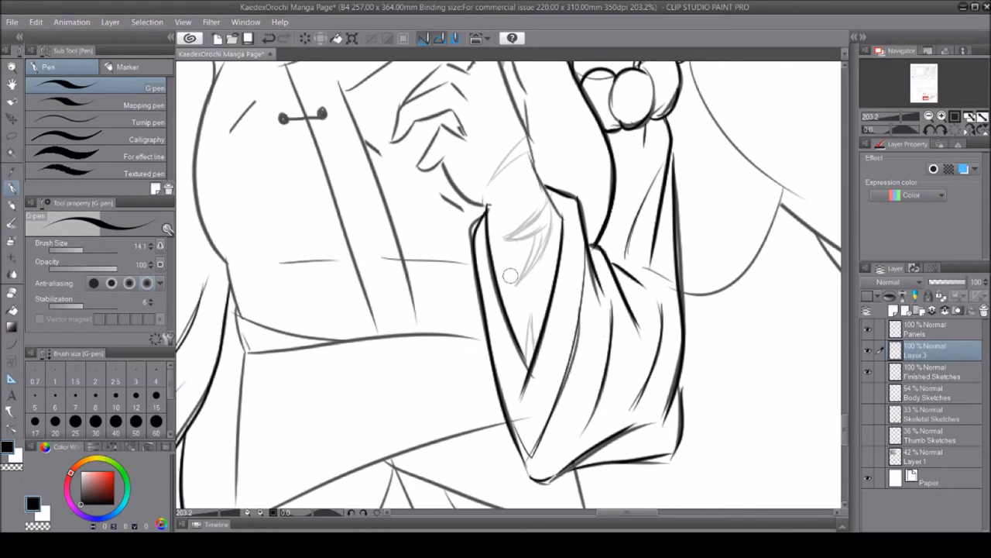
scroll(561, 215, "up", 5)
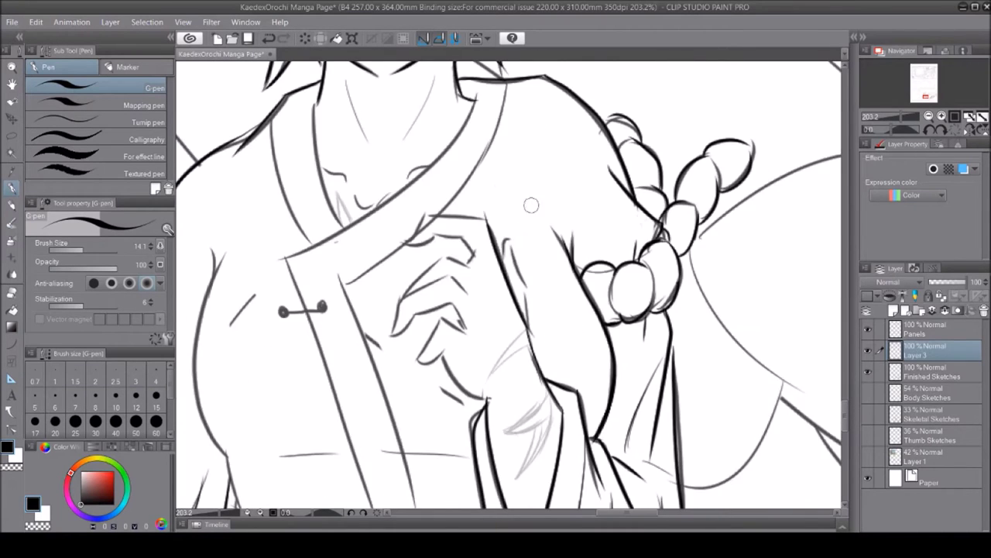
left_click(867, 371)
key("e")
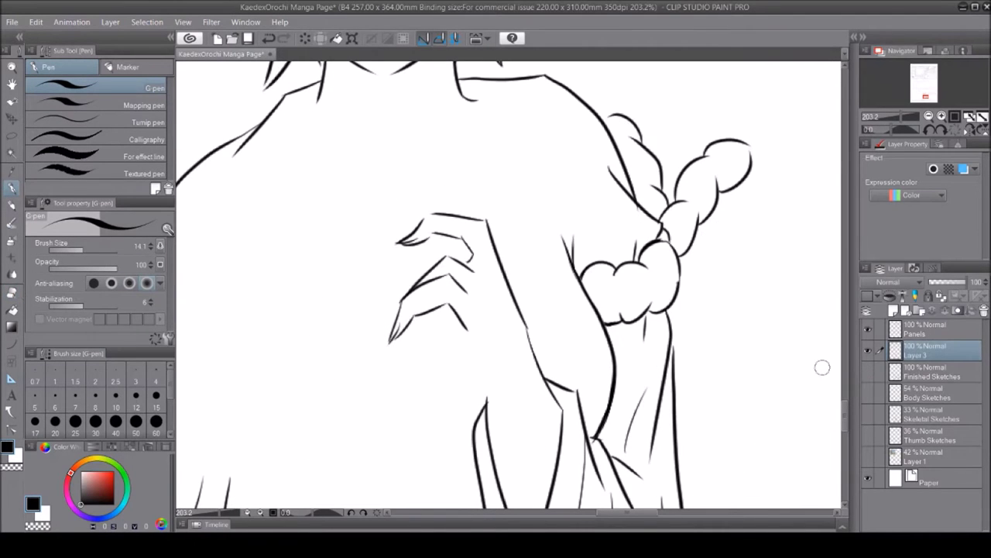
left_click_drag(422, 364, 448, 349)
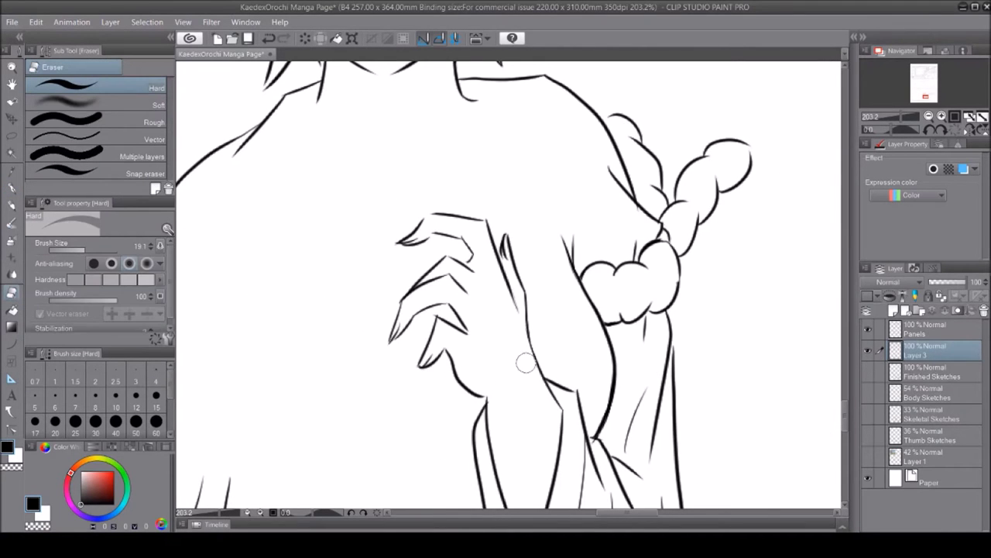
Ink the small knuckle marks on the raised hand and the thin shading creases on its wrist and forearm
key("p")
left_click_drag(478, 280, 488, 299)
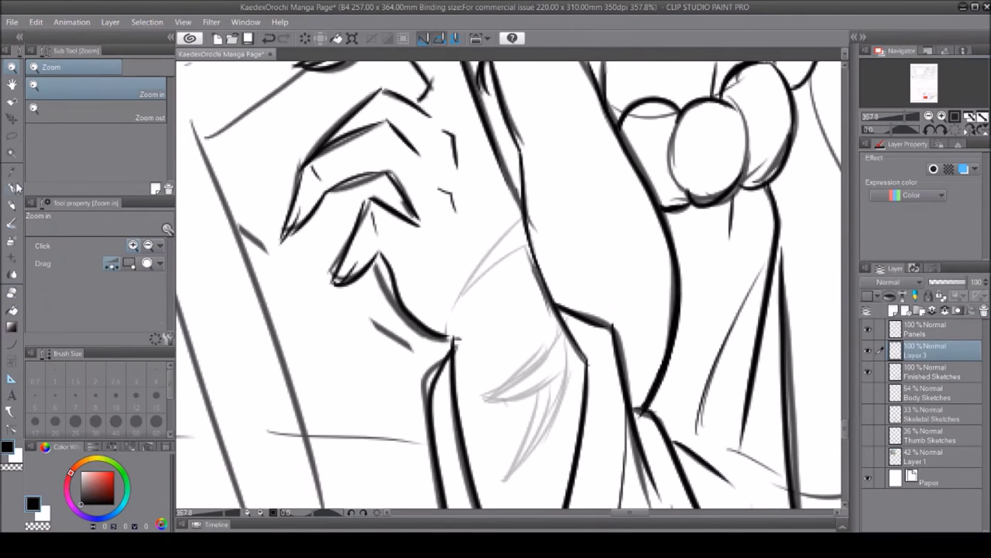
left_click_drag(558, 340, 493, 396)
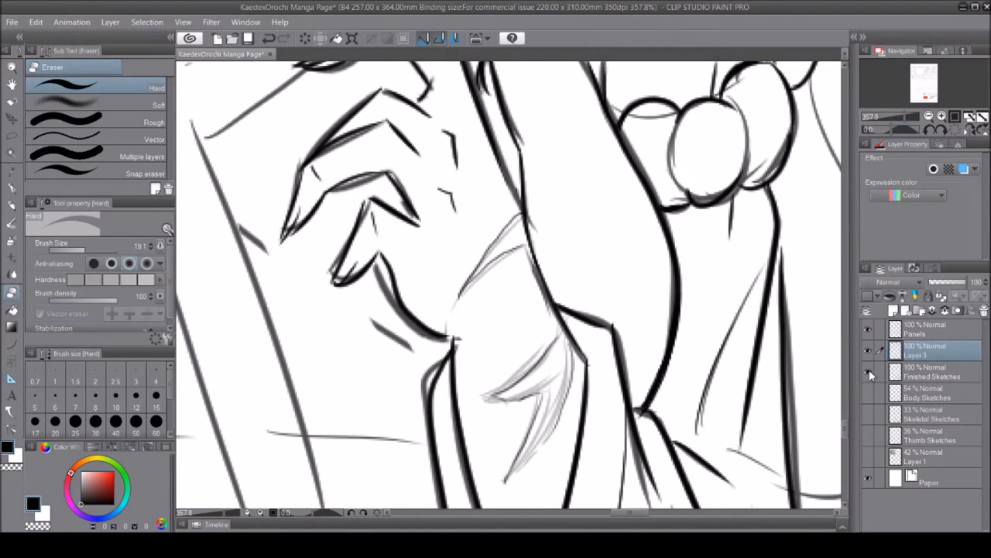
Lower the Finished Sketches layer's opacity to 67% and ink the upper and lower edges of the waist sash with the Curve tool
left_click(13, 68)
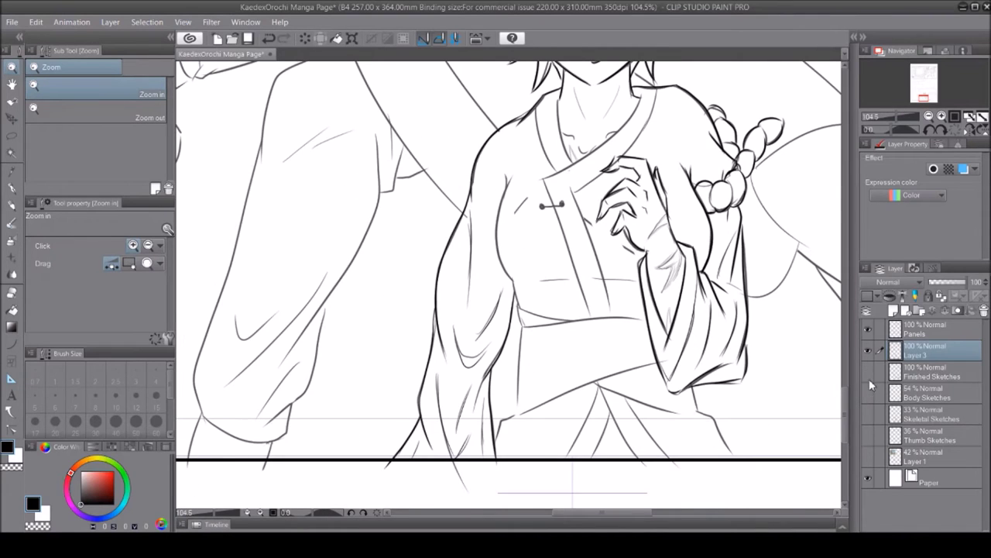
left_click(950, 285)
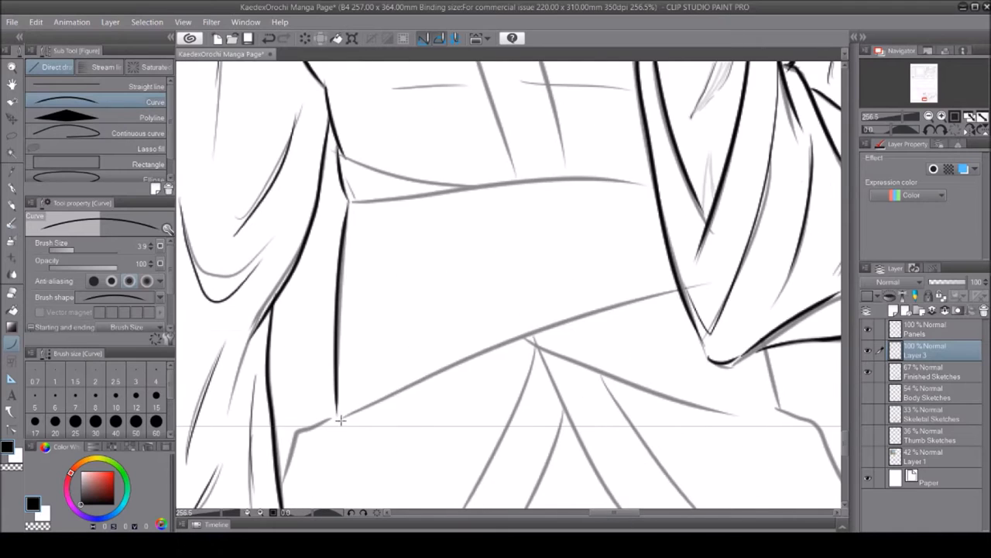
left_click_drag(340, 419, 674, 292)
mouse_move(352, 203)
left_mouse_down()
mouse_move(573, 166)
mouse_move(651, 181)
left_mouse_up()
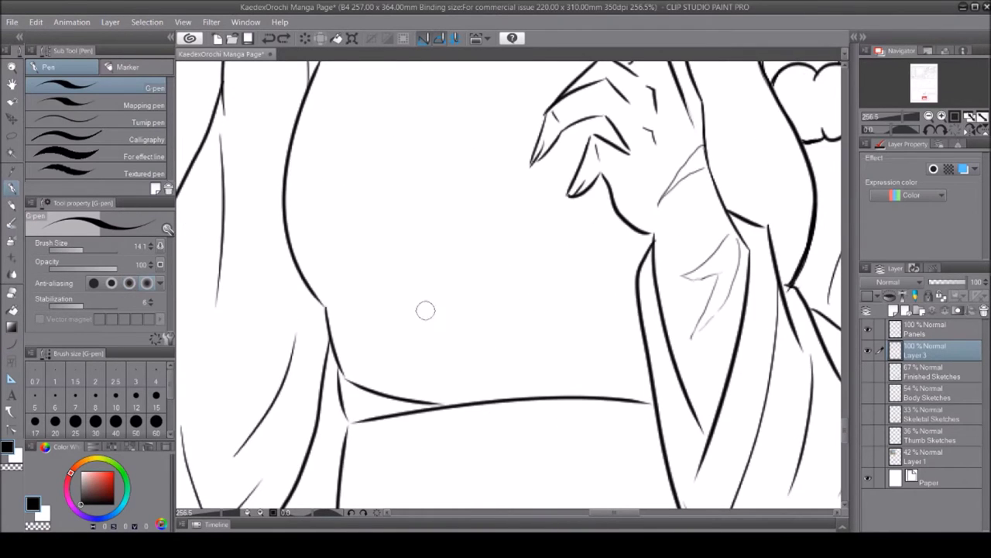
Show the Finished Sketches layer again and ink the thin horizontal crease lines across the robe above the sash
left_click(869, 372)
left_click_drag(389, 308, 470, 298)
left_click_drag(558, 296, 605, 297)
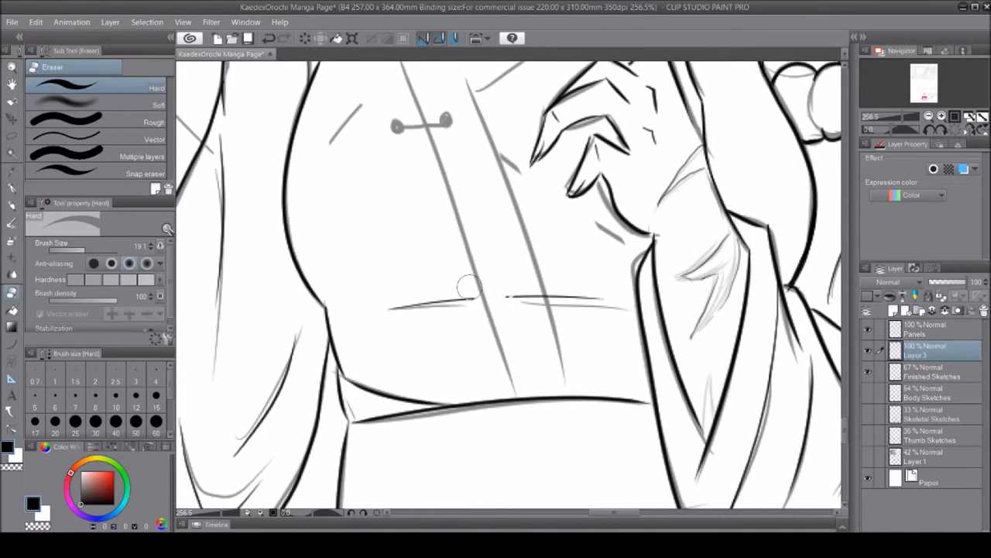
Ink the robe's front flap edges and collar, and draw rings around the two clasp buttons with the Ellipse tool
left_click(868, 372)
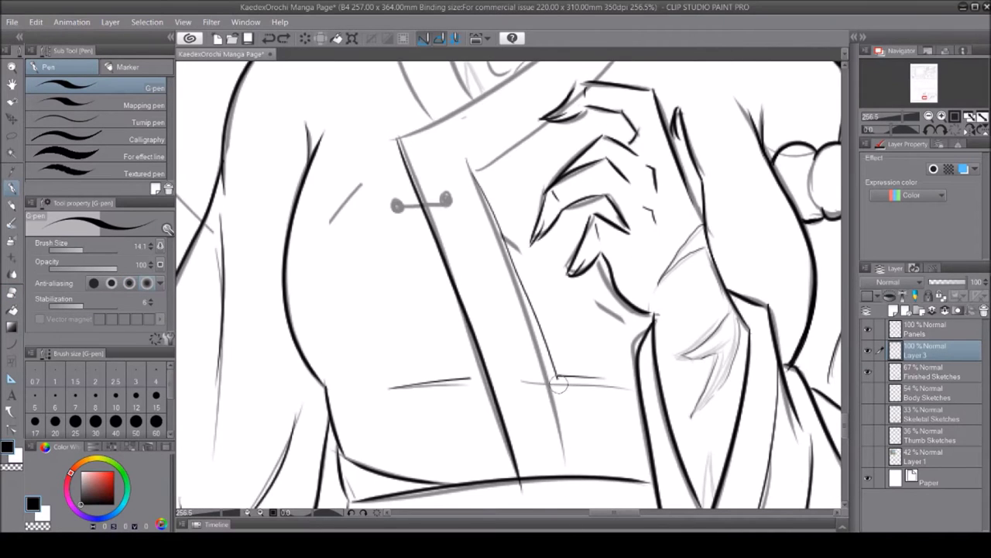
key("e")
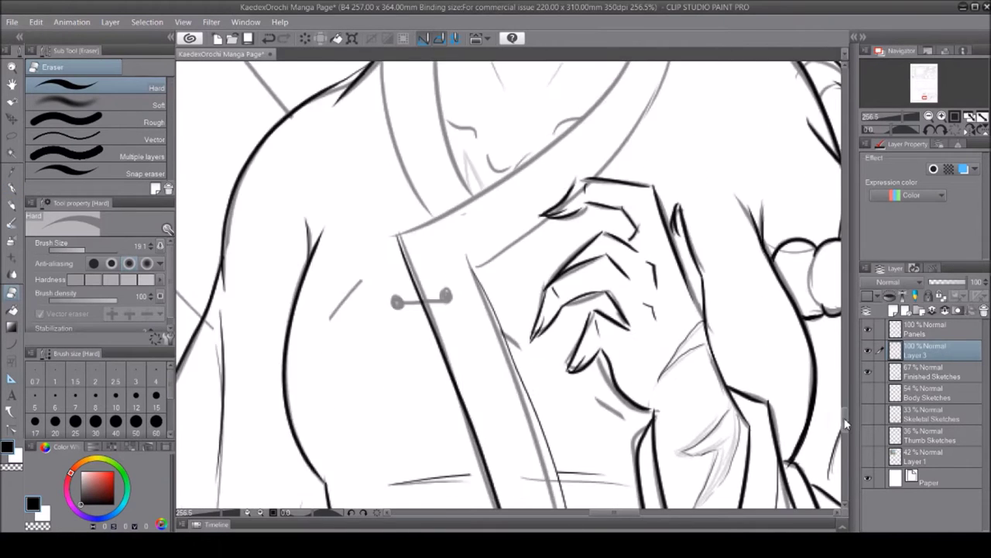
key("p")
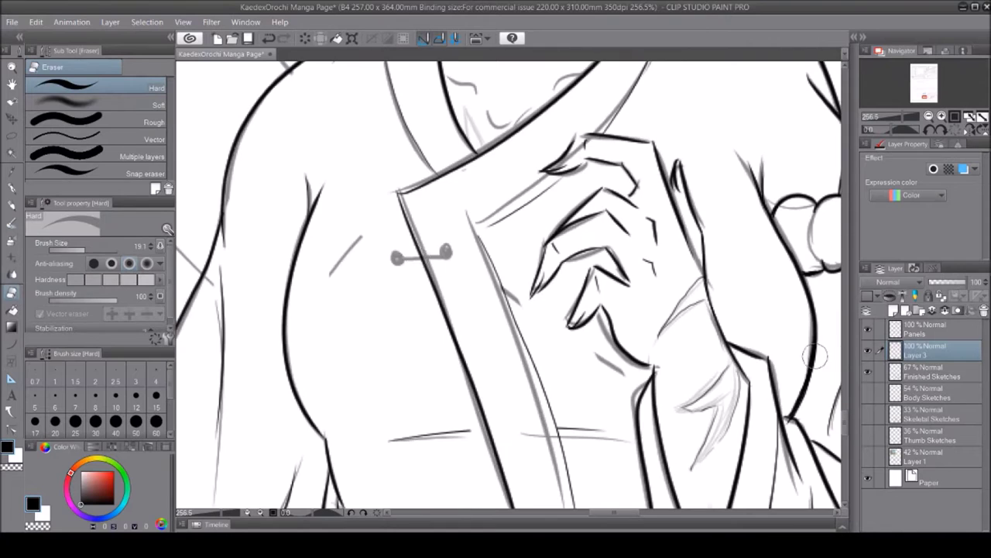
key("u")
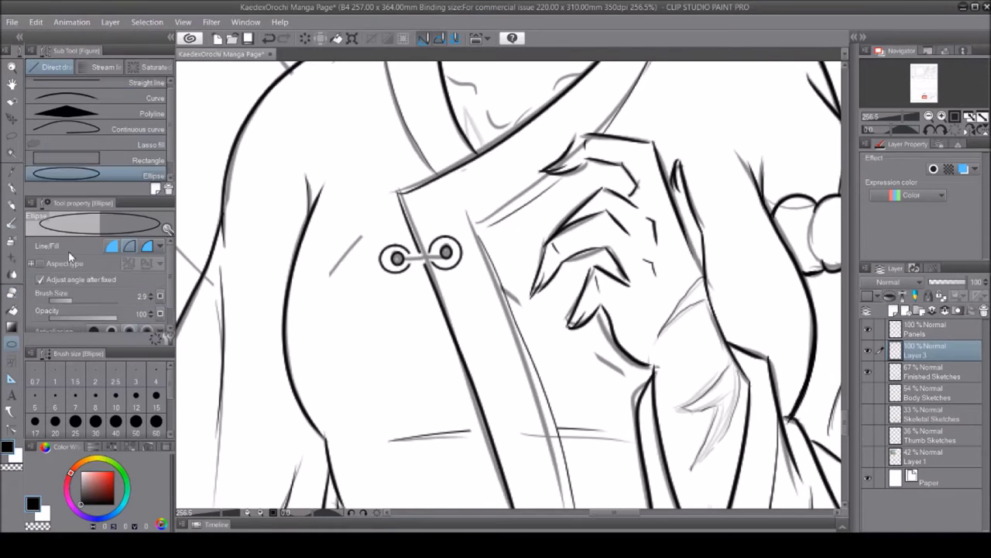
Ink the long-haired character's face-framing strands, then the nose and parted lips of the profile
key("p")
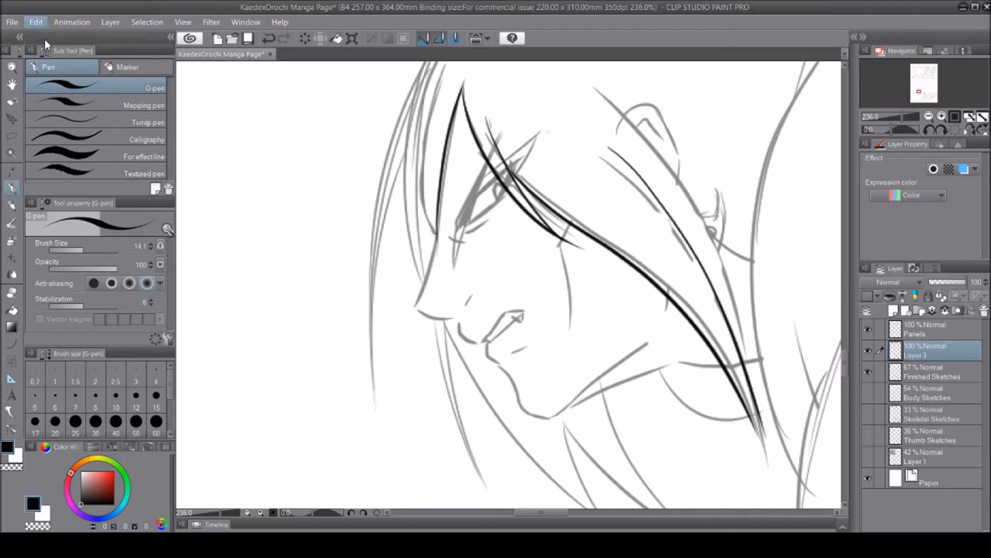
left_click(868, 373)
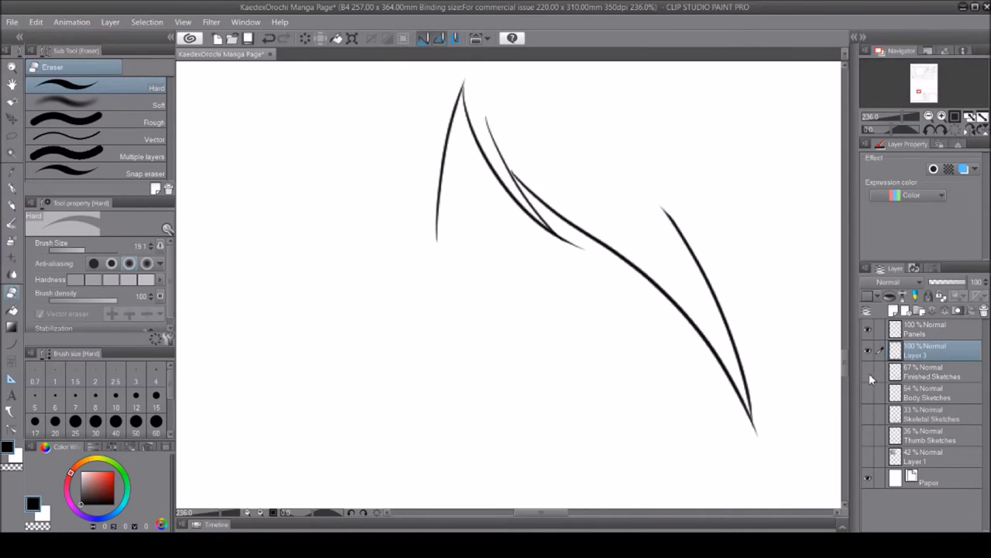
left_click(868, 372)
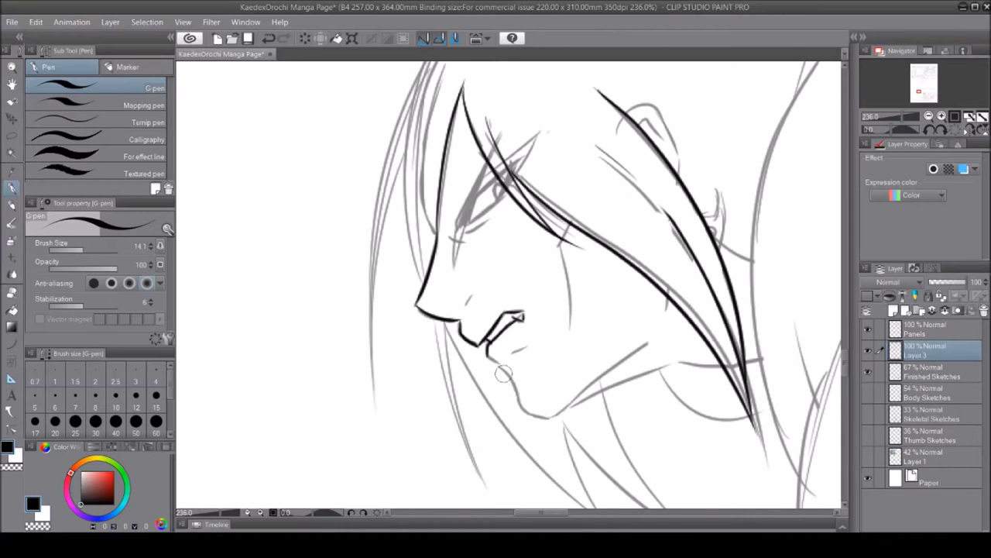
Ink the profile's chin, jawline, neck, cheek line and ear
left_click_drag(487, 346, 550, 417)
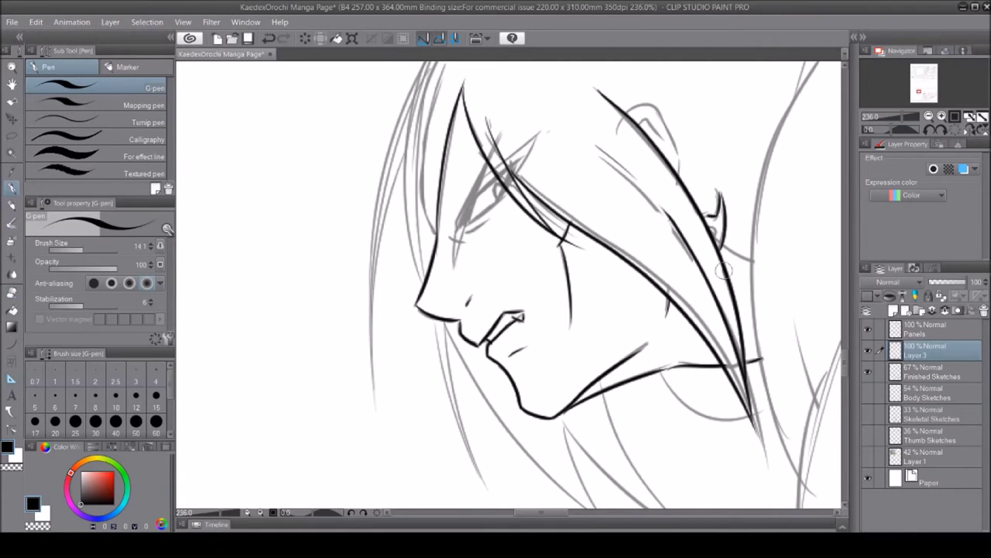
left_click(869, 373)
left_click(868, 373)
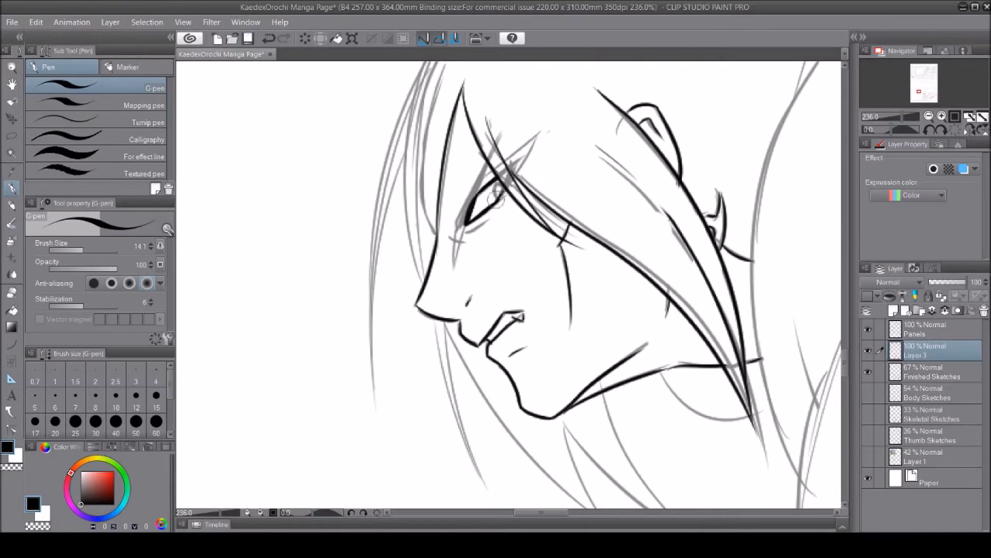
Ink the profile's narrowed eye with its pupil, upper lid and the small crease marks beneath it
key("e")
scroll(484, 203, "up", 3)
key("ctrl+z")
key("p")
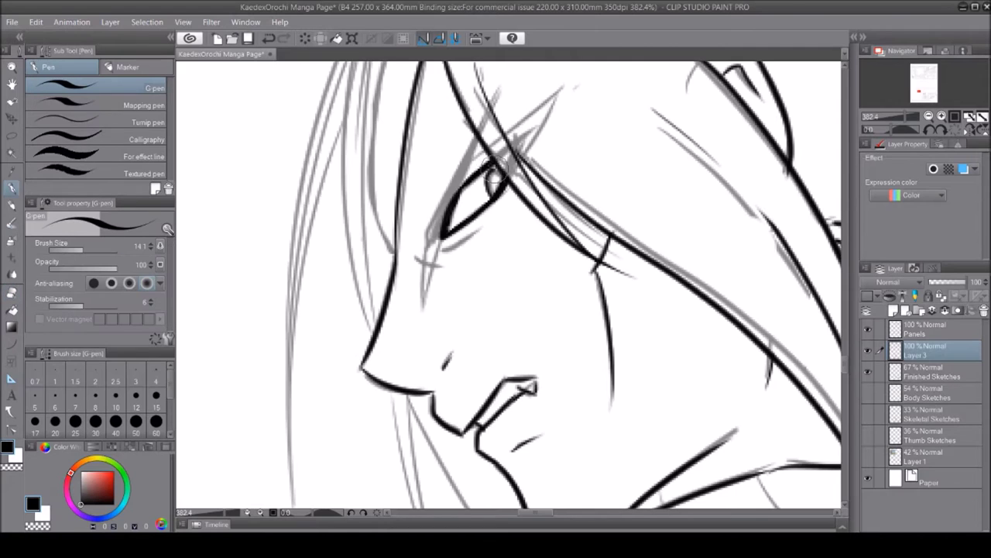
left_click(868, 371)
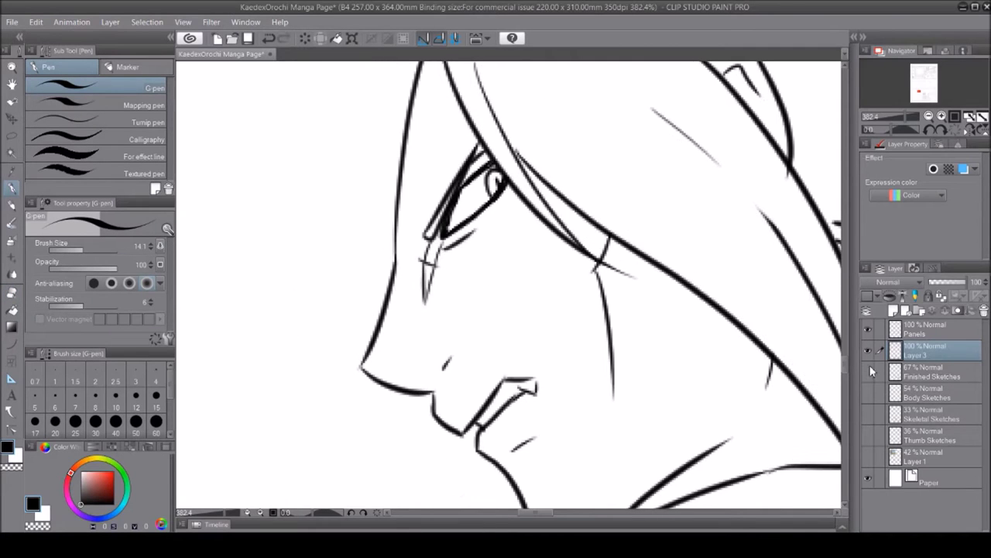
left_click(868, 371)
left_click(868, 371)
left_click(868, 371)
left_click(868, 371)
left_click(868, 371)
Ink the long hair strands hanging in front of the profile's face, using the G-pen and the Curve tool
scroll(485, 227, "down", 5)
scroll(659, 172, "up", 4)
key("e")
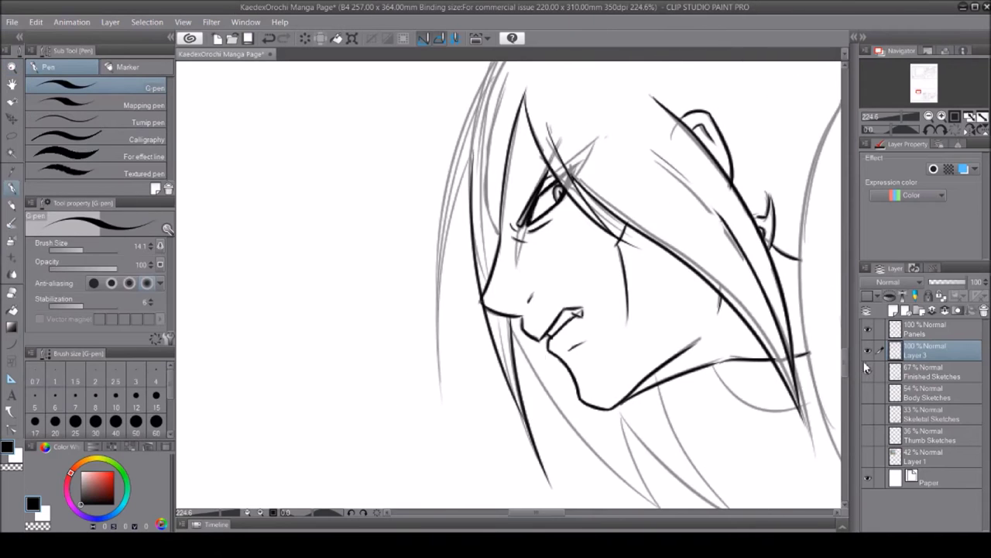
left_click_drag(482, 300, 431, 342)
left_click(667, 276, "ctrl+alt")
key("p")
scroll(542, 272, "up", 1)
key("u")
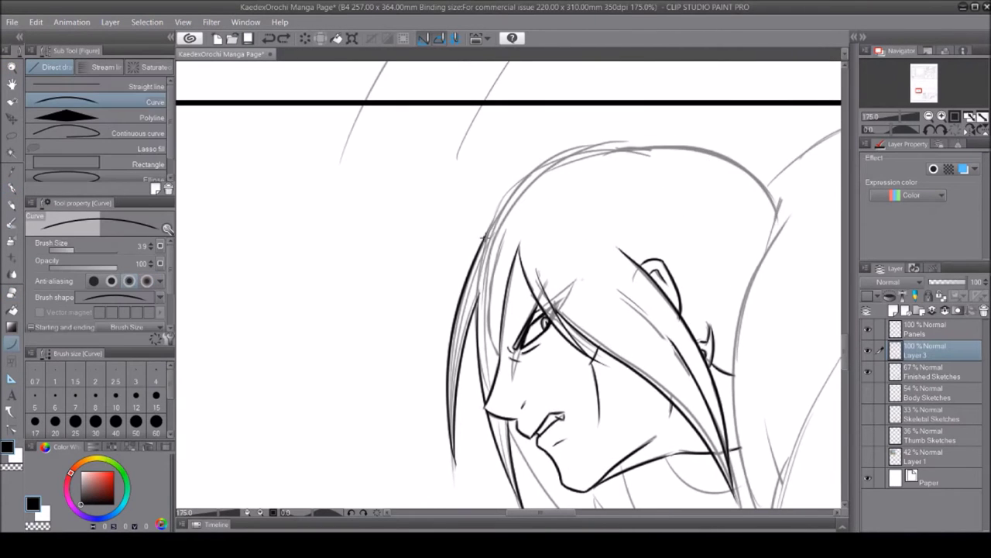
Ink the hair strands beneath the jaw, the crown of the head and the back edge of the hair
key("p")
scroll(685, 286, "down", 3)
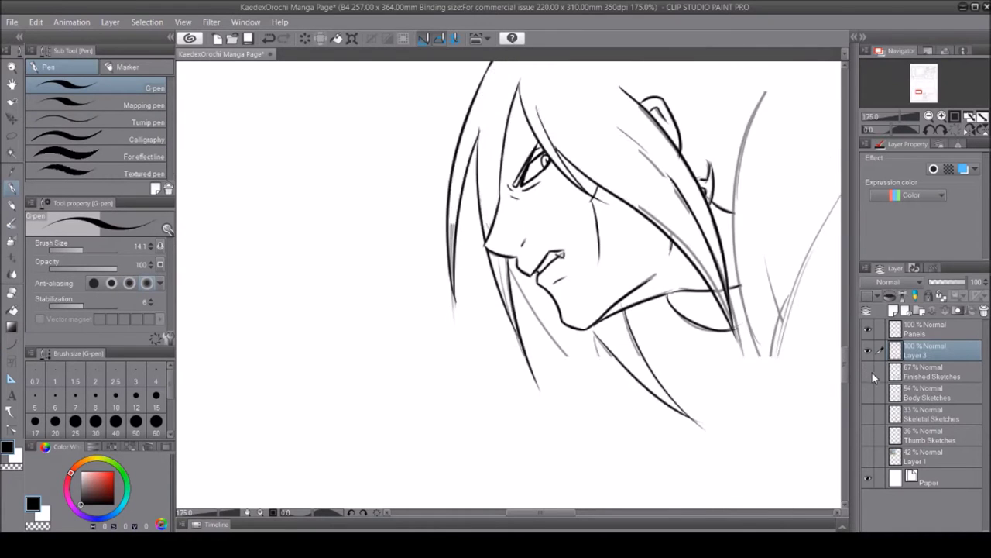
left_click(868, 372)
left_click(869, 372)
left_click(868, 371)
left_click(869, 372)
mouse_move(543, 271)
left_mouse_down()
mouse_move(297, 322)
mouse_move(297, 353)
left_mouse_up()
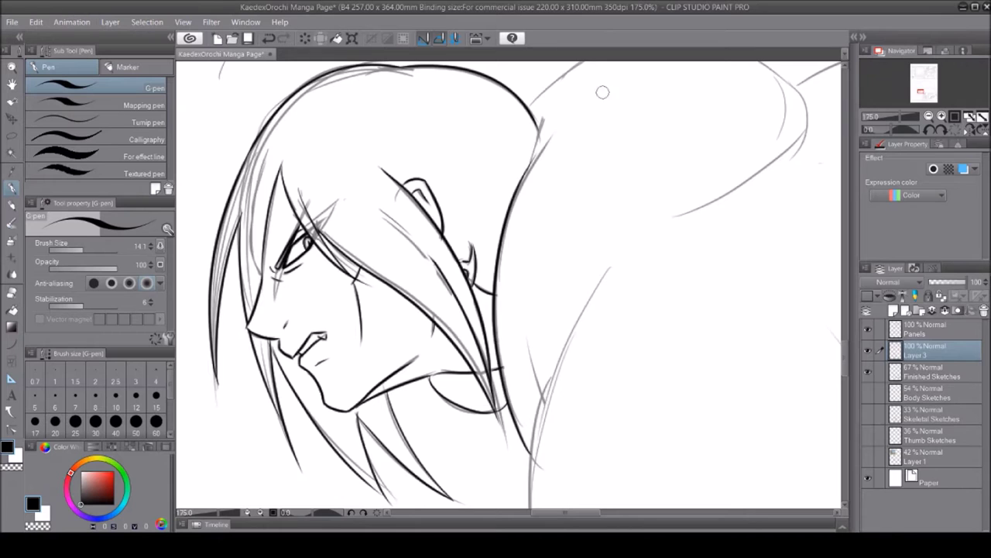
Ink the rounded hump directly behind the long-haired character's head
left_click_drag(538, 221, 471, 122)
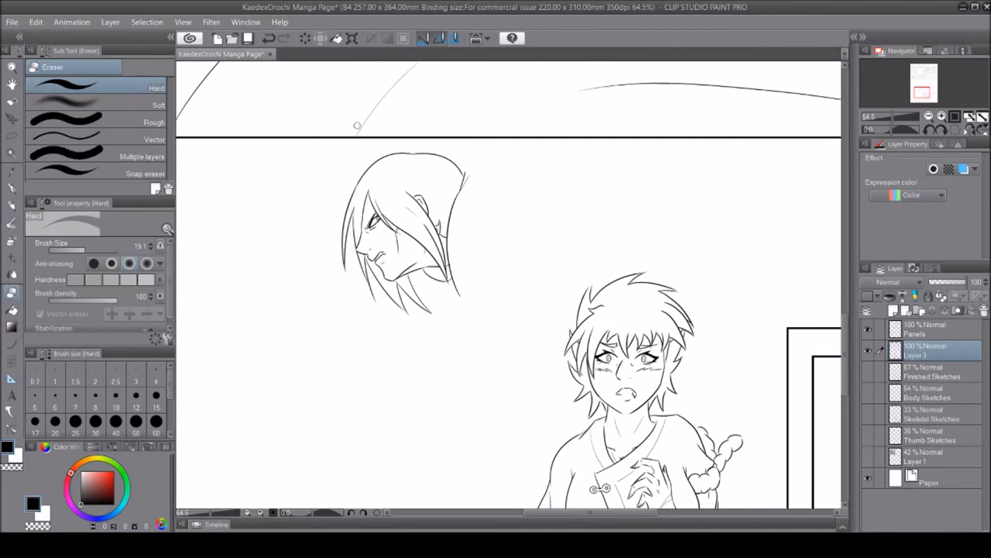
left_click_drag(553, 364, 604, 364)
left_click(12, 186)
left_click_drag(846, 365, 846, 333)
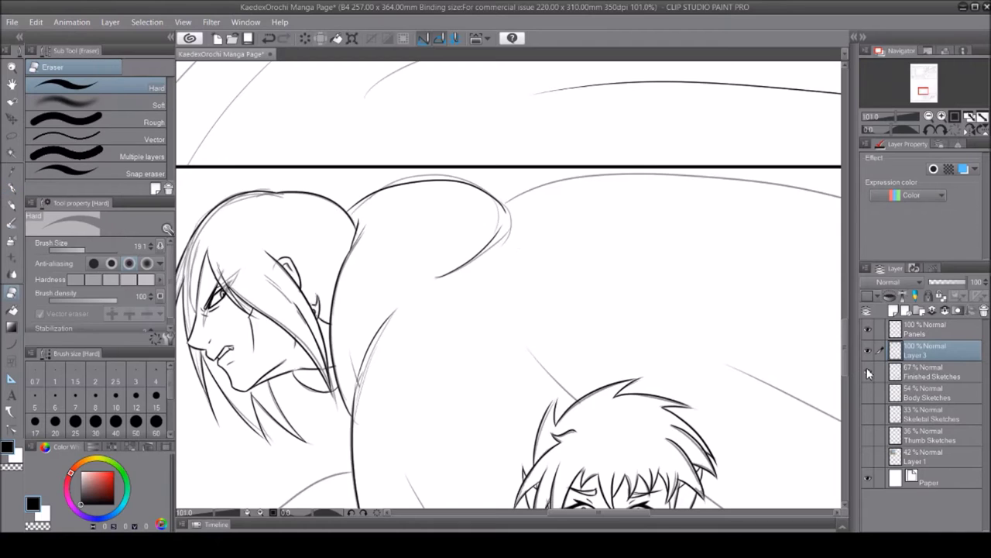
Ink the long upper edge, curved end and lower edge of the flowing form trailing behind the head
left_click(12, 66)
scroll(533, 511, "down", 3)
key("p")
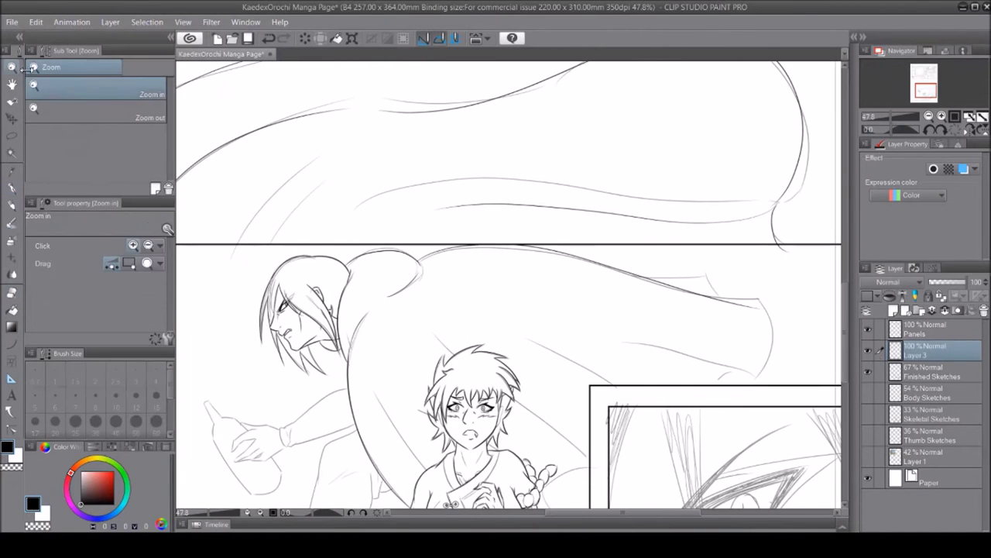
scroll(726, 387, "up", 4)
left_click_drag(729, 373, 317, 263)
scroll(653, 178, "down", 5)
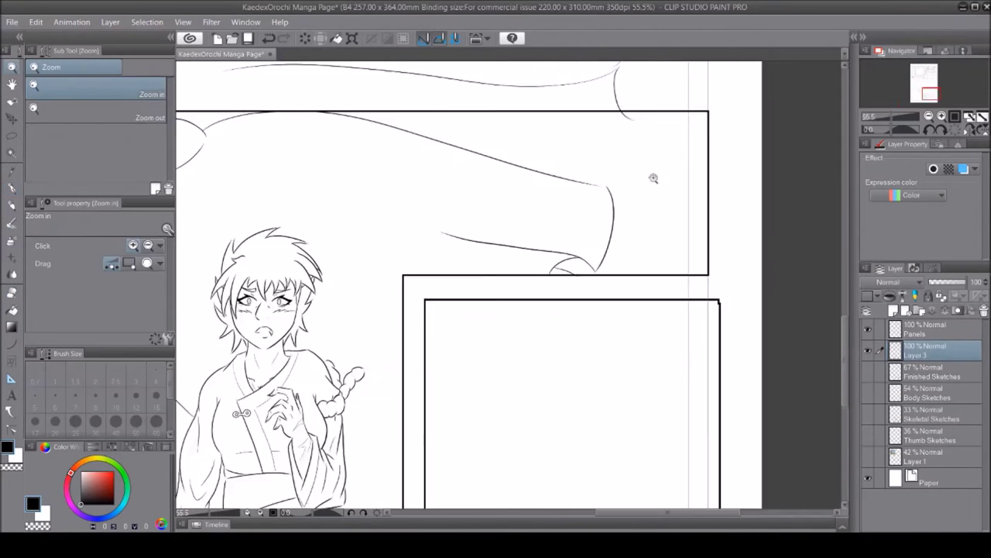
Ink the curved lines beside the bead strand and the inner contour lines along the flowing form
left_click(12, 203)
left_click(12, 187)
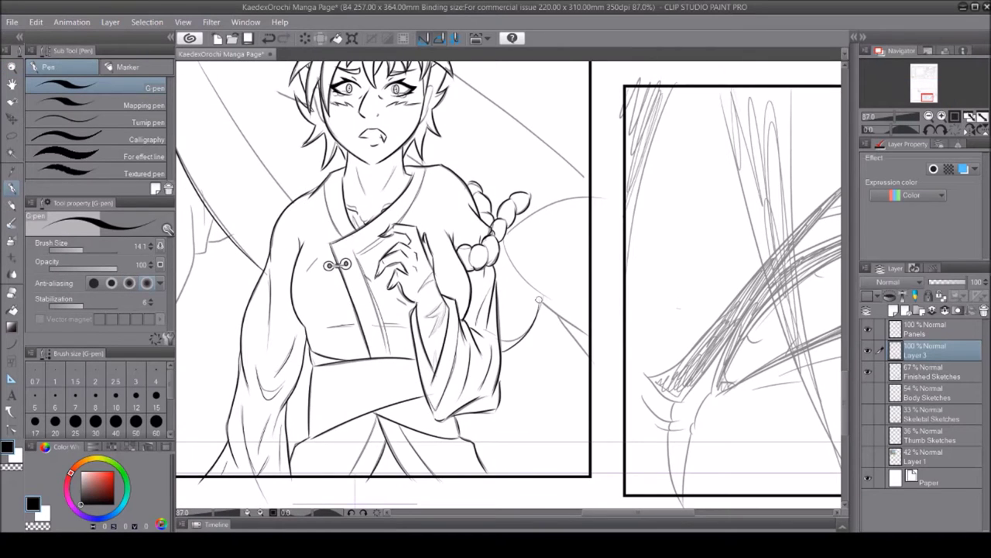
left_click_drag(538, 300, 600, 190)
scroll(511, 294, "up", 6)
key("/")
scroll(444, 101, "down", 5)
scroll(444, 101, "up", 5)
key("p")
scroll(430, 517, "right", 3)
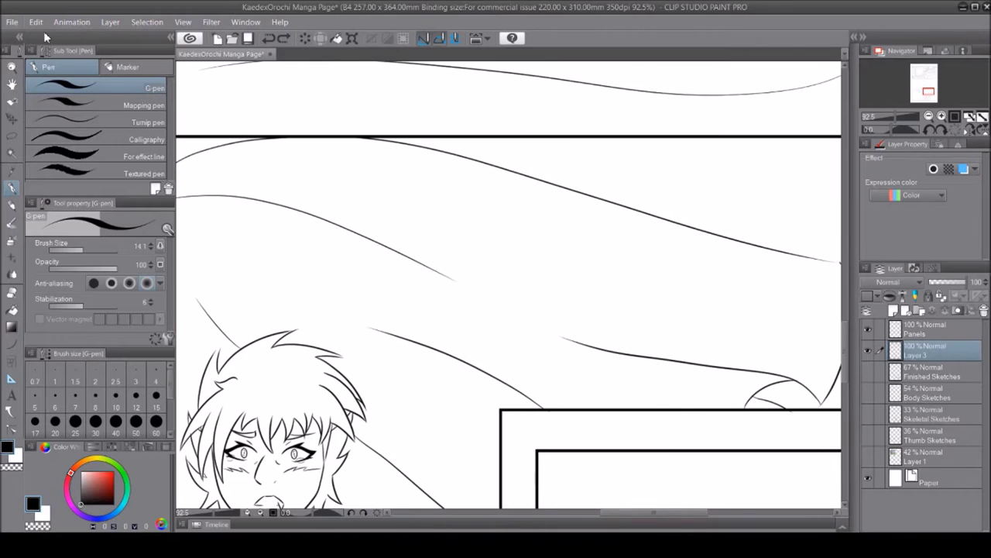
Ink the rounded top, side edges, folds and gathered hem of the baggy garment below the long-haired character
scroll(601, 327, "down", 3)
left_click(868, 372)
key("/")
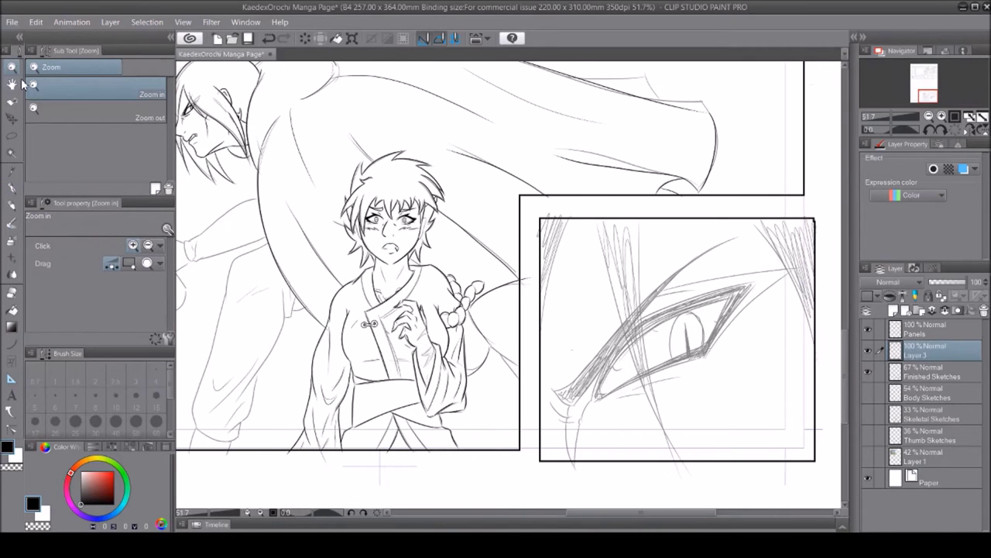
scroll(546, 365, "up", 4)
left_click(869, 372)
key("p")
scroll(625, 215, "down", 5)
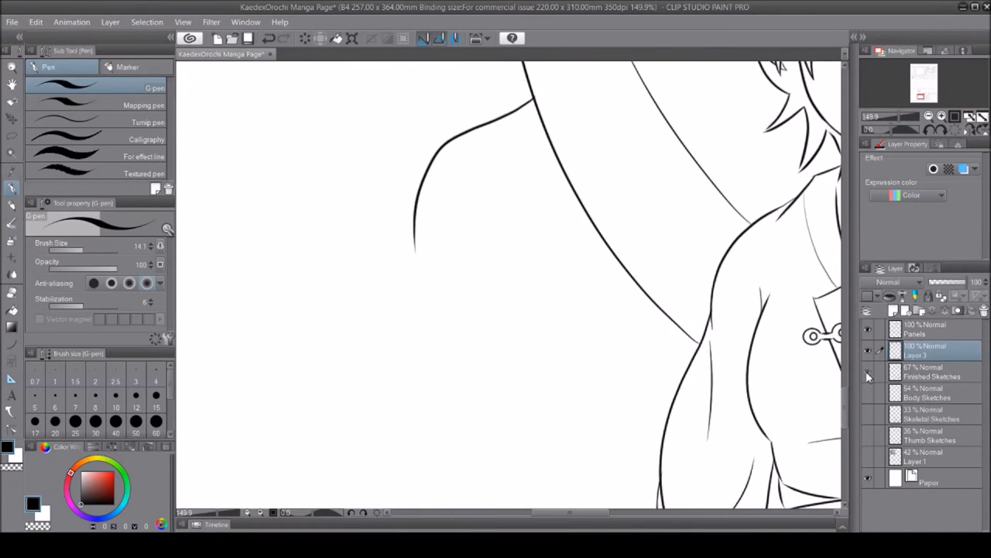
scroll(504, 287, "down", 3)
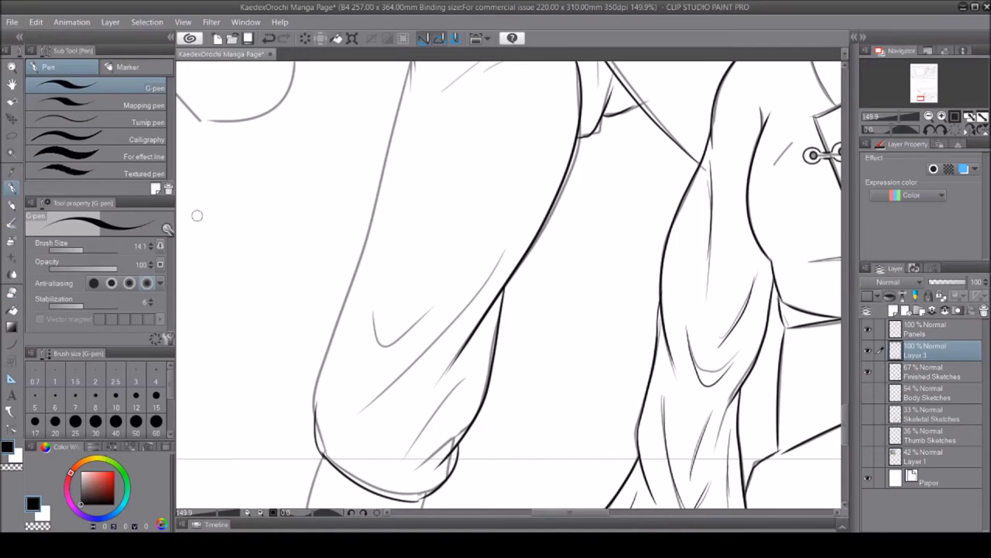
scroll(418, 116, "up", 2)
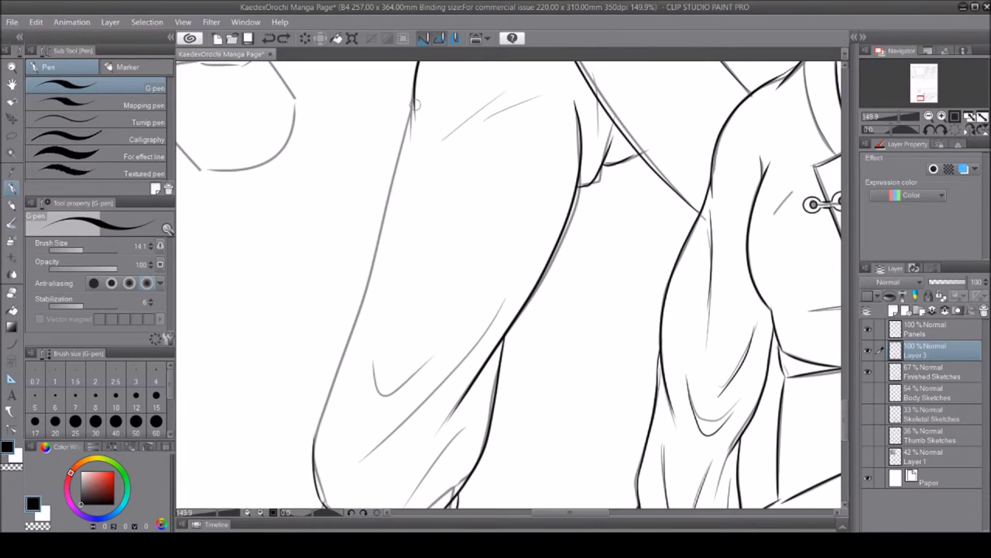
Ink the outstretched arm's cuff and the hand's fingers and thumb resting on the bottle
scroll(639, 305, "up", 9)
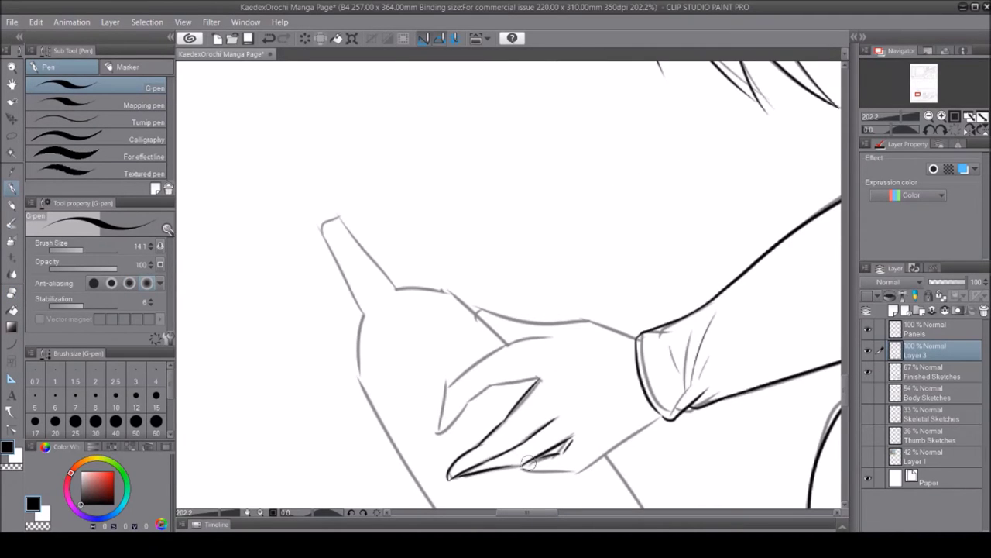
left_click_drag(446, 387, 435, 432)
left_click_drag(548, 378, 455, 407)
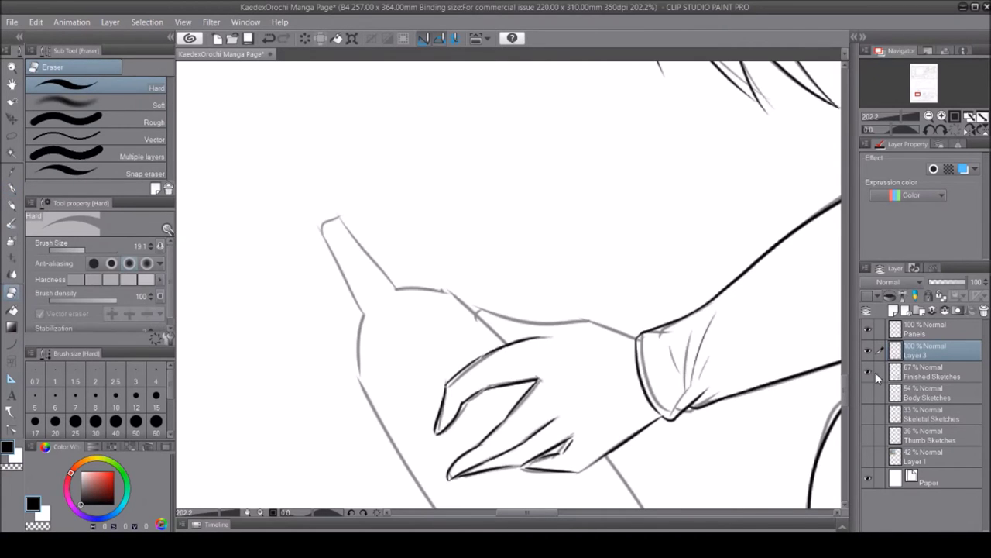
key("p")
left_click_drag(637, 337, 463, 294)
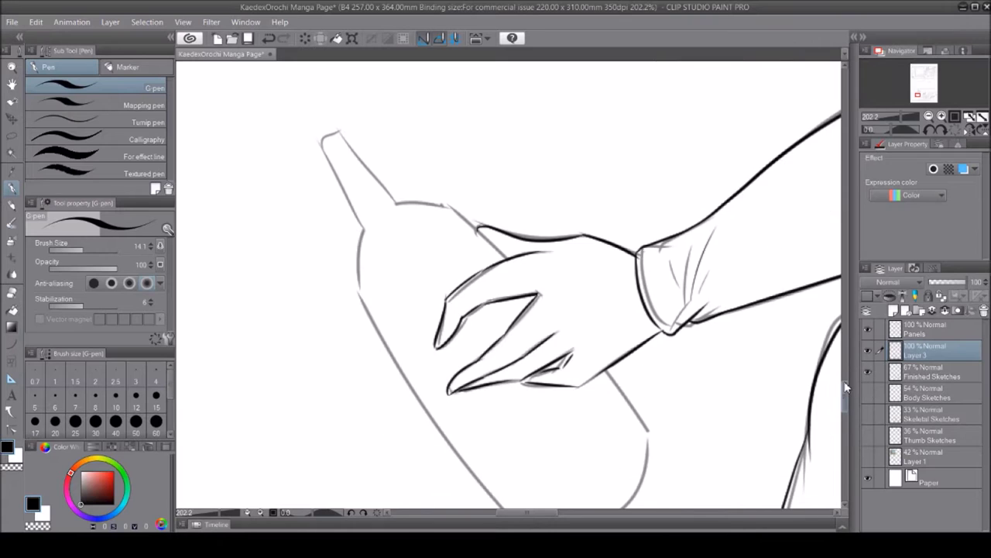
Ink the bottle's body and neck with the Curve tool, and add the looped string with the G-pen
key("u")
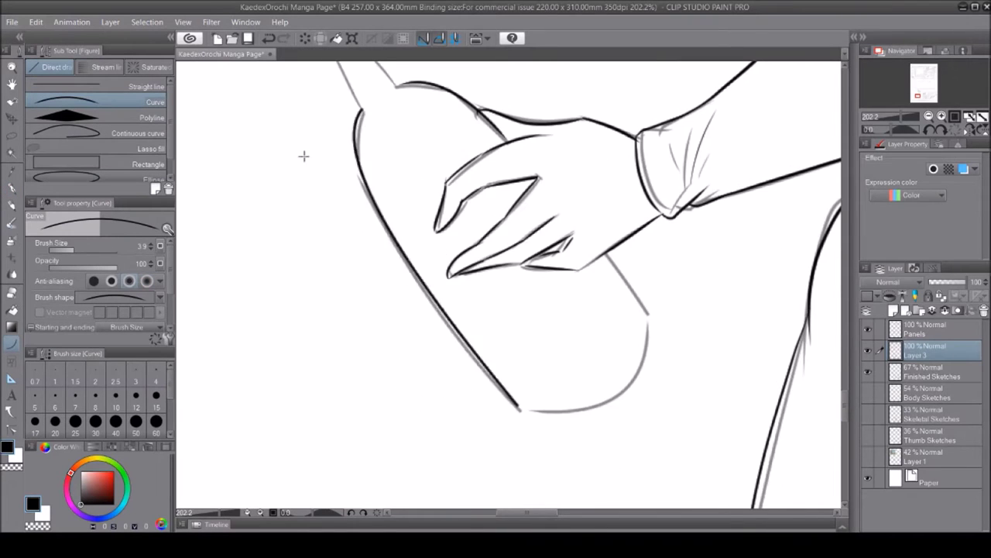
left_click_drag(356, 116, 520, 411)
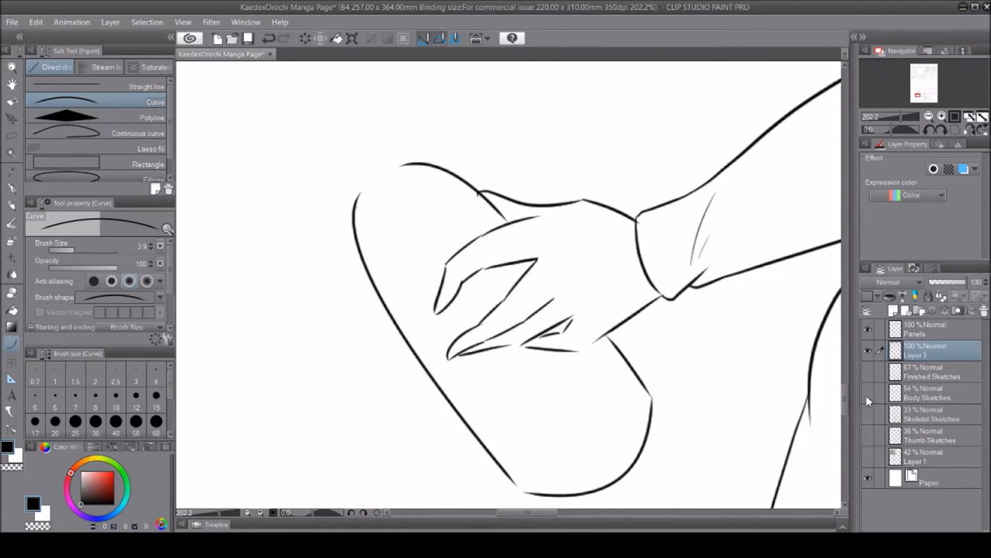
mouse_move(360, 190)
left_mouse_down()
mouse_move(321, 104)
mouse_move(392, 165)
left_mouse_up()
key("p")
left_click_drag(474, 210, 454, 250)
left_click_drag(385, 298, 446, 262)
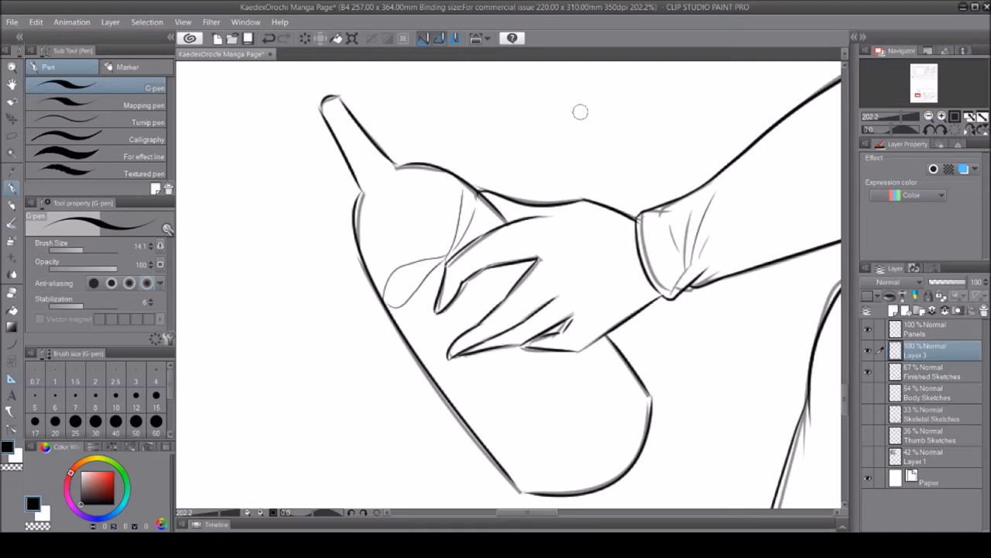
Draw the curved band across the bottle on a new layer, and erase the parts overlapping the hand
key("u")
key("ctrl+shift+n")
left_click_drag(409, 346, 533, 258)
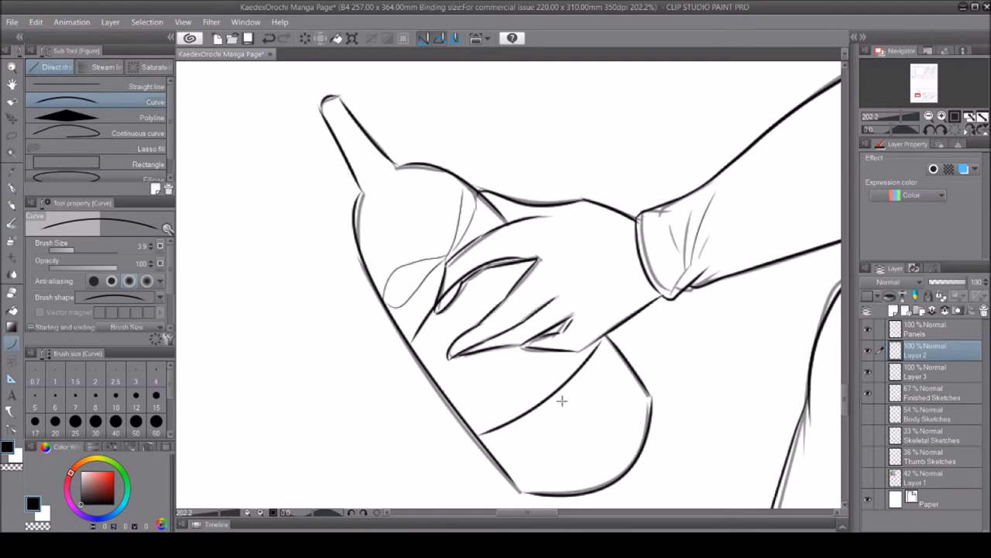
key("e")
key("p")
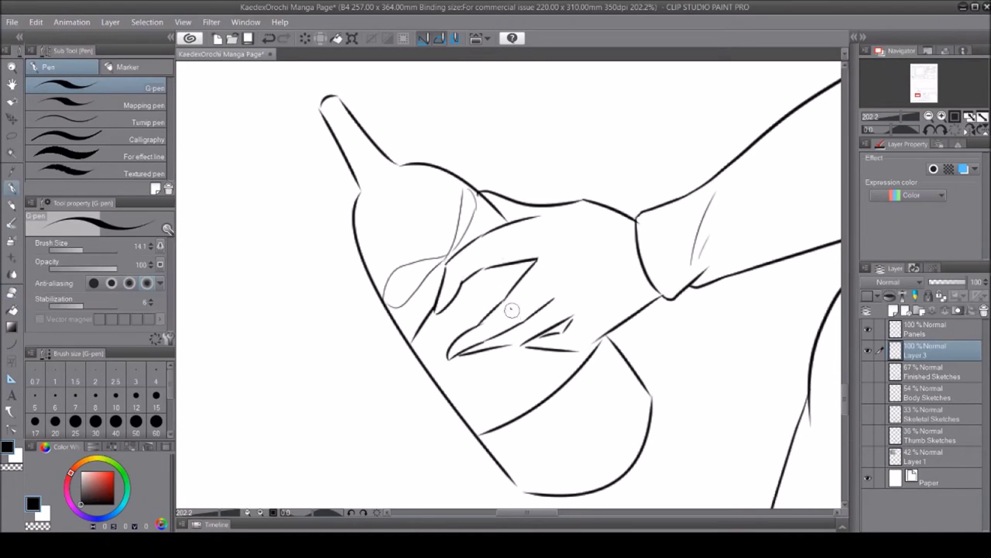
Lasso the small knuckle marks on the hand, transform them into position and clear the selection
left_click(16, 155)
left_click_drag(533, 248, 593, 296)
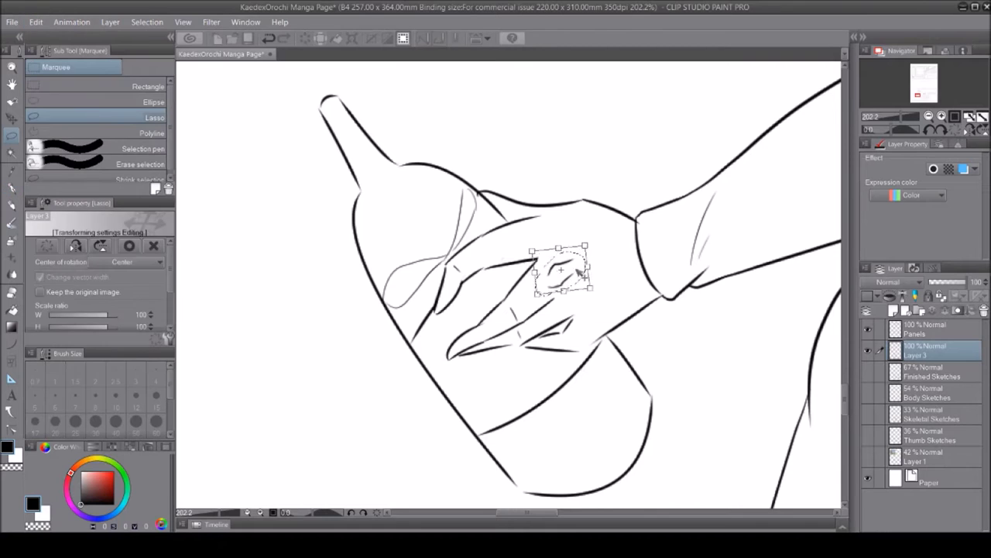
key("ctrl+d")
Ink the slanted outline of the large close-up eye in the inset panel
key("p")
scroll(737, 235, "down", 5)
scroll(619, 225, "up", 4)
left_click(868, 371)
left_click(868, 371)
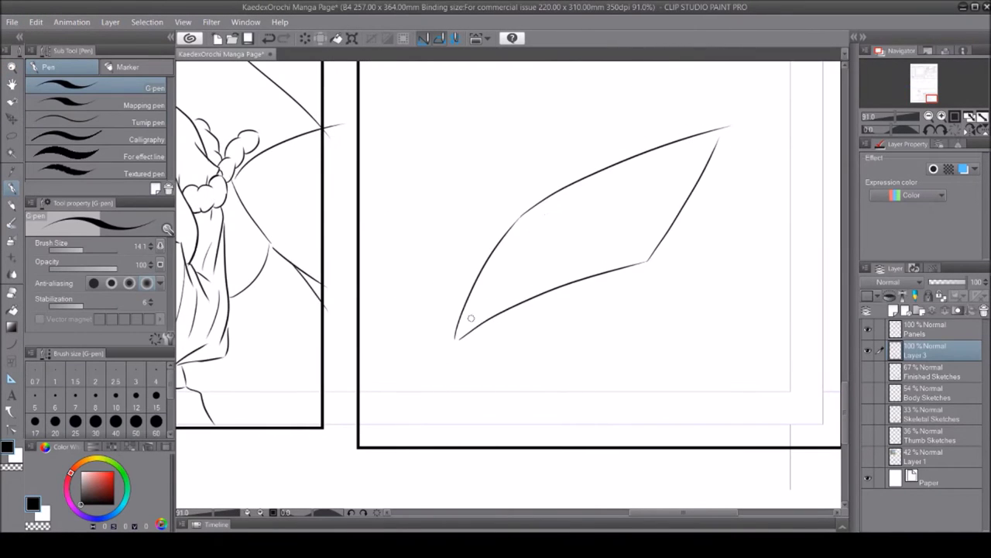
Ink a second, inner contour inside the close-up eye's slanted outline to define the thickness of the lids
scroll(658, 264, "up", 3)
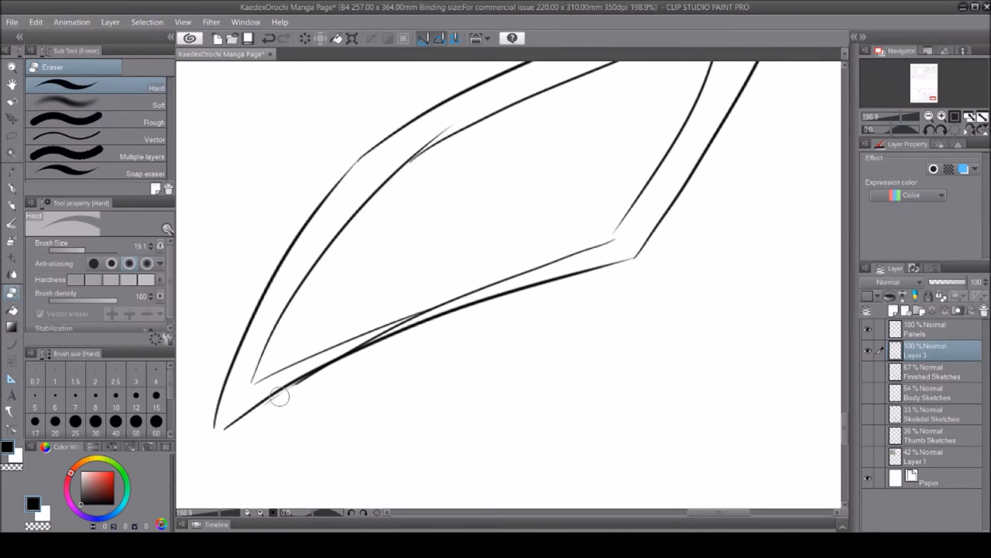
mouse_move(264, 329)
left_mouse_down()
mouse_move(276, 287)
mouse_move(403, 132)
mouse_move(445, 125)
left_mouse_up()
mouse_move(434, 134)
left_mouse_down()
mouse_move(589, 152)
mouse_move(422, 215)
mouse_move(652, 110)
left_mouse_up()
mouse_move(633, 143)
left_mouse_down()
mouse_move(748, 92)
mouse_move(576, 140)
mouse_move(782, 73)
left_mouse_up()
Fill the band between the eye's two contours solid black with the G-pen at a large brush size
left_click_drag(847, 418, 847, 392)
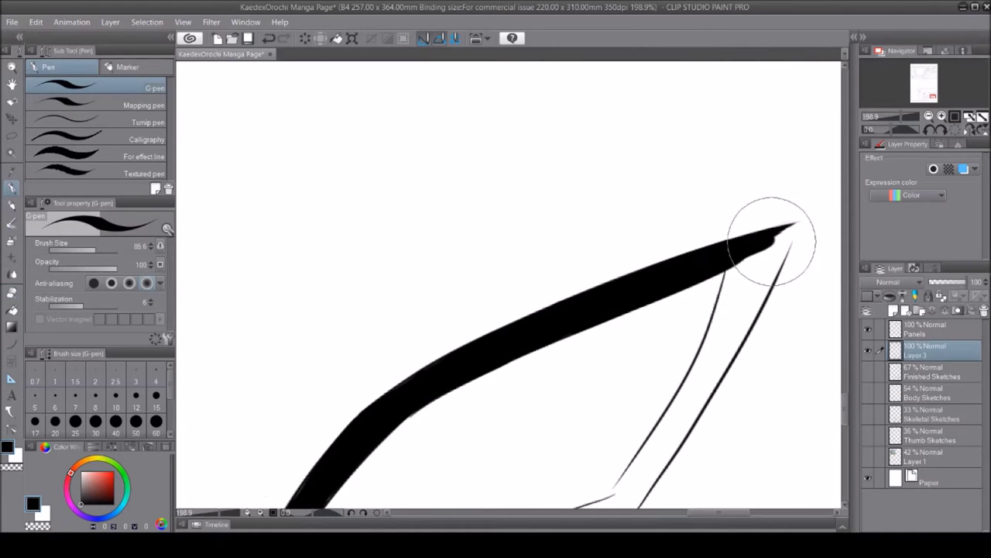
key("space")
left_click_drag(674, 288, 675, 199)
mouse_move(790, 147)
left_mouse_down()
mouse_move(657, 380)
mouse_move(755, 171)
left_mouse_up()
mouse_move(546, 336)
left_mouse_down()
mouse_move(736, 258)
mouse_move(767, 274)
left_mouse_up()
mouse_move(418, 334)
left_mouse_down()
mouse_move(365, 422)
mouse_move(587, 317)
left_mouse_up()
Clean up the black eye rim's lower edge and inner corner with the Hard eraser and G-pen touch-ups
left_click(14, 290)
key("p")
key("e")
left_click_drag(395, 401, 558, 329)
key("p")
left_click_drag(434, 391, 506, 354)
scroll(558, 210, "down", 4)
scroll(559, 211, "up", 5)
key("e")
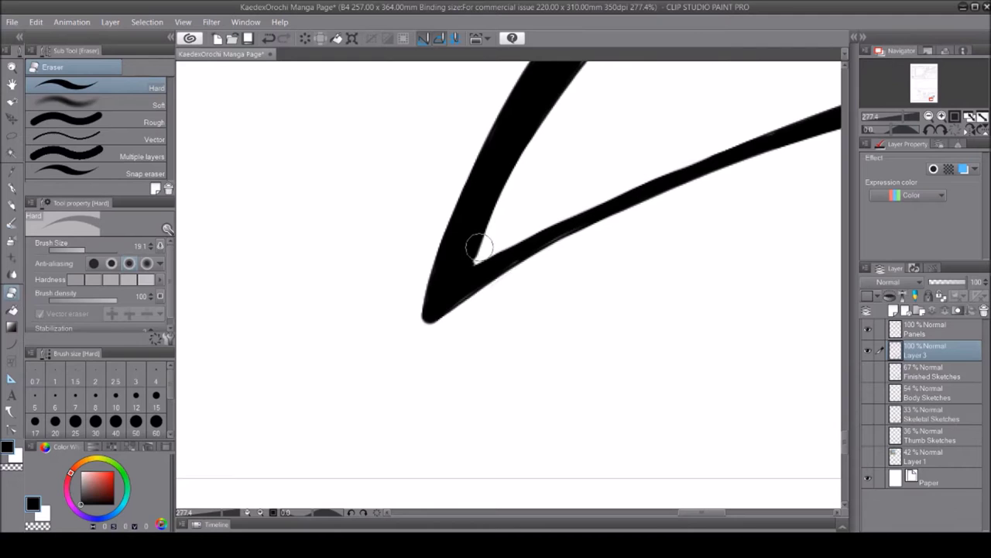
key("p")
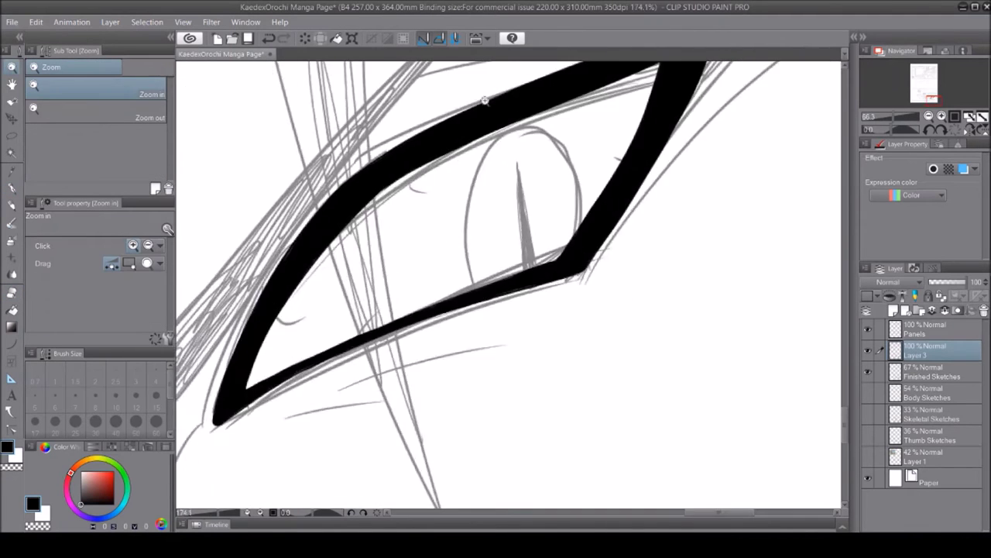
Draw the iris as an ellipse, erase the part overlapping the lower lid, and ink the slit pupil with the figure tools
key("u")
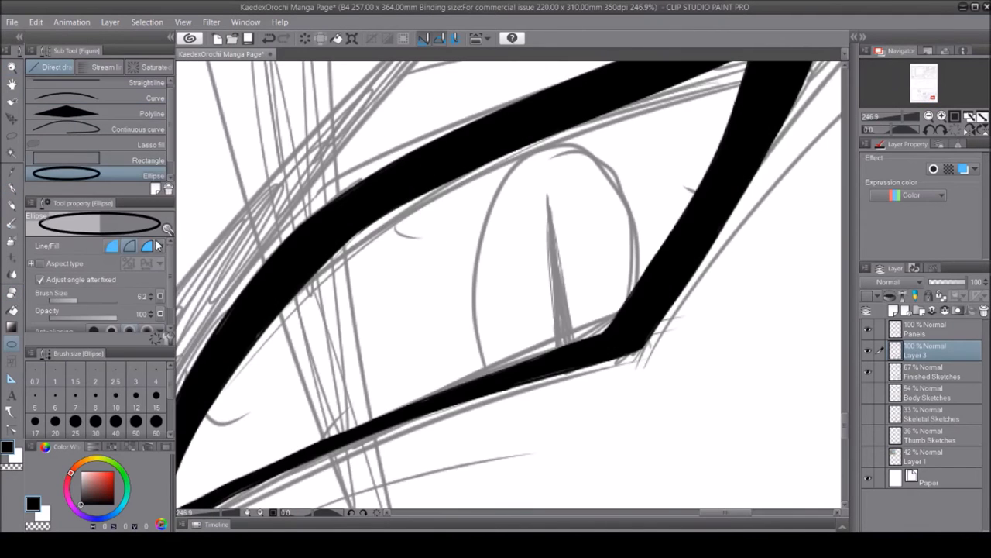
left_click_drag(462, 154, 645, 423)
key("e")
left_click(507, 392)
left_click(642, 352)
mouse_move(641, 352)
left_mouse_down()
mouse_move(611, 398)
mouse_move(512, 411)
left_mouse_up()
key("u")
mouse_move(544, 200)
left_mouse_down()
mouse_move(560, 345)
mouse_move(576, 341)
left_mouse_up()
Add short dashes inside the iris, and ink the long tapered marking beside the eye, redrawing its two edges
key("p")
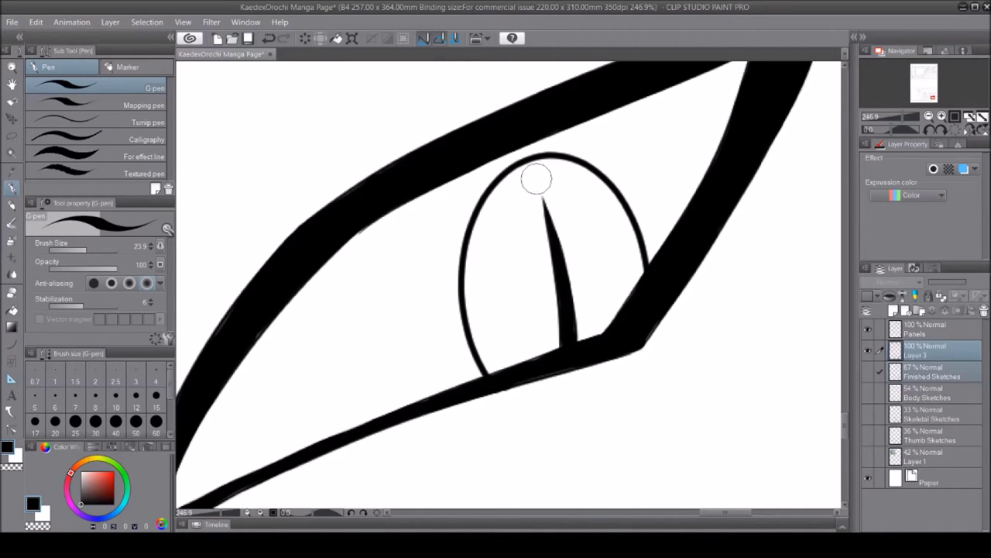
scroll(559, 281, "down", 5)
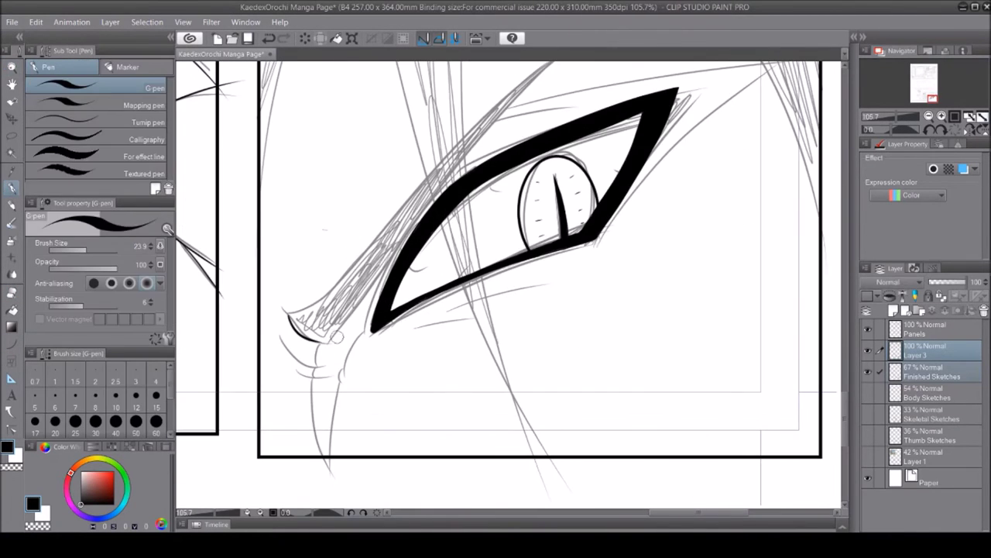
key("e")
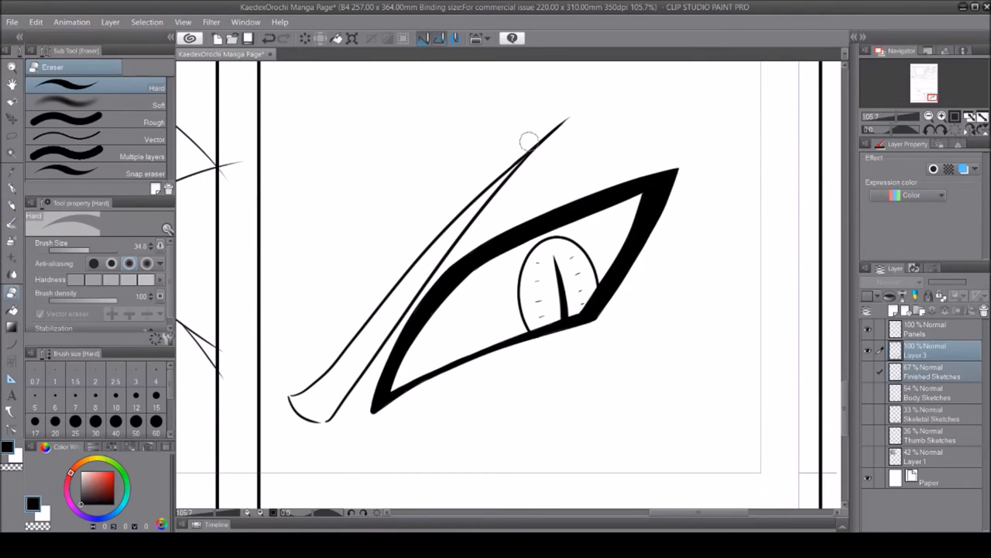
key("p")
key("ctrl+z")
left_click_drag(321, 423, 629, 75)
left_click_drag(296, 395, 593, 93)
Refine the junction where the eye marking's two edges merge, using the G-pen and Hard eraser
key("e")
key("p")
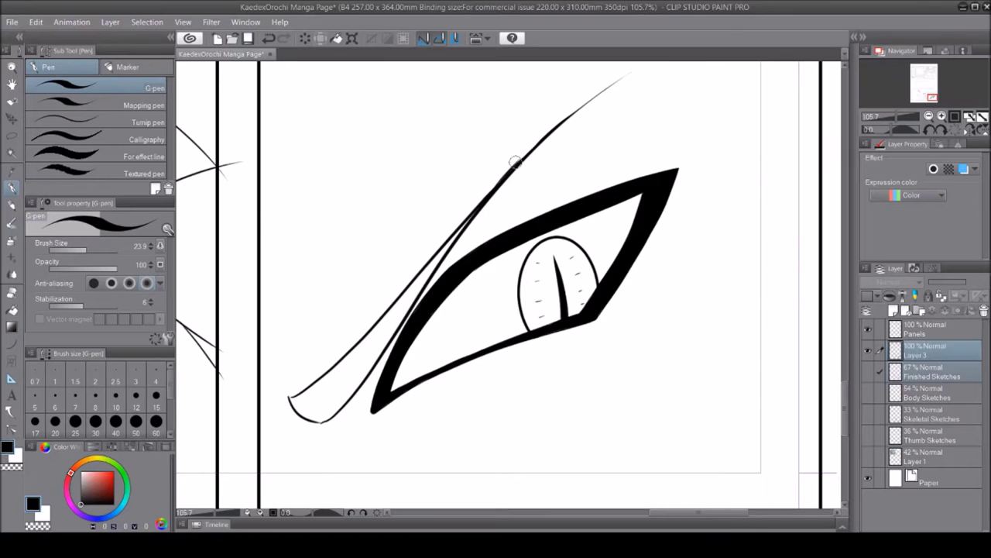
key("e")
left_click_drag(480, 205, 530, 139)
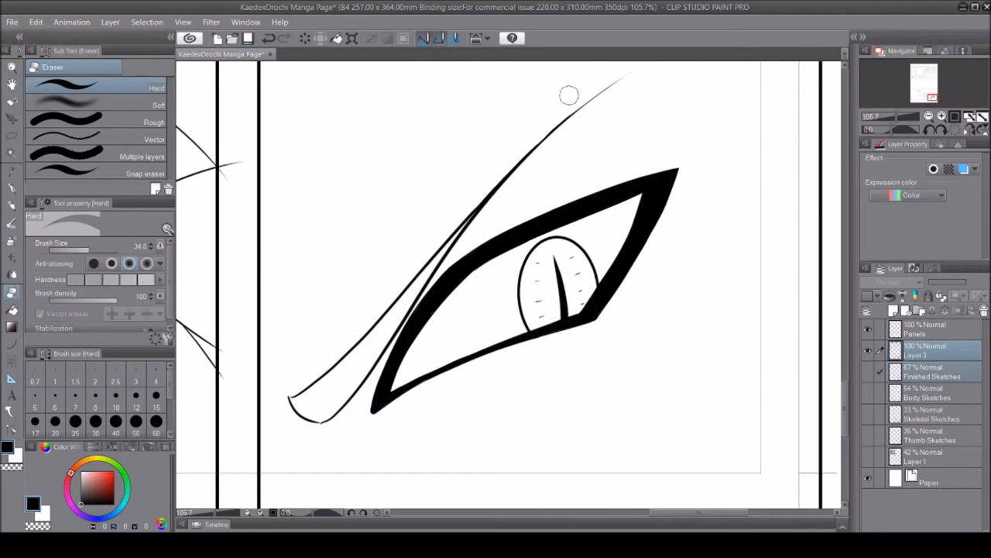
Show the finished sketches layer and ink the crease lines above and below the eye and the curves under the marking
left_click(867, 372)
key("p")
left_click_drag(484, 203, 573, 184)
left_click_drag(414, 412, 482, 398)
left_click_drag(543, 310, 542, 249)
left_click_drag(294, 391, 341, 385)
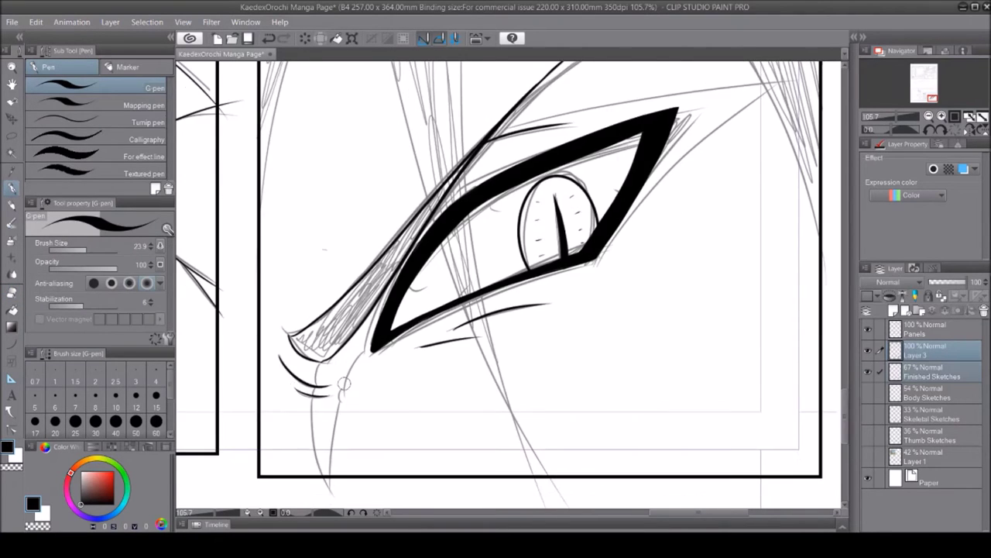
Ink the long hair strands falling across the eye, hide the sketch layer, and erase the eye lines inside the front strand
scroll(343, 383, "down", 5)
scroll(825, 342, "up", 3)
left_click(867, 371)
scroll(547, 240, "up", 5)
key("e")
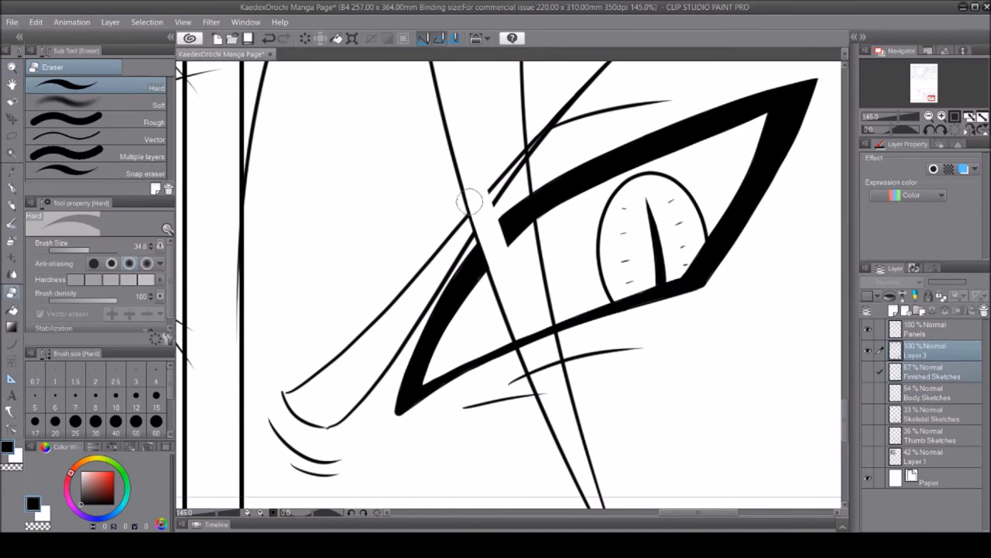
mouse_move(527, 306)
left_mouse_down()
mouse_move(465, 302)
mouse_move(536, 143)
left_mouse_up()
scroll(508, 289, "down", 5)
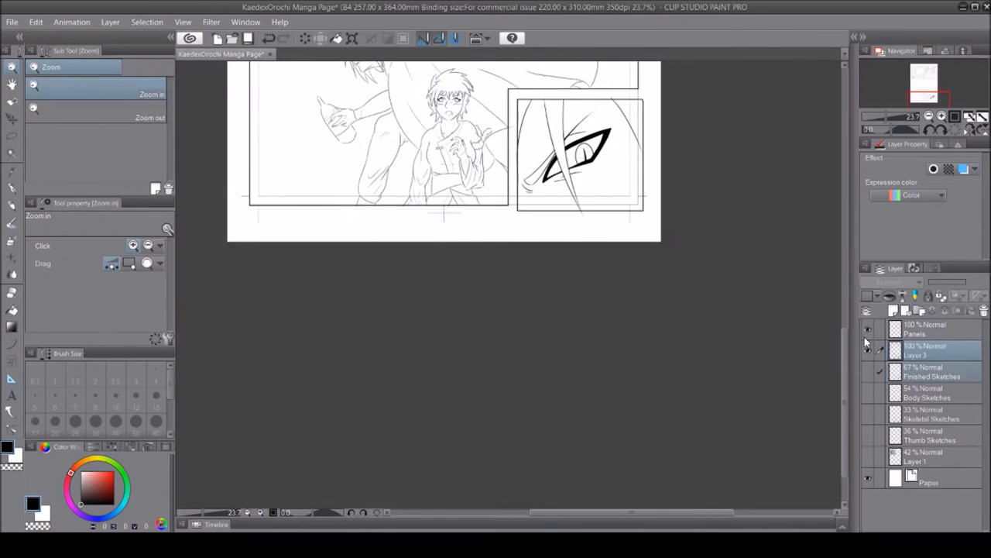
Select the hair lines overshooting the close-up eye panel's border with the rectangular marquee and clear them
scroll(508, 289, "up", 2)
key("m")
left_click_drag(464, 227, 708, 463)
key("ctrl+t")
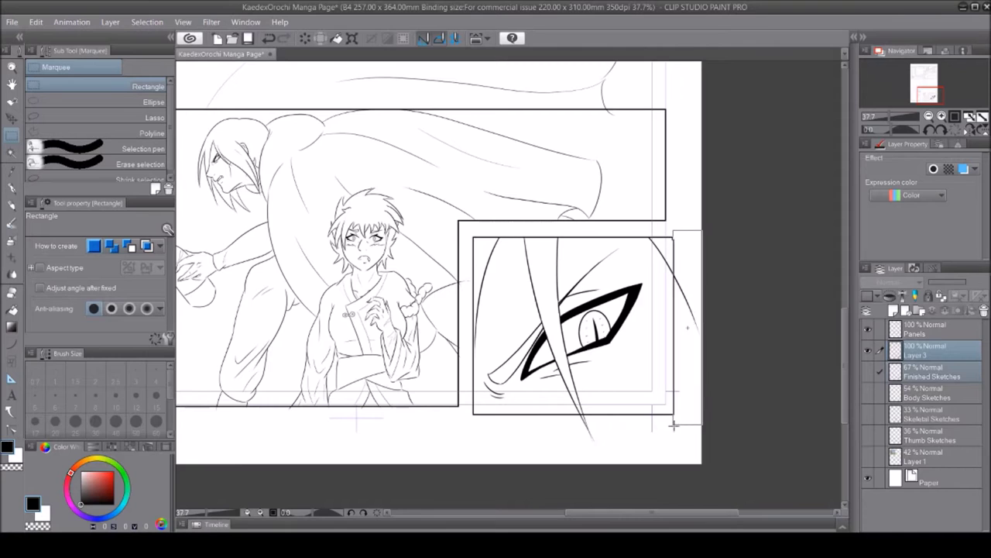
key("Return")
scroll(542, 465, "up", 3)
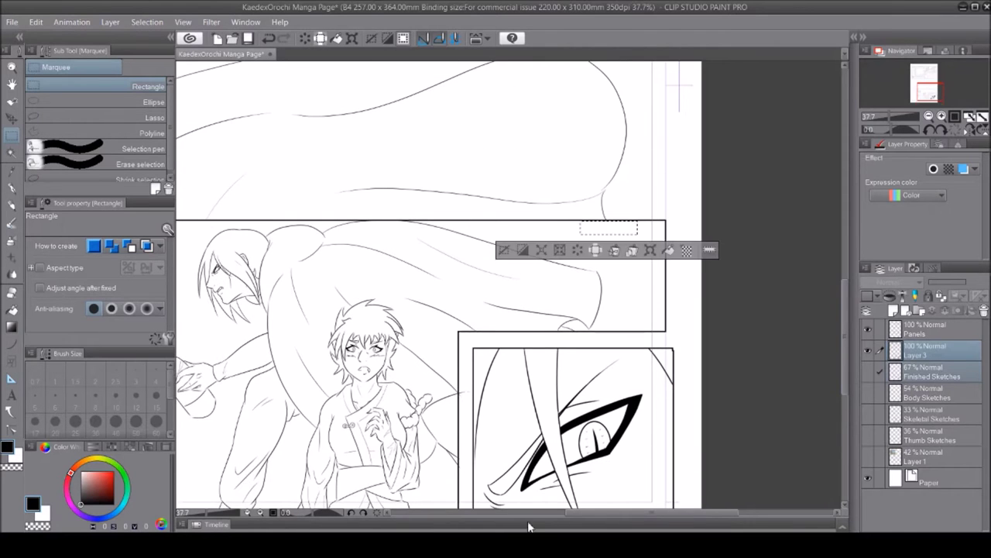
Select and remove the line art sticking out past the borders of the upper panels
scroll(528, 527, "left", 5)
scroll(503, 310, "down", 5)
scroll(465, 193, "up", 6)
left_click_drag(276, 132, 752, 421)
scroll(752, 421, "left", 5)
scroll(719, 277, "up", 3)
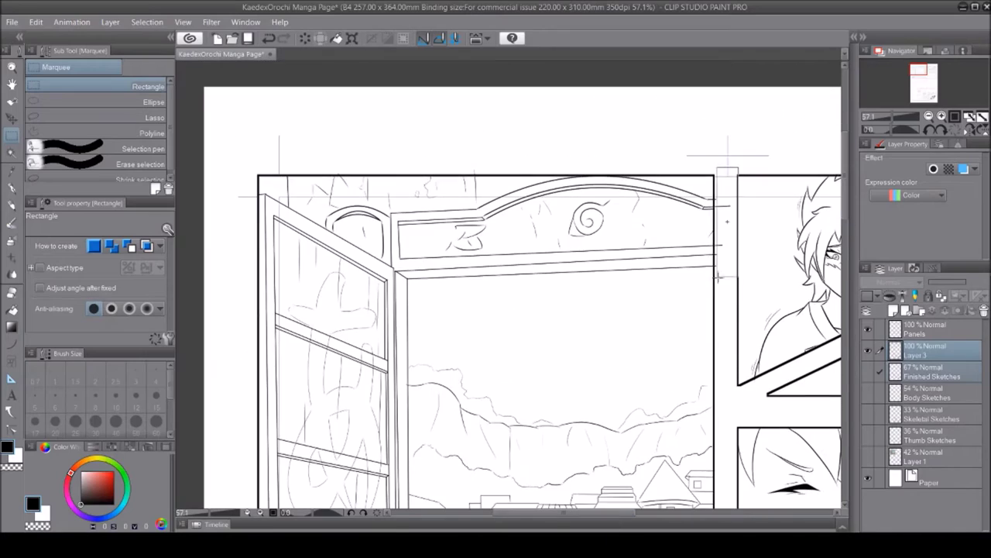
scroll(718, 277, "right", 6)
left_click(151, 132)
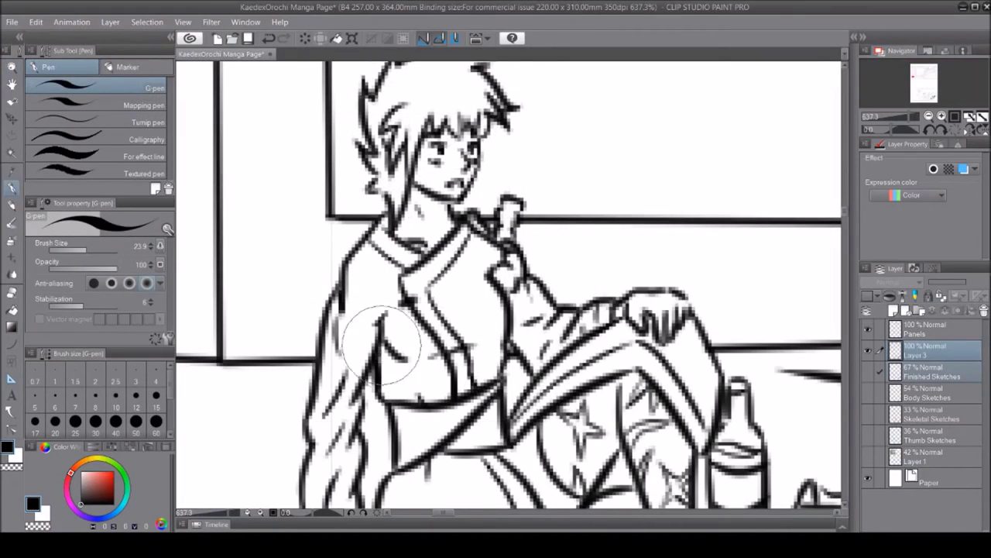
Thicken the line junctions on the small seated figure, bottle and dishes with the G-pen
scroll(628, 159, "up", 3)
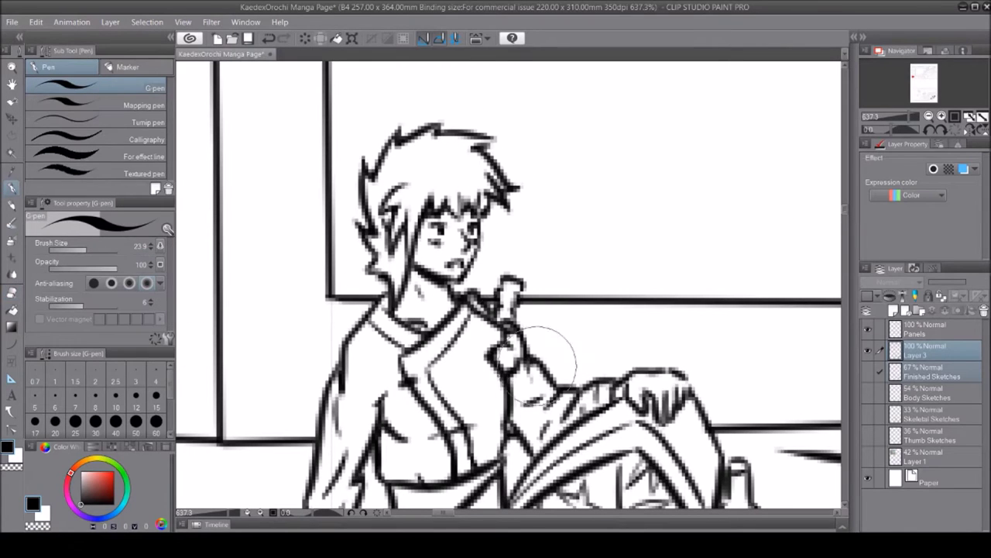
scroll(462, 354, "down", 5)
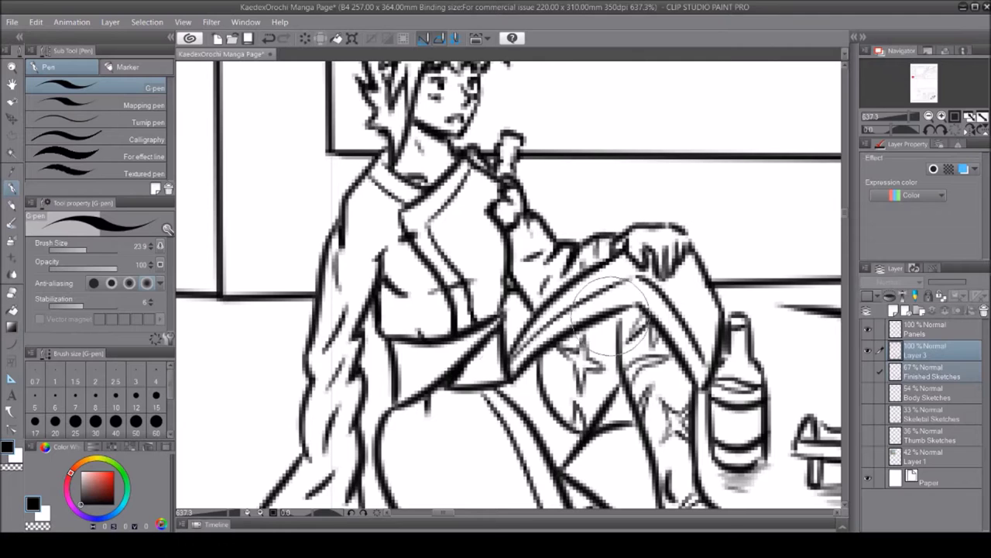
scroll(654, 375, "down", 9)
left_click_drag(447, 515, 459, 515)
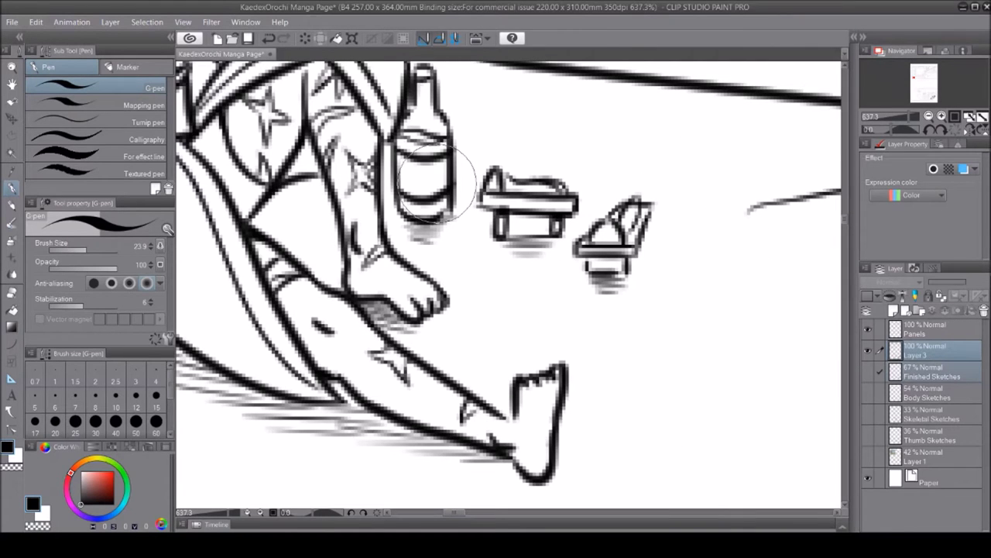
scroll(436, 185, "down", 10)
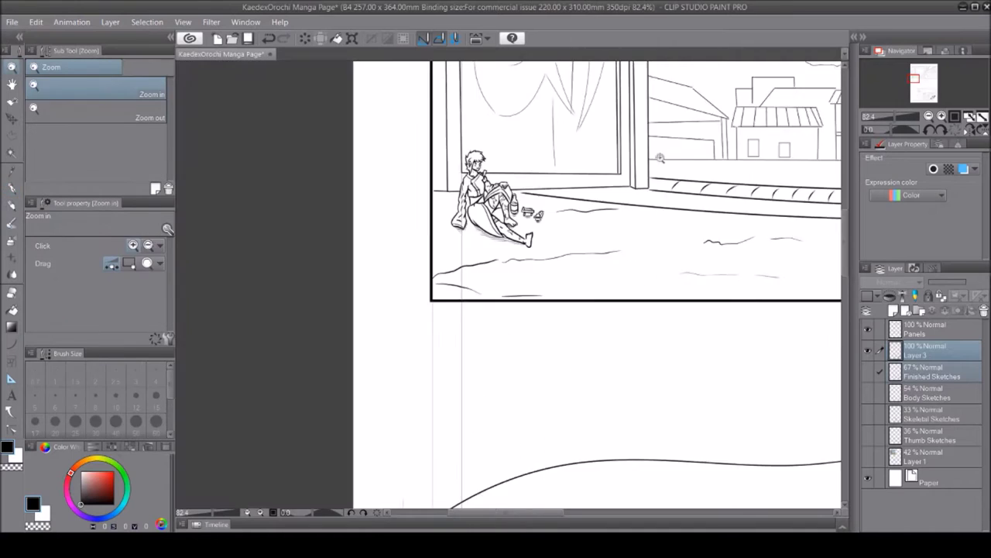
Add black weight to the corners where the open shutter's crossbars meet its frame using the G-pen
scroll(583, 205, "up", 8)
scroll(657, 280, "down", 10)
scroll(385, 359, "up", 8)
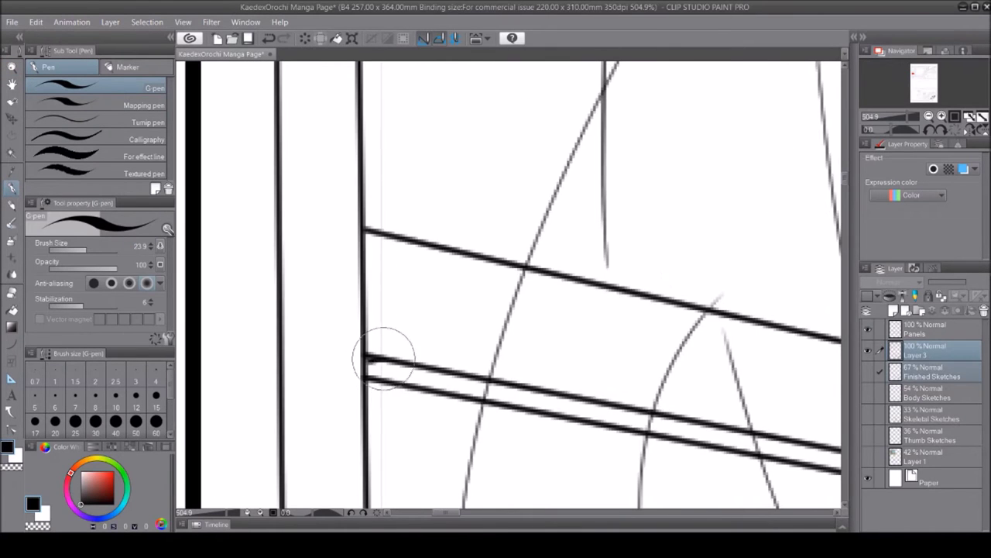
left_click_drag(366, 230, 368, 363)
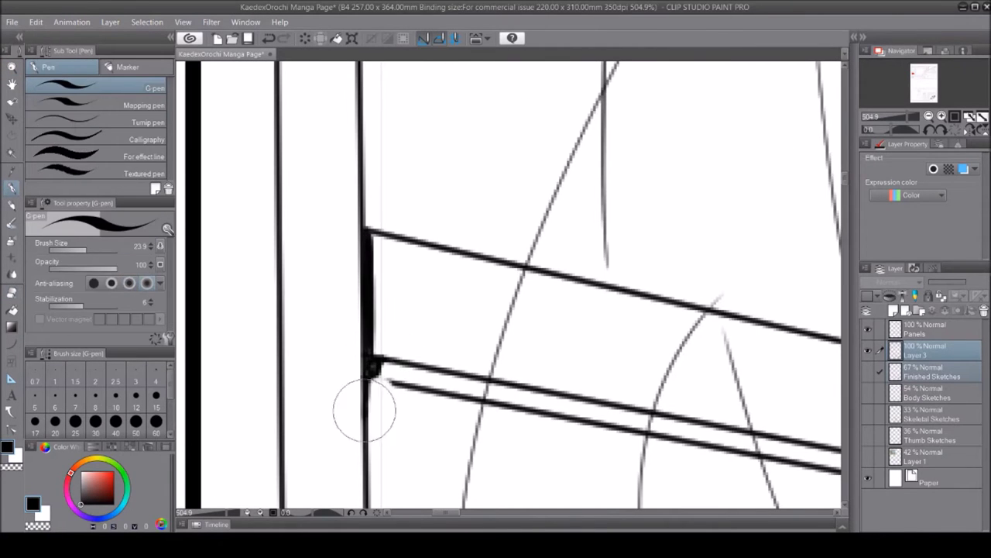
mouse_move(360, 322)
left_mouse_down()
mouse_move(842, 233)
mouse_move(394, 199)
left_mouse_up()
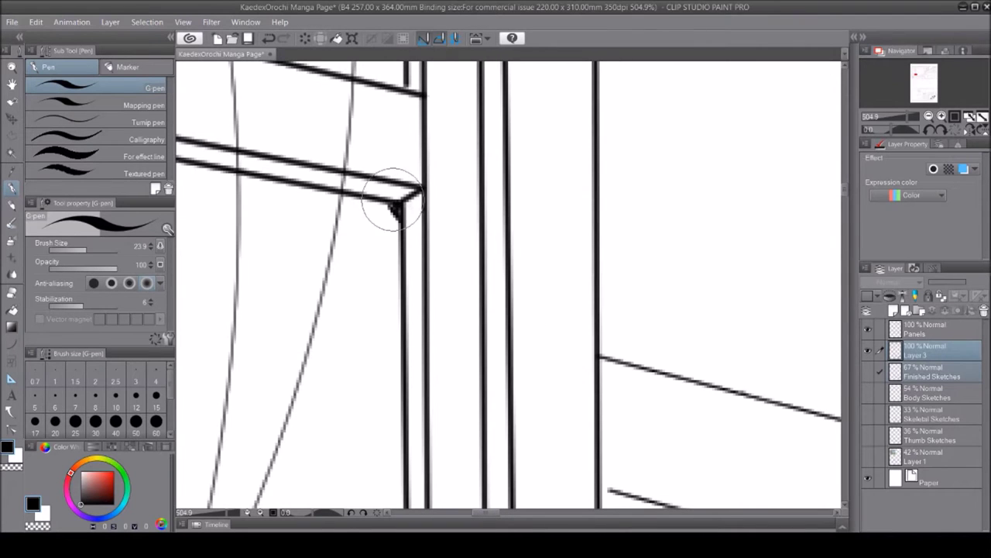
key("e")
scroll(381, 216, "down", 8)
scroll(382, 217, "up", 8)
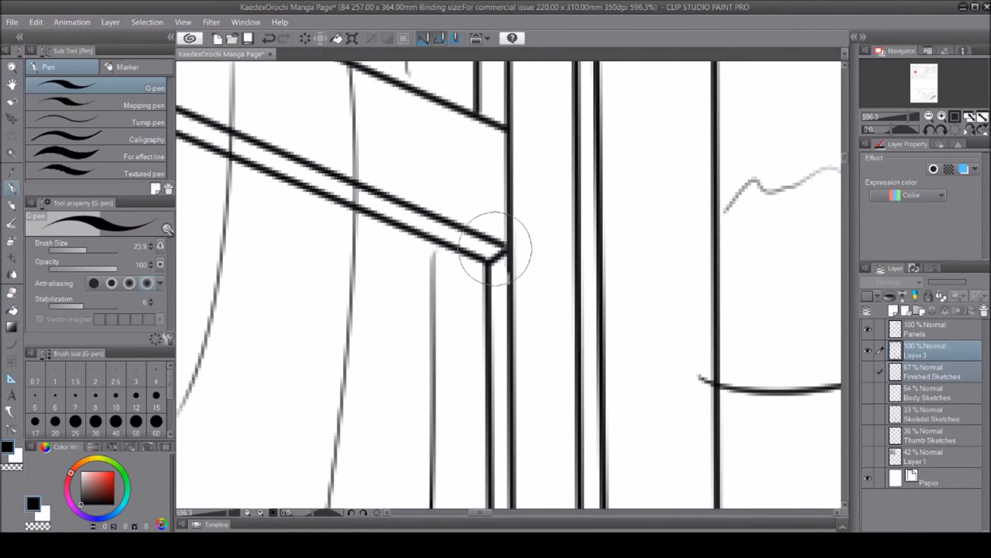
scroll(265, 226, "down", 10)
scroll(265, 226, "up", 10)
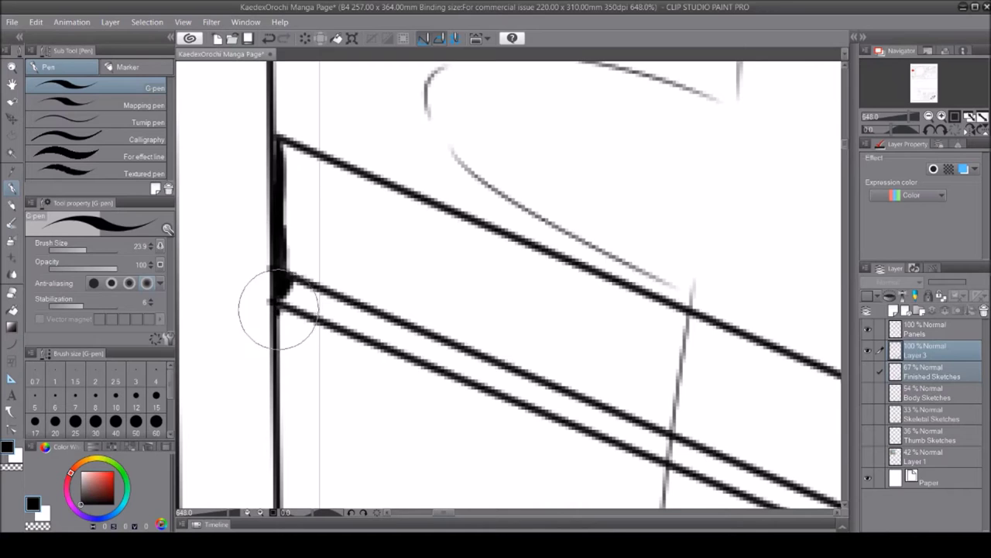
scroll(562, 243, "down", 10)
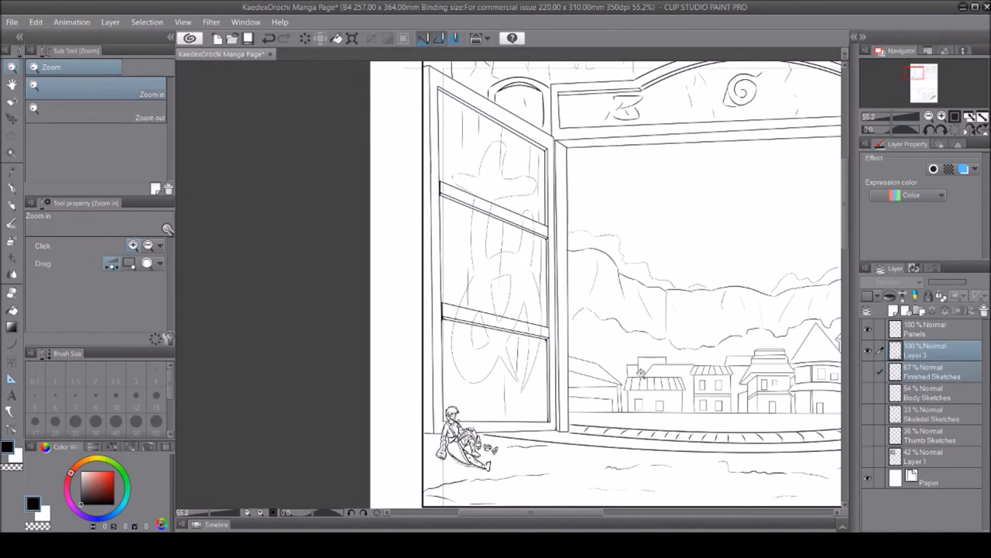
Blacken the inner corners of the carved sign beam and the small arch above the window
scroll(571, 134, "up", 10)
scroll(846, 134, "up", 2)
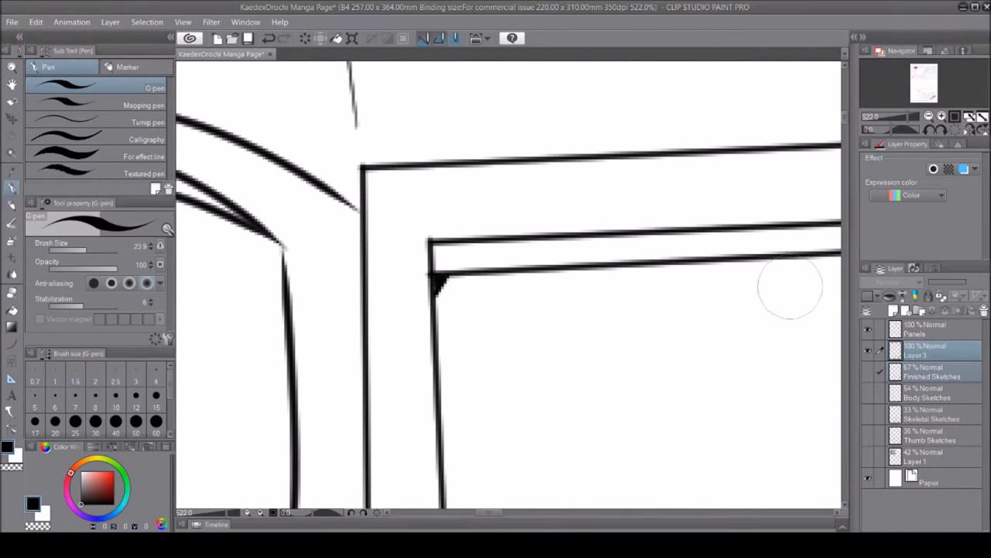
scroll(262, 117, "down", 8)
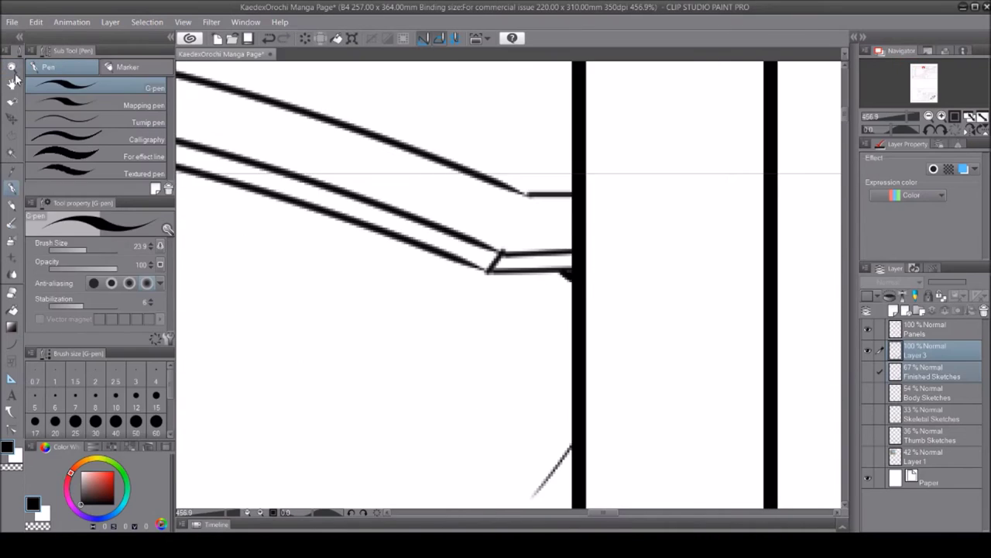
scroll(399, 213, "up", 10)
scroll(400, 214, "right", 5)
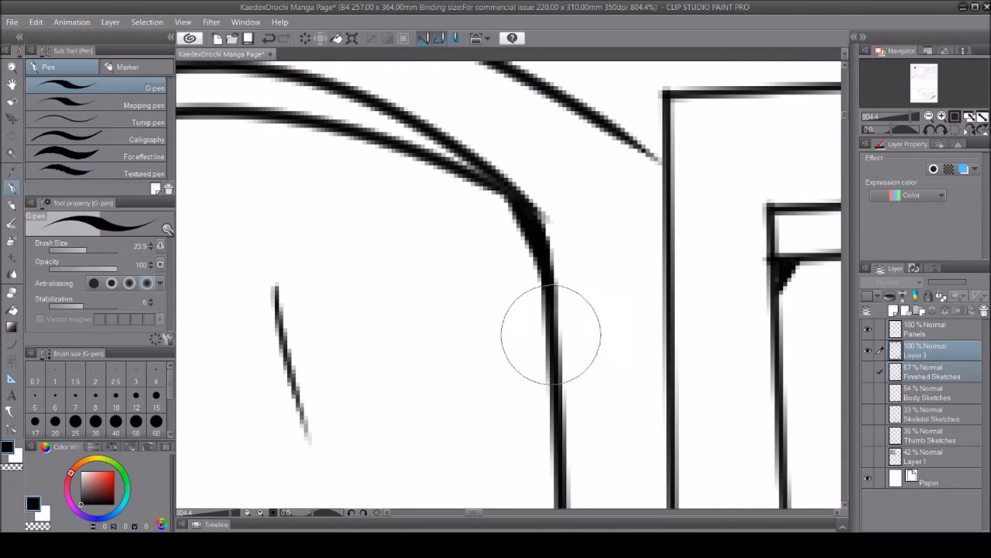
scroll(544, 319, "down", 8)
scroll(398, 343, "up", 10)
Add black weight to the lower corners of the shutter and window frame behind the seated figure
mouse_move(398, 343)
left_mouse_down()
mouse_move(436, 299)
mouse_move(471, 311)
left_mouse_up()
scroll(471, 311, "down", 8)
scroll(684, 271, "up", 8)
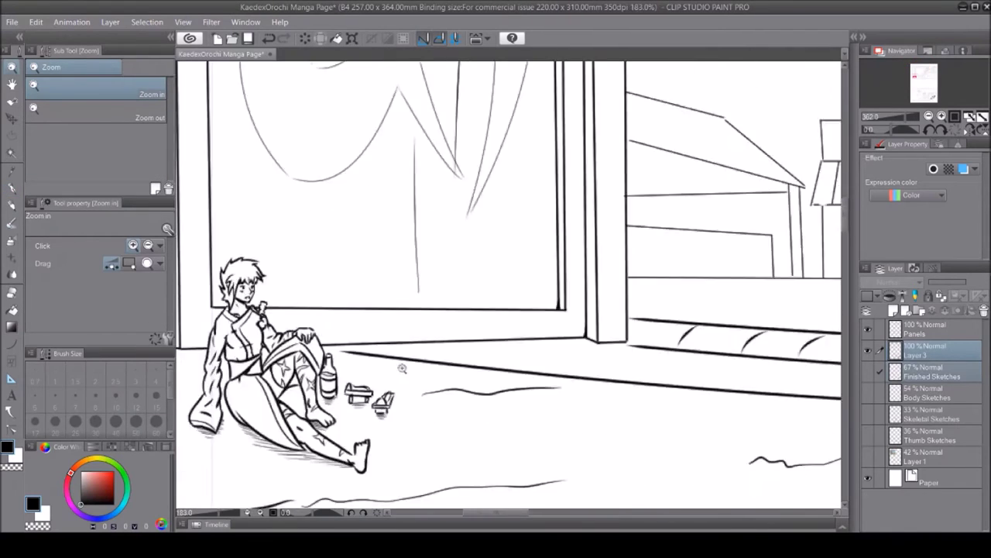
scroll(476, 374, "right", 2)
scroll(307, 344, "down", 4)
left_click_drag(307, 343, 333, 364)
scroll(465, 310, "down", 8)
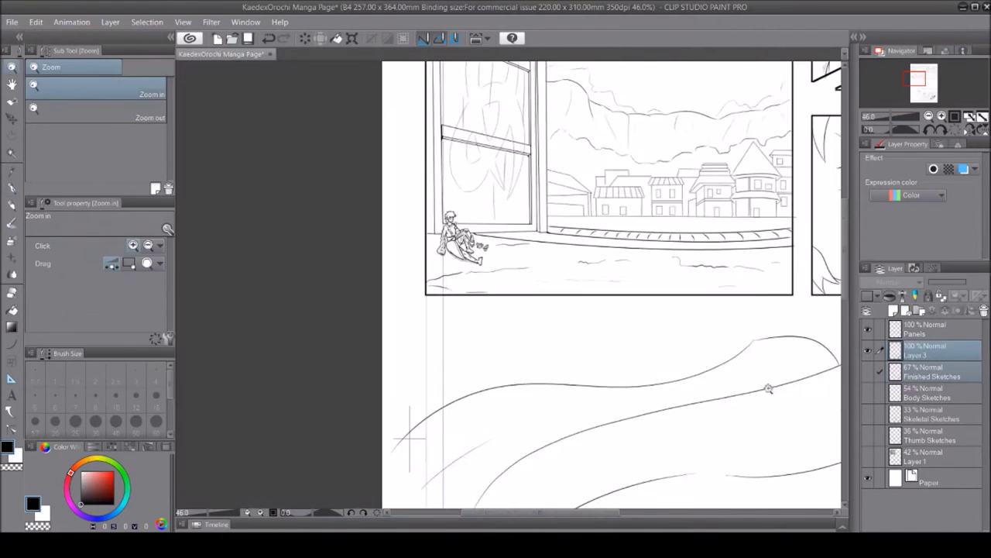
Add black weight to the tips and junctions of the frightened character's fringe with the G-pen, trimming stray edges with the Hard eraser
scroll(428, 210, "up", 8)
key("p")
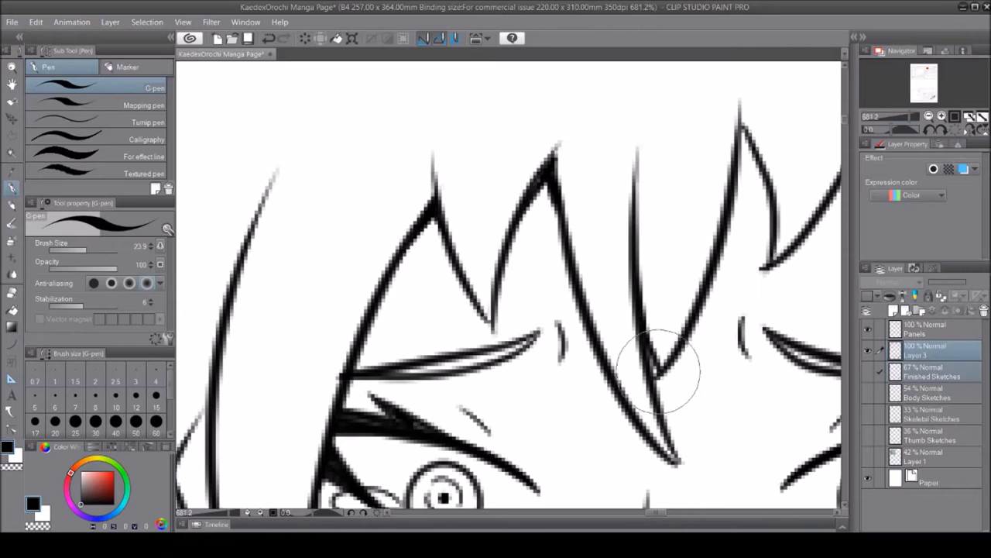
mouse_move(596, 287)
left_mouse_down()
mouse_move(651, 187)
mouse_move(659, 161)
left_mouse_up()
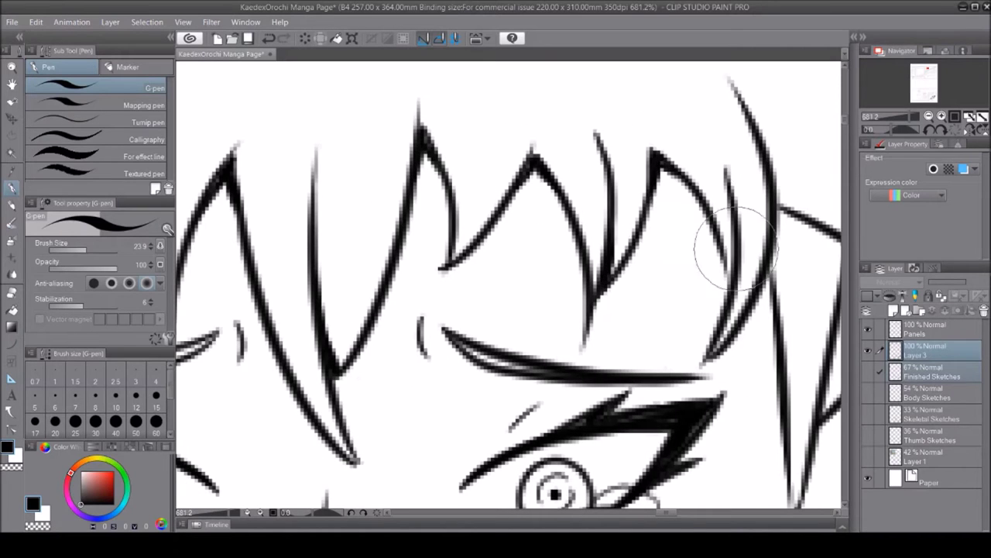
left_click(12, 293)
left_click_drag(780, 267, 789, 274)
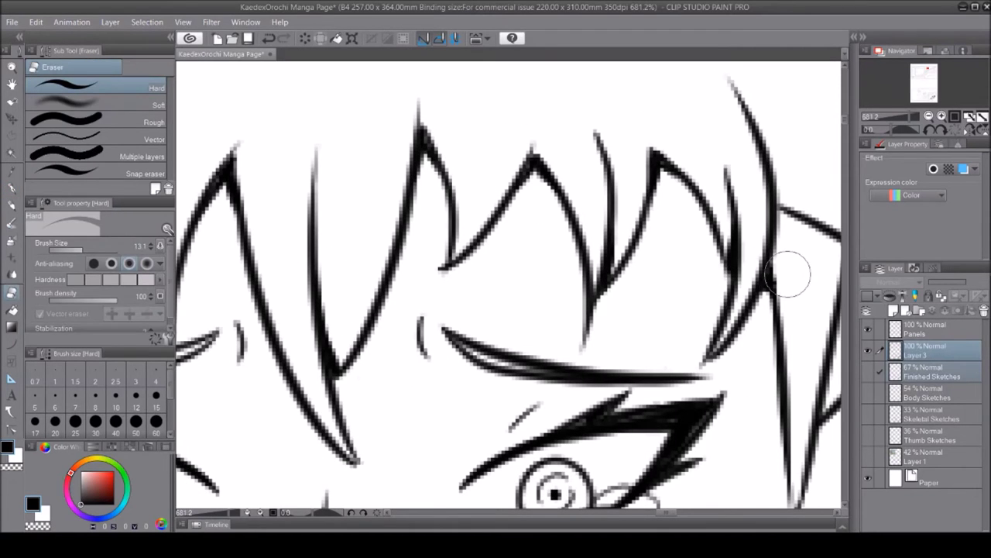
key("p")
scroll(789, 274, "down", 2)
scroll(428, 276, "up", 2)
left_click_drag(321, 146, 345, 100)
scroll(425, 274, "down", 3)
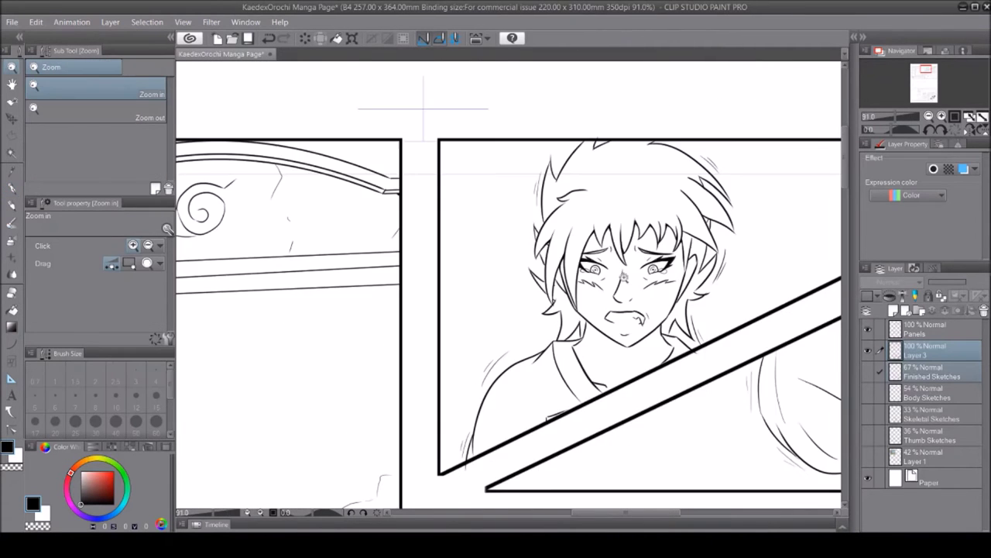
Thicken the hair junction at the temple where the slanted side strand branches off beside the eye
scroll(524, 259, "up", 5)
left_click_drag(741, 276, 484, 148)
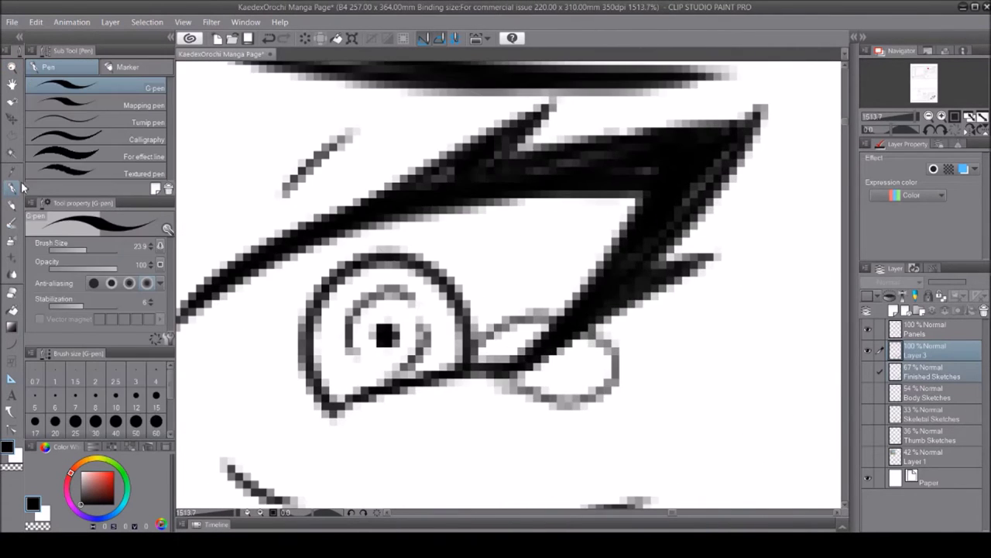
key("slash")
scroll(415, 135, "down", 3)
scroll(380, 206, "up", 4)
key("e")
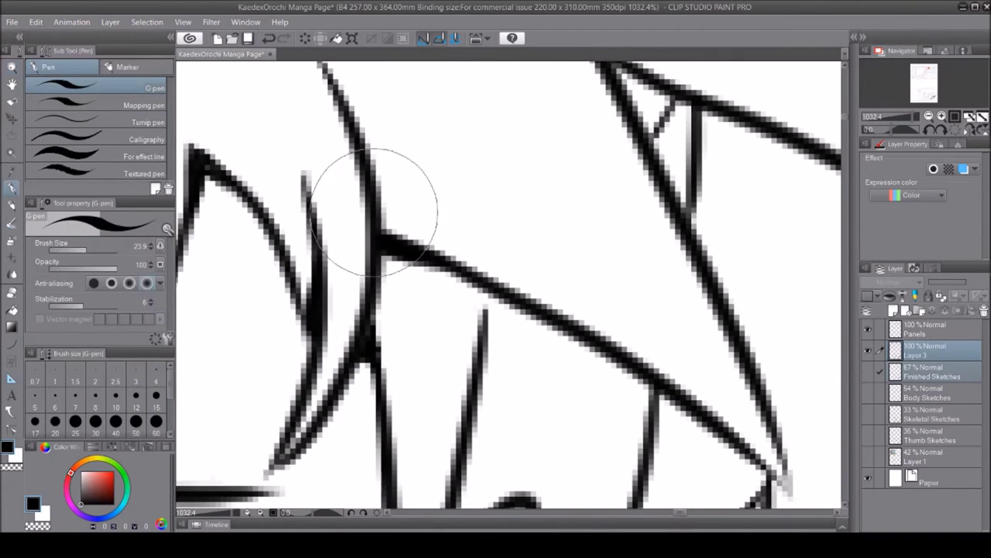
scroll(527, 299, "down", 2)
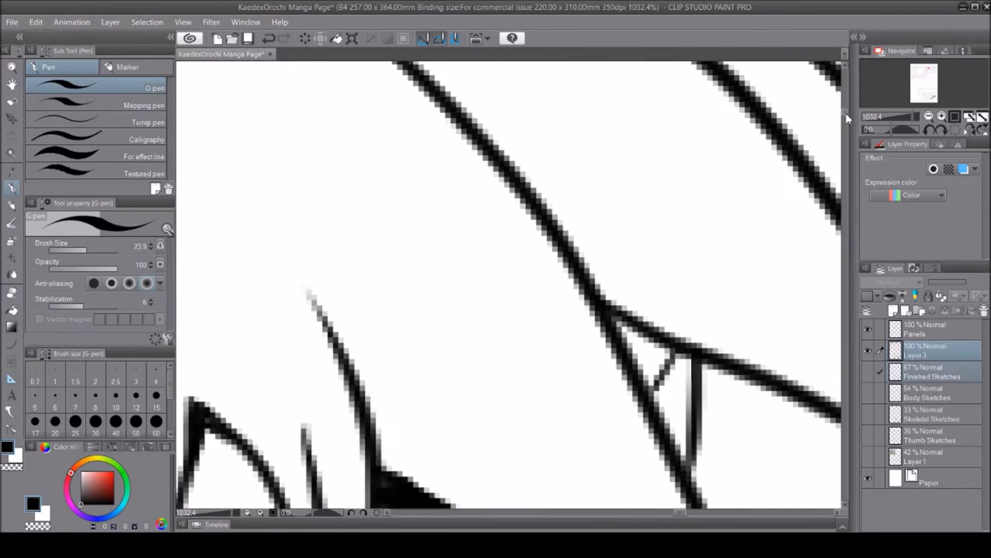
Blacken the inner corners of the hair spikes at the crown and where the hair meets the upper panel border
key("slash")
key("p")
scroll(516, 222, "up", 5)
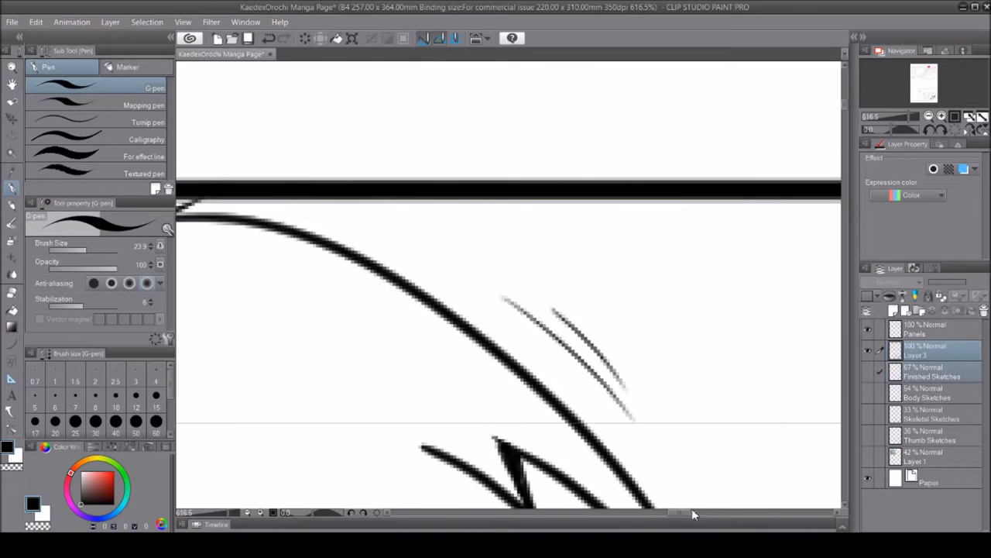
left_click_drag(387, 203, 303, 222)
Add black weight to the notch of the upper hair tuft and the small curled lock below it
scroll(303, 221, "down", 5)
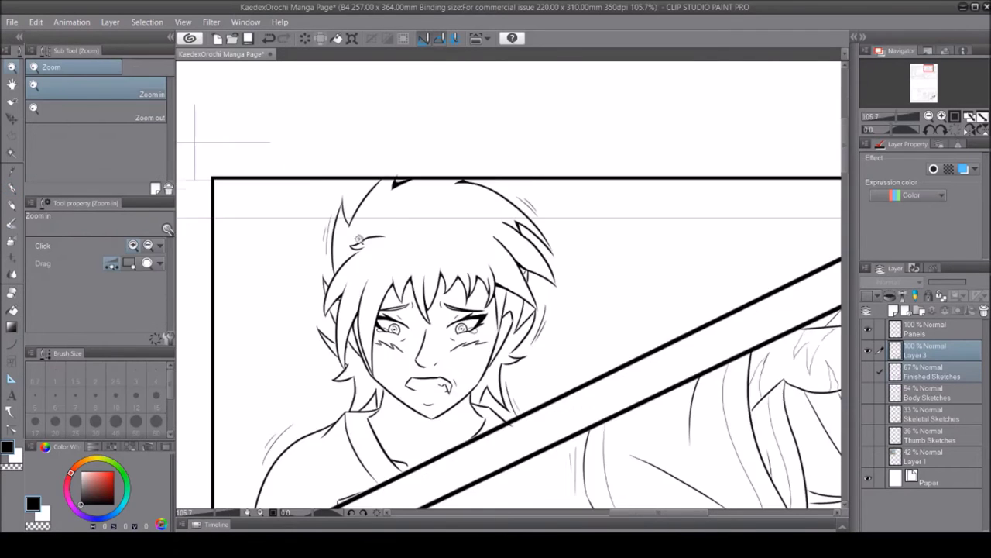
scroll(199, 147, "up", 5)
key("e")
key("p")
left_click_drag(443, 389, 426, 399)
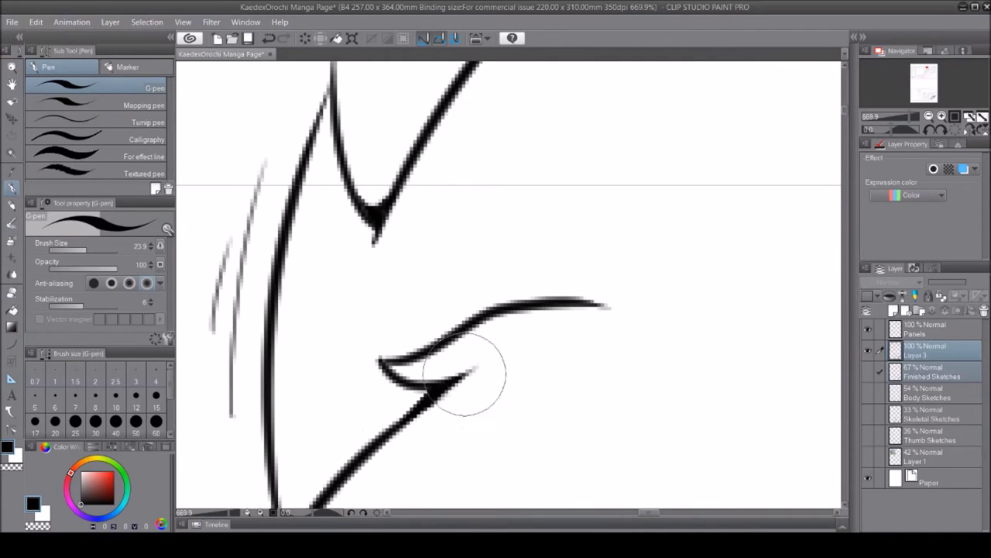
key("slash")
scroll(591, 302, "down", 5)
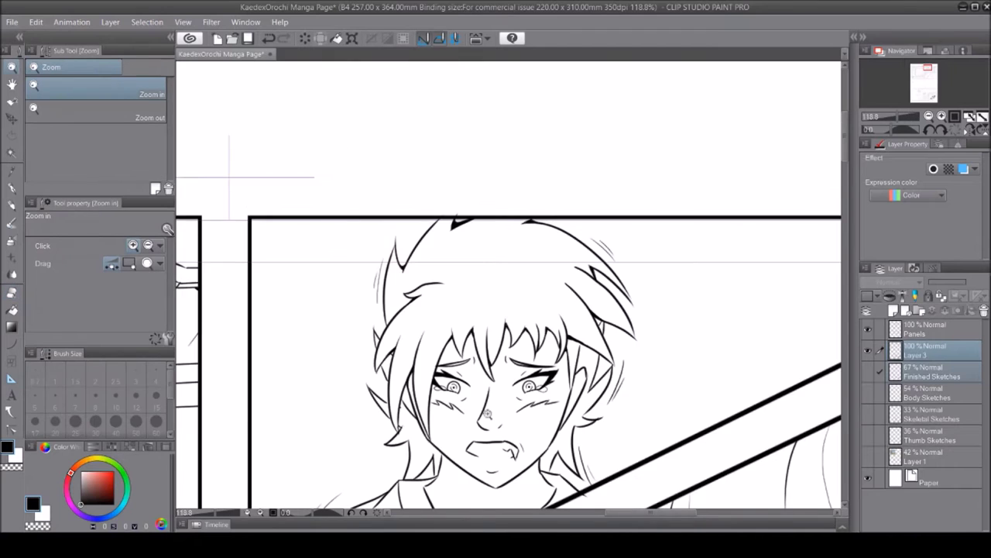
Thicken the line junctions of the hair strands around the ear and the long strand coming from the crown
scroll(495, 375, "up", 5)
key("p")
left_click_drag(590, 364, 542, 449)
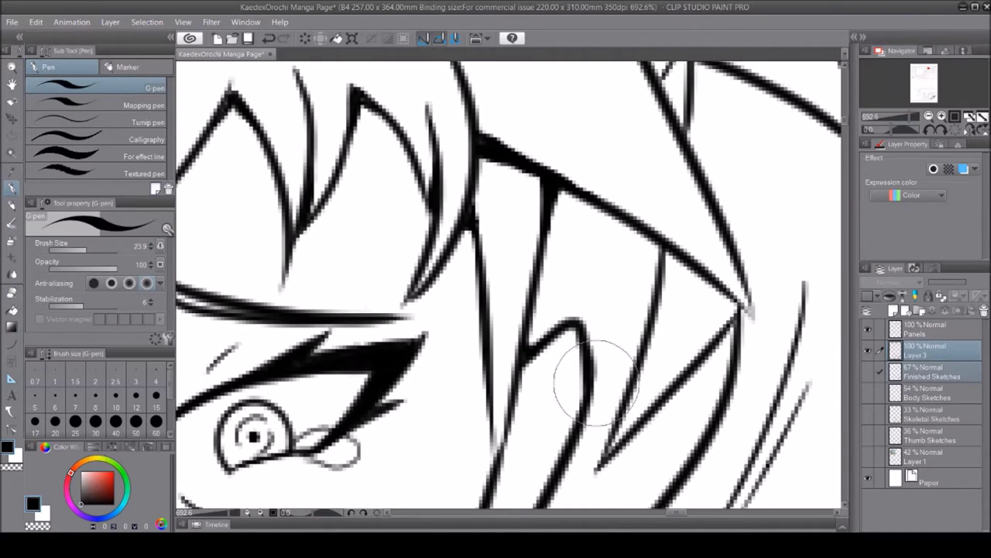
scroll(472, 376, "down", 3)
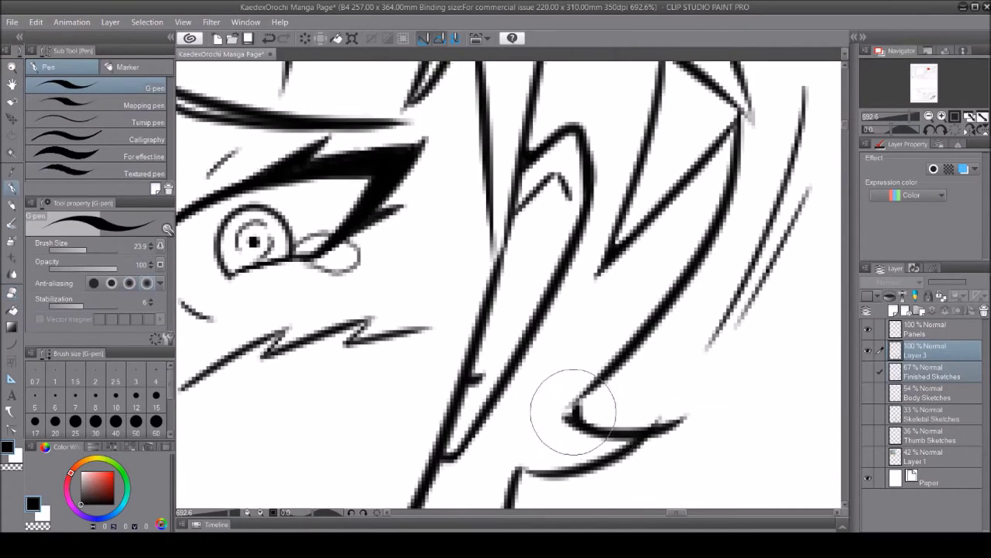
key("e")
scroll(692, 270, "down", 3)
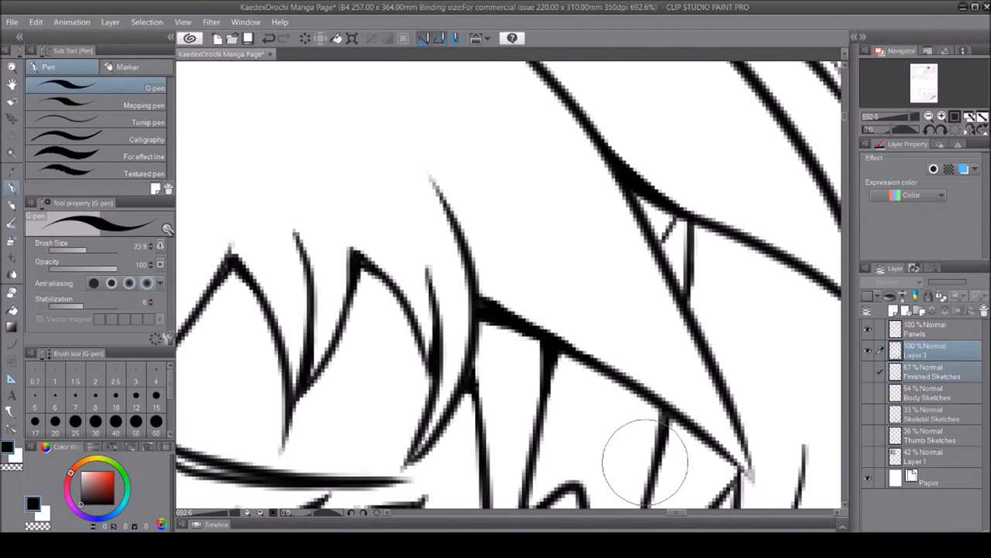
scroll(642, 454, "down", 5)
Add weight to the flicked hair tips below the ear and the hair spike standing behind the collar
scroll(548, 337, "up", 6)
left_click(12, 186)
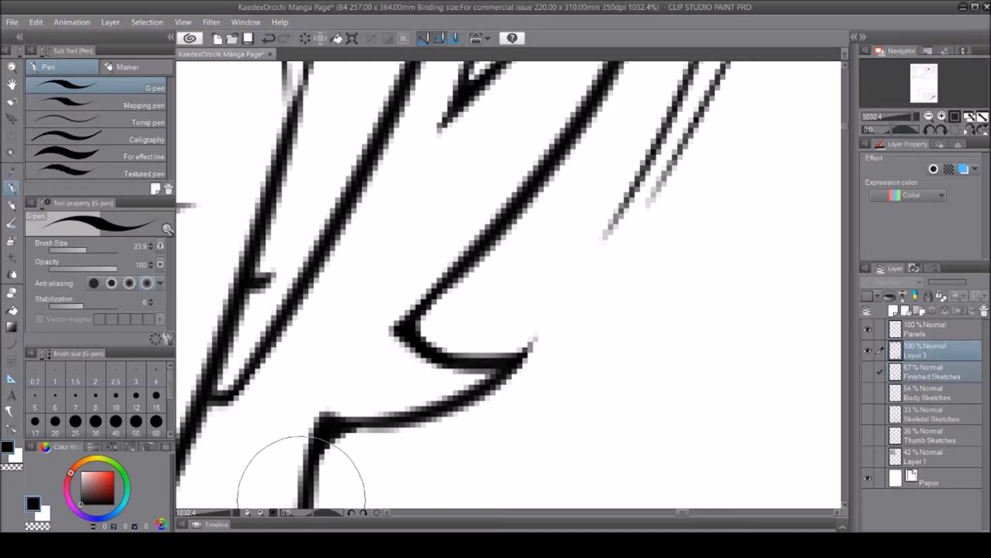
key("e")
left_click_drag(359, 426, 487, 360)
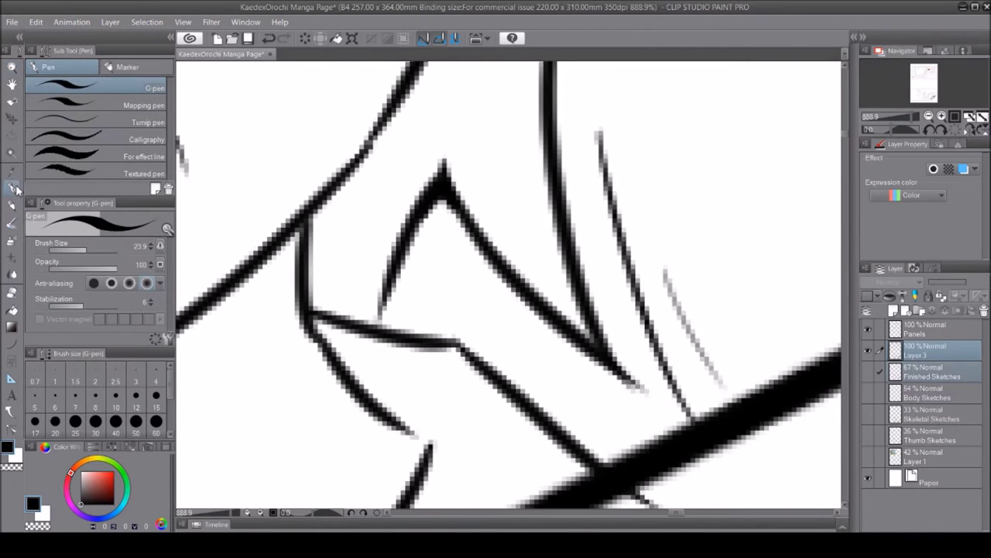
mouse_move(422, 221)
left_mouse_down()
mouse_move(394, 266)
mouse_move(375, 326)
left_mouse_up()
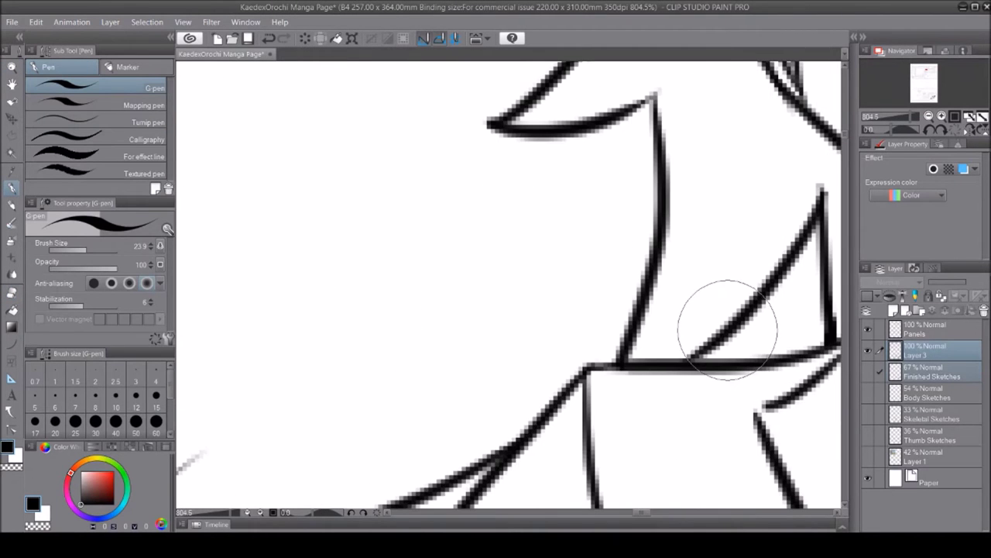
Thicken where the opposite neck hair meets the shoulder line and darken the corner of its flicked lock
mouse_move(713, 321)
left_mouse_down()
mouse_move(708, 343)
mouse_move(624, 378)
left_mouse_up()
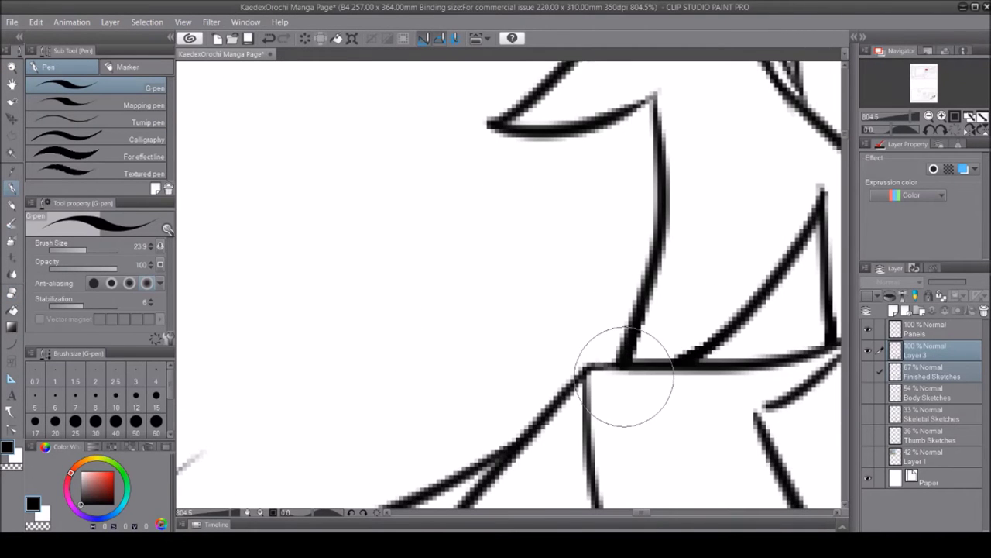
scroll(849, 134, "up", 3)
key("e")
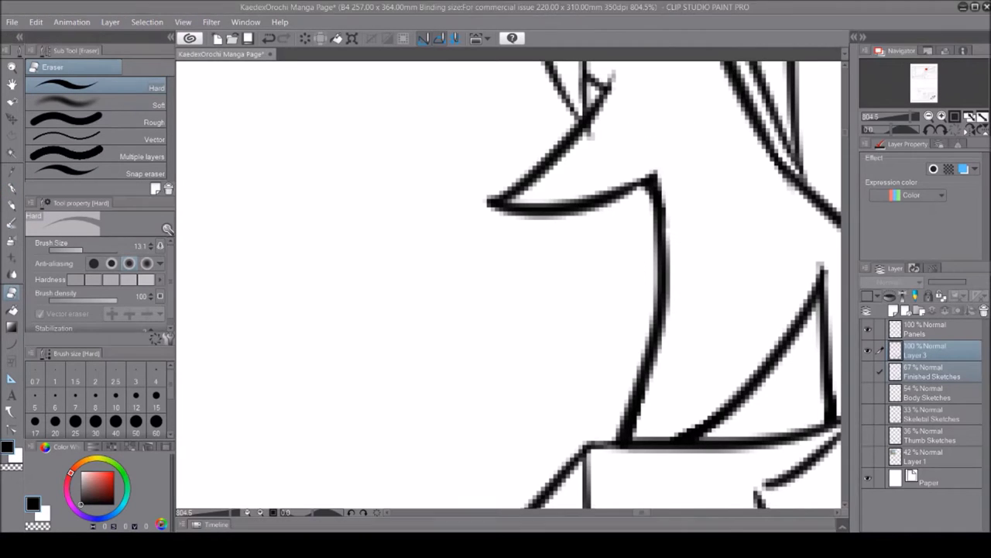
key("p")
left_click_drag(658, 221, 645, 186)
Fill the narrow junctions between the overlapping hair strands along that side of the face with black
scroll(656, 295, "up", 5)
left_click_drag(608, 412, 590, 424)
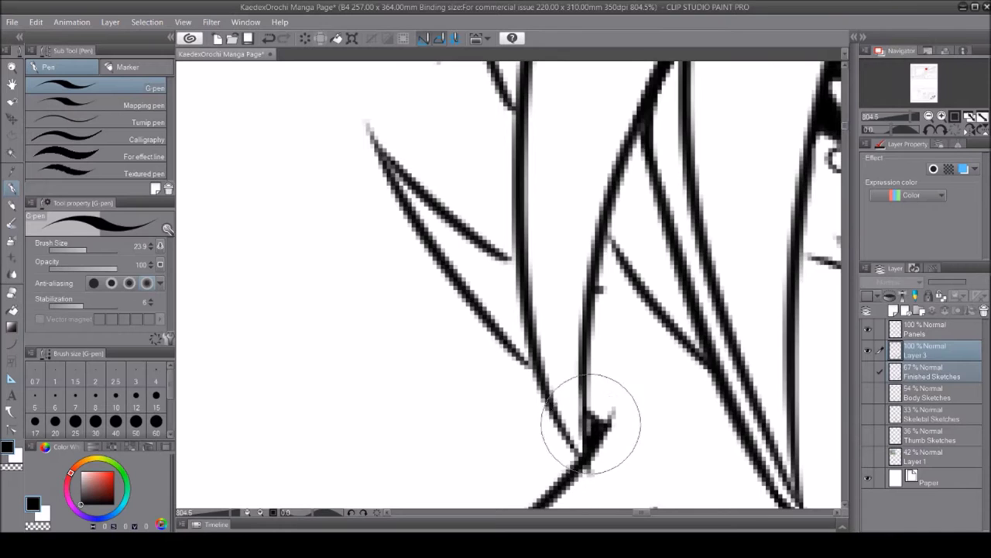
left_click_drag(616, 258, 605, 288)
scroll(815, 128, "up", 4)
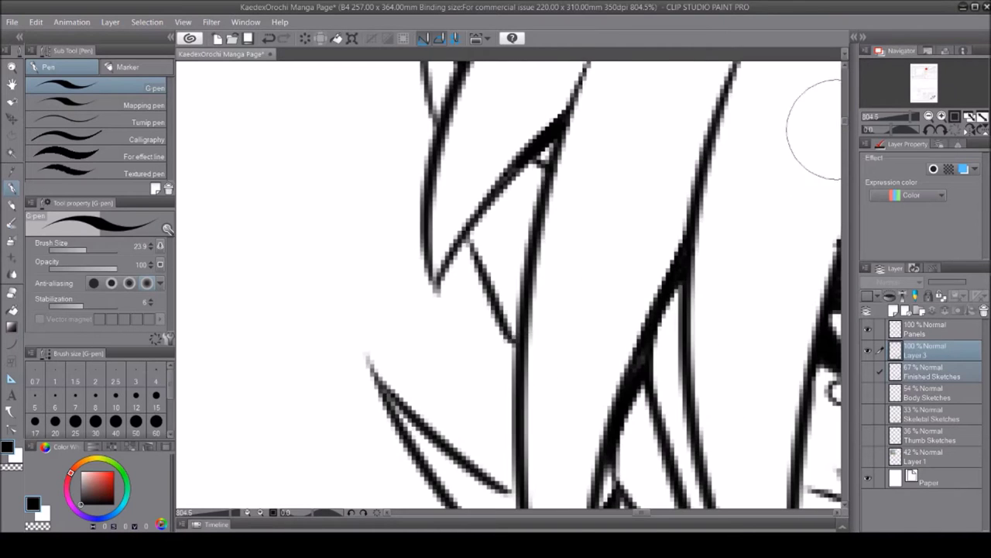
Darken the collar corner beside the neck and hatch a shadow beneath the jawline with the G-pen
scroll(519, 360, "down", 5)
scroll(752, 475, "up", 6)
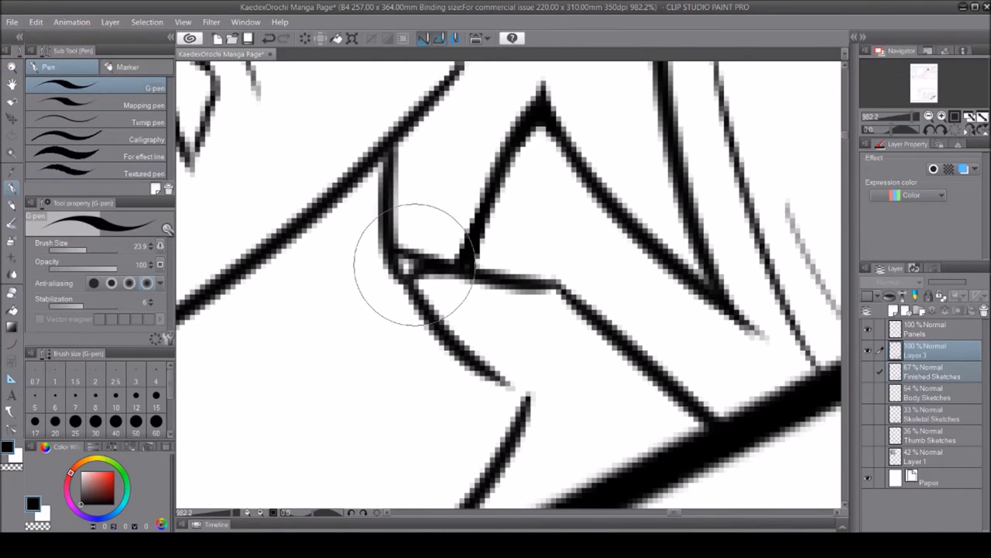
scroll(526, 403, "down", 5)
mouse_move(534, 217)
left_mouse_down()
mouse_move(517, 263)
mouse_move(465, 333)
left_mouse_up()
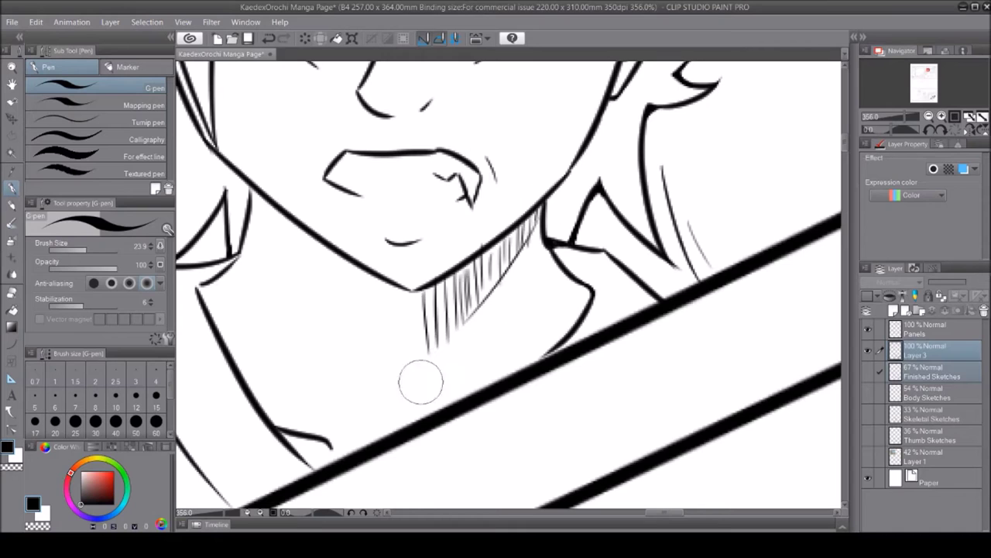
left_click_drag(372, 279, 381, 317)
scroll(337, 196, "down", 4)
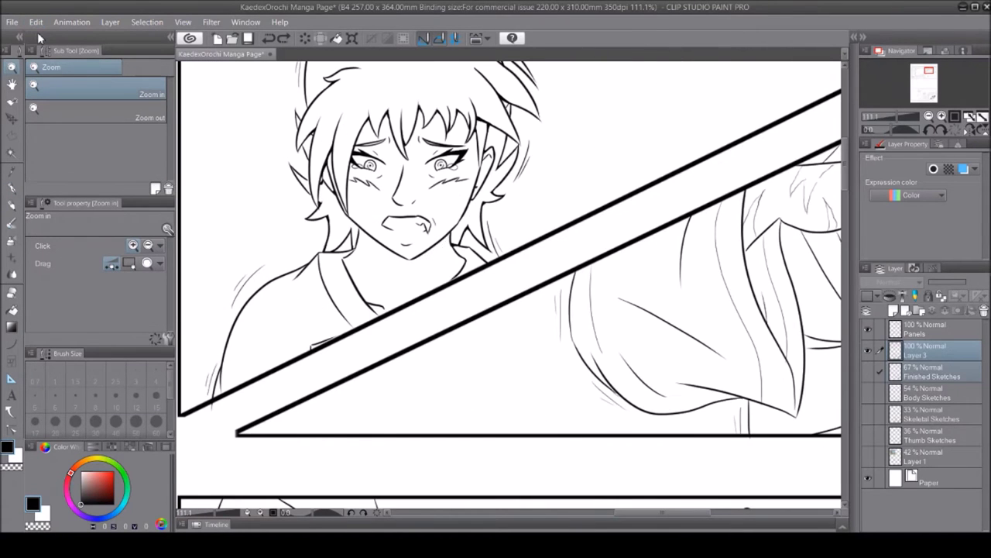
Thicken the collar line where it meets the diagonal panel border and blacken the fang in the open mouth
scroll(379, 240, "up", 3)
left_click(14, 184)
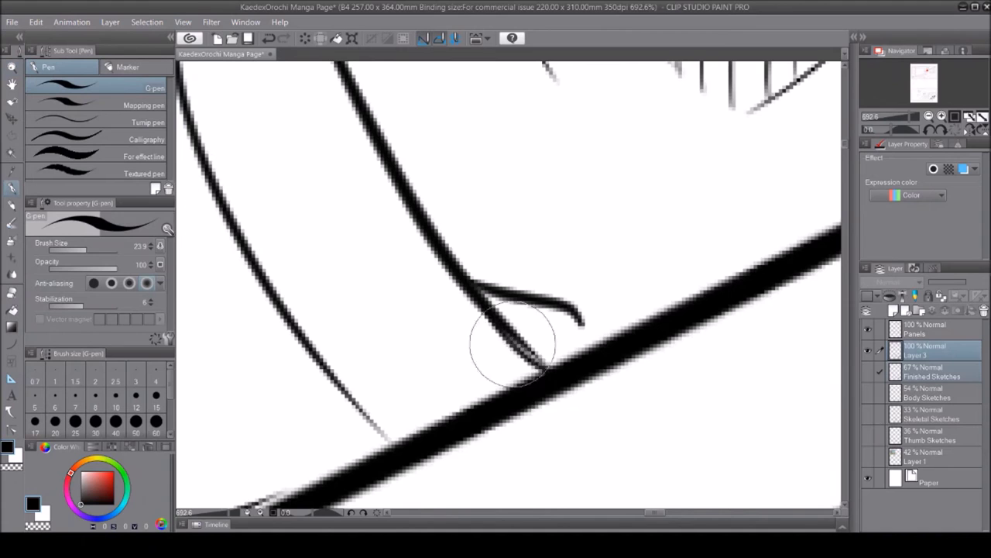
mouse_move(512, 344)
left_mouse_down()
mouse_move(465, 283)
mouse_move(488, 338)
mouse_move(456, 302)
left_mouse_up()
key("e")
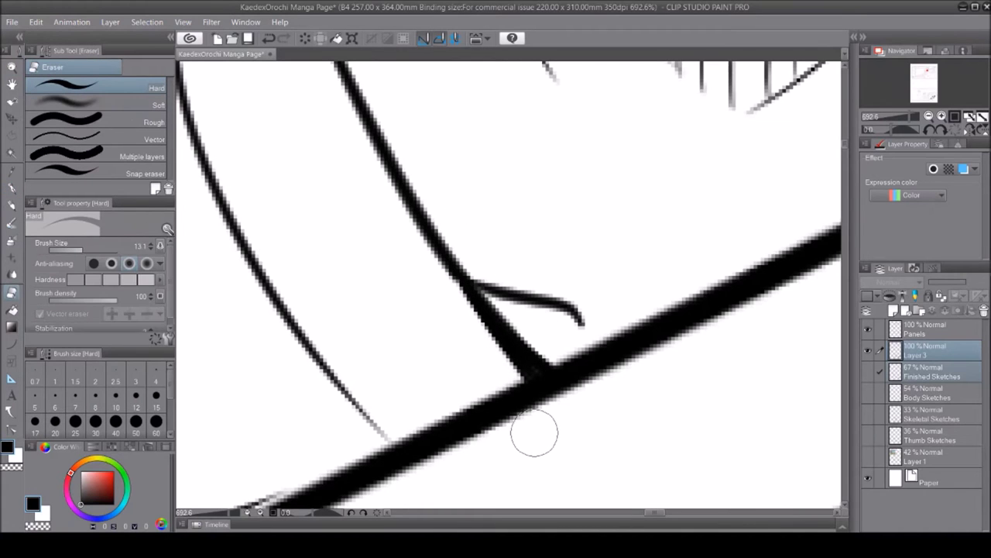
key("p")
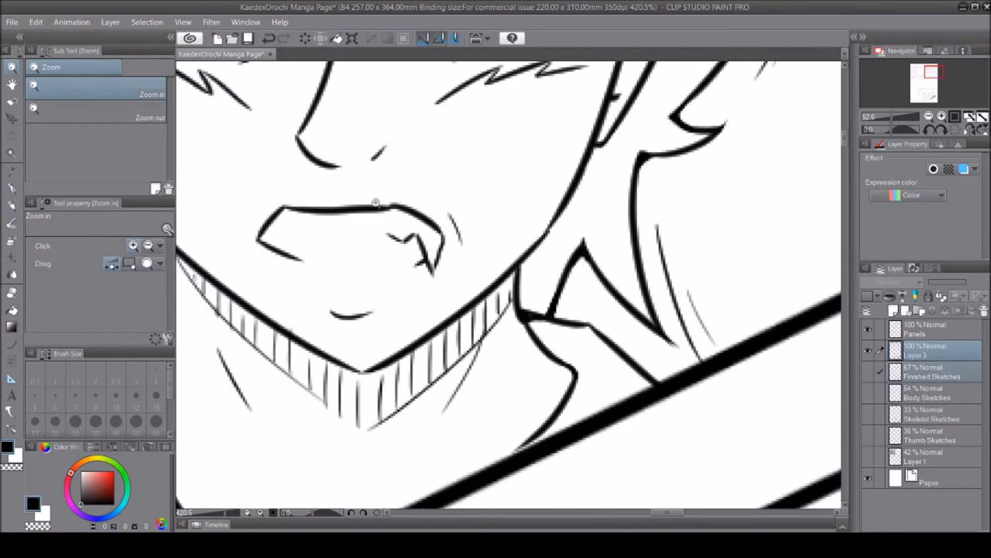
left_click_drag(659, 234, 654, 267)
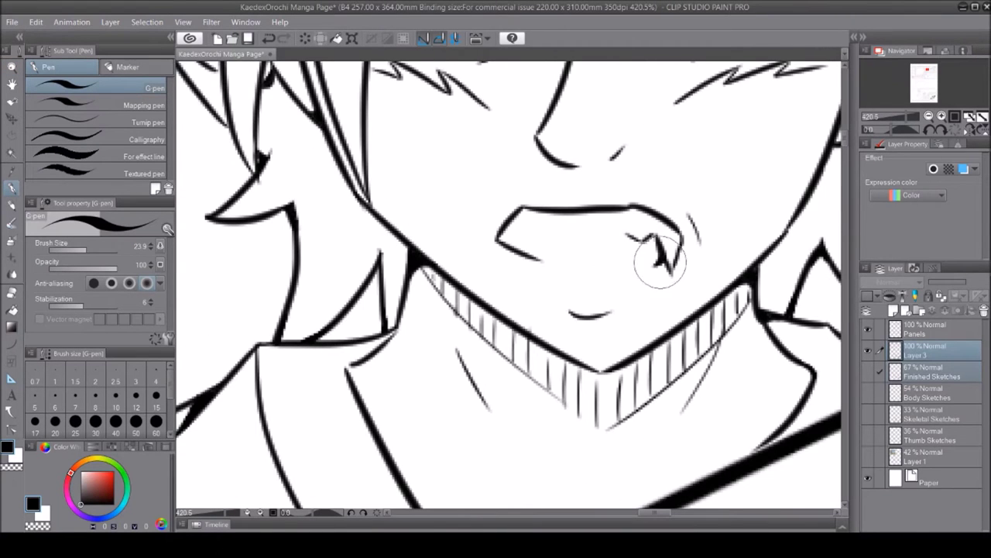
Join and thicken the converging outline strokes of the draped garment in the panel below the diagonal border
scroll(798, 290, "up", 5)
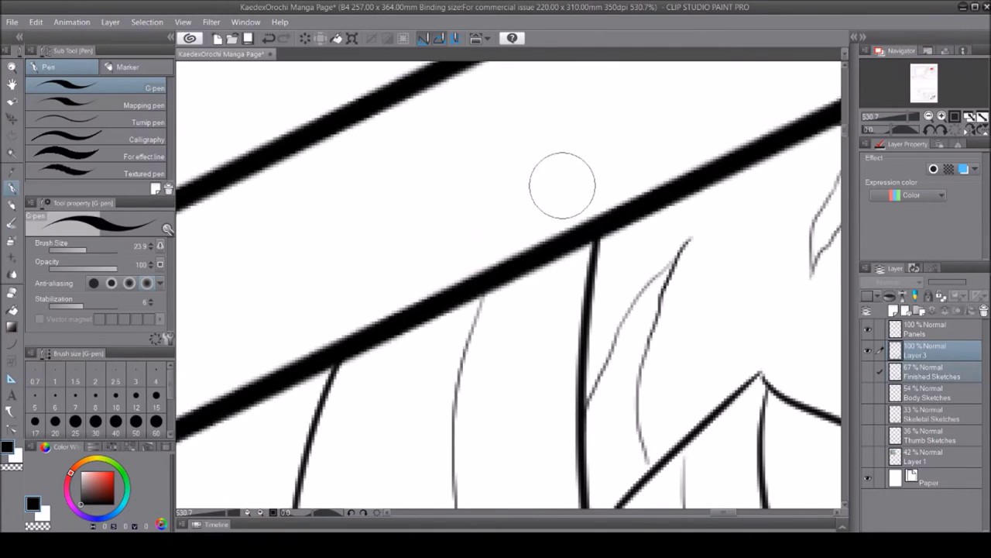
scroll(581, 371, "down", 3)
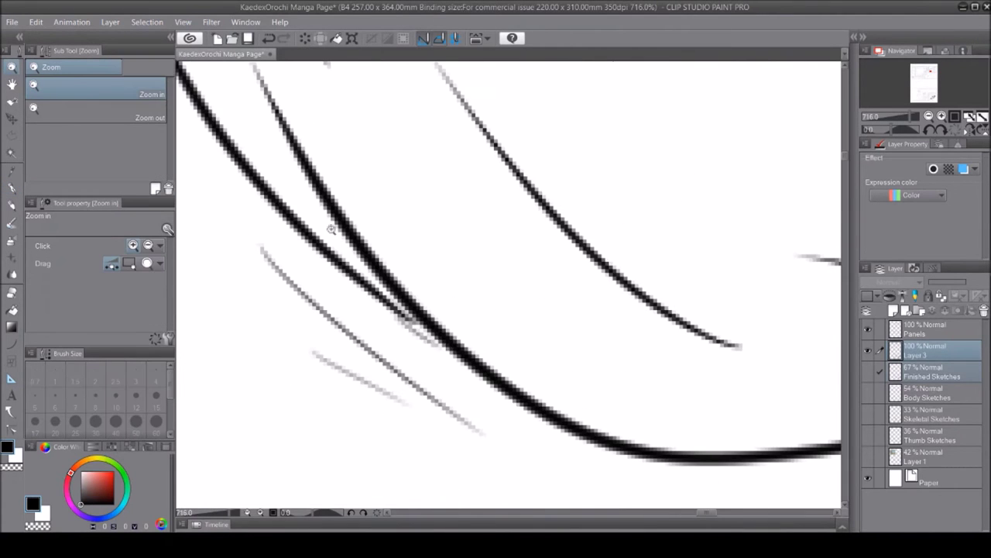
key("e")
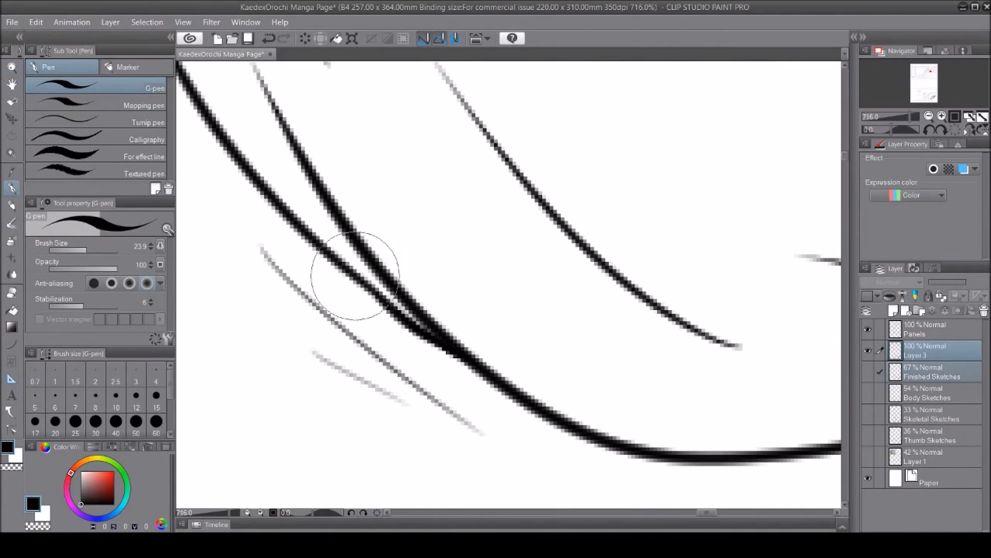
left_click(12, 187)
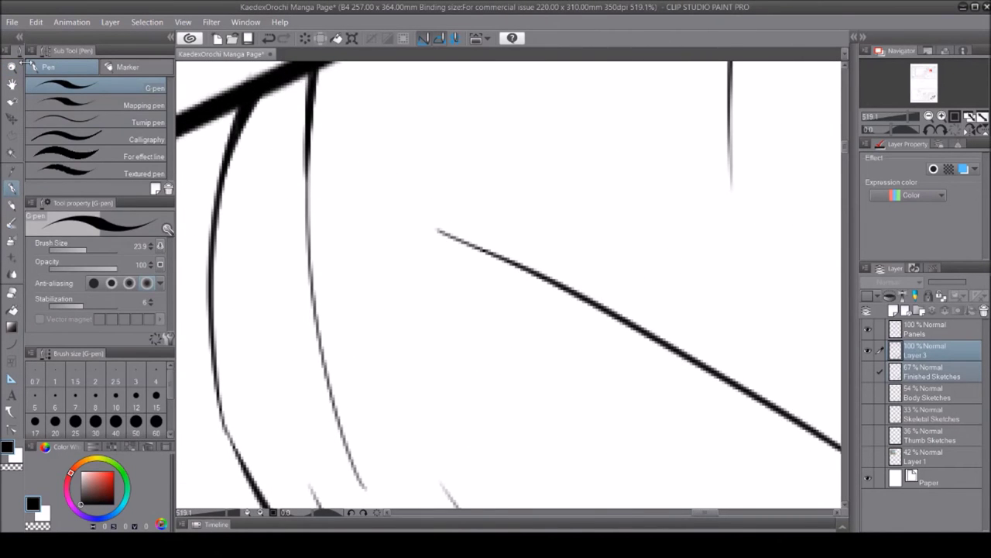
Darken the lower edge of the hatched band at the neckline and thicken the line junction beneath it with the G-pen
left_click(12, 65)
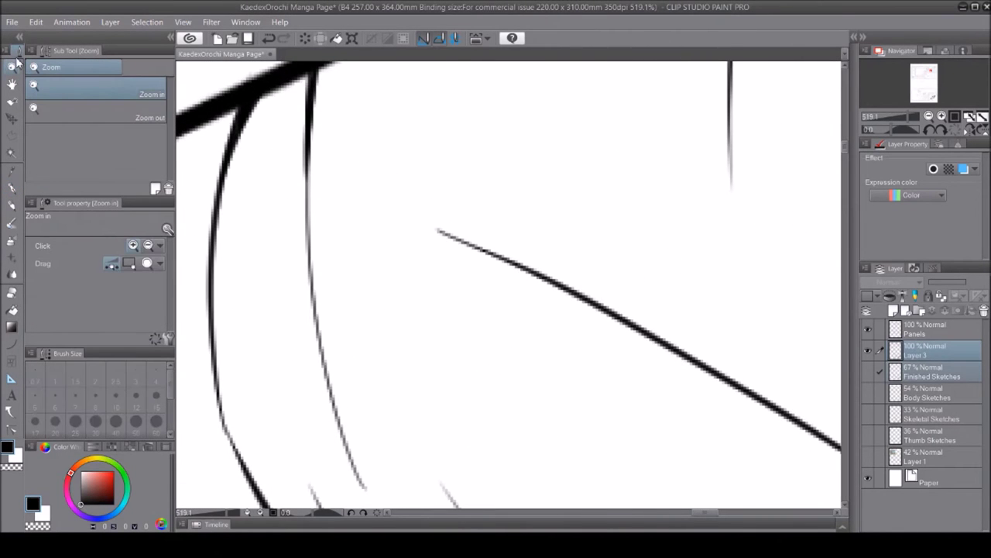
scroll(644, 295, "down", 10)
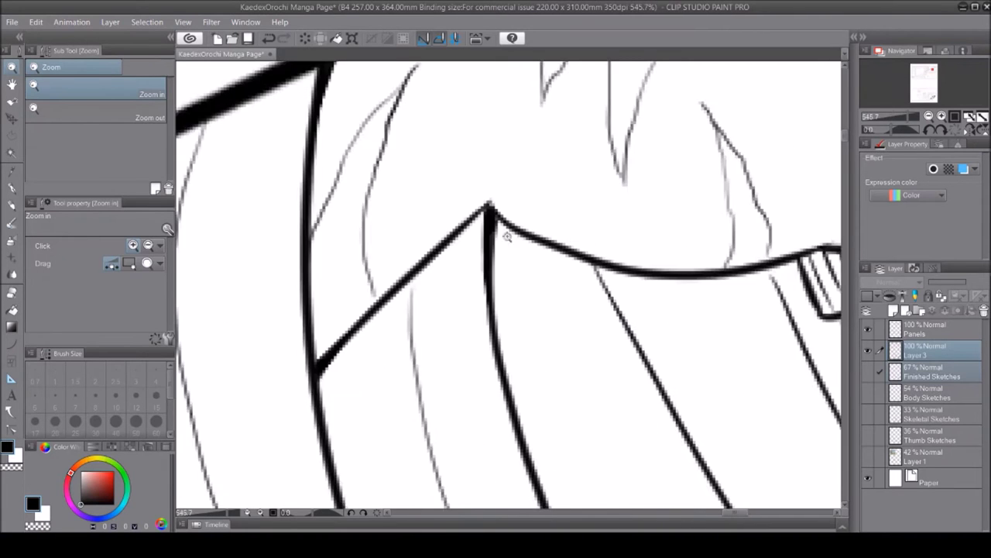
key("p")
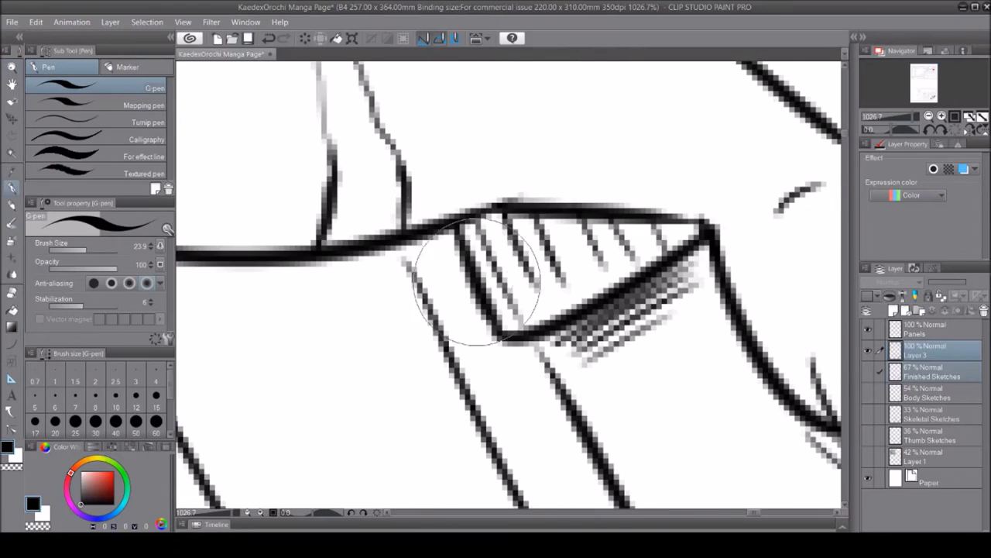
left_click_drag(701, 225, 508, 356)
mouse_move(542, 326)
left_mouse_down()
mouse_move(708, 221)
mouse_move(475, 188)
left_mouse_up()
key("space")
left_click_drag(594, 210, 560, 211)
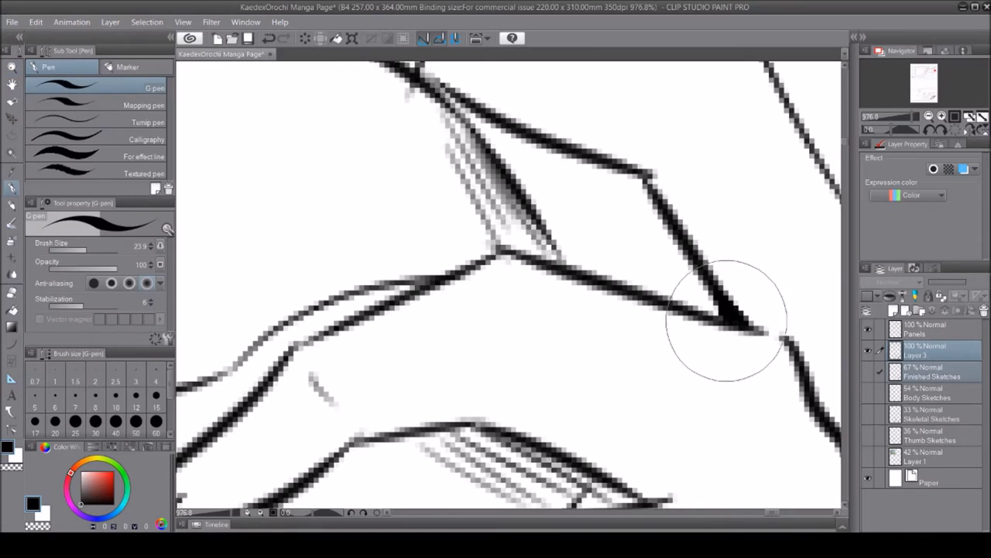
Thicken the corners of the pointed cloth shape and join the adjoining fold lines and rounded finger outlines
left_click_drag(460, 88, 531, 210)
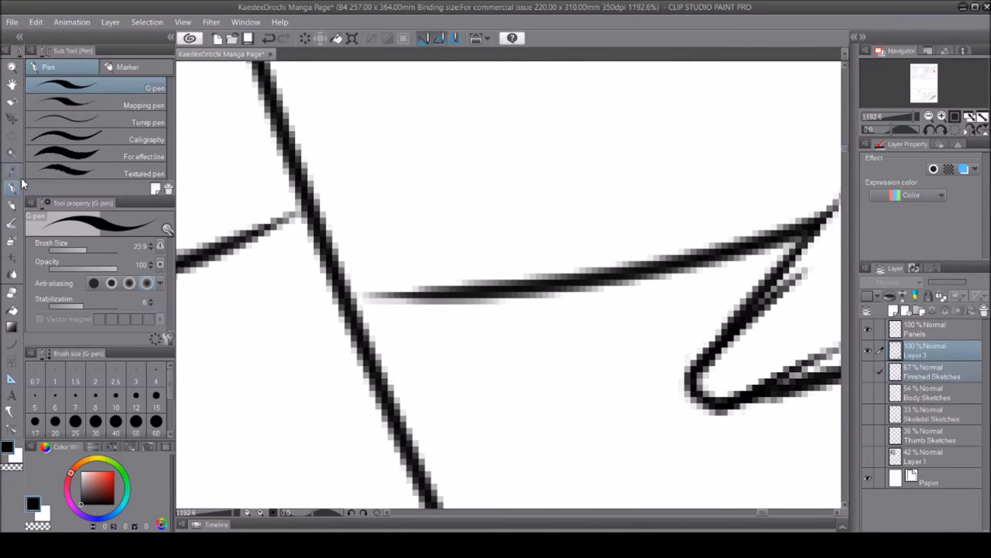
left_click_drag(370, 294, 338, 263)
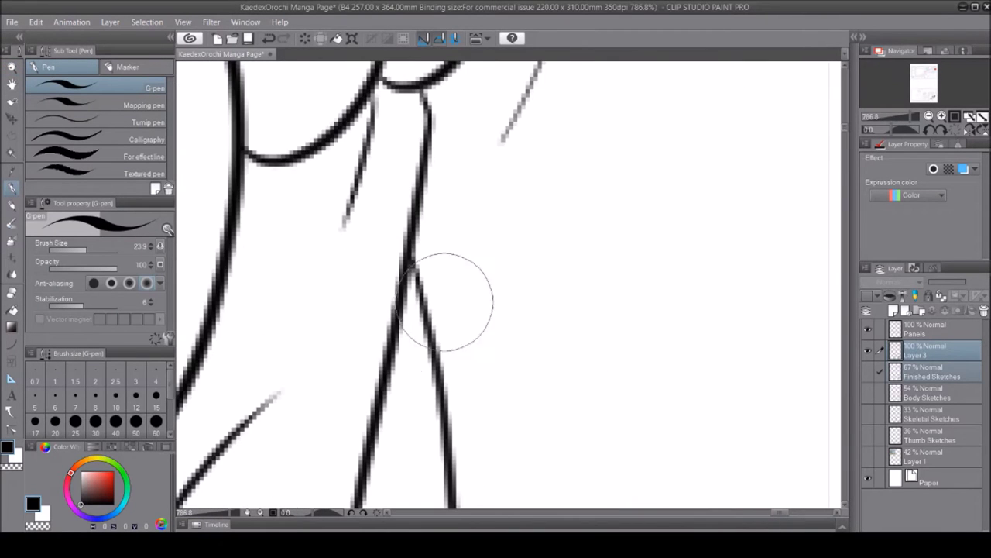
left_click_drag(442, 299, 406, 255)
mouse_move(422, 101)
left_mouse_down()
mouse_move(370, 104)
mouse_move(369, 130)
left_mouse_up()
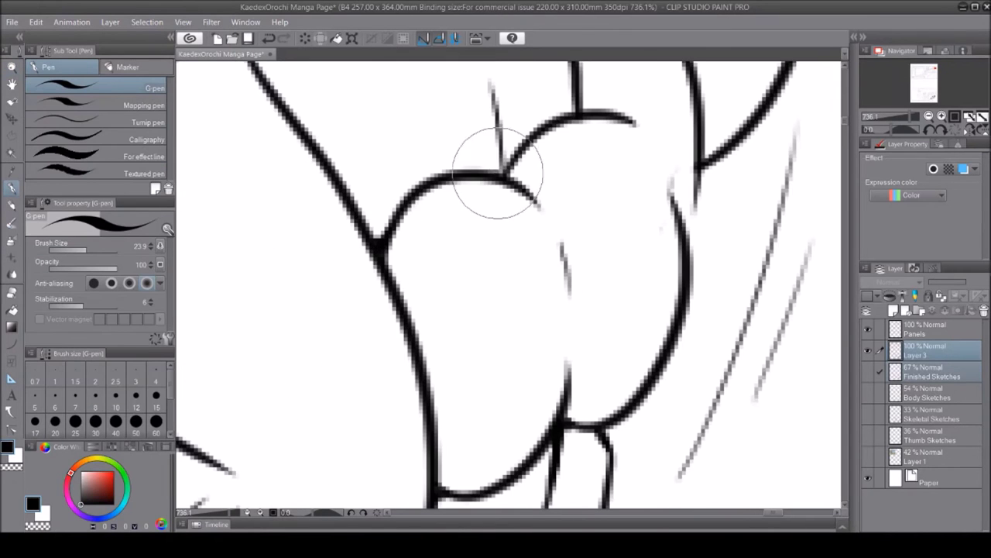
left_click_drag(496, 85, 503, 172)
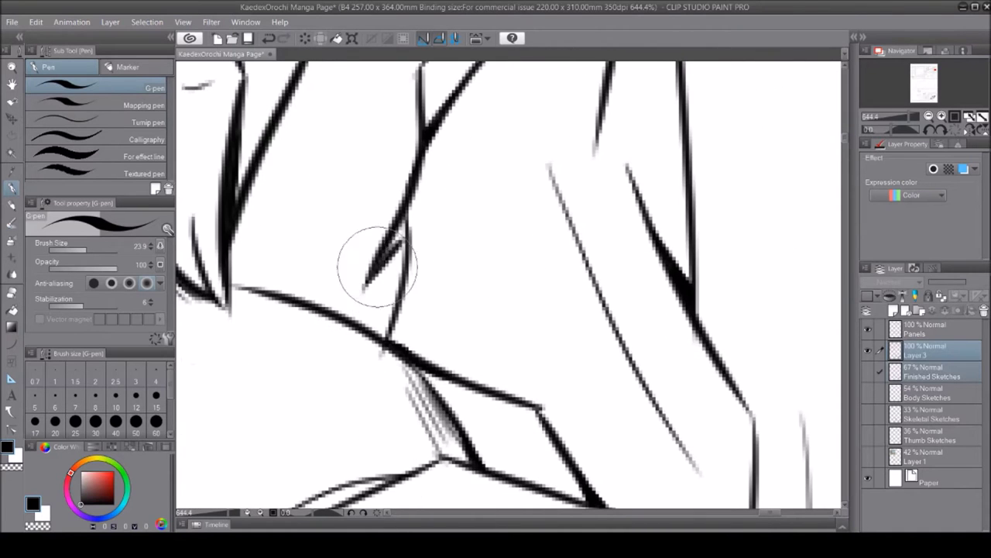
left_click_drag(407, 225, 397, 309)
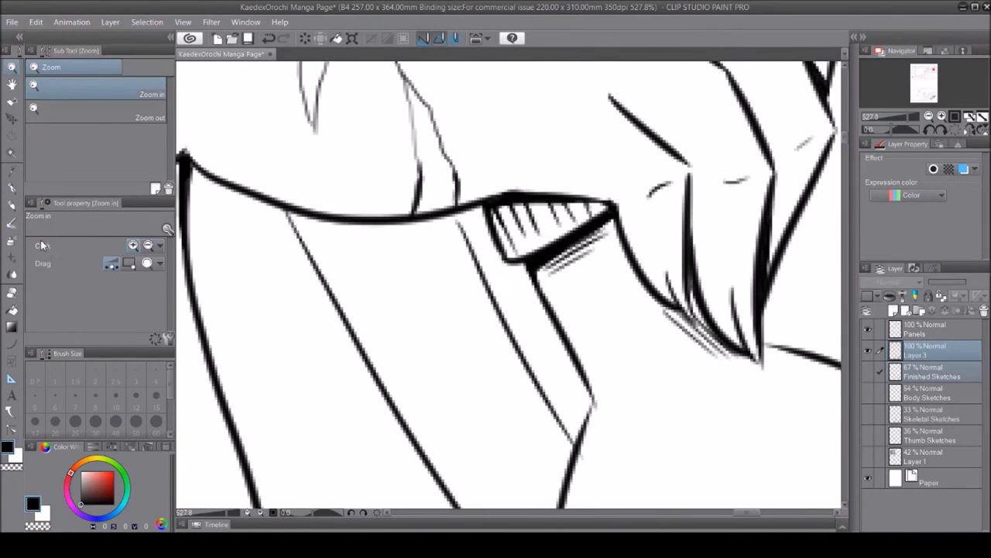
Thicken the fold line where it meets the neckline and blacken the corners of the curved waistband below
key("e")
mouse_move(268, 200)
left_mouse_down()
mouse_move(265, 210)
mouse_move(299, 221)
mouse_move(321, 265)
left_mouse_up()
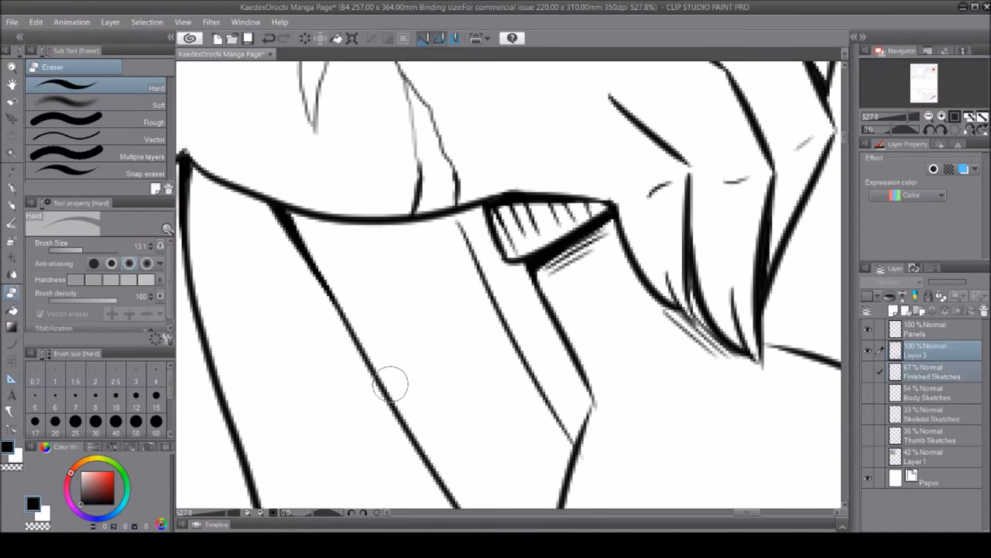
left_click(12, 187)
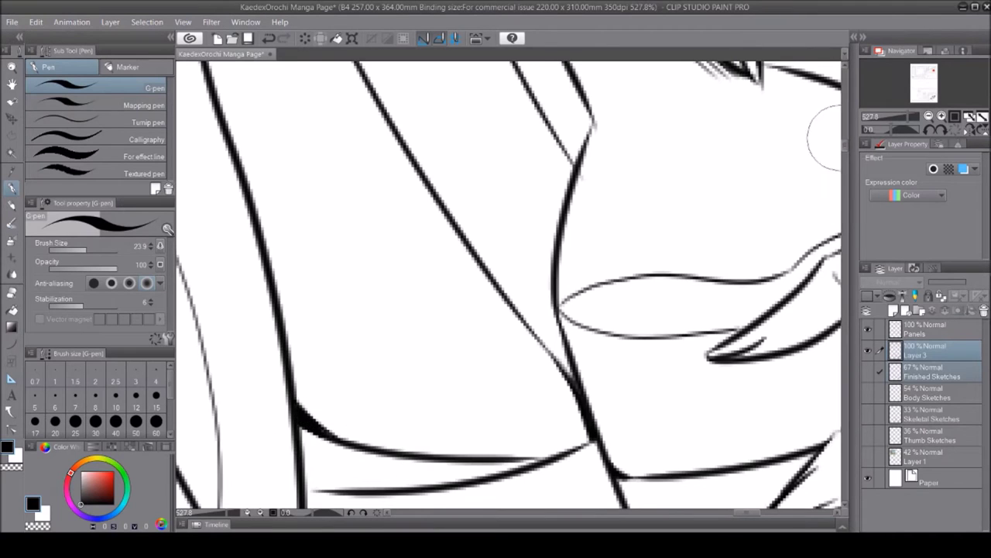
scroll(571, 243, "down", 3)
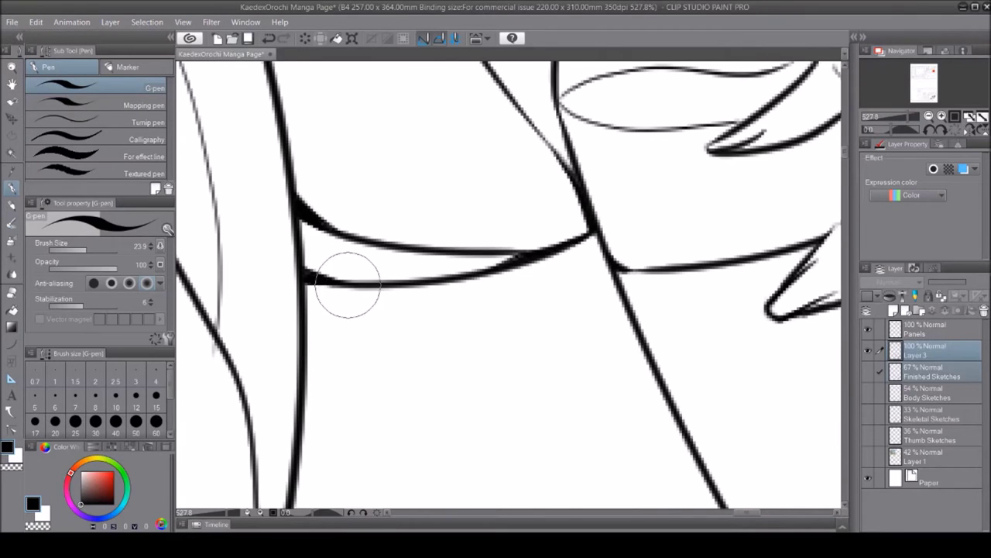
scroll(469, 210, "down", 5)
scroll(339, 306, "up", 5)
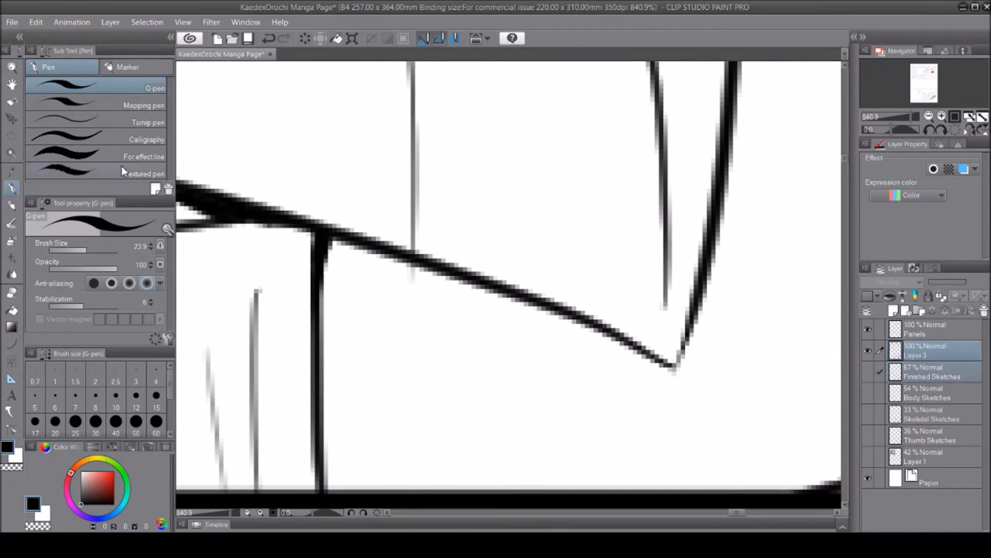
Blacken the junctions of the garment's hem and fold lines near the panel's lower border
scroll(320, 249, "down", 2)
scroll(692, 390, "right", 3)
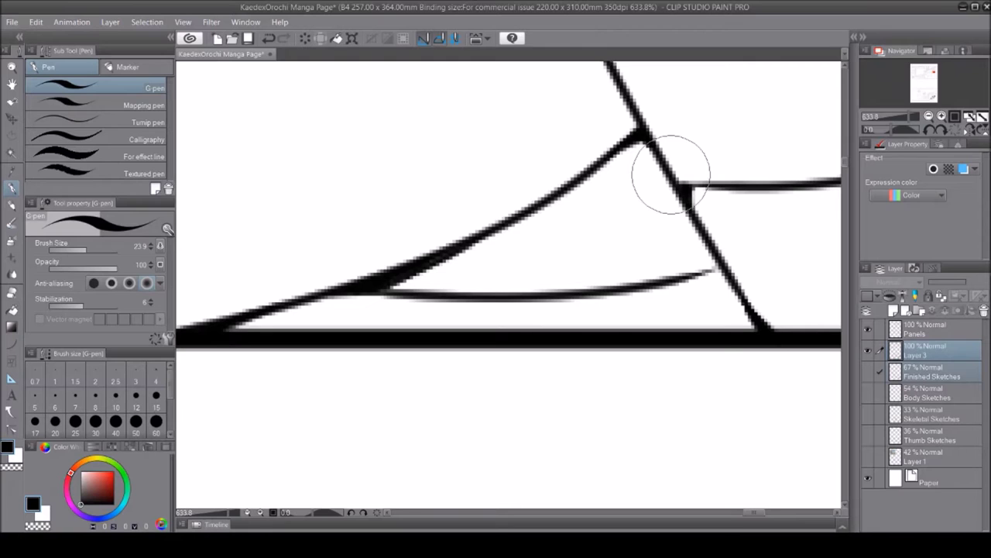
mouse_move(715, 261)
left_mouse_down()
mouse_move(681, 265)
mouse_move(776, 327)
mouse_move(599, 199)
left_mouse_up()
left_click_drag(311, 243, 364, 243)
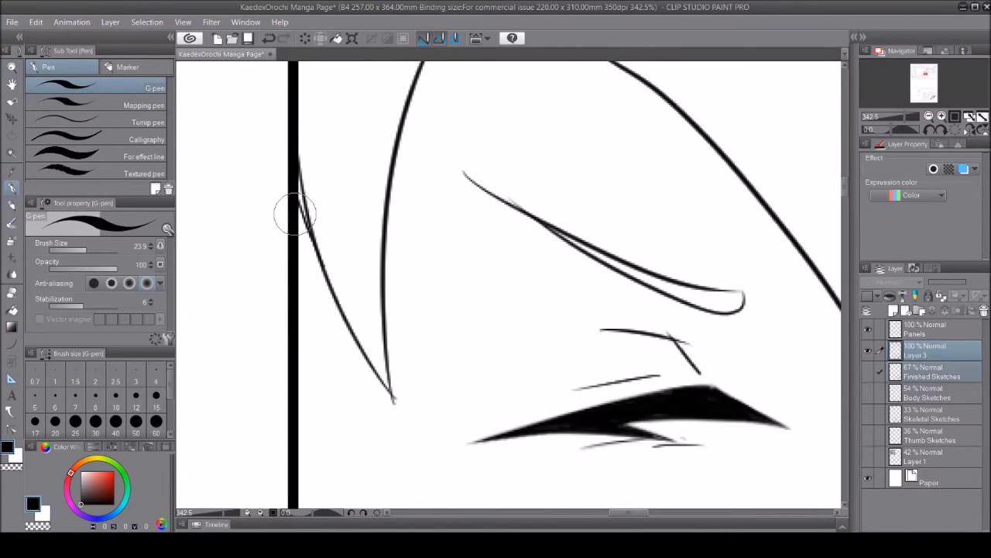
Thicken the hair strands where they meet the upper and side borders of the bottle-drinking panel
scroll(538, 320, "up", 3)
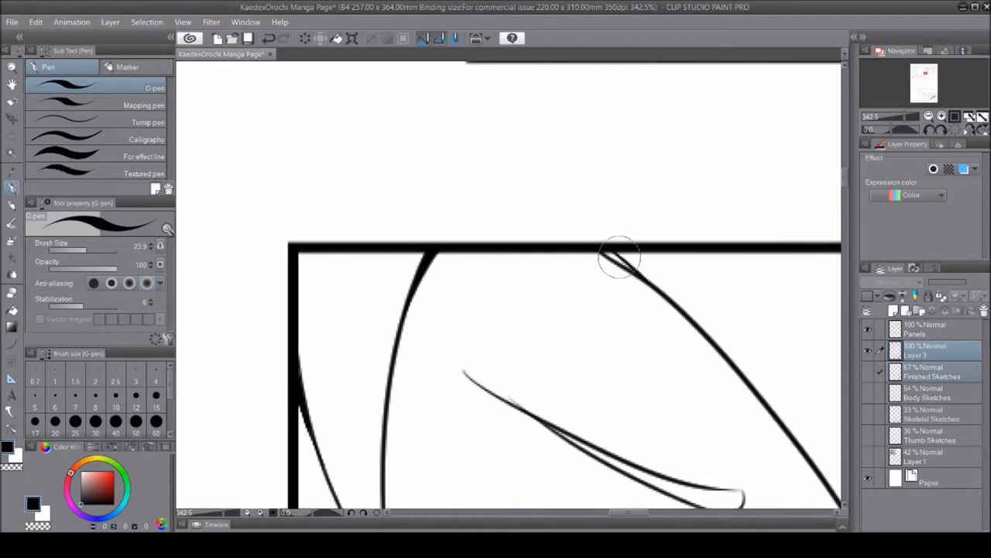
left_click_drag(593, 230, 487, 222)
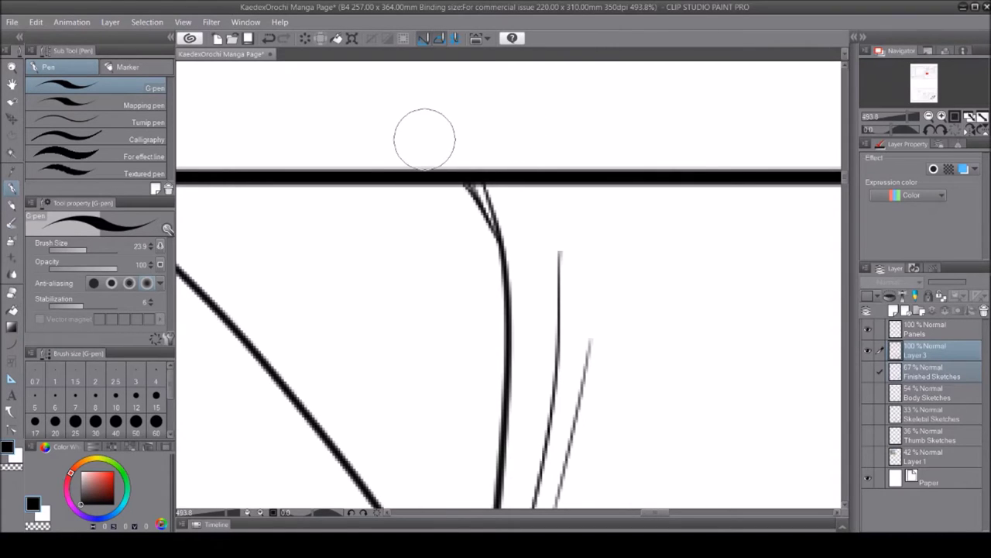
left_click_drag(483, 177, 483, 210)
left_click(455, 224)
left_click_drag(443, 246, 476, 224)
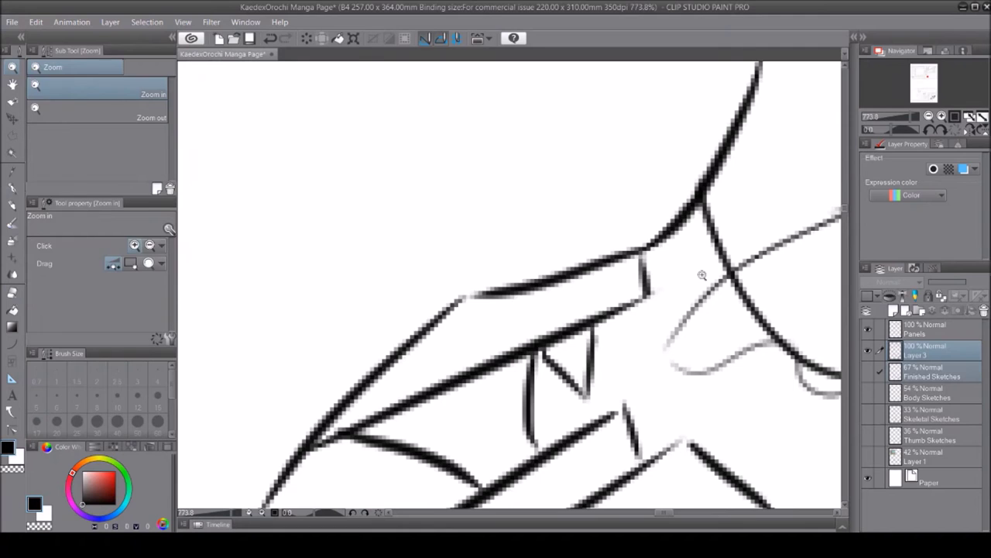
Thicken the upper lip outline of the open mouth and fill the line junctions at the mouth corner and teeth
left_click_drag(643, 254, 597, 266)
mouse_move(432, 324)
left_mouse_down()
mouse_move(455, 304)
mouse_move(635, 262)
left_mouse_up()
key("e")
scroll(473, 195, "up", 4)
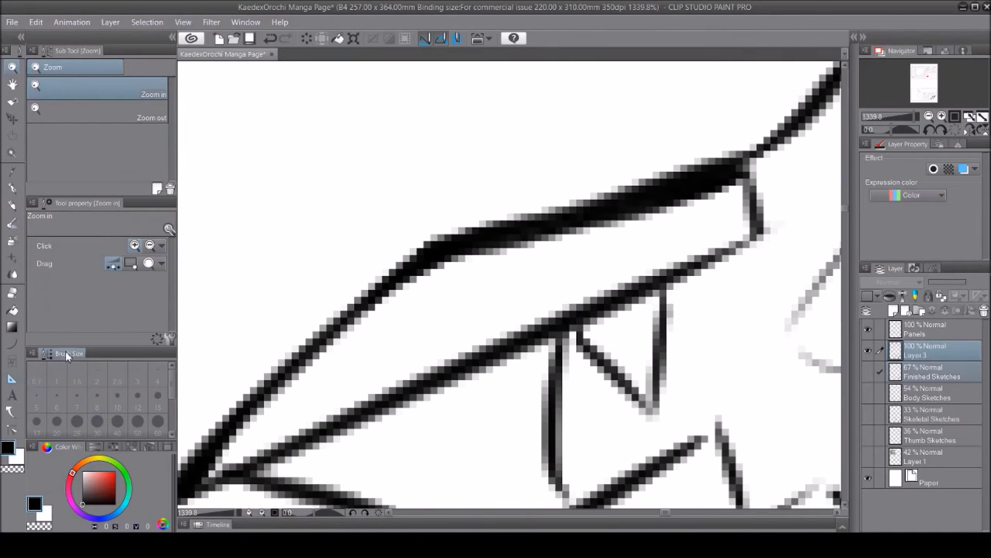
key("p")
scroll(542, 237, "down", 5)
scroll(465, 309, "up", 5)
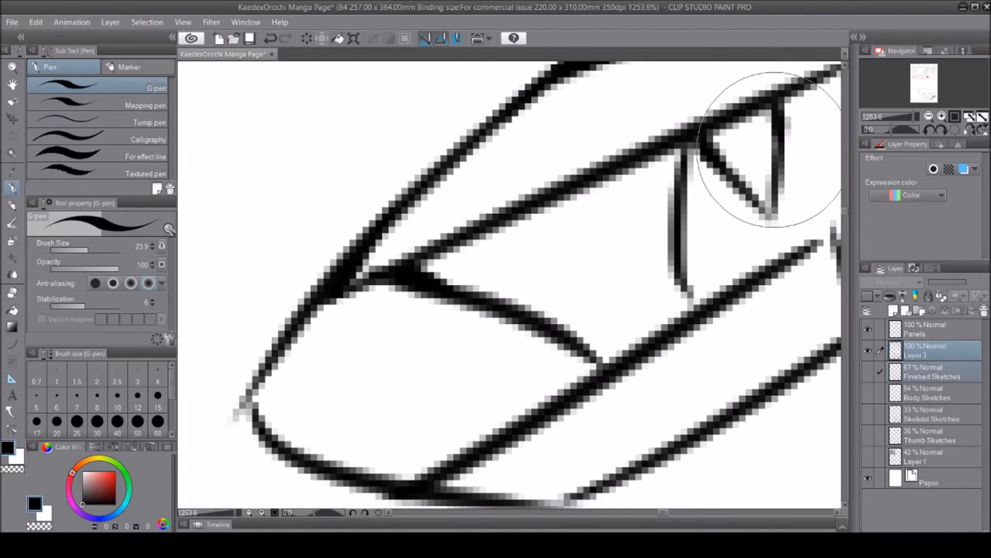
Hatch the neck shadow beneath the jawline with parallel diagonal strokes and trim the overshoots past the panel border
scroll(619, 464, "down", 5)
scroll(619, 349, "up", 3)
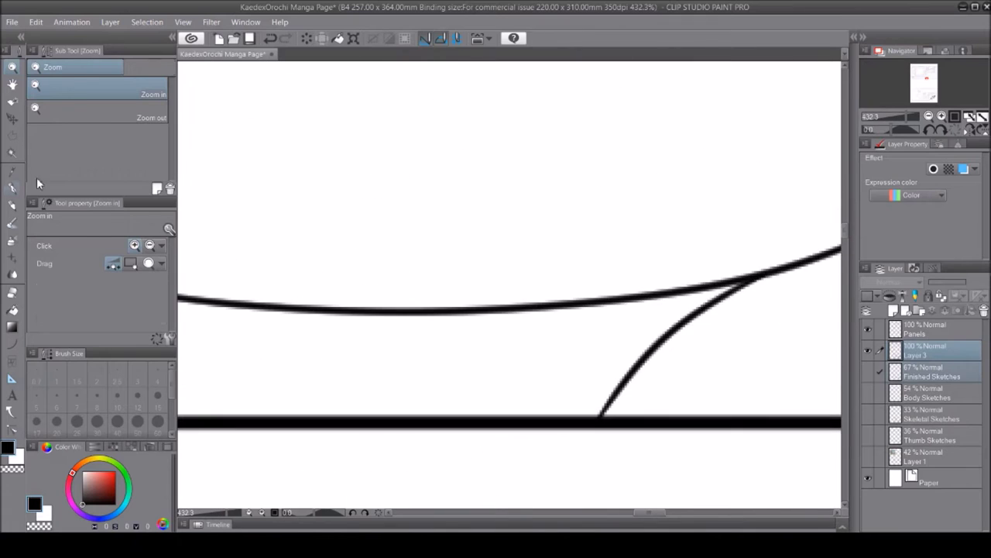
scroll(669, 528, "left", 3)
mouse_move(266, 328)
left_mouse_down()
mouse_move(376, 398)
mouse_move(580, 370)
mouse_move(789, 314)
left_mouse_up()
scroll(788, 314, "right", 2)
scroll(491, 279, "down", 6)
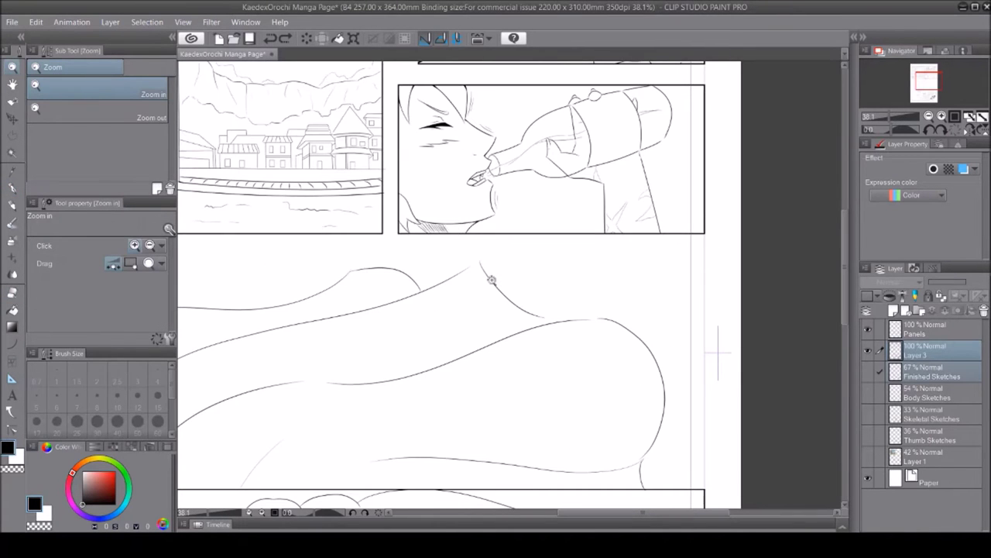
scroll(475, 223, "up", 4)
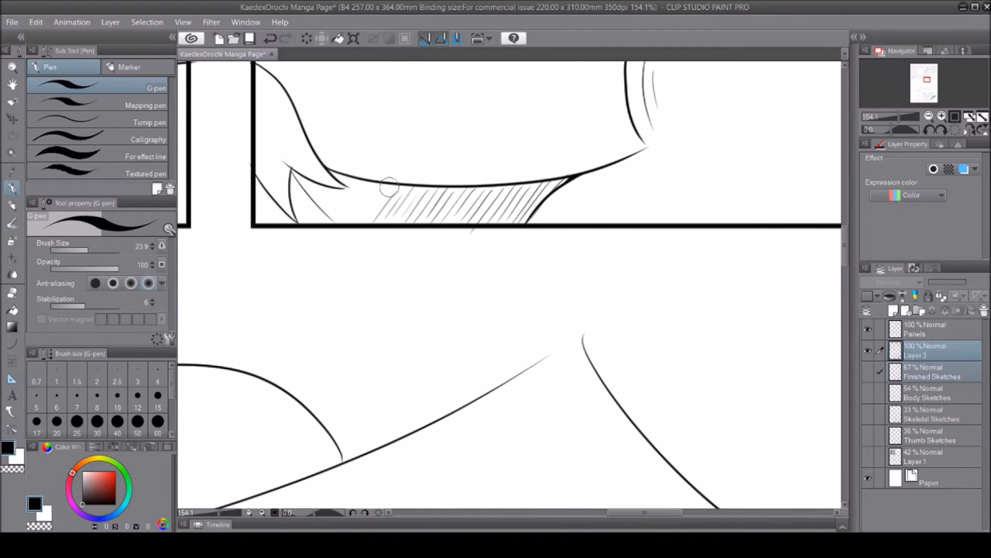
key("e")
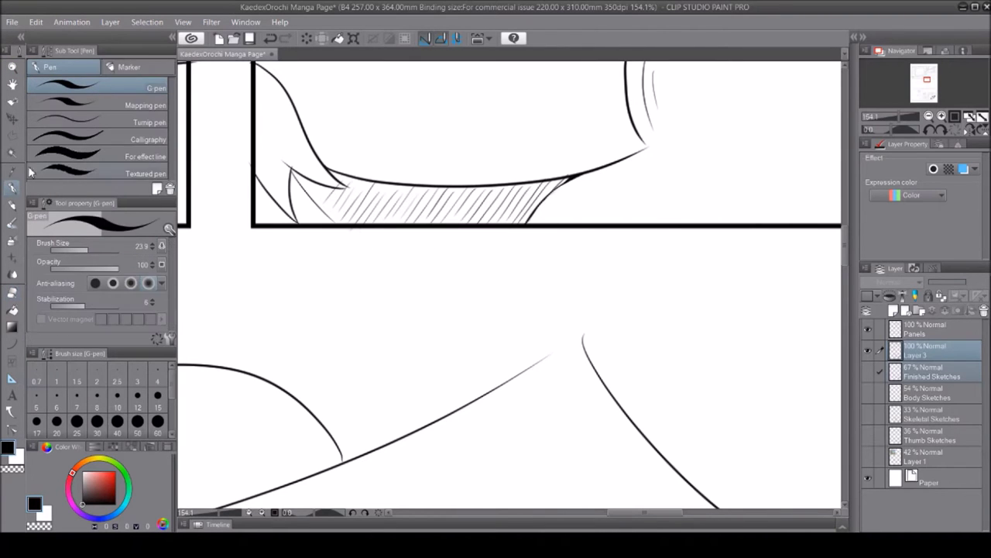
Blacken the pointed hair tip beside the neck and thicken the hair strand where it meets the panel's side border
scroll(288, 128, "up", 4)
key("p")
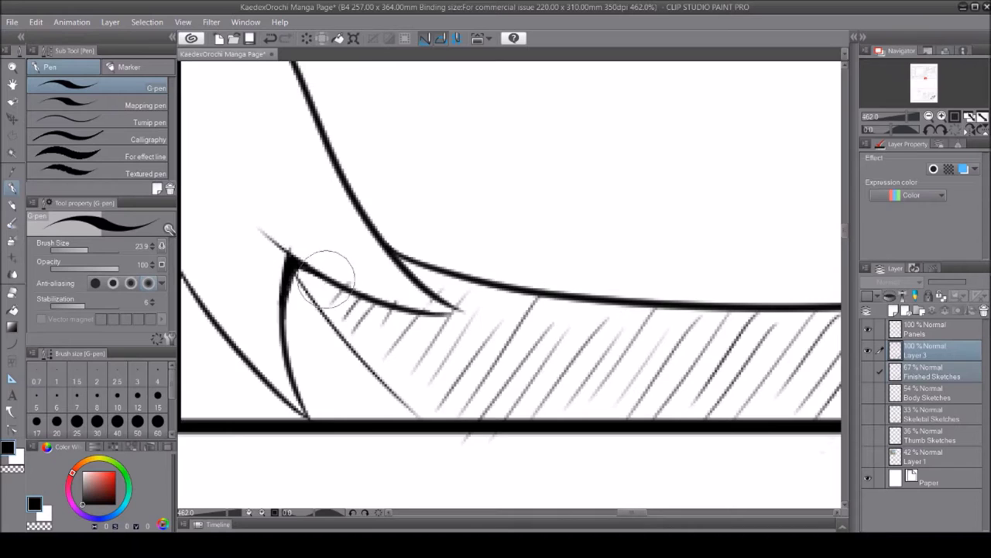
scroll(299, 270, "left", 3)
scroll(420, 321, "down", 5)
scroll(506, 101, "up", 8)
key("e")
left_click_drag(511, 139, 573, 202)
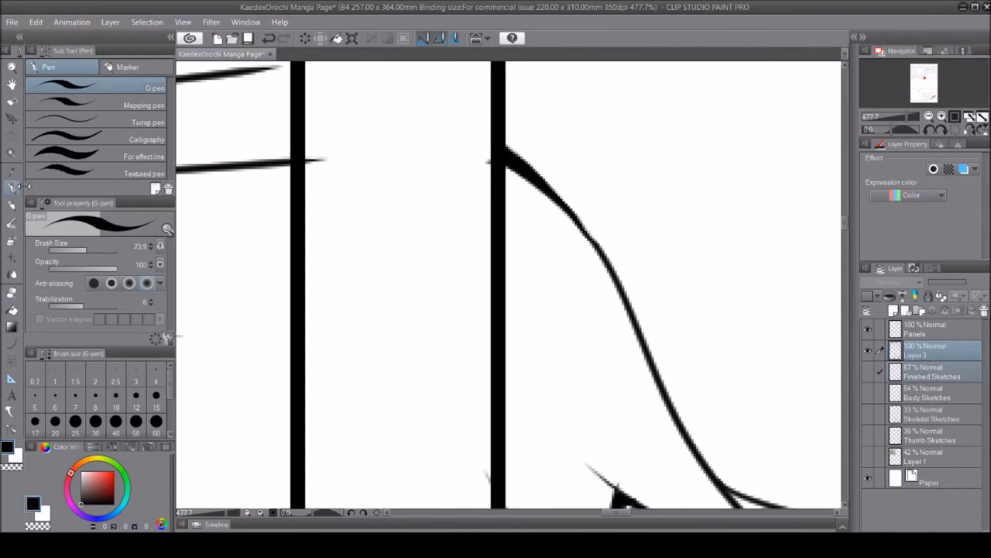
Reinforce the junction of the crease lines above the narrowed eye with the G-pen
scroll(503, 279, "down", 5)
scroll(246, 257, "up", 5)
key("j")
key("p")
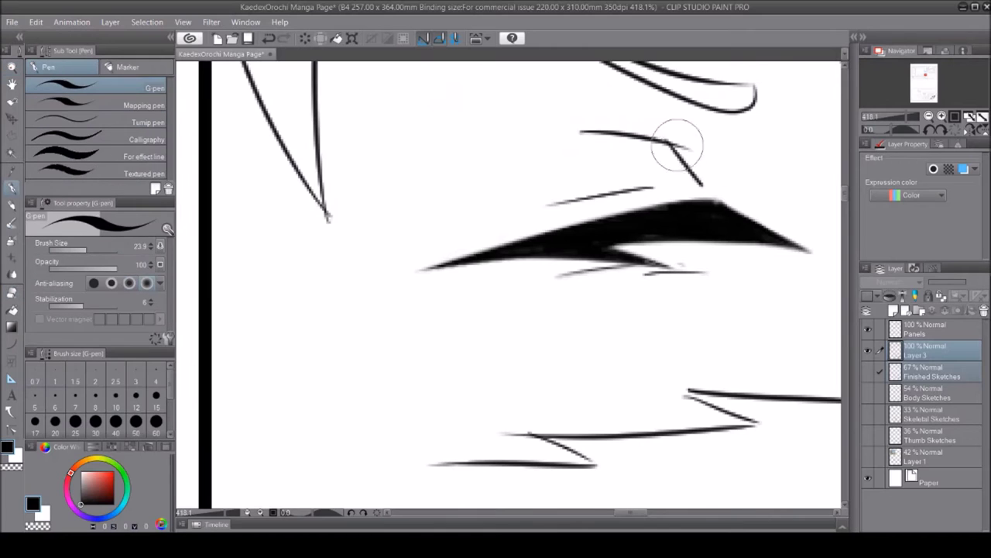
Darken the inner line where it meets the bottle's rim and partly erase the rim's lower curve near the lips
scroll(576, 277, "down", 5)
scroll(416, 221, "up", 5)
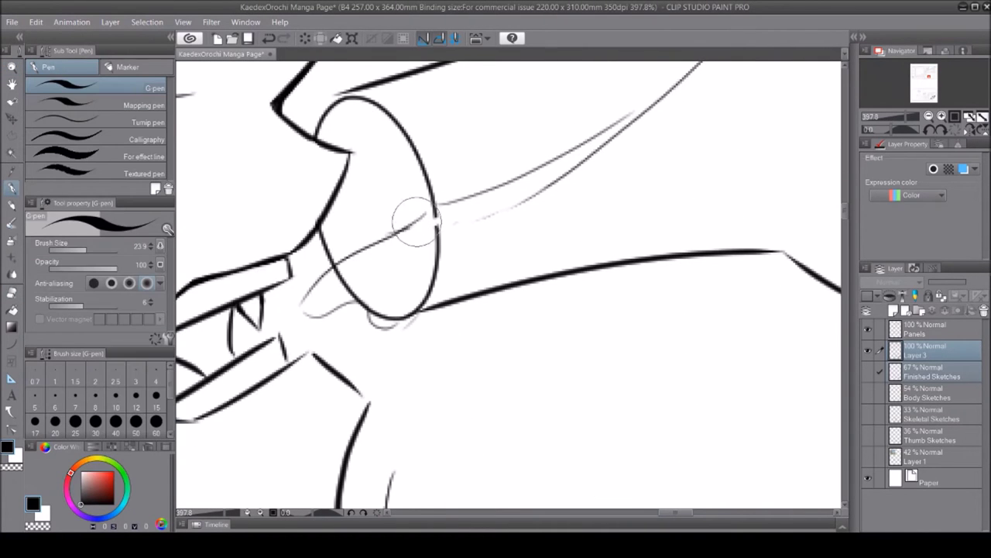
key("e")
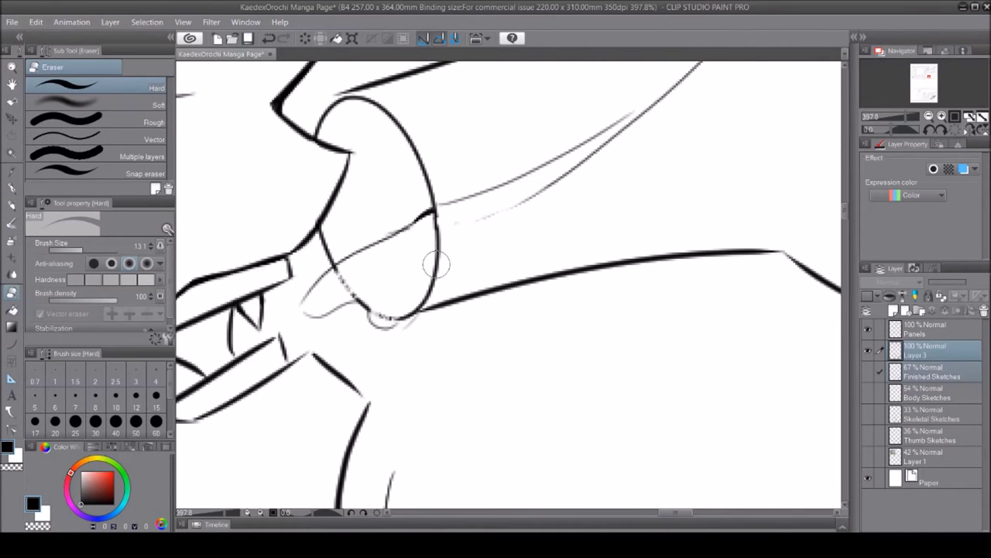
Thicken the lower edge of the bottle neck where it joins the rim
key("p")
scroll(436, 265, "down", 5)
scroll(389, 206, "up", 6)
scroll(390, 206, "down", 5)
scroll(568, 263, "up", 5)
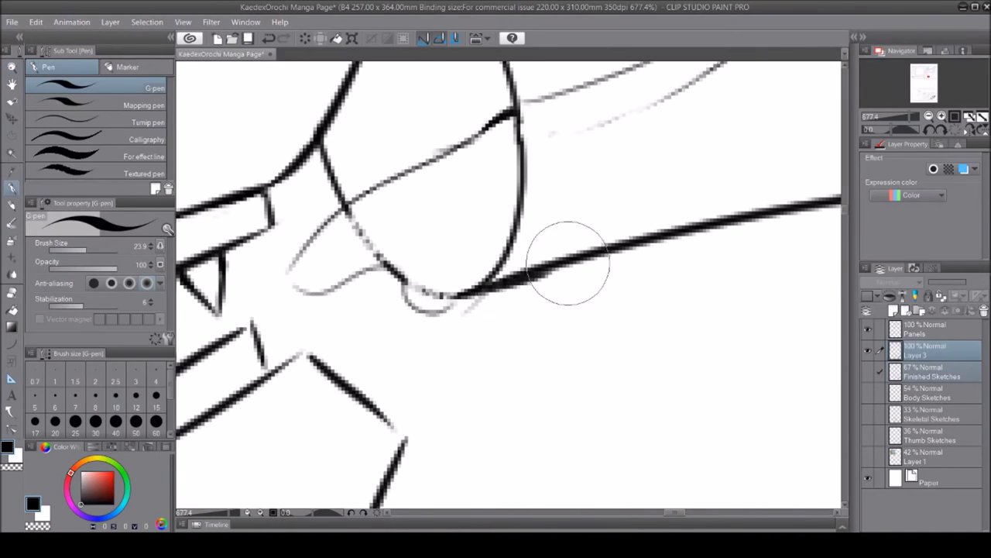
Blacken the junctions where the fingertip and nail outlines meet the bottle's upper edge
scroll(549, 197, "up", 2)
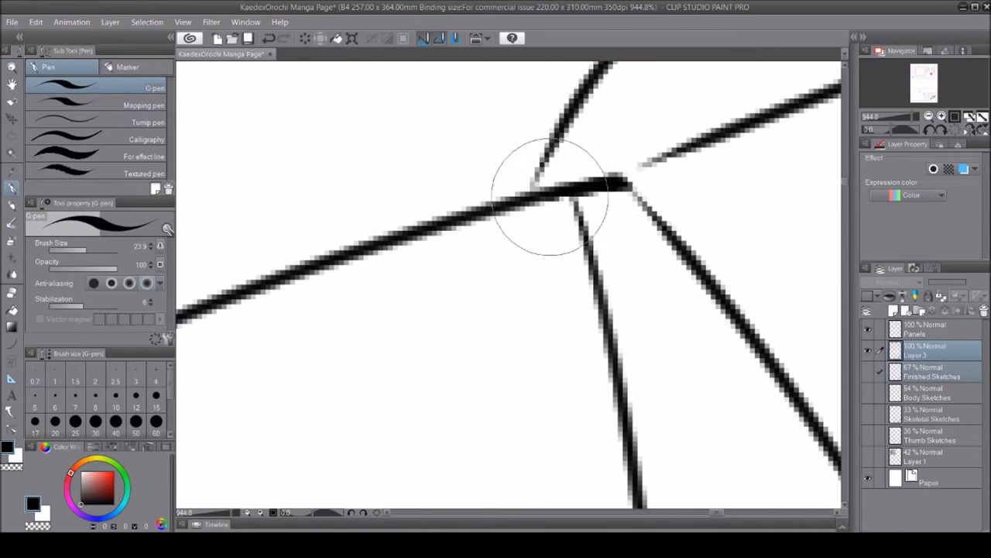
scroll(550, 197, "down", 1)
scroll(531, 393, "down", 1)
scroll(244, 266, "down", 1)
scroll(243, 265, "down", 3)
scroll(398, 394, "up", 3)
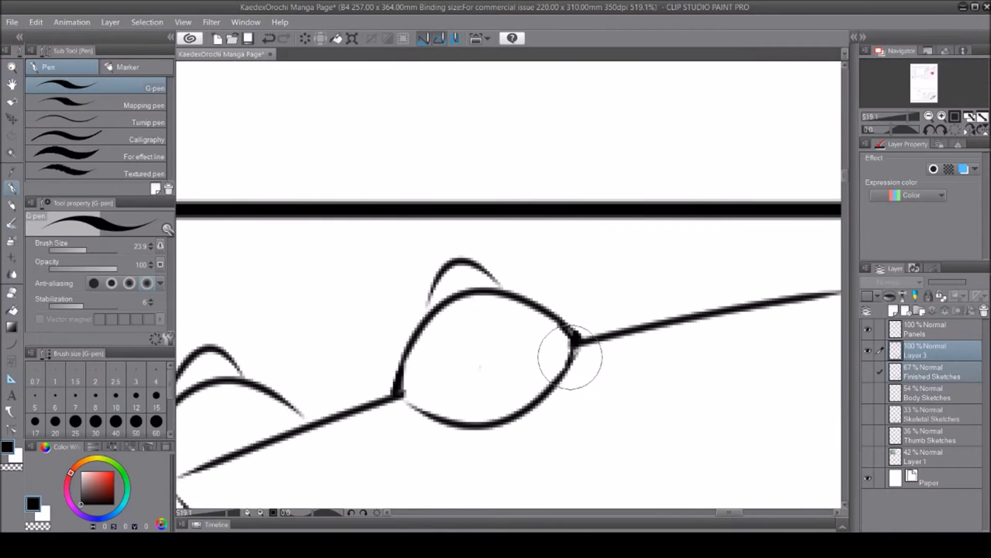
left_click_drag(180, 449, 427, 449)
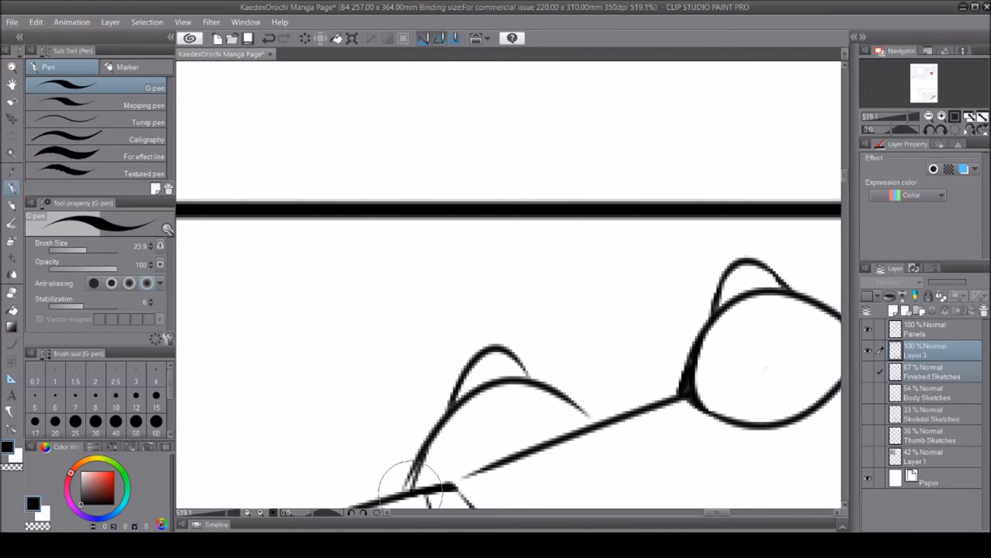
Thicken the sleeve's pointed pattern lines where they meet the sleeve edges and the panel's lower border
key("/")
scroll(431, 283, "down", 3)
scroll(432, 284, "up", 3)
key("p")
scroll(458, 195, "down", 2)
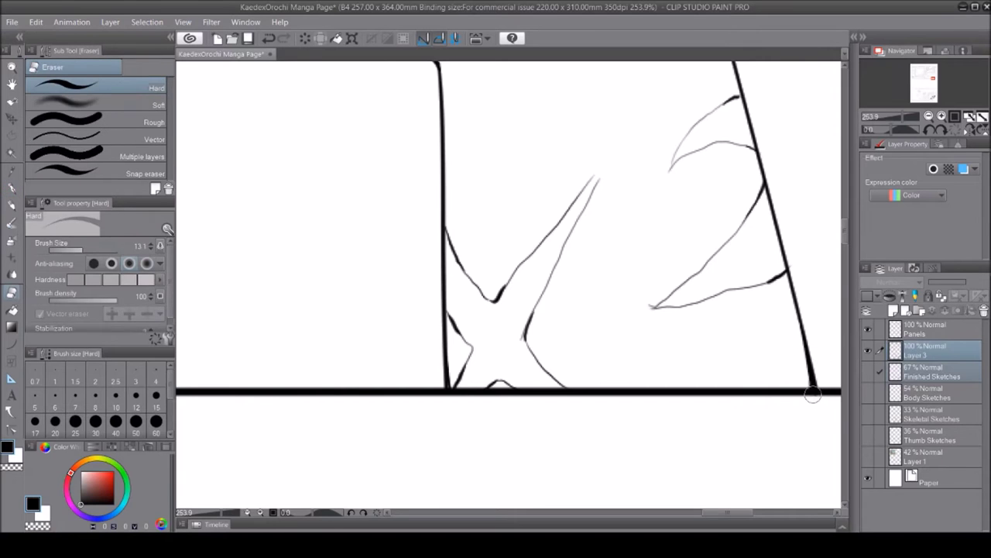
Fill the junction of the two long curves in the large figure below the panel with a tapered black wedge
scroll(811, 358, "down", 2)
scroll(648, 144, "up", 2)
key("/")
scroll(648, 144, "down", 4)
scroll(509, 281, "up", 2)
scroll(659, 282, "up", 5)
key("p")
mouse_move(699, 173)
left_mouse_down()
mouse_move(577, 234)
mouse_move(699, 181)
left_mouse_up()
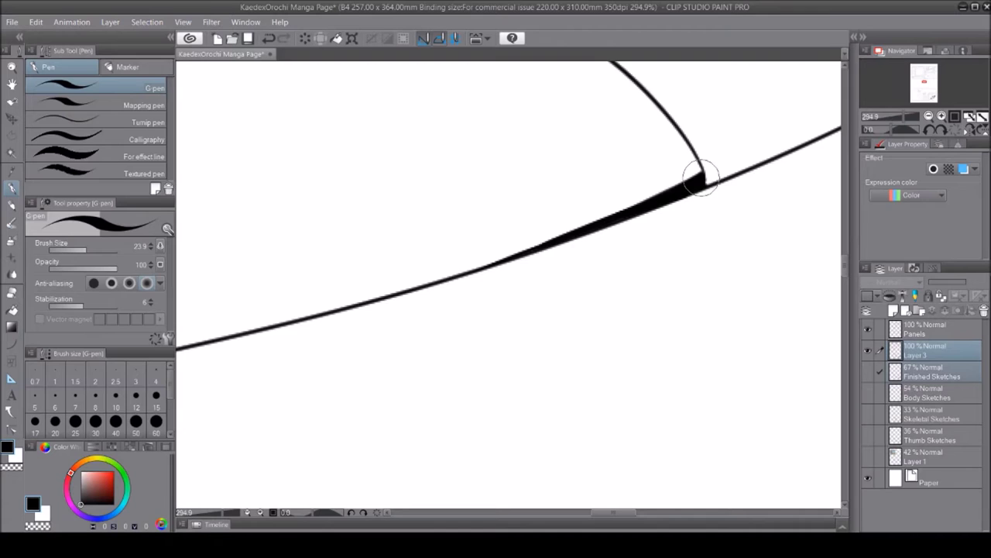
Undo the last two strokes and redraw the tapered black wedge where the two long curves of the large figure meet
key("ctrl+z")
key("ctrl+z")
scroll(682, 135, "down", 5)
scroll(752, 348, "up", 5)
scroll(752, 348, "up", 1)
mouse_move(724, 260)
left_mouse_down()
mouse_move(463, 339)
mouse_move(700, 274)
mouse_move(636, 282)
mouse_move(593, 303)
left_mouse_up()
key("/")
scroll(593, 303, "down", 5)
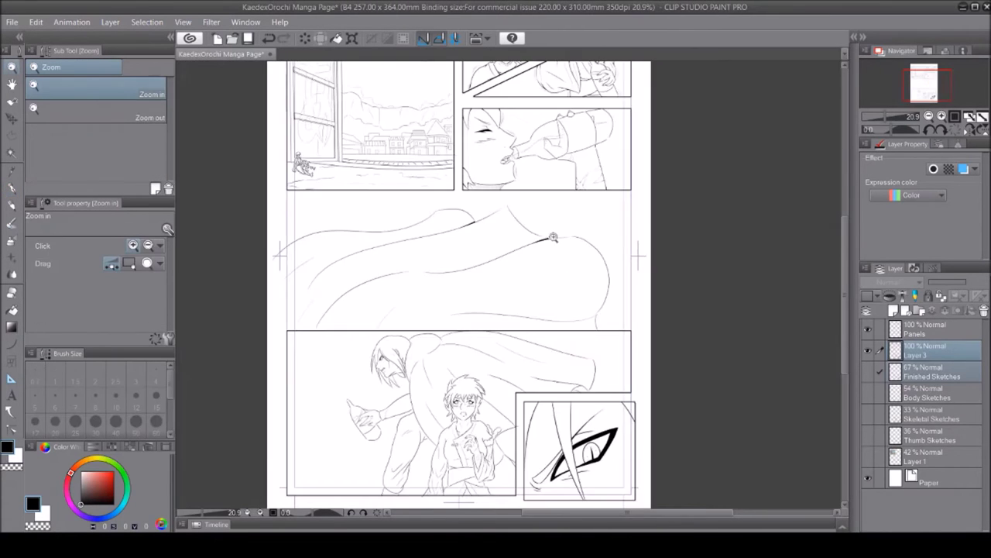
Thicken the fork near the large figure's right end with a tapered black wedge and remove the stray stroke beside it
key("p")
scroll(691, 328, "up", 1)
left_click_drag(668, 293, 541, 314)
scroll(565, 312, "up", 4)
mouse_move(403, 297)
left_mouse_down()
mouse_move(657, 266)
mouse_move(758, 174)
mouse_move(819, 75)
left_mouse_up()
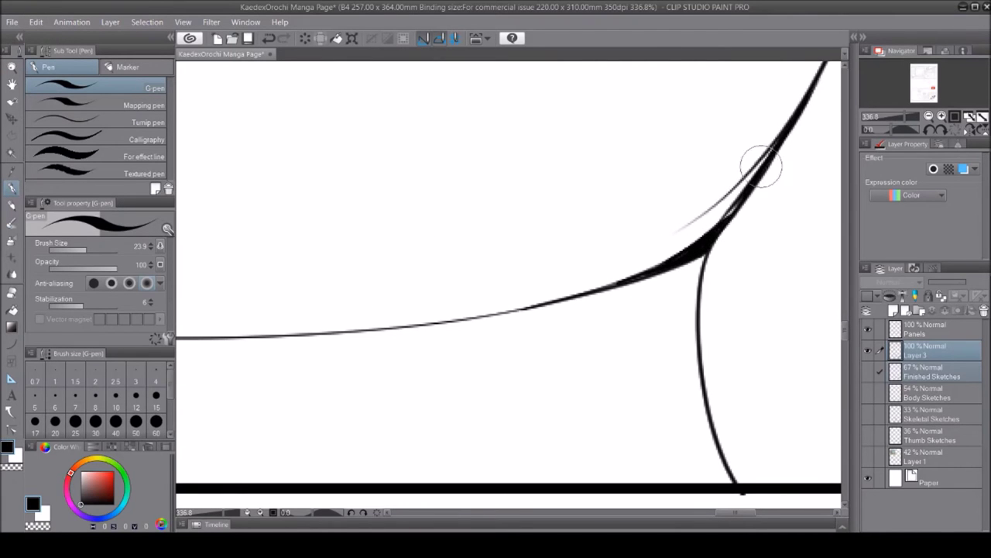
key("e")
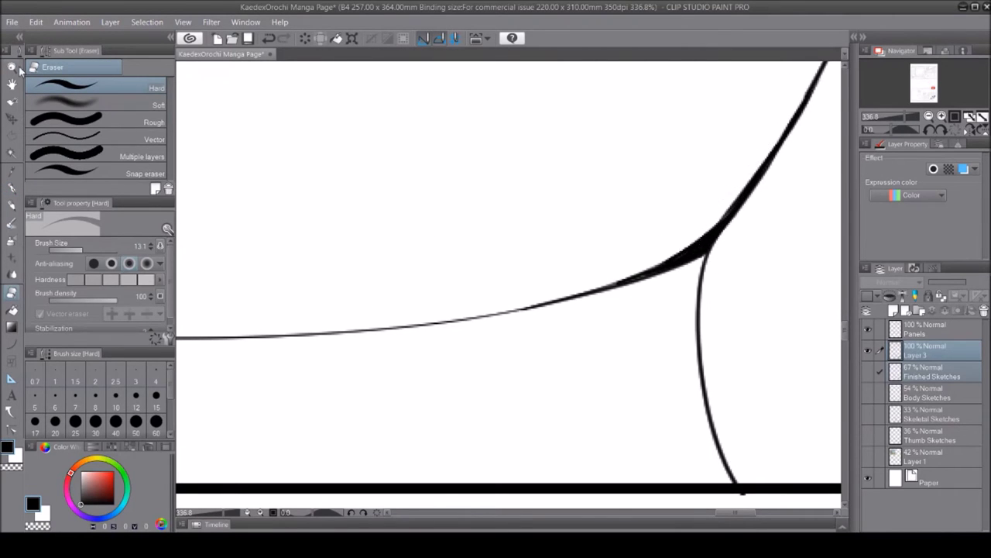
Thicken the lower end of the curve meeting the panel border near its left corner, trimming it to a taper
key("p")
scroll(222, 160, "down", 3)
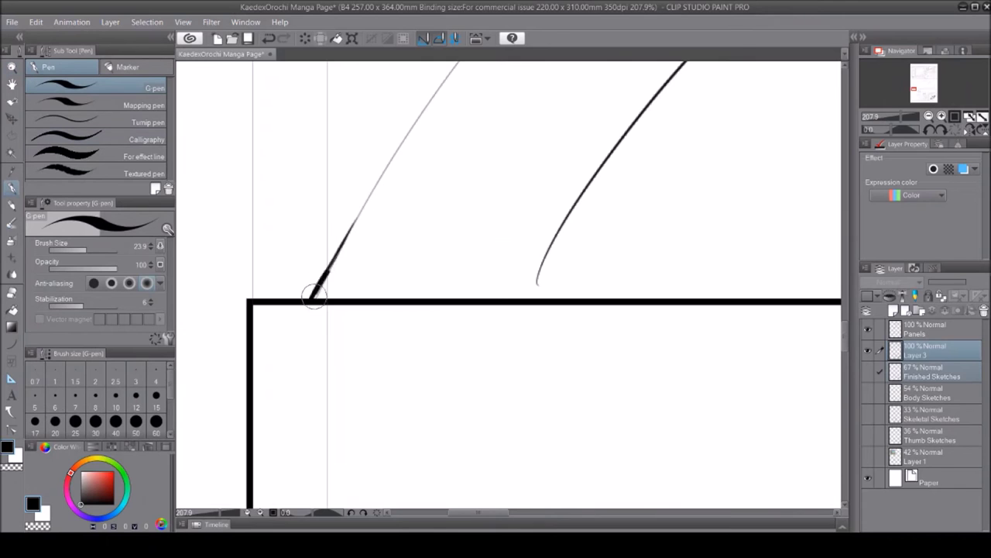
key("e")
left_click_drag(355, 225, 336, 256)
scroll(336, 256, "down", 5)
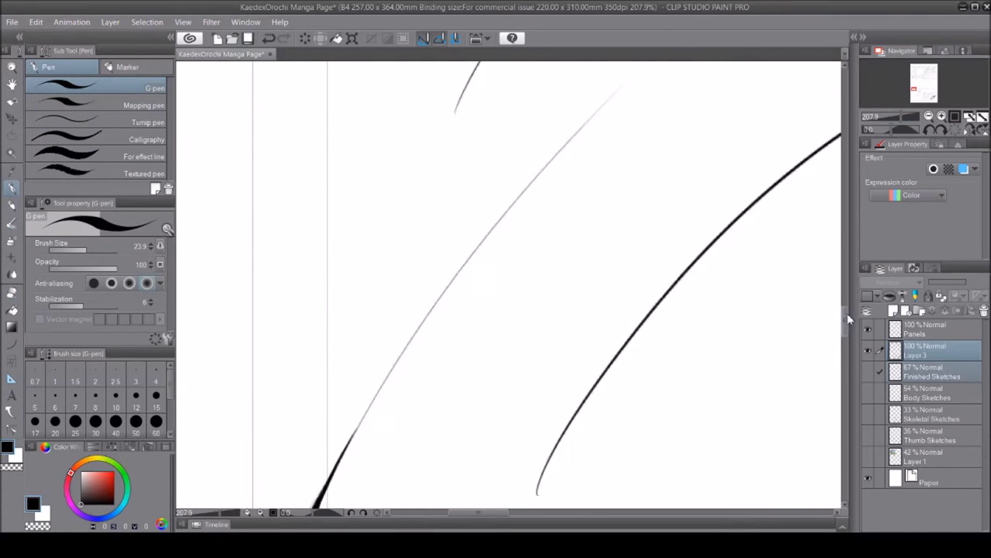
Add a tapered thickening to the large figure's curve where it meets the panel border above the long-haired character's head
key("slash")
scroll(767, 283, "up", 10)
key("p")
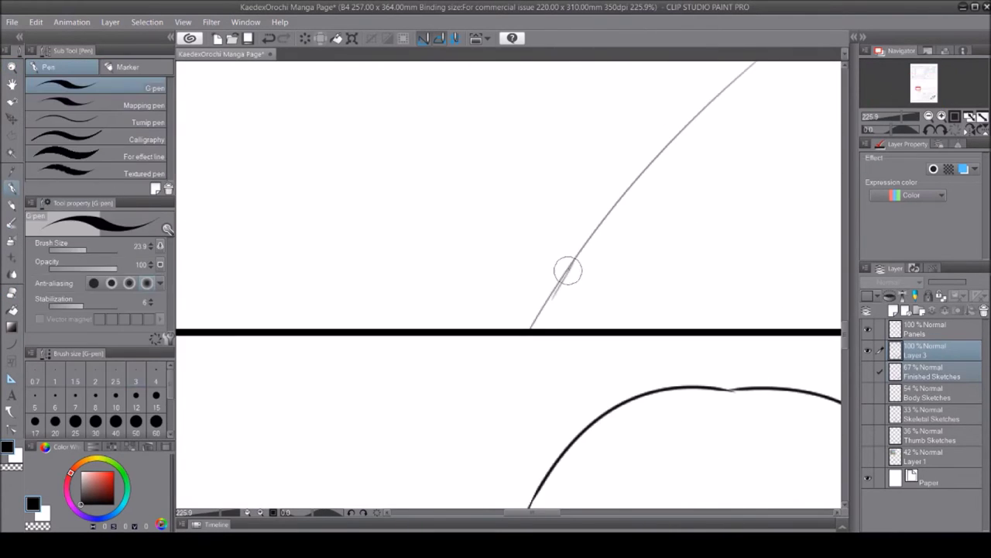
key("slash")
scroll(436, 194, "down", 3)
scroll(486, 317, "up", 7)
key("p")
scroll(442, 155, "down", 3)
Blacken the pointed junctions of the long-haired character's front hair strands around the eye
key("slash")
scroll(442, 155, "down", 3)
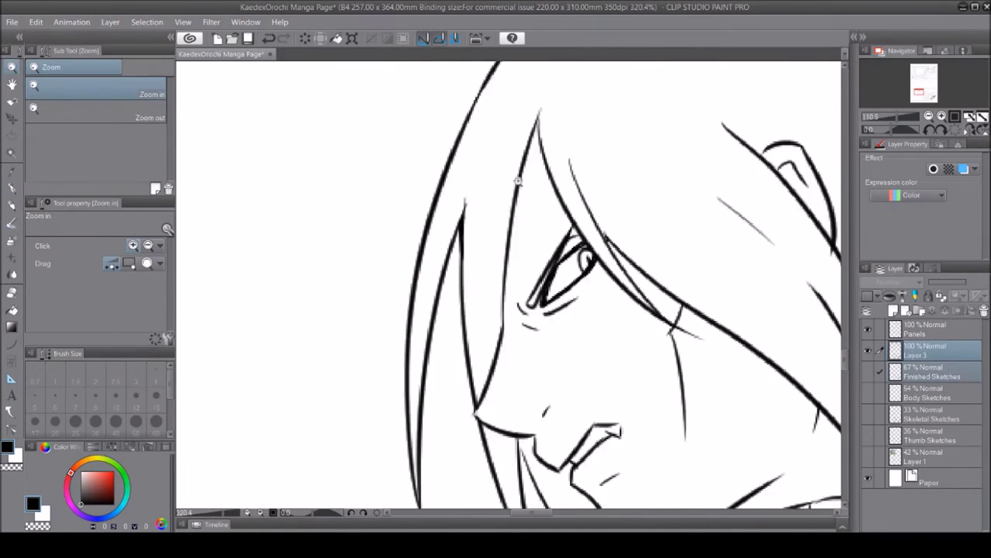
key("p")
scroll(464, 217, "up", 4)
left_click_drag(551, 139, 584, 213)
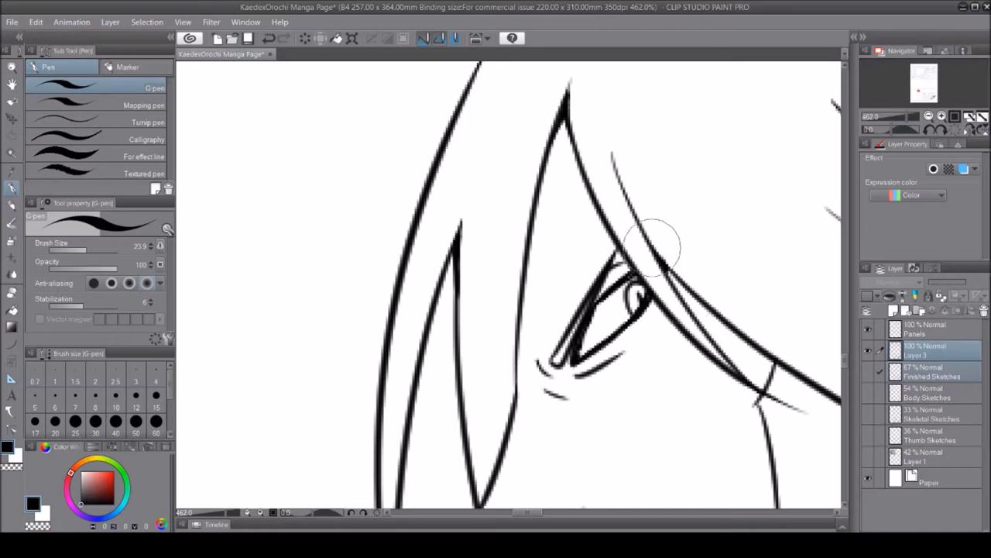
Thicken the junctions where the long-haired character's ear outlines meet the adjoining hair strand
key("slash")
scroll(664, 221, "down", 3)
key("p")
scroll(631, 310, "up", 4)
left_click_drag(657, 345, 625, 266)
scroll(625, 247, "up", 3)
mouse_move(609, 198)
left_mouse_down()
mouse_move(612, 255)
mouse_move(603, 246)
left_mouse_up()
left_click_drag(612, 325, 682, 357)
scroll(626, 194, "down", 1)
key("slash")
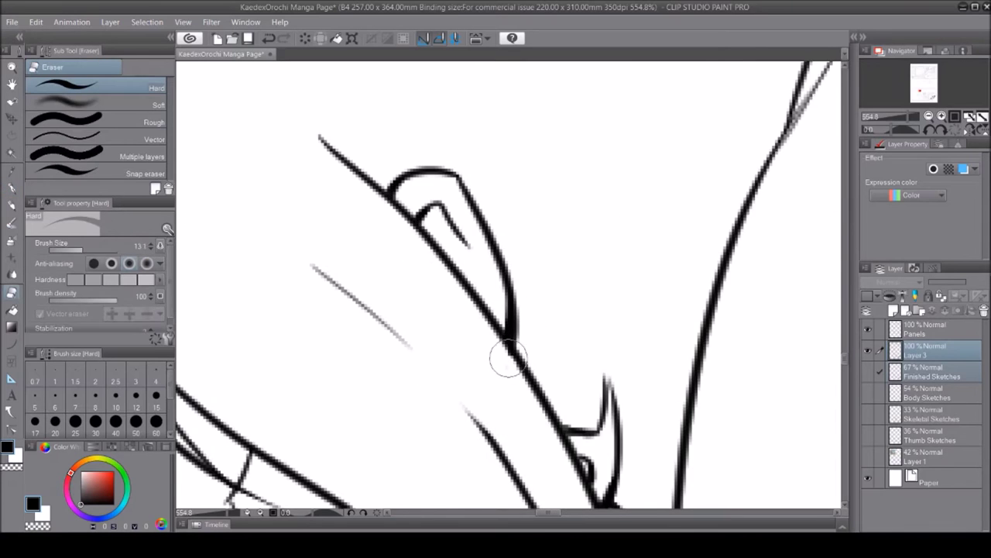
Thicken the lines where the back of the long-haired character's head meets the shoulder outline
scroll(470, 124, "down", 5)
scroll(470, 124, "up", 3)
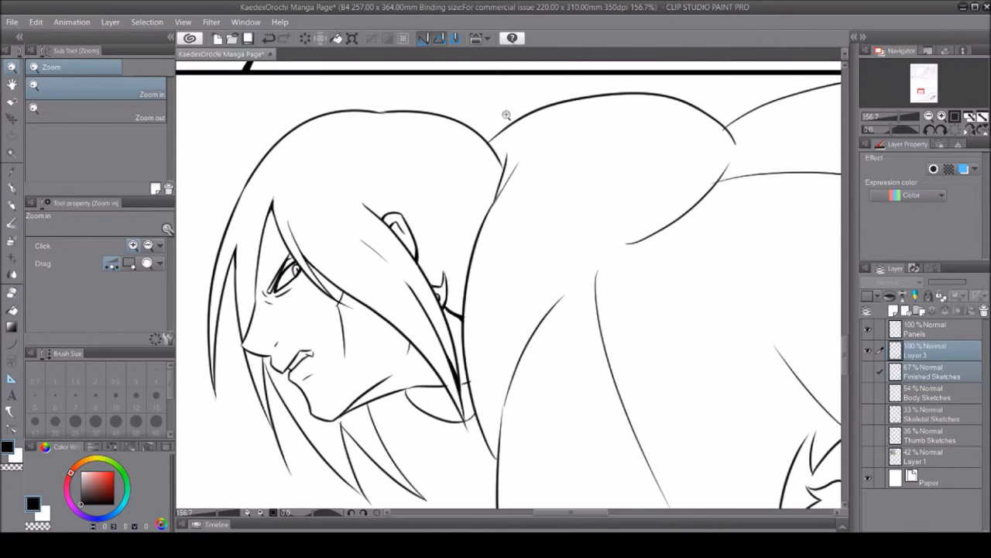
scroll(506, 115, "up", 4)
key("p")
left_click_drag(546, 185, 491, 365)
mouse_move(482, 149)
left_mouse_down()
mouse_move(543, 99)
mouse_move(491, 178)
left_mouse_up()
Add line weight to the long-haired character's lip line and the corner beneath the nose
key("slash")
scroll(419, 253, "down", 4)
scroll(419, 253, "up", 5)
key("p")
left_click_drag(515, 414, 577, 329)
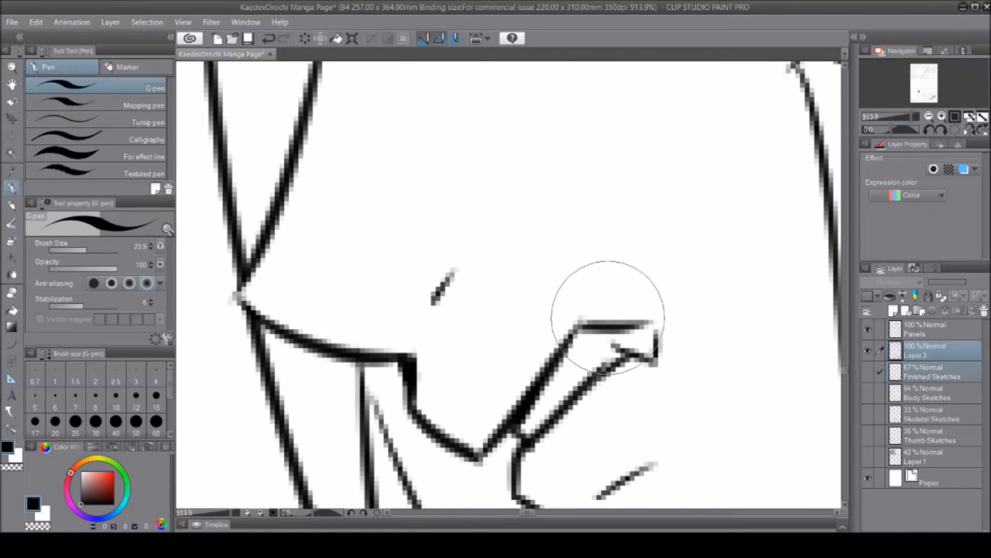
key("e")
Darken the fork of the jaw and neck lines at the chin and erase the overshooting ends around it
scroll(442, 298, "down", 4)
scroll(442, 299, "up", 5)
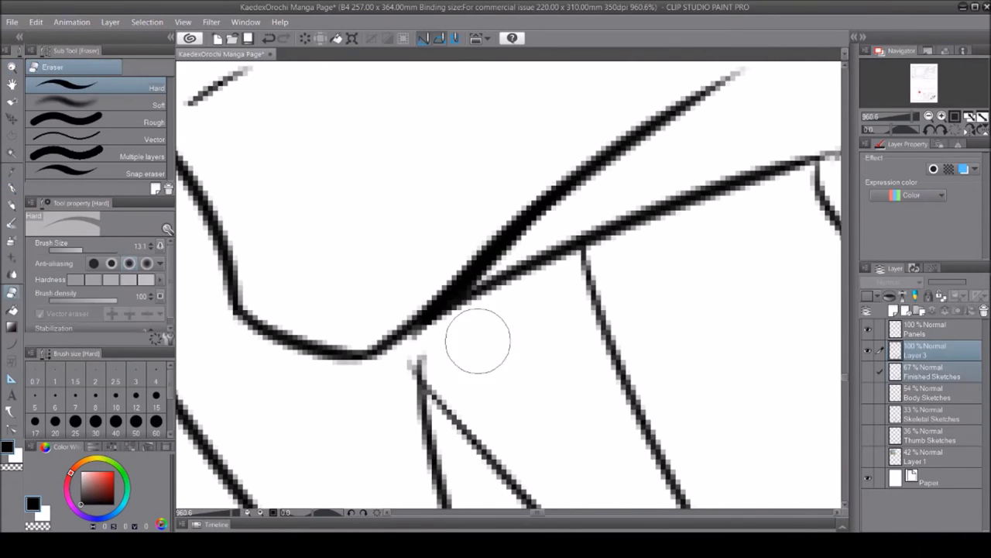
key("slash")
scroll(421, 189, "down", 4)
scroll(421, 189, "up", 5)
key("e")
left_click_drag(420, 189, 380, 195)
key("slash")
scroll(673, 226, "down", 3)
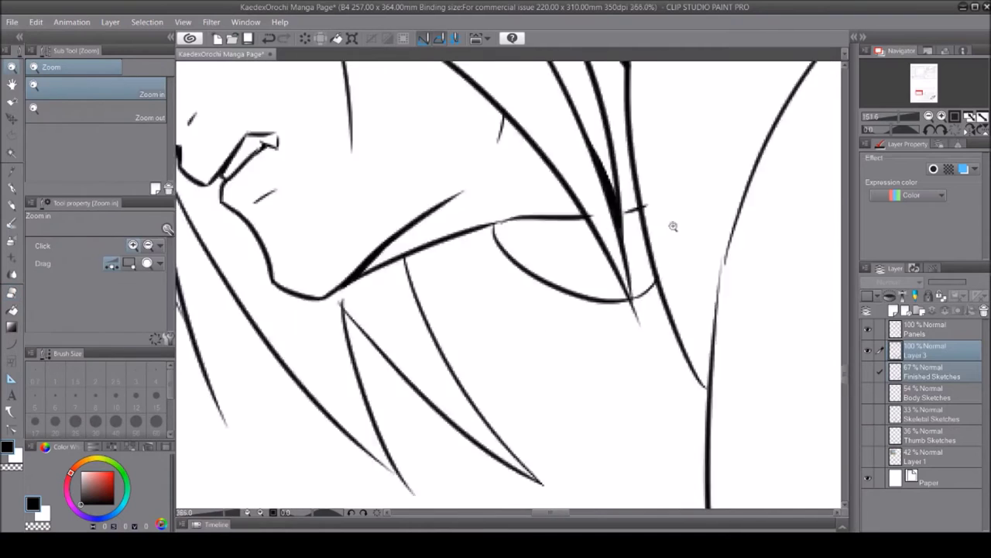
Thicken the short neck line between the hair strands and the back contour, blackening its junctions
scroll(673, 226, "up", 3)
key("p")
left_click_drag(612, 200, 637, 174)
key("slash")
scroll(649, 255, "down", 4)
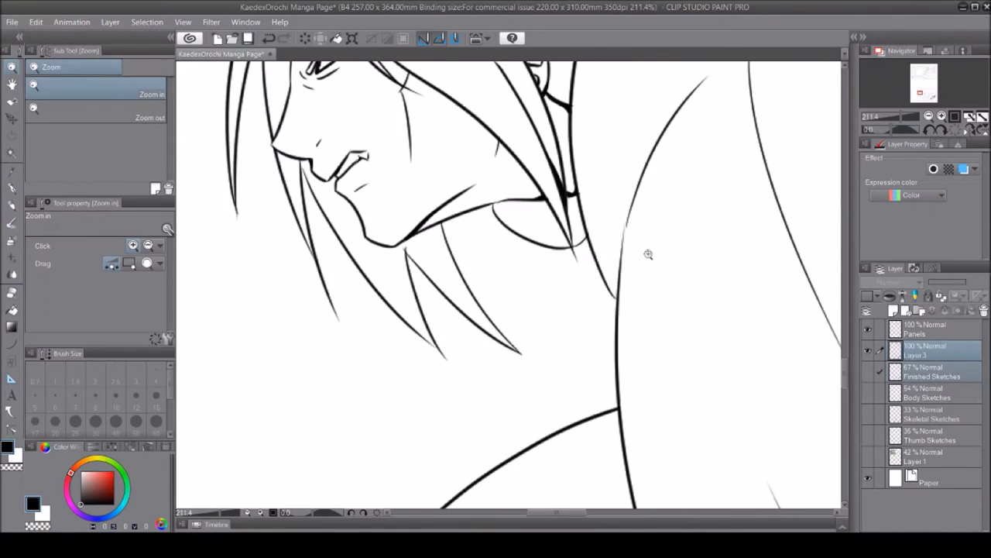
Thicken the short tick by the jaw and the cheek line where they meet the hair strands
scroll(542, 310, "up", 4)
left_click(19, 184)
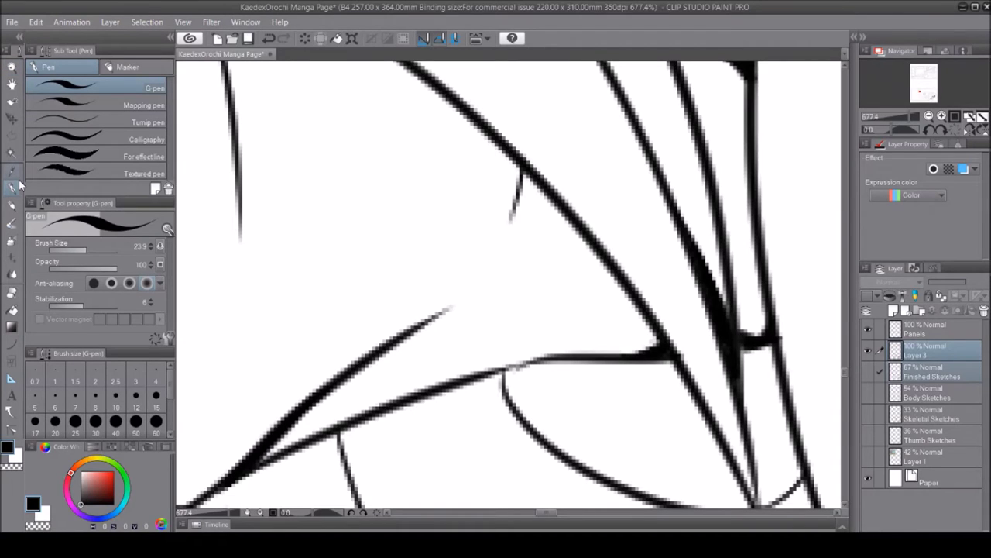
left_click_drag(523, 172, 509, 218)
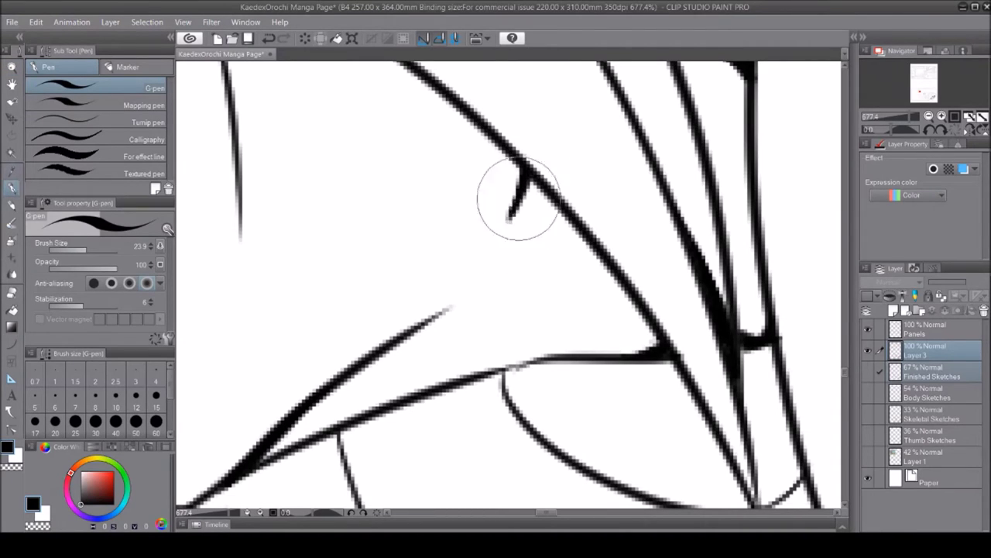
left_click(19, 295)
scroll(474, 261, "down", 4)
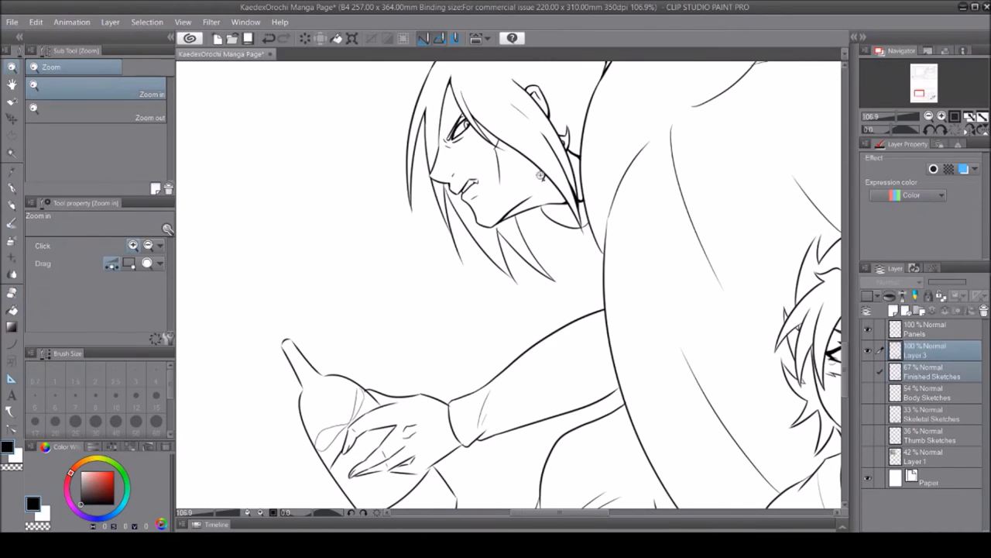
scroll(475, 111, "up", 4)
key("p")
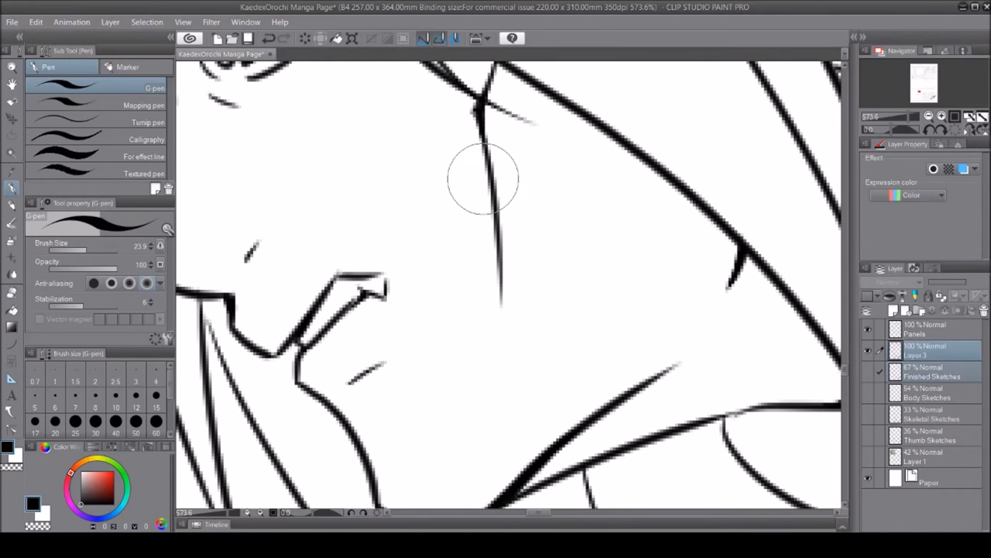
Thicken the top of the hair strand hanging directly below the long-haired character's nose
key("ctrl+space")
scroll(439, 182, "down", 6)
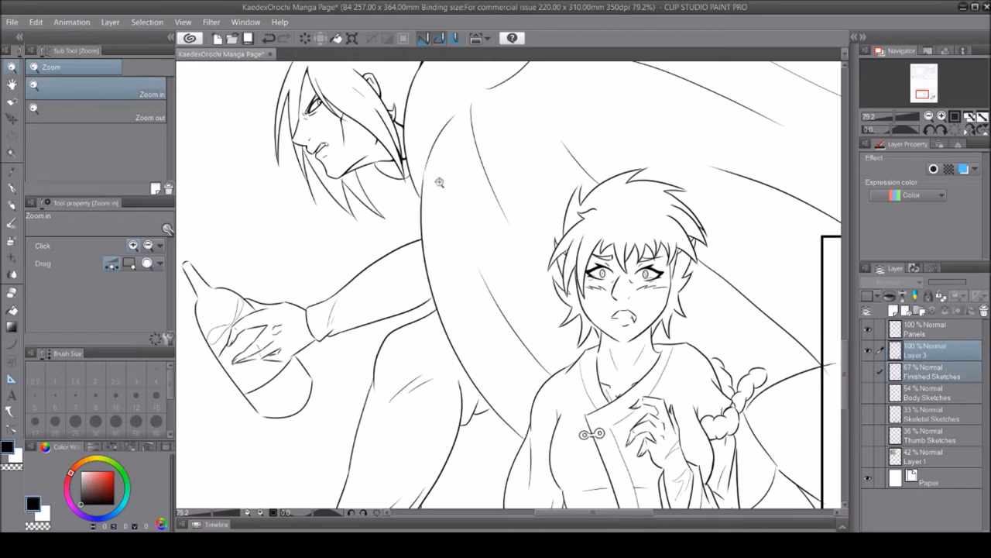
scroll(307, 181, "up", 8)
scroll(392, 139, "down", 2)
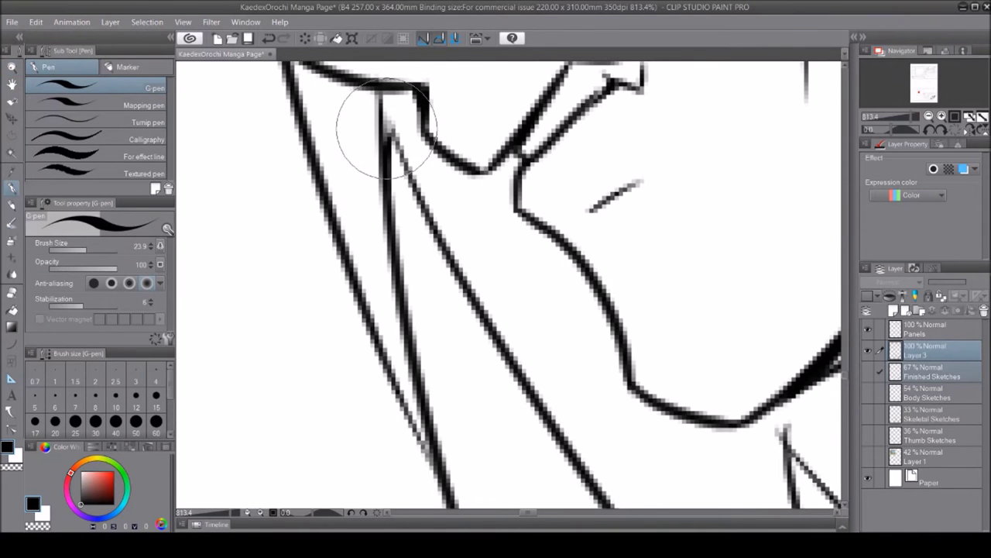
Blacken the tops of the hair strands under the chin and the collar curve's junction with the back contour
key("ctrl+space")
scroll(431, 222, "down", 6)
scroll(516, 269, "up", 8)
key("ctrl+space")
scroll(464, 132, "down", 6)
scroll(475, 100, "up", 7)
scroll(550, 512, "down", 2)
scroll(797, 364, "up", 2)
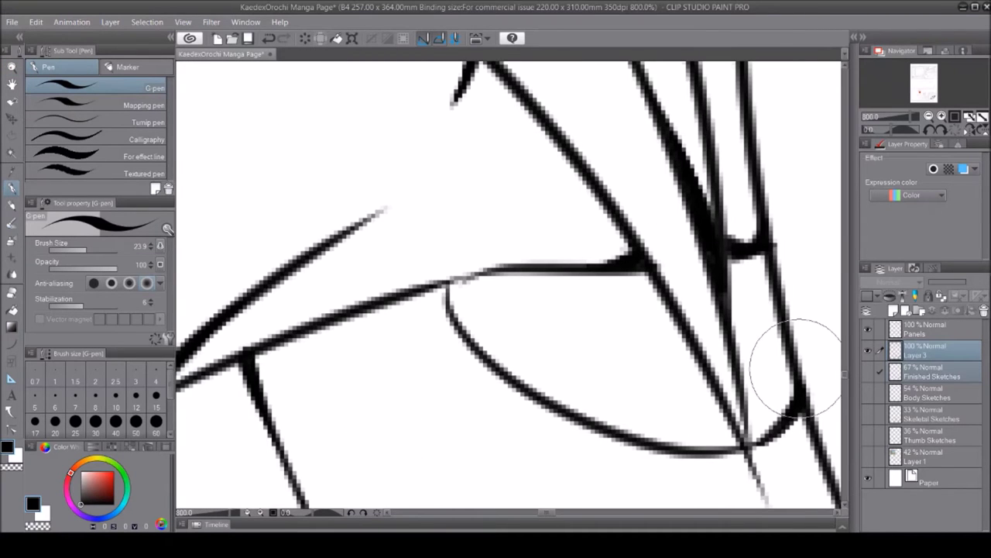
Fill the junction below the neck where the back hair line meets the body contour with a black wedge
key("ctrl+space")
scroll(426, 120, "down", 6)
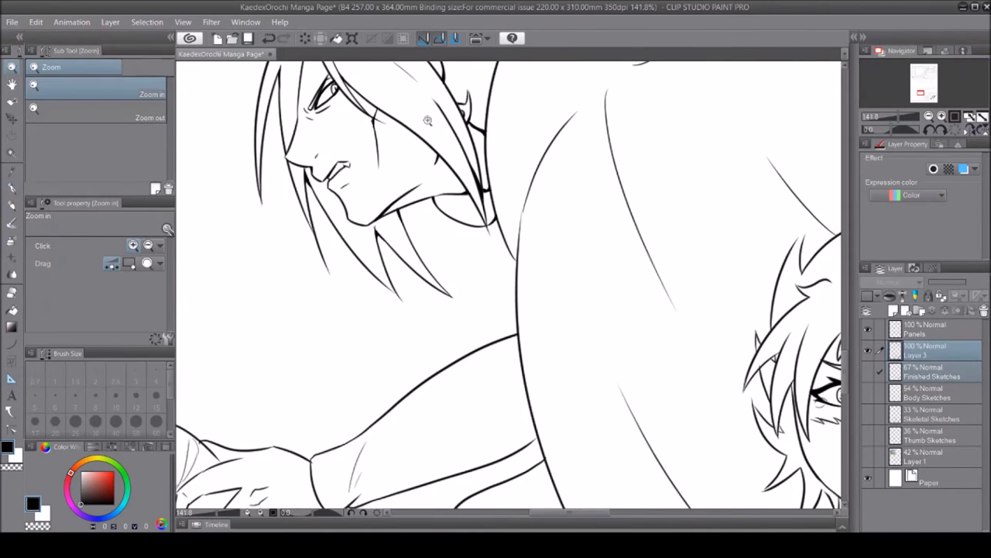
scroll(612, 255, "up", 8)
left_click_drag(594, 287, 586, 203)
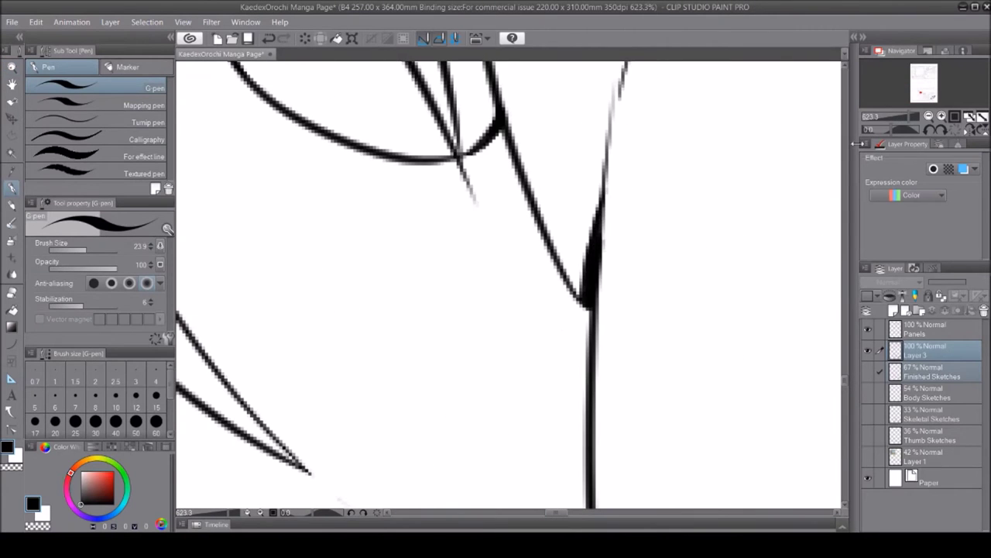
Blacken the junction where the shoulder curve meets the cape's lower fold, trimming the wedge to a sharp point
key("ctrl+space")
scroll(659, 221, "down", 9)
scroll(659, 221, "up", 8)
mouse_move(659, 205)
left_mouse_down()
mouse_move(553, 221)
mouse_move(596, 163)
left_mouse_up()
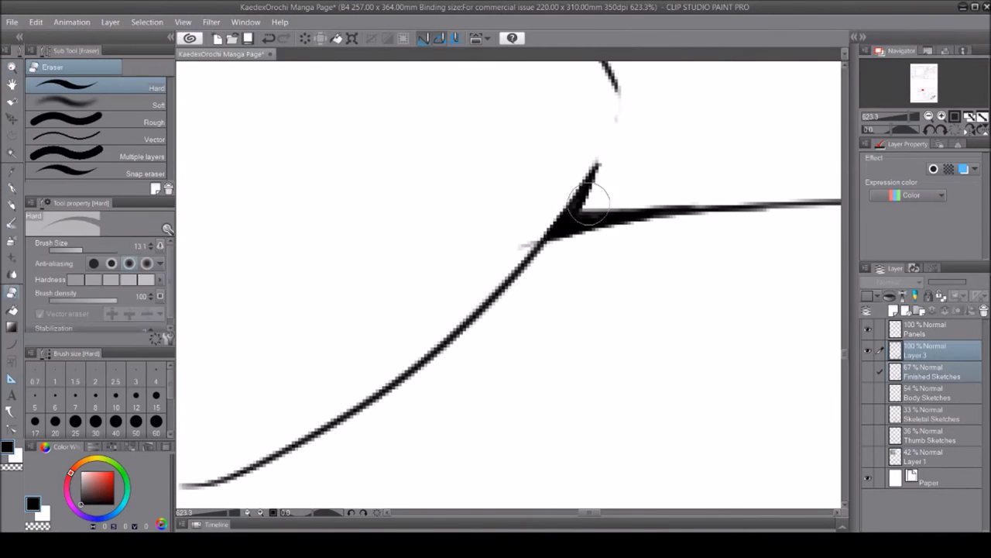
key("ctrl+space")
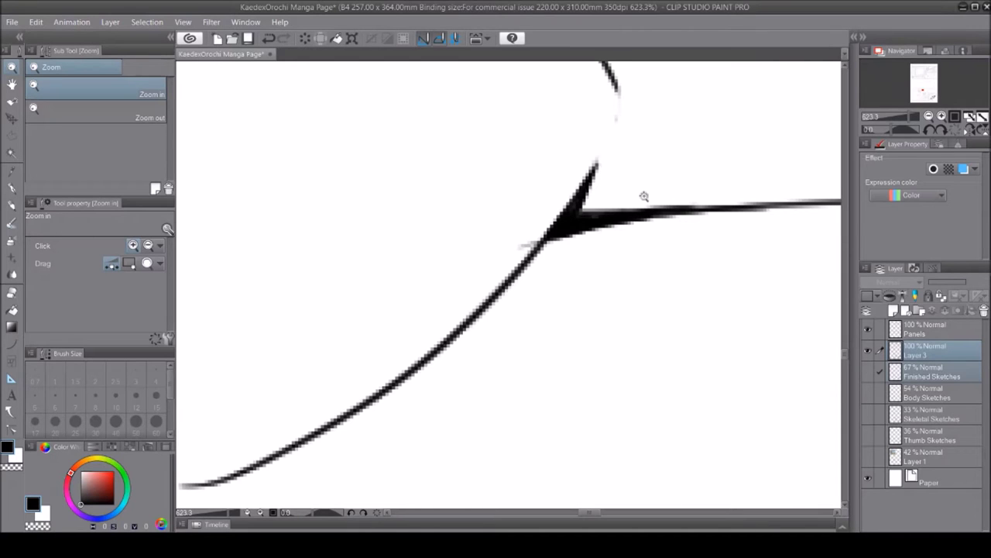
Erase the overshooting line ends at the two junctions between the shoulder and the cape folds
key("ctrl+space")
scroll(535, 121, "down", 5)
scroll(542, 159, "up", 5)
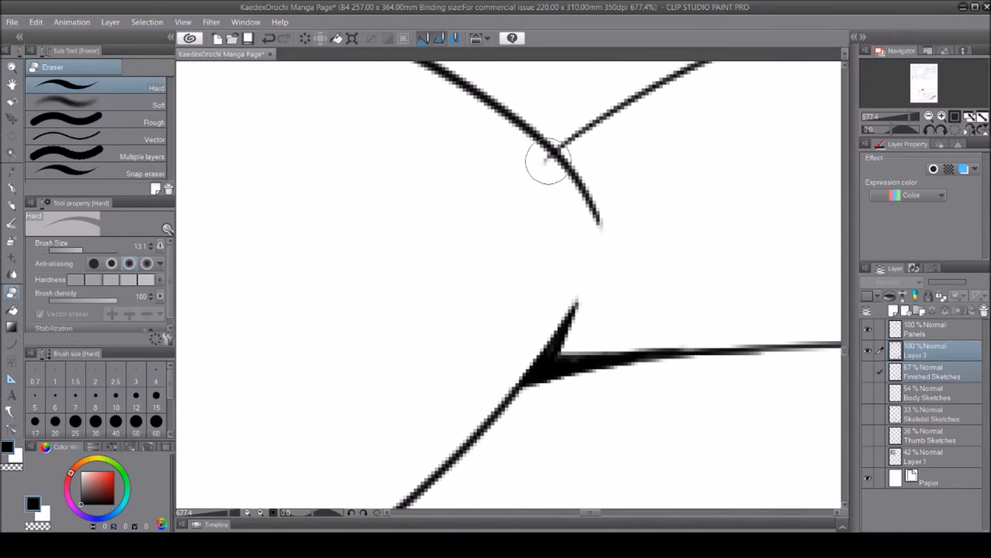
left_click_drag(542, 160, 577, 155)
key("ctrl+space")
scroll(509, 336, "down", 10)
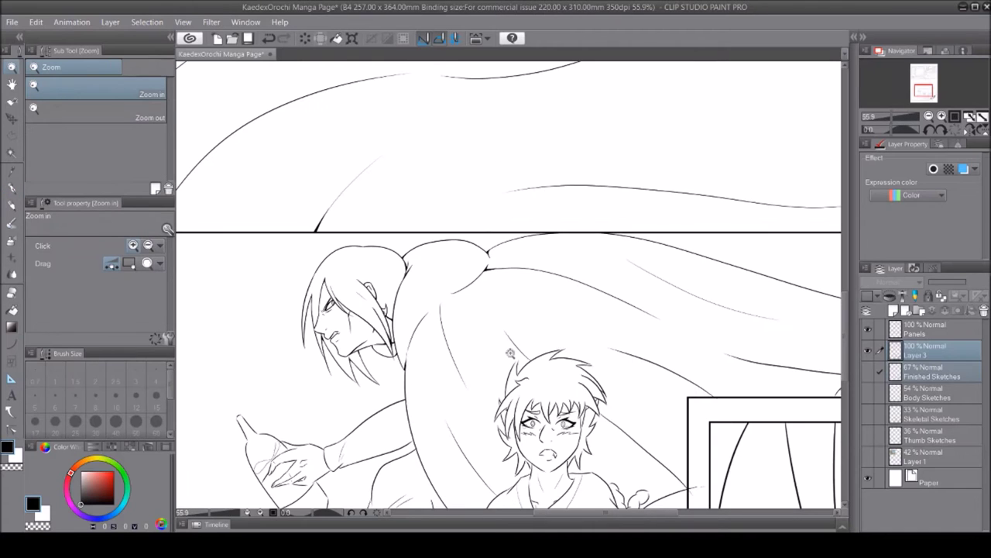
Thicken the outstretched arm's upper and lower outlines where they meet the body contour
scroll(848, 198, "down", 3)
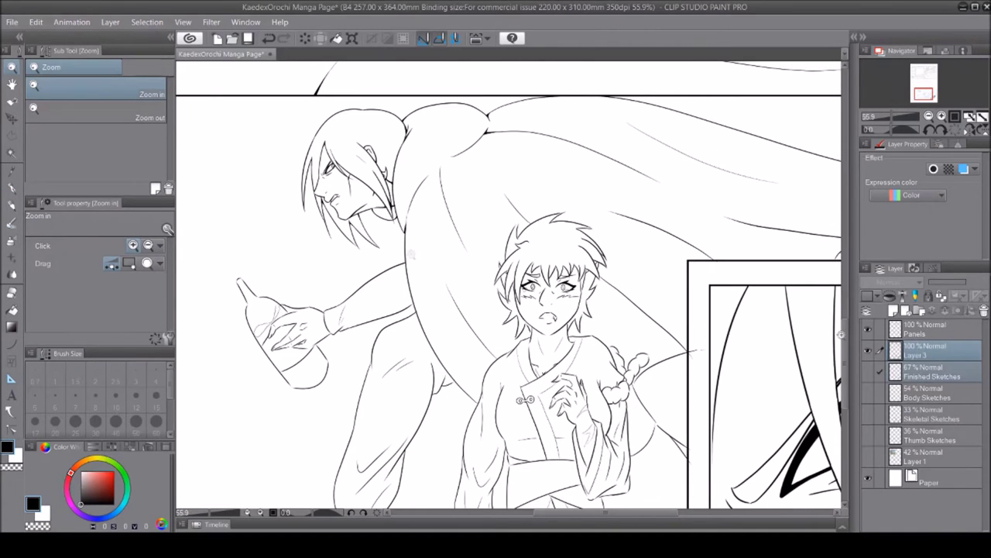
scroll(422, 255, "up", 5)
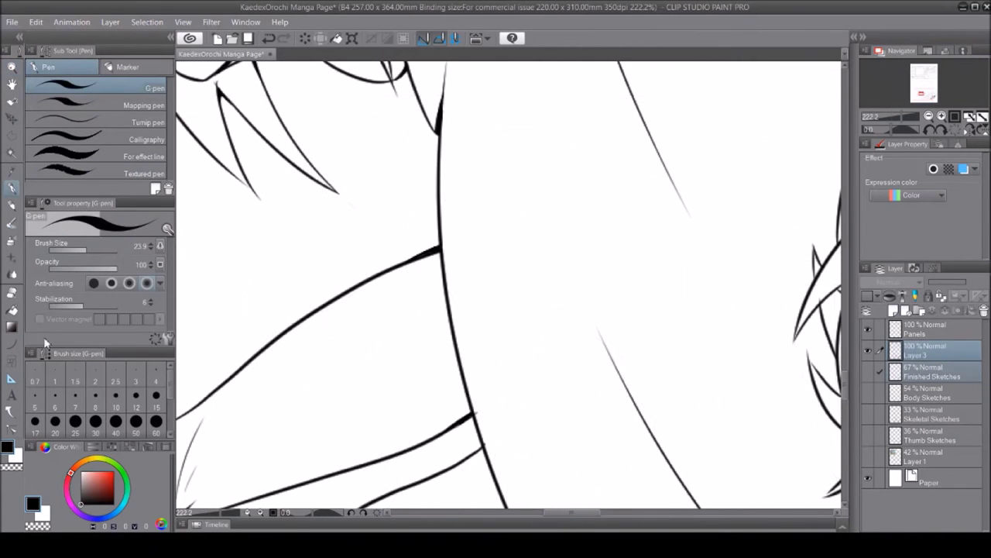
key("ctrl+space")
scroll(493, 387, "down", 3)
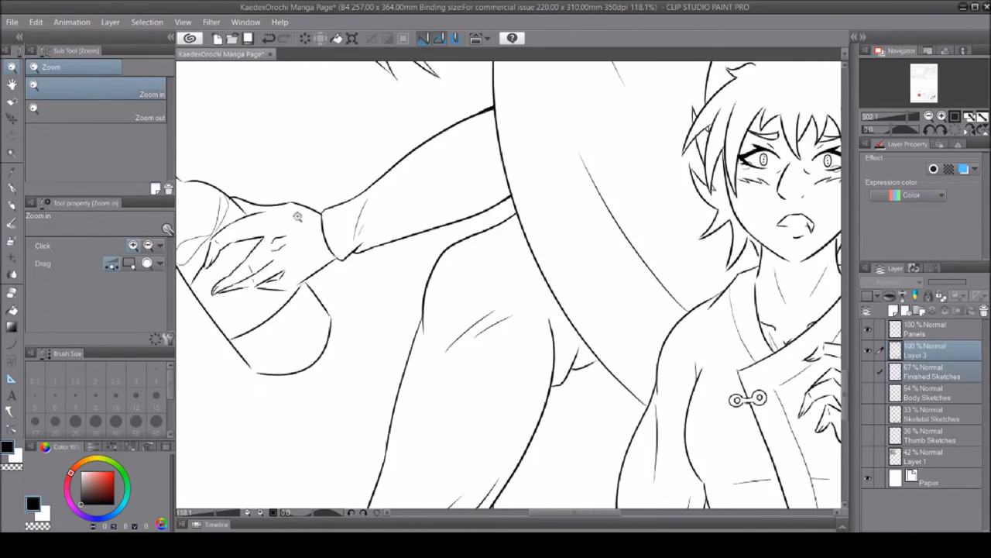
Blacken the line junctions at the fingertips and wrist of the hand holding the bottle
scroll(501, 170, "up", 5)
scroll(500, 171, "down", 5)
scroll(411, 199, "up", 5)
scroll(412, 199, "down", 5)
scroll(290, 333, "up", 6)
scroll(336, 271, "down", 2)
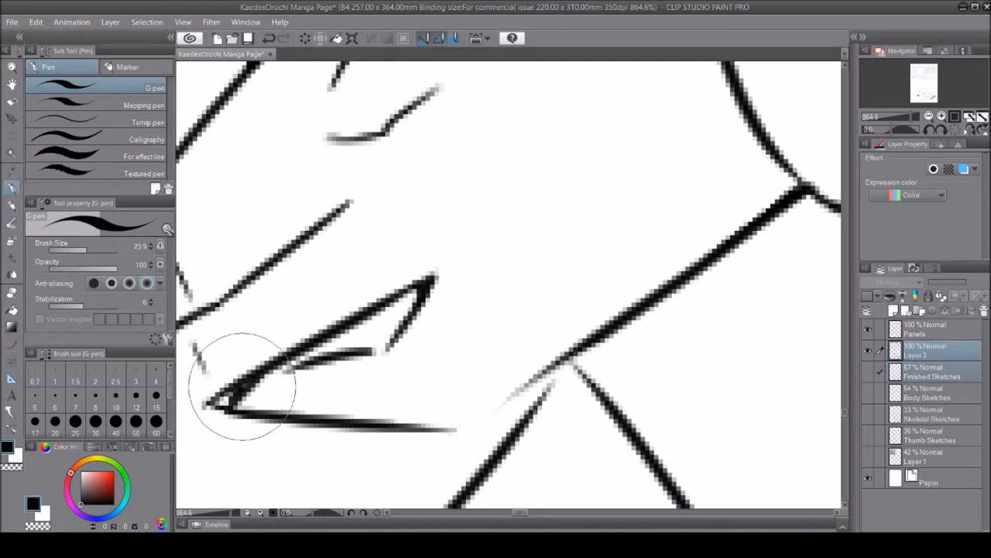
Thicken the junctions where the thumb and hand outlines meet the bottle's edge
key("ctrl+space")
scroll(354, 299, "up", 1)
left_click_drag(405, 210, 532, 178)
key("p")
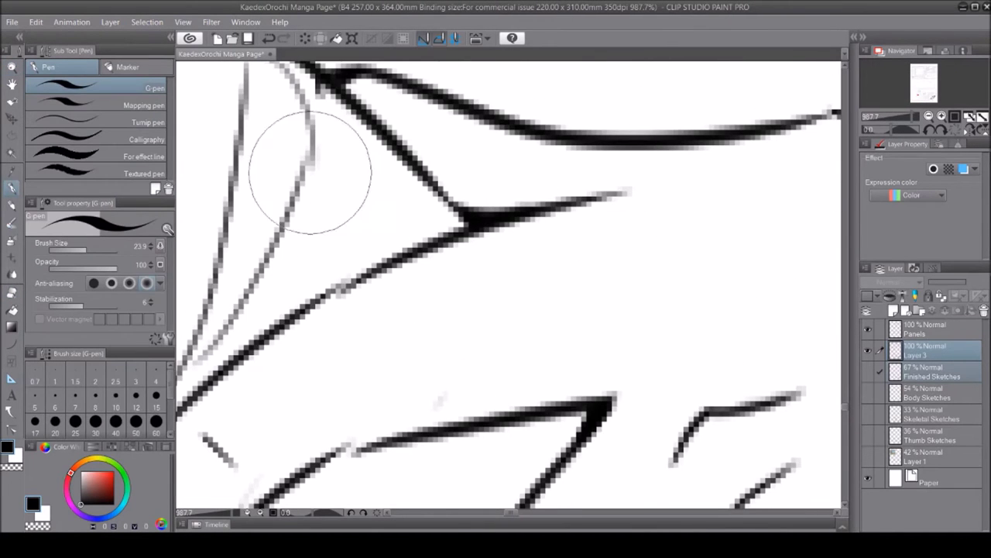
Thicken both sides of the bottle where its neck meets the body, tidying the edges with the eraser
scroll(470, 188, "down", 5)
scroll(486, 295, "up", 5)
left_click_drag(487, 294, 472, 320)
mouse_move(612, 186)
left_mouse_down()
mouse_move(704, 194)
mouse_move(593, 177)
left_mouse_up()
key("/")
scroll(436, 144, "down", 1)
key("e")
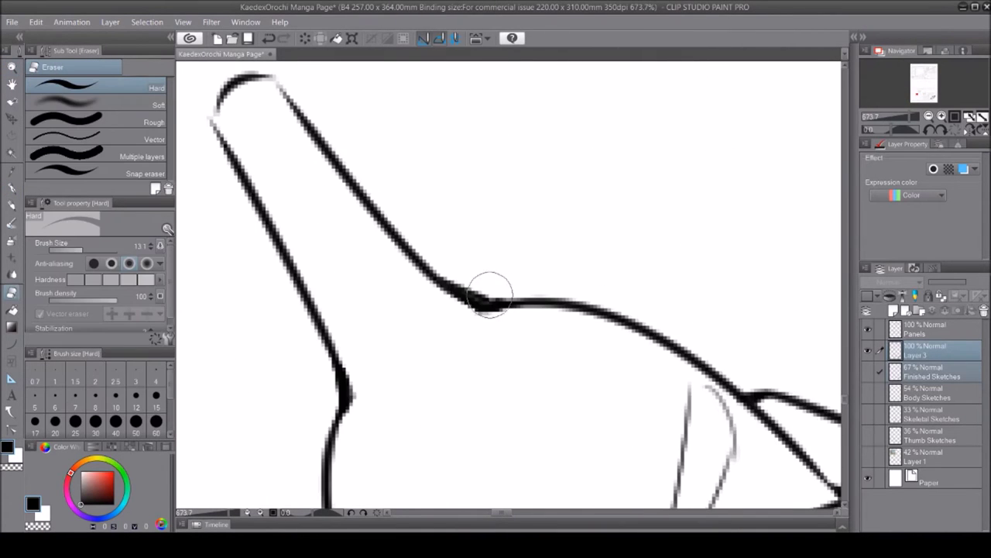
Add more line weight to the outlines of the bottle in the character's hand
key("p")
scroll(508, 286, "down", 3)
scroll(482, 276, "up", 4)
left_click_drag(482, 264, 681, 178)
key("/")
key("p")
key("/")
scroll(828, 147, "down", 10)
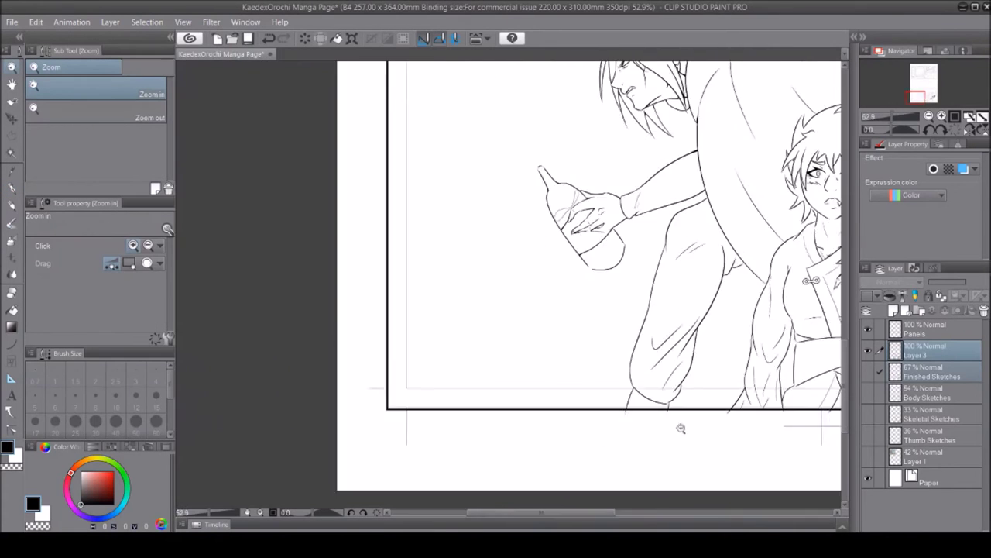
Thicken the long-haired character's leg outline where the small cloth fold behind it joins
scroll(828, 147, "up", 10)
key("p")
key("/")
scroll(454, 281, "up", 5)
key("p")
scroll(453, 281, "down", 5)
scroll(448, 297, "up", 5)
left_click_drag(438, 347, 441, 231)
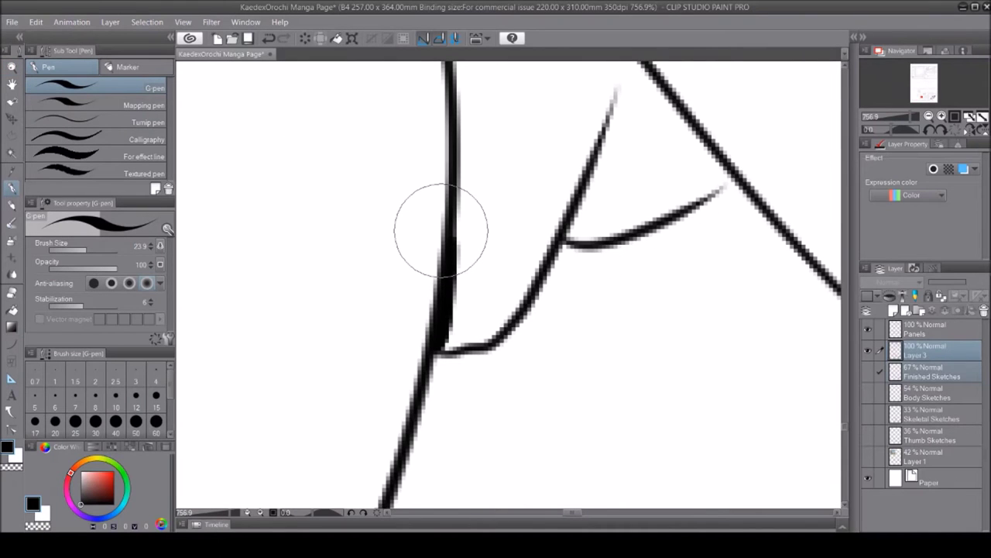
Thicken the fold-line junctions on the long-haired character's leg with black line weight
left_click_drag(559, 241, 593, 162)
key("/")
scroll(593, 394, "down", 5)
scroll(438, 210, "up", 6)
key("p")
left_click_drag(437, 209, 531, 121)
key("/")
scroll(449, 316, "down", 5)
scroll(261, 295, "up", 5)
key("e")
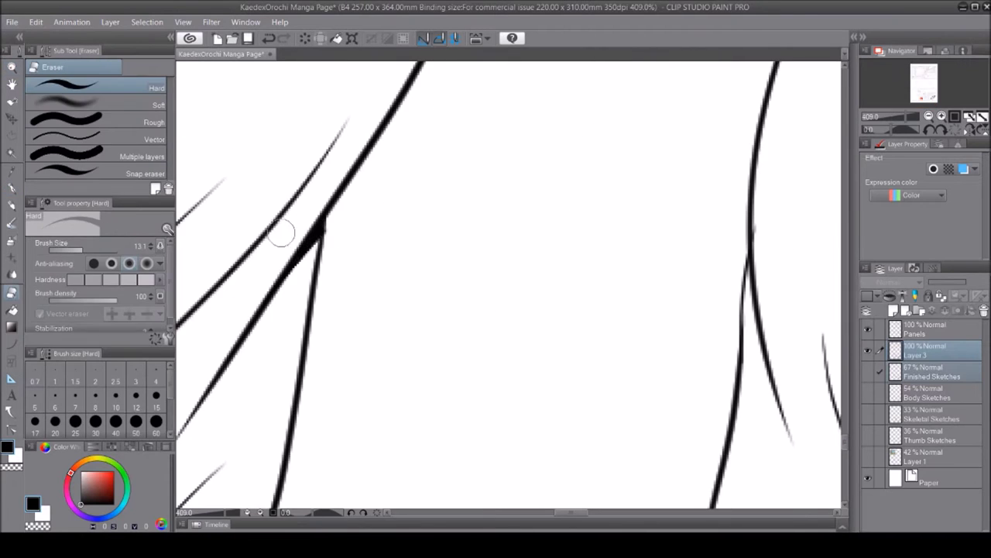
Thicken the ends of the clothing outlines where they meet the panel's bottom border
key("/")
scroll(385, 332, "down", 2)
key("p")
scroll(315, 271, "up", 4)
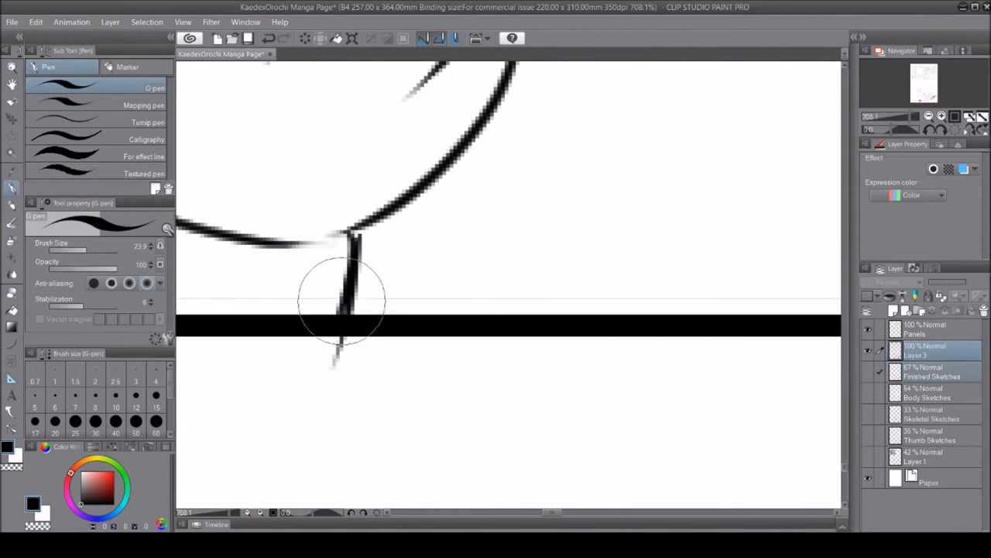
scroll(341, 298, "left", 10)
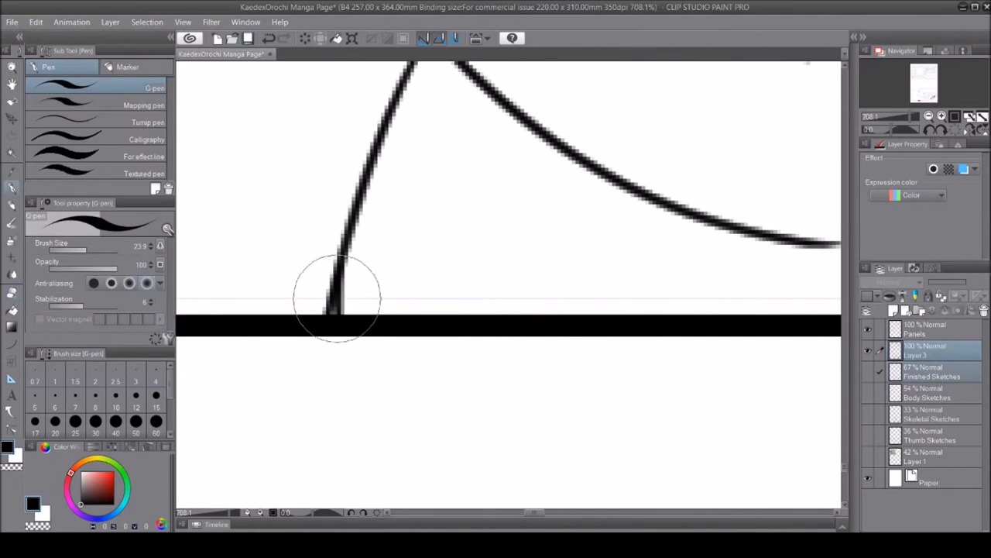
Add black line weight to the corners where fold lines branch off the clothing outlines
scroll(337, 298, "up", 3)
left_click_drag(425, 194, 480, 135)
key("/")
scroll(675, 190, "down", 5)
scroll(538, 285, "up", 6)
key("p")
left_click_drag(572, 360, 487, 294)
key("/")
scroll(394, 215, "down", 5)
key("p")
scroll(494, 189, "up", 5)
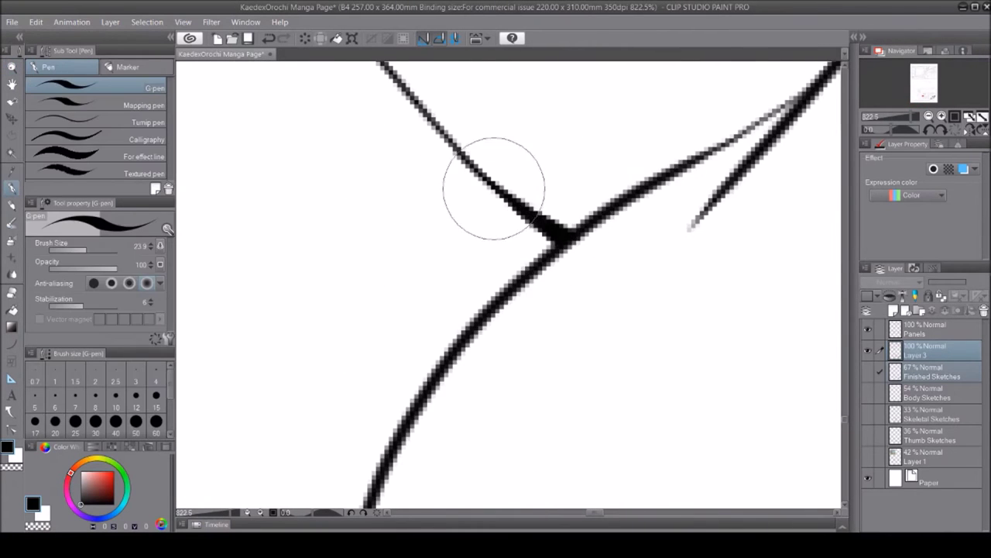
Thicken the cape lines at their junctions beside the short-haired character's shoulder and arm
key("/")
scroll(494, 189, "down", 5)
scroll(574, 172, "up", 4)
key("p")
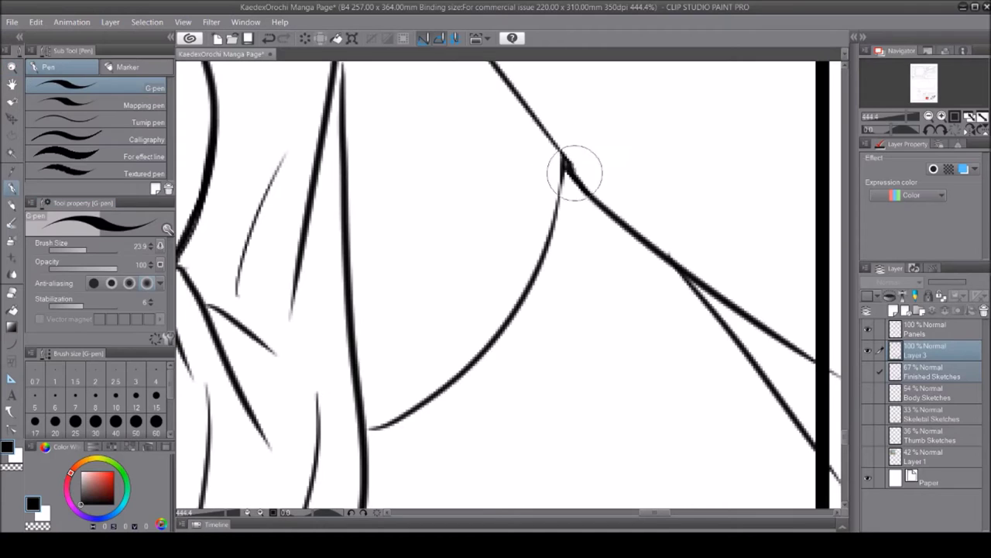
scroll(496, 287, "down", 4)
scroll(385, 338, "up", 4)
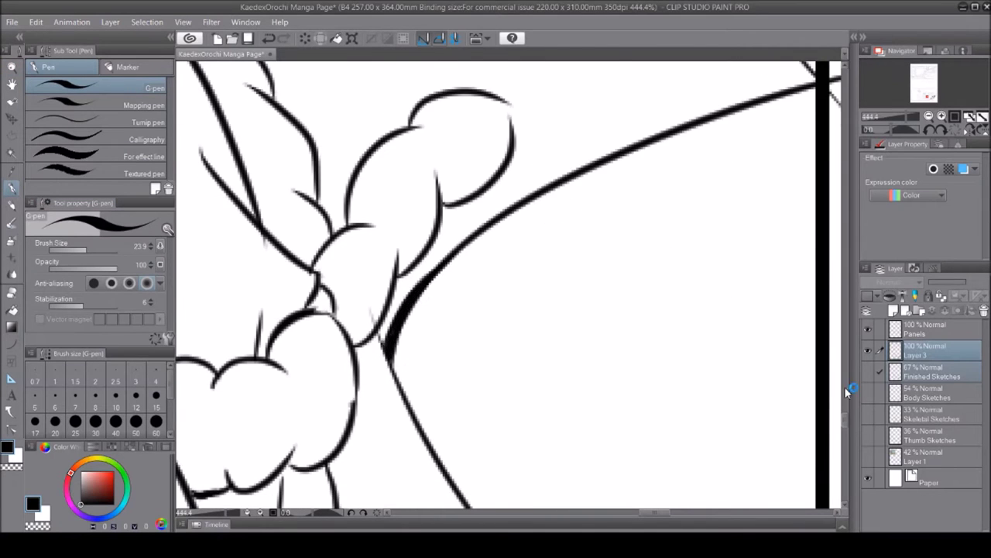
Erase the stray cape line ends overshooting the panel's right border
scroll(846, 393, "down", 4)
scroll(625, 206, "up", 4)
key("e")
scroll(520, 177, "down", 2)
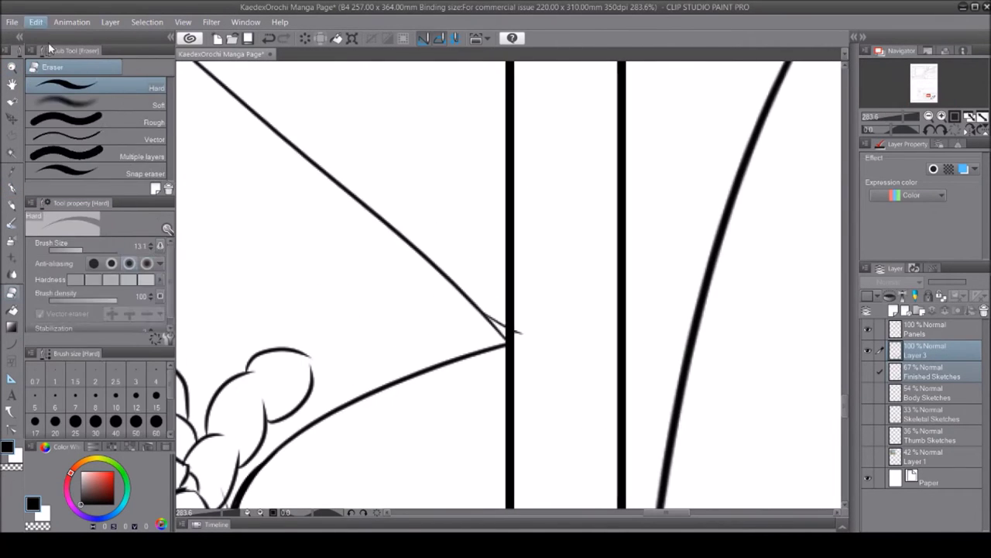
key("p")
scroll(472, 287, "down", 3)
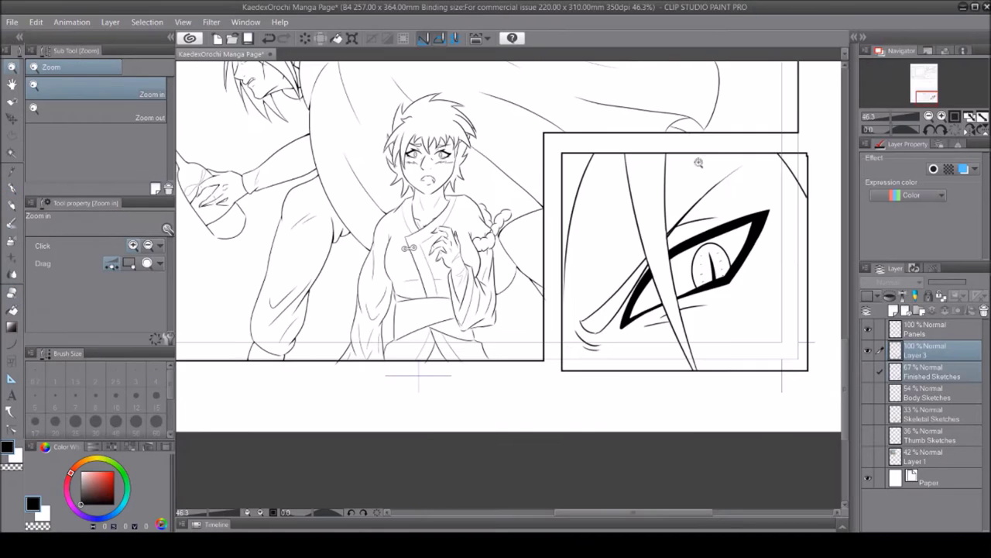
Thicken the inner fold of the cape's curled tip and trim the line overshooting the panel border below it
scroll(472, 188, "up", 4)
key("e")
scroll(774, 186, "down", 3)
scroll(546, 188, "up", 3)
key("p")
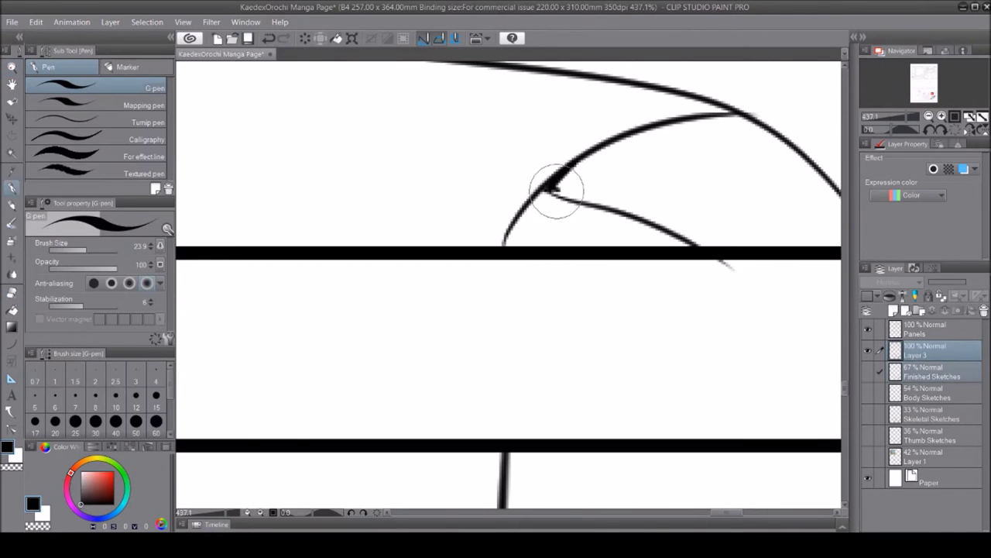
scroll(573, 171, "right", 5)
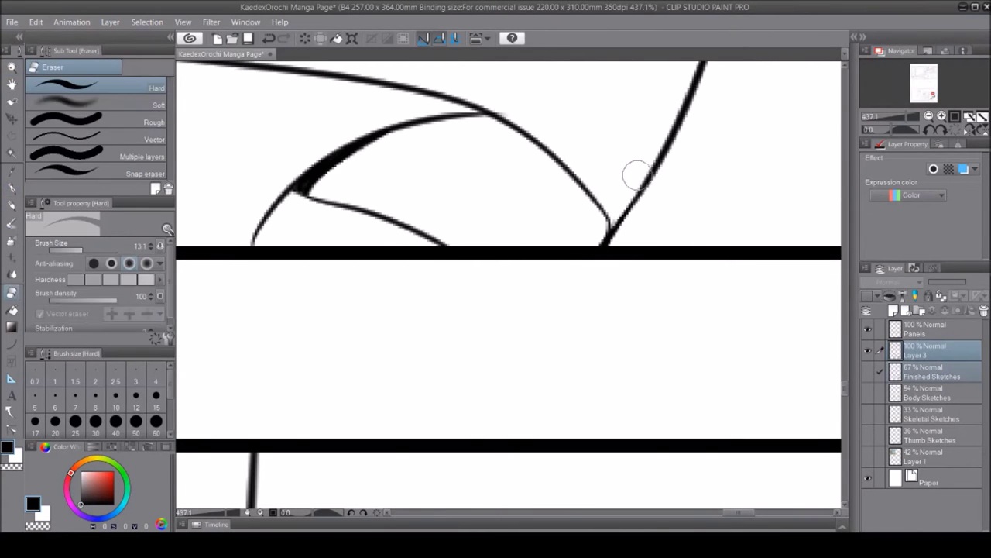
scroll(668, 173, "down", 3)
scroll(495, 237, "up", 3)
Fill the notches between the short-haired character's bangs with black line weight, starting above the left eye
scroll(423, 325, "down", 5)
scroll(451, 243, "up", 10)
key("p")
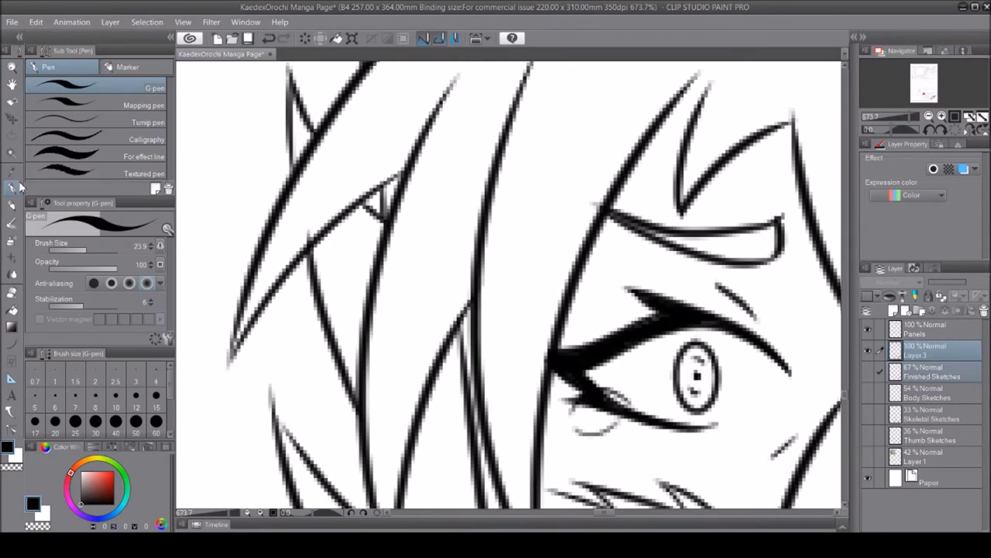
left_click_drag(697, 104, 699, 224)
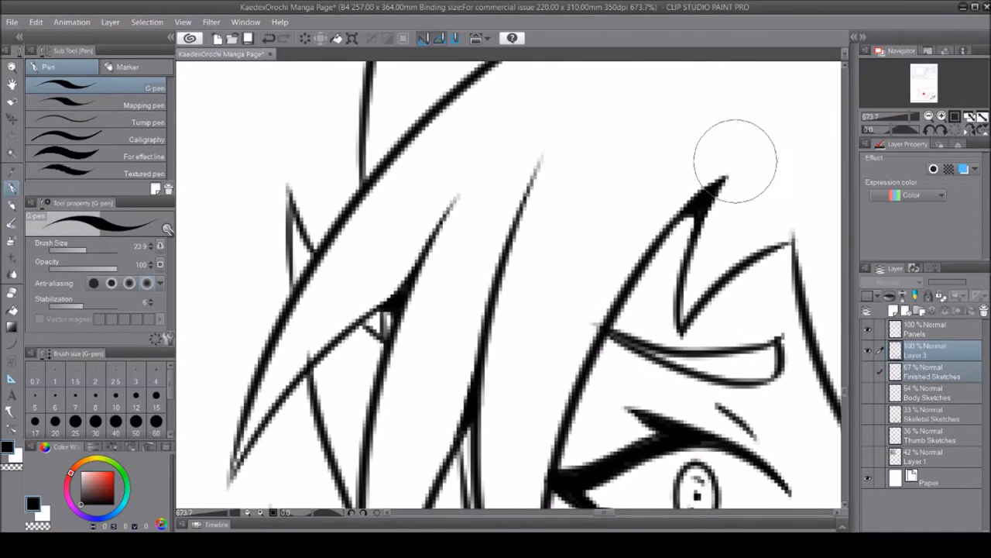
scroll(590, 338, "right", 5)
mouse_move(573, 364)
left_mouse_down()
mouse_move(559, 335)
mouse_move(645, 252)
left_mouse_up()
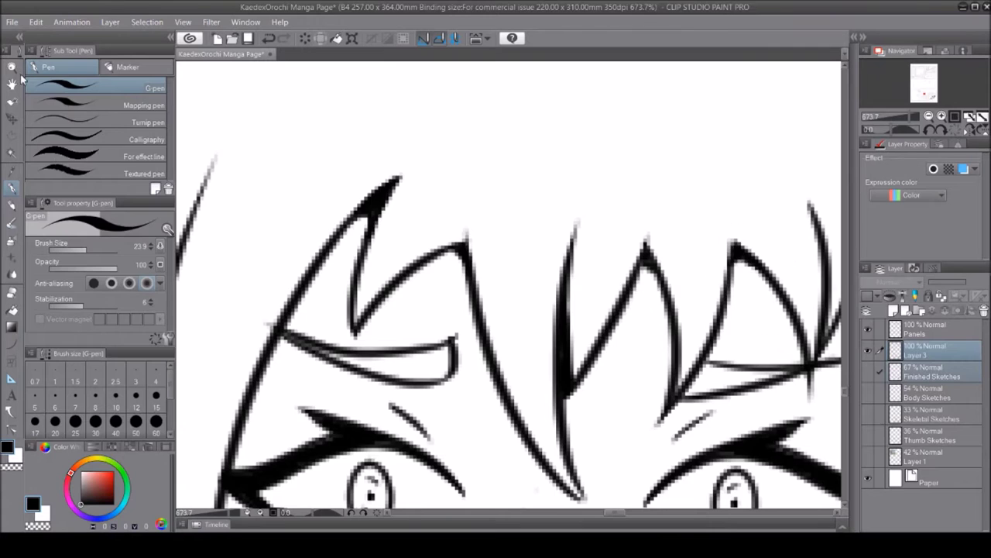
Thicken the junctions of the bangs and hair strands above and beside the character's right eye
scroll(665, 205, "down", 5)
scroll(662, 213, "up", 6)
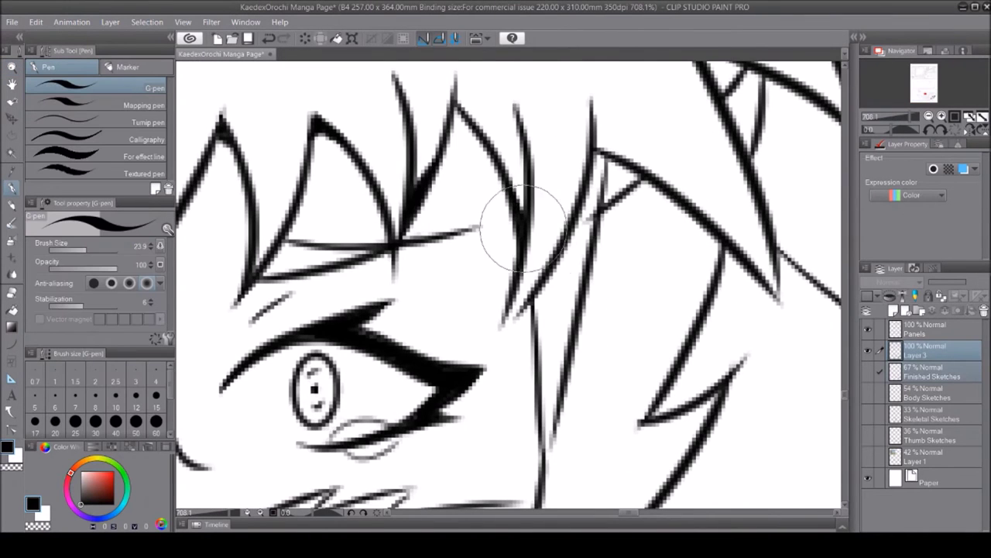
scroll(569, 276, "up", 3)
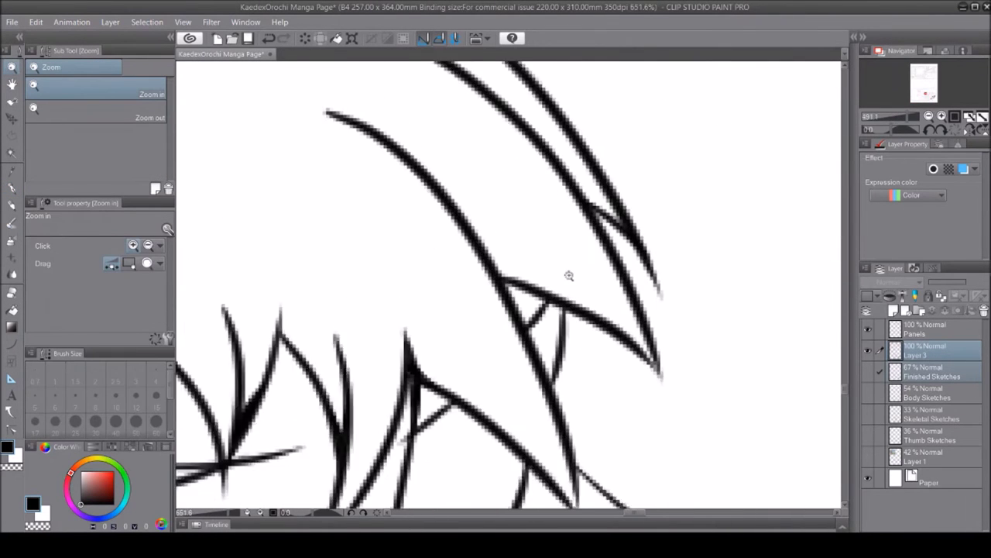
left_click(11, 66)
left_click(11, 187)
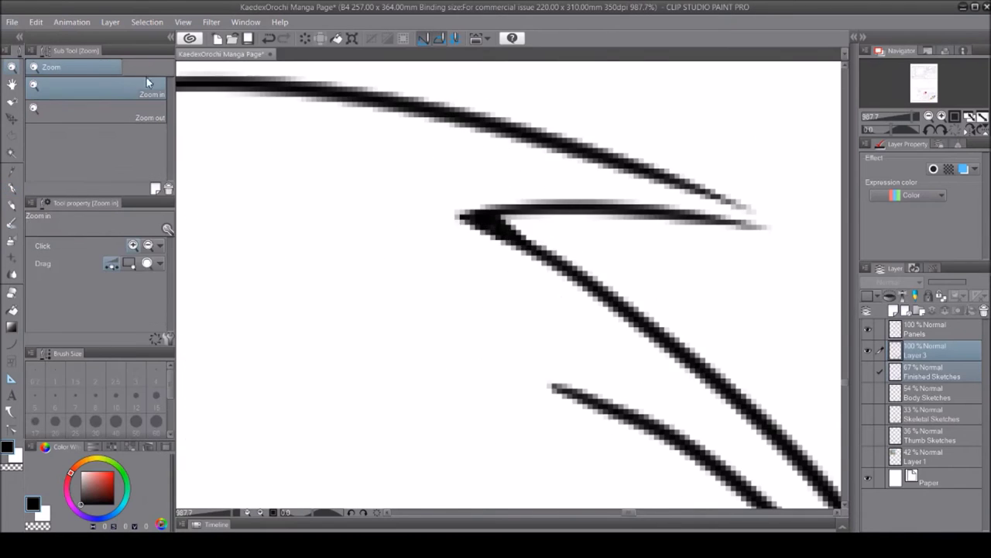
Add line weight to the notches between the hair spikes along the top of the short-haired character's head
scroll(487, 210, "up", 3)
scroll(478, 165, "down", 6)
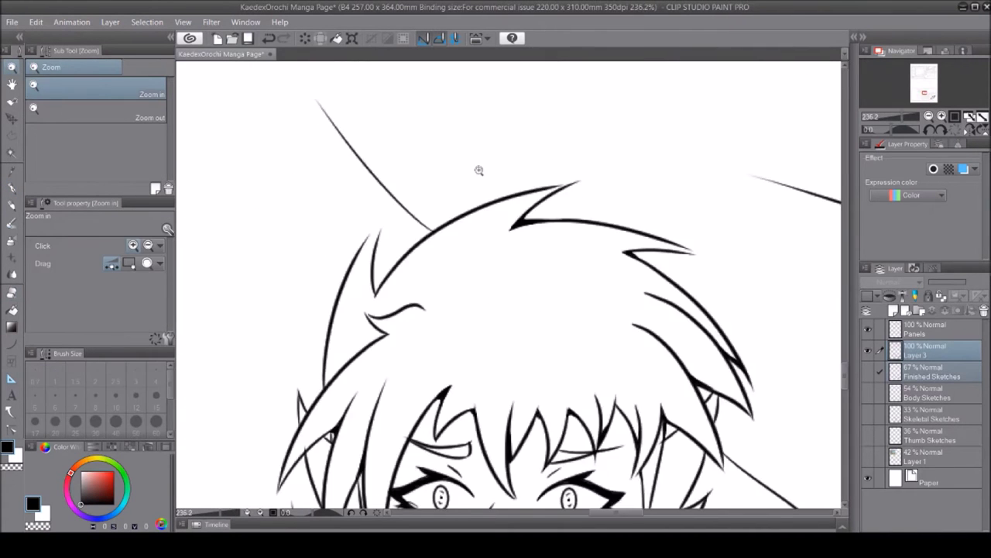
scroll(380, 230, "up", 6)
scroll(432, 225, "down", 3)
key("e")
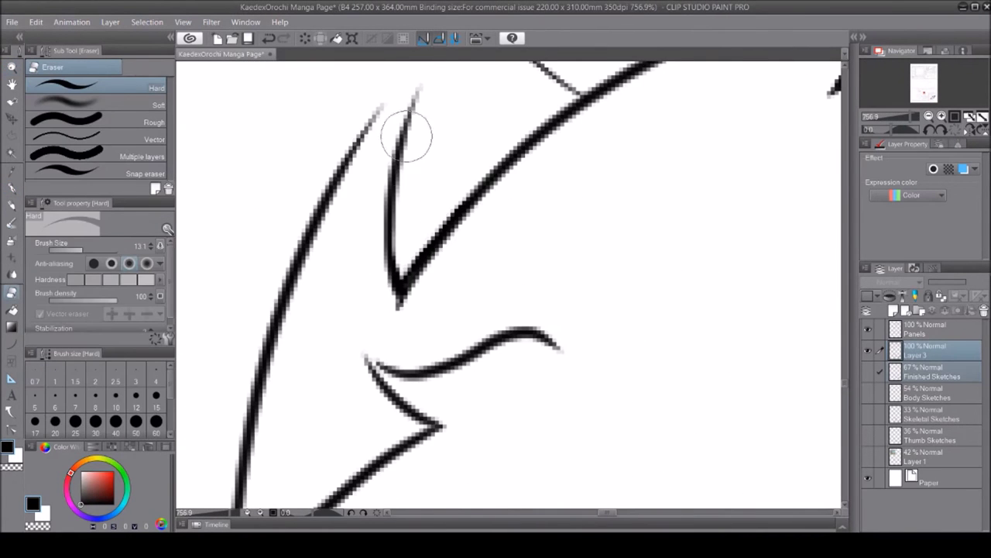
Thicken the gaps between the side hair locks beside the short-haired character's left eye
scroll(406, 135, "down", 3)
key("p")
scroll(404, 416, "up", 2)
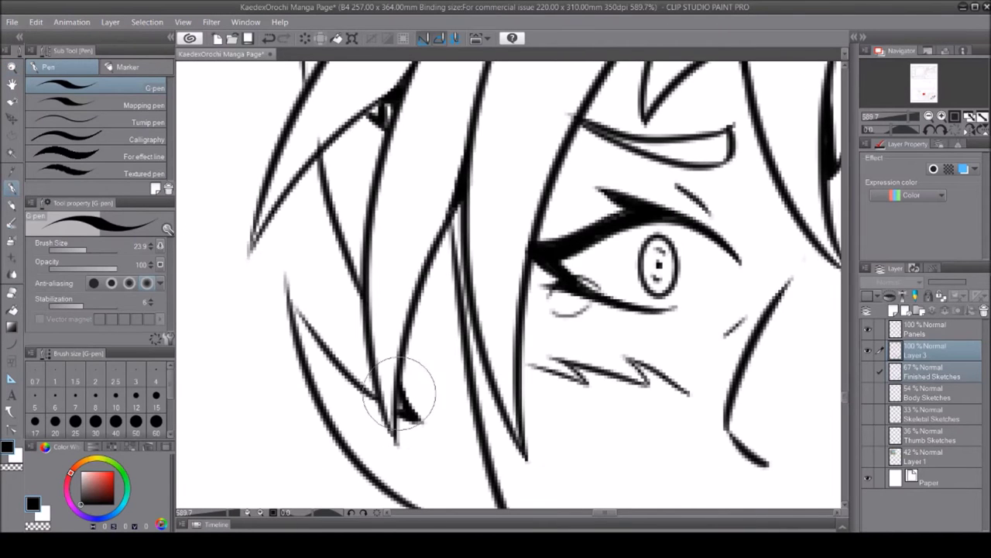
Ink the short-haired character's ear outline between the face and side hair, following the finished sketch
scroll(453, 213, "down", 4)
scroll(281, 352, "up", 4)
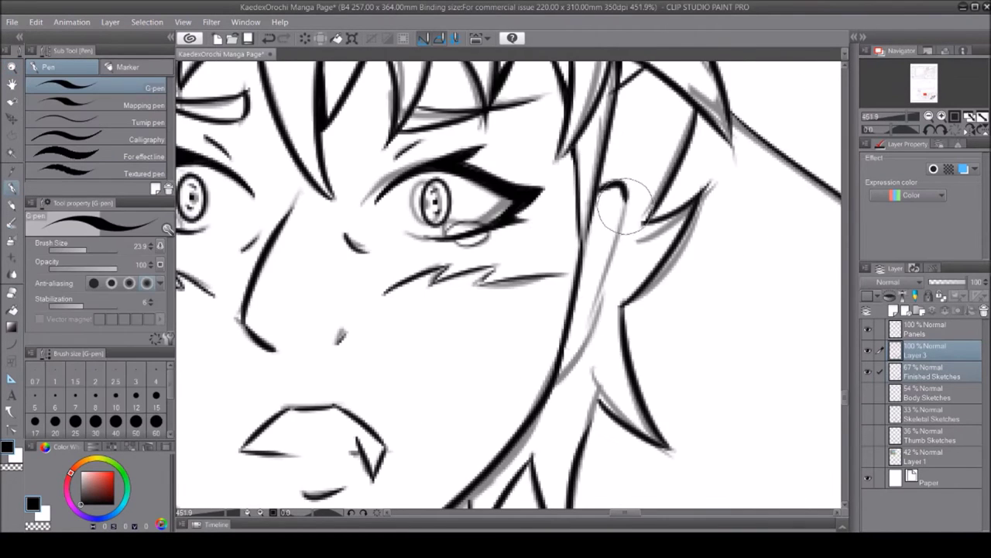
scroll(281, 353, "down", 3)
scroll(332, 155, "up", 3)
Thicken the hair spike corners below the ear and the junction where the jaw meets the neck
scroll(275, 182, "up", 1)
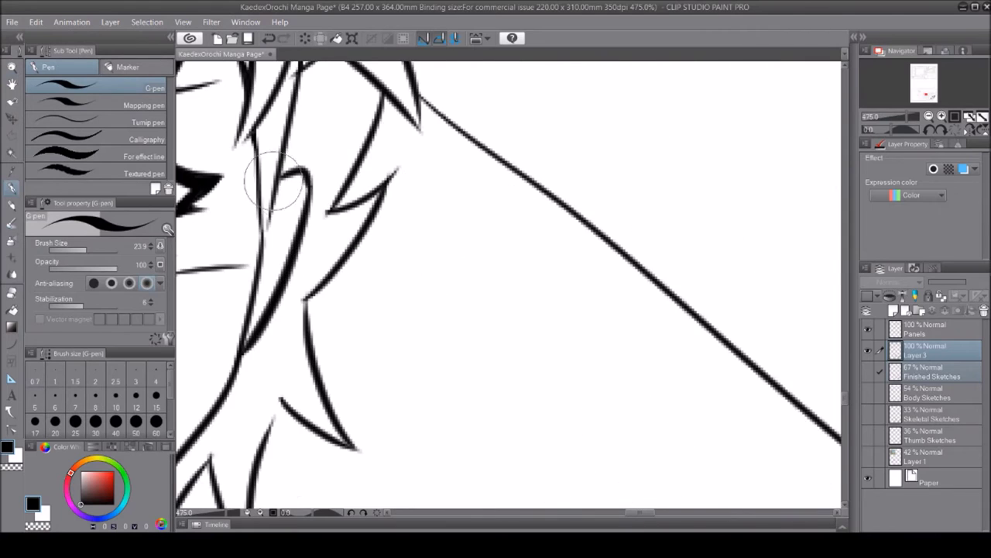
scroll(279, 403, "down", 1)
scroll(373, 329, "up", 1)
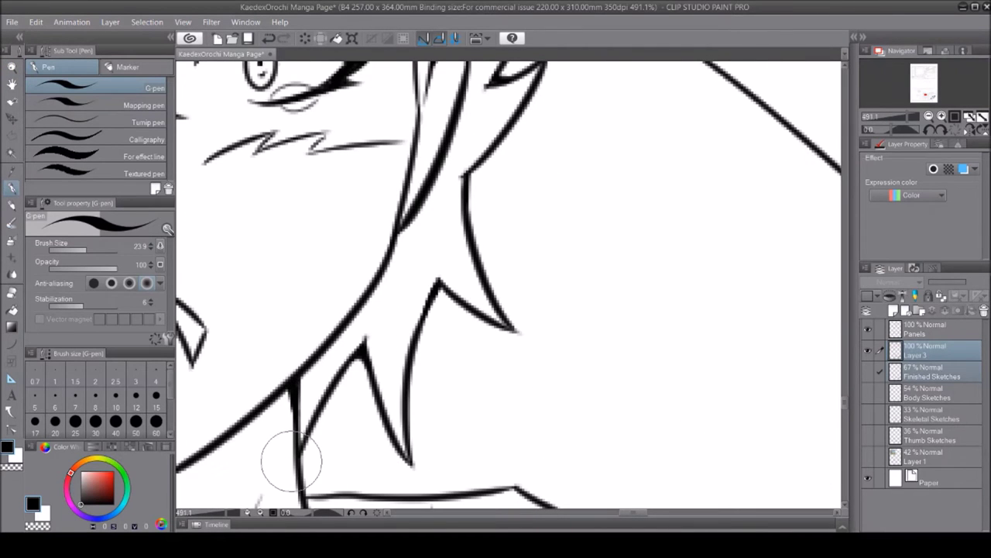
Thicken the line joints at the hair tips and mouth corner of the short-haired character's face, trimming with the hard eraser
left_click_drag(642, 512, 620, 512)
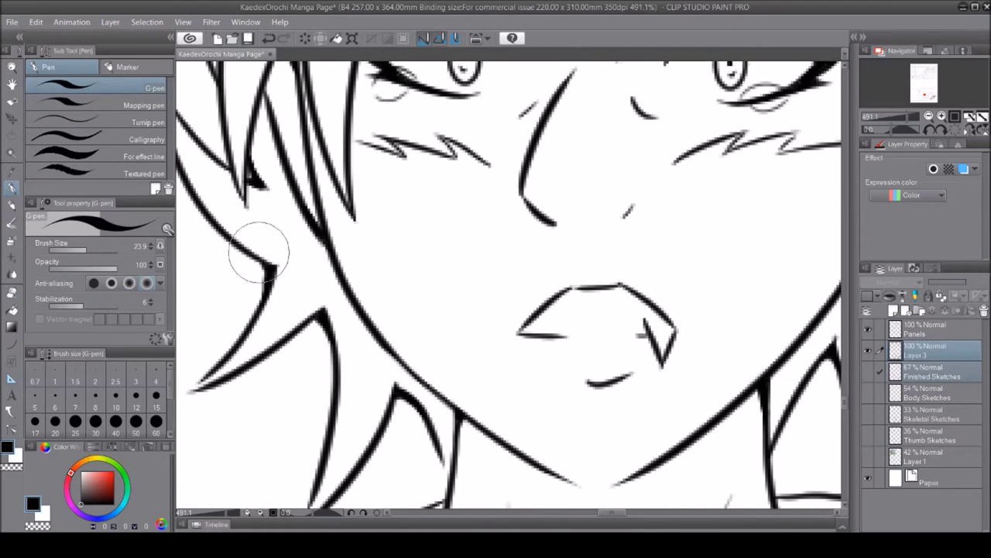
key("slash")
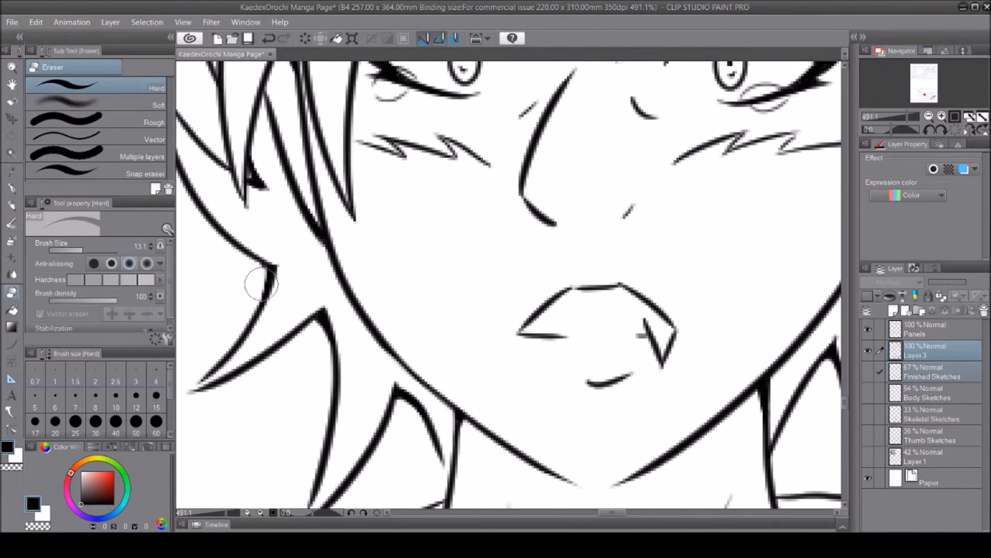
scroll(411, 275, "down", 8)
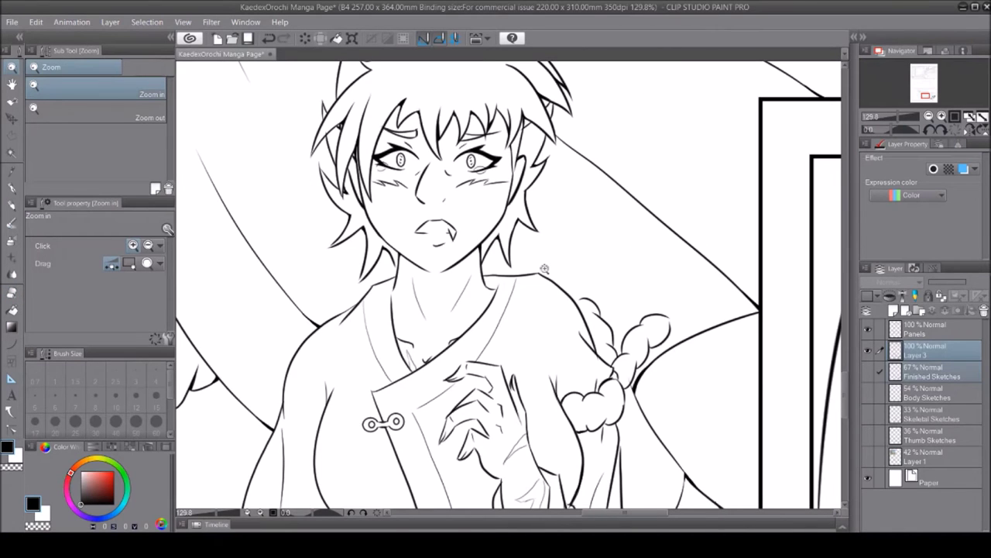
scroll(484, 161, "up", 6)
key("e")
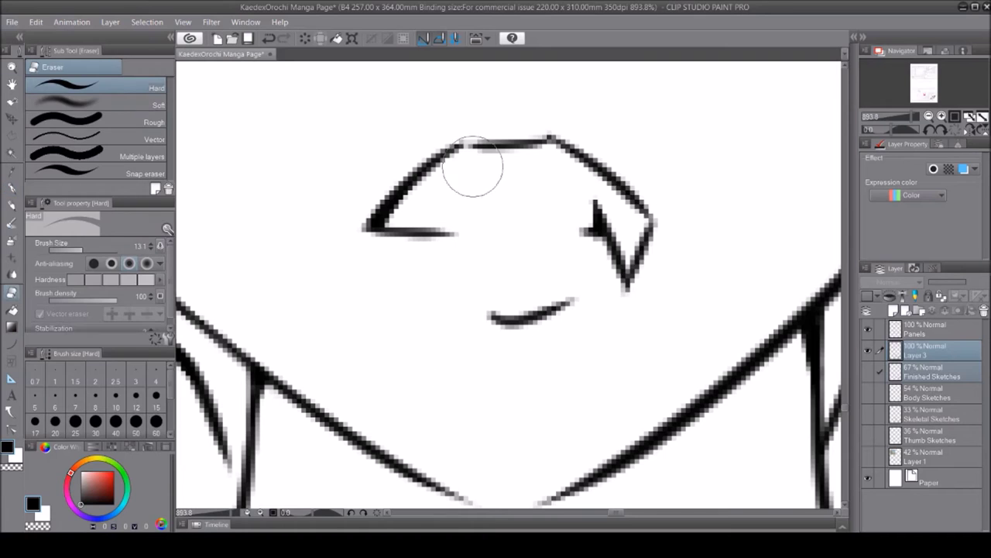
key("slash")
scroll(548, 155, "down", 6)
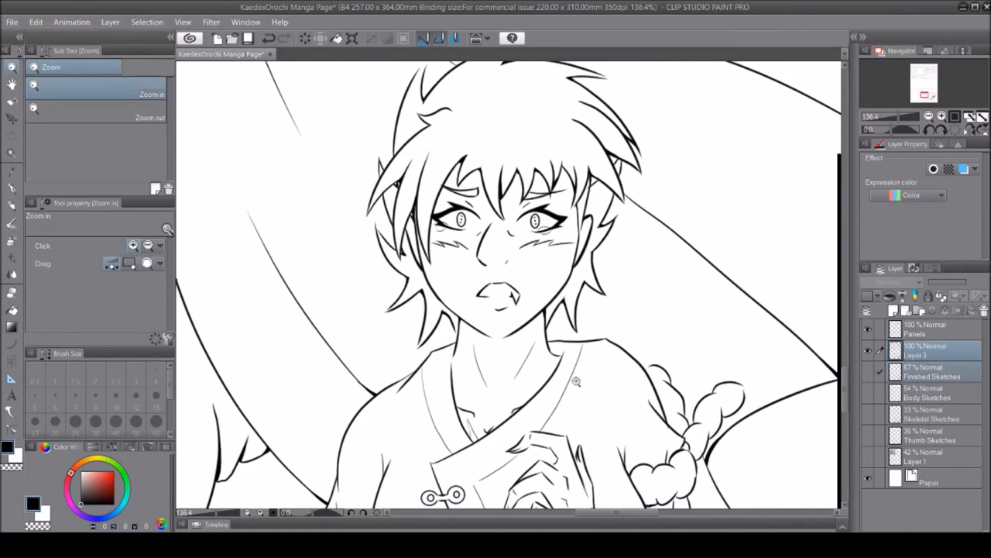
Erase the lower lash line where it crosses the tear under the short-haired character's eye
scroll(553, 188, "up", 5)
key("e")
key("slash")
scroll(465, 194, "down", 2)
scroll(487, 177, "up", 3)
key("e")
key("slash")
scroll(487, 177, "down", 5)
scroll(340, 198, "up", 5)
key("e")
left_click_drag(341, 198, 384, 180)
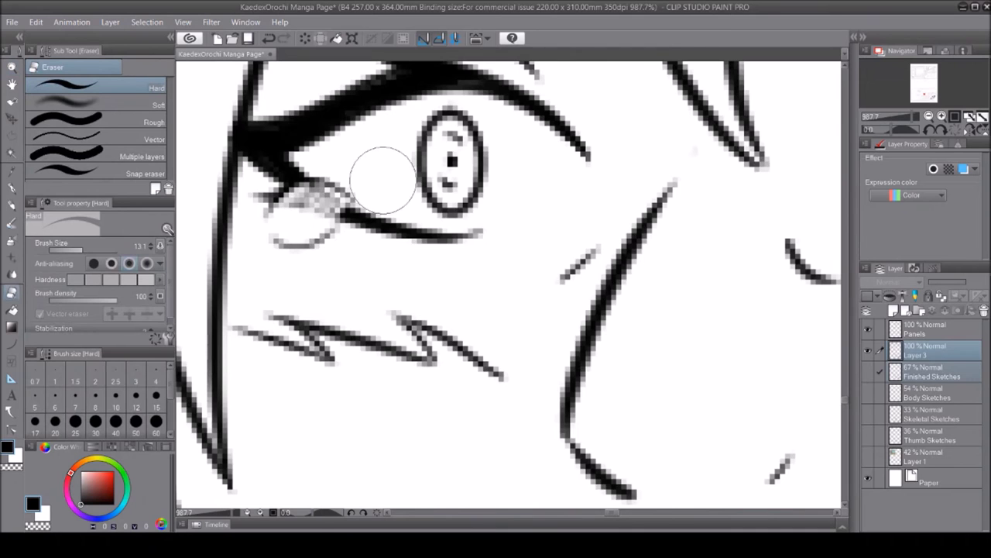
Erase the lash line inside the tear under the spiral-pupil eye framed by long hair strands
key("slash")
scroll(383, 179, "down", 4)
scroll(509, 309, "up", 4)
key("e")
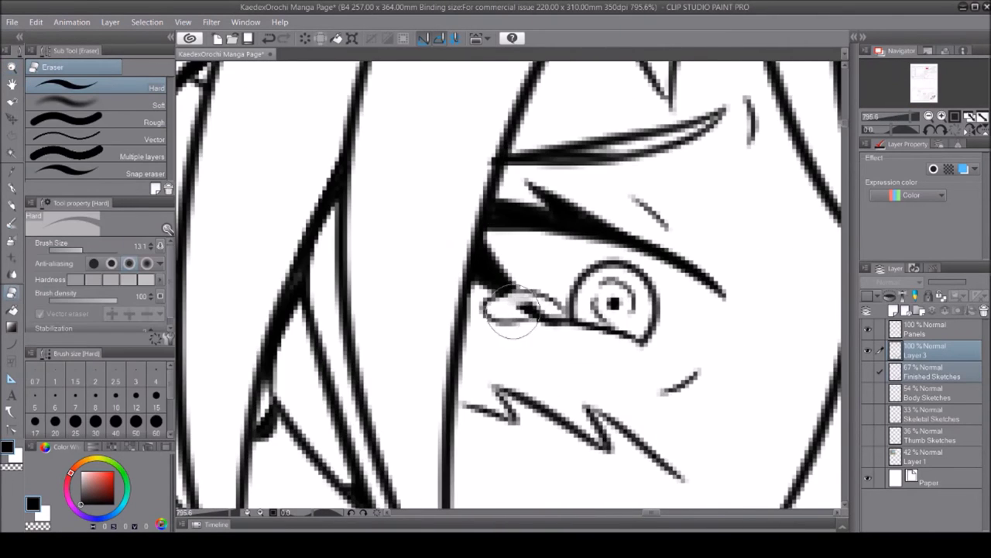
key("slash")
scroll(318, 305, "down", 4)
scroll(232, 388, "up", 4)
key("e")
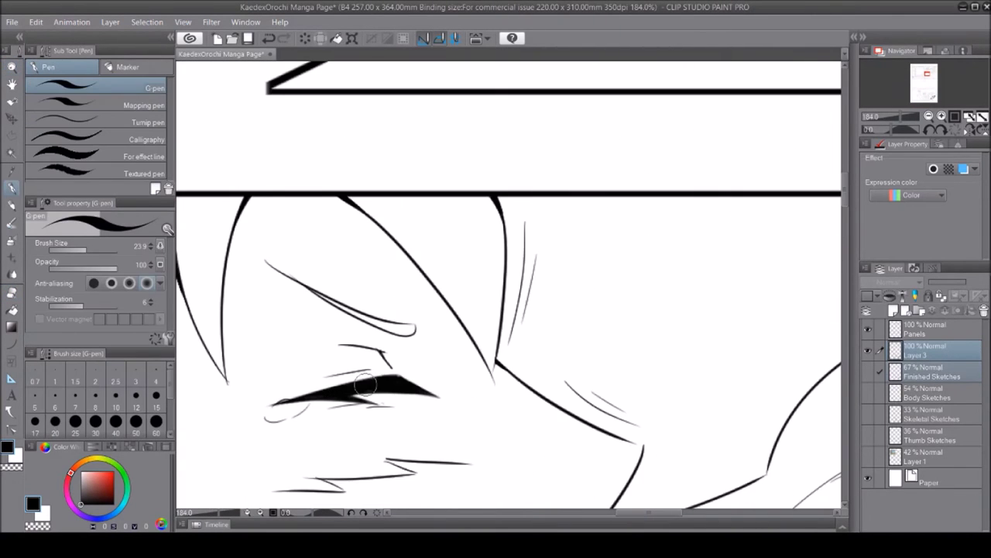
Clean up the closed eye's lash edge where it overlaps the tear outline, using the G-pen and hard eraser
key("slash")
scroll(350, 340, "up", 1)
scroll(350, 340, "up", 1)
key("e")
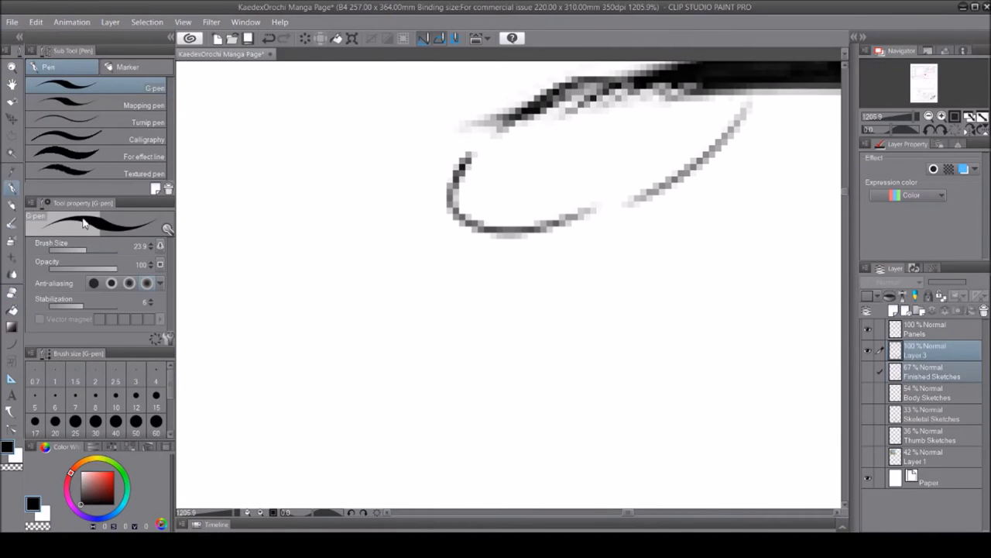
key("slash")
scroll(494, 203, "down", 1)
key("e")
left_click_drag(621, 198, 600, 189)
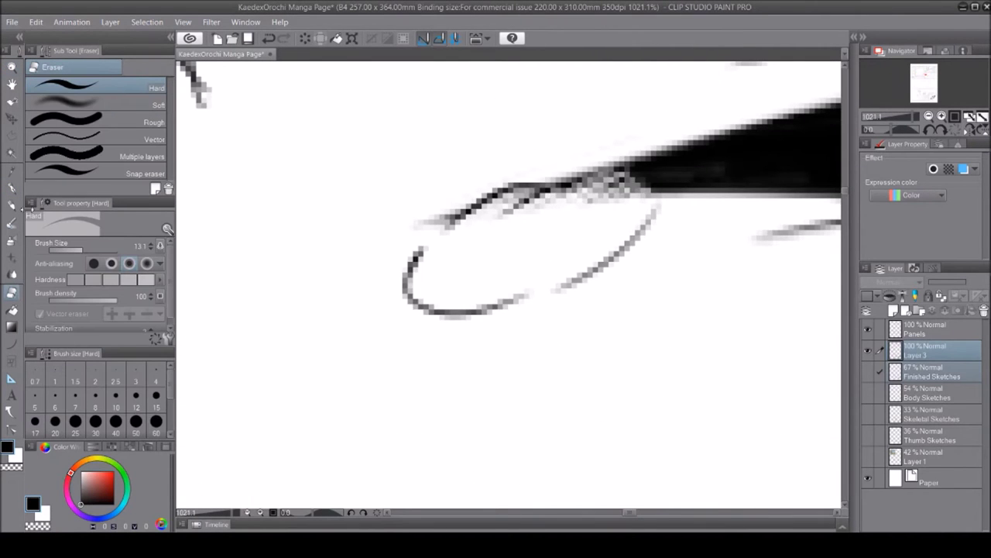
Thicken the clothing lines where they meet the lower panel border and erase the overshoot below it
key("slash")
scroll(562, 340, "down", 5)
scroll(559, 376, "down", 1)
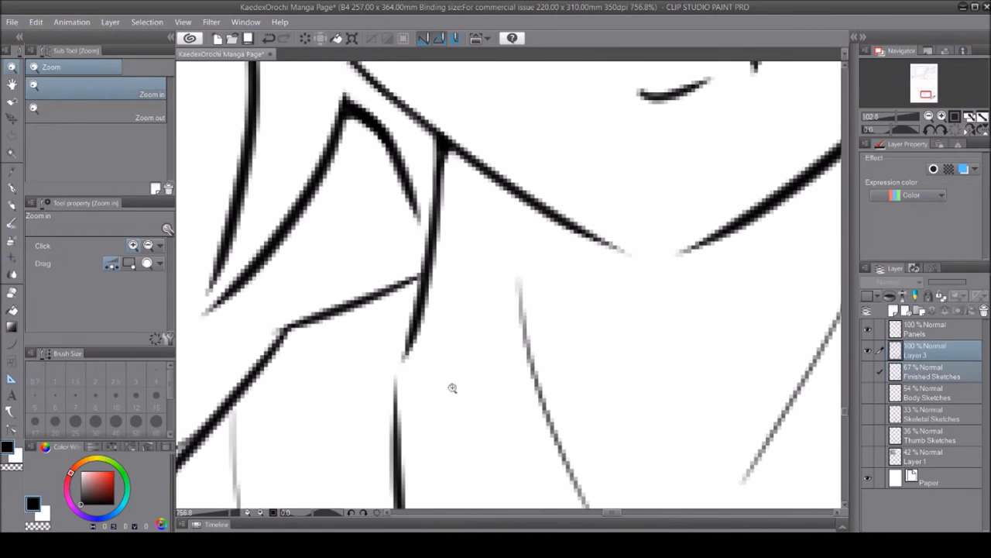
key("e")
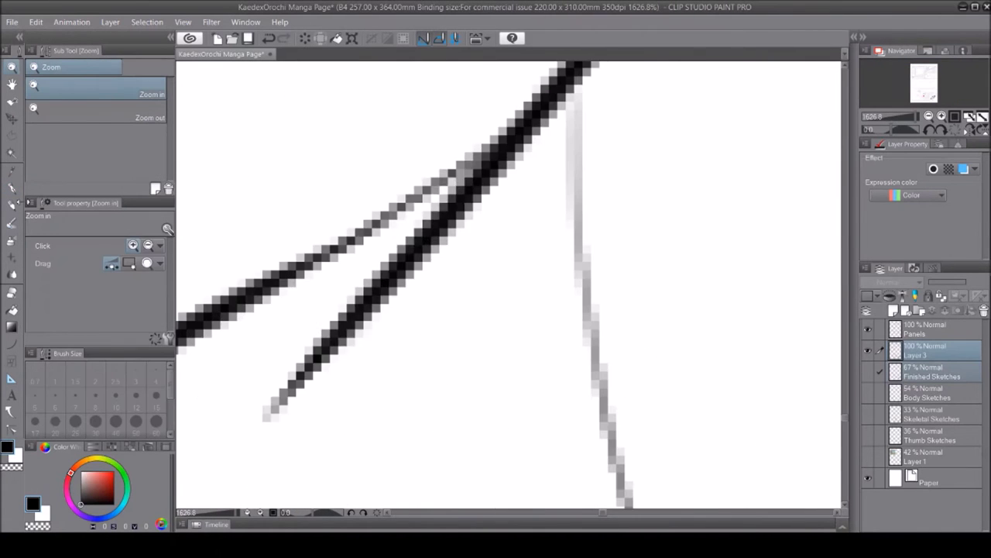
key("p")
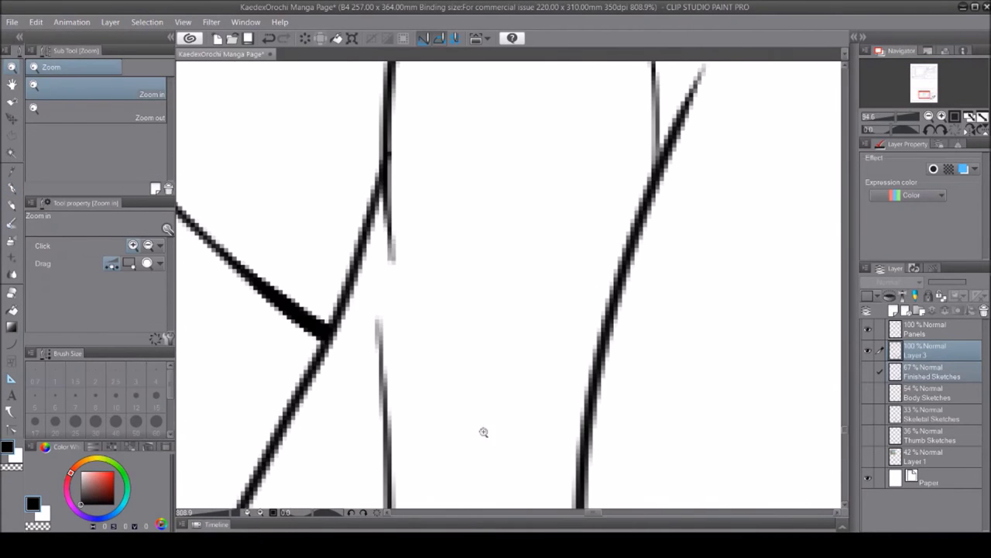
key("p")
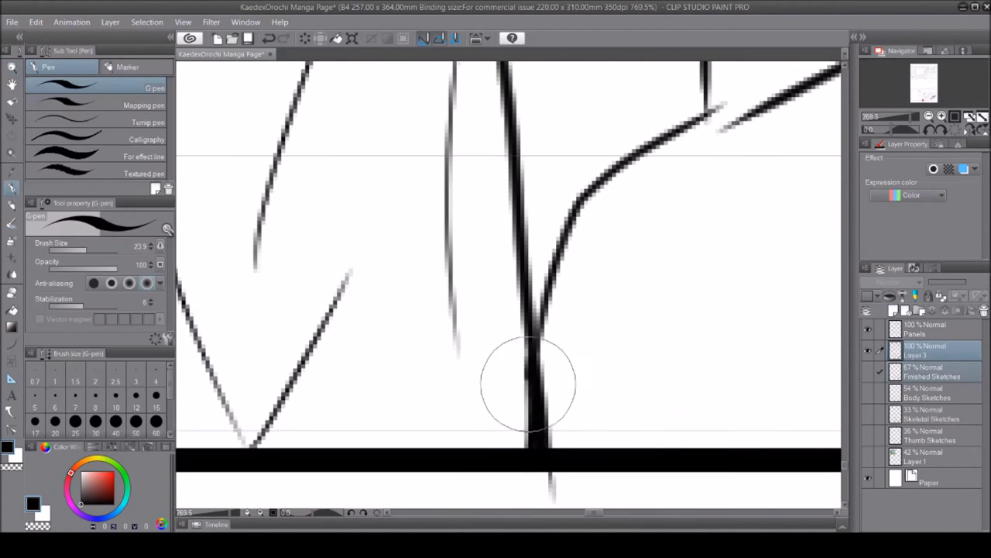
key("e")
left_click(553, 480)
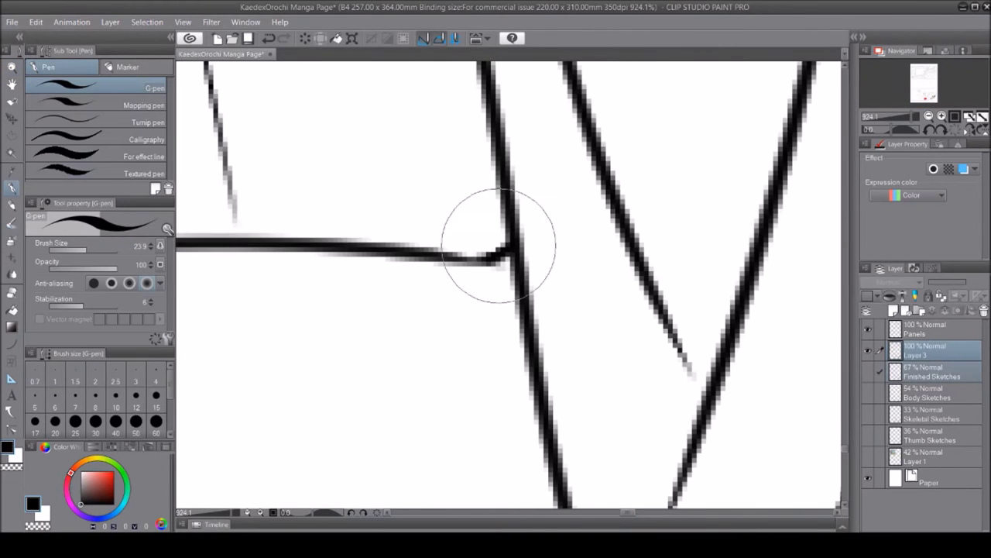
Close the gaps and thicken the joints between the clothing's fold lines with the G-pen
left_click_drag(482, 246, 503, 259)
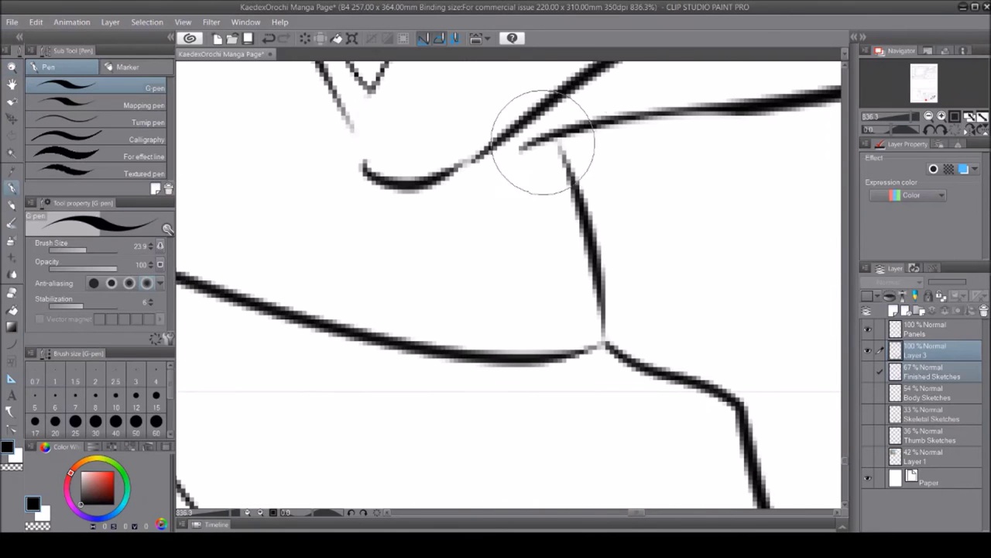
mouse_move(540, 155)
left_mouse_down()
mouse_move(491, 173)
mouse_move(572, 89)
left_mouse_up()
left_click_drag(601, 294, 606, 345)
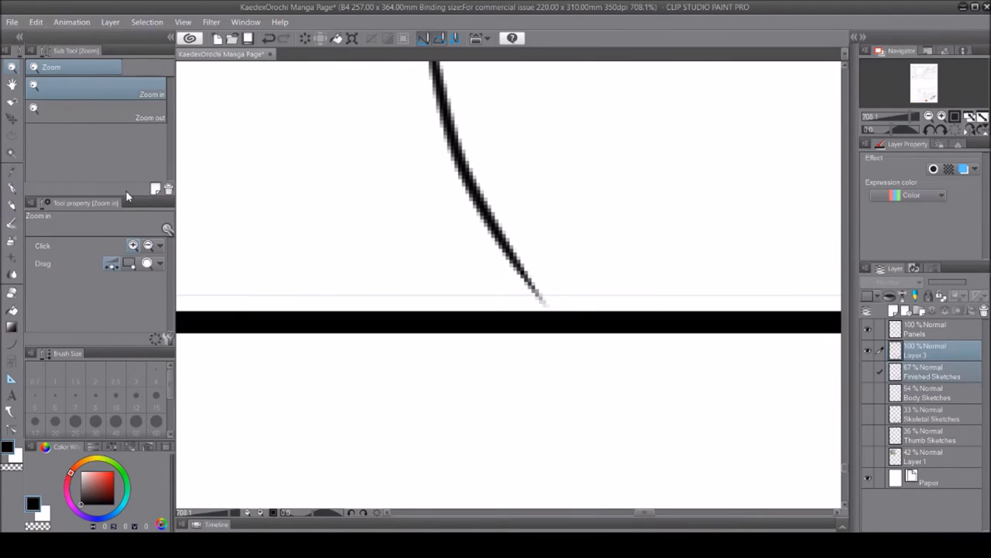
Thicken the clothing lines running into the lower panel border and erase the line ends sticking out beneath it
left_click_drag(488, 232, 546, 313)
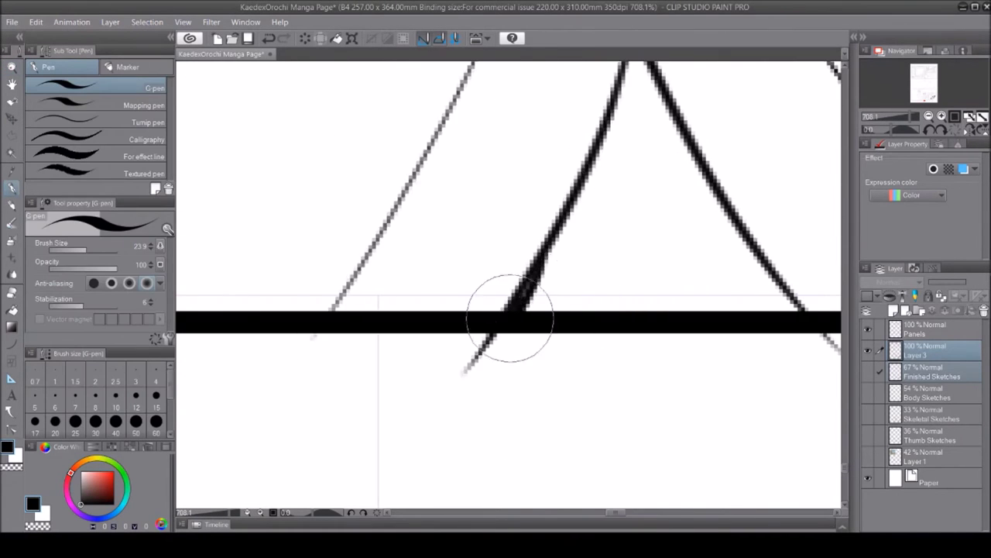
left_click_drag(728, 217, 774, 281)
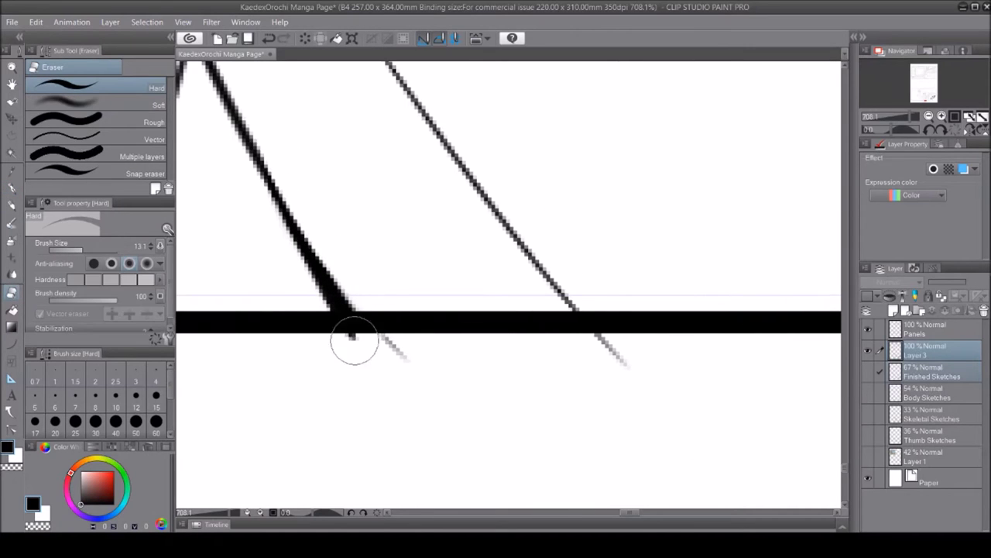
left_click_drag(354, 338, 604, 353)
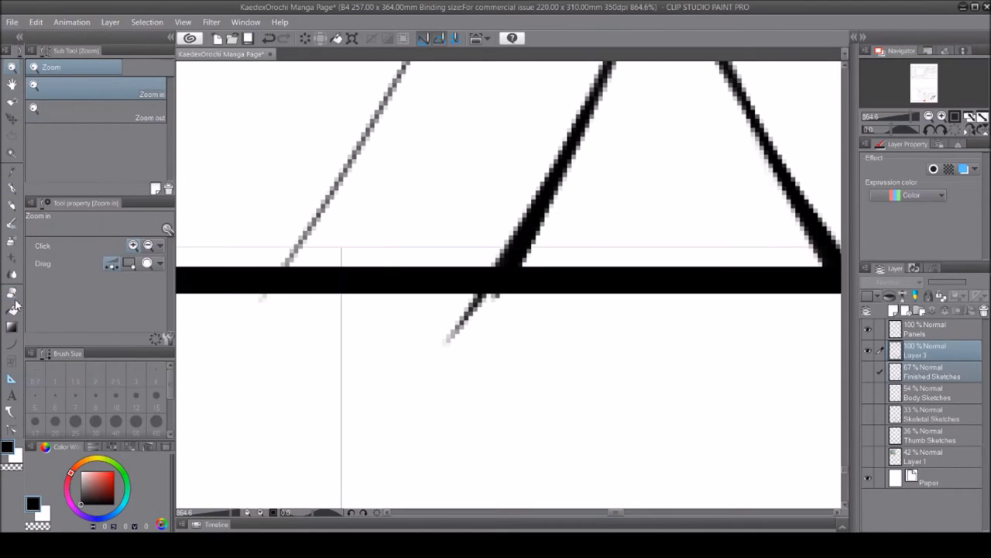
Thicken the forks where the converging fold lines branch off above the lower panel border
key("p")
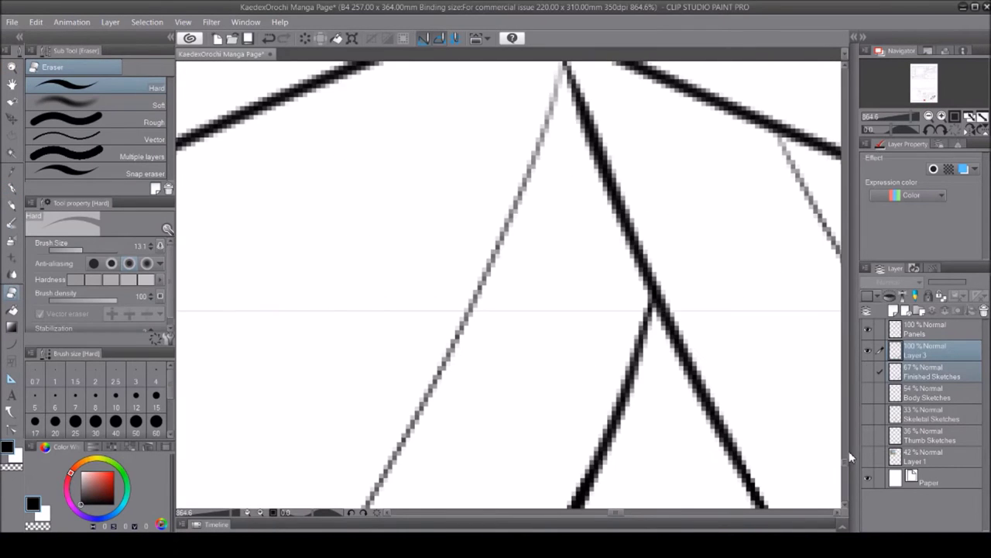
left_click_drag(654, 302, 634, 380)
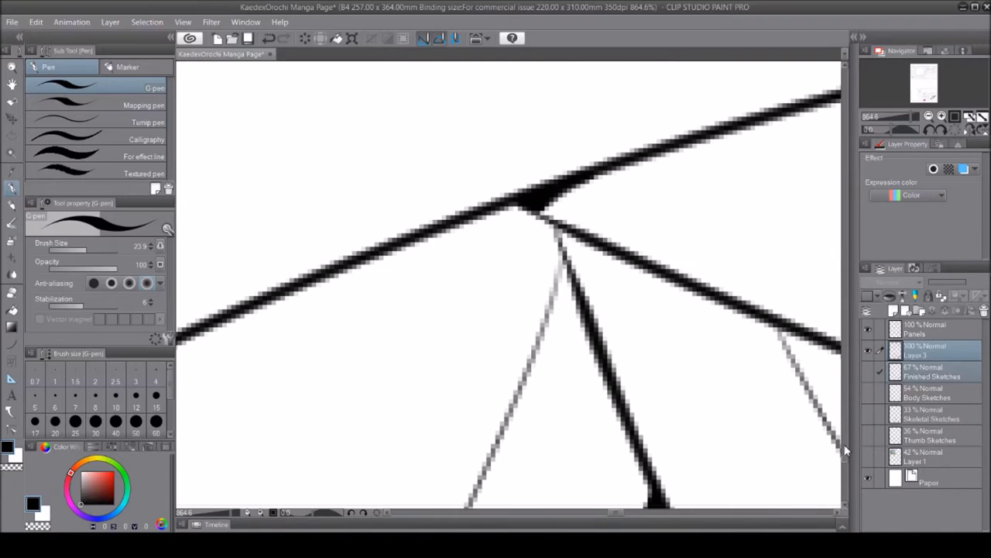
left_click_drag(513, 204, 549, 227)
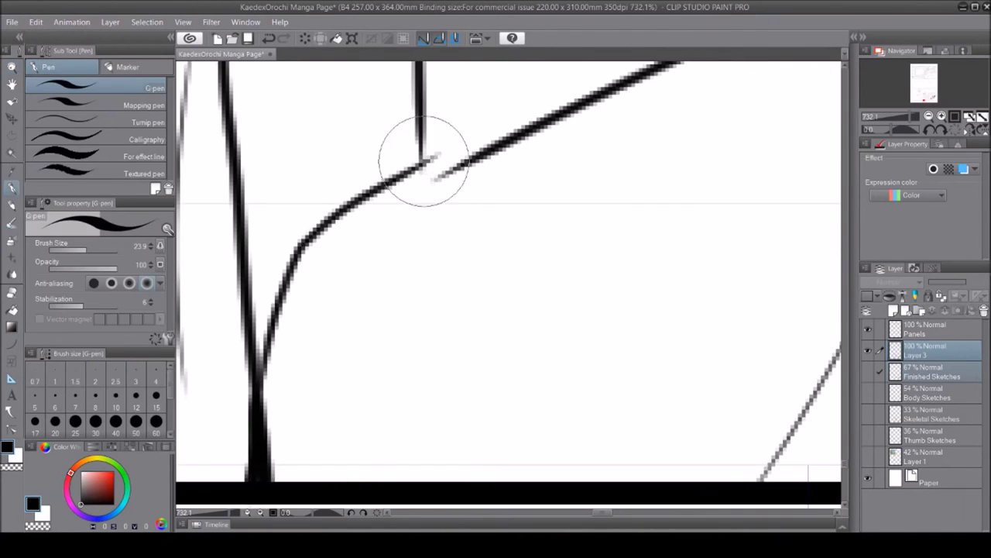
Join the broken corner of the clothing outline, thicken its curve down to the panel border, and trim the excess
mouse_move(420, 159)
left_mouse_down()
mouse_move(440, 130)
mouse_move(431, 162)
left_mouse_up()
key("e")
key("p")
left_click_drag(272, 341, 259, 449)
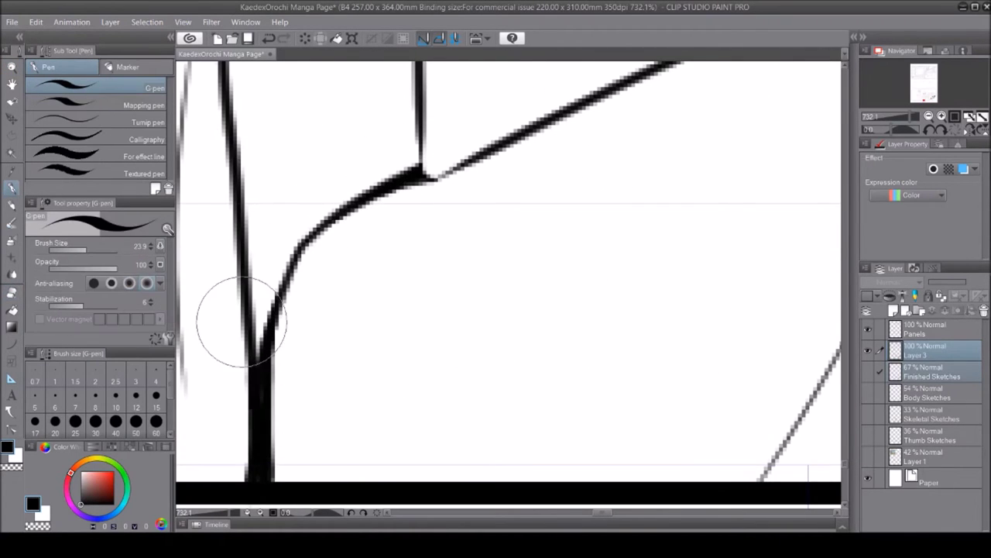
key("e")
left_click_drag(246, 372, 248, 414)
key("p")
Thicken the hair strands where they meet the upper border of the inset eye close-up panel
left_click_drag(570, 288, 605, 234)
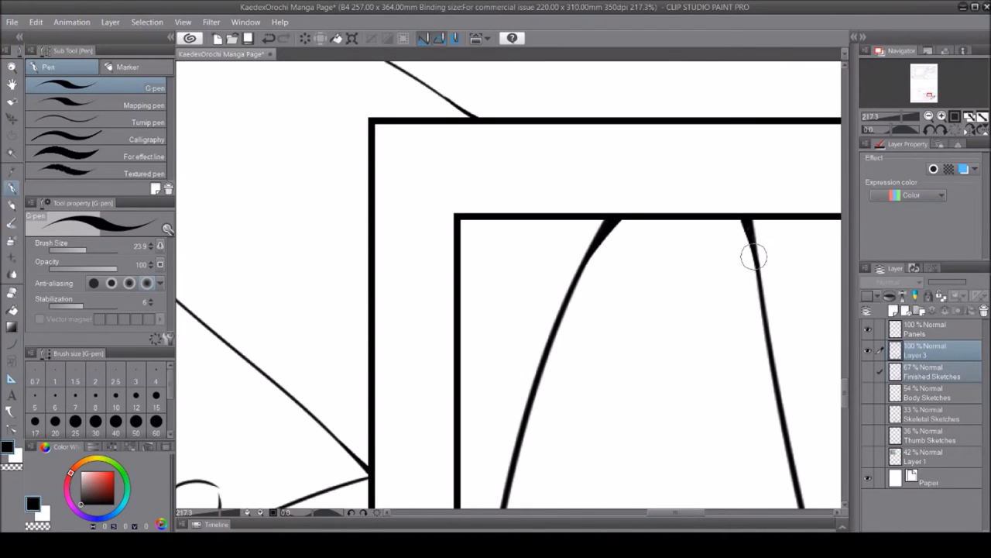
left_click_drag(571, 231, 594, 180)
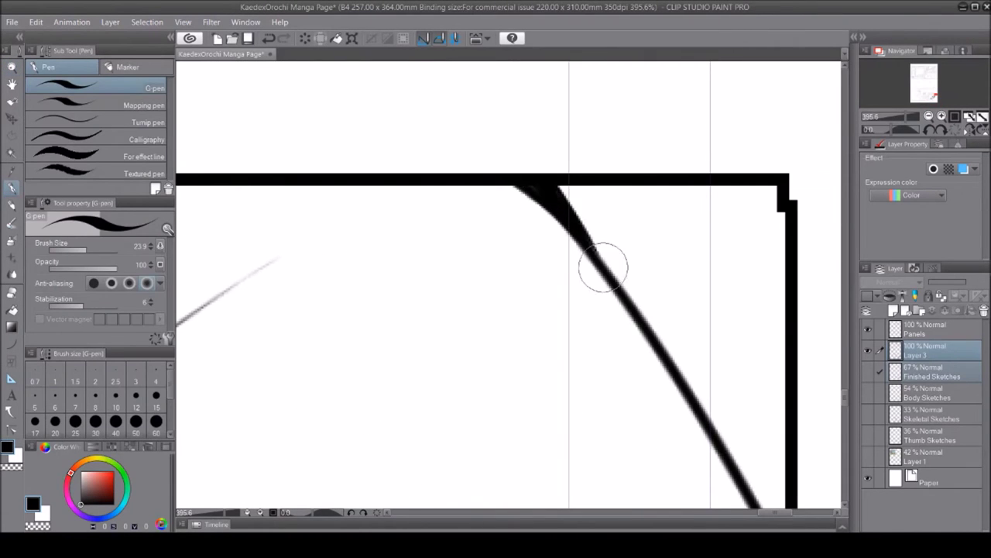
key("e")
key("p")
scroll(784, 393, "down", 3)
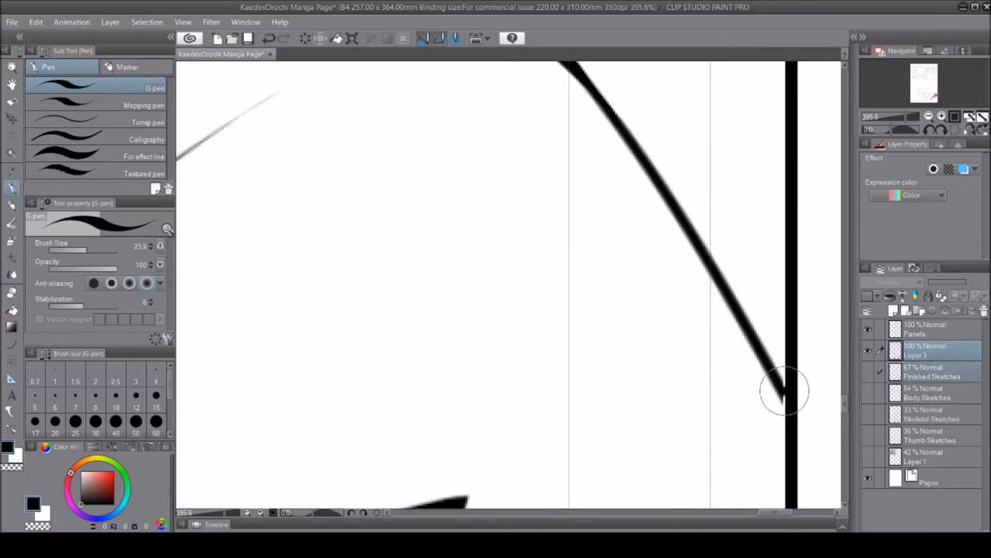
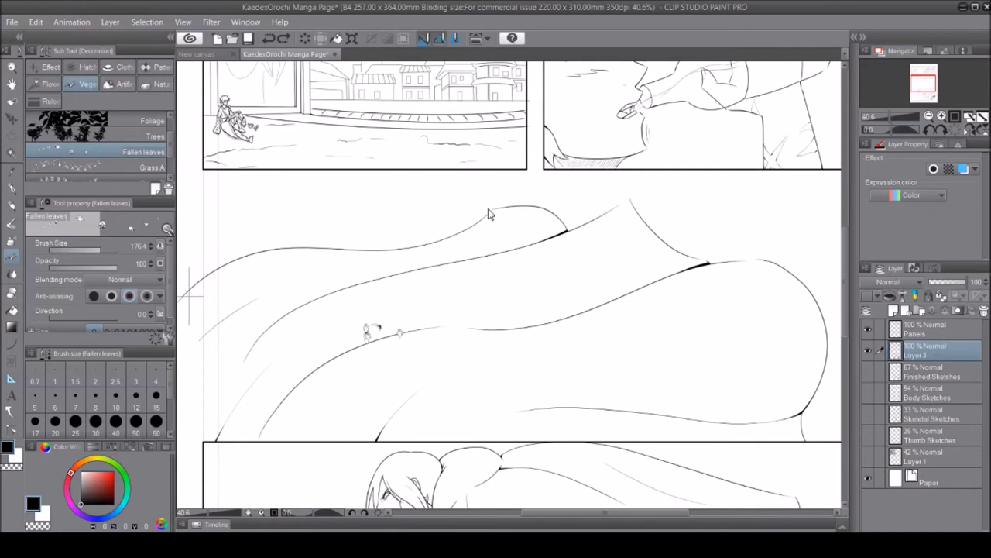
Scatter leaves across the flowing lines of the middle panel with the Fallen leaves brush at size 176.4
left_click_drag(346, 356, 805, 333)
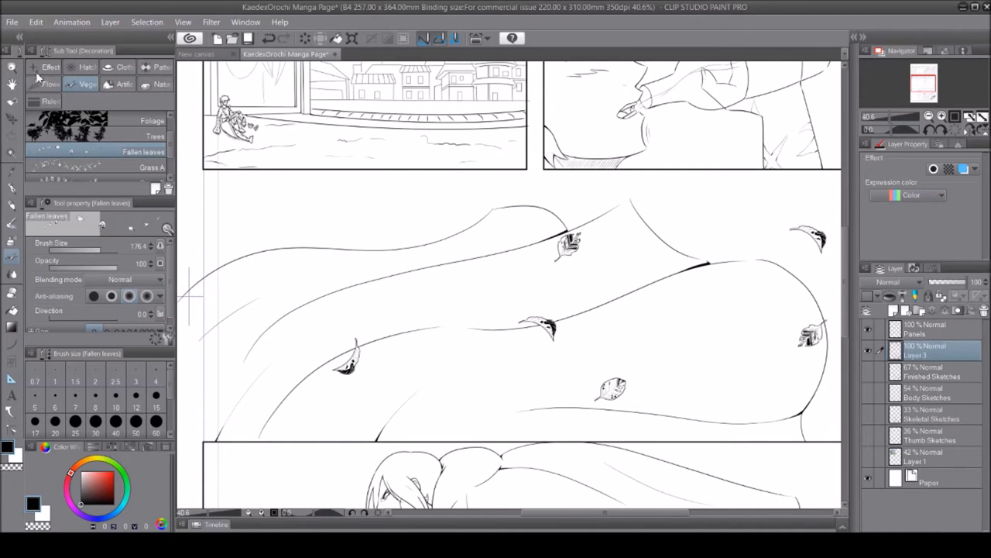
key("ctrl+0")
scroll(542, 256, "up", 3)
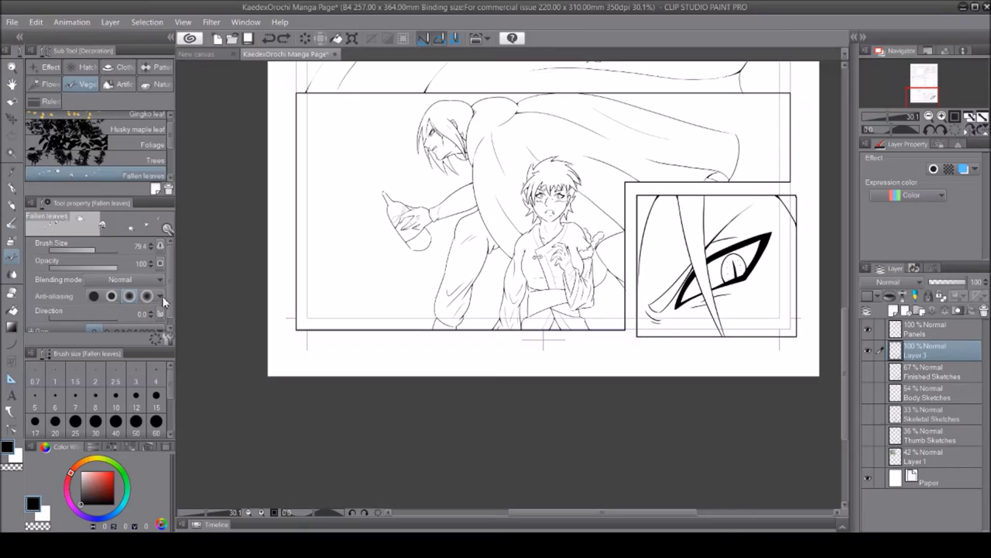
scroll(542, 287, "up", 5)
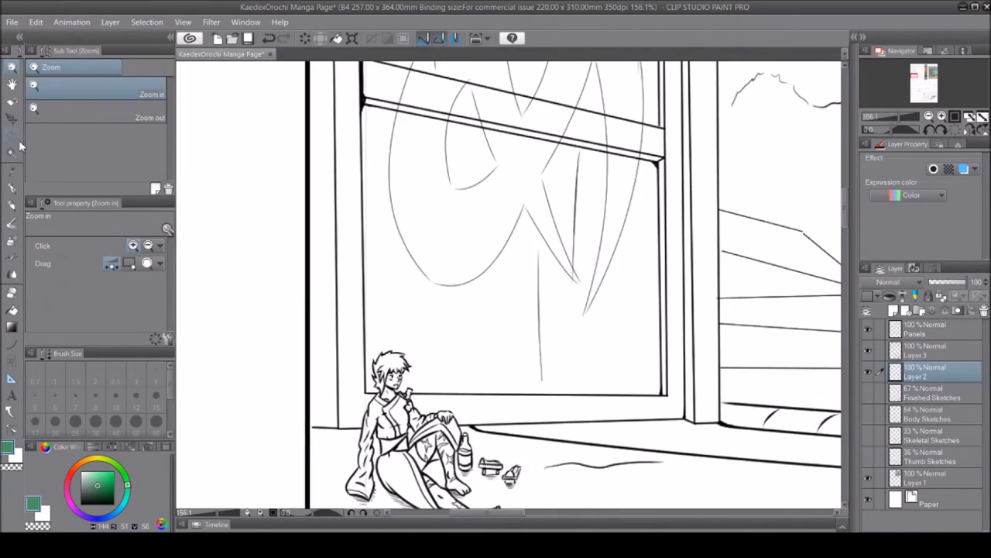
Color the gate door green on Layer 2 and erase the green covering the seated character
left_click(12, 135)
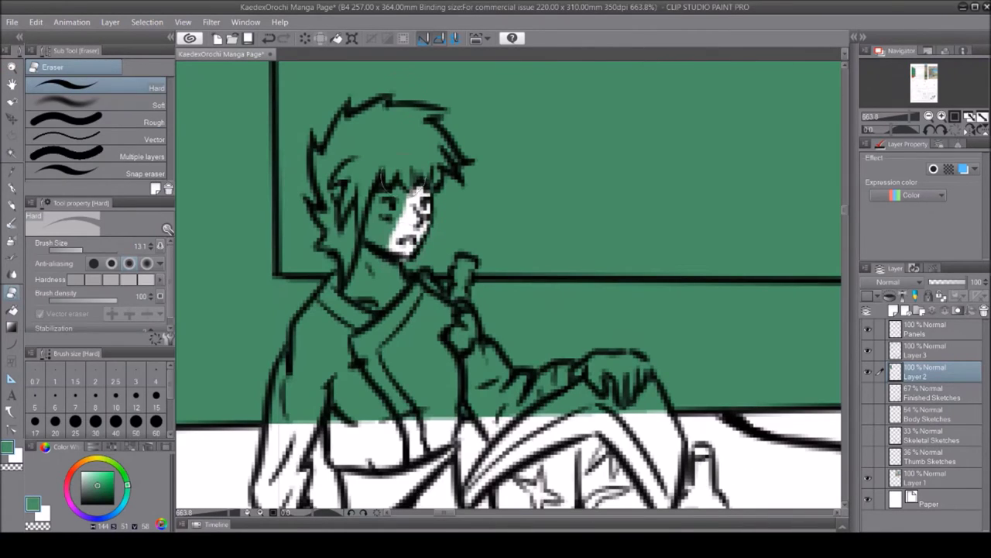
left_click_drag(334, 370, 431, 417)
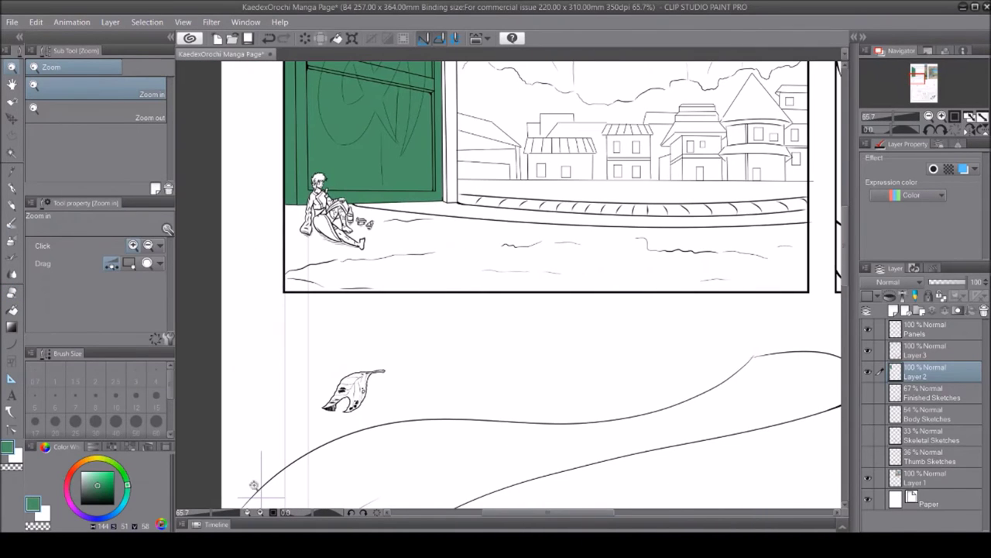
Add a new layer and fill the gate's carved arch with light beige
key("ctrl+shift+n")
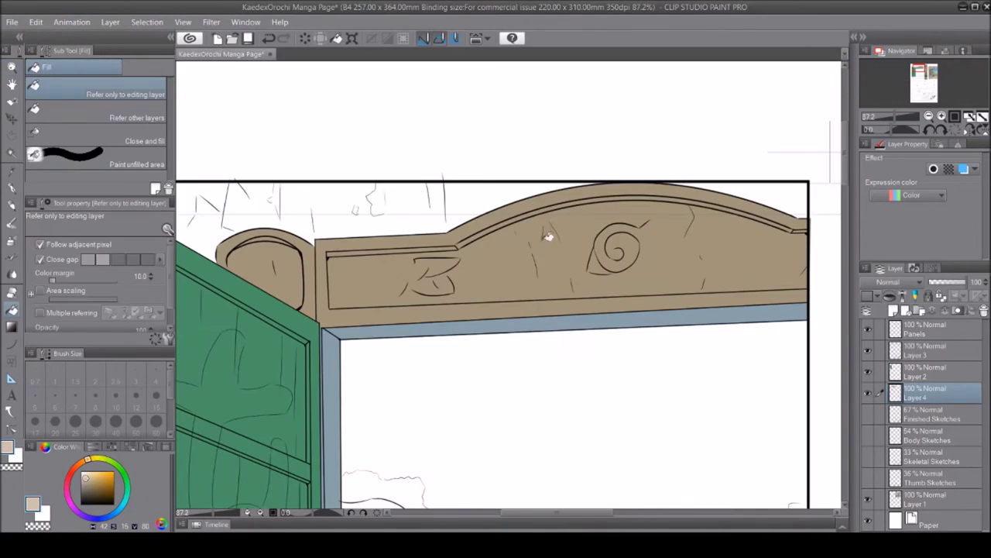
left_click(547, 236)
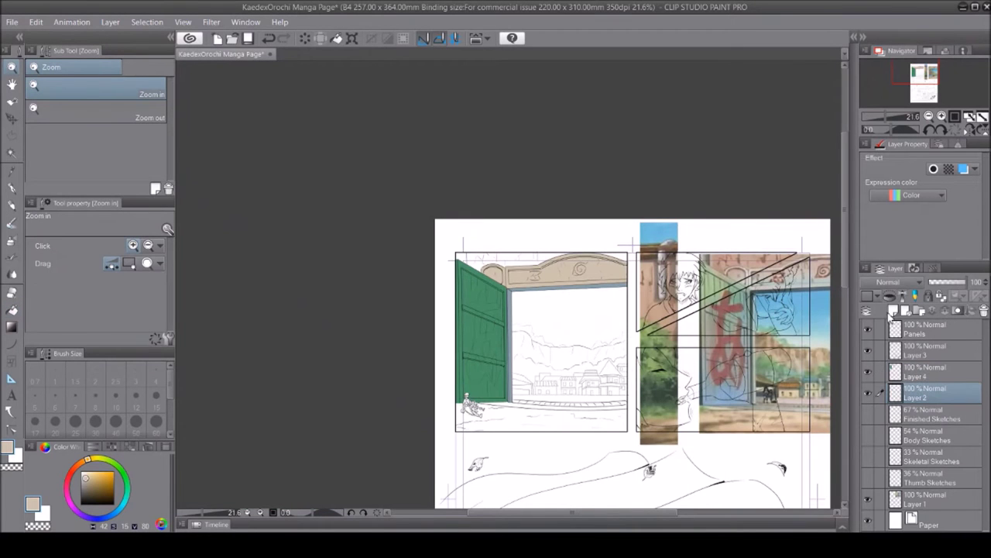
Fill the gate frame and the strip in the first panel's upper-left corner with gray-blue, then clean its edge with the Hard eraser
left_click_drag(475, 265, 557, 266)
key("m")
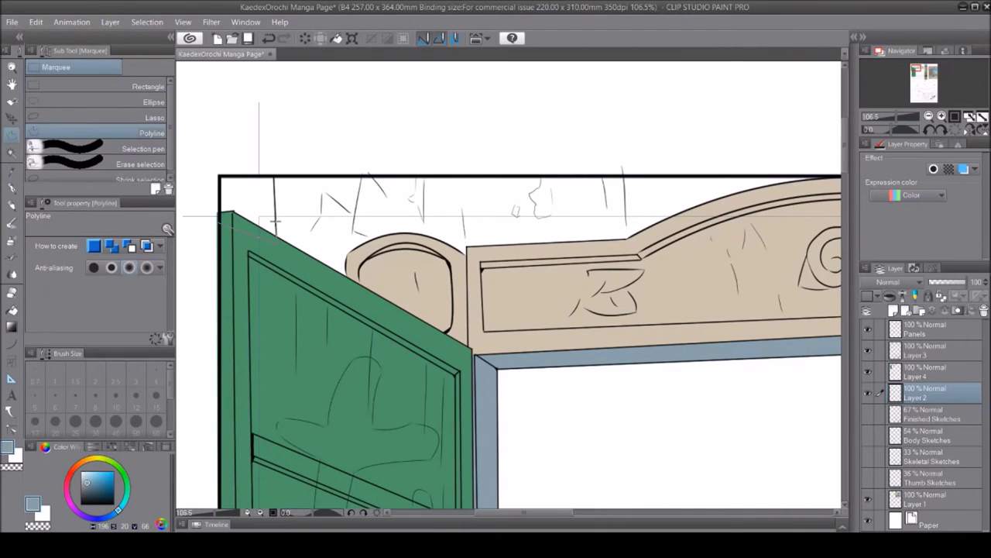
key("e")
key("ctrl+alt+0")
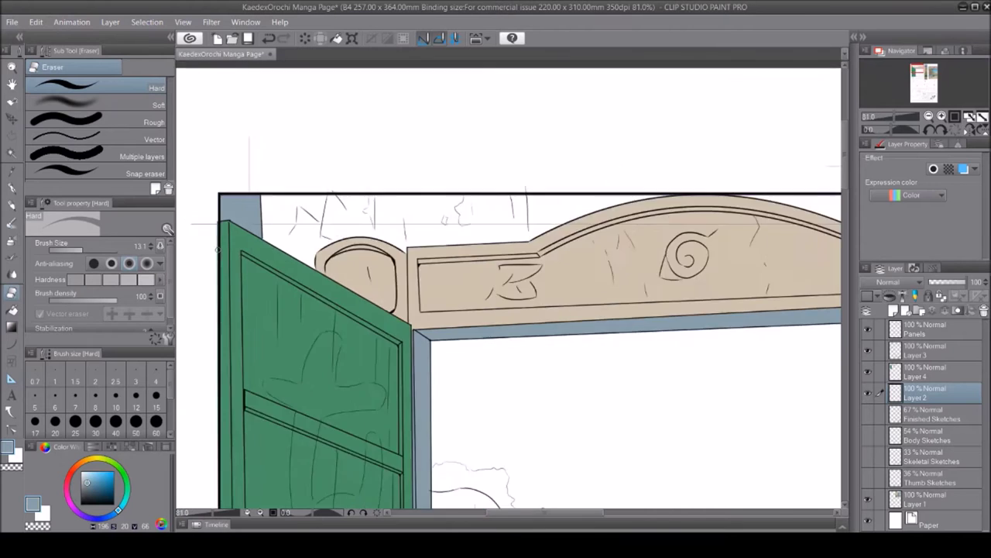
Add a layer beneath the gate colors and fill the wall above the carved arch with salmon pink
left_click(879, 308)
left_click_drag(465, 434, 387, 434)
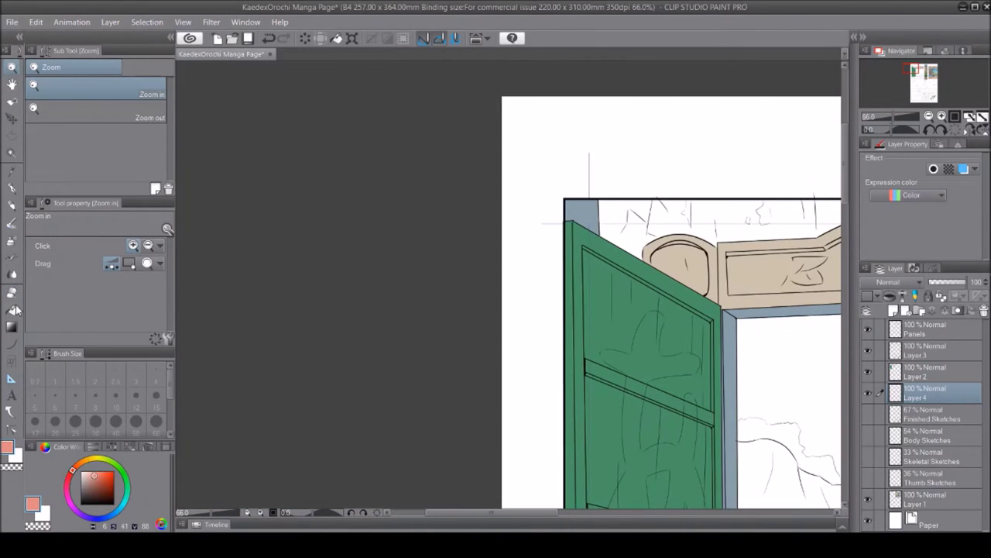
key("m")
scroll(511, 309, "right", 10)
double_click(404, 304)
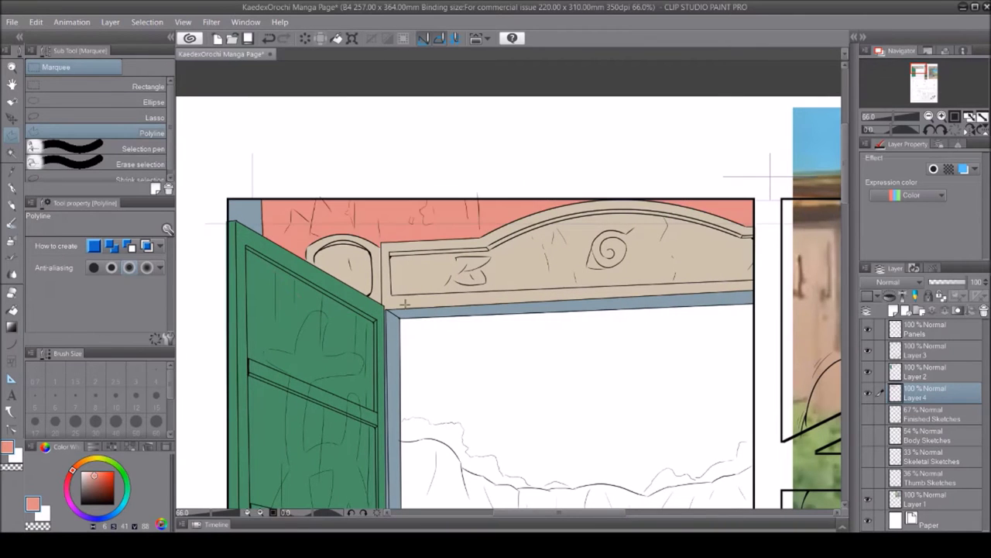
Outline the foreground ground of the first panel with a Polyline selection on Layer 2 and fill it with tan
key("/")
left_click_drag(442, 222, 515, 317)
left_click_drag(703, 501, 573, 505)
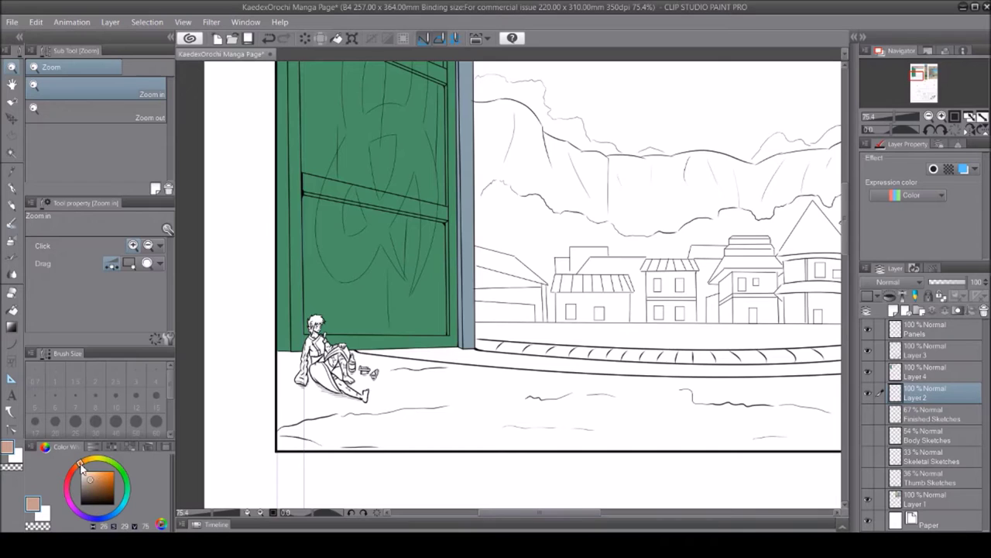
left_click_drag(527, 379, 256, 310)
key("m")
scroll(478, 310, "right", 10)
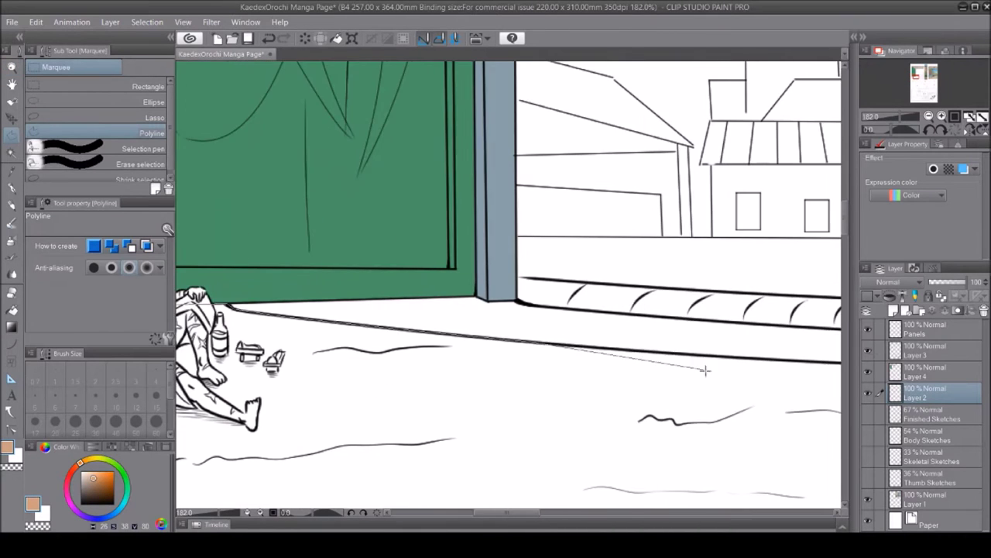
scroll(628, 361, "down", 3)
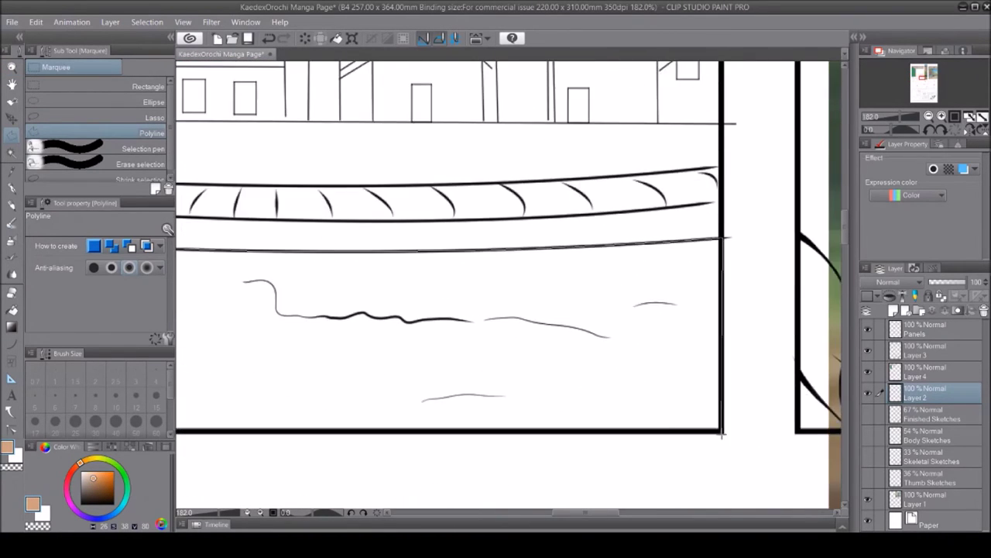
scroll(628, 362, "left", 15)
scroll(628, 362, "right", 5)
Erase the tan covering the seated character's long sleeve and robe, using the Hard eraser at size 20.6
key("z")
left_click_drag(391, 202, 357, 206)
key("e")
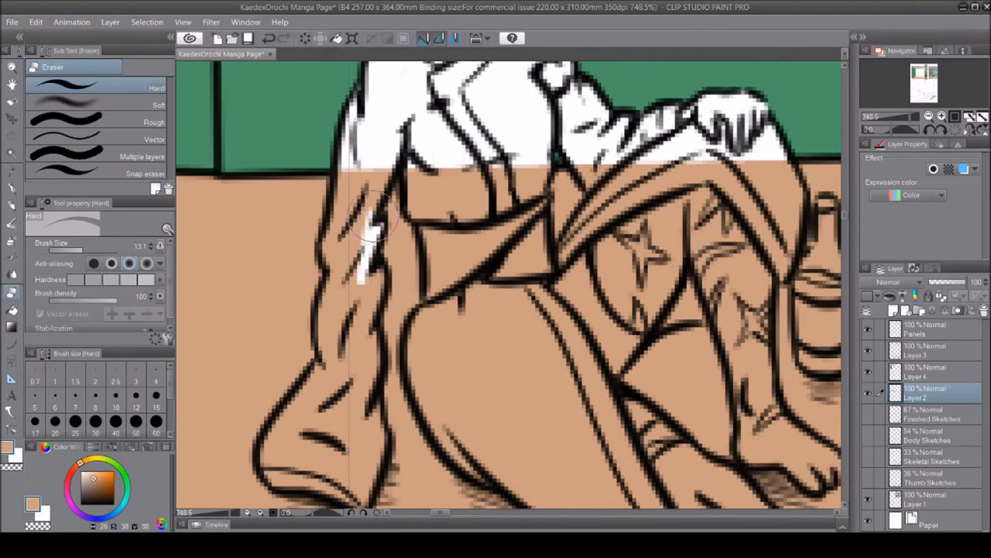
left_click_drag(376, 278, 278, 471)
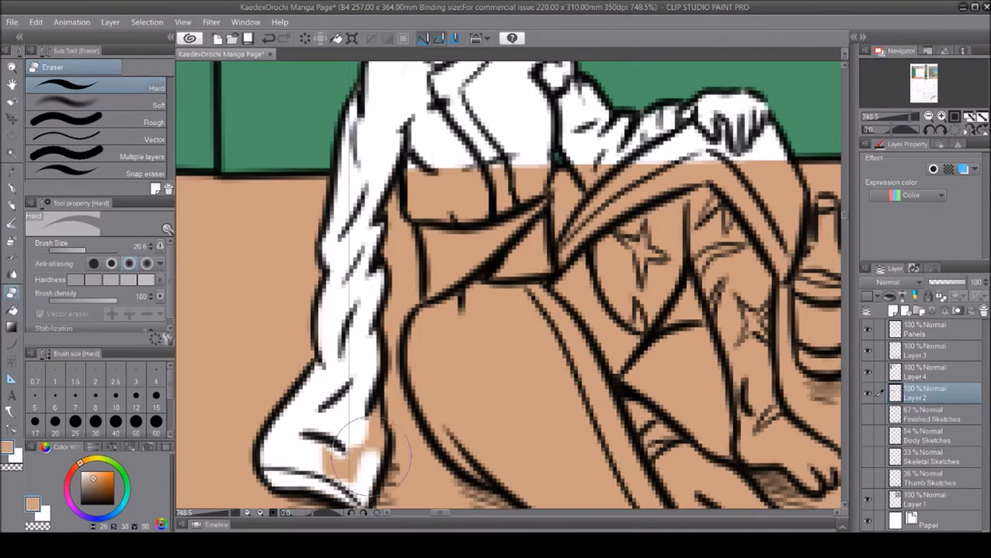
left_click_drag(364, 476, 325, 484)
scroll(455, 334, "down", 3)
mouse_move(435, 203)
left_mouse_down()
mouse_move(532, 362)
mouse_move(628, 430)
left_mouse_up()
mouse_move(732, 402)
left_mouse_down()
mouse_move(687, 348)
mouse_move(644, 306)
mouse_move(558, 334)
mouse_move(541, 278)
mouse_move(464, 203)
mouse_move(591, 231)
mouse_move(546, 160)
left_mouse_up()
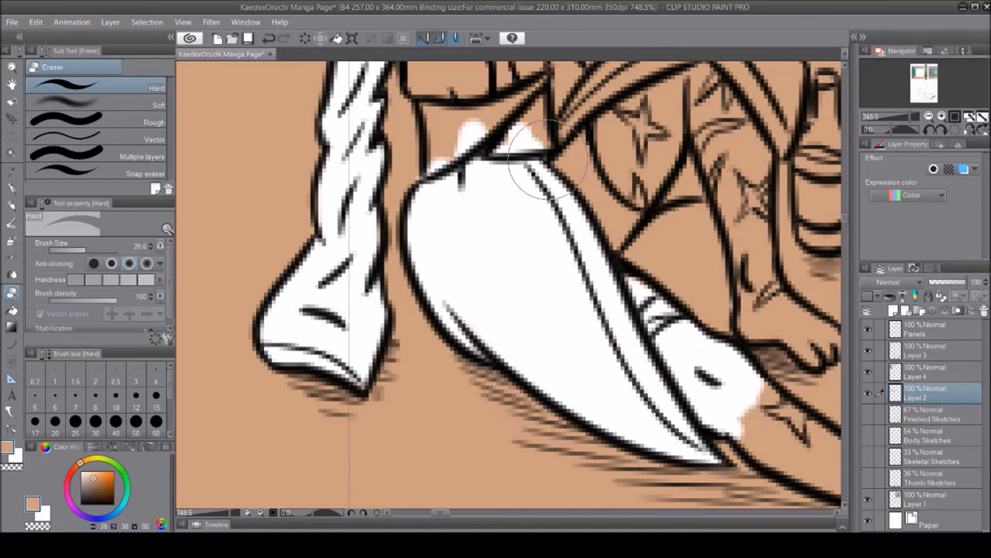
Erase the tan from the character's waist, legs, the bottle and the small dishes, restoring the ground color around them with the G-pen
scroll(546, 159, "up", 3)
mouse_move(588, 248)
left_mouse_down()
mouse_move(736, 310)
mouse_move(774, 434)
mouse_move(534, 253)
mouse_move(438, 248)
left_mouse_up()
left_click_drag(653, 480, 653, 210)
mouse_move(558, 232)
left_mouse_down()
mouse_move(493, 175)
mouse_move(551, 232)
left_mouse_up()
mouse_move(673, 418)
left_mouse_down()
mouse_move(465, 310)
mouse_move(588, 364)
left_mouse_up()
scroll(547, 429, "up", 6)
left_click_drag(554, 301, 546, 402)
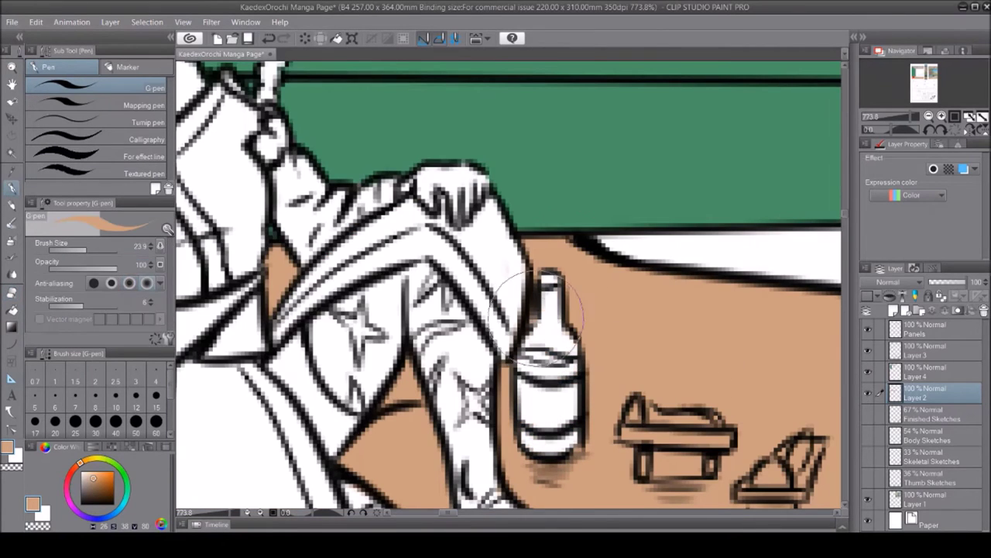
scroll(547, 310, "down", 3)
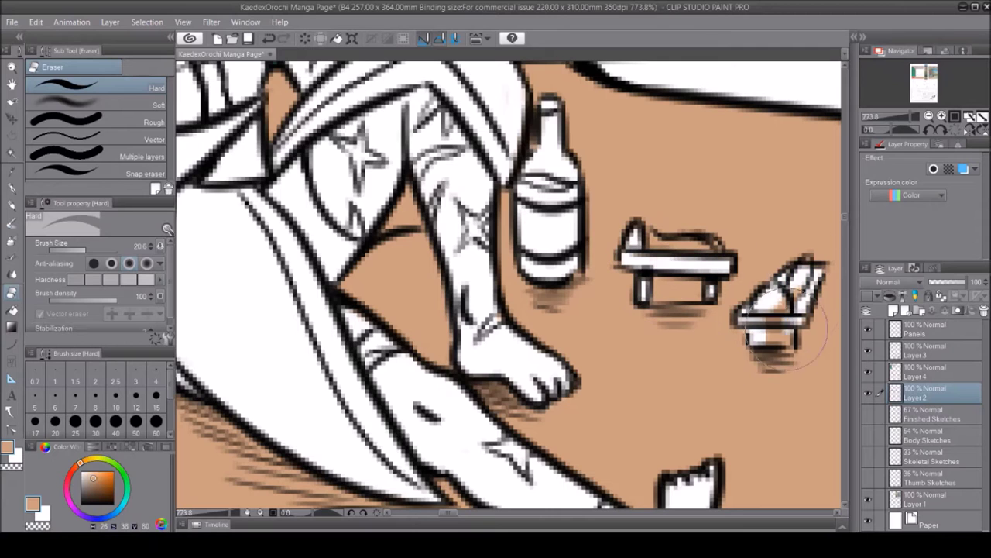
Lighten the ground to peach and fill the curved strip behind it with light blue on Layer 4
left_click(11, 68)
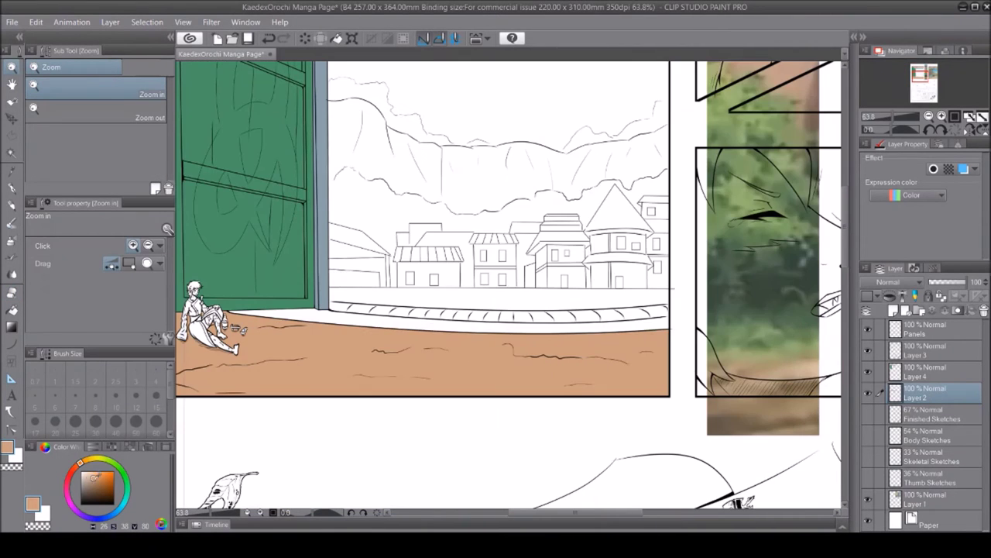
scroll(470, 245, "down", 3)
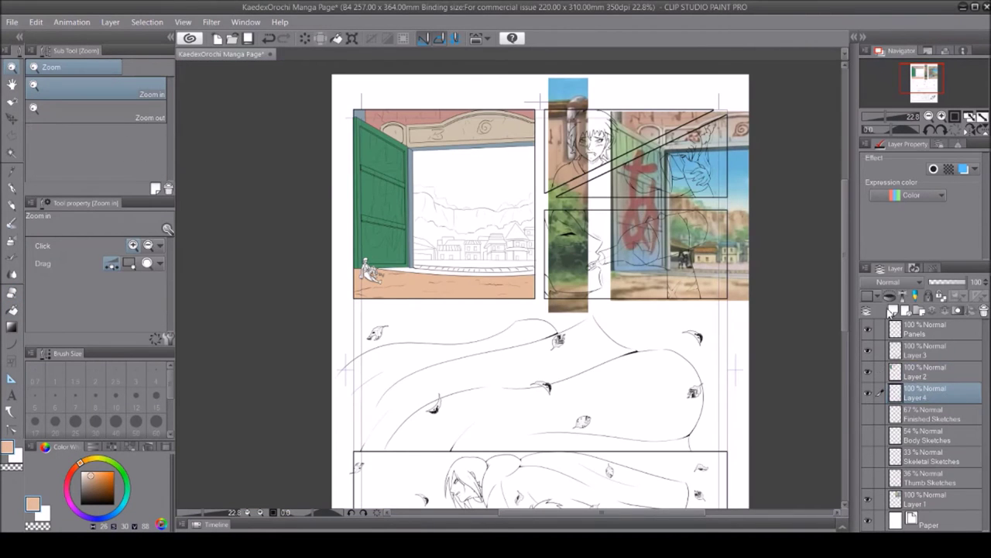
left_click_drag(416, 271, 515, 309)
key("m")
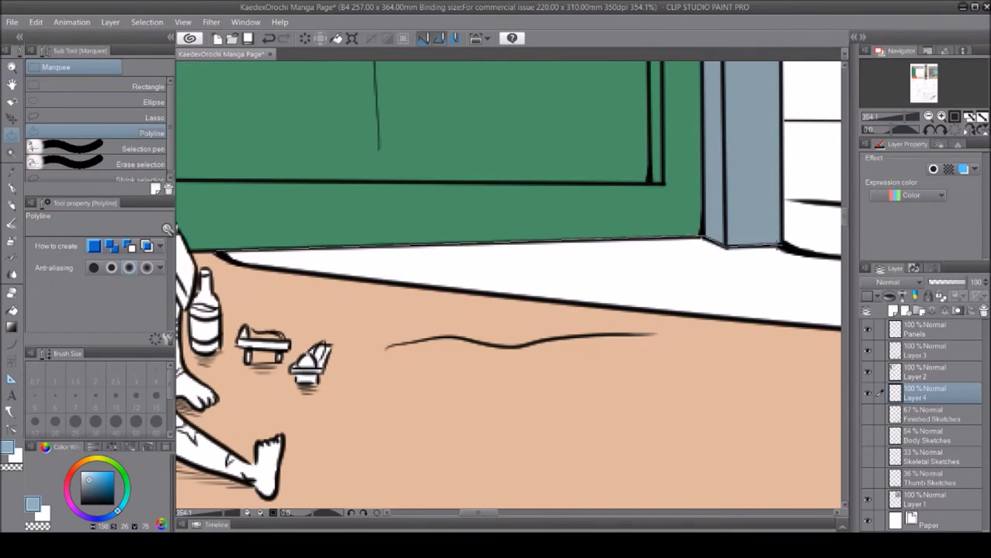
scroll(684, 296, "up", 3)
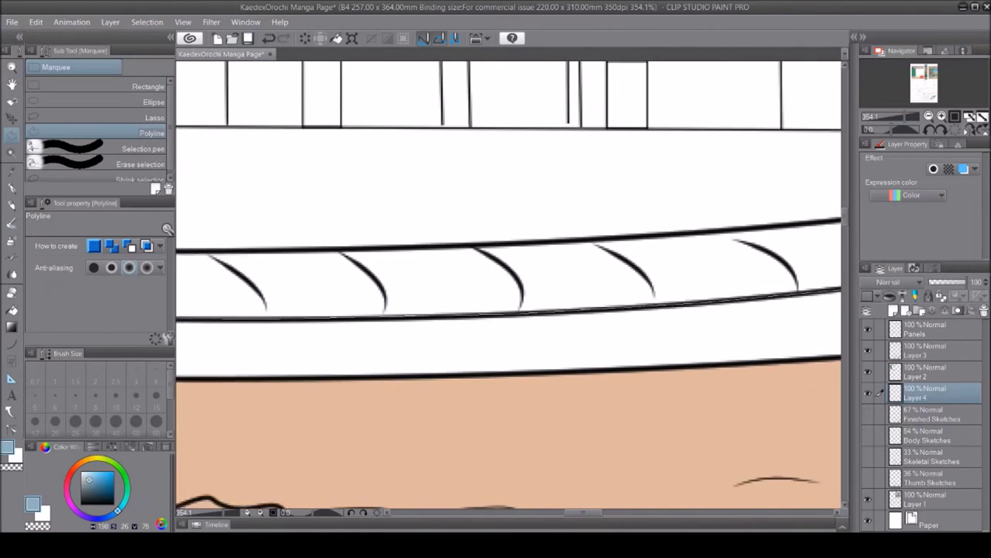
left_click(439, 374)
scroll(294, 312, "down", 6)
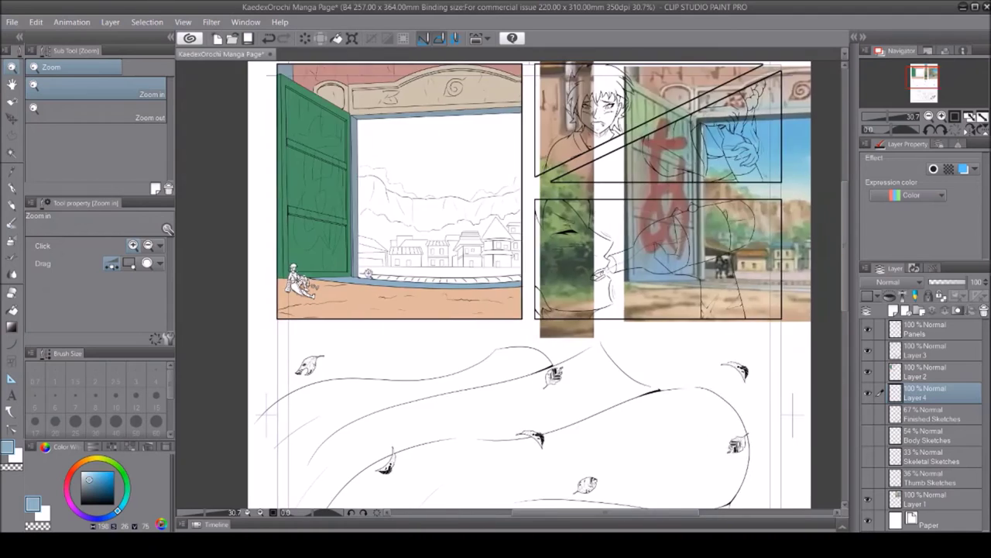
Refill the curved strip behind the ground with a paler teal
scroll(294, 313, "up", 2)
key("g")
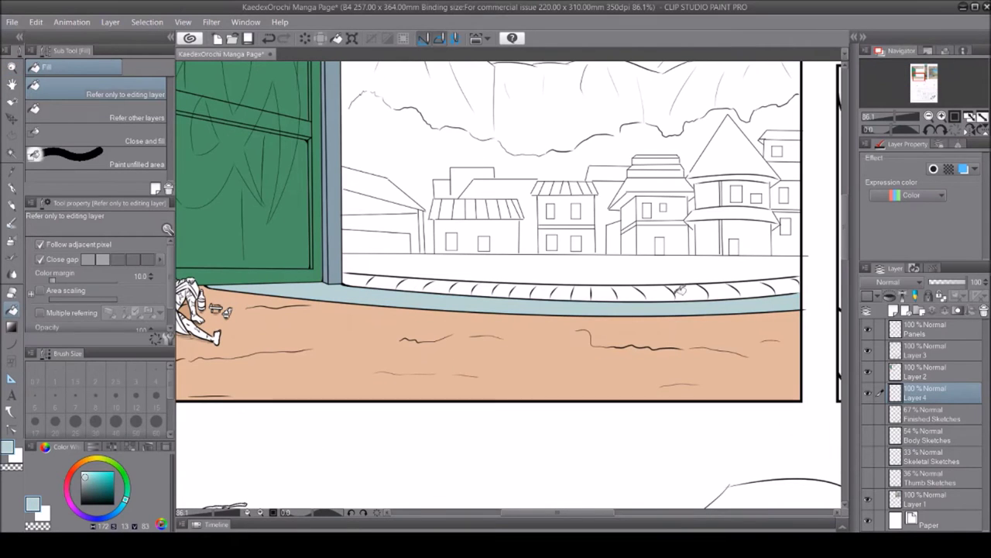
mouse_move(603, 512)
left_mouse_down()
mouse_move(639, 514)
mouse_move(605, 513)
left_mouse_up()
Select the ridged border behind the pale teal strip with the Polyline tool and fill it with brown
key("i")
key("m")
scroll(828, 296, "up", 5)
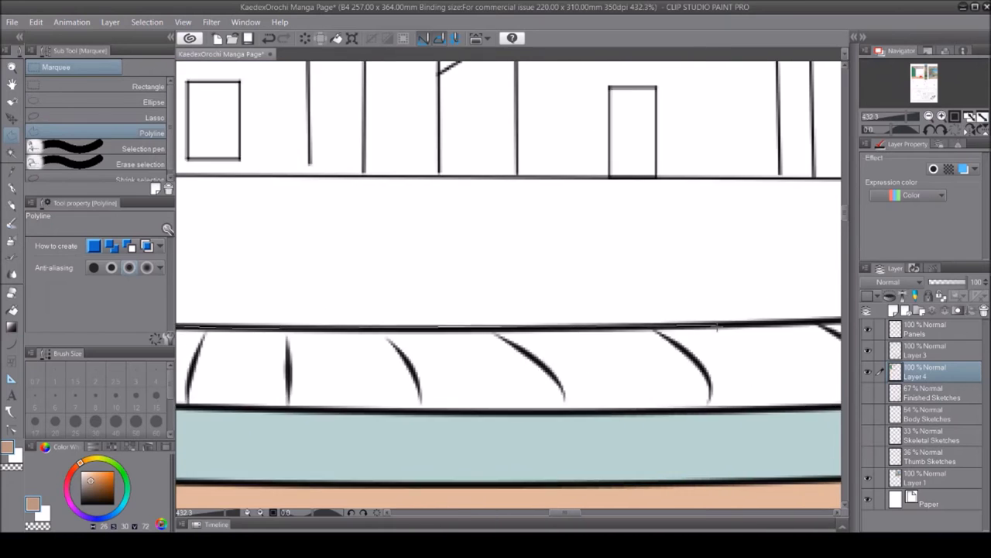
left_click(828, 297)
left_click(500, 378)
left_click(480, 326)
double_click(484, 266)
key("alt+BackSpace")
key("ctrl+z")
left_click(787, 450)
left_click(622, 450)
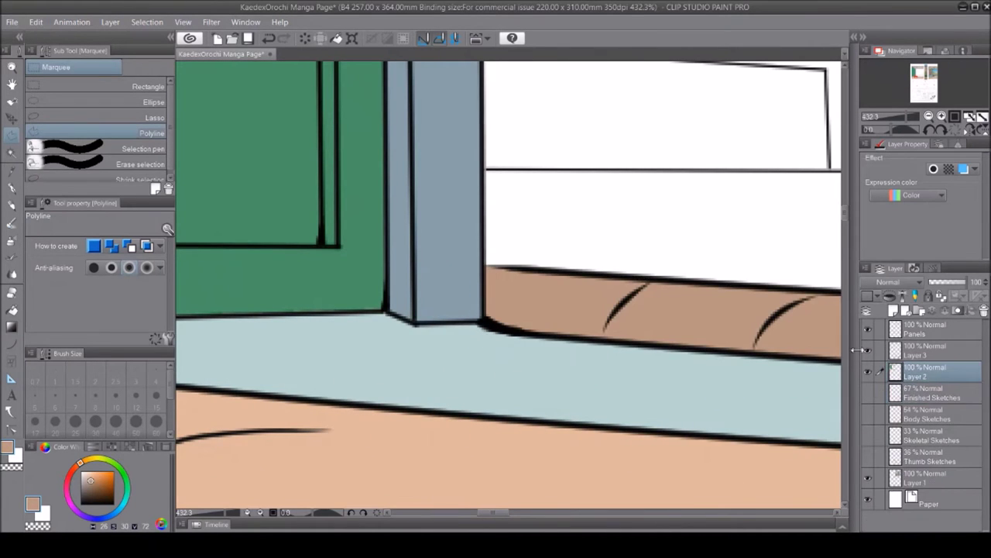
Fill the street between the brown ridged border and the town buildings with light pink on a layer beneath the border
key("slash")
scroll(608, 507, "down", 10)
scroll(744, 232, "up", 7)
scroll(503, 309, "down", 3)
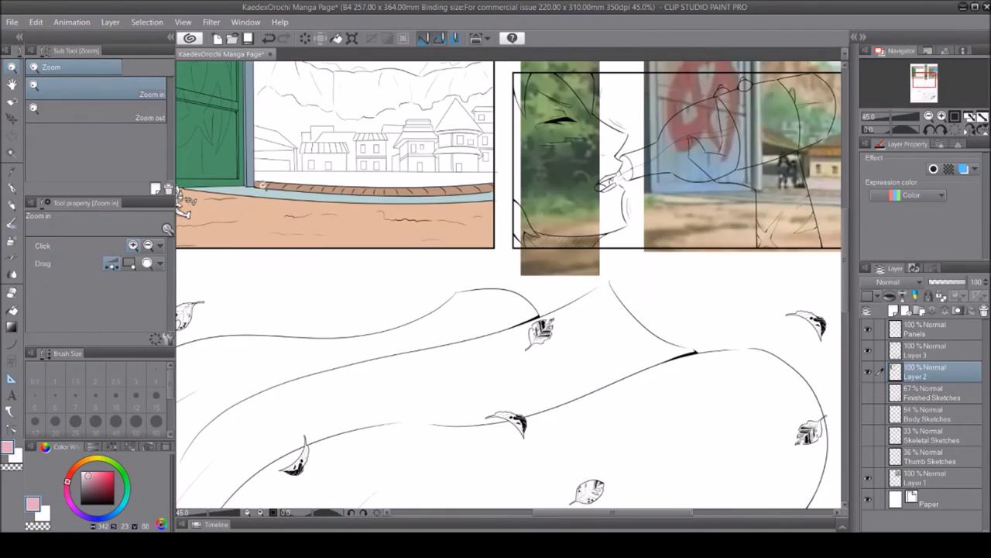
scroll(503, 310, "up", 3)
key("m")
left_click(254, 324)
left_click(790, 374)
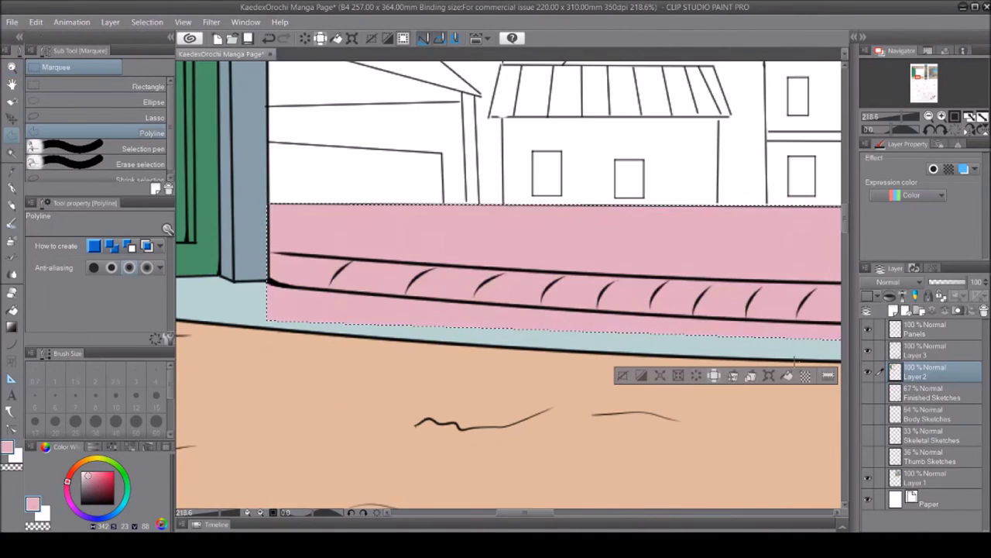
left_click(626, 370)
scroll(549, 221, "down", 2)
key("ctrl+shift+n")
key("g")
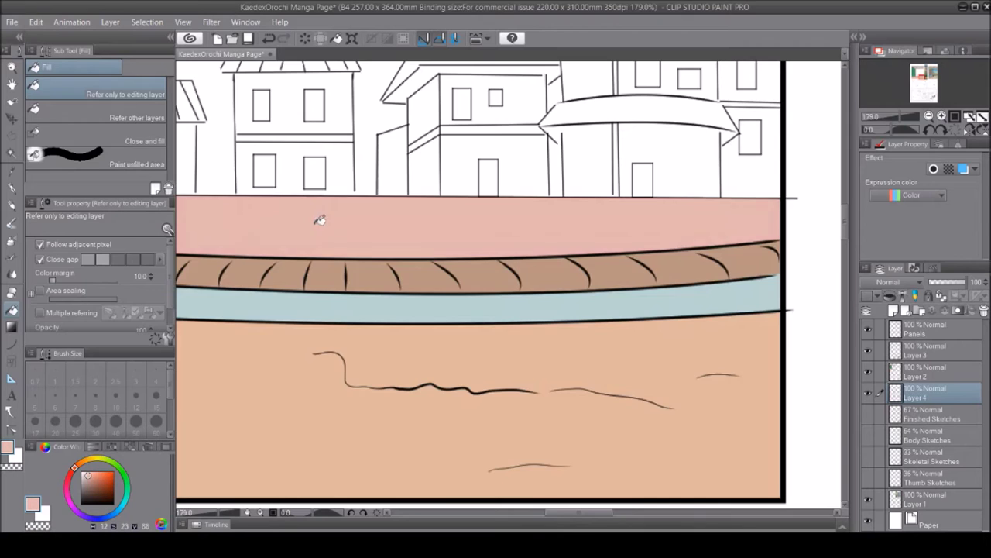
Add a new layer and fill the lower wall of the building beside the gate frame with blue
scroll(319, 219, "down", 6)
scroll(495, 278, "up", 2)
key("ctrl+shift+n")
scroll(393, 271, "up", 8)
key("m")
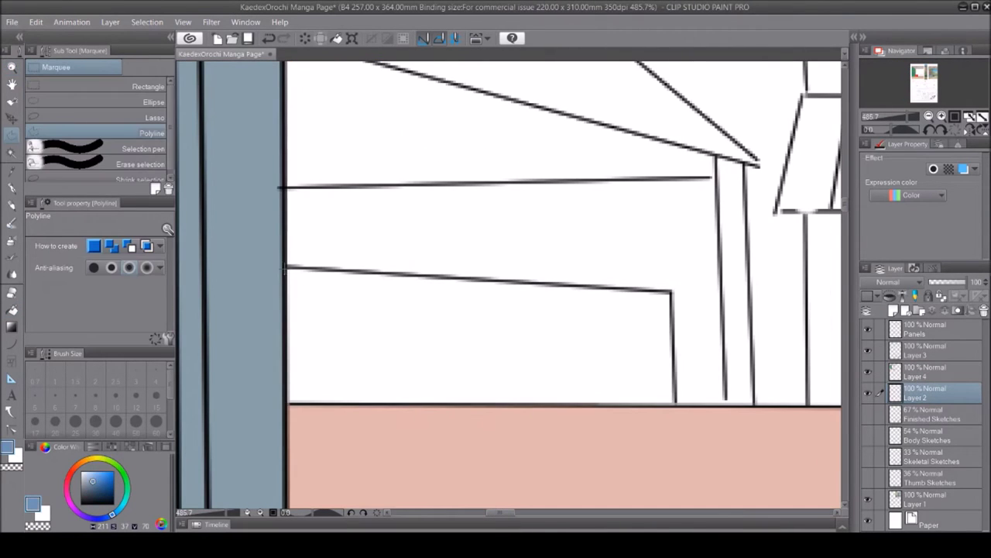
double_click(286, 357)
key("alt+BackSpace")
key("ctrl+d")
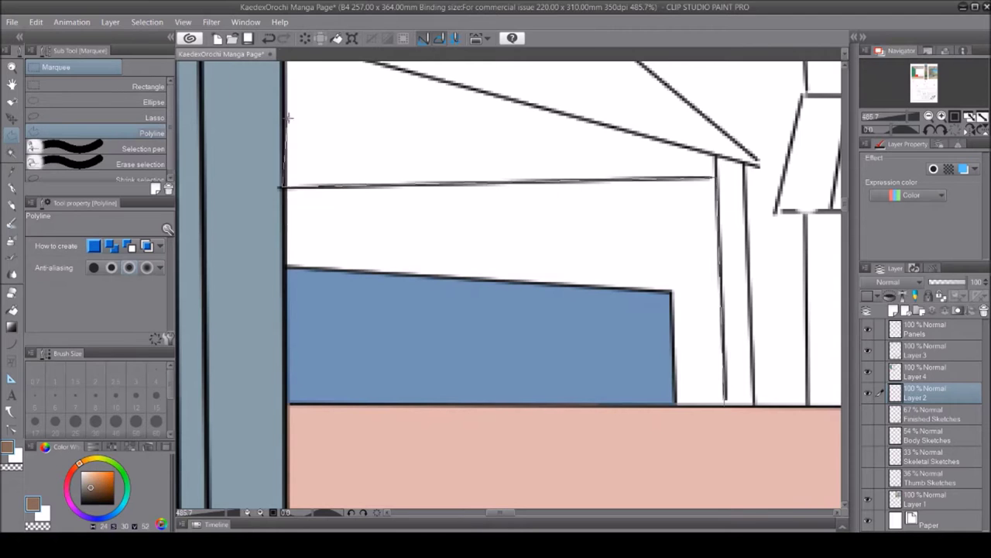
Color the roof and post of the building beside the gate brown and darken its blue wall
key("z")
scroll(387, 232, "down", 3)
scroll(457, 170, "up", 3)
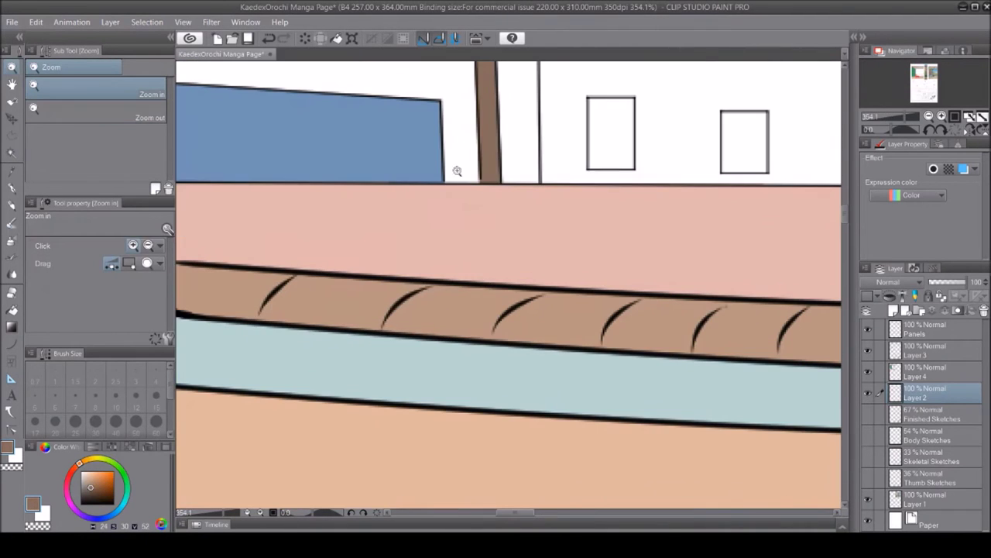
key("p")
scroll(457, 170, "down", 8)
key("z")
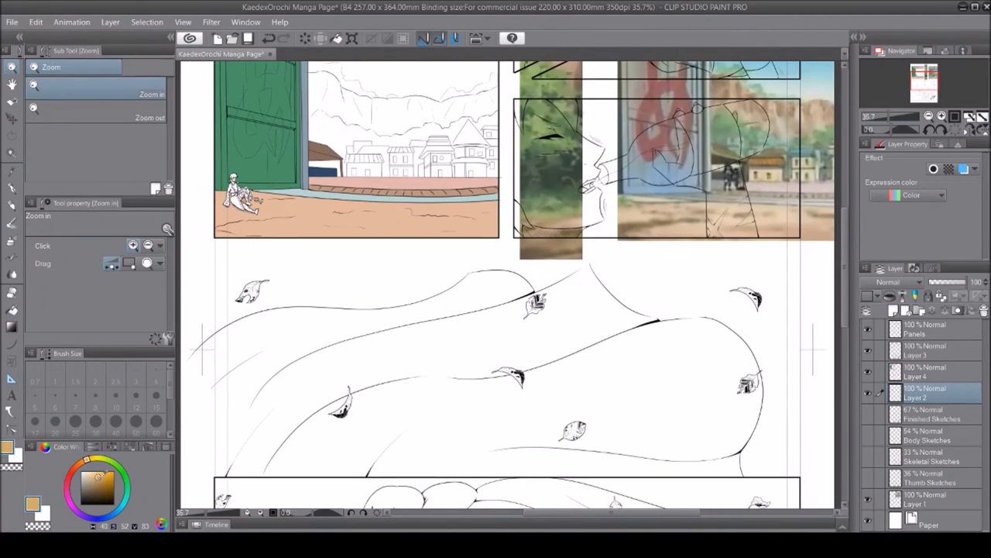
Select the wall of the small building with the striped roof and fill it with yellow-orange
scroll(364, 144, "up", 7)
key("m")
left_click(221, 249)
left_click(519, 249)
left_click(519, 375)
double_click(222, 375)
key("alt+BackSpace")
key("ctrl+d")
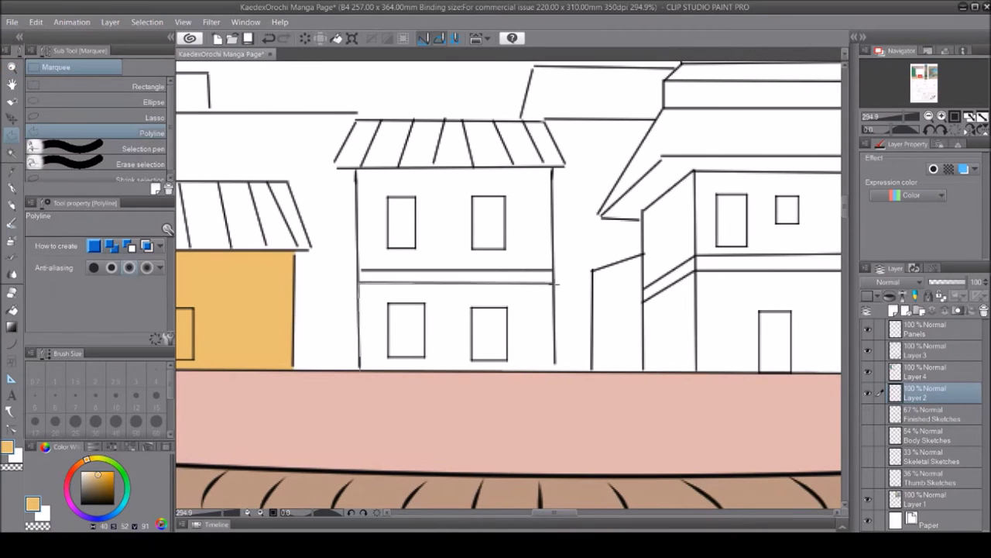
Fill the lower and upper floor walls of the neighboring two-story building with yellow-orange, leaving the band between them uncolored
left_click(556, 283)
left_click(556, 370)
double_click(360, 370)
key("alt+BackSpace")
key("ctrl+d")
left_click(555, 271)
left_click(554, 167)
left_click(356, 167)
double_click(357, 270)
key("alt+BackSpace")
key("ctrl+d")
Fill the annex and both floors of the tiered-roof building with yellow-orange
left_click_drag(574, 511, 592, 512)
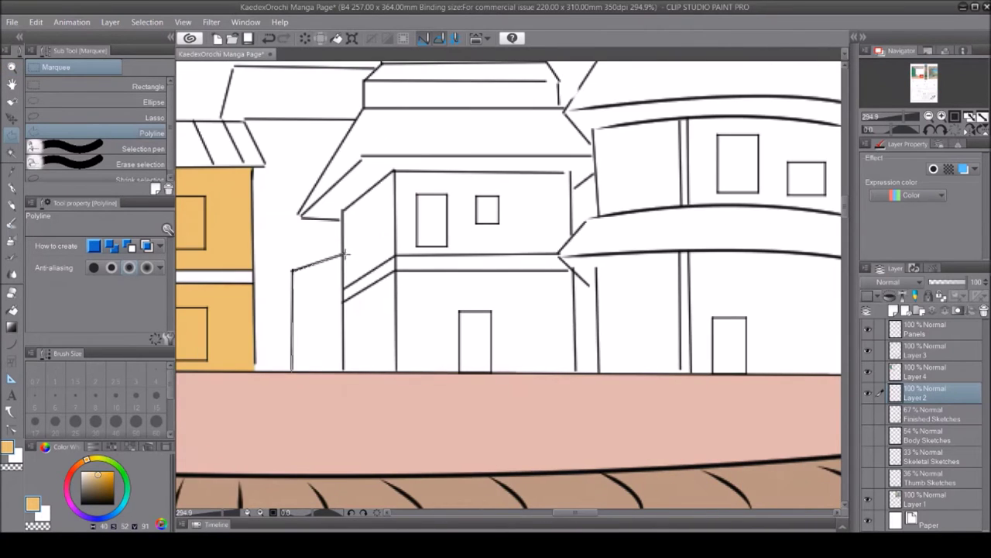
double_click(345, 369)
key("alt+BackSpace")
key("ctrl+d")
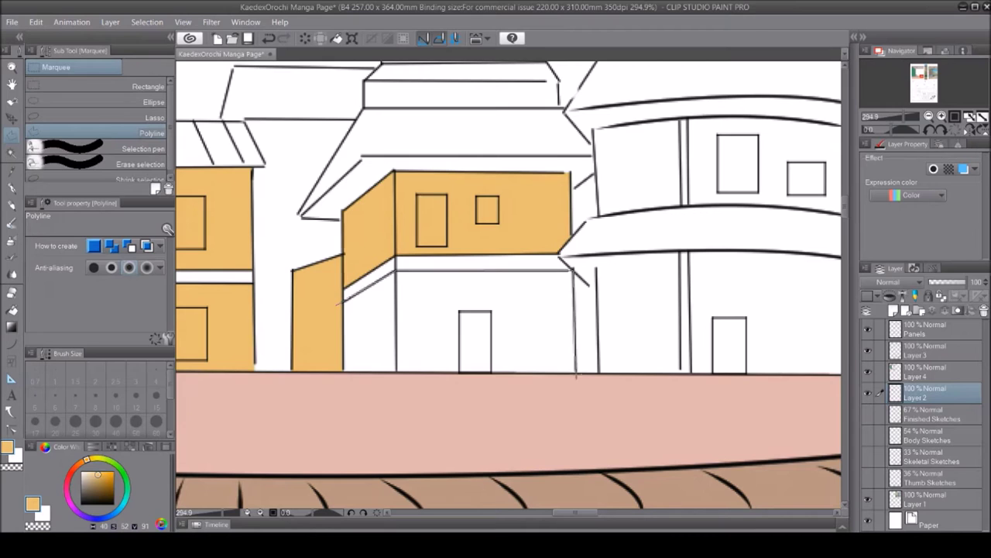
left_click(573, 272)
double_click(343, 370)
key("alt+BackSpace")
key("ctrl+d")
Lighten the wall color to pale orange and fill the ground-floor walls of the round building and the house beside it
scroll(441, 283, "down", 7)
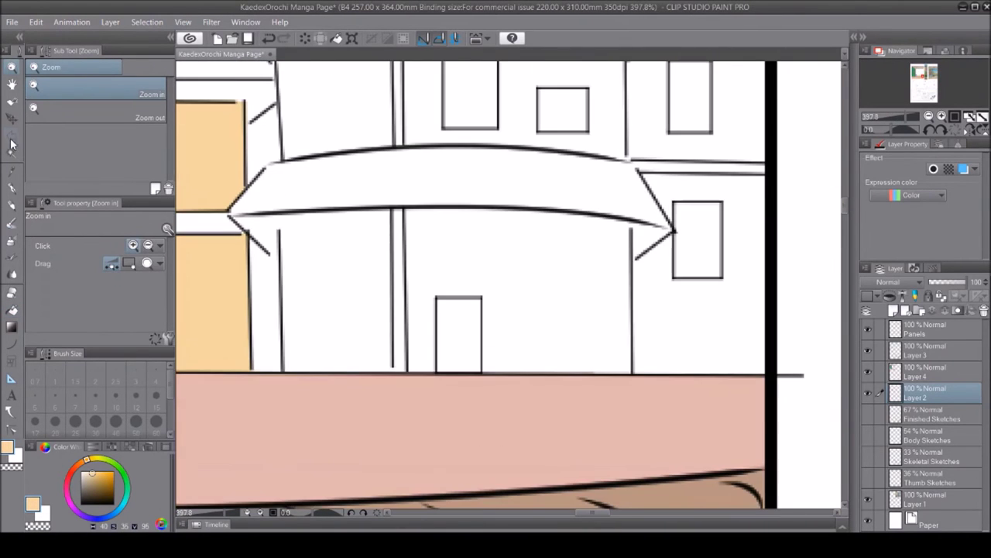
key("m")
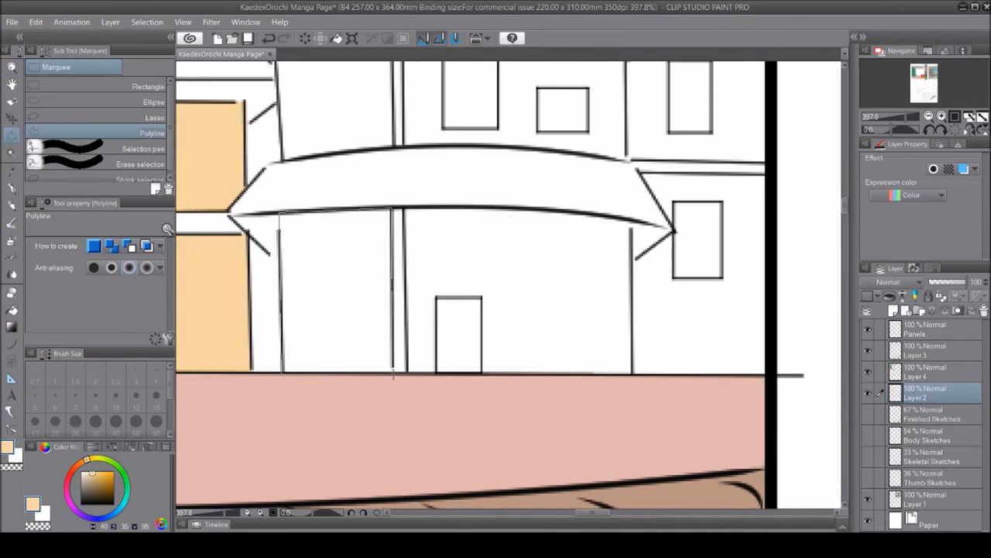
double_click(632, 272)
key("alt+BackSpace")
key("ctrl+d")
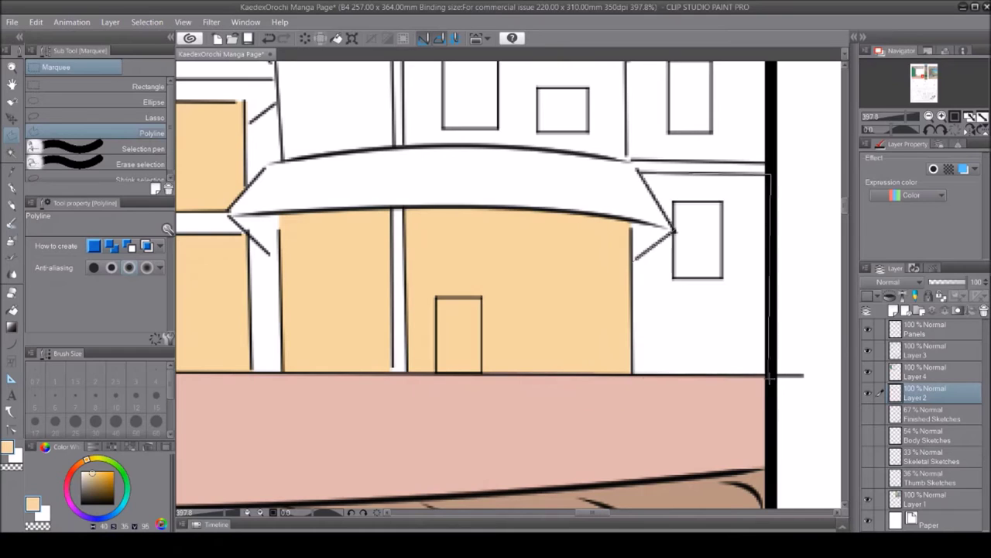
double_click(773, 377)
key("alt+BackSpace")
key("ctrl+d")
Fill the upper-floor walls of the round building and the adjoining house with pale orange
scroll(512, 286, "up", 3)
key("alt+BackSpace")
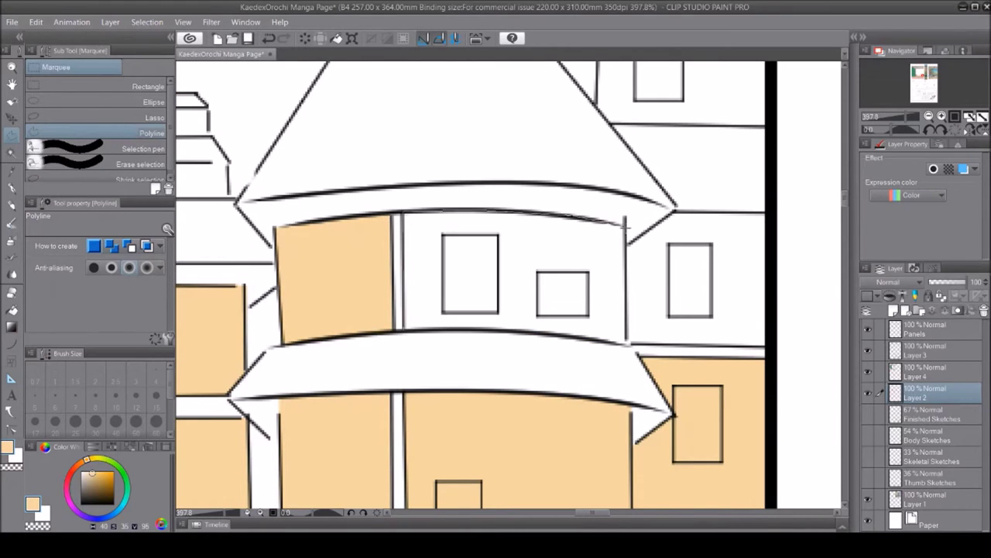
double_click(430, 329)
key("alt+BackSpace")
key("ctrl+d")
double_click(773, 213)
key("alt+BackSpace")
key("ctrl+d")
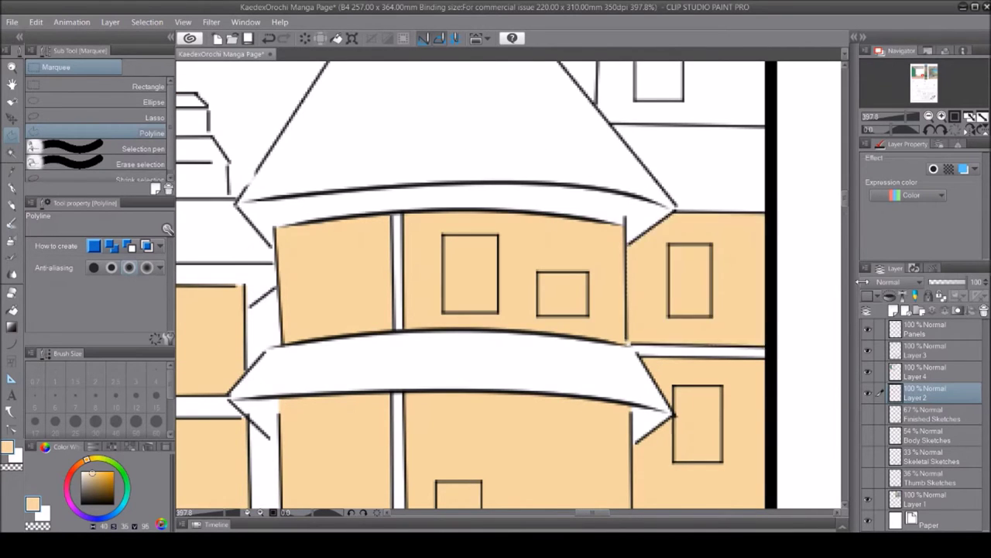
Fill the top-floor wall of the house behind the round building with pale orange
scroll(598, 350, "up", 3)
double_click(596, 155)
key("alt+BackSpace")
key("ctrl+d")
scroll(702, 391, "down", 10)
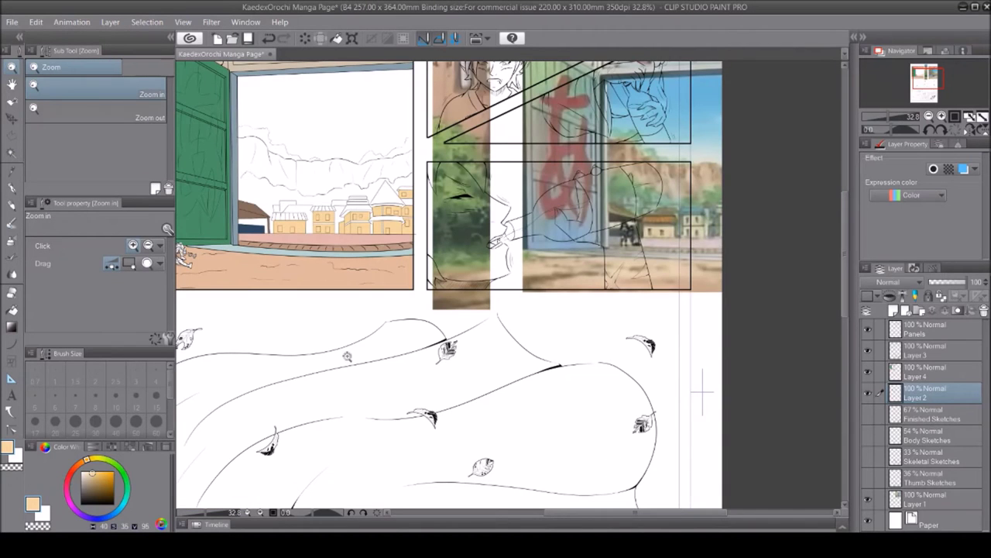
Fill the round building's conical upper roof and its underside with muted reddish brown
key("Delete")
scroll(378, 209, "up", 10)
left_click(13, 132)
scroll(465, 233, "up", 5)
key("alt+BackSpace")
key("ctrl+d")
scroll(464, 232, "down", 4)
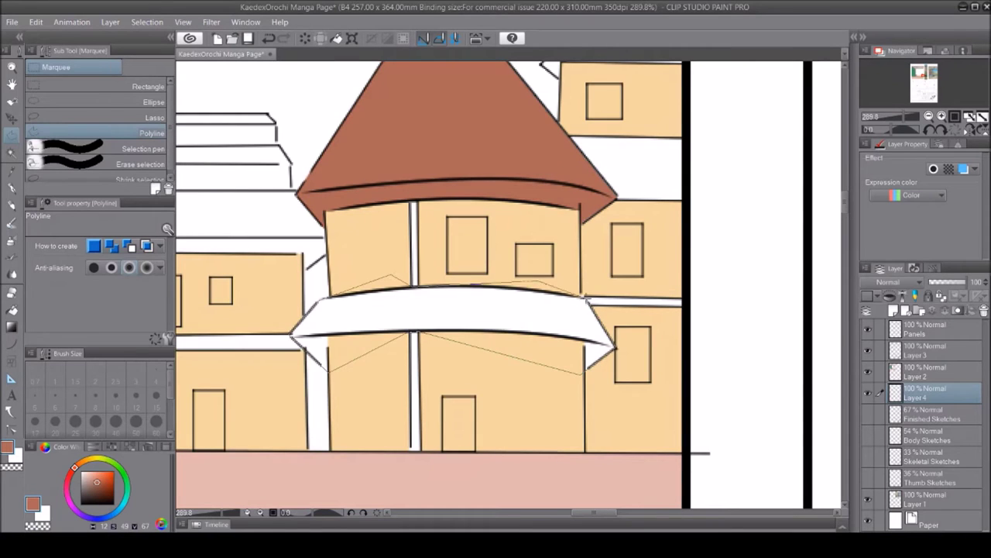
Fill the round building's lower roof and recolor both roof tiers bright orange-red
key("alt+BackSpace")
key("ctrl+d")
key("g")
left_click(457, 124)
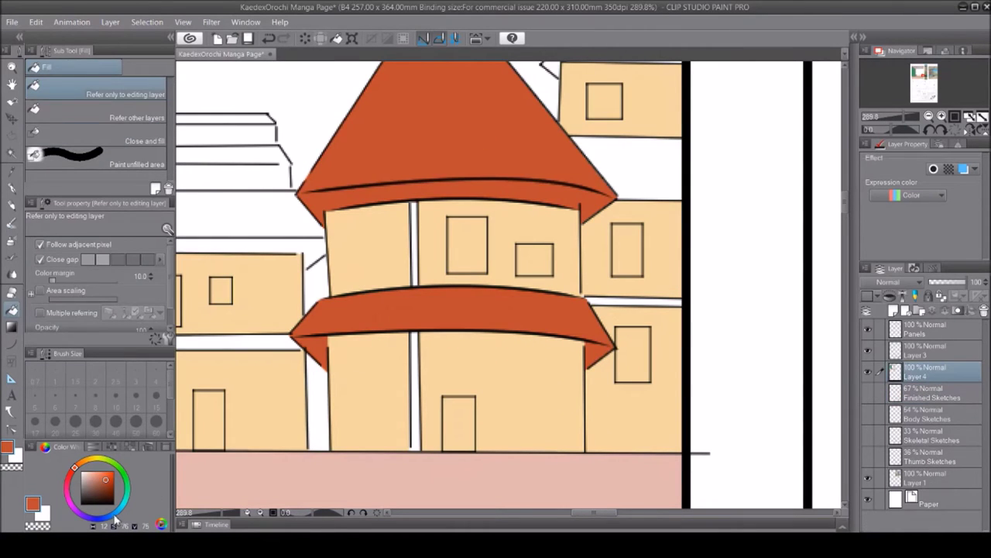
Fill the roof strip below the top floor of the house beside the round building with blue
left_click(112, 514)
key("m")
left_click(560, 135)
left_click(683, 136)
left_click(685, 200)
double_click(617, 199)
key("alt+BackSpace")
key("ctrl+z")
key("alt+BackSpace")
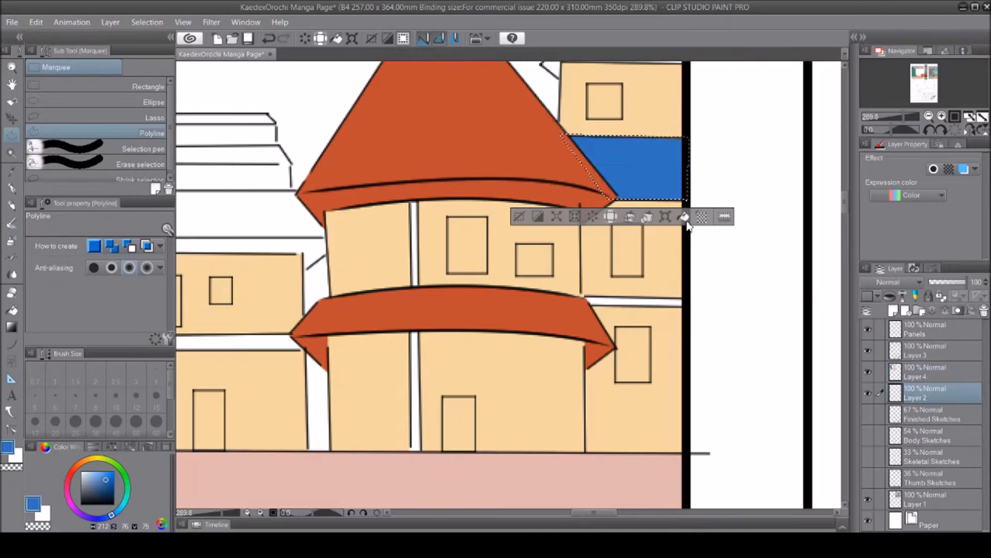
key("ctrl+d")
Fill the topmost roof of the same house with blue
scroll(559, 309, "up", 5)
key("alt+BackSpace")
key("ctrl+d")
key("g")
key("ctrl+0")
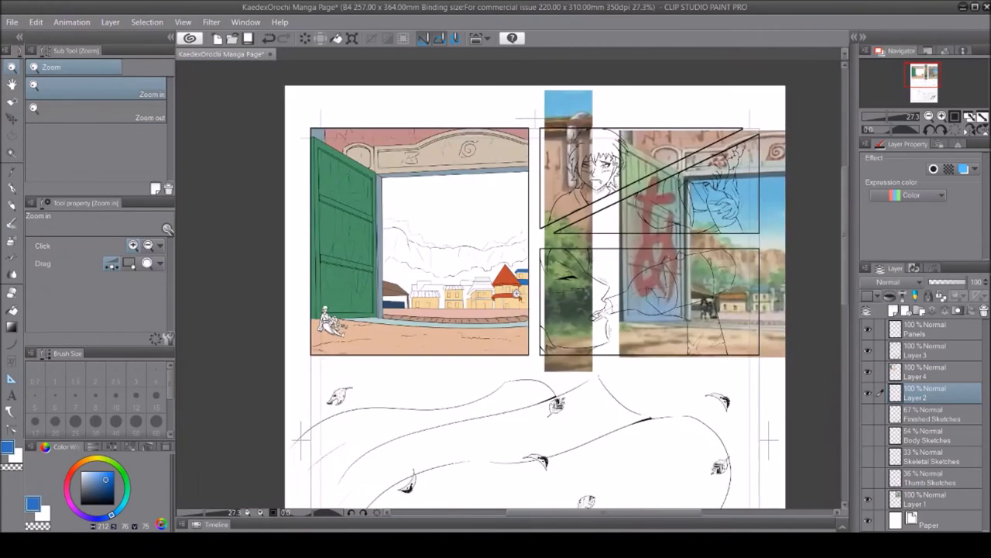
Fill all tiers of the tiered-roof building's roof with muted teal
scroll(495, 279, "up", 3)
scroll(370, 373, "up", 3)
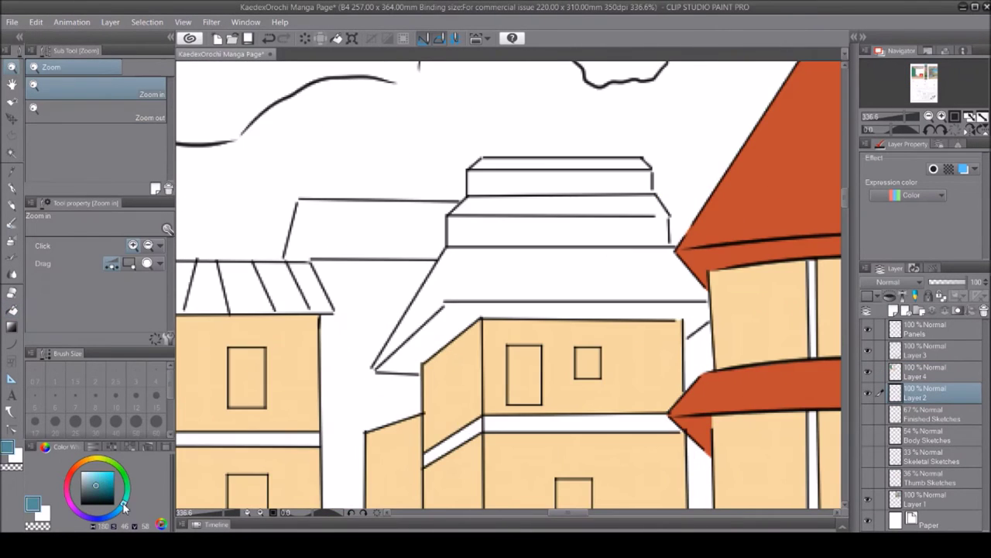
key("m")
key("alt+BackSpace")
Fill the background building behind the striped-roof houses and its small separate block with muted teal
scroll(495, 279, "down", 3)
scroll(371, 310, "up", 4)
left_click(329, 165)
left_click(407, 165)
left_click(407, 253)
double_click(333, 254)
key("alt+BackSpace")
key("ctrl+d")
left_click(737, 346)
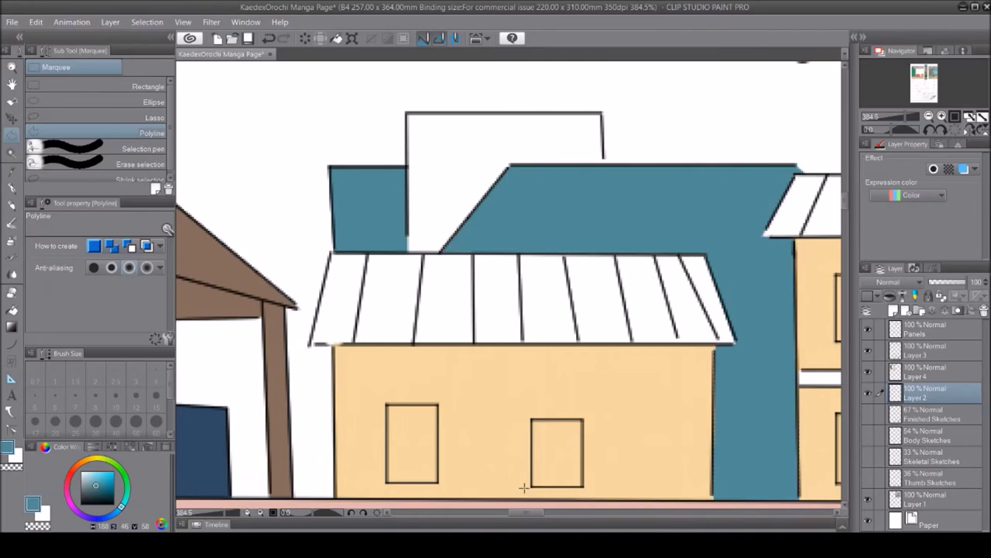
Paint the buildings' horizontal trim bands and the round building's vertical posts tan with the G-pen
scroll(738, 347, "down", 4)
scroll(664, 212, "up", 3)
left_click(897, 297)
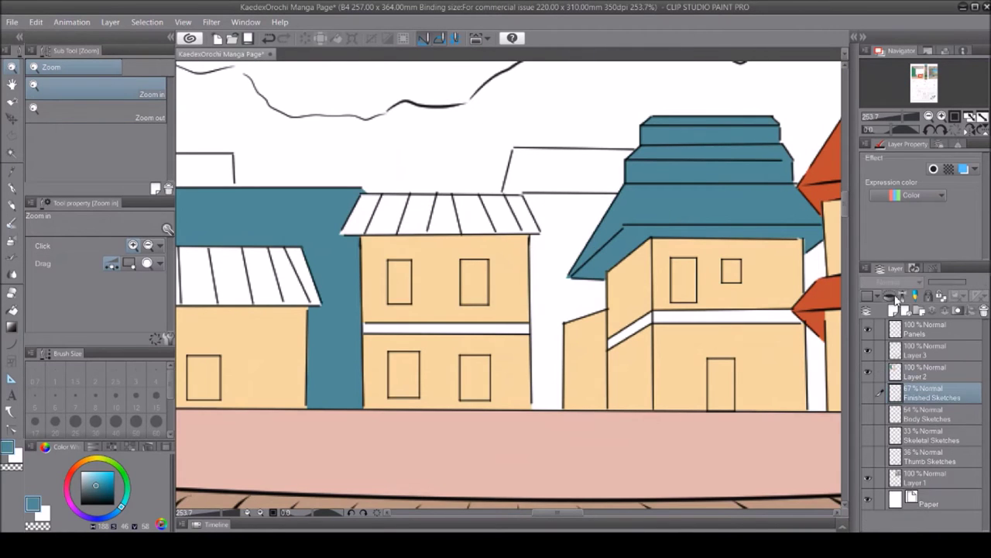
left_click(12, 187)
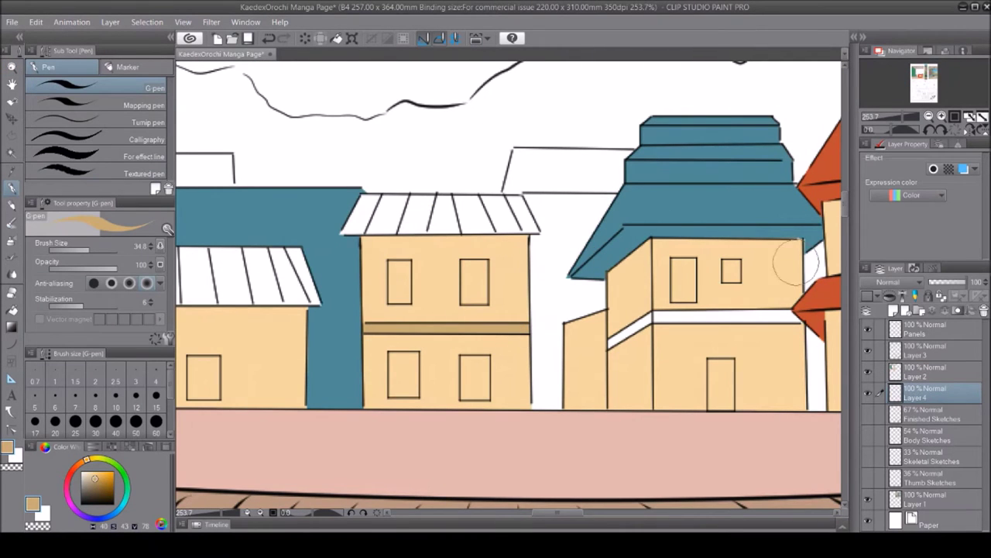
scroll(733, 326, "right", 5)
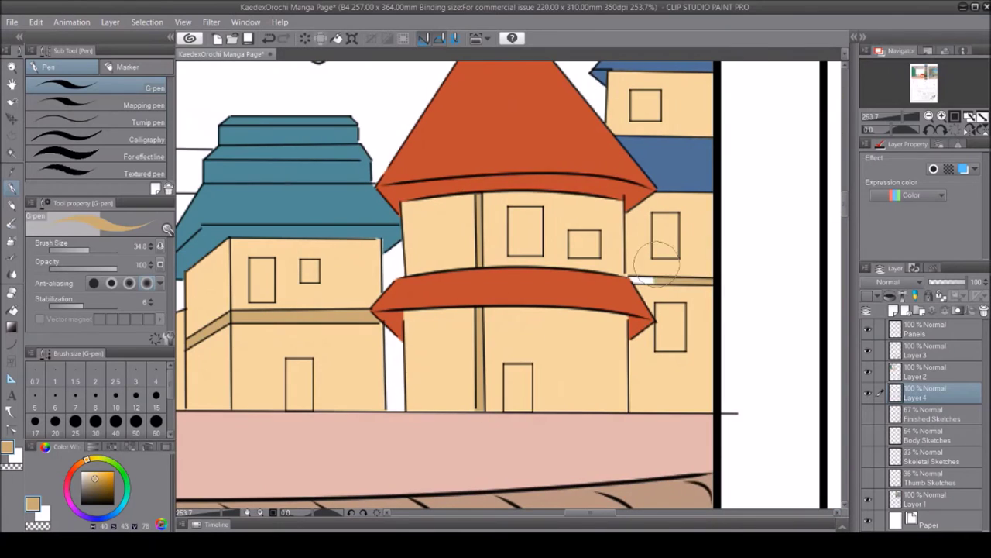
scroll(674, 305, "down", 3)
Fill the tiered-roof building's large upper window and its door with tan using rectangular selections
scroll(609, 165, "left", 5)
scroll(642, 206, "up", 4)
left_click(12, 135)
left_click(147, 86)
left_click_drag(547, 181, 584, 243)
key("alt+BackSpace")
key("ctrl+d")
left_click_drag(599, 323, 638, 398)
key("alt+BackSpace")
key("ctrl+d")
scroll(605, 185, "left", 4)
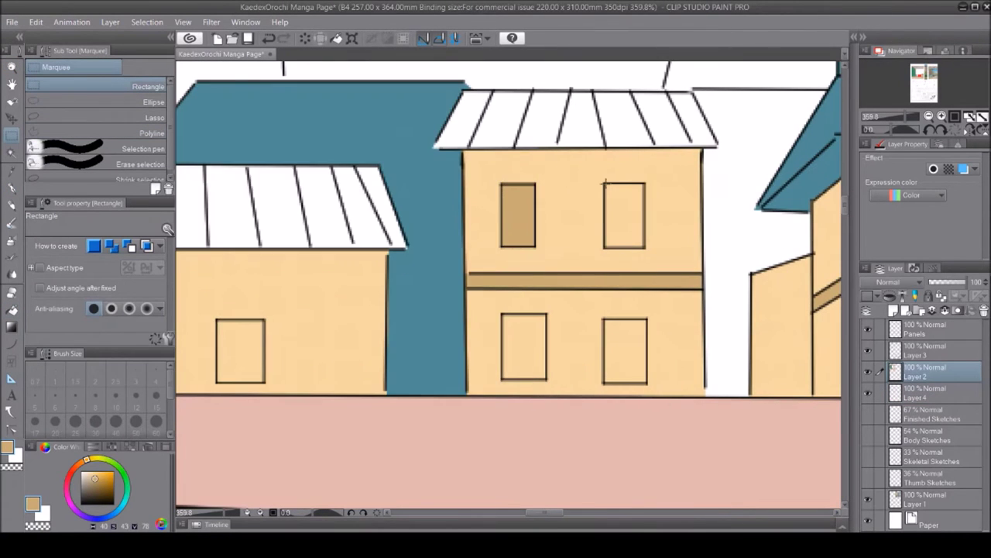
Fill the remaining windows of the two-story striped-roof building with tan
left_click_drag(605, 185, 646, 248)
key("alt+BackSpace")
key("ctrl+d")
left_click_drag(502, 313, 547, 380)
key("alt+BackSpace")
key("ctrl+d")
Fill both windows of the single-story striped-roof house with tan
scroll(542, 309, "left", 4)
left_click_drag(482, 319, 533, 382)
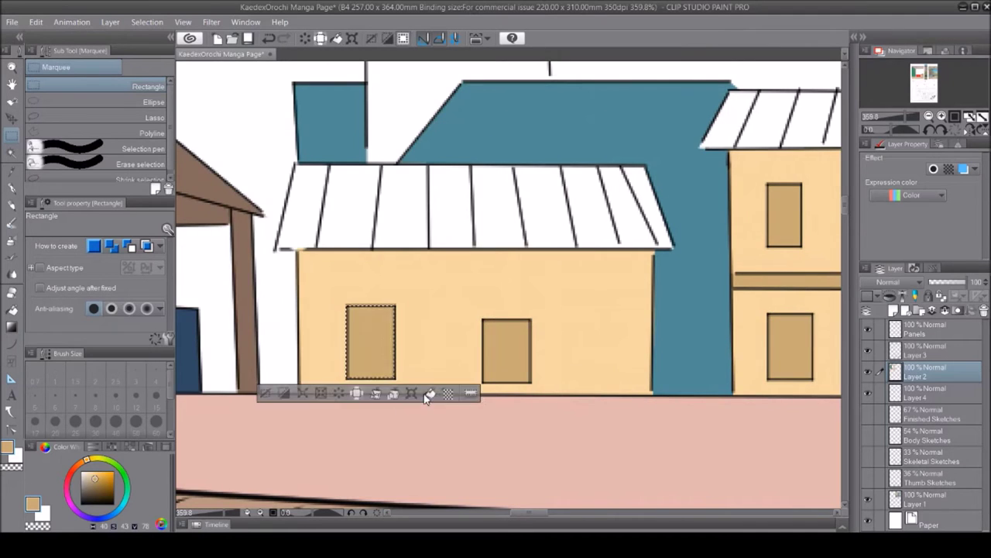
key("alt+BackSpace")
key("ctrl+d")
Fill the round building's upper-floor windows with tan
scroll(457, 398, "right", 6)
key("alt+BackSpace")
key("ctrl+d")
left_click_drag(519, 141, 566, 181)
key("alt+BackSpace")
key("ctrl+d")
Fill the upper and lower windows of the house beside the round building with tan
left_click_drag(638, 116, 679, 183)
key("alt+BackSpace")
key("ctrl+d")
left_click_drag(642, 245, 687, 313)
key("alt+BackSpace")
key("ctrl+d")
left_click_drag(564, 316, 582, 258)
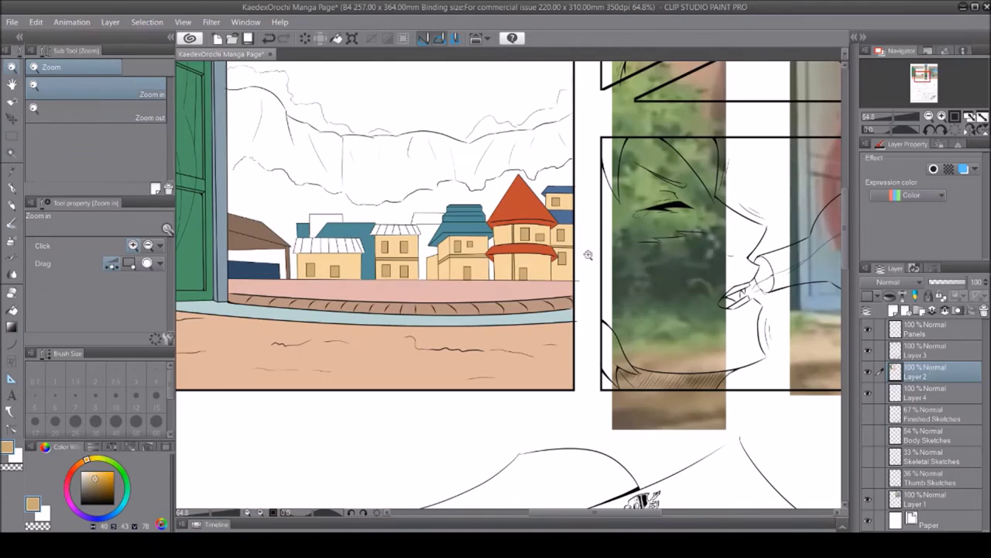
Fill the background wall between the two-story building and the tiered-roof building with pale orange on Layer 4
left_click(867, 391)
scroll(414, 231, "up", 10)
key("m")
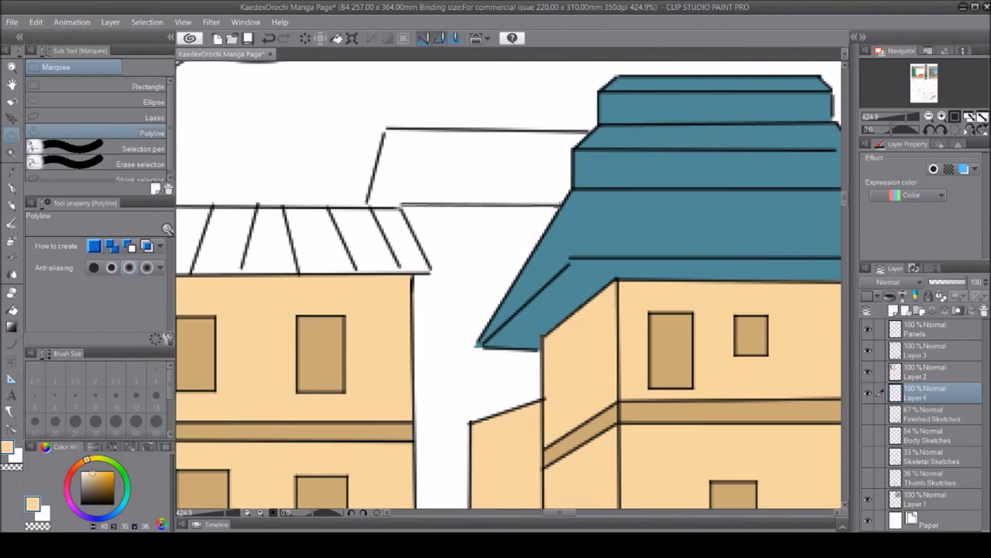
scroll(407, 208, "down", 3)
scroll(407, 208, "up", 2)
key("/")
left_click_drag(408, 207, 457, 275)
Recolor the teal background building and its small separate block with a darker teal on Layer 2
left_click_drag(557, 512, 535, 512)
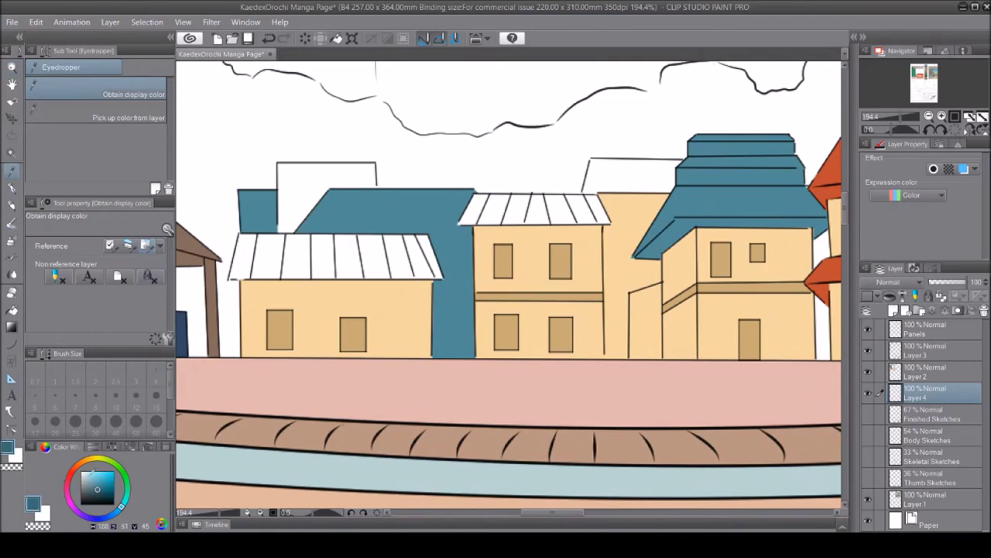
key("g")
left_click(496, 116)
key("ctrl+z")
left_click(922, 372)
left_click(387, 271)
left_click(259, 209)
Recolor the background wall beside the tiered-roof building with the tan sampled from the trim
key("i")
left_click(598, 278)
key("g")
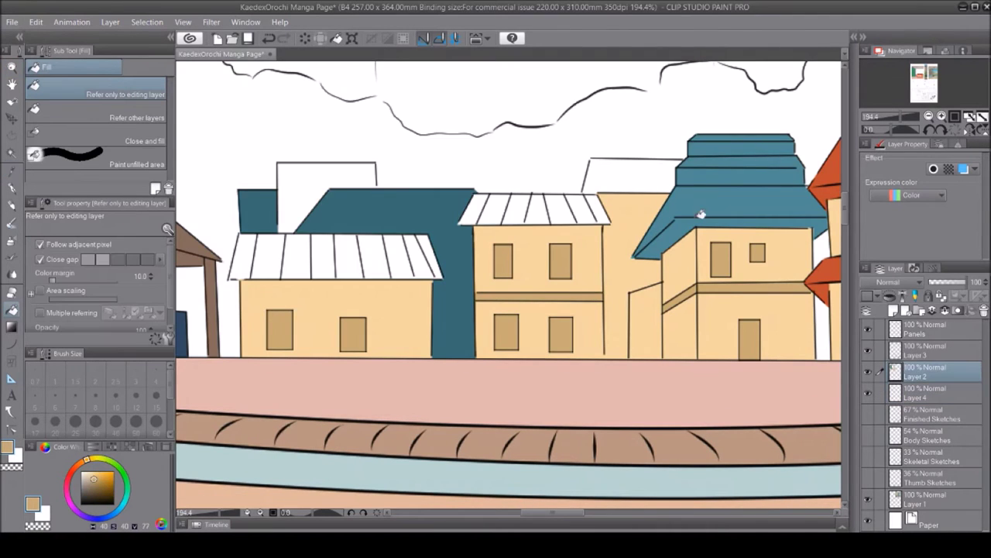
left_click(921, 392)
left_click(620, 232)
Fill the background roof beside the tiered-roof building and the block behind the teal building with dark red-brown
left_click_drag(556, 512, 575, 502)
left_click_drag(928, 385, 926, 396)
key("m")
scroll(467, 193, "up", 6)
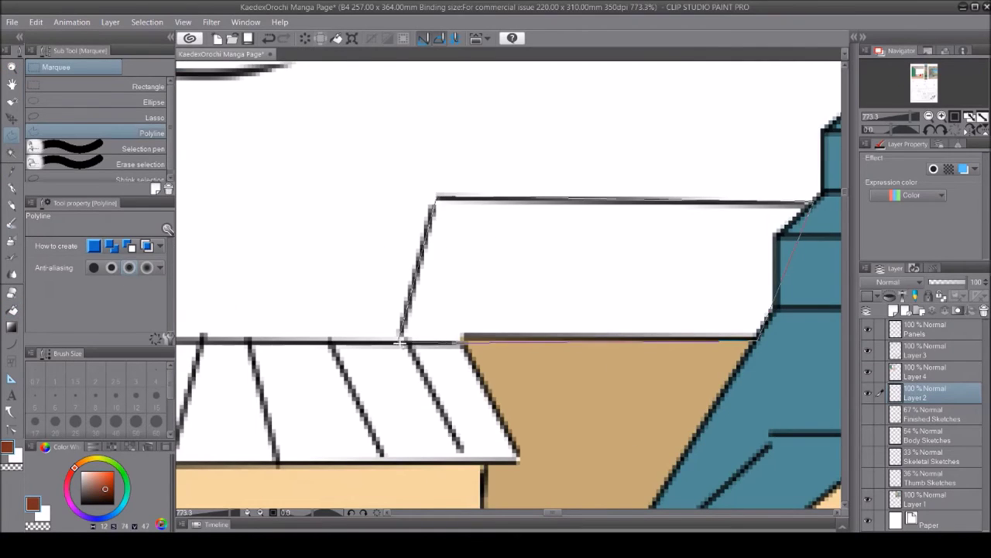
scroll(400, 341, "down", 10)
scroll(319, 213, "up", 9)
scroll(321, 361, "down", 8)
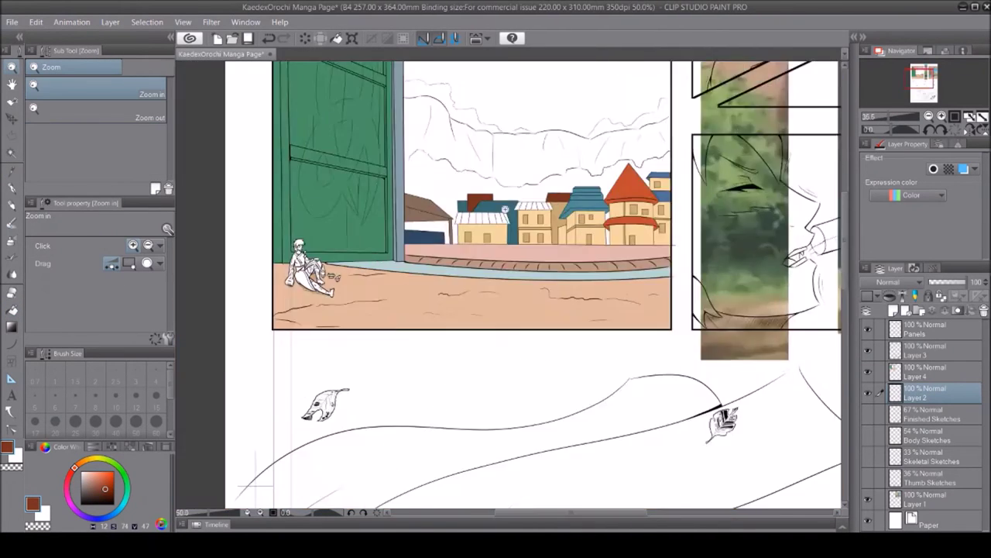
Fill the two-story building's striped roof with light blue and the single-story house's striped roof with orange
scroll(553, 209, "up", 6)
key("i")
key("m")
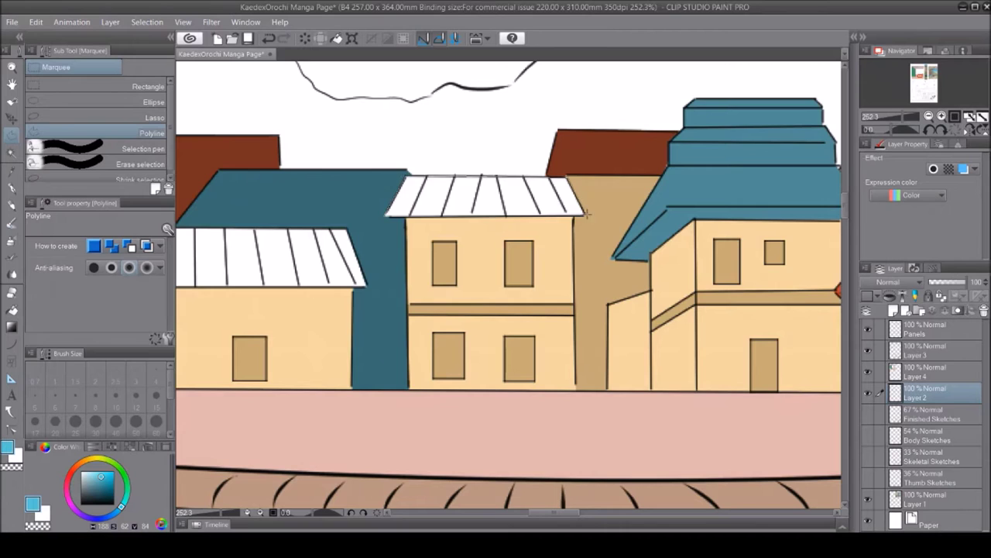
left_click(85, 463)
left_click(315, 229)
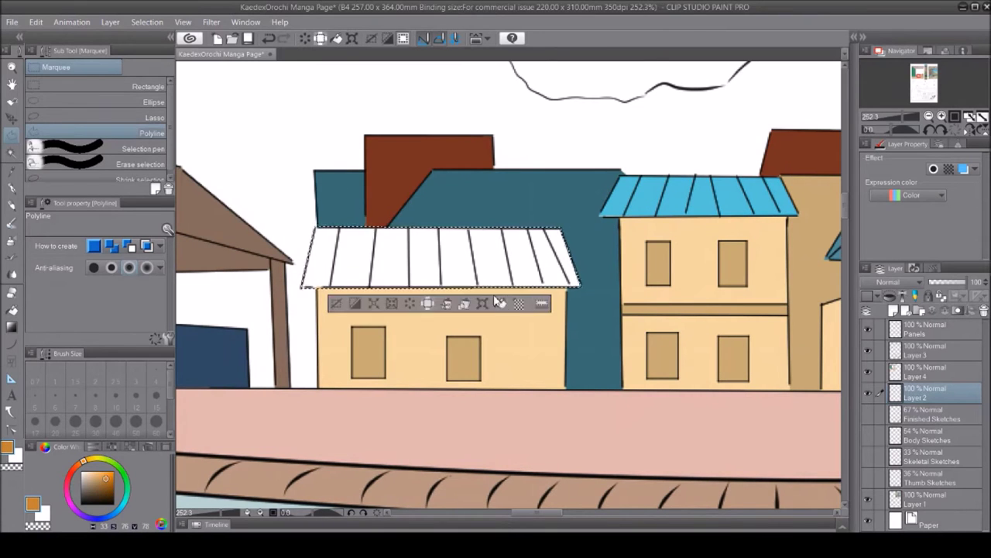
scroll(628, 272, "down", 8)
Fill the tree line next to the gate post, below the mountains, with dark green on Layer 4
left_click_drag(912, 378, 911, 397)
scroll(433, 217, "up", 10)
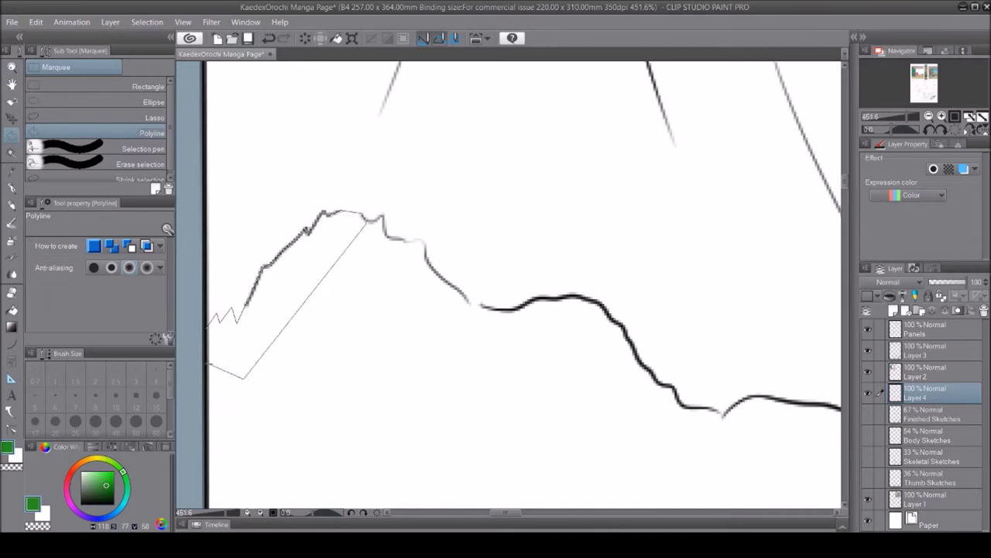
double_click(245, 380)
key("alt+BackSpace")
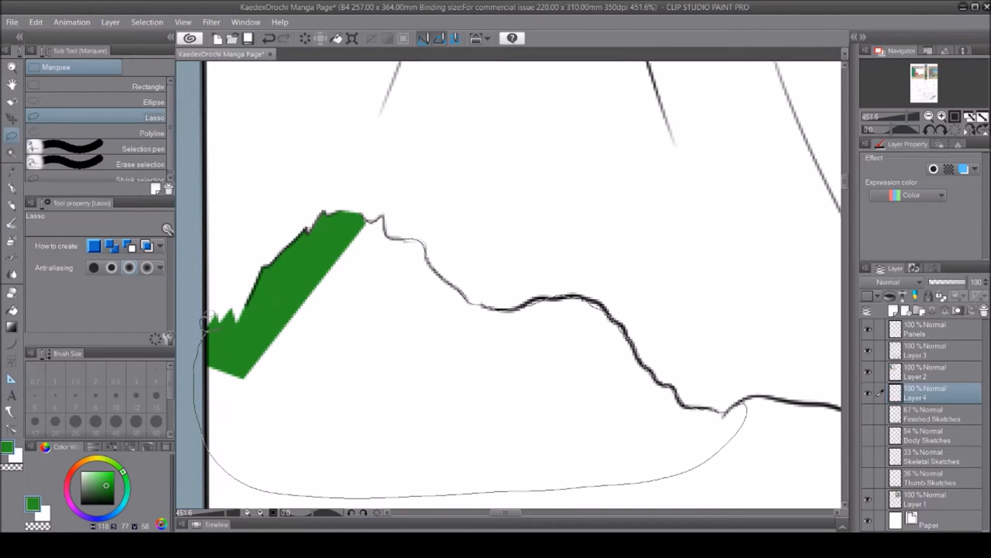
left_click_drag(743, 406, 206, 324)
key("alt+BackSpace")
key("b")
scroll(392, 183, "down", 10)
Extend the tree fill to above the single-story house and lighten the green
key("m")
scroll(501, 277, "up", 5)
scroll(718, 230, "down", 3)
mouse_move(728, 146)
left_mouse_down()
mouse_move(565, 503)
mouse_move(567, 97)
left_mouse_up()
key("alt+BackSpace")
key("e")
key("p")
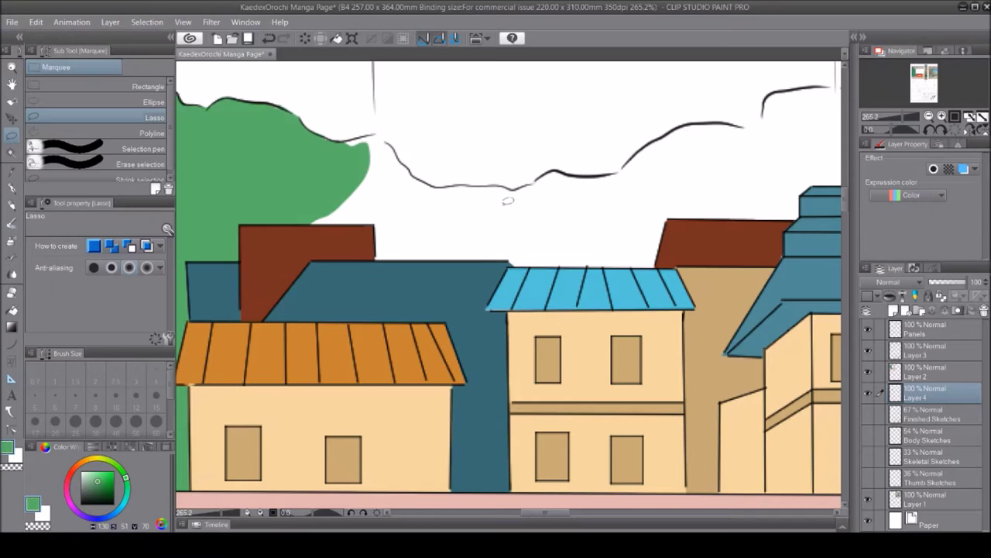
Fill the next stretch of trees above the two-story building with the lighter green
left_click_drag(388, 135, 374, 147)
key("alt+BackSpace")
key("ctrl+d")
key("e")
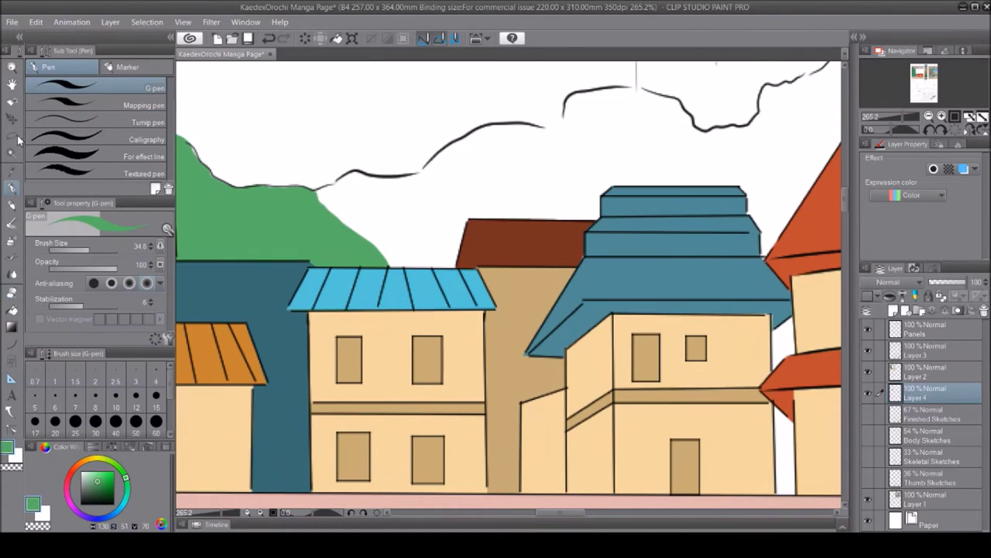
Fill the trees above the tiered-roof building and the gap beside the round building with green
key("m")
left_click_drag(647, 86, 673, 101)
key("alt+BackSpace")
key("ctrl+d")
key("p")
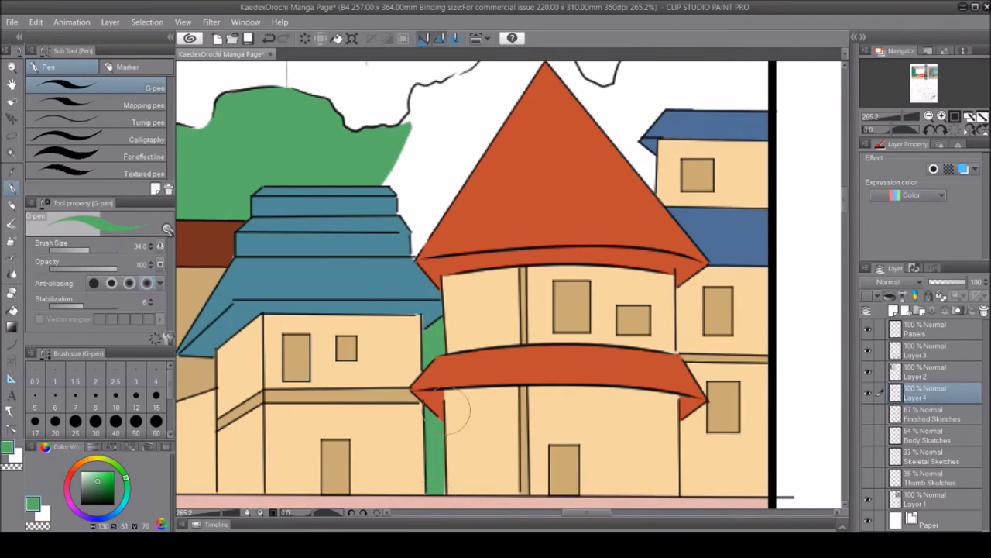
Fill the remaining trees around the conical roof up to the panel border with green
key("m")
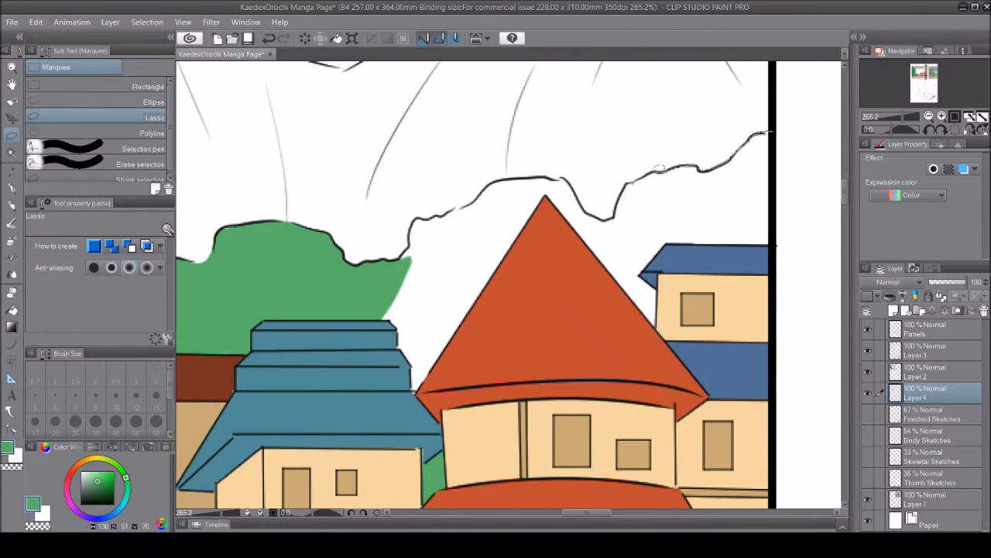
key("alt+BackSpace")
key("ctrl+d")
key("p")
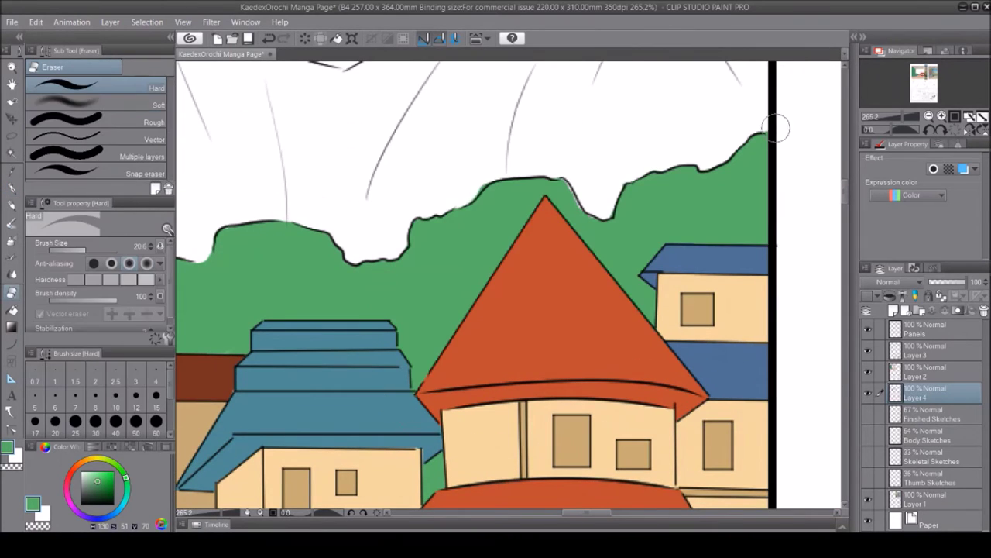
Recolor the whole tree line with a darker, more muted green
key("/")
scroll(617, 268, "down", 10)
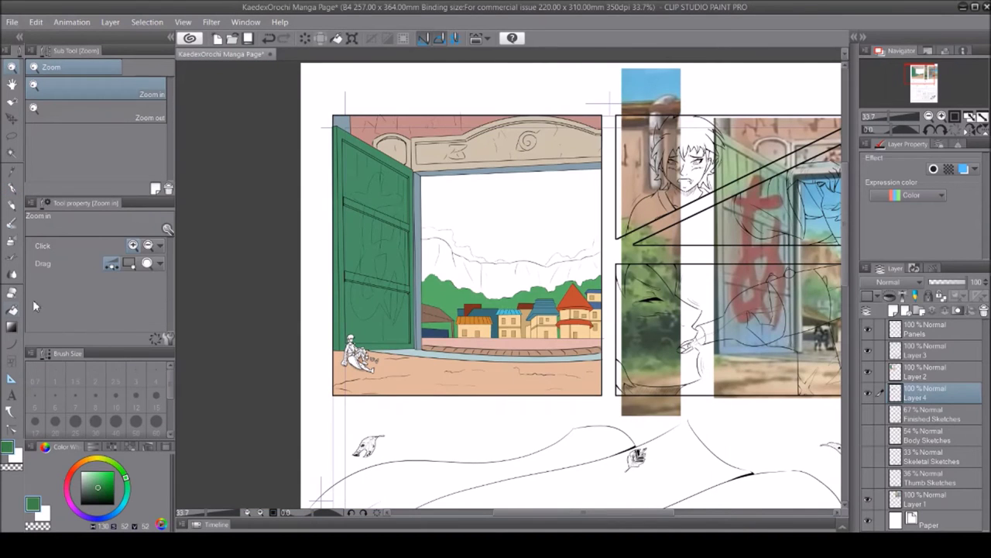
key("g")
scroll(658, 382, "right", 5)
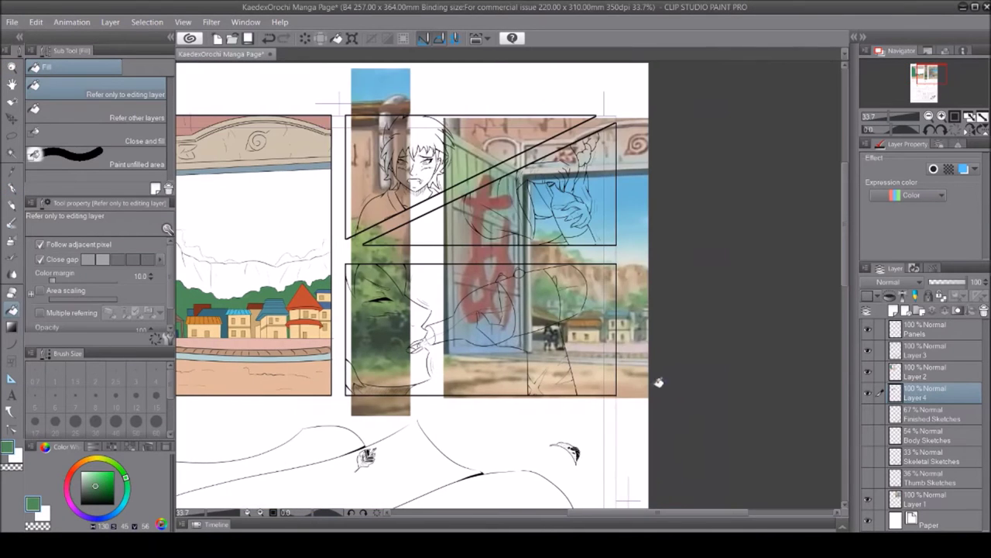
Fill the cliff section nearest the gate post with pale peach on Layer 2, below the tree layer
left_click_drag(922, 372, 922, 394)
scroll(661, 424, "up", 2)
key("m")
scroll(661, 425, "up", 8)
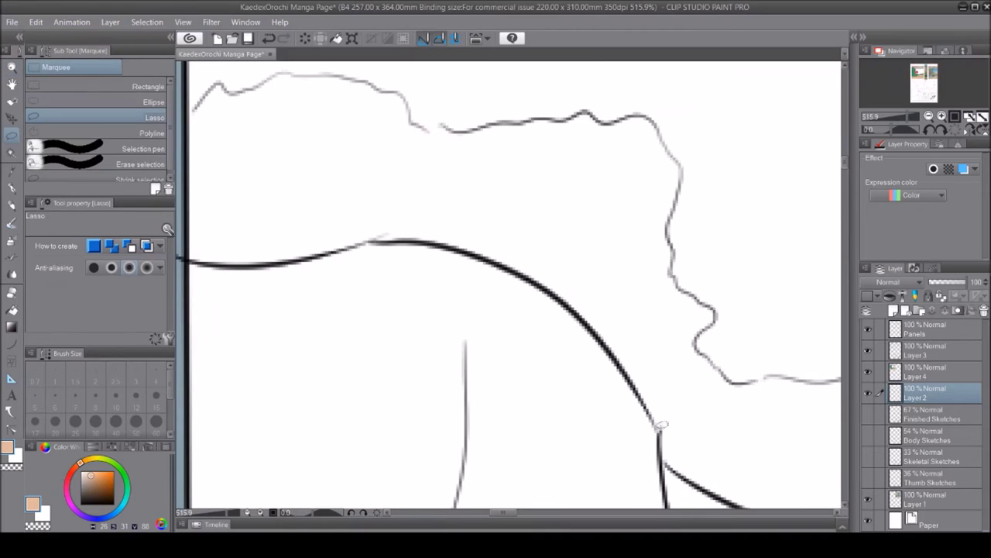
key("/")
scroll(364, 156, "down", 1)
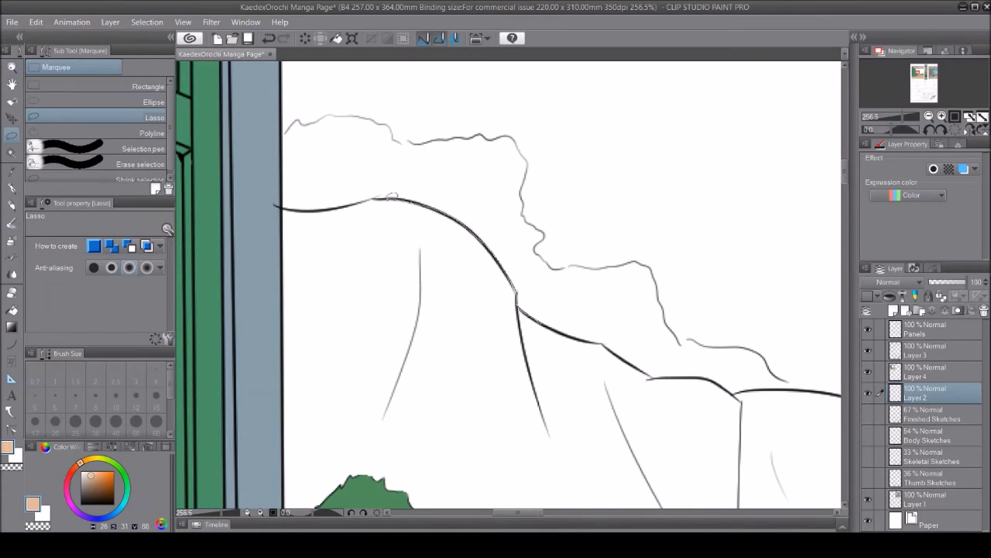
scroll(509, 285, "down", 3)
scroll(509, 285, "right", 4)
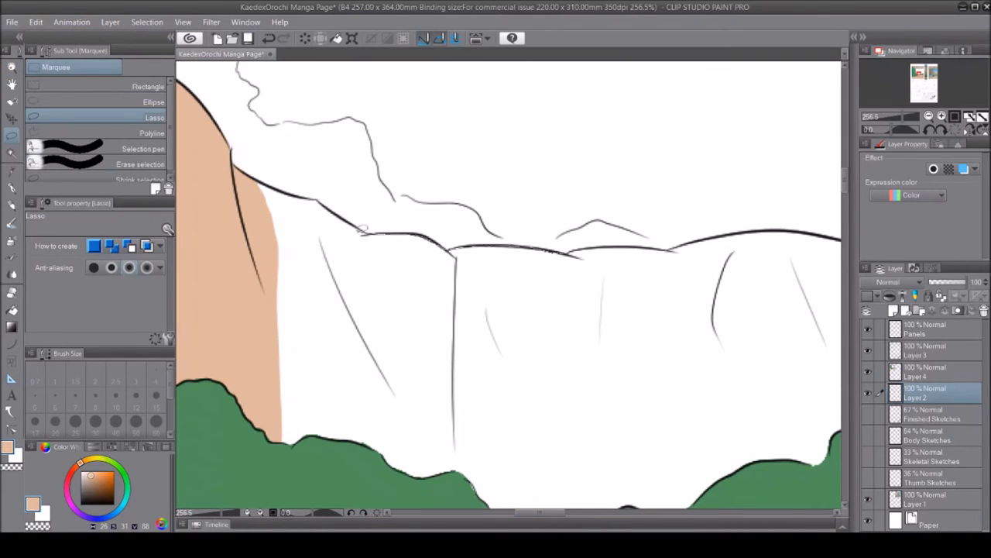
Fill the middle stretch of the cliffs, as far as the area above the conical roof, with pale peach
scroll(373, 230, "down", 3)
left_click_drag(464, 225, 265, 166)
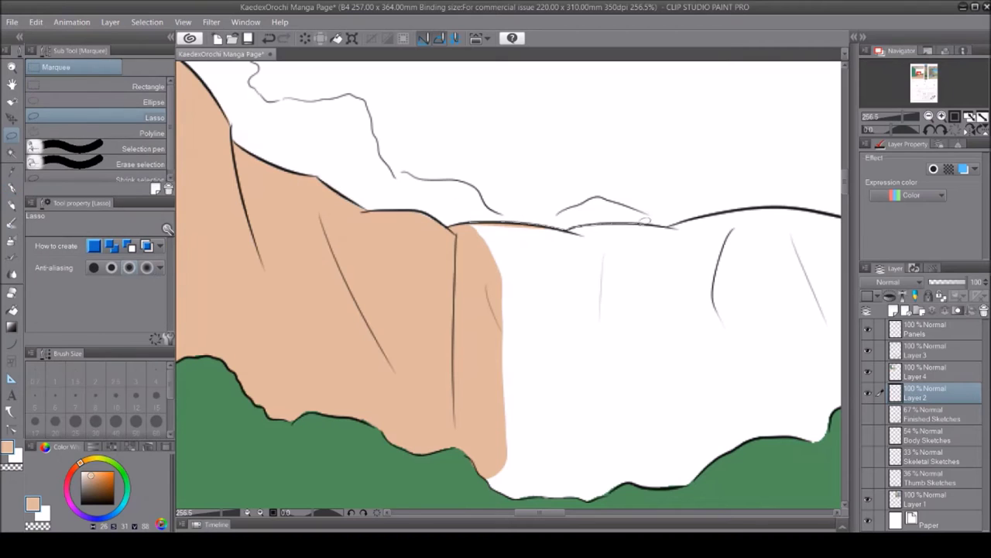
scroll(627, 220, "down", 3)
scroll(461, 245, "right", 4)
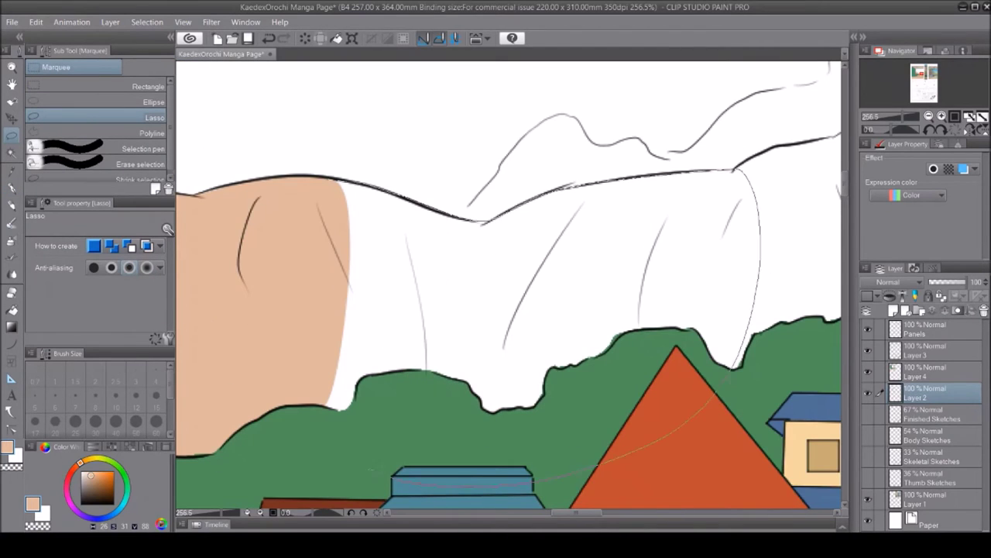
left_click_drag(759, 178, 349, 403)
Fill the last cliff section up to the panel border with pale peach and merge the tree layer, Layer 4, into Layer 2
scroll(509, 285, "right", 8)
left_click_drag(588, 101, 433, 364)
key("e")
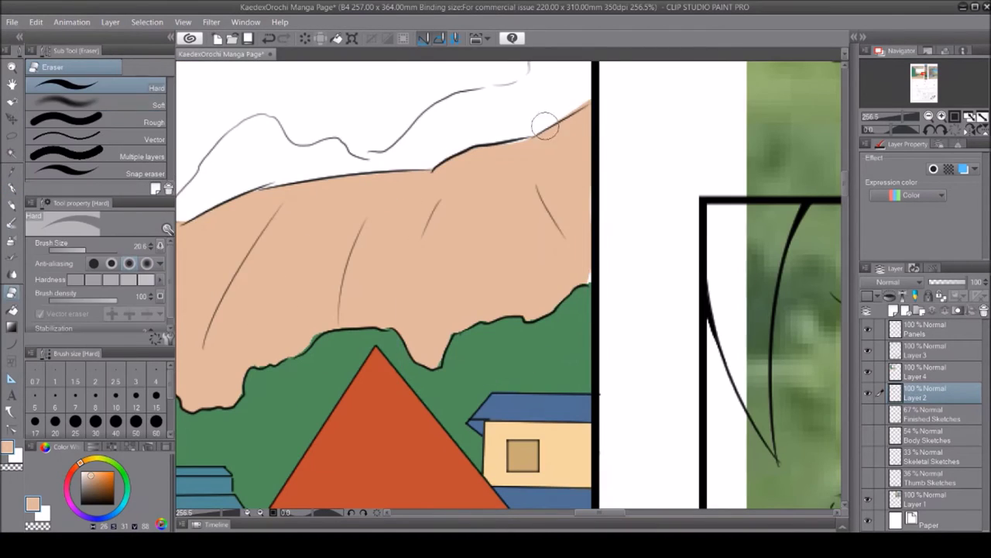
key("p")
left_click_drag(588, 163, 515, 163)
left_click(915, 373)
key("ctrl+e")
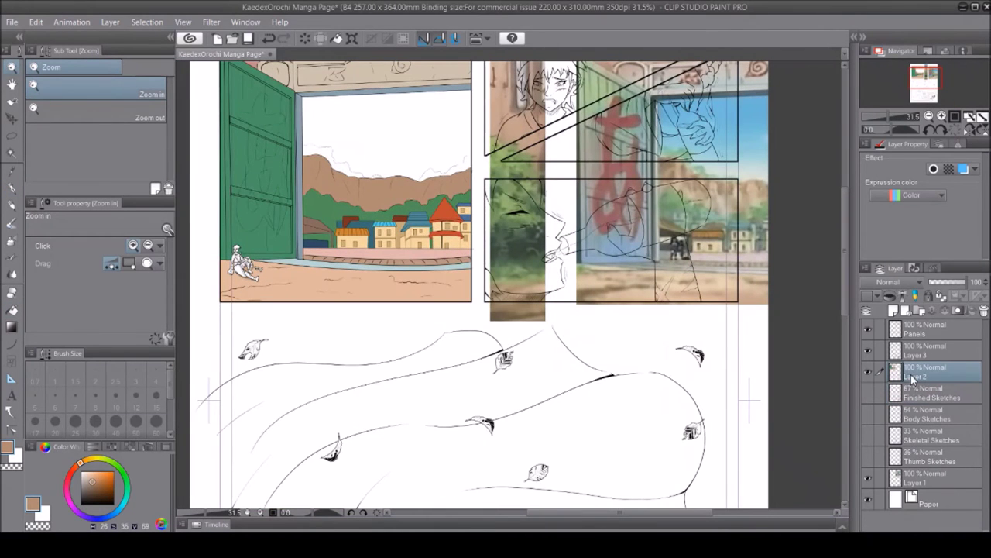
Fill the distant treetops above the cliff beside the gate post with dark green on a new layer below Layer 2
left_click_drag(408, 158, 553, 163)
key("i")
left_click(129, 488)
scroll(421, 103, "up", 5)
key("m")
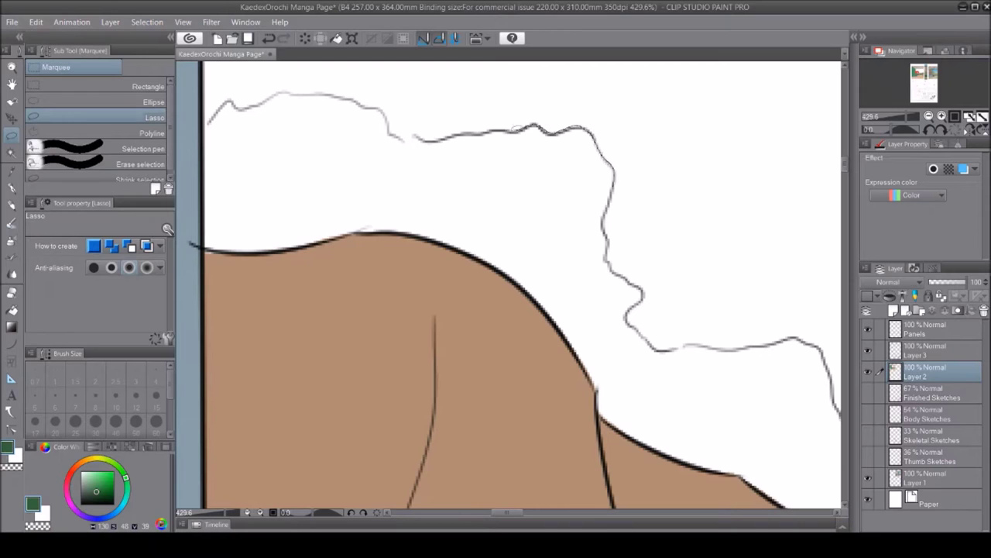
left_click_drag(585, 164, 203, 93)
key("alt+Delete")
key("ctrl+z")
key("ctrl+shift+n")
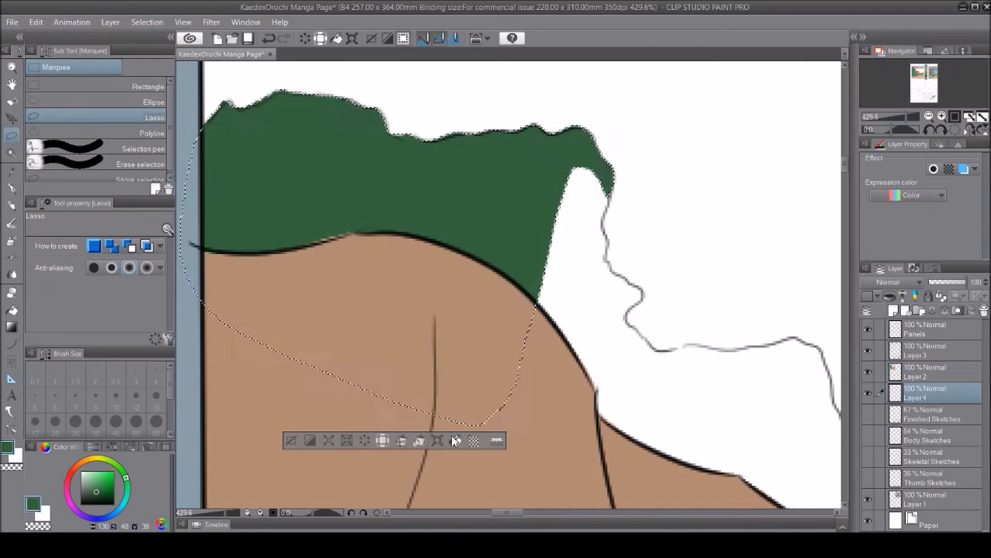
key("alt+Delete")
key("ctrl+d")
Extend the dark green fill of the distant trees down the cliff's slope to the next ridge
left_click_drag(840, 418, 763, 476)
key("alt+Delete")
key("ctrl+d")
key("b")
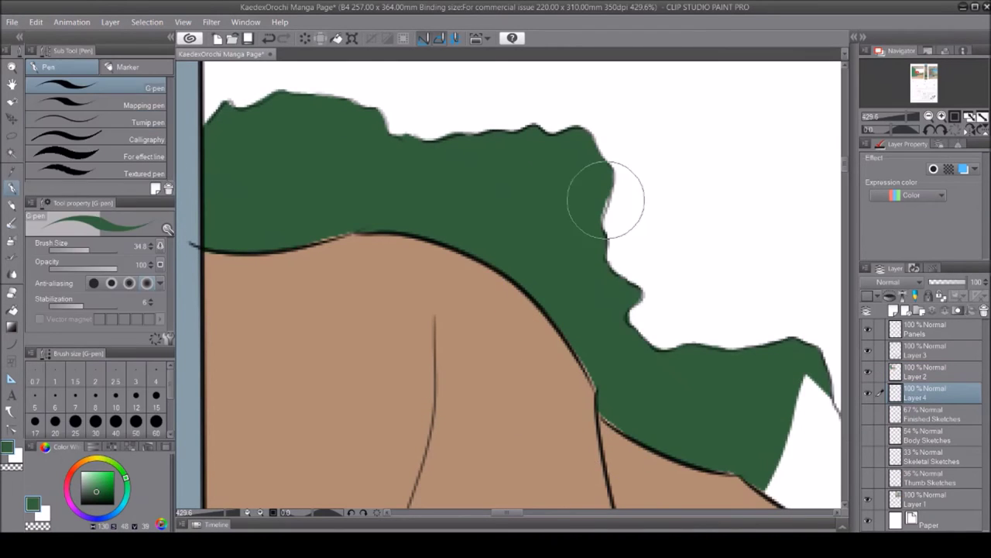
scroll(602, 223, "down", 6)
Fill the low treetops and the small hump above the middle of the cliffs with a muted green
key("m")
scroll(631, 210, "up", 8)
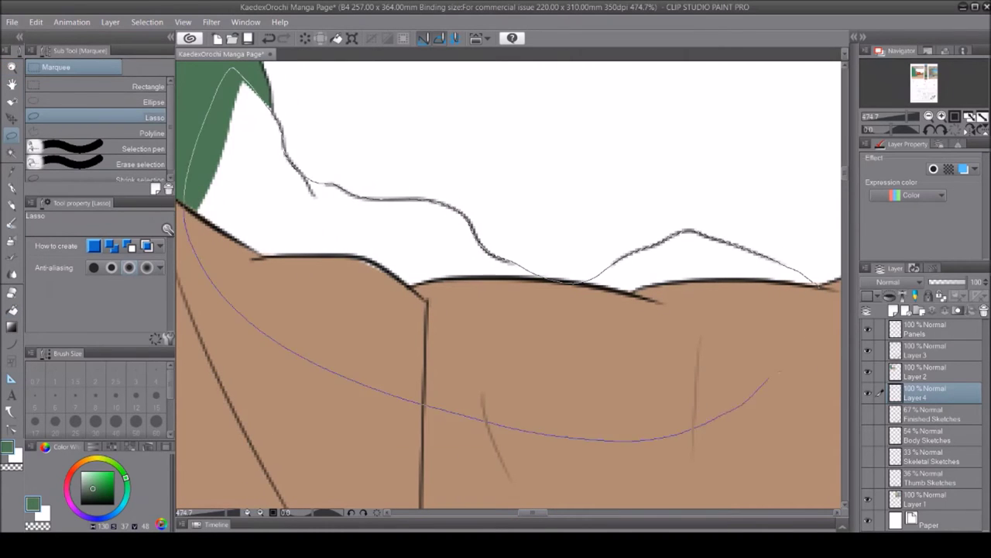
key("alt+Delete")
key("ctrl+d")
key("p")
Fill the rounded tree clump beyond the dip in the cliff line with the same muted green
scroll(426, 263, "right", 5)
key("m")
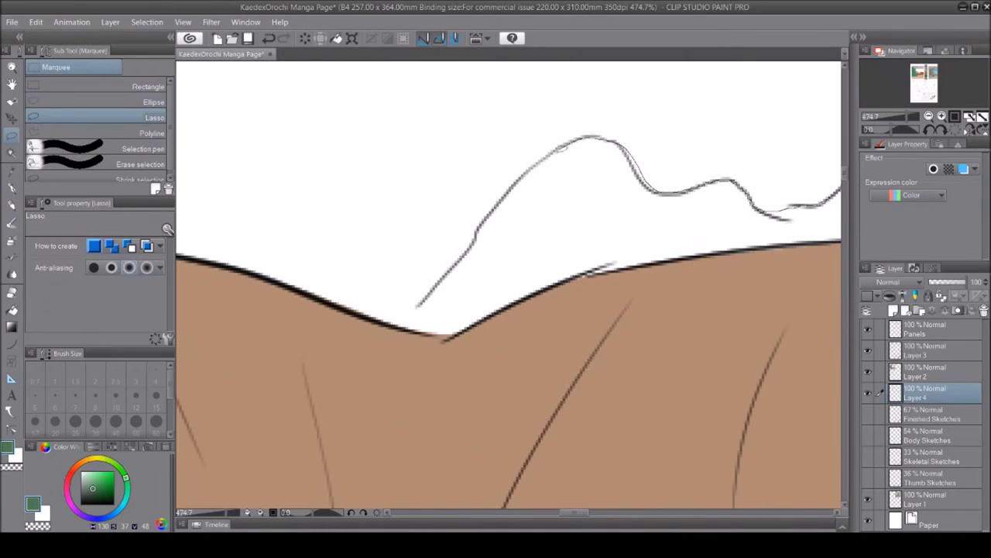
key("alt+Delete")
key("ctrl+d")
key("p")
Fill the remaining distant trees up to the panel border with muted green and clean up their edges
scroll(509, 285, "right", 5)
scroll(509, 285, "up", 4)
key("m")
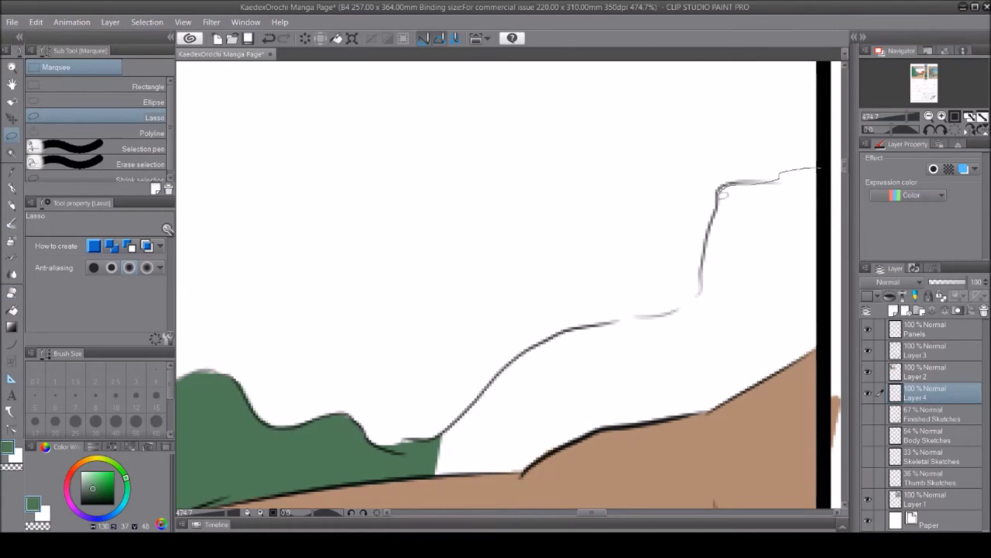
key("alt+Delete")
key("ctrl+d")
key("p")
scroll(566, 191, "down", 8)
key("e")
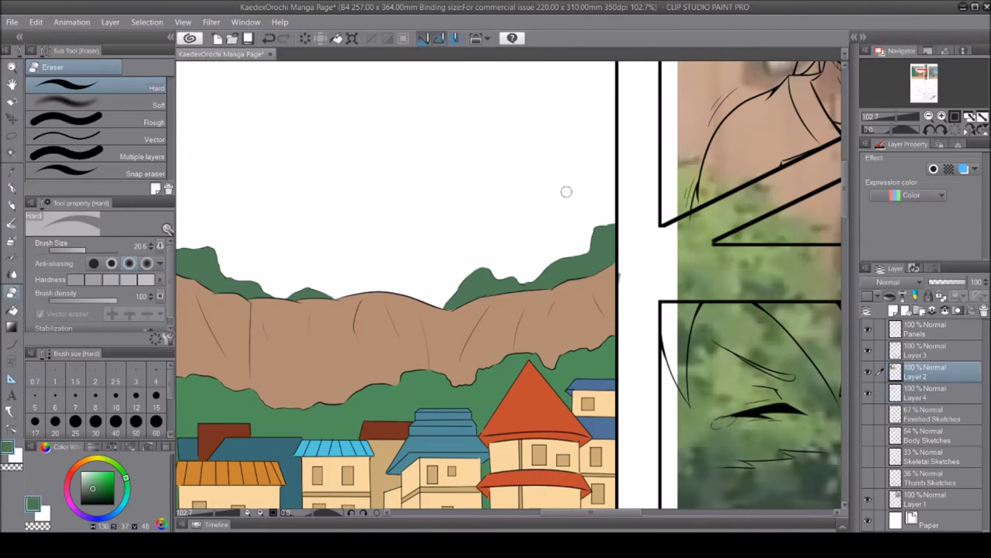
Try filling the sky in the gate opening with flat bright blue on Layer 2, beneath the scenery on Layer 4
left_click_drag(922, 372, 921, 399)
scroll(509, 285, "down", 3)
key("m")
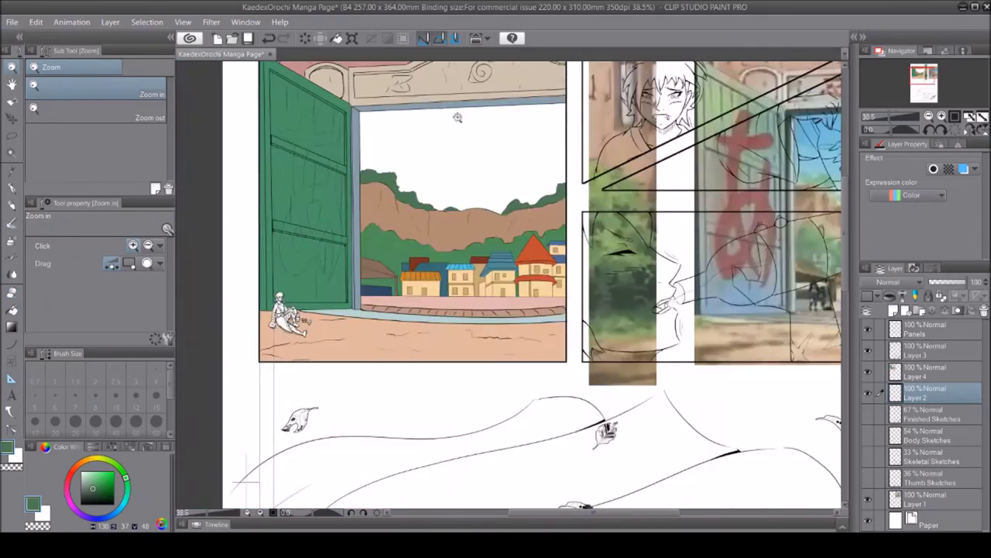
scroll(509, 285, "up", 2)
left_click_drag(326, 114, 681, 465)
key("alt+Delete")
key("ctrl+z")
key("ctrl+y")
key("ctrl+d")
Try shading the selected sky with the Running color edge watercolor brush and a darker teal, followed by a fill
key("w")
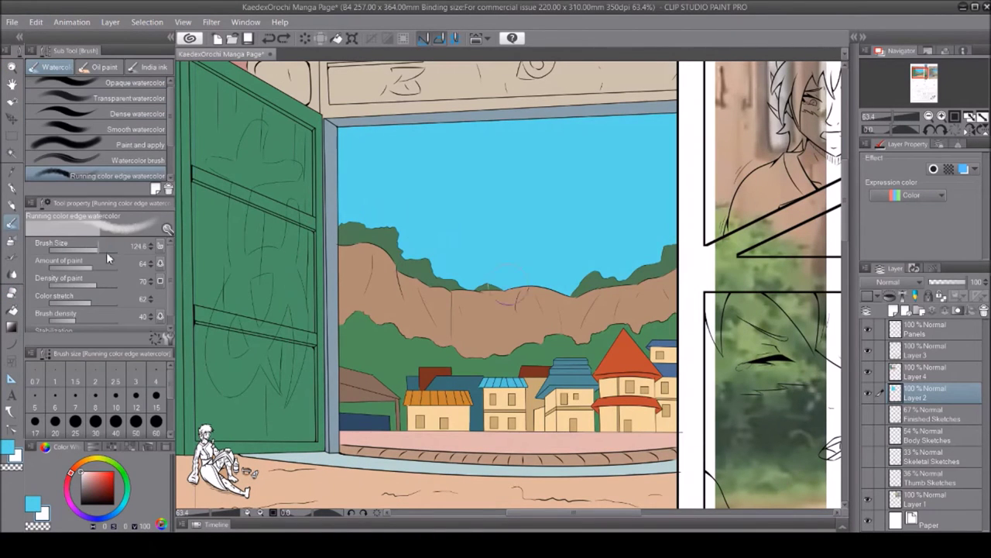
left_click(601, 183)
key("b")
mouse_move(356, 255)
left_mouse_down()
mouse_move(674, 256)
mouse_move(371, 263)
left_mouse_up()
key("ctrl+z")
key("ctrl+d")
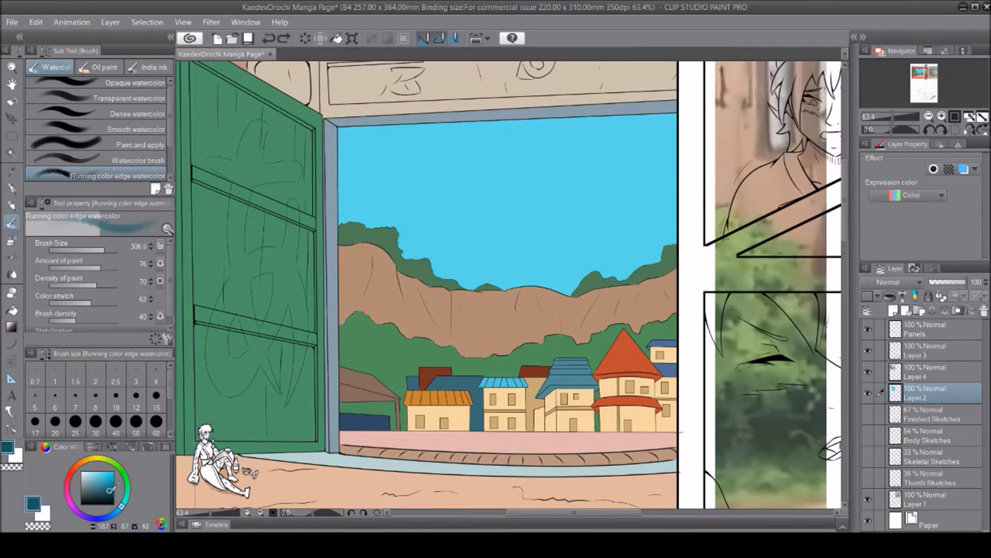
key("g")
left_click(511, 243)
key("ctrl+z")
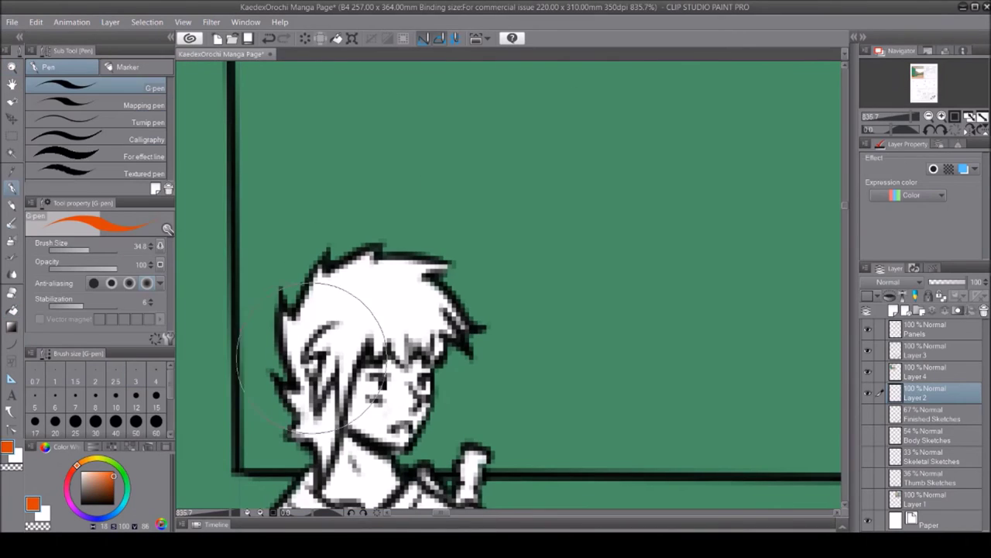
Paint the small seated figure's hair orange with the G-pen on Layer 2
mouse_move(312, 356)
left_mouse_down()
mouse_move(295, 364)
mouse_move(333, 310)
mouse_move(426, 318)
left_mouse_up()
key("slash")
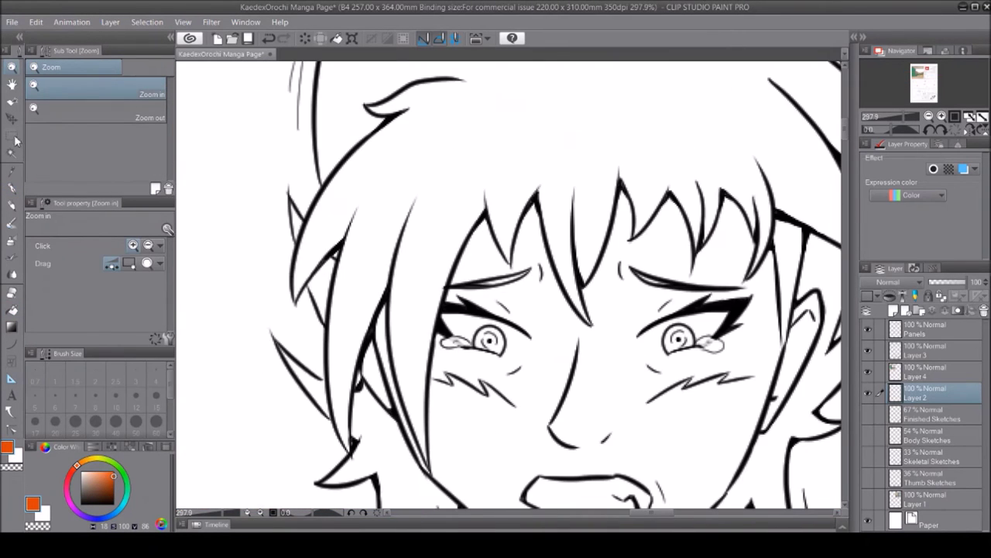
Fill the long side locks at the left of the crying character's face and the hair above them with orange
key("m")
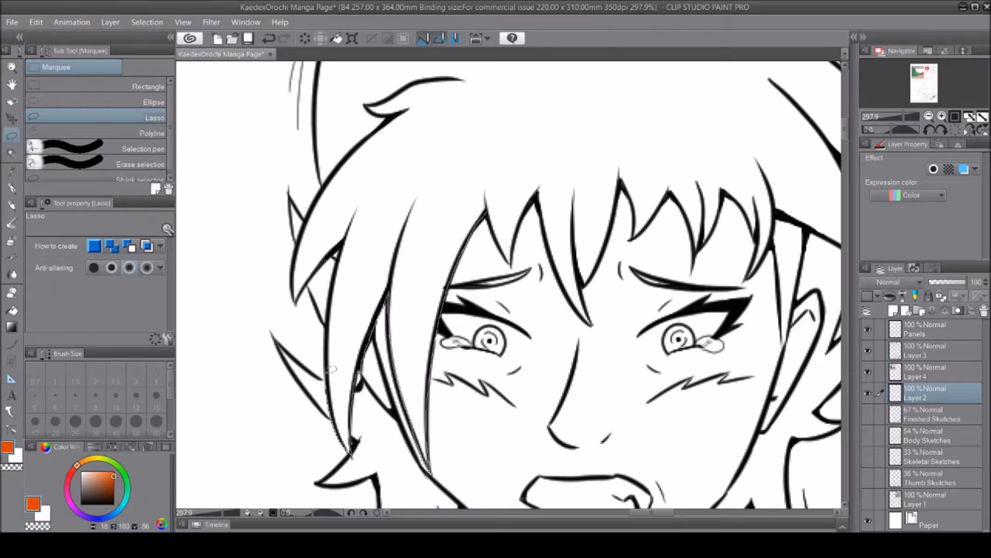
left_click_drag(334, 400, 345, 457)
key("alt+BackSpace")
left_click_drag(403, 154, 465, 89)
key("alt+BackSpace")
left_click_drag(364, 140, 473, 85)
key("alt+BackSpace")
Color the small hair tips behind the long side locks orange and tidy their edges
key("p")
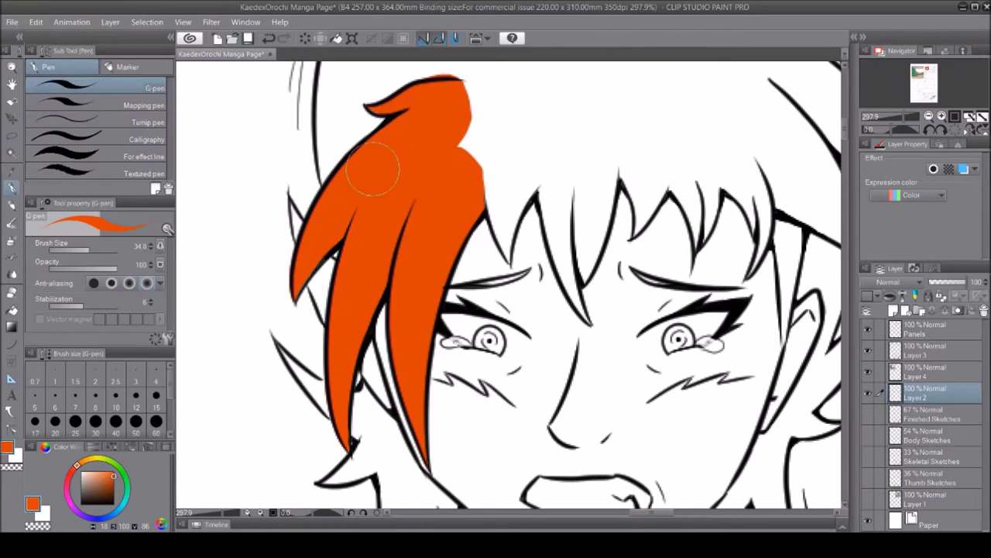
key("e")
key("p")
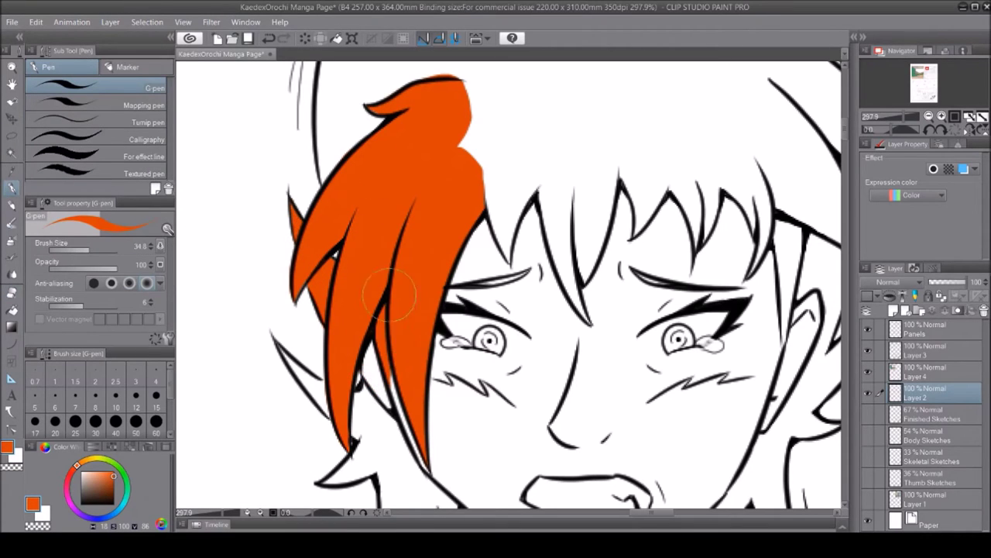
Fill the upper left part of the crying character's hair up to the panel border with orange
scroll(433, 190, "up", 5)
key("m")
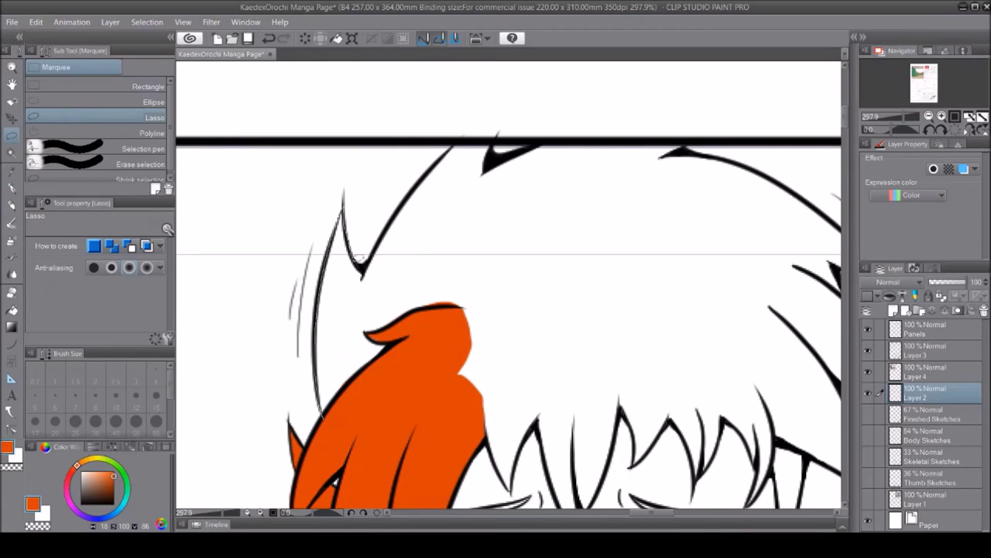
left_click_drag(558, 140, 488, 420)
key("alt+BackSpace")
key("ctrl+d")
Fill the pointed bangs hanging over the middle of the forehead with orange
scroll(508, 285, "down", 3)
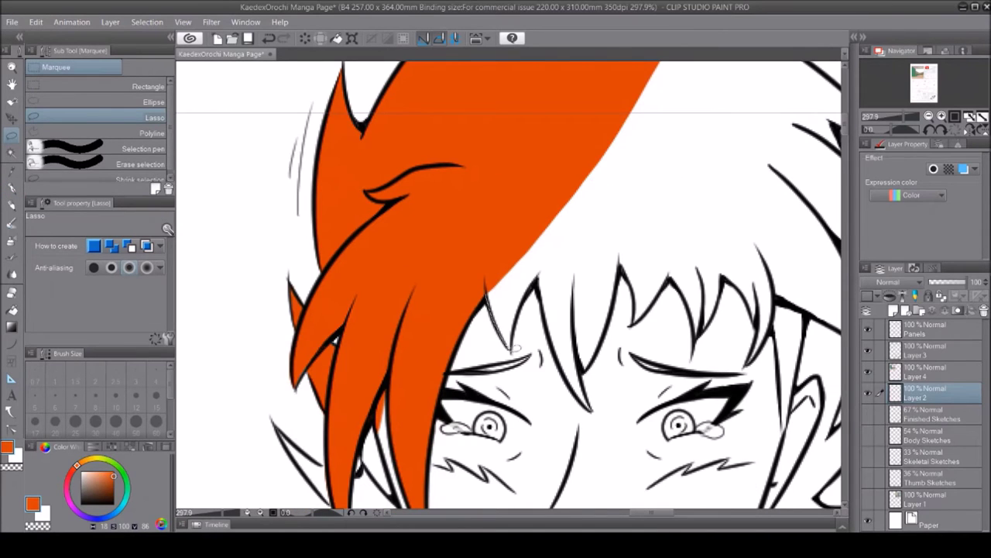
left_click_drag(665, 294, 664, 281)
key("alt+BackSpace")
key("ctrl+d")
key("p")
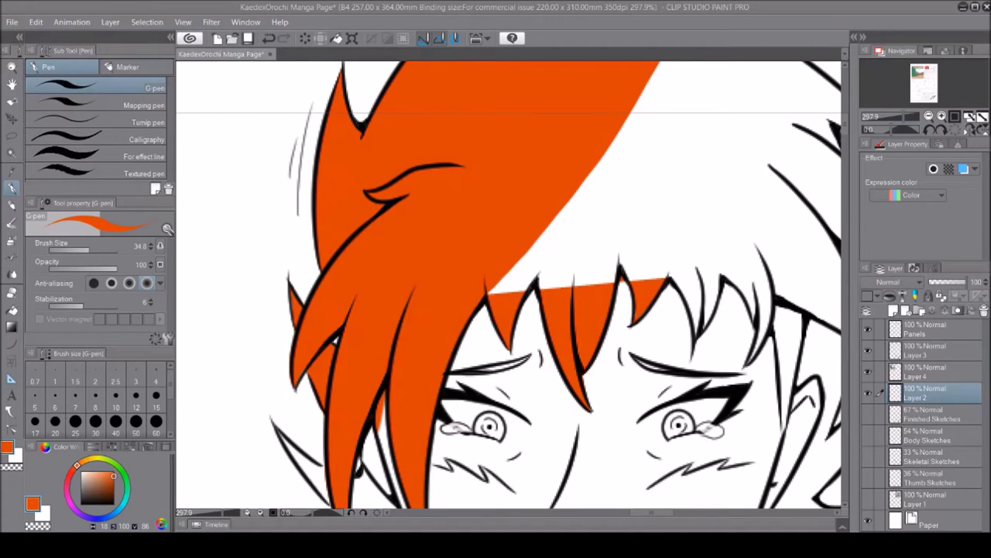
Fill the white gap in the hair above the central bangs and color both eyebrows orange
key("m")
left_click_drag(634, 103, 665, 288)
key("alt+BackSpace")
key("ctrl+d")
key("p")
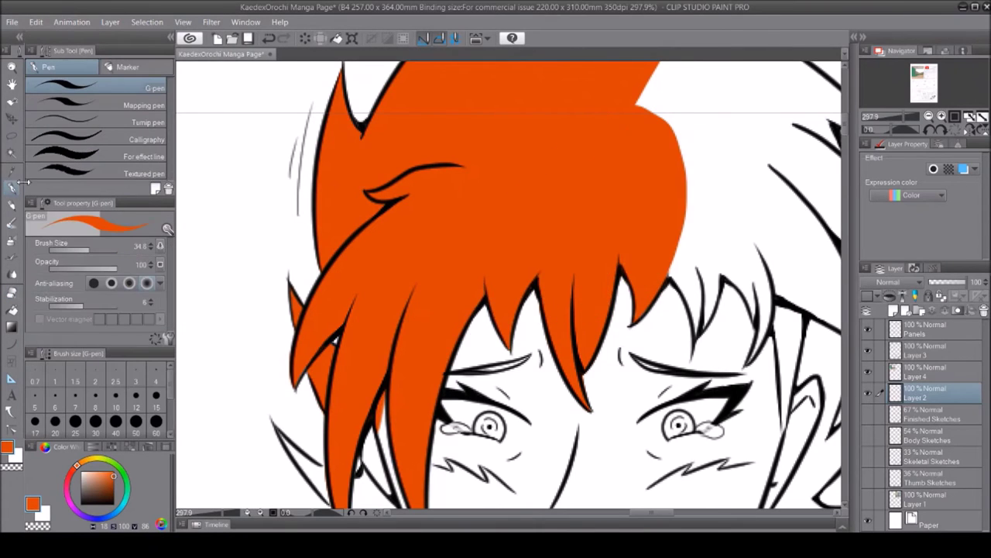
Fill the remaining bangs and the sweeping lock above the visible ear with orange
left_click_drag(728, 380, 468, 379)
key("m")
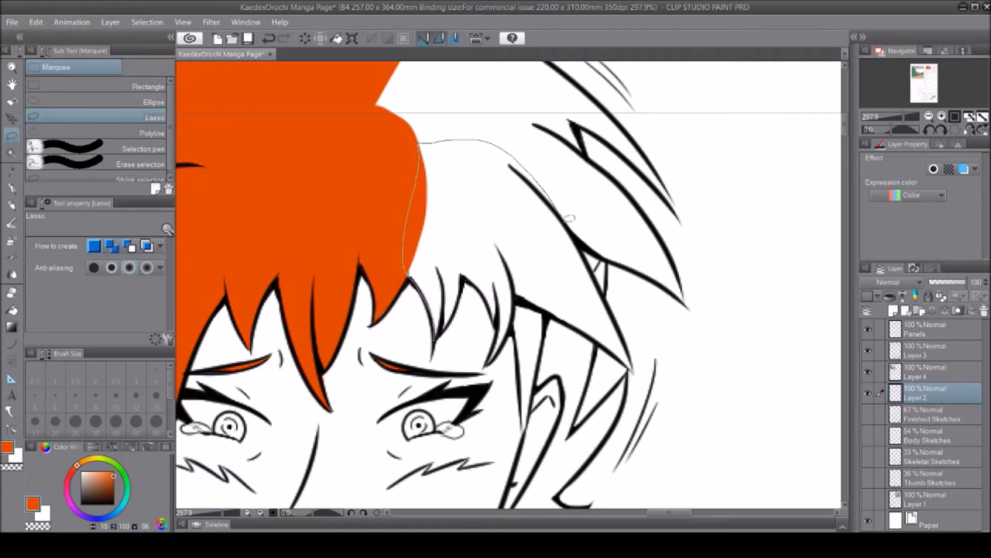
left_click_drag(481, 286, 416, 372)
key("alt+BackSpace")
key("ctrl+d")
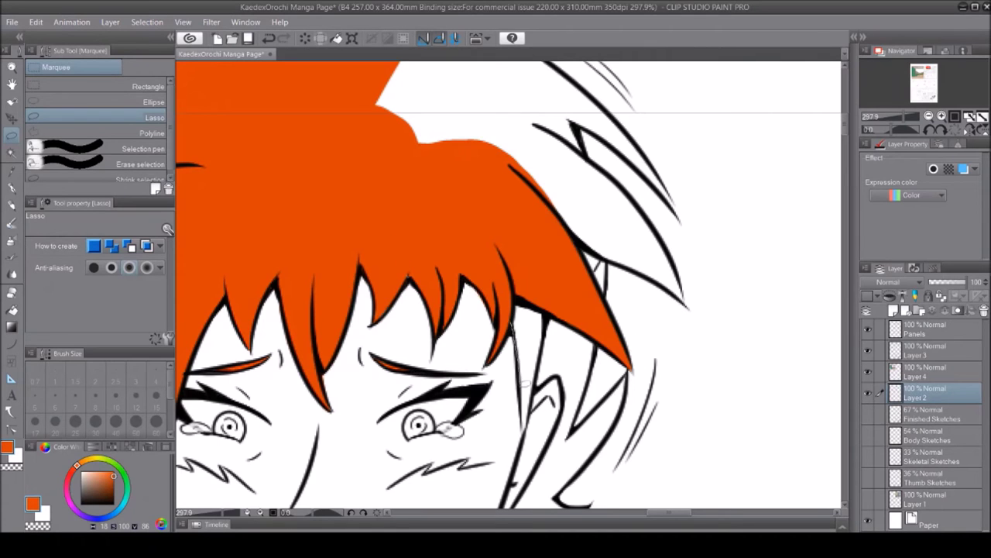
Fill the thin hair strand hanging in front of the visible ear with orange
left_click_drag(524, 383, 517, 325)
key("alt+BackSpace")
key("ctrl+d")
key("p")
Fill the rest of the crown and the spiky back locks below the panel border with orange
scroll(686, 329, "up", 3)
key("m")
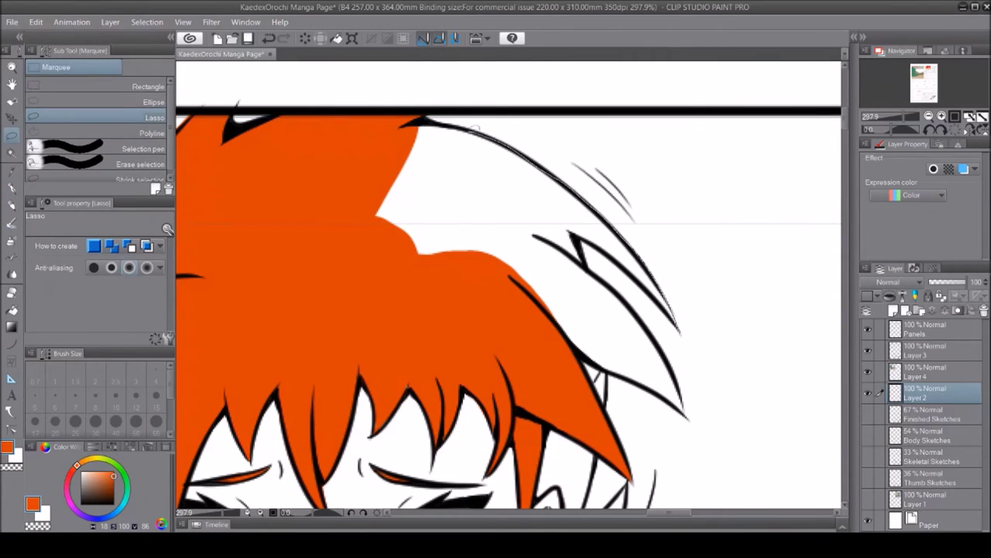
left_click_drag(577, 232, 682, 414)
key("alt+BackSpace")
key("ctrl+d")
Fill the hair behind the visible ear and down beside the neck with orange
scroll(848, 122, "down", 9)
left_click_drag(445, 397, 496, 280)
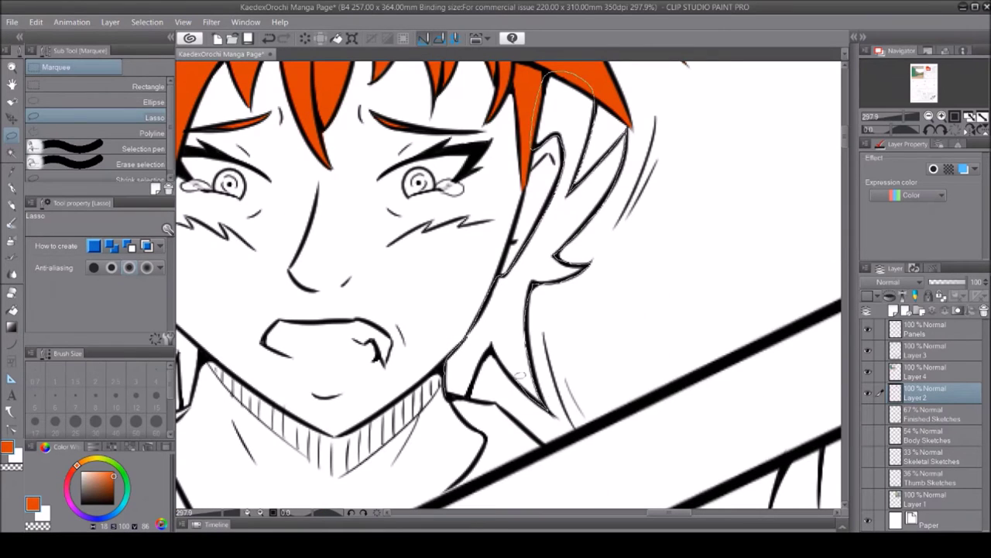
left_click_drag(597, 85, 465, 388)
key("alt+BackSpace")
key("ctrl+d")
key("p")
Paint the lower locks on the opposite side of the jaw and neck orange and erase the overspill outside the lines
left_click_drag(675, 514, 650, 520)
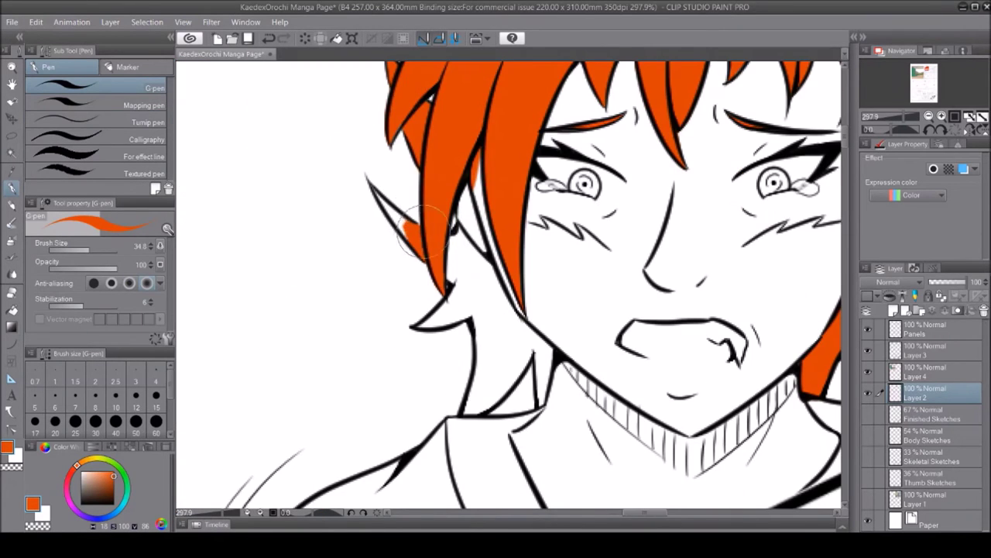
key("e")
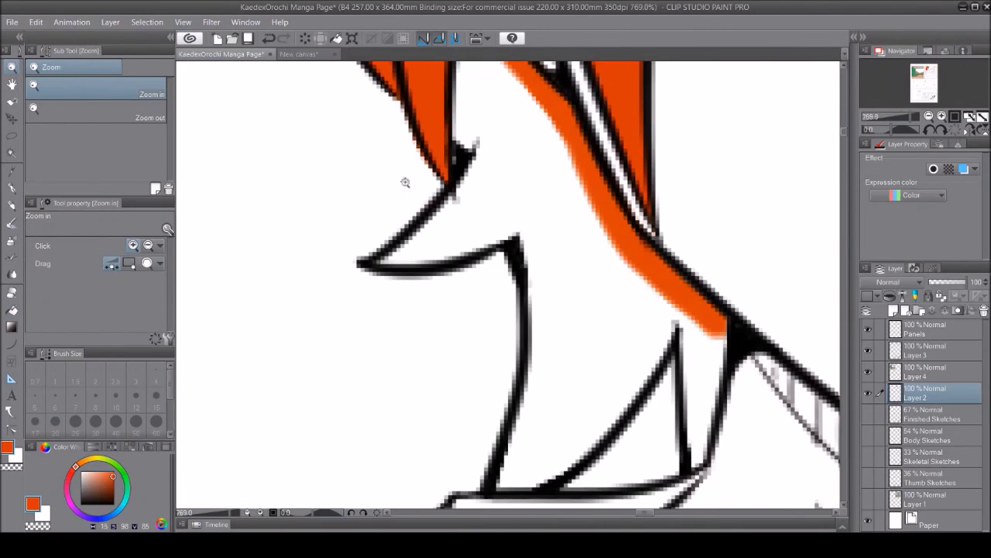
key("p")
mouse_move(498, 475)
left_mouse_down()
mouse_move(631, 354)
mouse_move(526, 287)
mouse_move(535, 132)
left_mouse_up()
left_click_drag(511, 225, 542, 132)
left_click_drag(420, 122, 420, 261)
key("e")
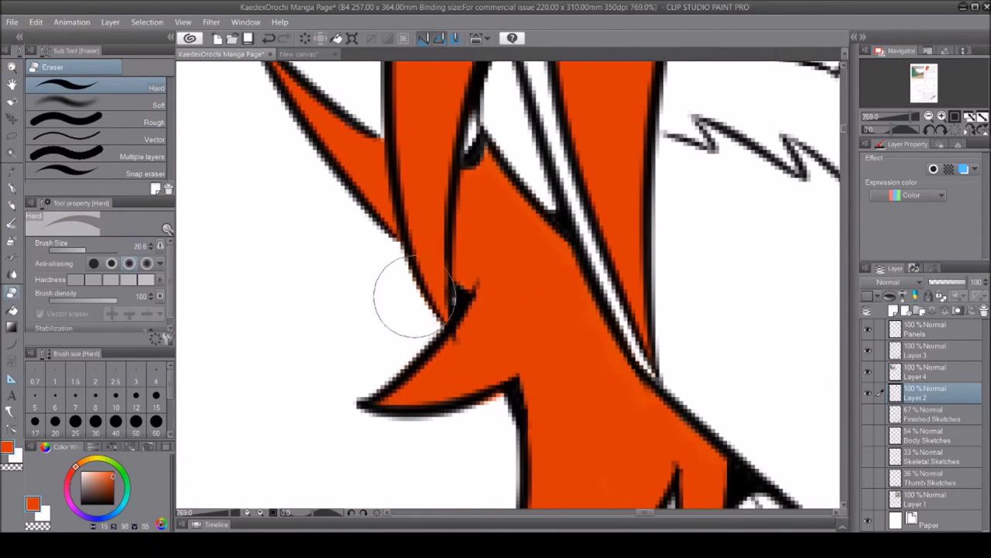
Fill the narrow hair lock in the upper corner of the panel with the profile close-up with orange
key("slash")
scroll(320, 143, "down", 5)
left_click_drag(320, 143, 354, 144)
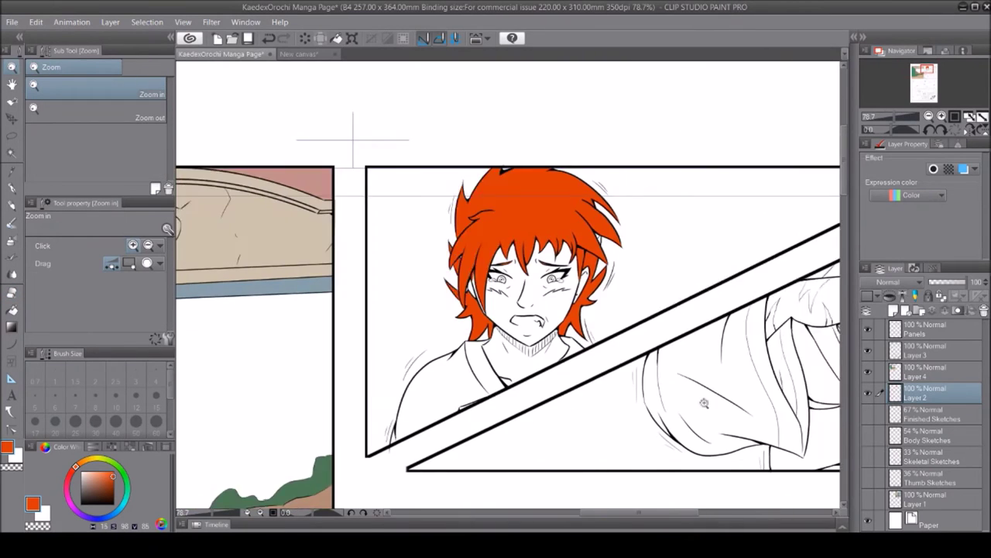
left_click(354, 145)
key("e")
scroll(622, 209, "up", 1)
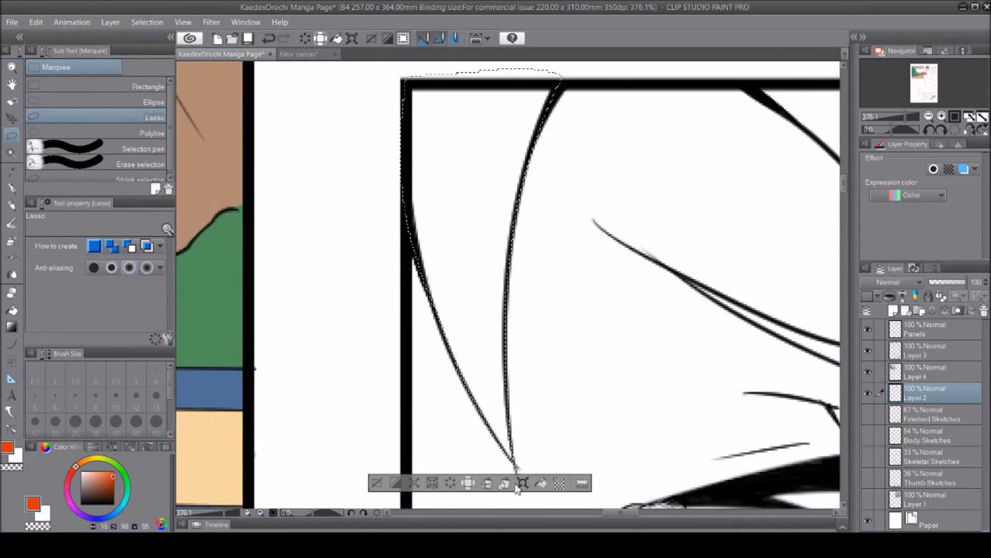
left_click_drag(527, 75, 410, 73)
Fill the wide pointed lock over the profile character's forehead with orange and clean its edge
scroll(522, 290, "right", 5)
key("m")
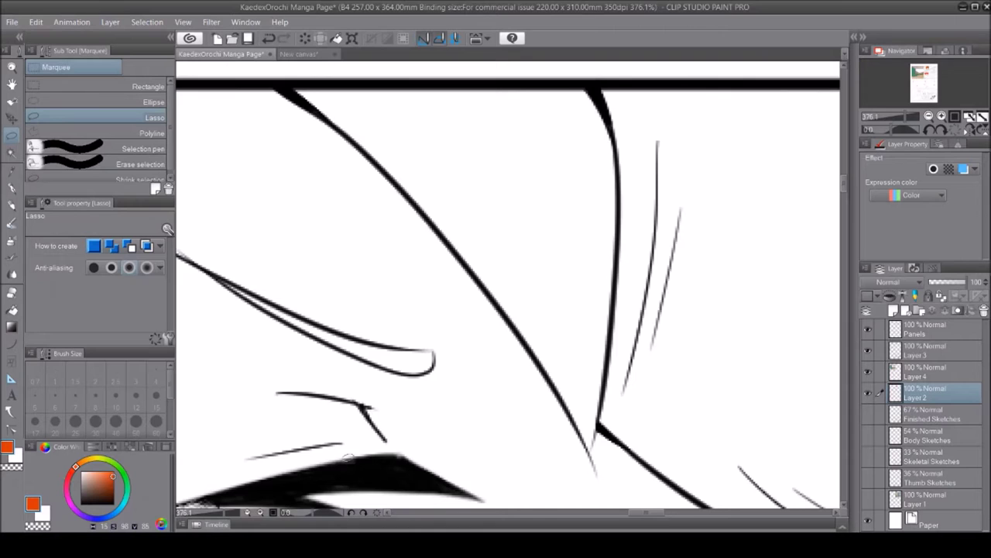
left_click_drag(572, 410, 569, 392)
key("alt+Delete")
key("ctrl+d")
key("p")
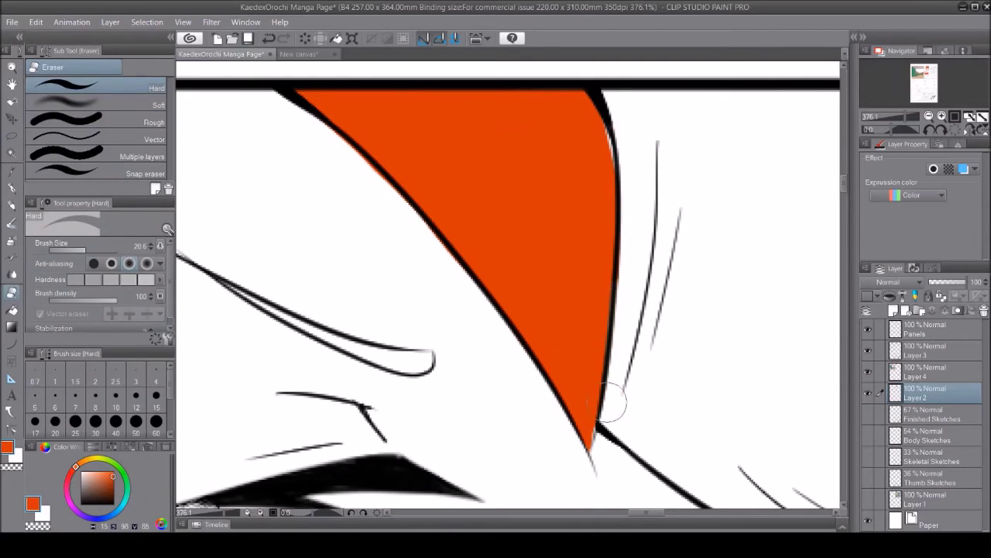
Color the profile character's eyebrow orange with the G-pen
left_click_drag(223, 281, 347, 341)
left_click_drag(422, 364, 361, 261)
key("slash")
left_click_drag(369, 148, 415, 150)
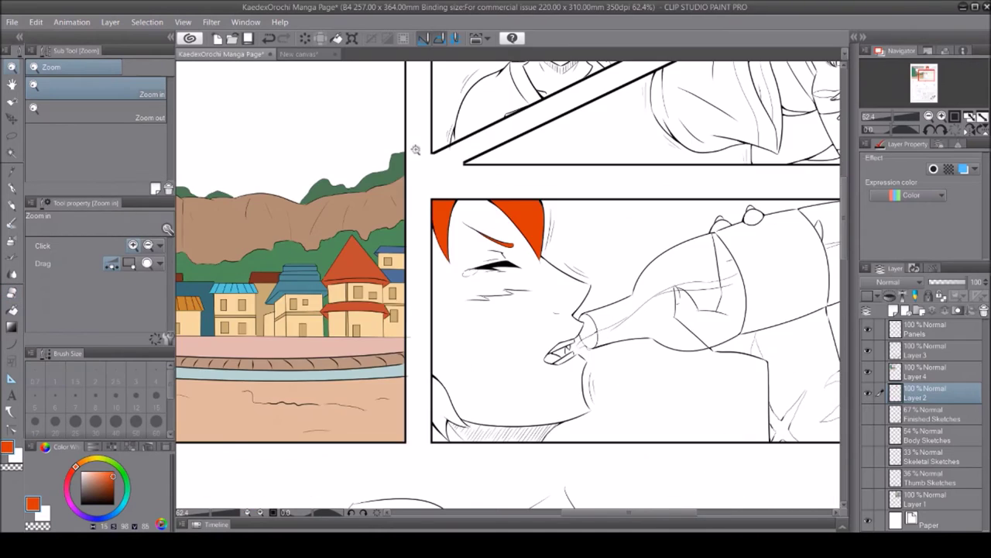
Clean up the orange hair lock in the lower corner of the profile close-up, erasing the overspill beyond the panel border
left_click_drag(217, 66, 317, 116)
key("m")
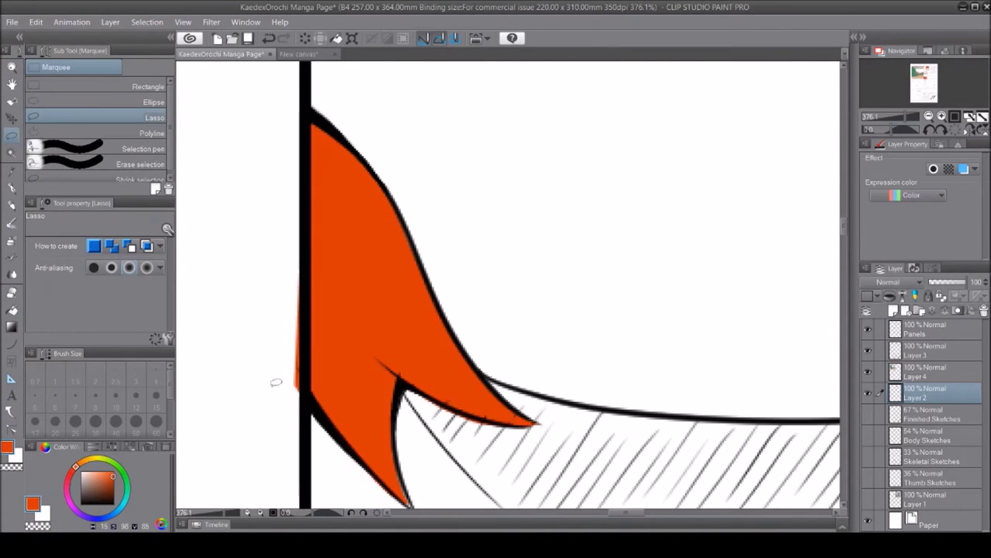
key("e")
scroll(507, 286, "down", 3)
left_click_drag(389, 265, 430, 195)
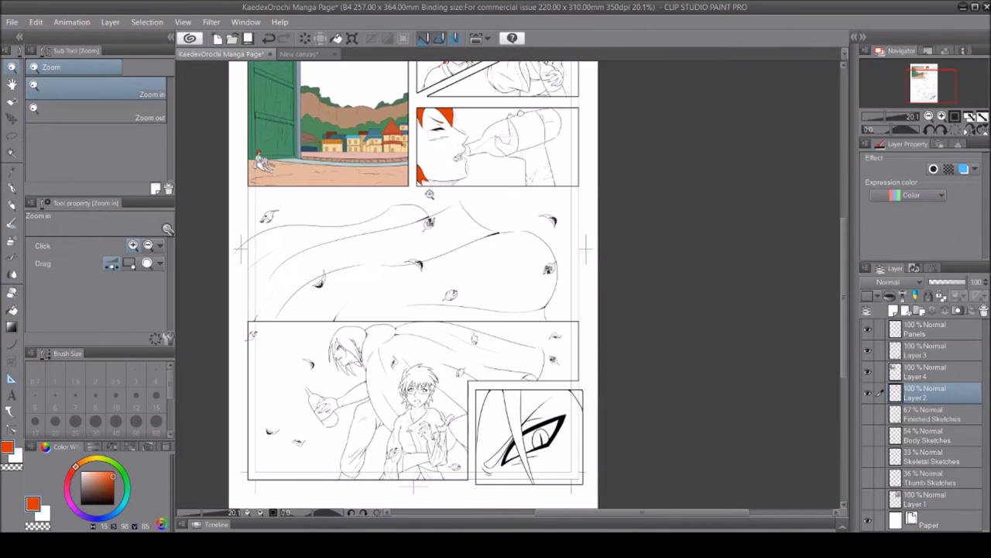
Fill the long face-framing locks on one side of the boy's head in the bottom group panel with orange
left_click_drag(407, 392, 434, 392)
key("m")
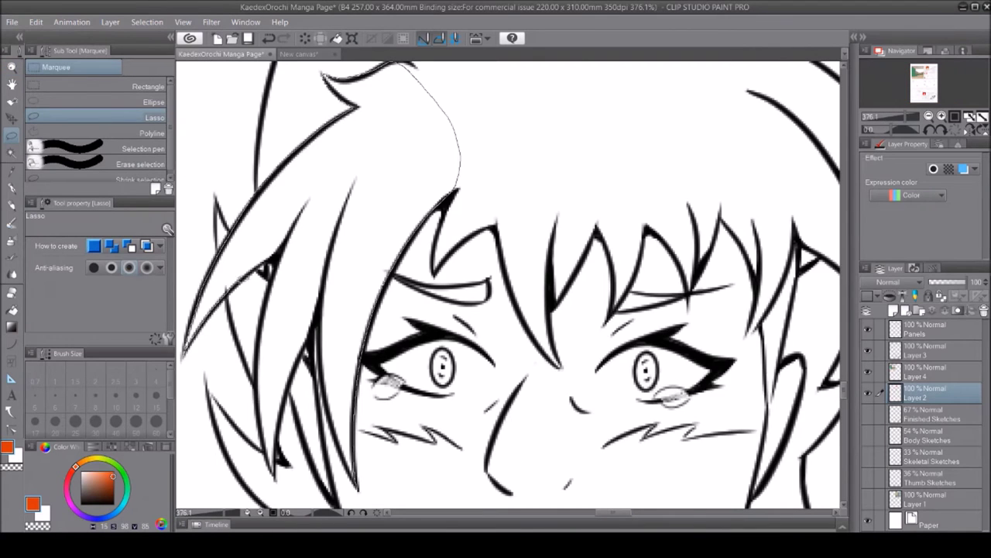
left_click_drag(460, 186, 271, 496)
key("alt+BackSpace")
key("p")
left_click_drag(263, 300, 213, 199)
Paint the boy's lower locks along the same side of the jaw and neck orange
scroll(271, 225, "down", 5)
mouse_move(268, 182)
left_mouse_down()
mouse_move(349, 364)
mouse_move(222, 178)
mouse_move(224, 240)
left_mouse_up()
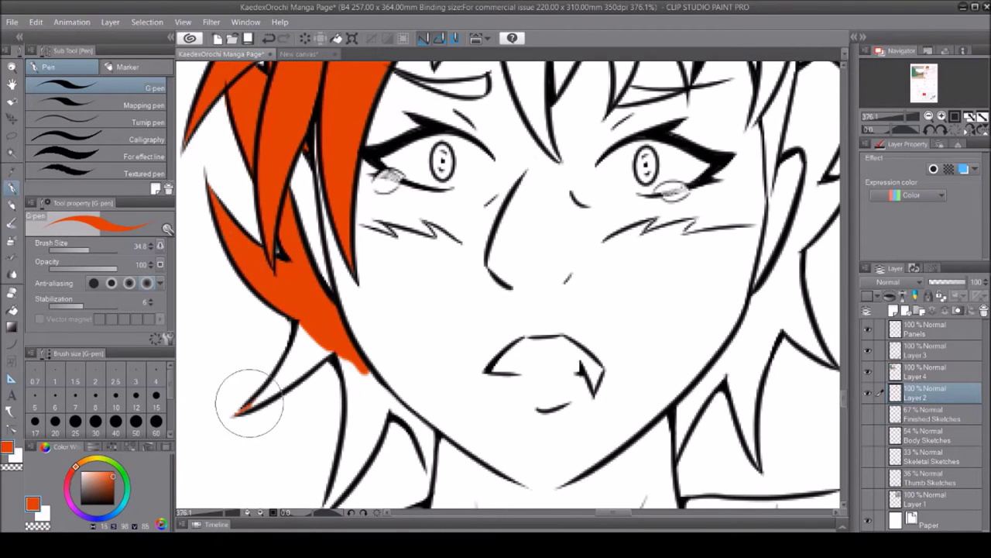
scroll(339, 302, "down", 5)
mouse_move(325, 288)
left_mouse_down()
mouse_move(387, 166)
mouse_move(390, 190)
left_mouse_up()
scroll(408, 222, "down", 3)
scroll(566, 143, "down", 5)
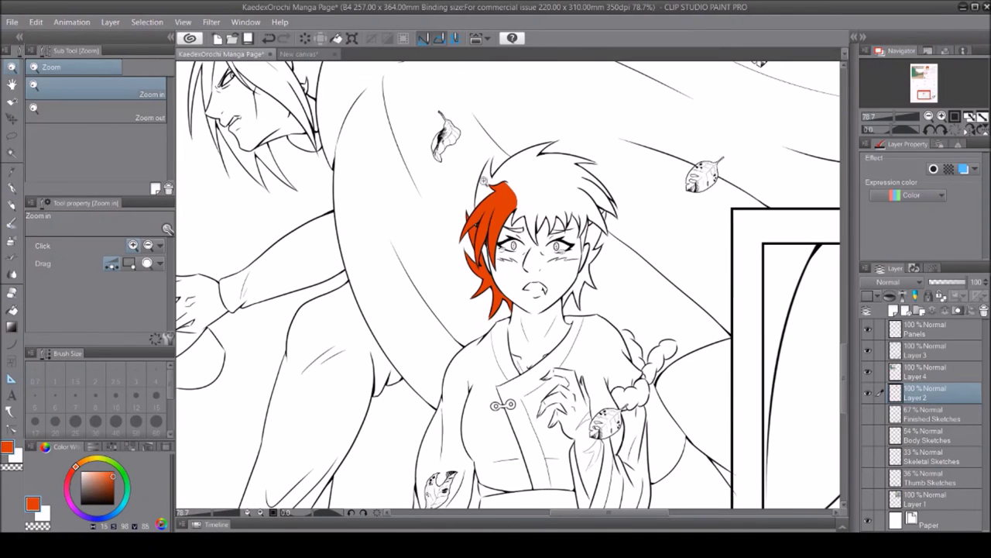
Fill the spiky tuft at the top of the boy's head and the pointed lock behind it with orange
scroll(496, 185, "up", 5)
left_click_drag(410, 349, 642, 332)
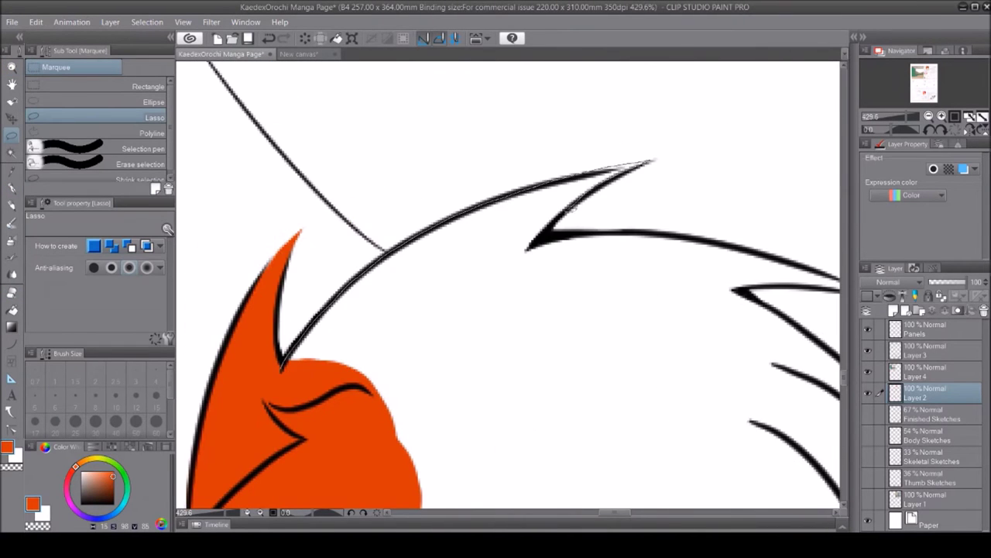
key("p")
left_click_drag(403, 233, 582, 162)
scroll(613, 504, "right", 3)
left_click(19, 133)
left_click_drag(740, 293, 402, 384)
scroll(507, 372, "down", 3)
scroll(543, 326, "right", 3)
Fill the layered locks sweeping down the far side of the boy's crown with orange
left_click_drag(631, 416, 553, 420)
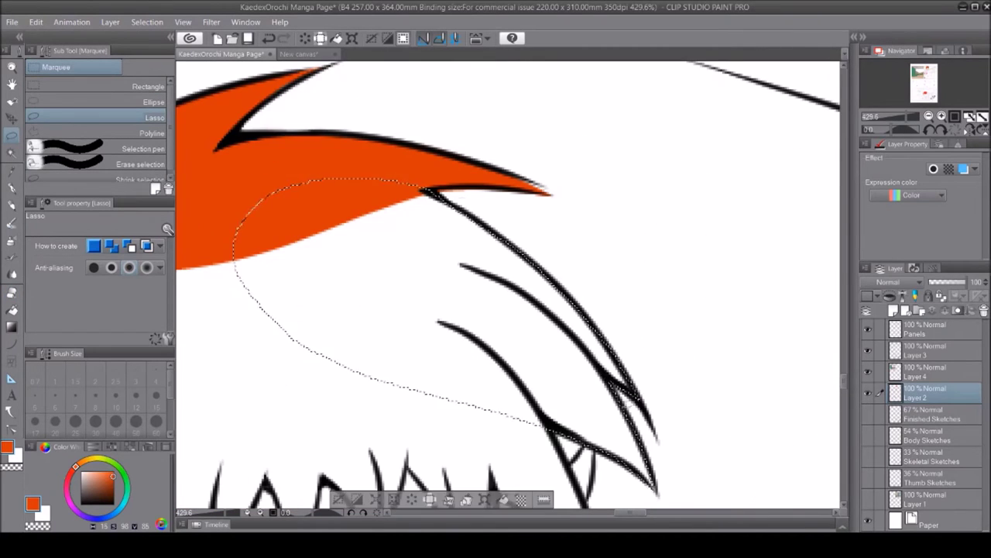
key("p")
left_click_drag(434, 232, 520, 173)
scroll(520, 173, "down", 3)
scroll(496, 279, "up", 3)
Fill the hair section beneath those swept locks, down to above the ear, with orange
left_click(13, 137)
left_click_drag(561, 220, 585, 382)
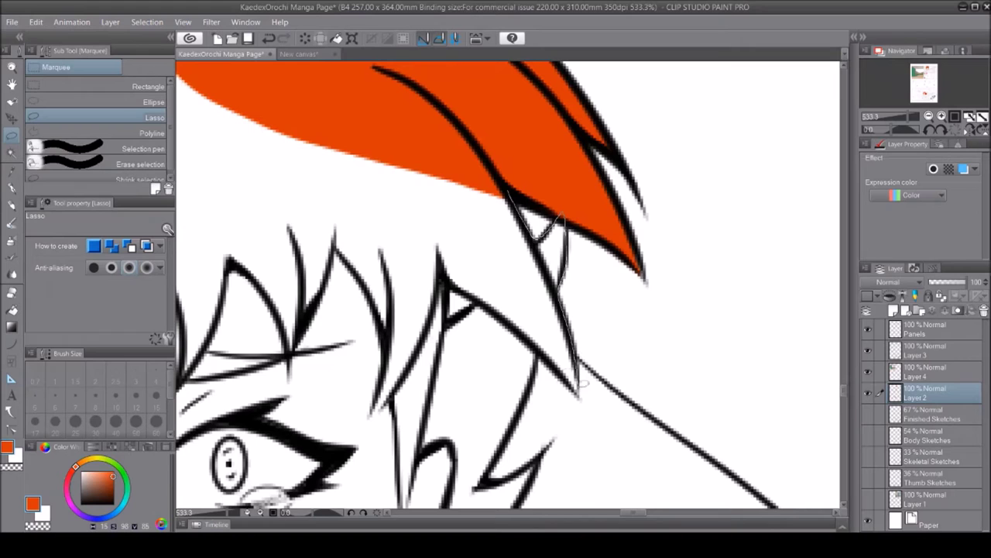
left_click_drag(387, 399, 379, 294)
key("alt+Delete")
key("p")
scroll(354, 334, "down", 3)
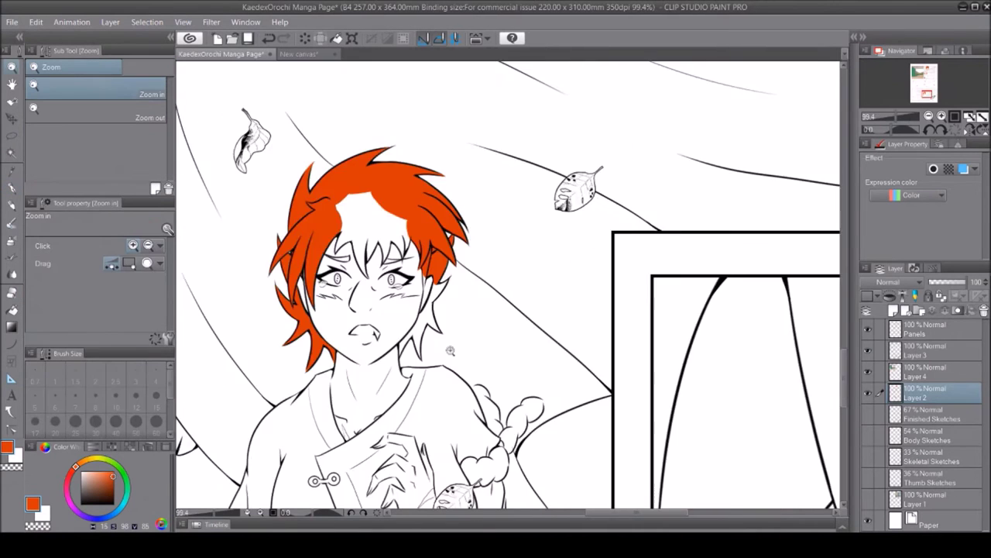
Fill the jagged bangs across the boy's forehead with orange, following each pointed tip
scroll(430, 404, "up", 4)
key("m")
scroll(364, 132, "down", 2)
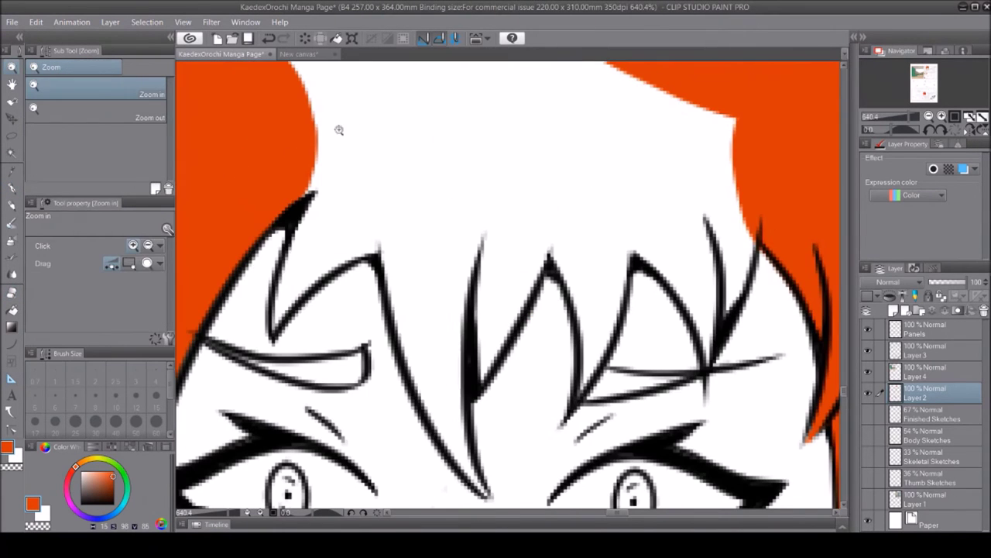
left_click_drag(271, 341, 648, 91)
key("alt+Delete")
key("ctrl+d")
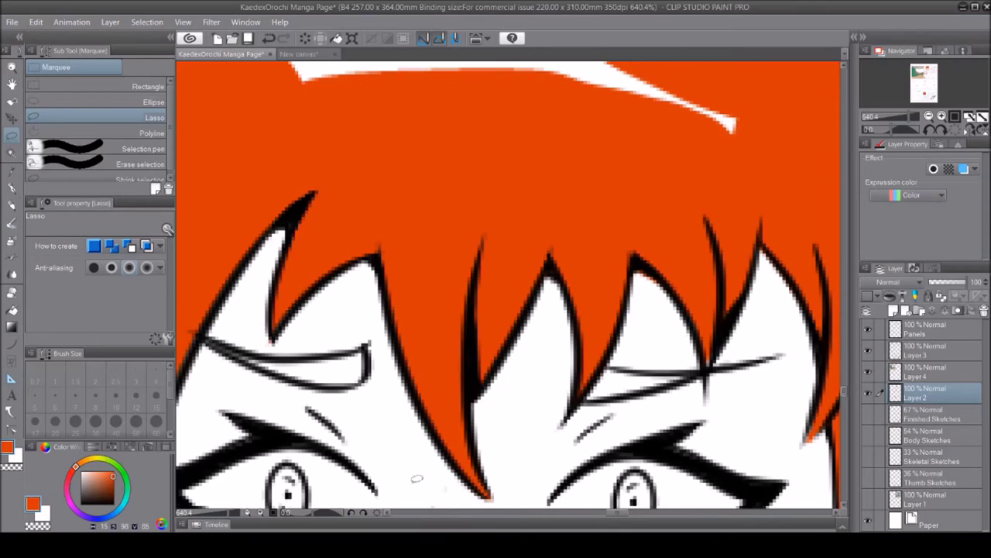
Paint the white gap left in the boy's crown and his eyebrows orange with the G-pen
key("p")
scroll(504, 286, "up", 3)
mouse_move(712, 277)
left_mouse_down()
mouse_move(421, 172)
mouse_move(310, 225)
left_mouse_up()
scroll(503, 286, "down", 3)
scroll(565, 194, "up", 1)
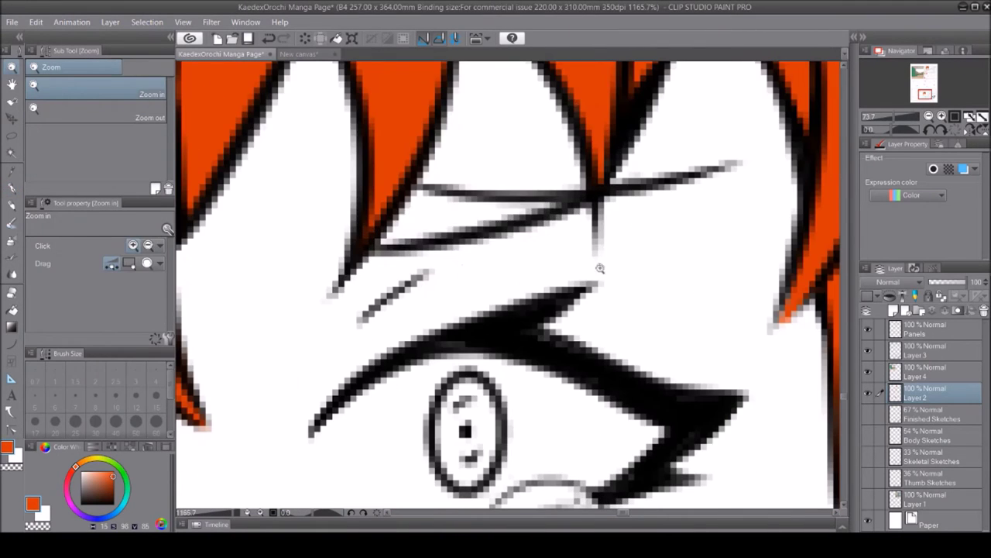
scroll(391, 147, "up", 2)
left_click_drag(391, 147, 531, 232)
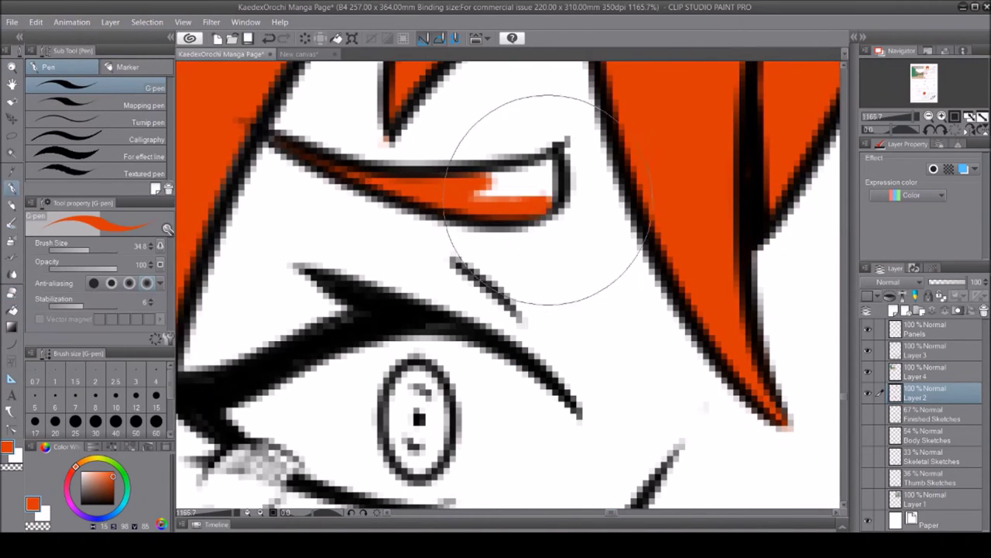
Fill the remaining locks behind the boy's ear and along the far jaw with orange and clean their edges
key("m")
scroll(531, 232, "down", 2)
left_click_drag(594, 352, 631, 445)
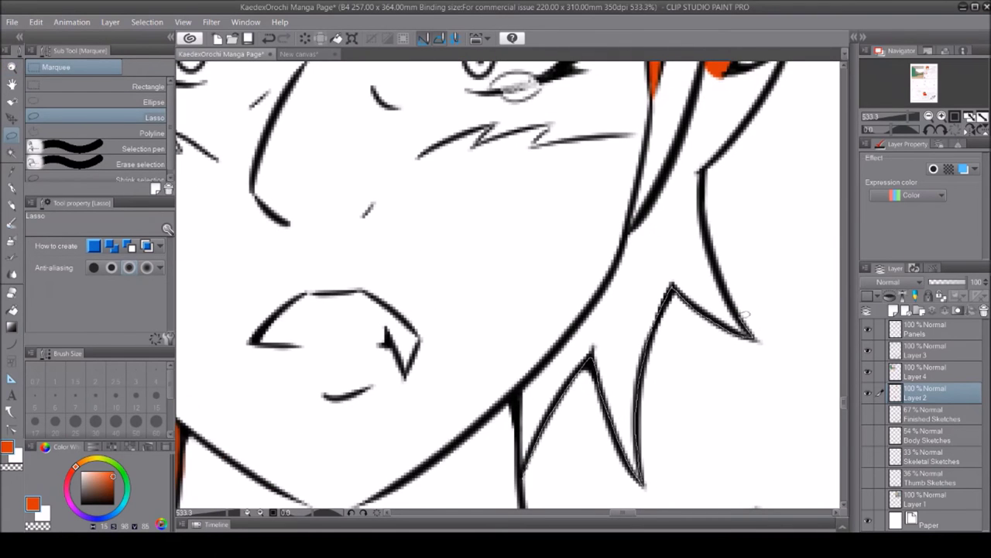
left_click_drag(755, 332, 774, 155)
scroll(774, 155, "up", 1)
key("alt+Delete")
key("ctrl+d")
scroll(710, 318, "up", 3)
key("e")
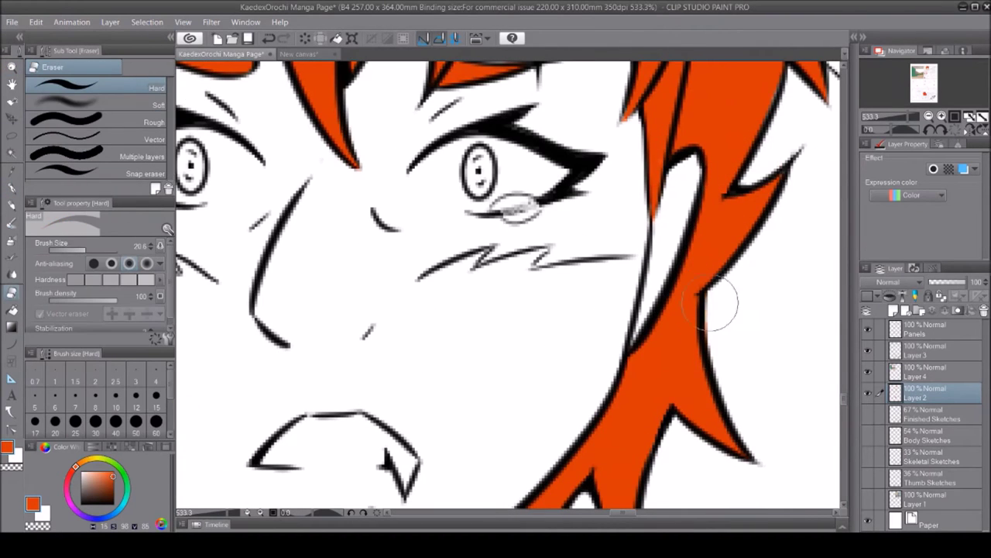
Add a new layer beneath hair color Layer 2 for the skin, with a light tan drawing color
scroll(710, 318, "down", 3)
key("/")
scroll(768, 270, "down", 8)
key("ctrl+shift+n")
scroll(838, 266, "up", 5)
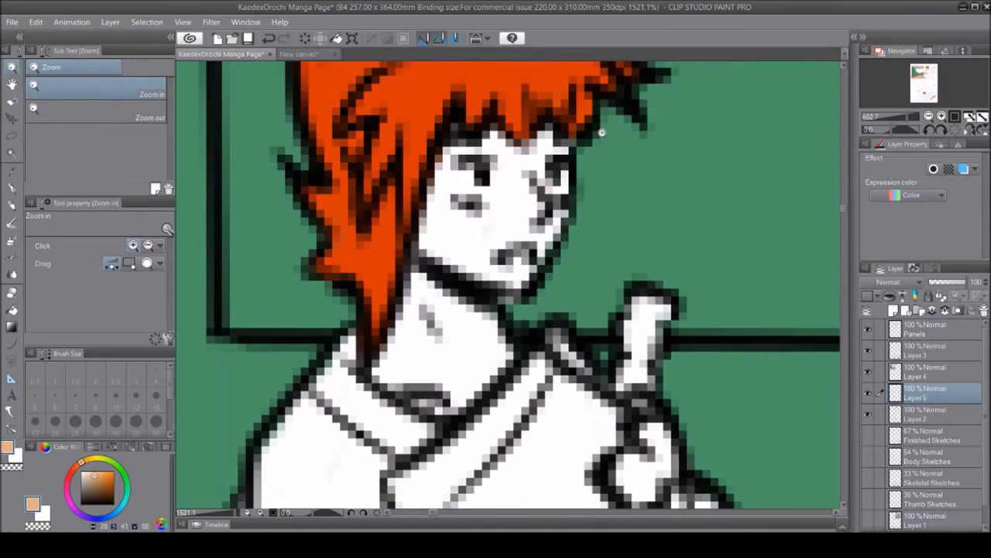
key("p")
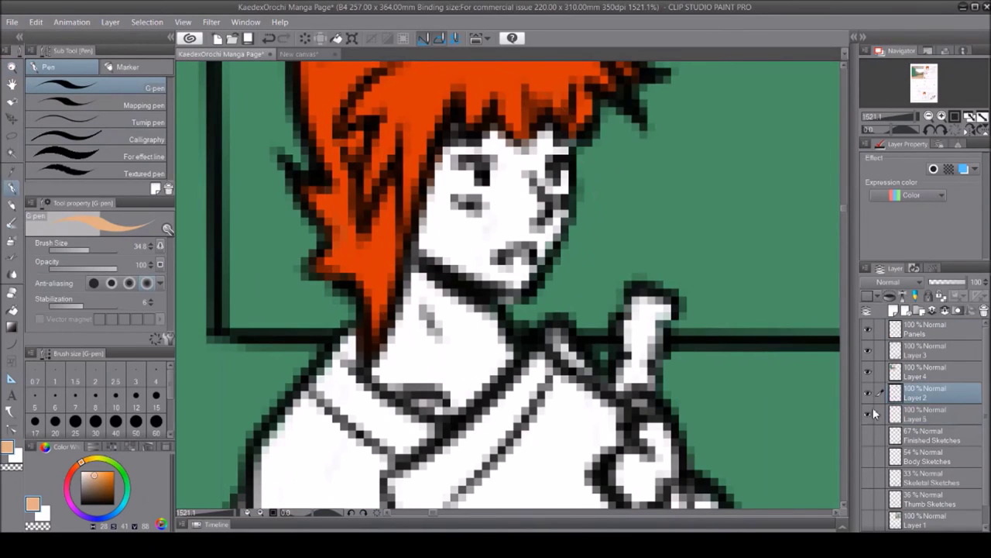
left_click(867, 415)
left_click(926, 415)
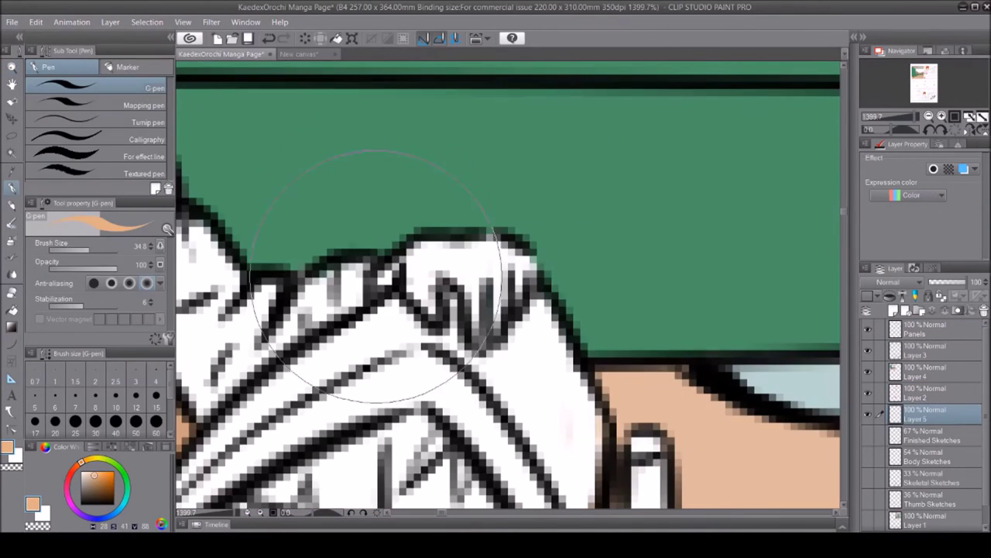
Paint the small seated figure's hand, bare legs and feet in the first panel with the tan skin tone
left_click_drag(376, 275, 434, 295)
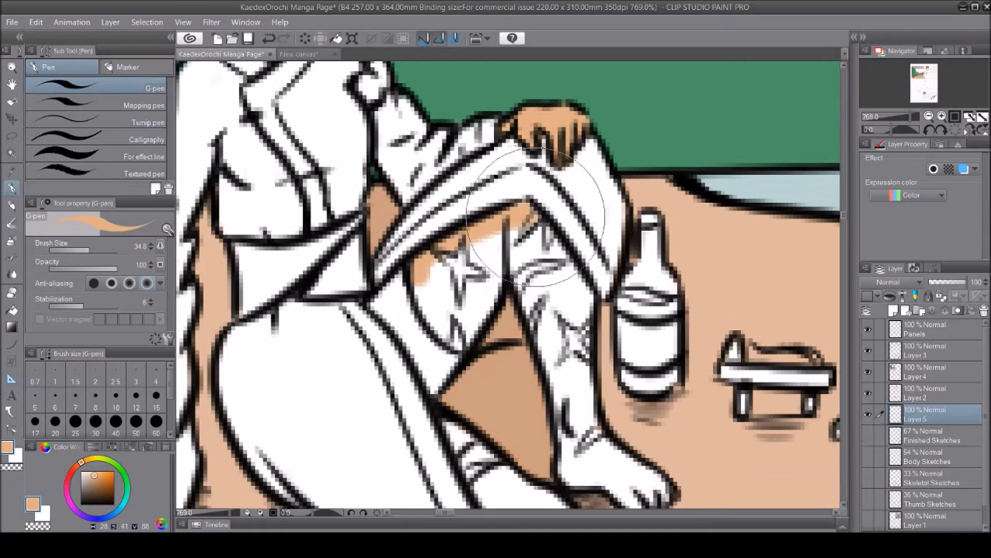
left_click_drag(465, 310, 429, 299)
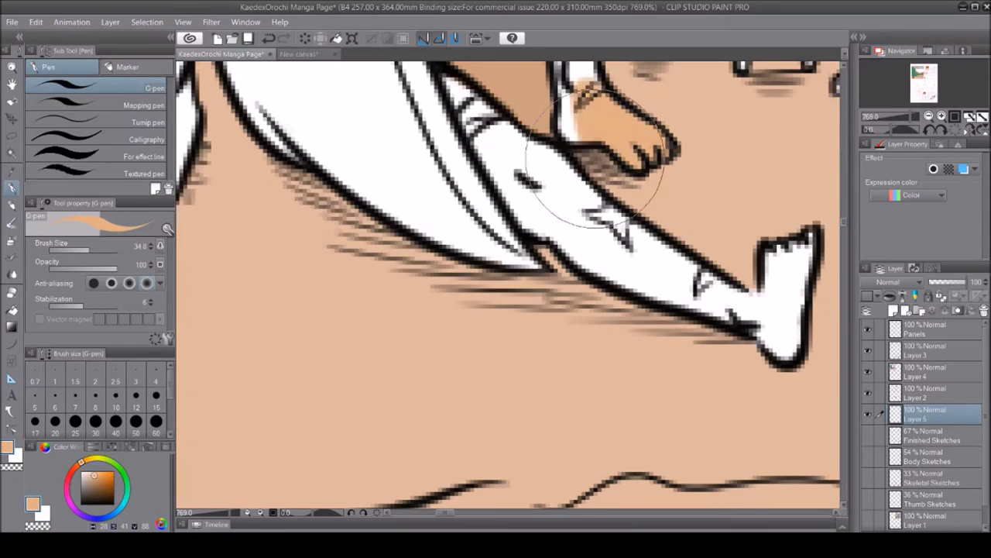
left_click_drag(586, 210, 642, 310)
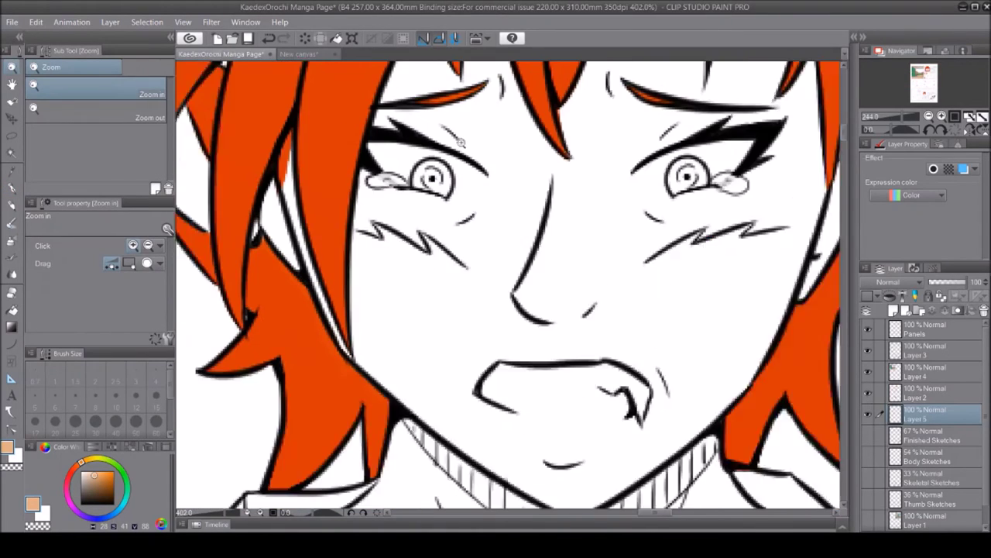
Fill the skin around one eye of the crying face in the upper panel with tan and erase it from the eye
key("m")
left_click_drag(372, 66, 546, 472)
left_click(551, 495)
left_click(454, 190)
key("e")
left_click_drag(465, 209, 373, 194)
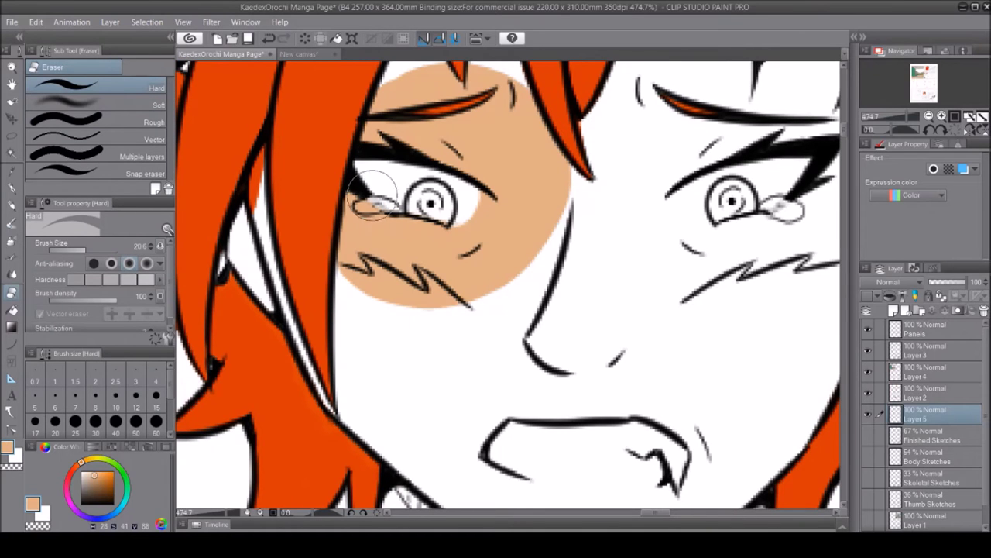
Fill the crying face's near cheek, ear, nose and chin with tan, keeping the open mouth and fang clear
key("p")
mouse_move(364, 310)
left_mouse_down()
mouse_move(453, 398)
mouse_move(434, 464)
left_mouse_up()
key("m")
left_click_drag(590, 113, 626, 422)
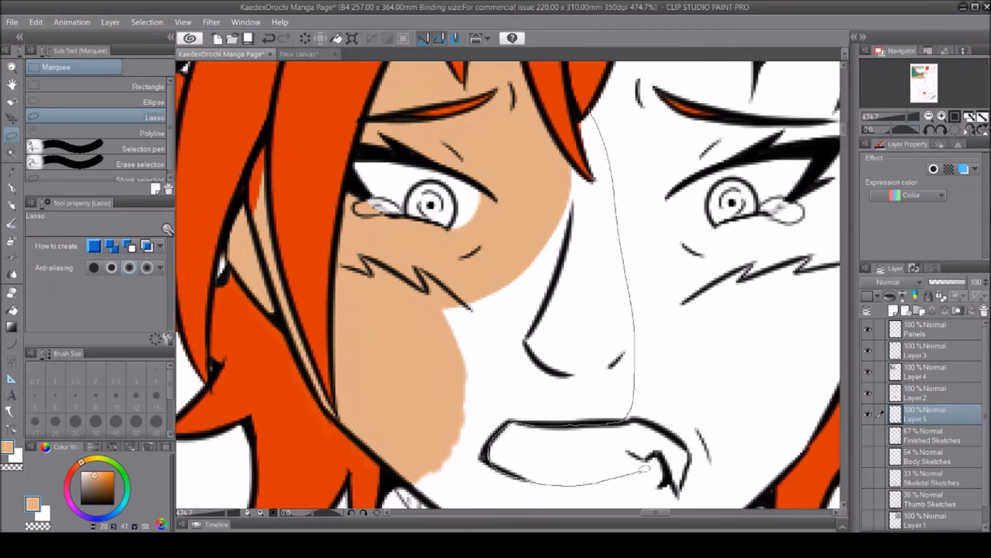
scroll(643, 468, "down", 3)
key("e")
left_click_drag(711, 190, 670, 329)
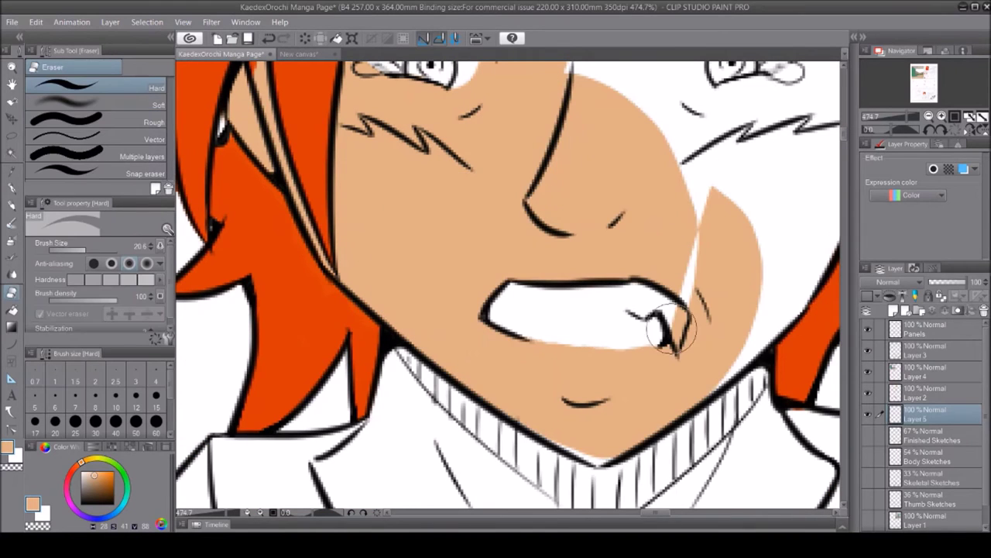
key("ctrl+z")
key("ctrl+0")
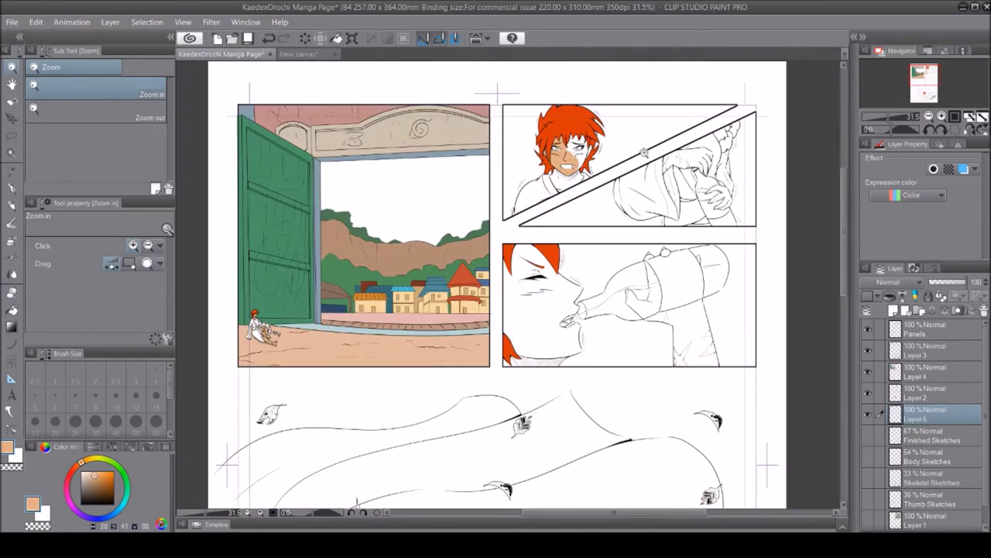
Fill the forehead, far cheek and far ear of the crying face with the tan skin tone
left_click(11, 134)
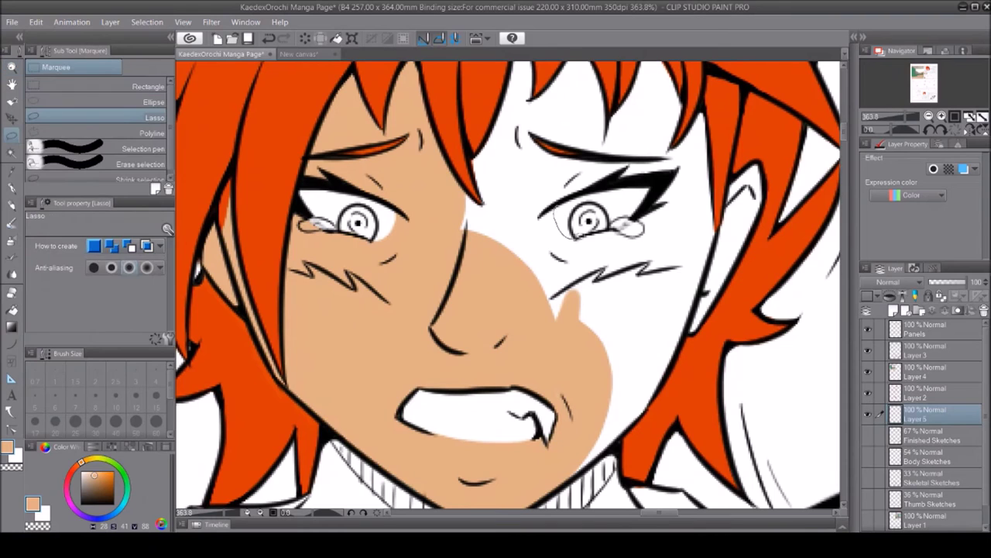
left_click_drag(589, 142, 534, 95)
key("p")
mouse_move(645, 209)
left_mouse_down()
mouse_move(675, 287)
mouse_move(639, 375)
left_mouse_up()
scroll(705, 275, "up", 3)
mouse_move(573, 256)
left_mouse_down()
mouse_move(534, 167)
mouse_move(666, 248)
left_mouse_up()
Fill the crying character's neck and open chest with tan on the skin layer and clean the collar edges
left_click(925, 393)
left_click(915, 416)
scroll(267, 234, "down", 10)
key("m")
key("Delete")
key("ctrl+d")
key("b")
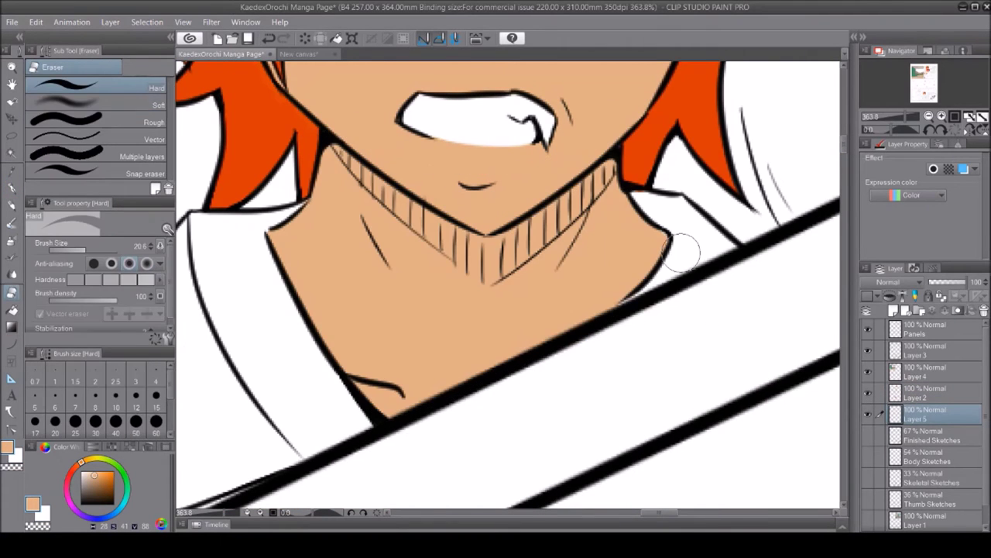
Fill the forearm and clawed hand resting on the clothing in the diagonal panel with the tan skin tone
key("ctrl+minus")
left_click(690, 169)
key("m")
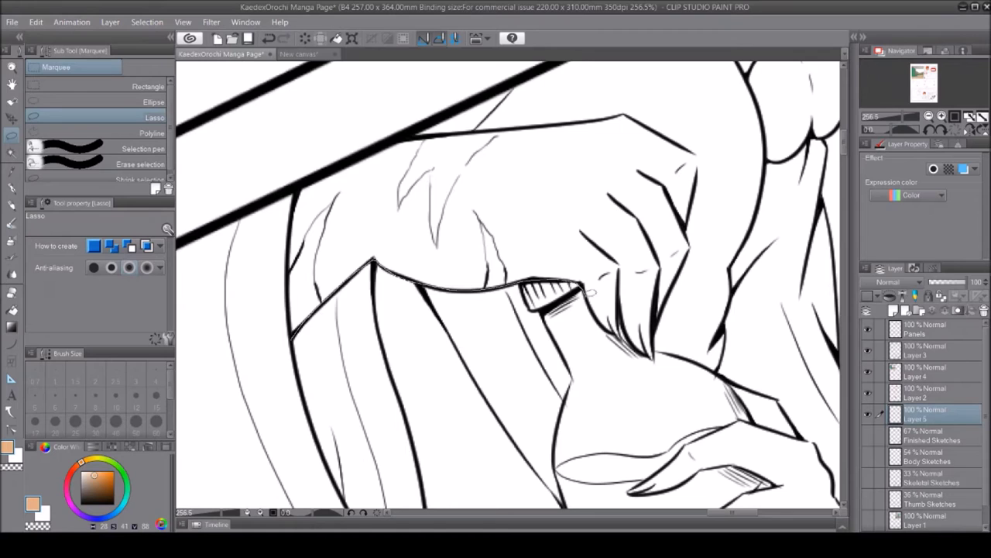
left_click_drag(582, 284, 341, 343)
key("Delete")
key("ctrl+z")
key("ctrl+z")
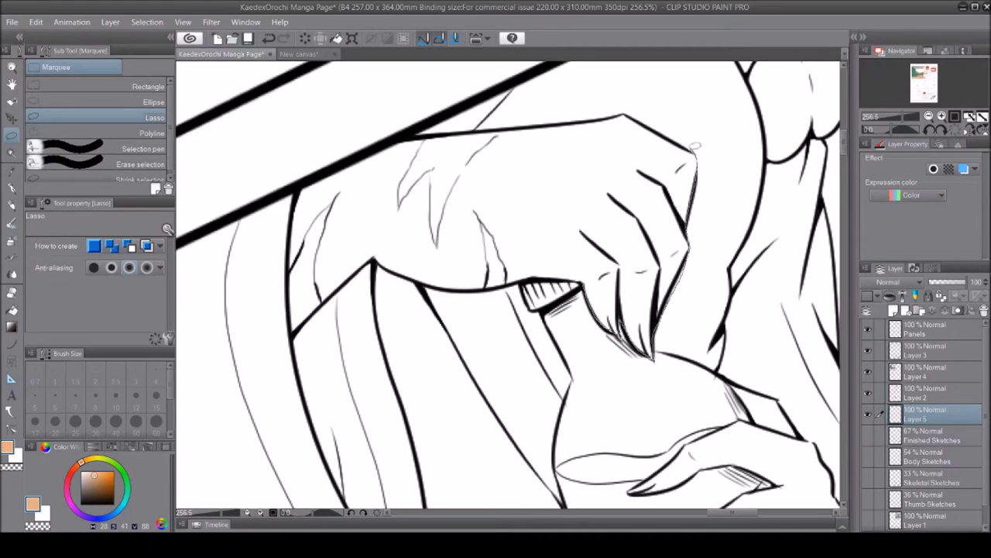
key("Delete")
key("ctrl+d")
key("e")
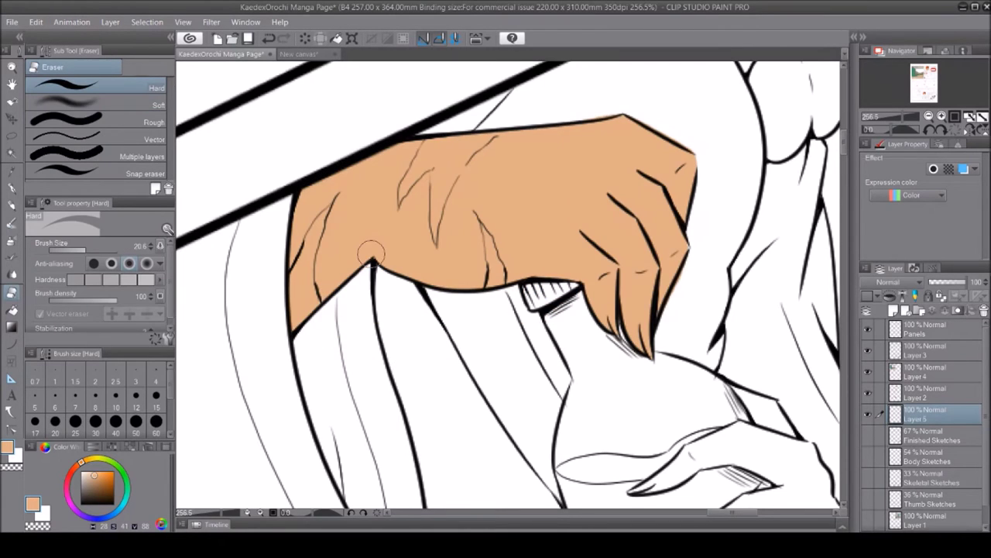
Fill the two upper fingers of the other hand in the diagonal panel with tan
key("ctrl+0")
scroll(465, 310, "up", 5)
key("m")
left_click_drag(507, 268, 319, 341)
key("alt+Delete")
key("ctrl+d")
left_click_drag(507, 155, 279, 229)
key("alt+Delete")
key("ctrl+d")
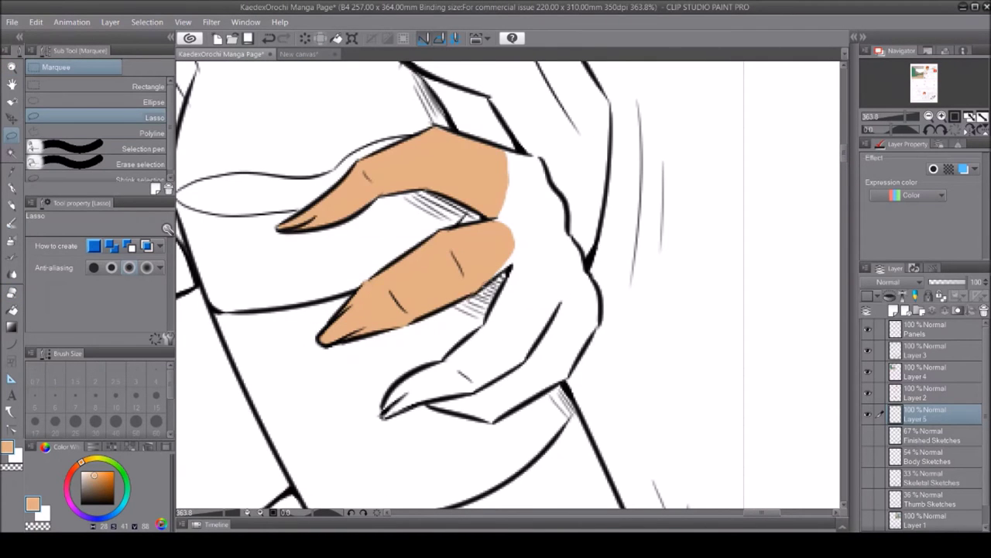
Paint the rest of that hand tan with the G-pen, including the palm and remaining fingers
key("p")
mouse_move(496, 279)
left_mouse_down()
mouse_move(465, 387)
mouse_move(558, 325)
mouse_move(499, 221)
mouse_move(516, 166)
left_mouse_up()
left_click_drag(431, 106, 491, 159)
scroll(503, 266, "down", 5)
scroll(503, 266, "down", 2)
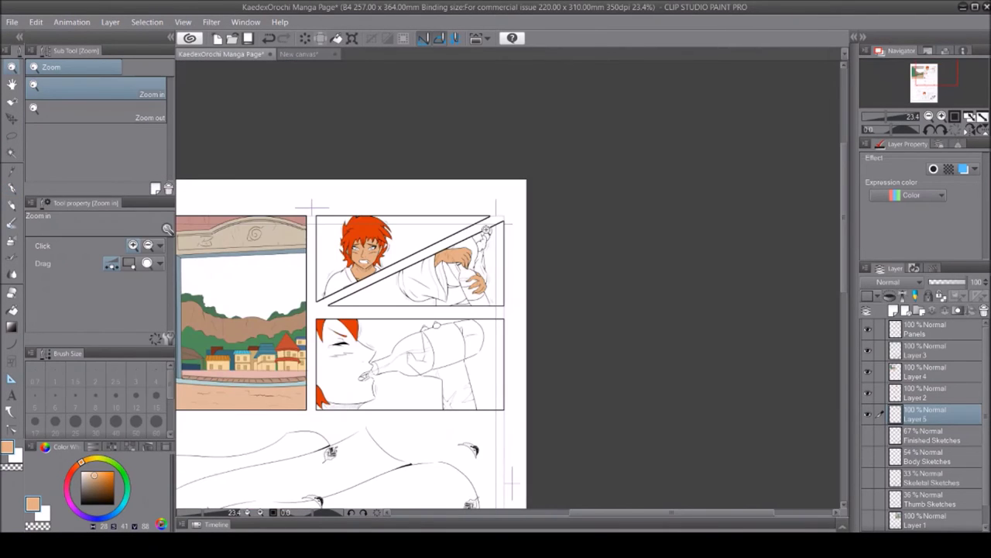
Fill the thumb and palm of the hand holding the bottle with tan in the drinking panel
scroll(312, 208, "up", 5)
key("m")
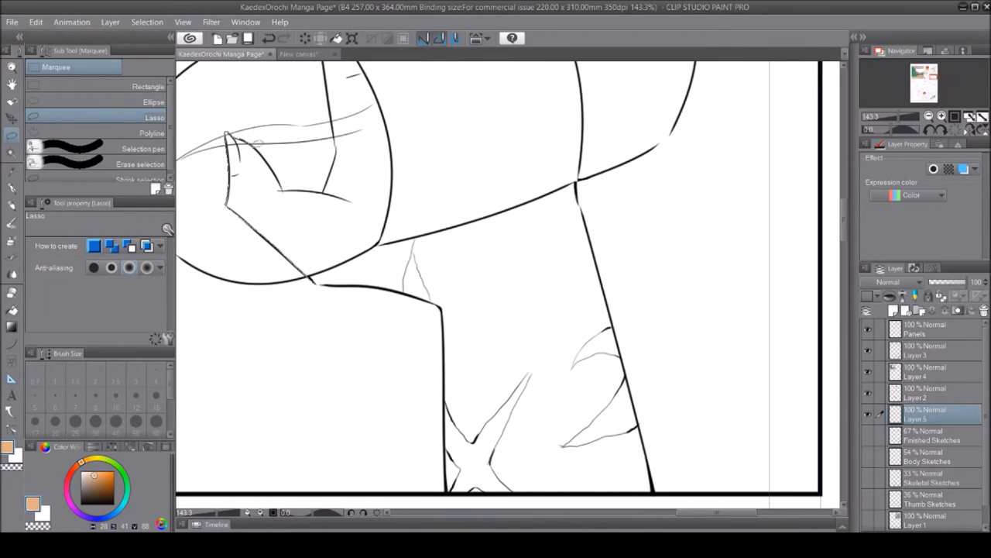
left_click_drag(257, 142, 316, 124)
key("alt+BackSpace")
left_click_drag(367, 274, 314, 281)
key("alt+BackSpace")
key("p")
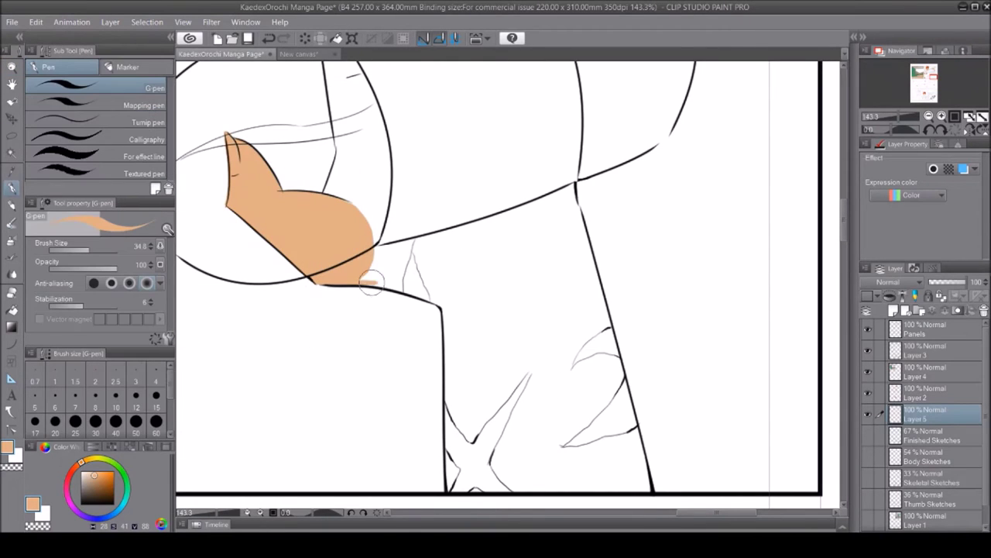
Fill the long finger wrapped around the bottle's neck with the tan skin tone
scroll(379, 254, "up", 4)
key("m")
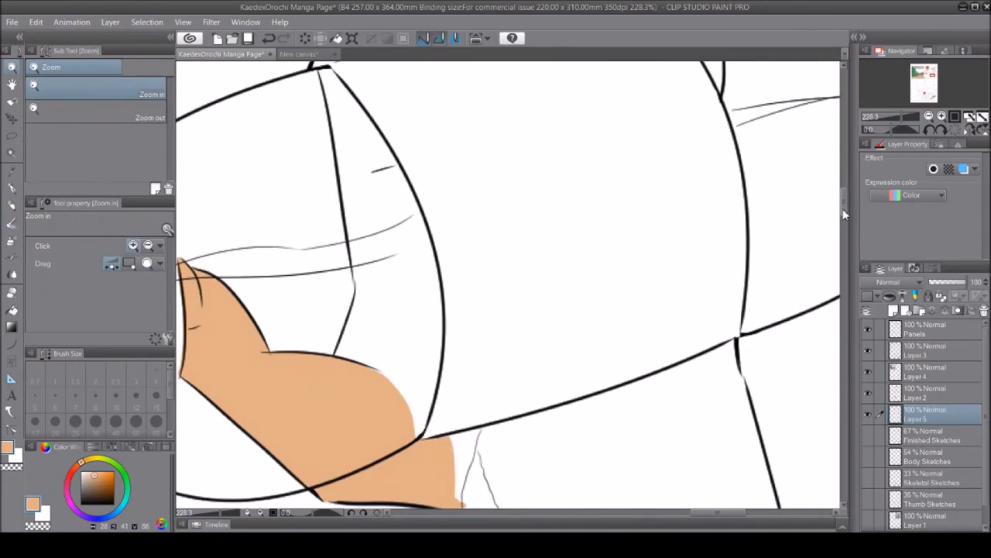
key("alt+BackSpace")
key("p")
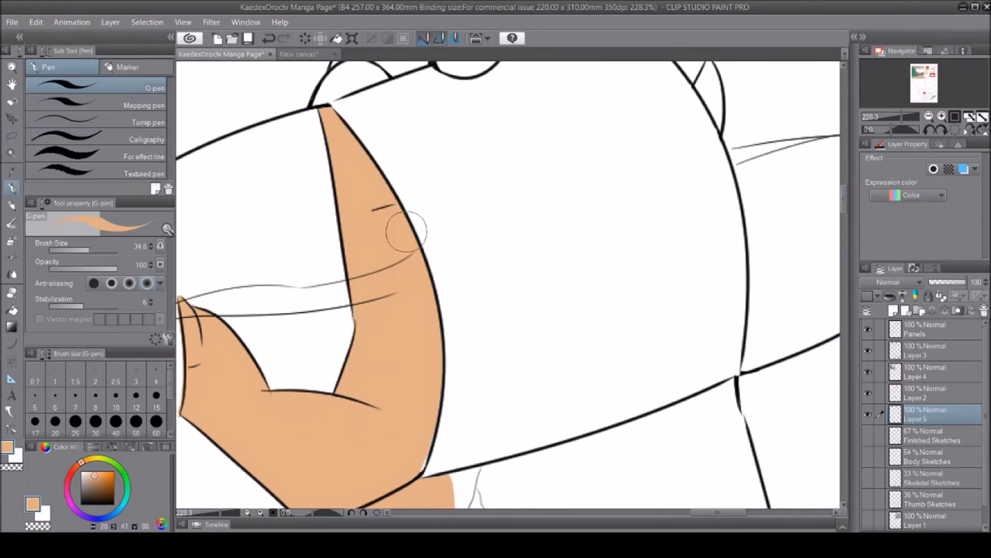
Color the first fingertip showing above the bottle's upper edge tan
left_click_drag(845, 198, 845, 186)
left_click(387, 319)
left_click_drag(236, 383, 330, 231)
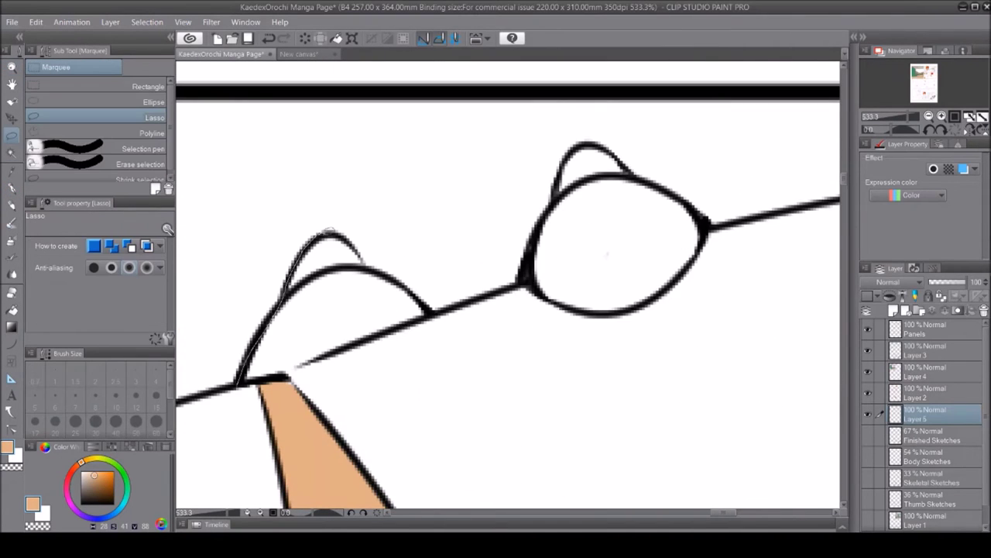
key("b")
left_click_drag(333, 310, 288, 377)
Fill the two remaining fingertips along the bottle's upper edge and near its base with tan
key("m")
left_click_drag(527, 282, 569, 160)
key("alt+BackSpace")
left_click(500, 405, "ctrl+alt")
left_click_drag(680, 292, 743, 293)
key("p")
left_click_drag(559, 258, 585, 205)
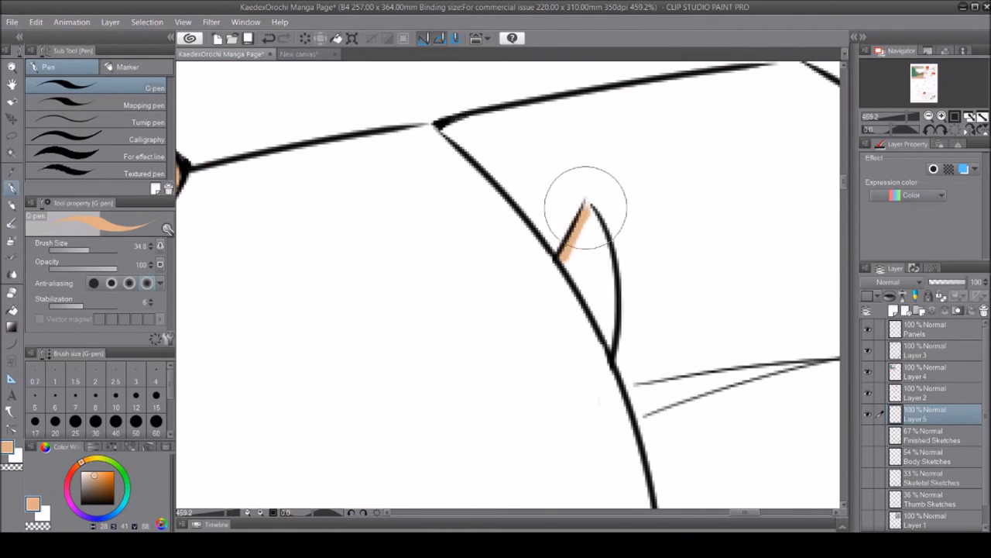
key("m")
Fill the wrist and forearm below the bottle with tan down to the panel's lower border
scroll(508, 285, "down", 5)
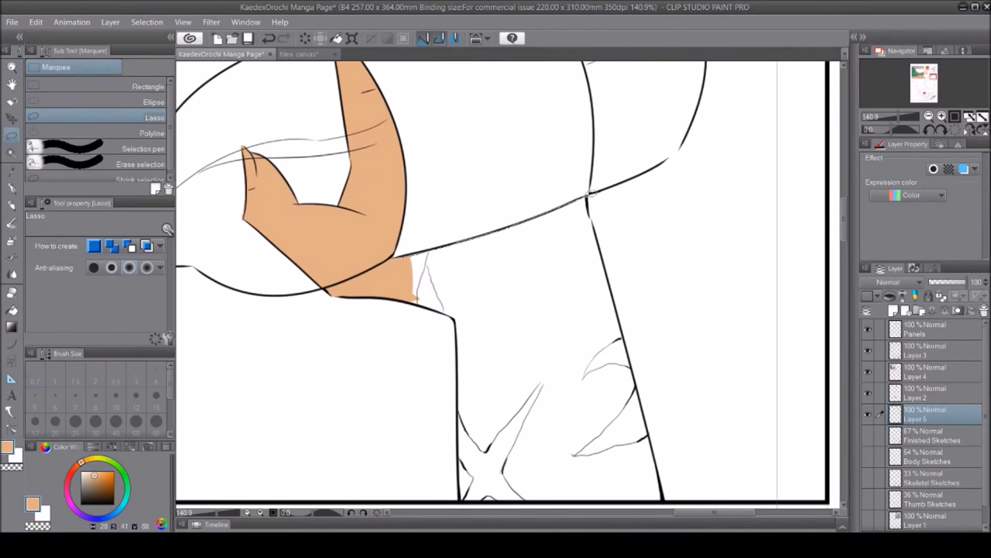
key("alt+BackSpace")
key("p")
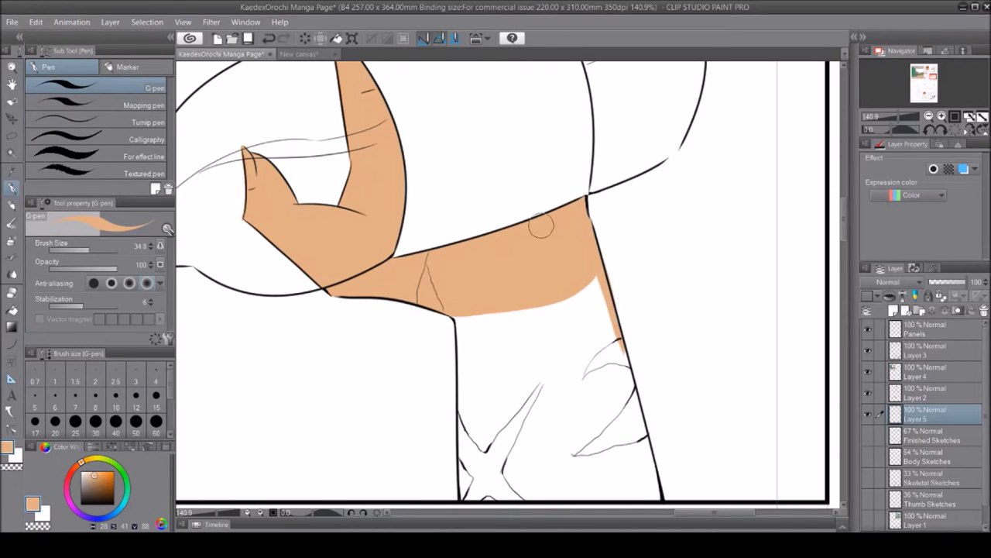
key("m")
scroll(620, 199, "up", 3)
left_click(413, 400)
mouse_move(418, 465)
left_mouse_down()
mouse_move(666, 155)
mouse_move(422, 477)
left_mouse_up()
key("alt+BackSpace")
Erase the tan spill below the panel border and touch up the gaps along the forearm's outer edge
key("ctrl+d")
key("e")
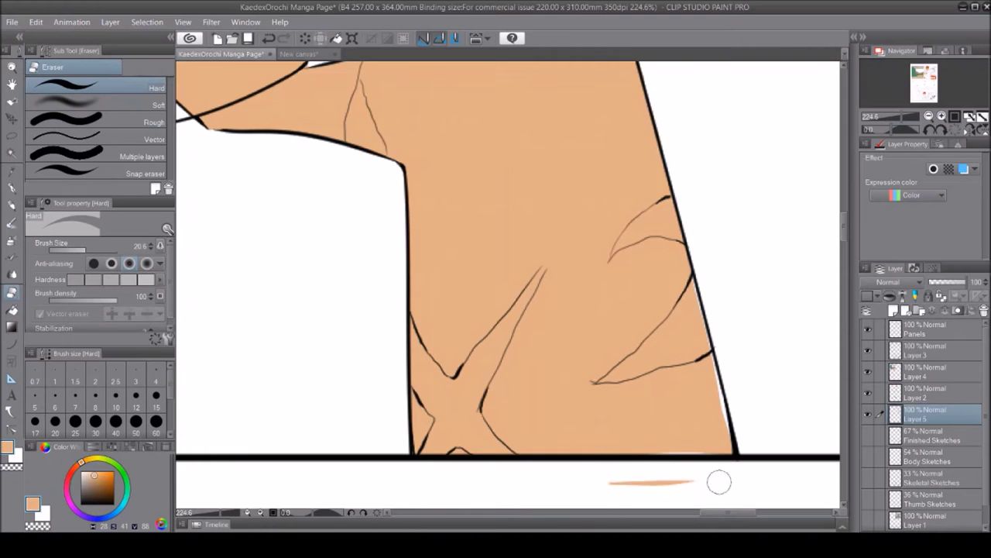
left_click_drag(739, 475, 609, 480)
key("p")
left_click_drag(742, 436, 553, 285)
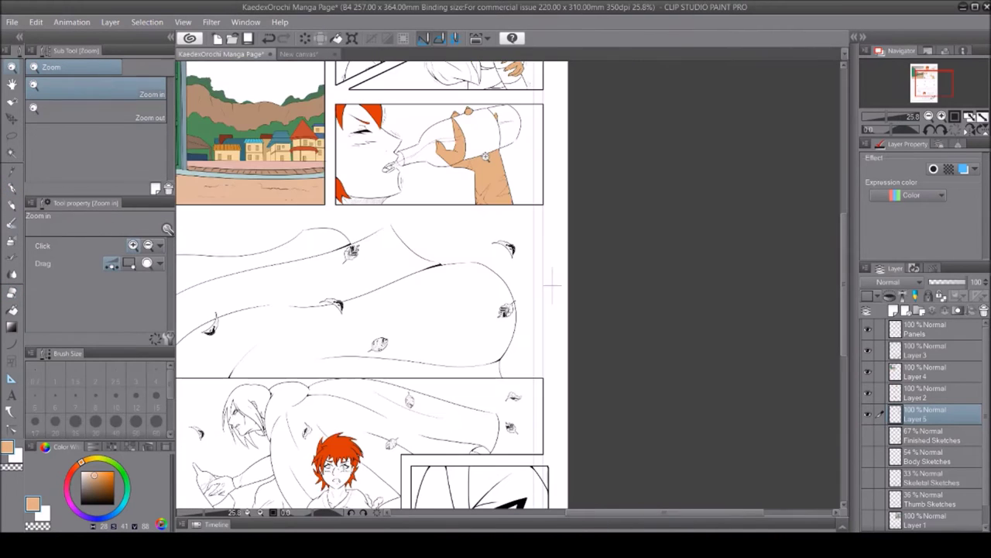
Fill the drinking character's forehead and the area around the closed eye with tan
scroll(552, 285, "down", 1)
left_click_drag(485, 190, 589, 217)
key("p")
key("m")
left_click_drag(583, 301, 588, 372)
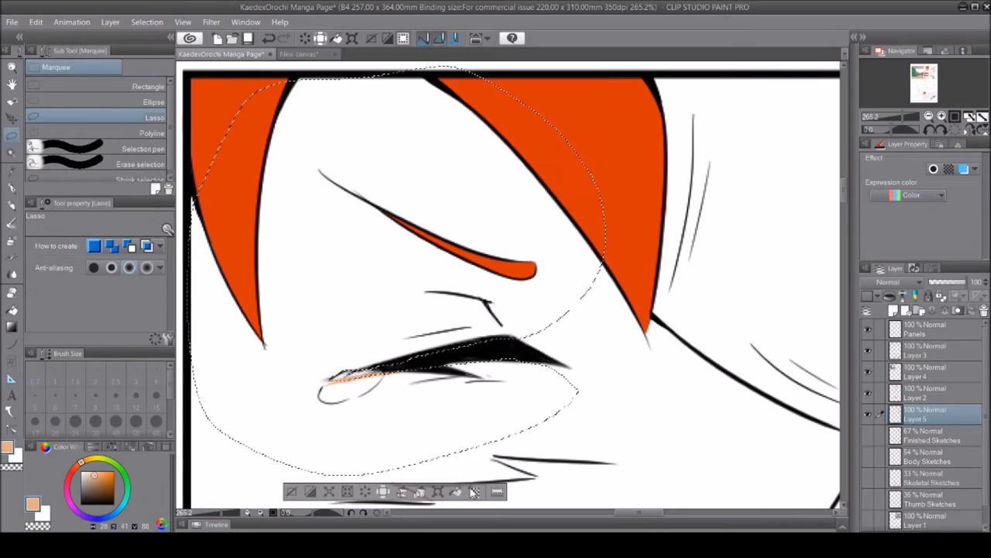
key("alt+BackSpace")
key("ctrl+d")
key("p")
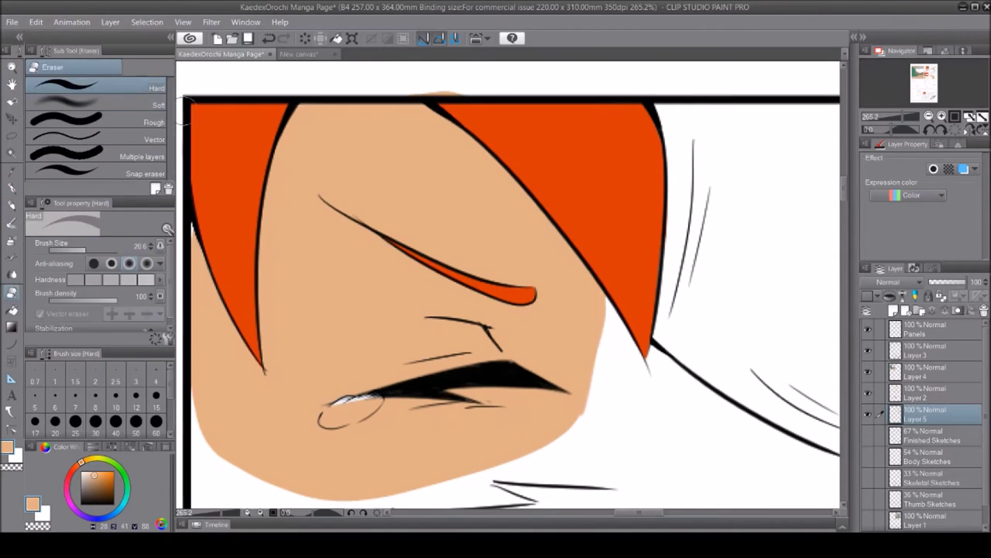
Fill the drinking character's nose and front cheek with tan up to the hair strand
scroll(394, 89, "down", 10)
scroll(480, 291, "up", 10)
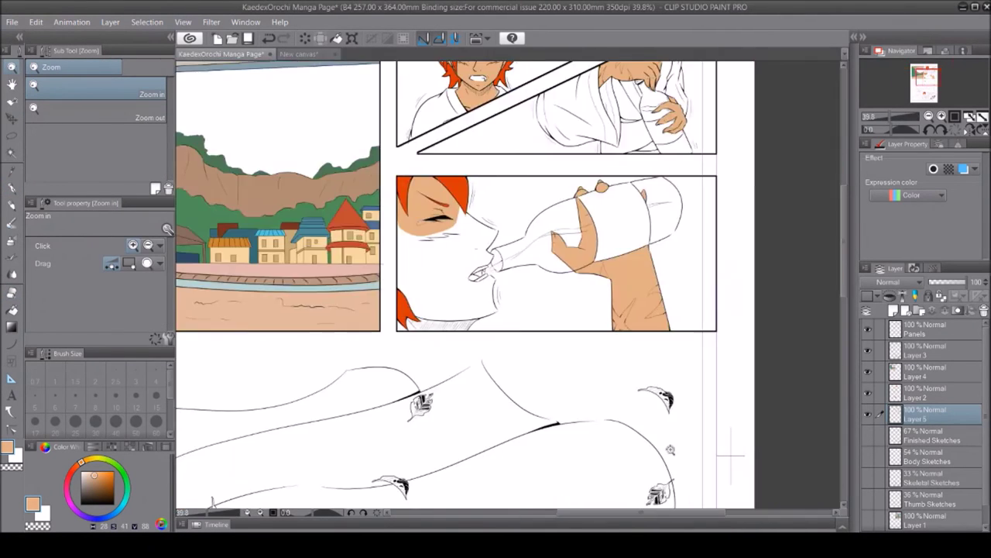
key("m")
left_click_drag(620, 435, 621, 436)
key("alt+BackSpace")
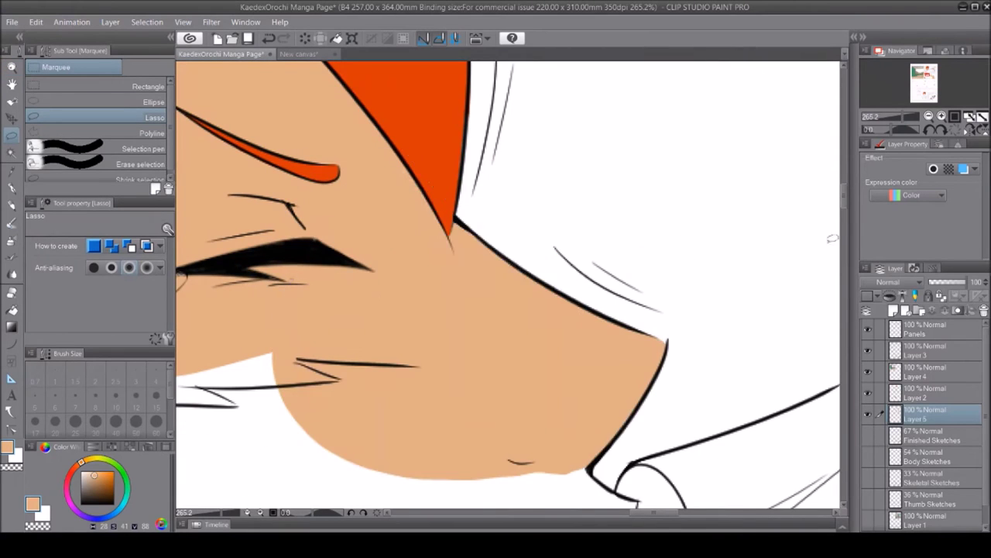
key("ctrl+d")
Fill the area between the nose and upper lip of the drinking character with tan, leaving the mouth unpainted
scroll(632, 298, "down", 5)
left_click_drag(467, 428, 565, 198)
key("alt+BackSpace")
key("ctrl+d")
key("p")
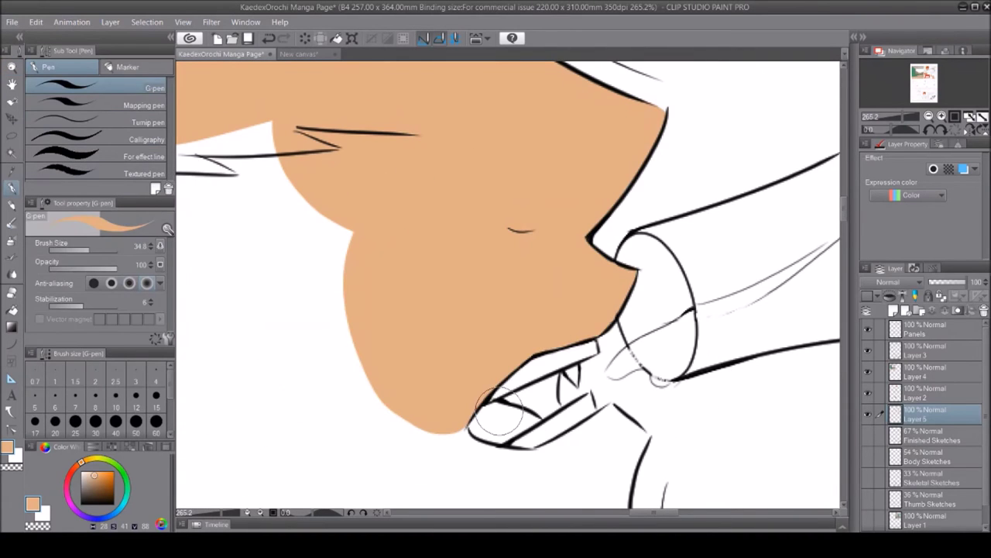
Fill the skin below the drinking character's lower lip and the front of the chin with tan
scroll(500, 414, "down", 7)
key("m")
left_click_drag(617, 78, 620, 82)
key("alt+BackSpace")
key("ctrl+d")
key("p")
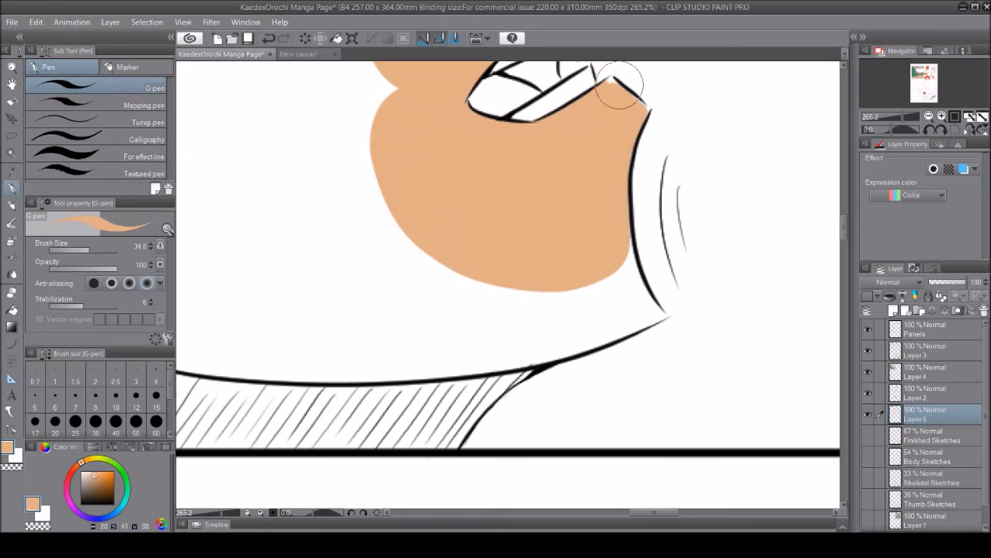
Fill the tip of the chin and the front of the hatched neck with tan in the drinking panel
key("m")
left_click_drag(658, 312, 663, 316)
key("alt+BackSpace")
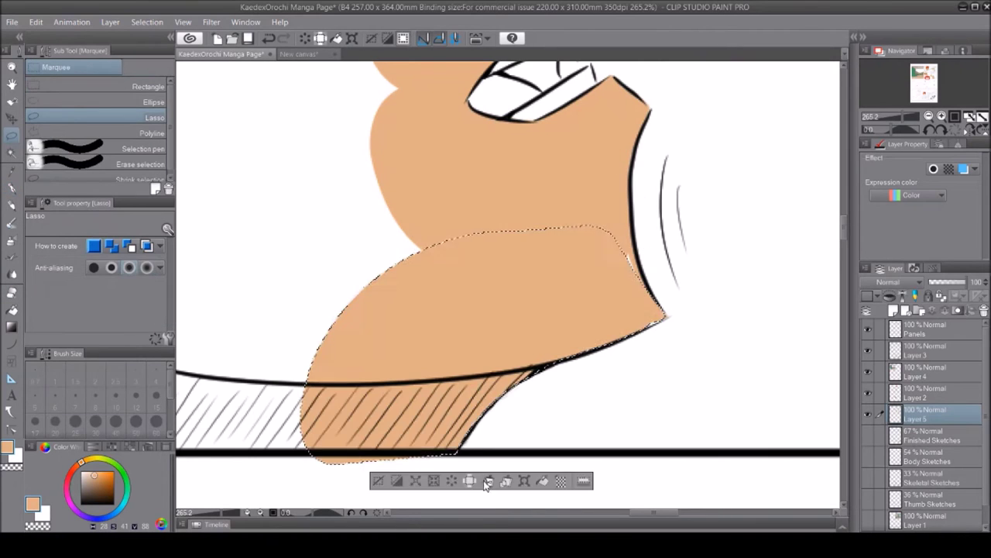
key("ctrl+d")
key("p")
key("e")
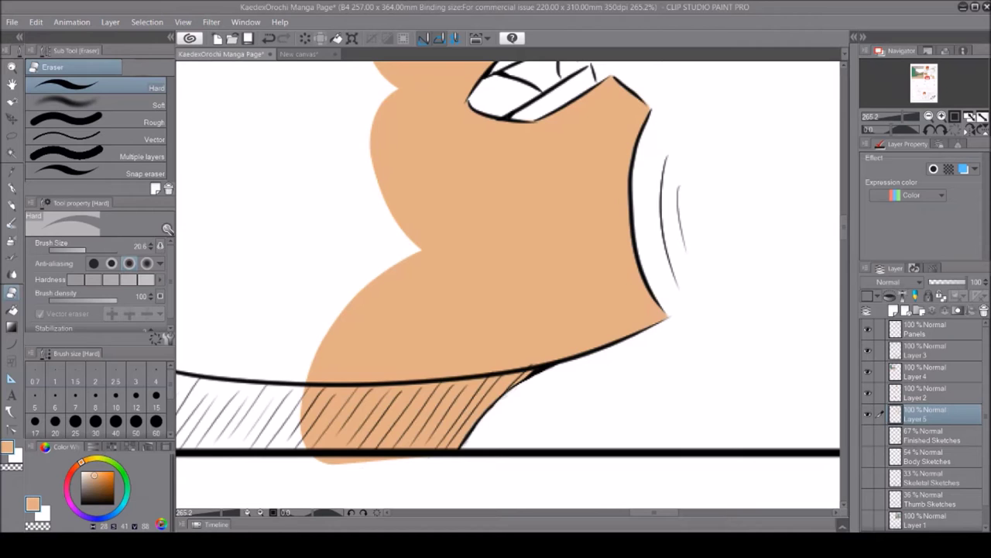
Fill the rest of the hatched neck and the lower jaw around the orange hair lock with tan
key("m")
left_click_drag(447, 465, 756, 465)
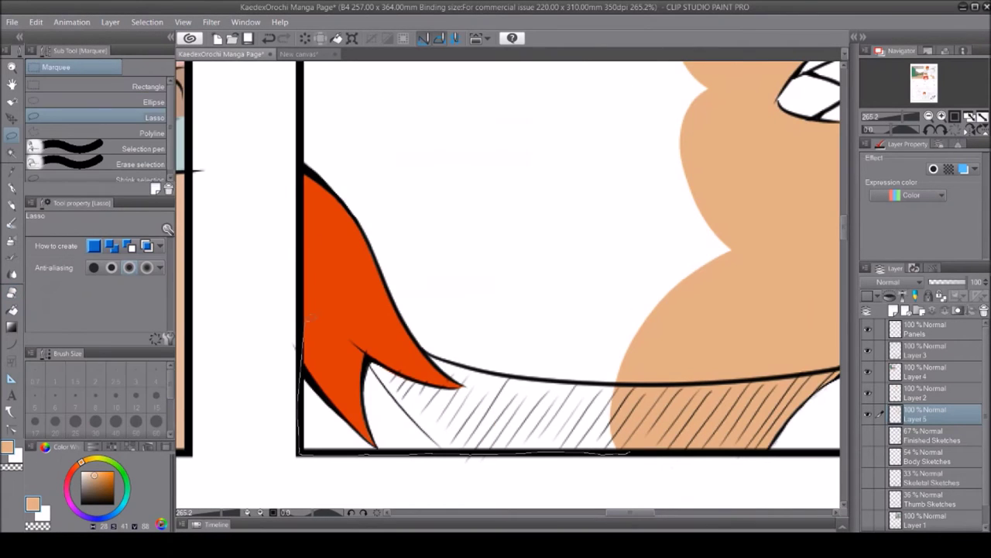
left_click_drag(735, 335, 733, 333)
key("alt+BackSpace")
key("ctrl+d")
key("p")
scroll(543, 287, "up", 6)
Fill the remaining white patch on the drinking character's cheek with tan
key("m")
key("ctrl+minus")
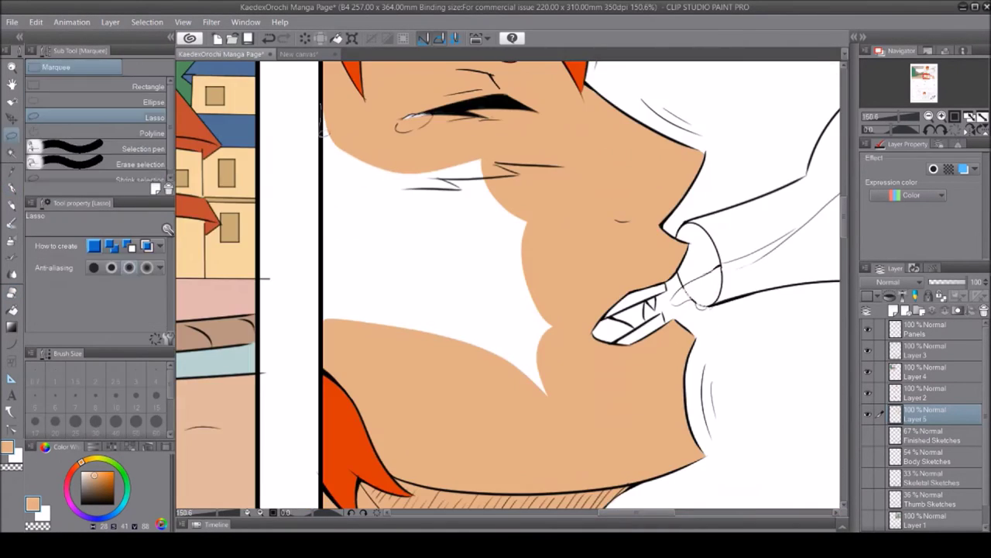
left_click_drag(325, 193, 597, 333)
key("alt+BackSpace")
key("ctrl+d")
Paint tan around the first eye and down the adjacent cheek of the startled character in the lower panel
key("ctrl+0")
scroll(496, 287, "up", 5)
key("p")
left_click_drag(333, 267, 403, 292)
left_click_drag(466, 226, 379, 153)
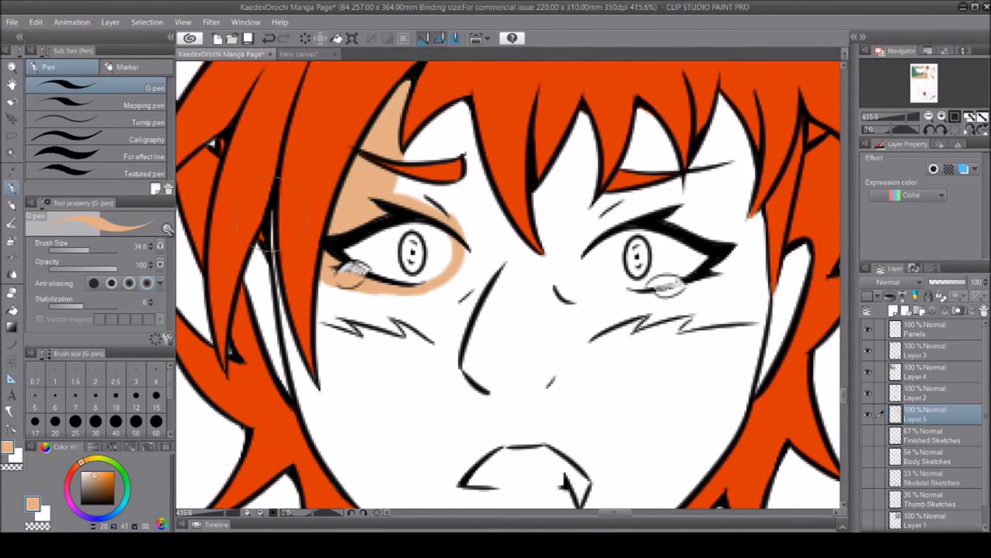
mouse_move(314, 376)
left_mouse_down()
mouse_move(442, 310)
mouse_move(470, 320)
mouse_move(427, 409)
mouse_move(434, 442)
left_mouse_up()
Fill the startled character's nose, chin and area around the mouth with tan, leaving the teeth white
key("m")
scroll(844, 401, "down", 3)
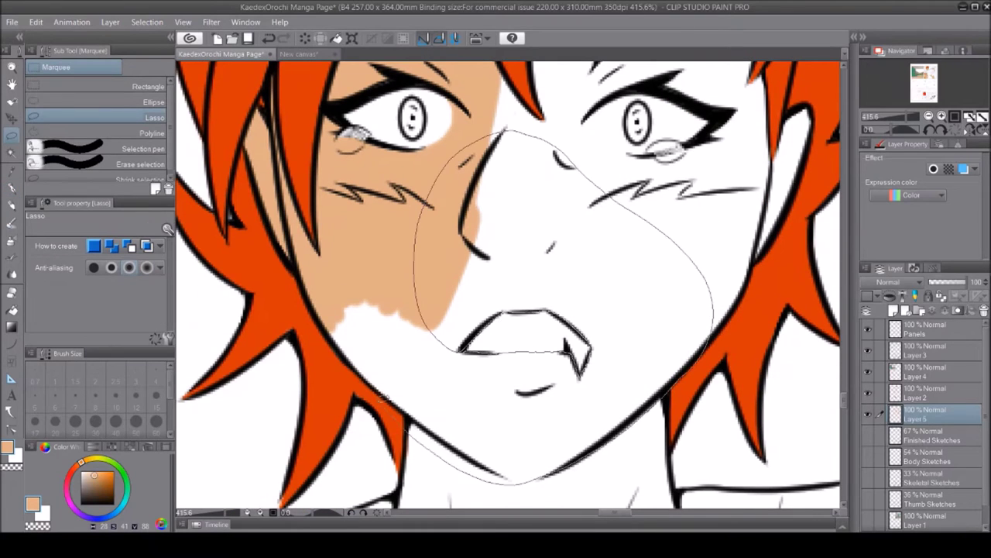
key("alt+BackSpace")
key("ctrl+d")
left_click(12, 186)
Paint the rest of the startled character's face and ear tan, keeping the eyes white
scroll(631, 403, "up", 5)
mouse_move(622, 394)
left_mouse_down()
mouse_move(637, 294)
mouse_move(655, 407)
left_mouse_up()
scroll(751, 310, "down", 3)
mouse_move(744, 302)
left_mouse_down()
mouse_move(708, 328)
mouse_move(586, 284)
left_mouse_up()
key("e")
key("p")
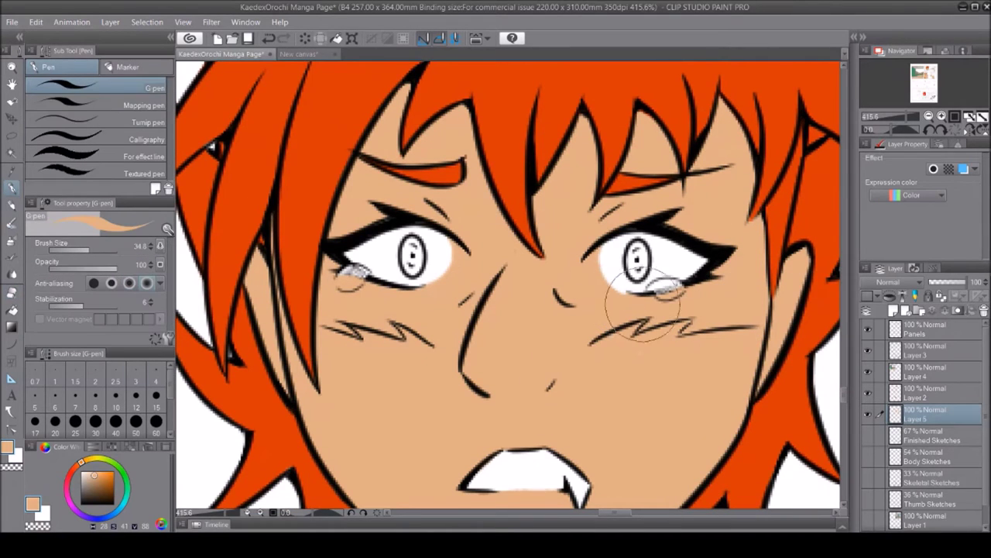
left_click_drag(560, 201, 503, 186)
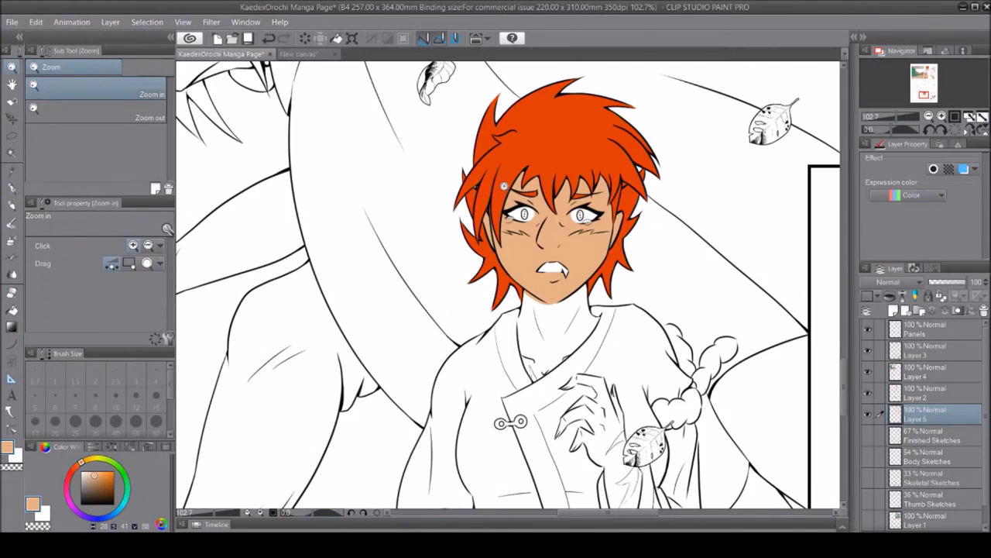
Color the startled character's neck and open chest tan, plus the wrist and lower part of the raised hand behind the leaf
left_click_drag(562, 342, 588, 326)
key("m")
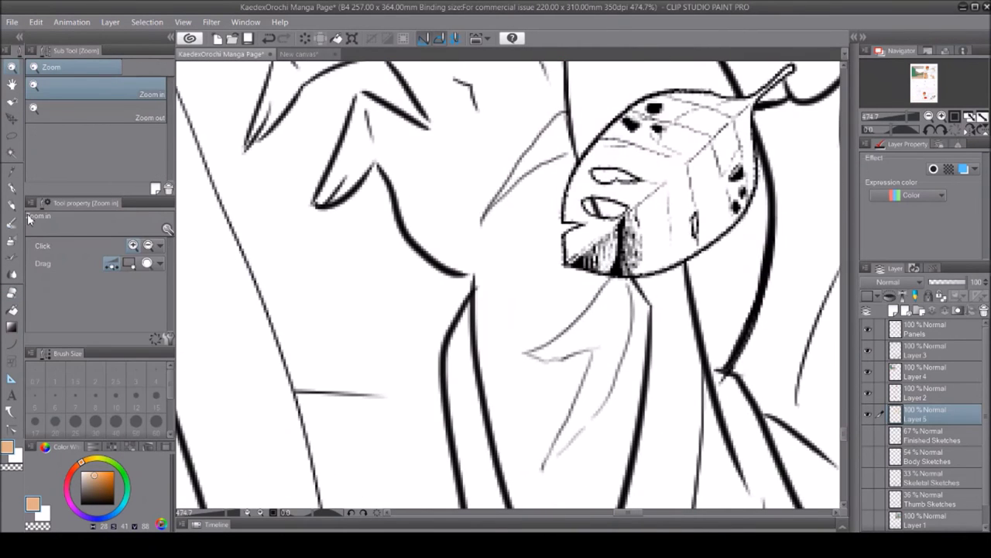
key("p")
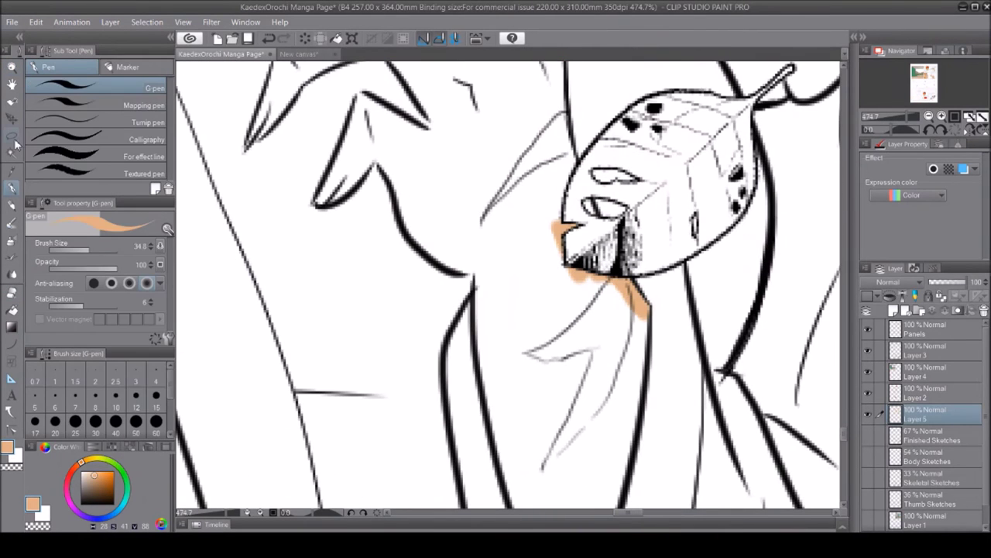
left_click(13, 140)
left_click_drag(430, 124, 580, 164)
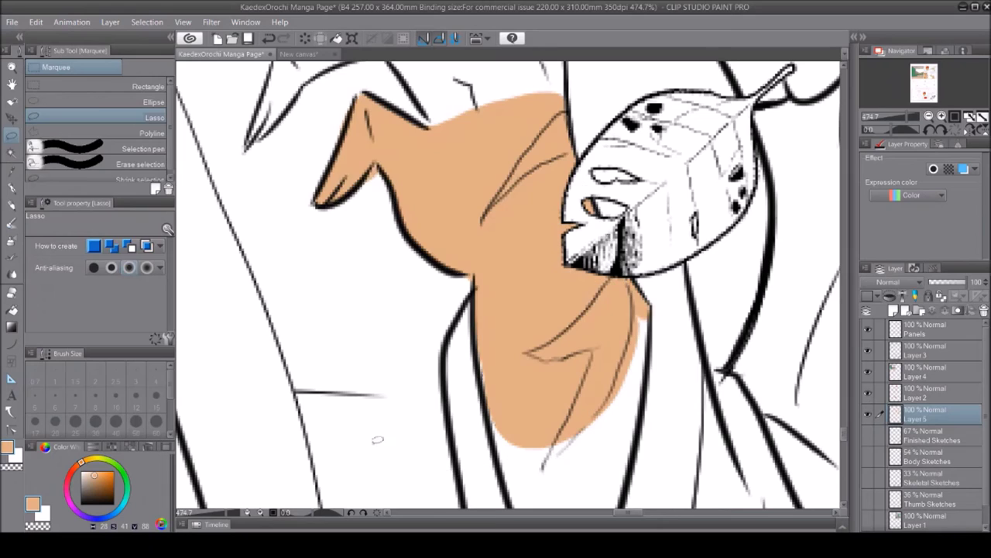
key("p")
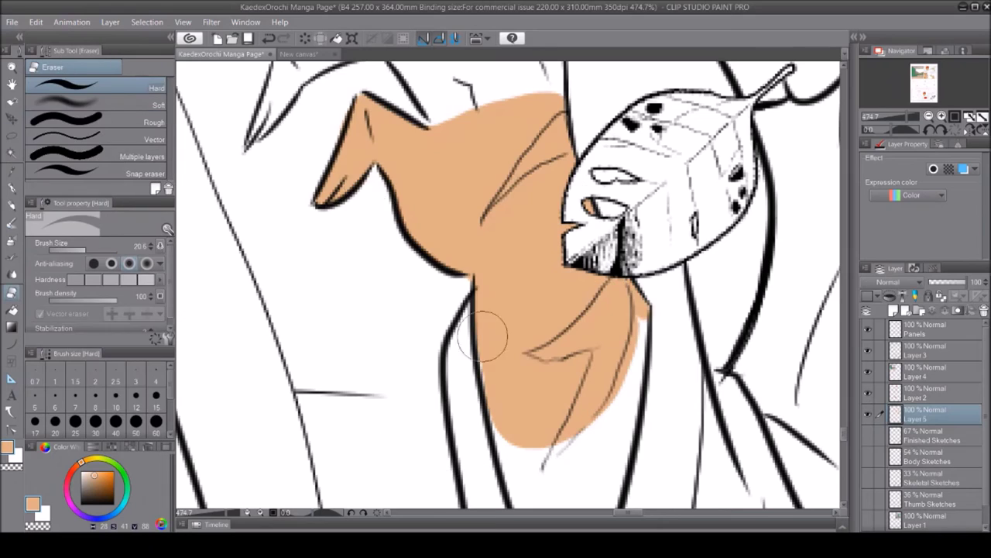
mouse_move(572, 489)
left_mouse_down()
mouse_move(564, 466)
mouse_move(597, 343)
left_mouse_up()
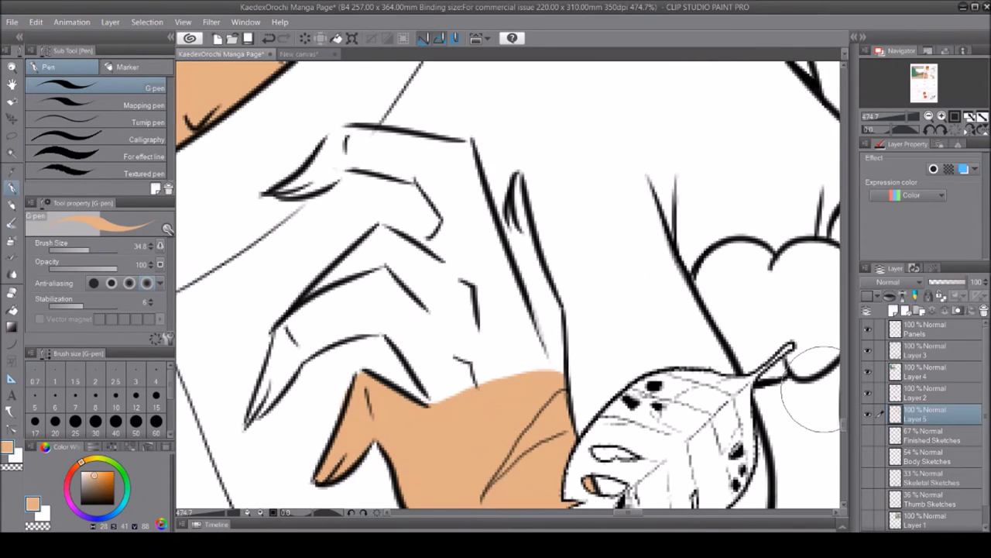
Fill the remaining fingers and the back of the raised clawed hand with tan, leaving the gaps between fingers white
key("m")
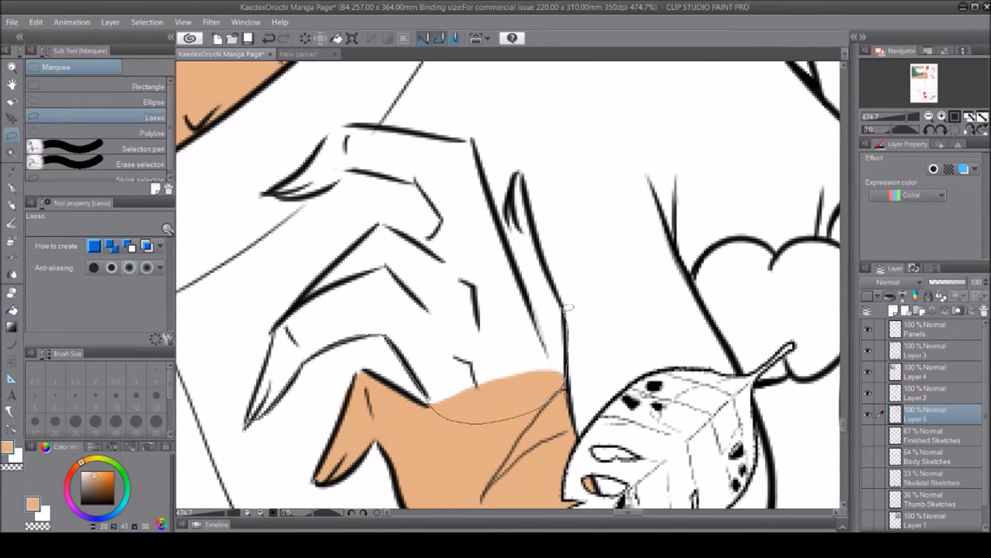
left_click_drag(395, 264, 438, 221)
key("alt+Delete")
key("p")
mouse_move(333, 309)
left_mouse_down()
mouse_move(354, 240)
mouse_move(421, 261)
mouse_move(434, 256)
left_mouse_up()
key("m")
key("alt+Delete")
key("p")
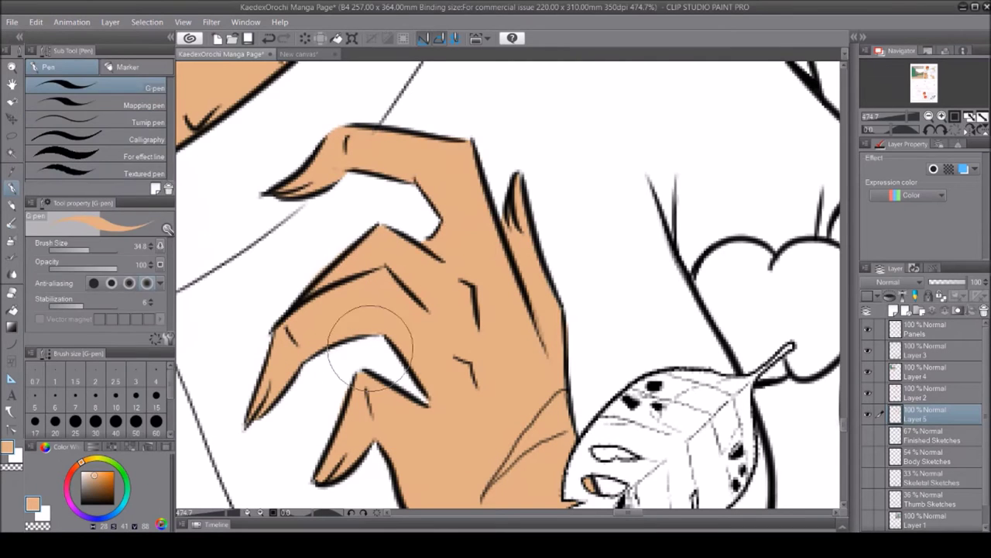
Paint the seated character's hanging sleeve and the adjoining robe front crimson on Layer 2, leaving the collar trim white
key("slash")
key("ctrl+minus")
key("ctrl+minus")
key("ctrl+minus")
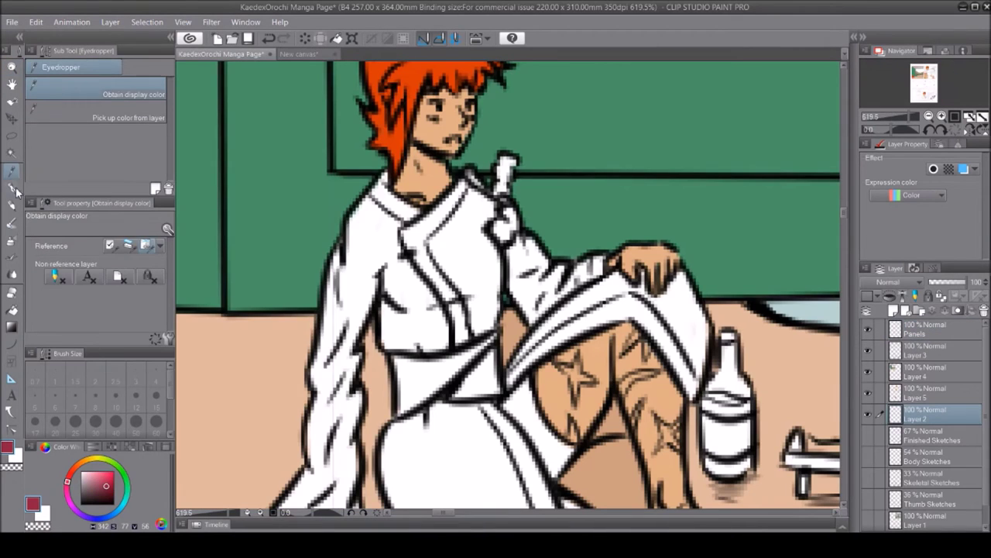
left_click_drag(352, 333, 380, 211)
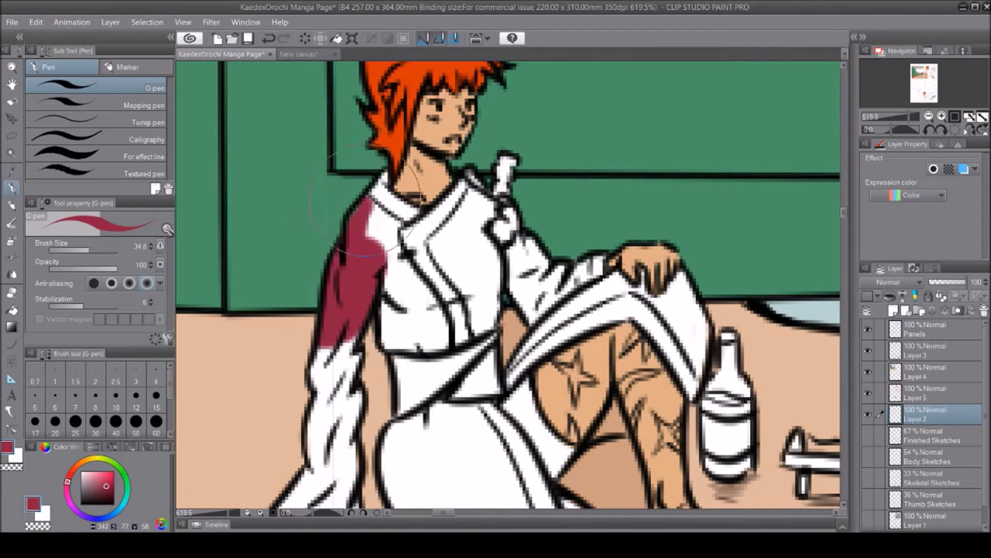
left_click_drag(441, 339, 403, 309)
left_click_drag(333, 348, 325, 465)
scroll(343, 348, "down", 5)
left_click_drag(267, 260, 352, 298)
Paint the seated character's robe skirt below the sash crimson, keeping its trim white
key("p")
key("p")
left_click_drag(309, 255, 353, 144)
mouse_move(566, 298)
left_mouse_down()
mouse_move(469, 281)
mouse_move(470, 177)
mouse_move(459, 288)
left_mouse_up()
Paint the other side of the robe's chest and the sleeve resting on the knee crimson
scroll(844, 228, "up", 5)
left_click_drag(437, 201, 473, 153)
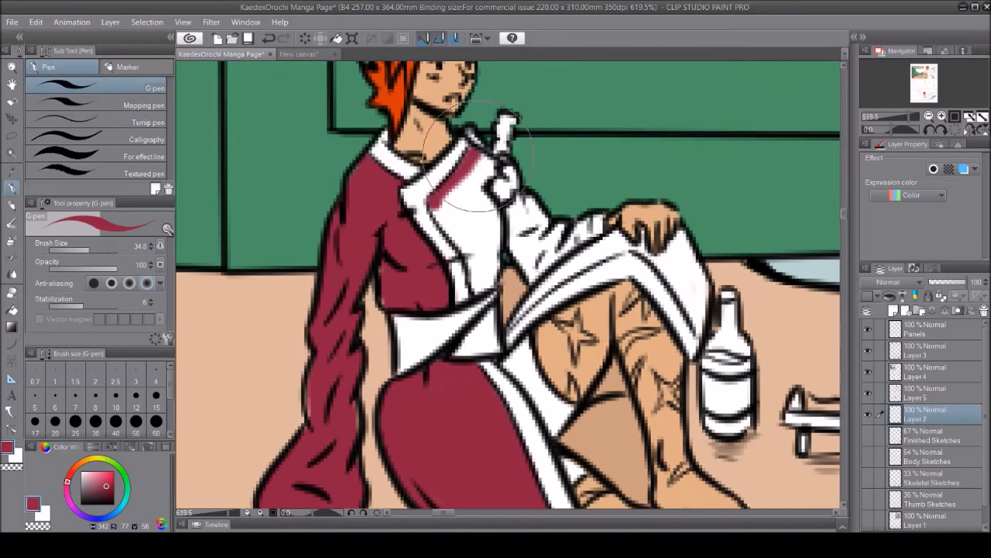
left_click_drag(535, 197, 577, 271)
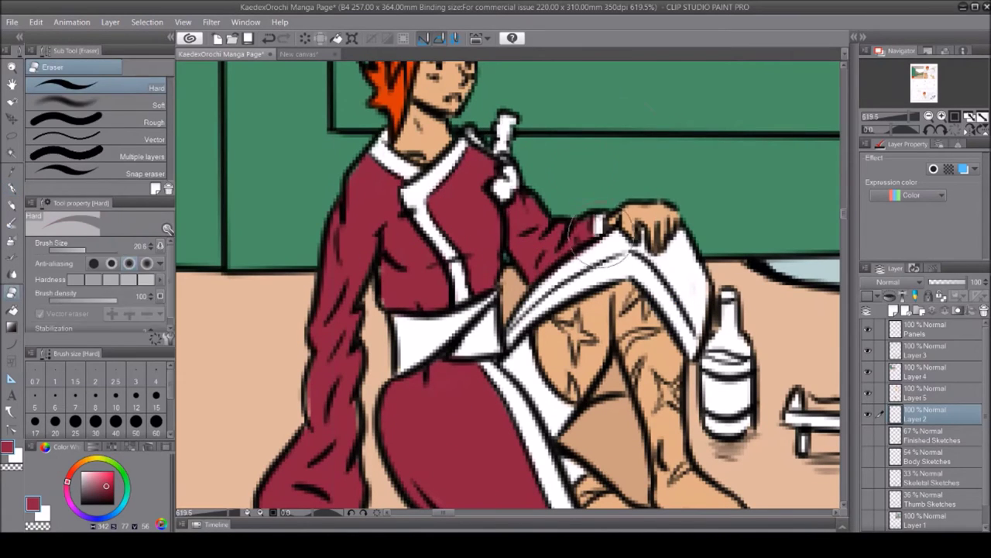
Paint the grimacing character's robe shoulder crimson on Layer 2, leaving the collar trim white
left_click(12, 293)
left_click(922, 371)
key("alt+bracketleft")
mouse_move(628, 384)
left_mouse_down()
mouse_move(682, 372)
mouse_move(542, 465)
mouse_move(585, 515)
mouse_move(666, 433)
left_mouse_up()
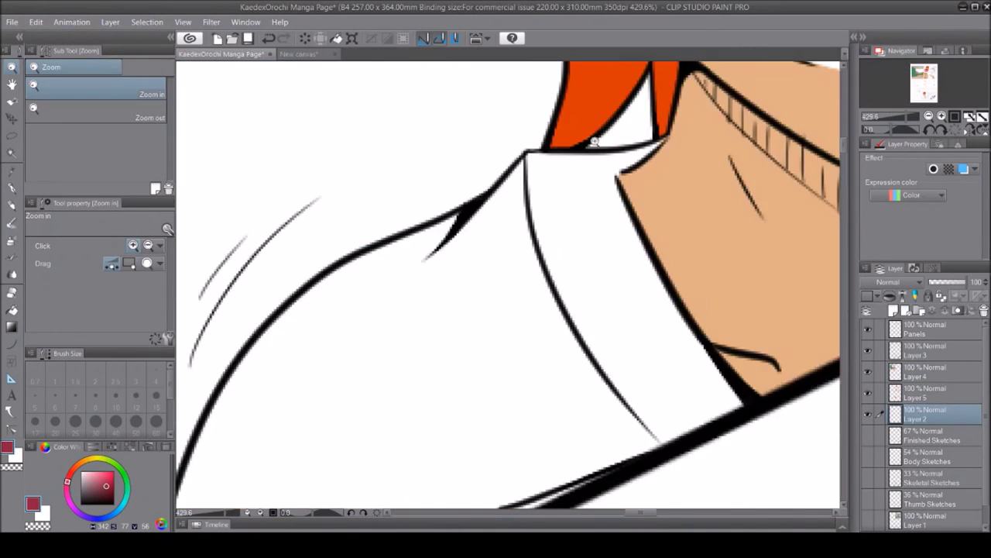
key("m")
left_click_drag(643, 73, 697, 70)
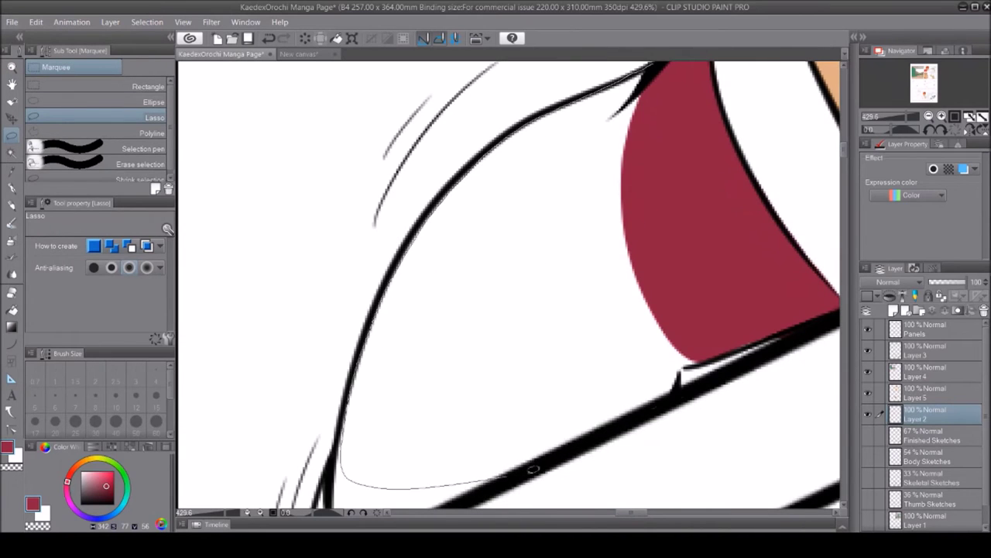
left_click_drag(533, 469, 674, 371)
key("p")
scroll(380, 290, "down", 5)
scroll(380, 290, "up", 6)
key("z")
In the bottle-uncorking panel, paint the main area of the draped sleeve and the narrow strip beside its trim crimson
mouse_move(380, 291)
left_mouse_down()
mouse_move(573, 248)
mouse_move(705, 493)
left_mouse_up()
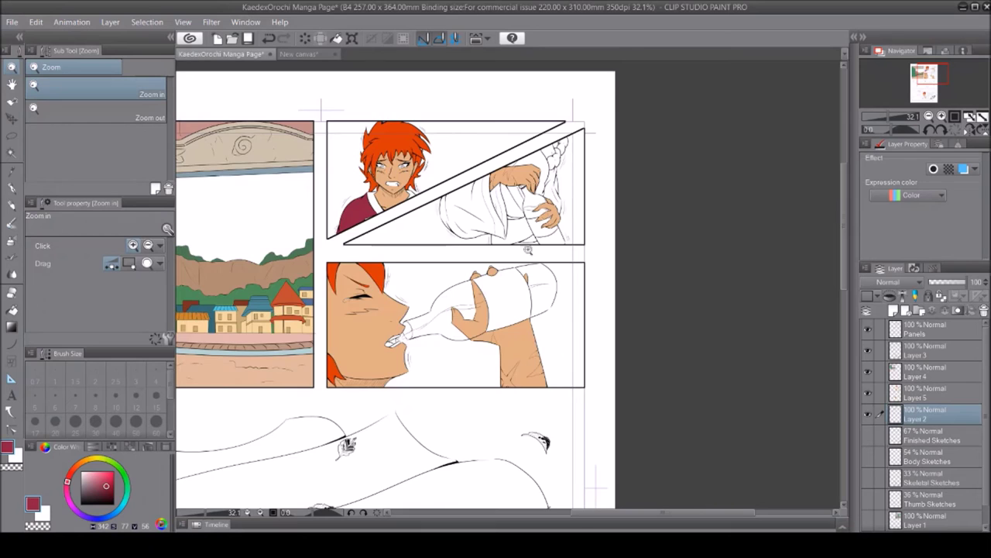
scroll(528, 250, "up", 5)
key("m")
mouse_move(488, 229)
left_mouse_down()
mouse_move(497, 503)
mouse_move(488, 231)
left_mouse_up()
key("p")
key("m")
left_click_drag(576, 318, 569, 147)
key("p")
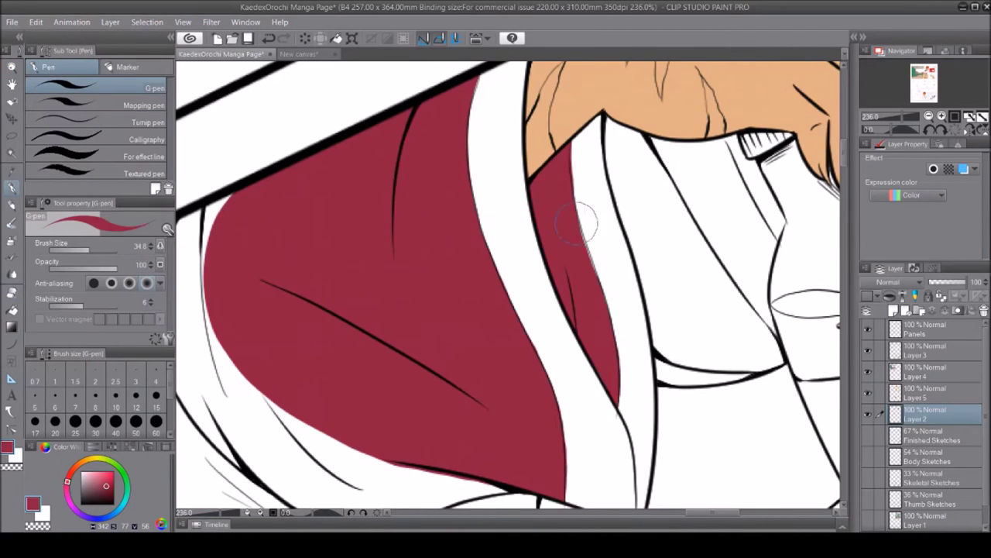
left_click_drag(585, 259, 741, 161)
Extend the crimson on the draped sleeve out to its curved outer outline
key("m")
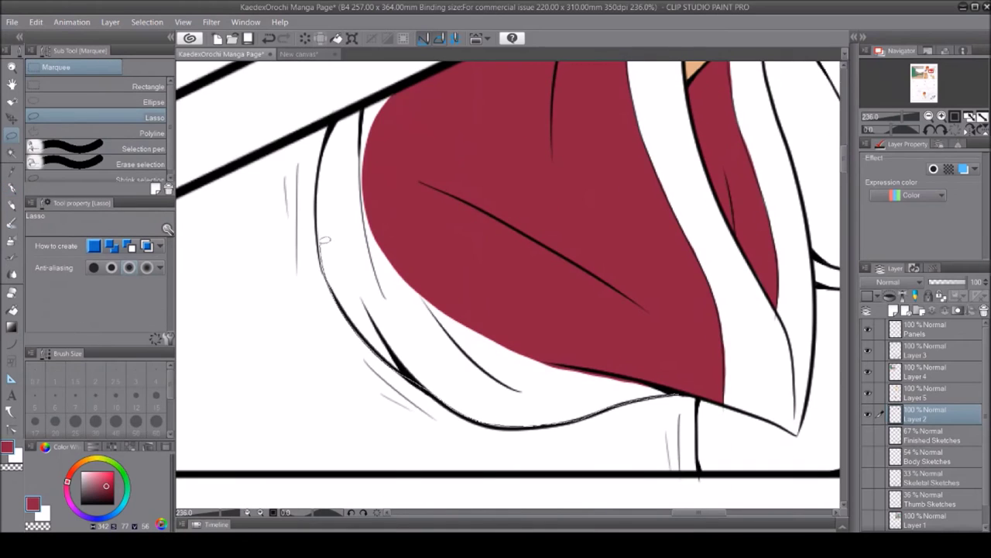
left_click_drag(323, 240, 323, 374)
left_click_drag(433, 223, 406, 399)
key("p")
scroll(398, 210, "up", 3)
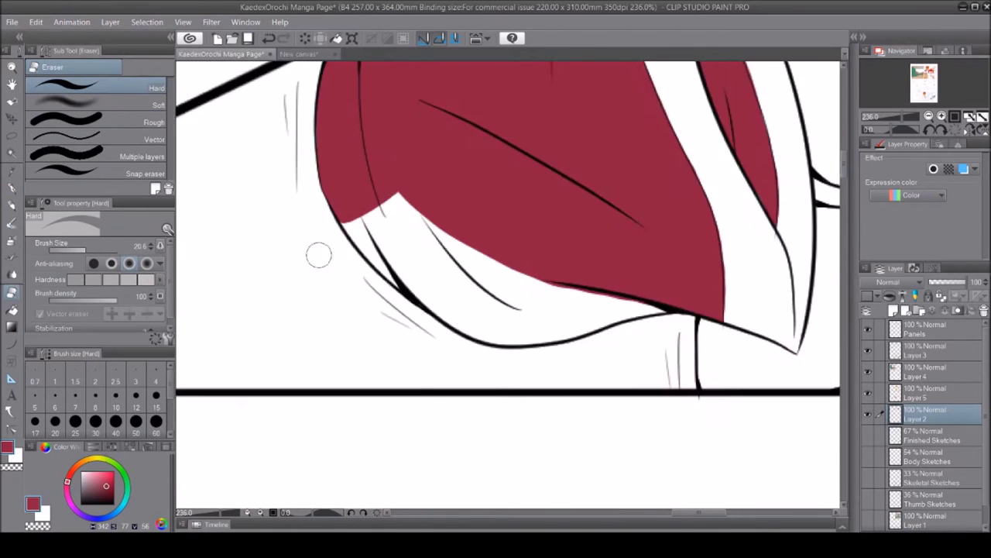
key("m")
key("ctrl+d")
Fill the robe front below the gripping hand and the narrow strip beside the bottle neck with crimson, keeping the trim between them white
scroll(452, 387, "down", 10)
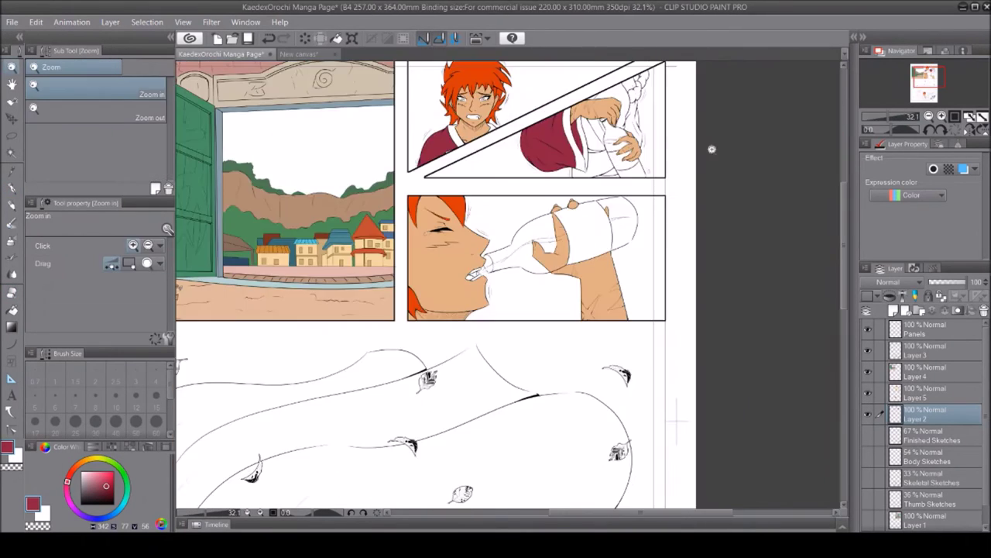
scroll(654, 459, "up", 10)
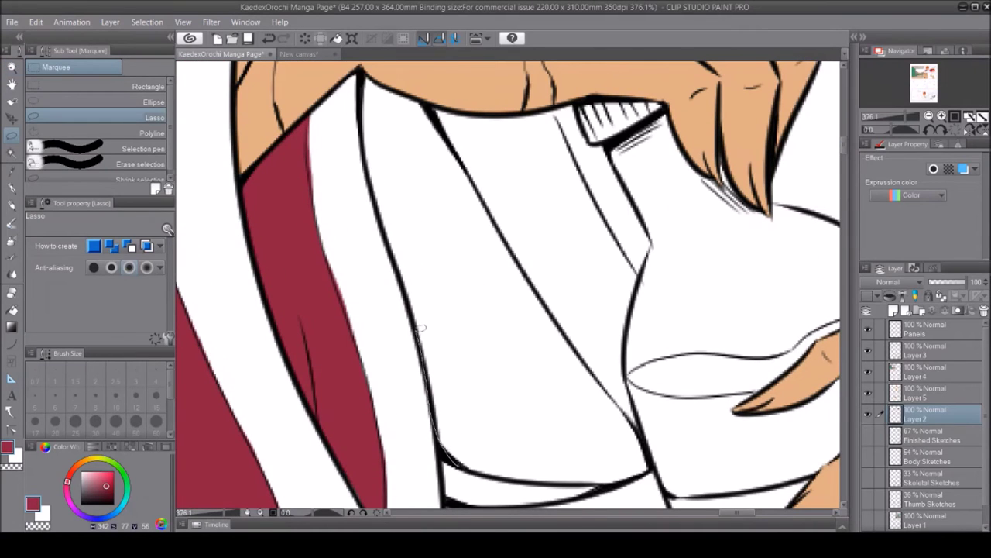
left_click_drag(542, 479, 552, 480)
key("e")
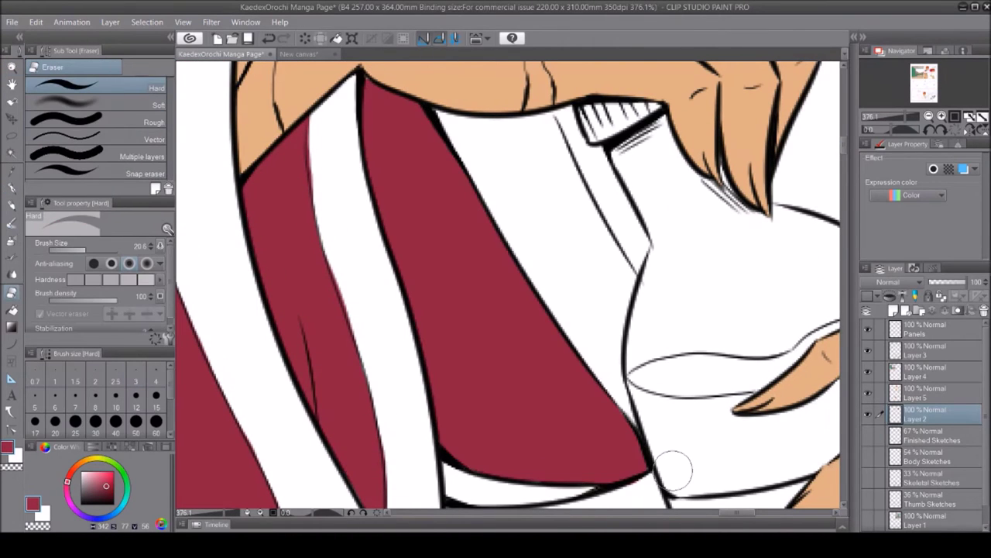
key("m")
left_click_drag(695, 351, 652, 288)
left_click_drag(555, 109, 682, 365)
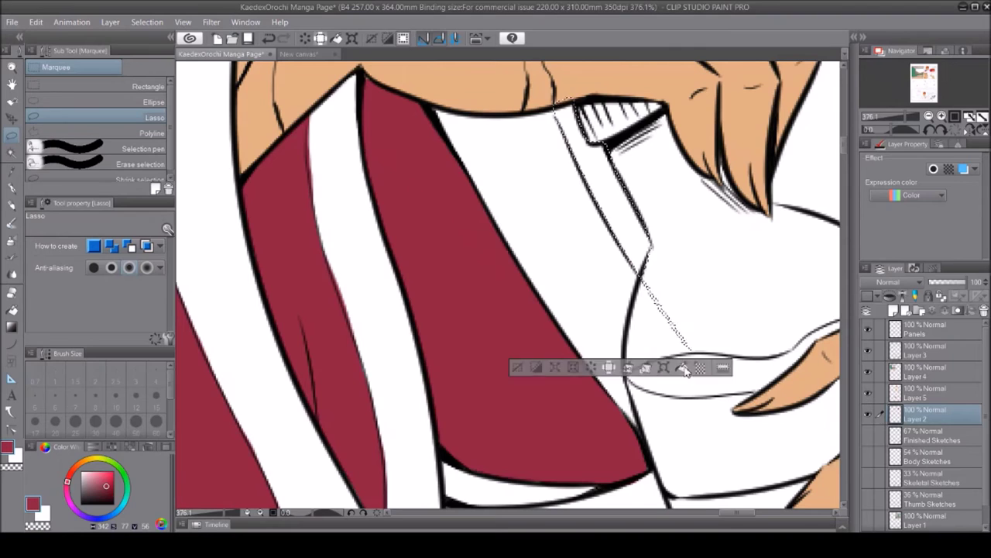
scroll(682, 365, "right", 3)
key("ctrl+d")
key("p")
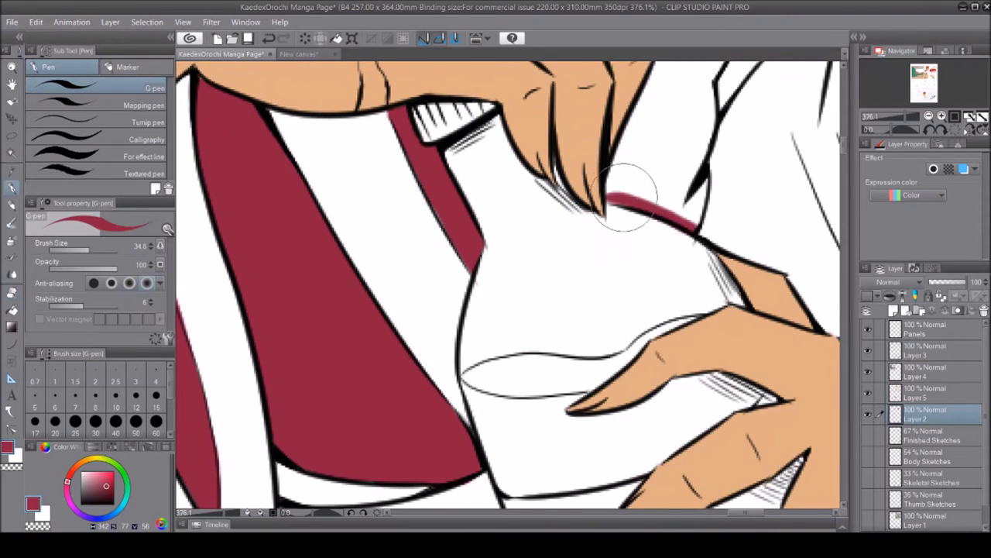
Paint the robe above and behind the gripping hand crimson, up to the panel border and the braided cord
scroll(674, 217, "up", 5)
key("m")
left_click_drag(464, 440, 434, 457)
key("alt+BackSpace")
key("ctrl+d")
key("p")
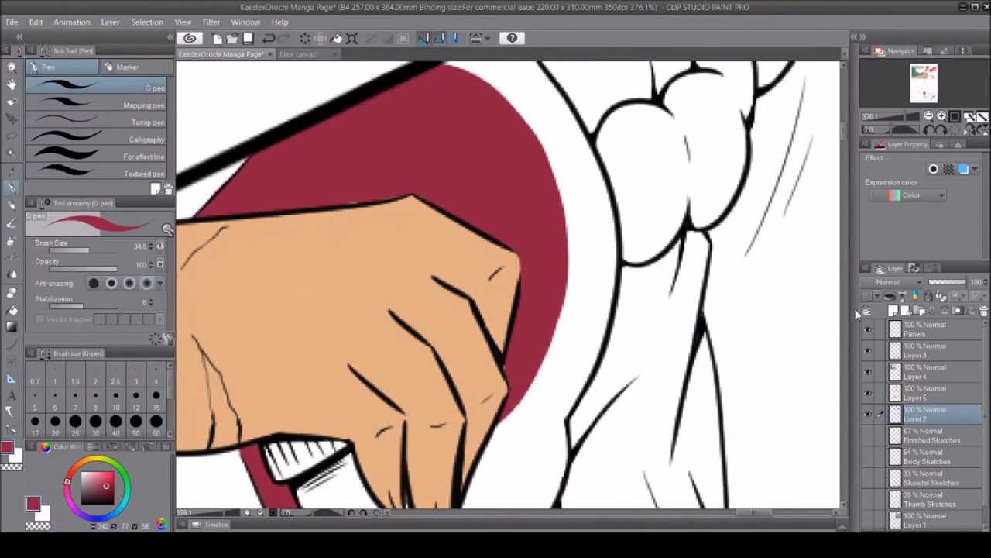
scroll(542, 310, "up", 3)
left_click_drag(535, 208, 595, 217)
left_click_drag(684, 147, 589, 225)
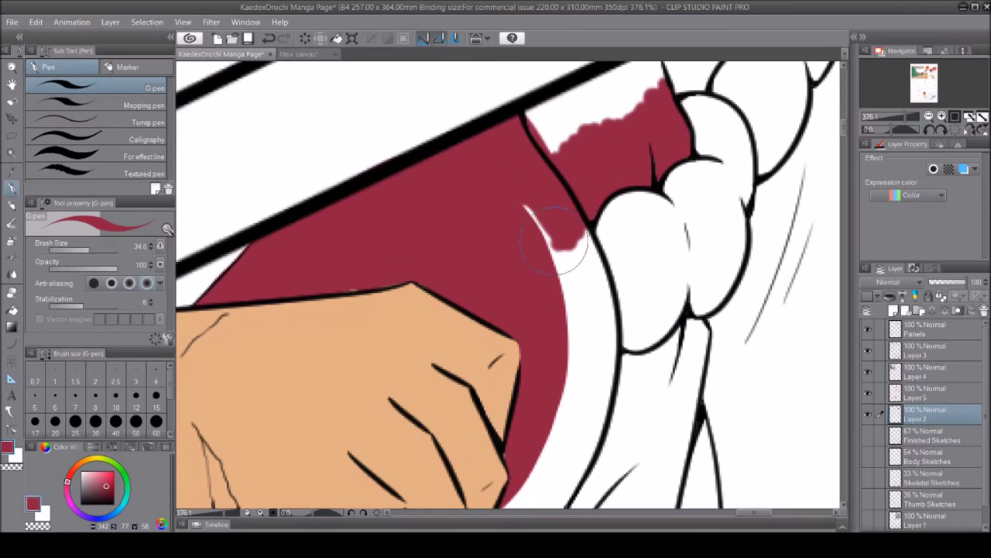
scroll(620, 194, "up", 3)
left_click_drag(630, 155, 604, 232)
Fill the sleeve hanging below the braided cord down to the bottle-holding hand with crimson
scroll(526, 179, "down", 6)
scroll(623, 321, "up", 4)
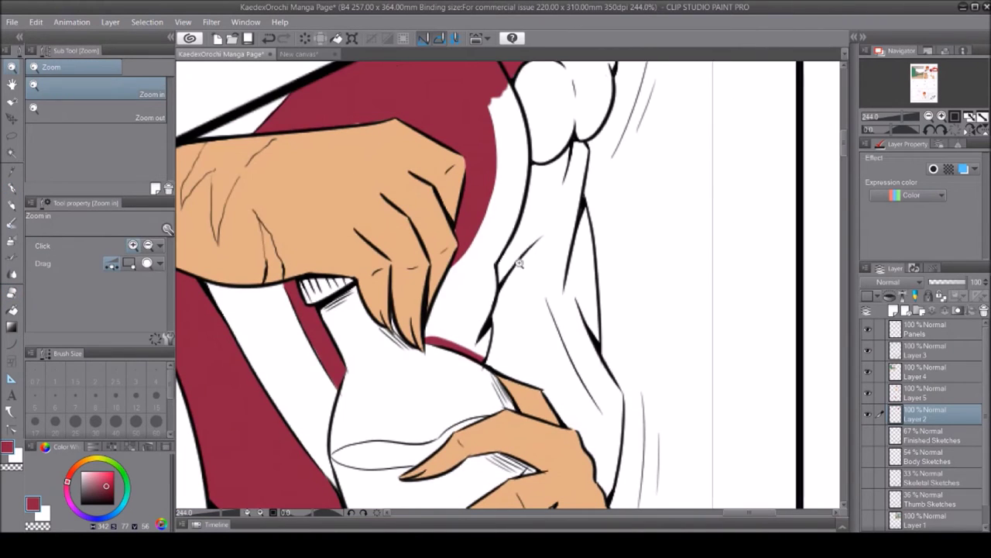
key("m")
left_click_drag(619, 356, 582, 500)
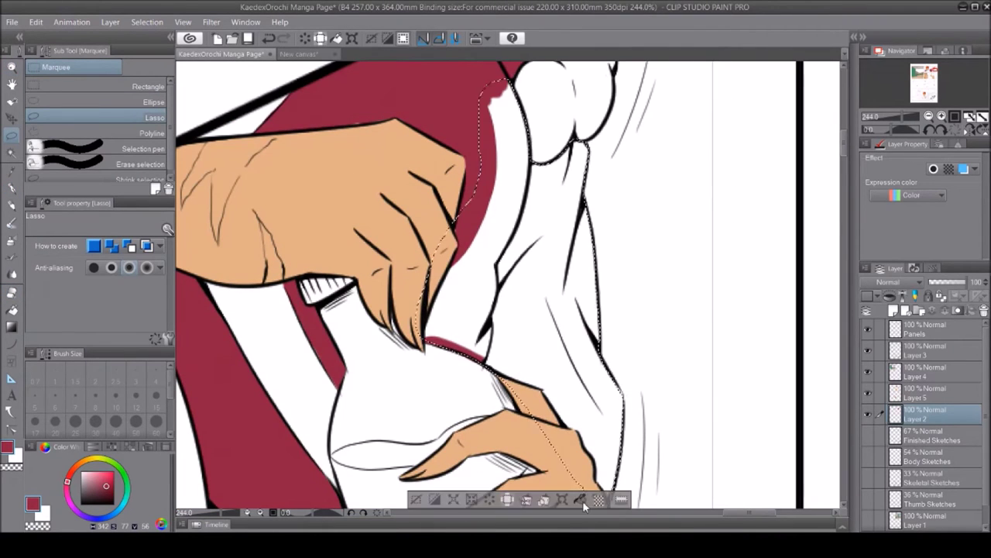
key("alt+BackSpace")
key("ctrl+d")
key("p")
scroll(374, 183, "down", 5)
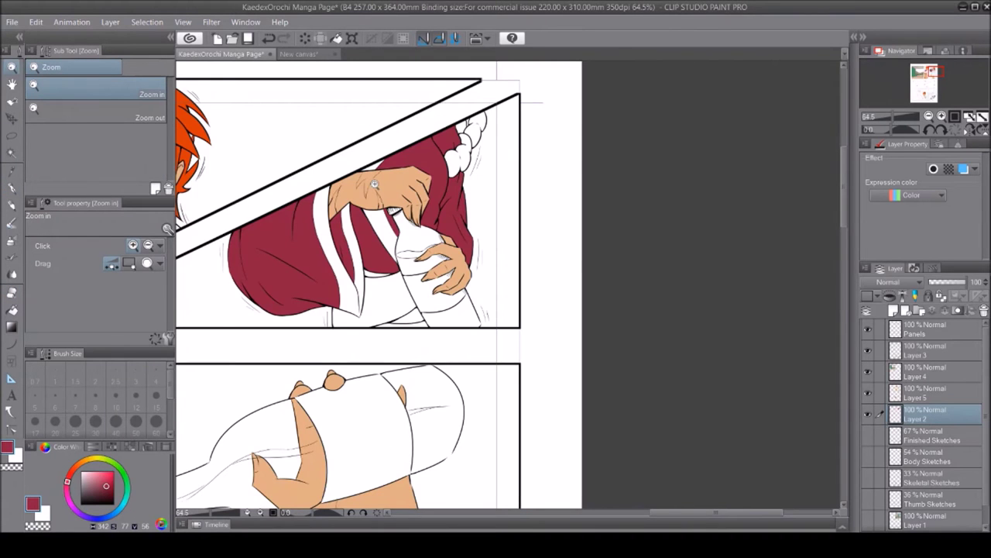
Fill the remaining robe section along the lower edge of the bottle-uncorking panel with crimson
scroll(381, 333, "up", 6)
key("m")
left_click_drag(703, 261, 704, 267)
key("alt+BackSpace")
key("ctrl+d")
scroll(420, 287, "down", 5)
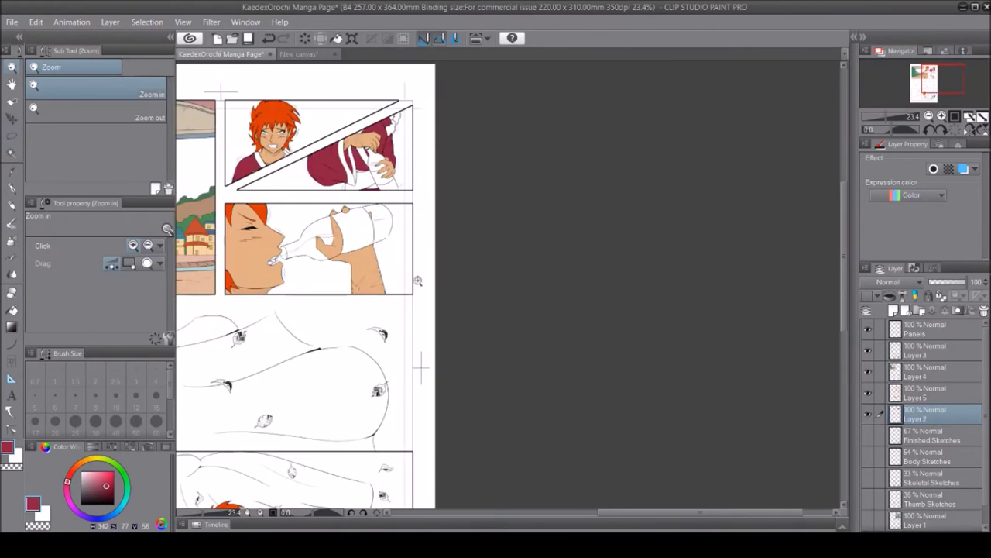
In the lower panel with the clawed hand, fill the robe chest just above the sash with crimson, leaving the front trim white
scroll(480, 262, "up", 4)
key("m")
left_click_drag(353, 476, 311, 322)
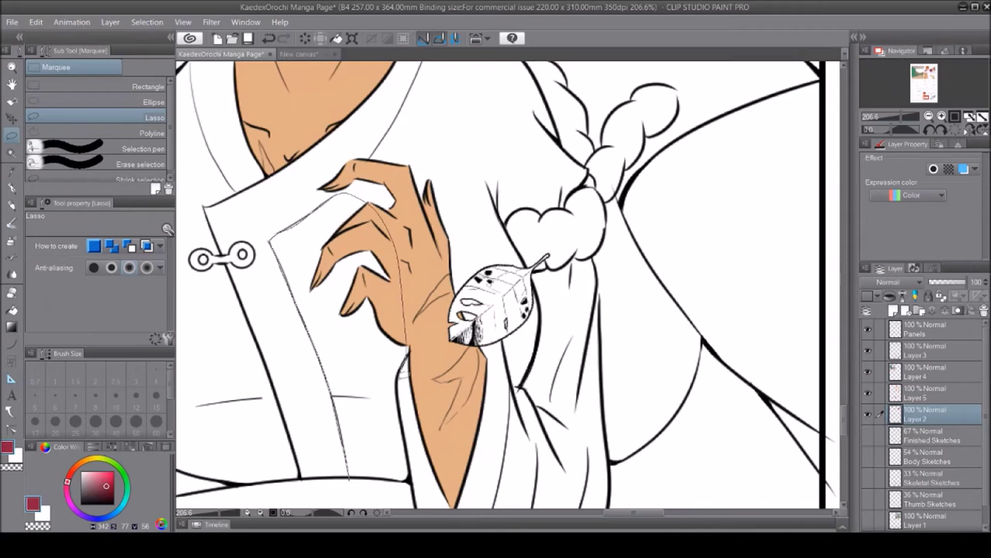
scroll(433, 433, "up", 5)
key("m")
mouse_move(288, 69)
left_mouse_down()
mouse_move(365, 399)
mouse_move(402, 410)
mouse_move(494, 351)
left_mouse_up()
key("alt+BackSpace")
key("ctrl+d")
scroll(495, 351, "down", 5)
key("m")
Fill the robe chest between and around the clawed fingers up to the collar trim with crimson
scroll(620, 232, "up", 5)
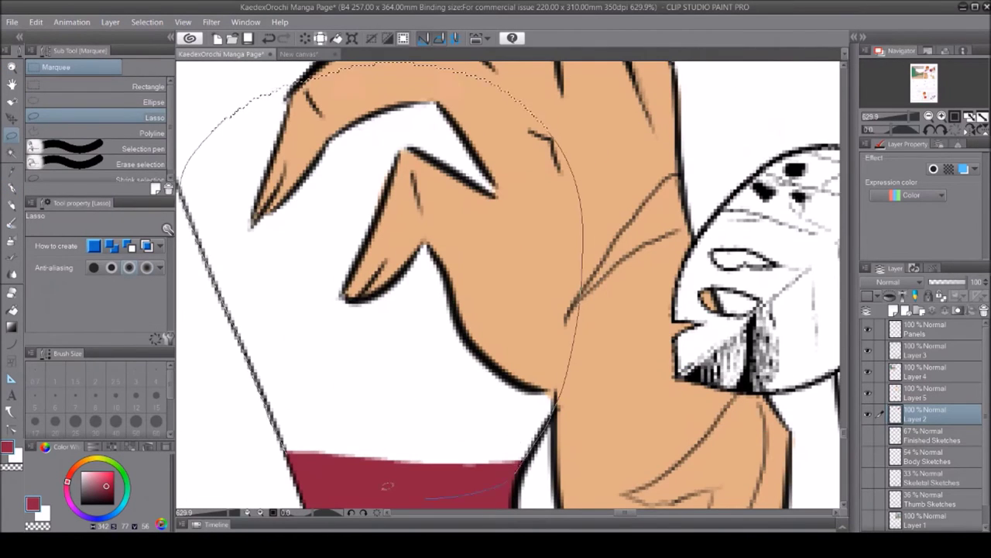
scroll(503, 287, "down", 5)
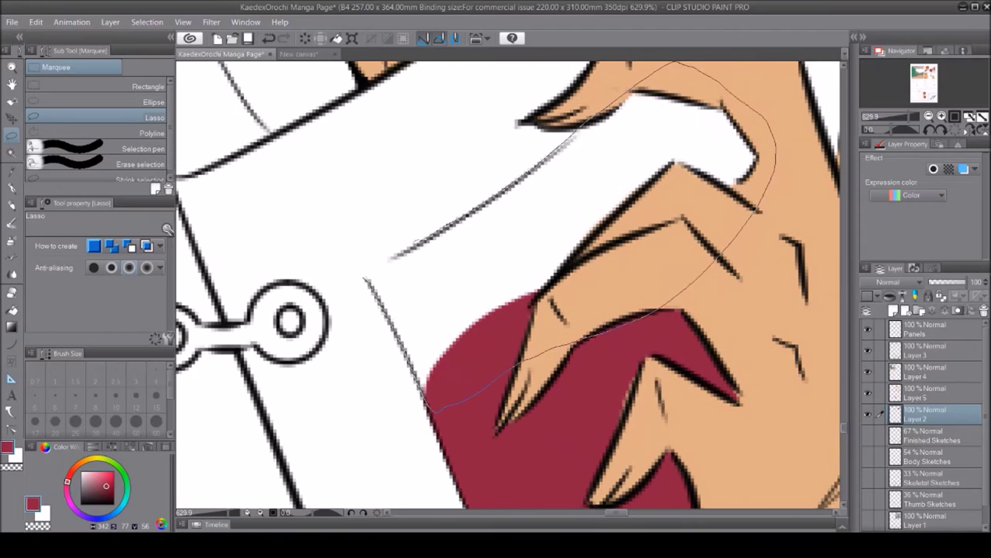
scroll(504, 287, "up", 5)
scroll(504, 286, "down", 5)
left_click(926, 393)
scroll(420, 233, "up", 5)
key("e")
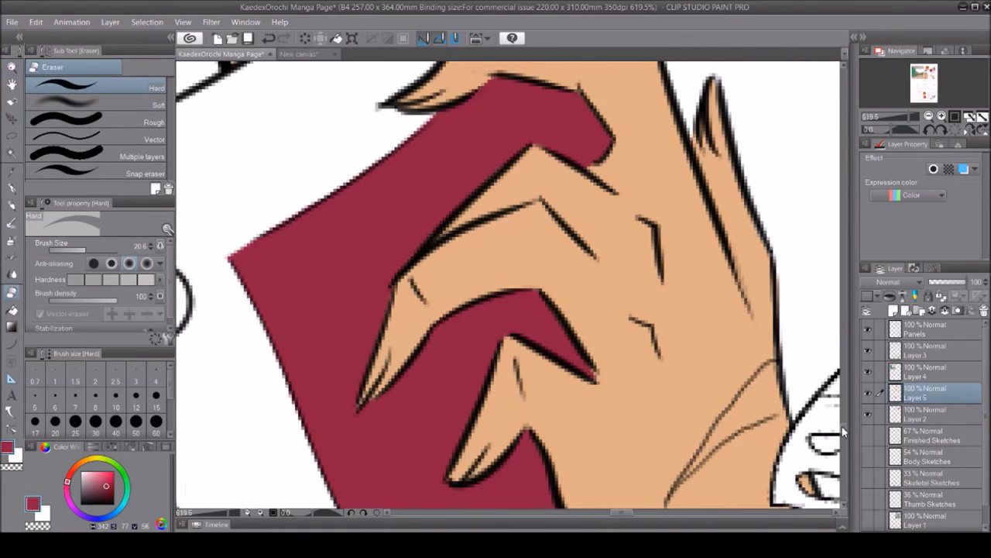
scroll(503, 286, "down", 5)
scroll(504, 286, "up", 5)
Paint the robe between the raised hand and the braided cord crimson on Layer 2
left_click(925, 415)
key("p")
scroll(543, 286, "down", 5)
scroll(604, 348, "up", 5)
left_click_drag(593, 349, 612, 399)
key("m")
scroll(604, 399, "down", 3)
mouse_move(464, 364)
left_mouse_down()
mouse_move(496, 371)
mouse_move(744, 232)
mouse_move(593, 287)
left_mouse_up()
scroll(486, 385, "up", 3)
scroll(593, 287, "down", 3)
scroll(547, 183, "up", 4)
left_click_drag(546, 184, 542, 190)
scroll(542, 286, "down", 4)
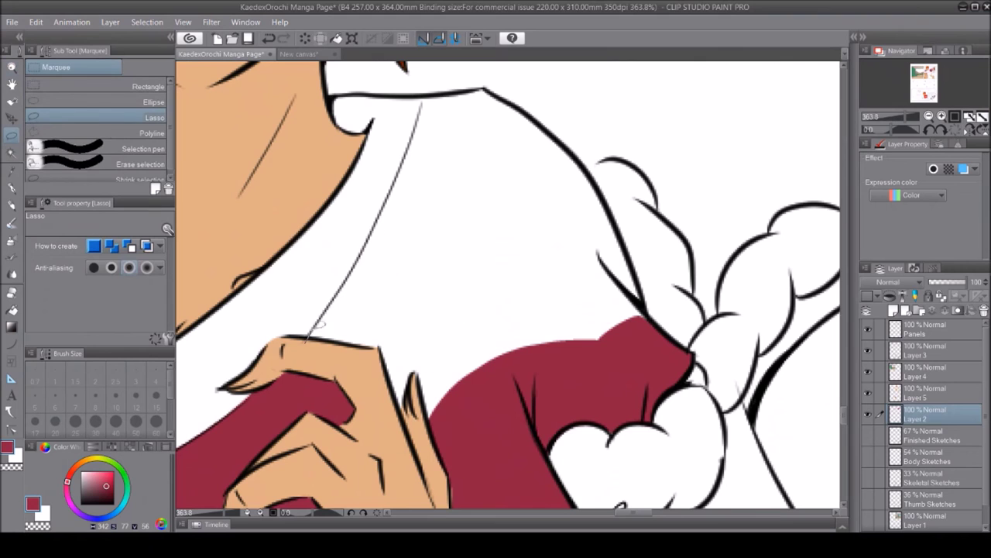
Fill the robe shoulder above the raised hand with crimson, following the collar trim
left_click_drag(391, 432, 387, 433)
key("p")
scroll(508, 285, "up", 3)
scroll(463, 449, "down", 6)
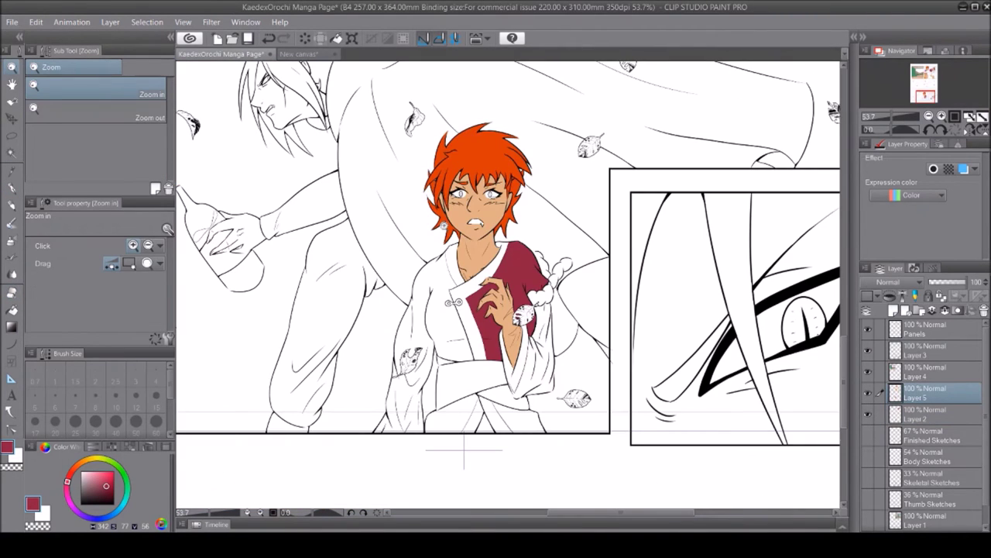
Paint the upper part of the raised arm's sleeve crimson on Layer 5, leaving the leaf and cuff trim white
scroll(469, 380, "up", 10)
key("m")
key("alt+Delete")
key("ctrl+d")
scroll(507, 285, "right", 5)
scroll(705, 68, "down", 4)
mouse_move(460, 181)
left_mouse_down()
mouse_move(426, 403)
mouse_move(460, 181)
left_mouse_up()
key("alt+Delete")
key("ctrl+d")
key("b")
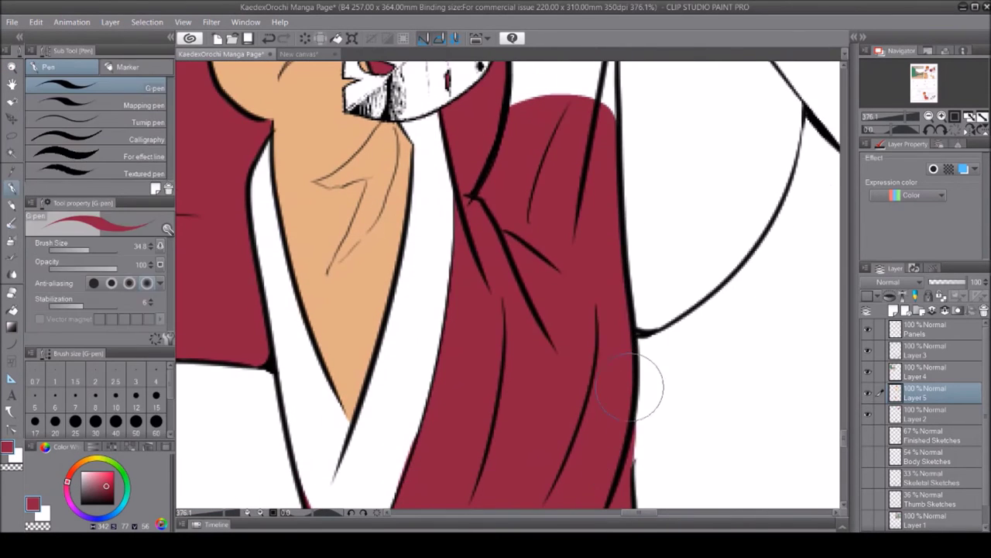
Fill the lower end of the raised arm's sleeve with crimson and clean up its edges
scroll(642, 465, "down", 5)
key("m")
left_click_drag(578, 302, 542, 314)
key("alt+Delete")
key("ctrl+d")
key("b")
key("e")
scroll(600, 285, "down", 6)
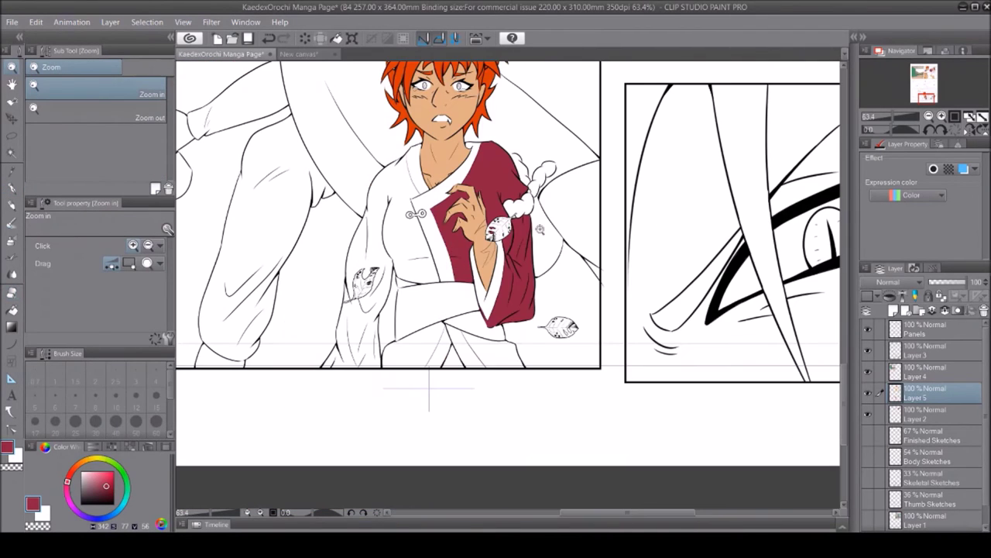
Paint the other side of the robe's chest crimson around the white clasp, keeping the front trim white
scroll(406, 219, "up", 5)
key("p")
key("m")
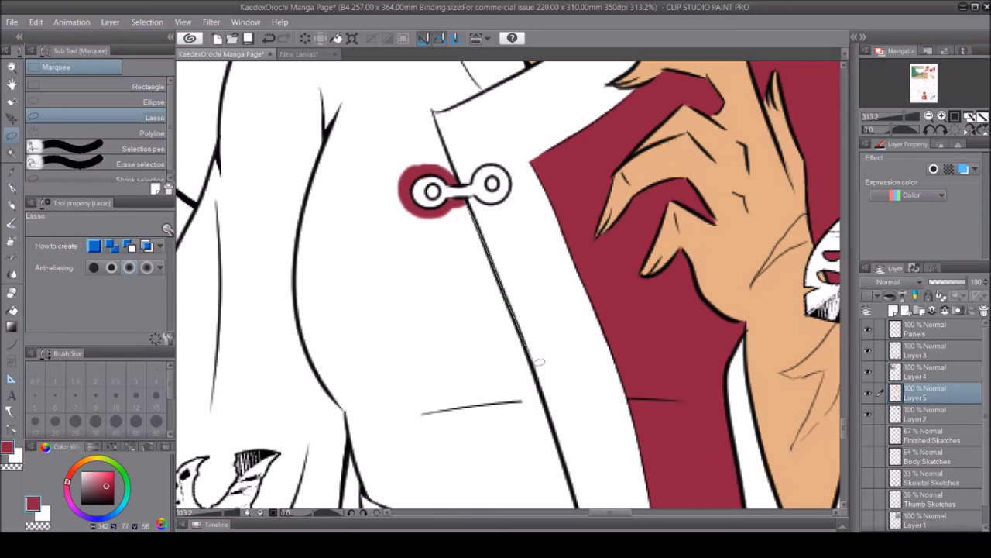
left_click_drag(354, 112, 465, 309)
key("p")
scroll(586, 318, "down", 3)
Fill the chest down to the sash and the shoulder beside the collar with crimson
key("m")
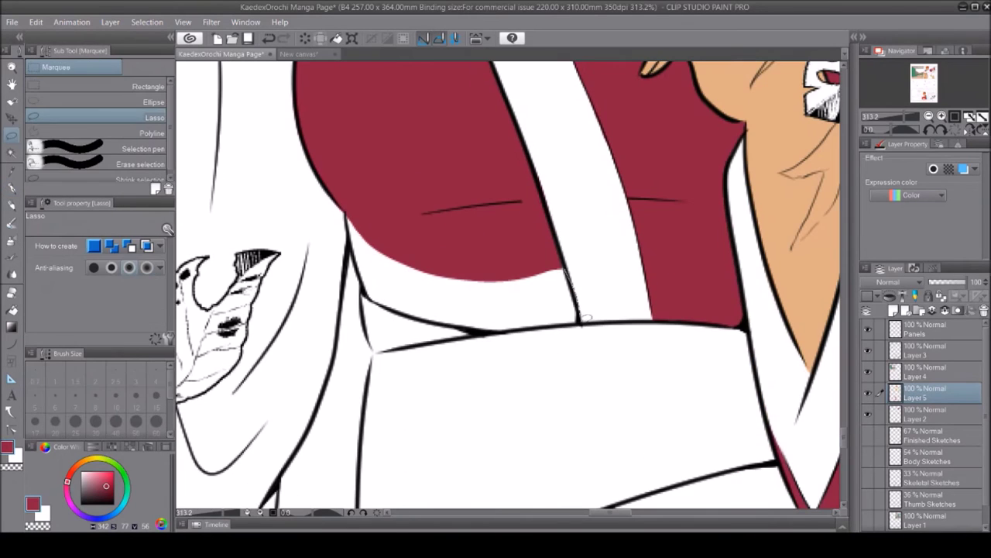
left_click_drag(355, 242, 256, 85)
scroll(509, 285, "up", 5)
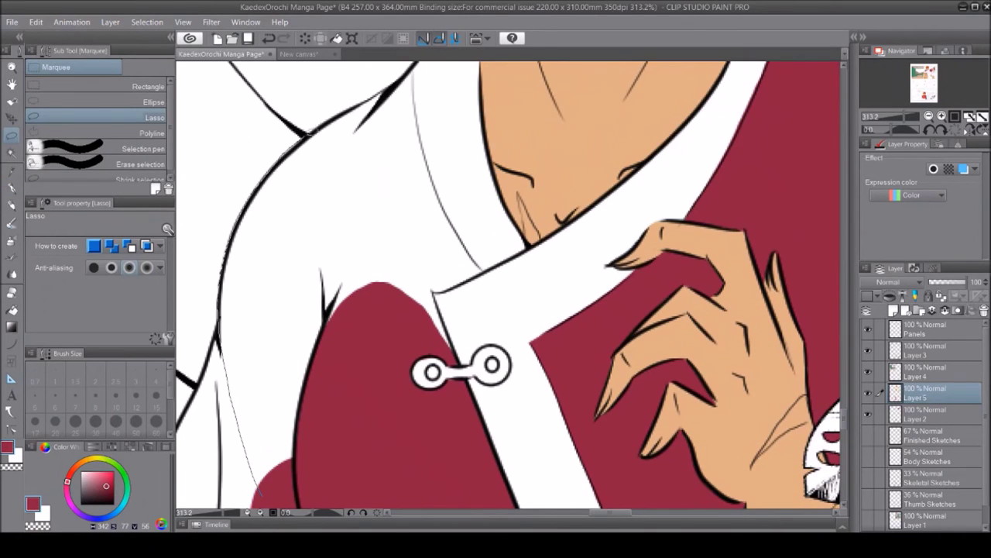
left_click_drag(485, 267, 443, 288)
key("p")
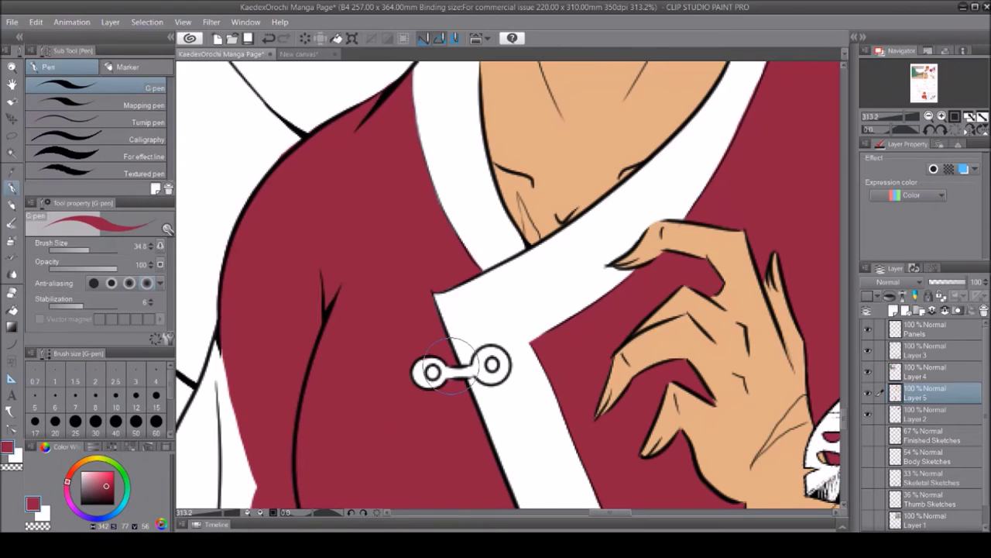
Fill the hanging sleeve from the lower panel border up to the shoulder with crimson, leaving the leaf white
scroll(462, 371, "down", 5)
scroll(380, 374, "up", 4)
key("m")
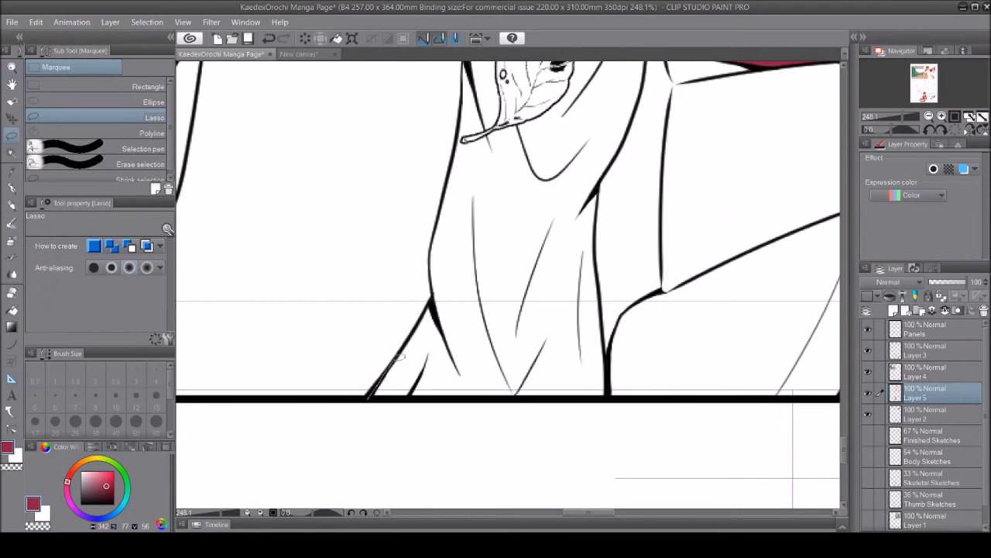
mouse_move(600, 232)
left_mouse_down()
mouse_move(393, 415)
mouse_move(505, 408)
left_mouse_up()
key("e")
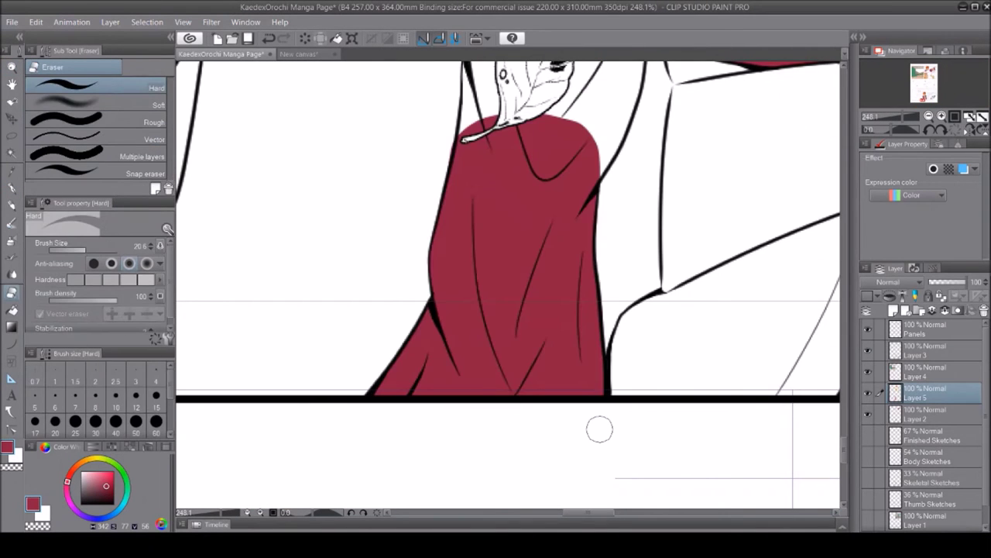
scroll(599, 430, "up", 5)
key("m")
left_click_drag(651, 337, 481, 155)
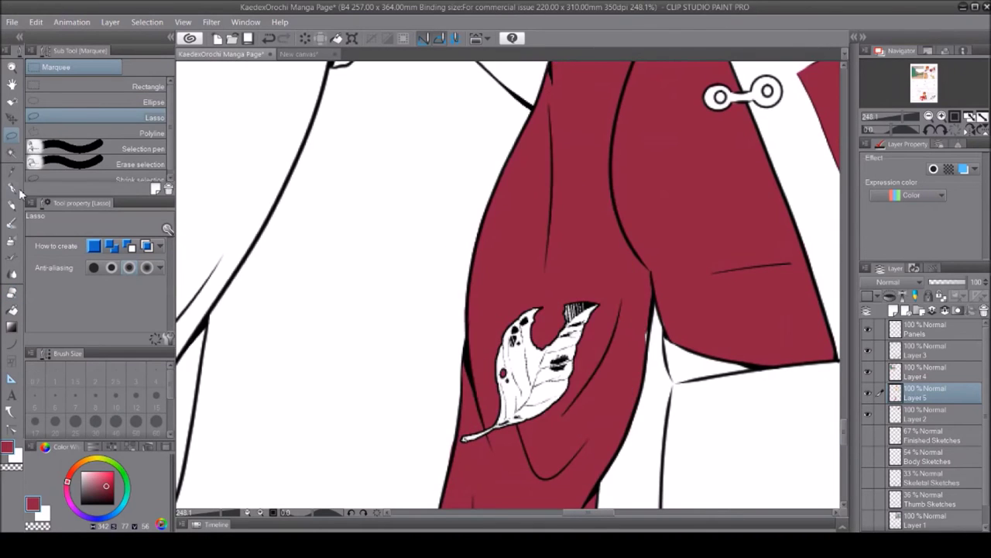
Fill the robe skirt beside the hanging sleeve with crimson up to its trim, erasing any spill below the panel border
scroll(542, 127, "down", 6)
scroll(542, 125, "up", 6)
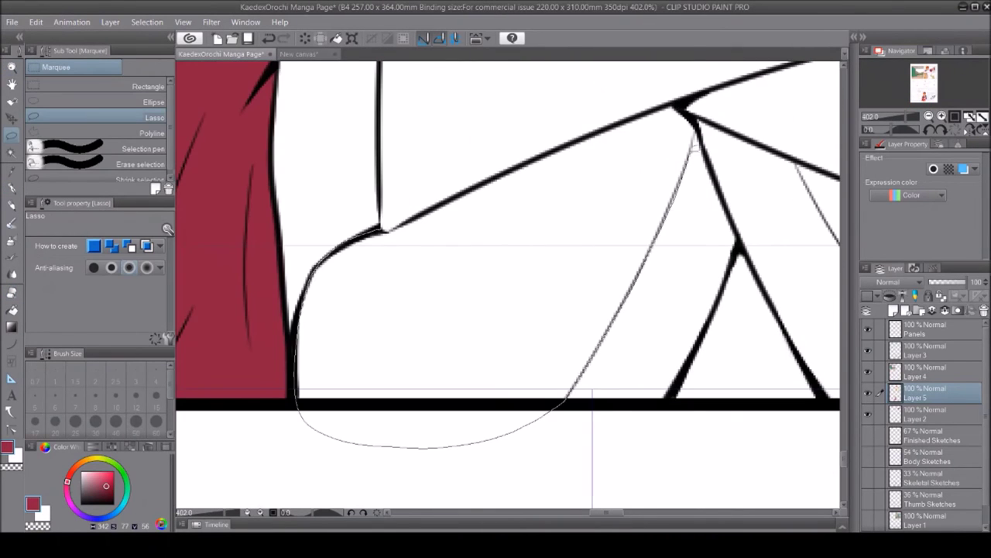
left_click_drag(683, 189, 692, 132)
key("ctrl+d")
key("e")
left_click_drag(325, 418, 479, 418)
Fill the skirt section on the other side of the robe's opening with crimson, keeping its trim white
scroll(481, 434, "right", 5)
key("m")
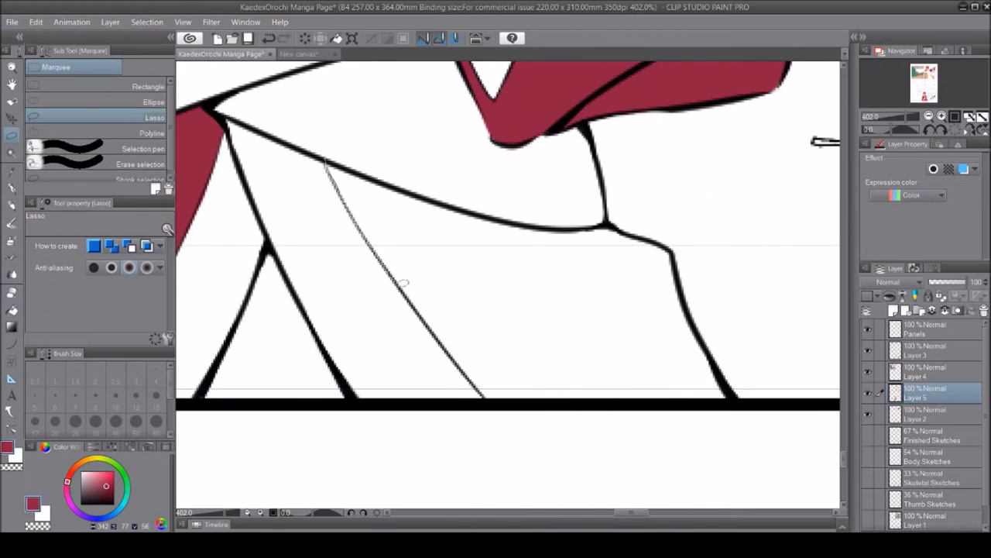
left_click_drag(672, 245, 326, 161)
key("ctrl+d")
key("e")
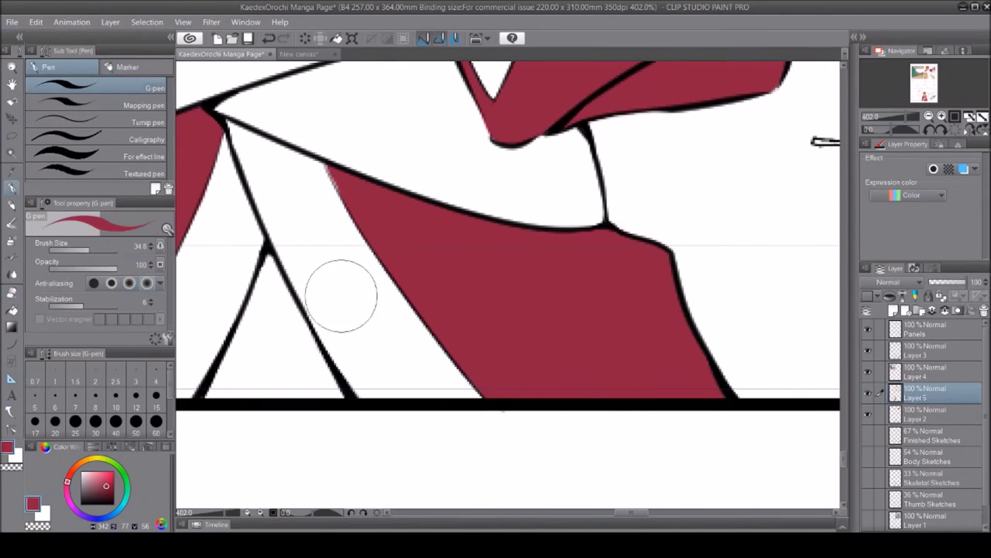
Move Layer 5 beneath Layer 2 and paint the seated character's robe trims pink in the first panel
key("/")
key("ctrl+0")
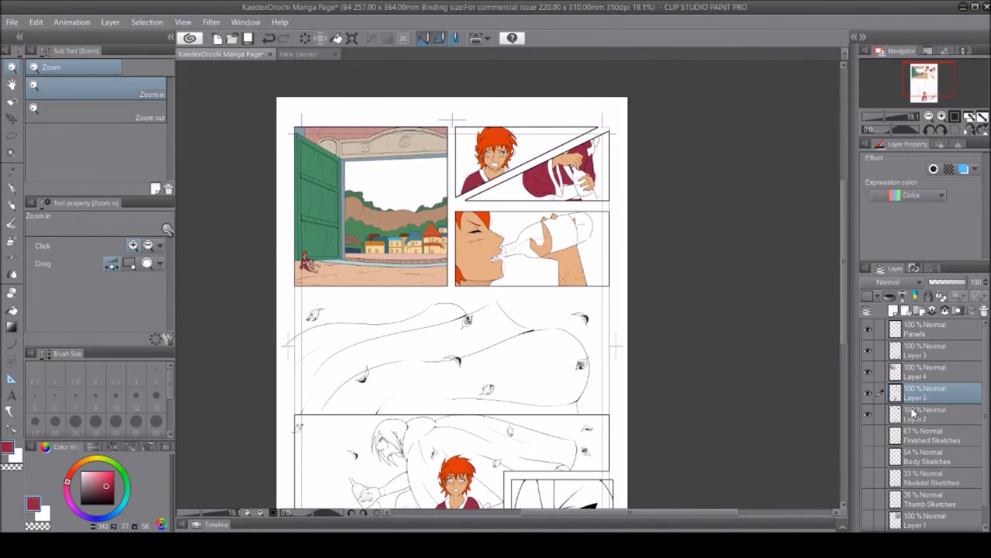
left_click_drag(901, 419, 901, 425)
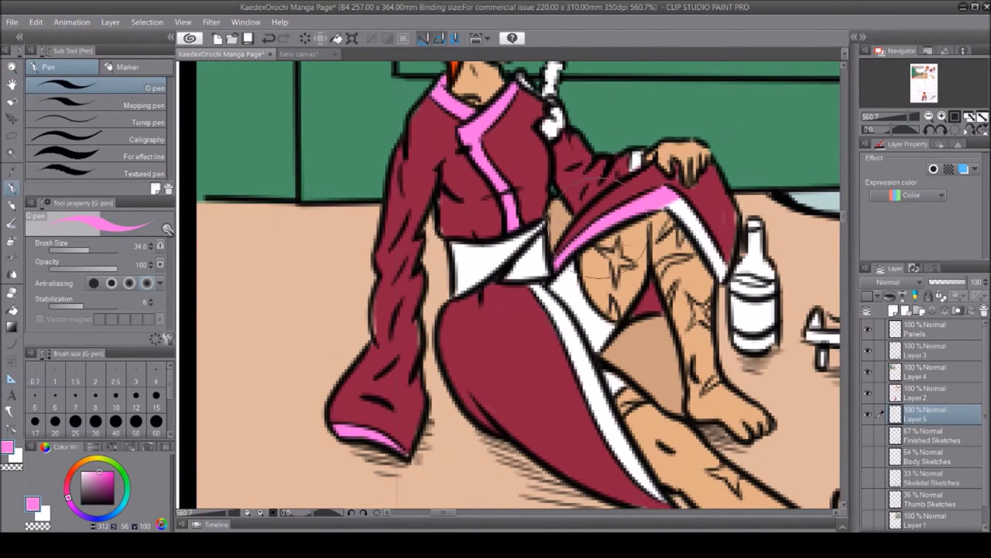
left_click_drag(443, 234, 511, 237)
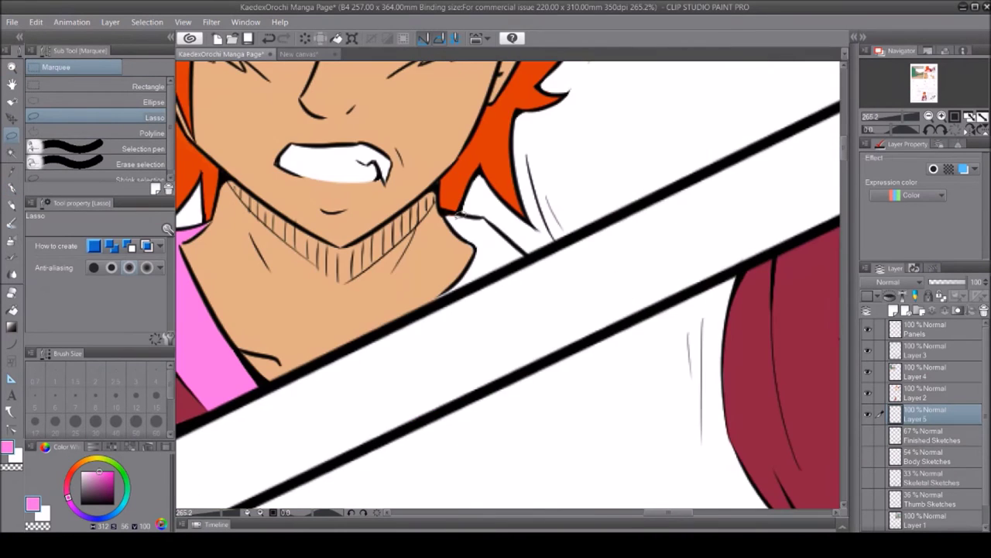
Fill the collar beside the neck and the pointed sleeve trim above the sash with pink in the two diagonal panels
left_click_drag(438, 210, 519, 304)
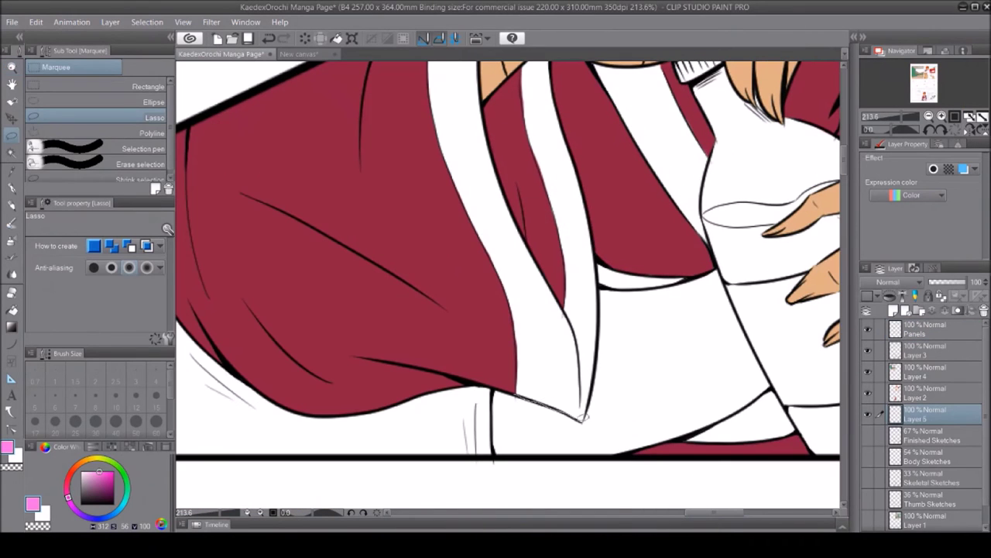
left_click_drag(511, 391, 585, 418)
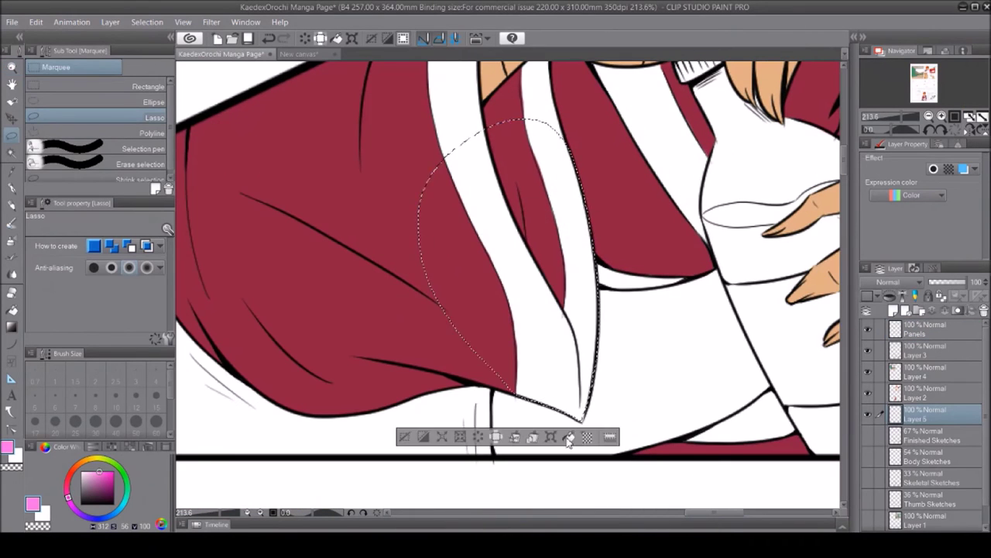
left_click(570, 439)
key("ctrl+d")
Color the robe's collar and front trim pink down to the sash in the lower panel, painting around the clasp
scroll(627, 370, "up", 3)
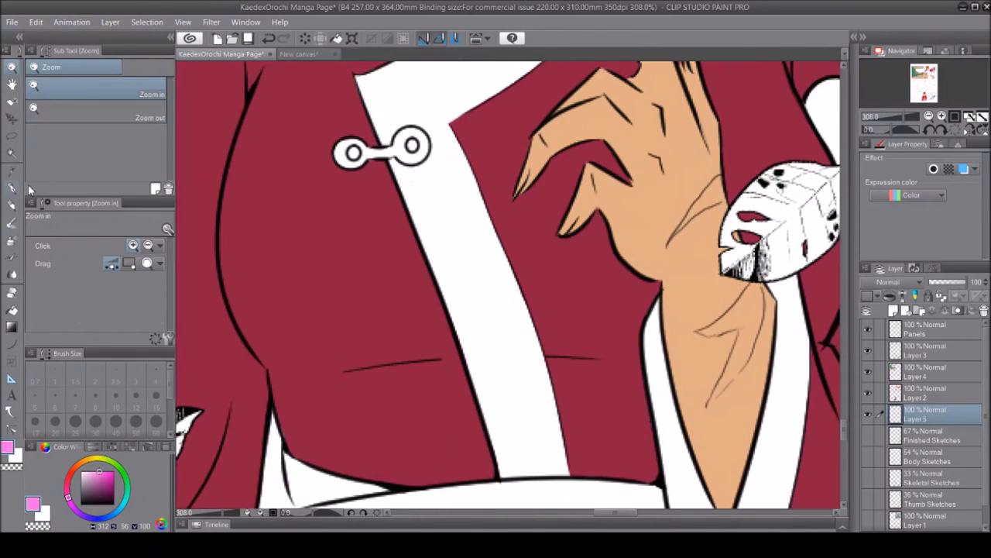
key("p")
mouse_move(417, 163)
left_mouse_down()
mouse_move(430, 132)
mouse_move(399, 138)
left_mouse_up()
key("m")
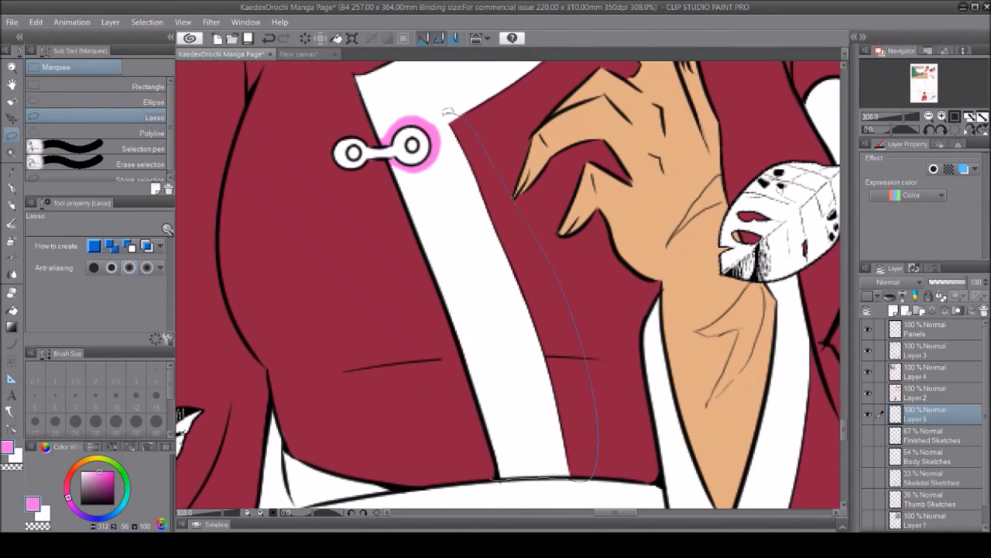
left_click_drag(448, 113, 448, 114)
scroll(511, 287, "up", 6)
left_click_drag(705, 100, 586, 99)
Fill the raised arm's sleeve trim with pink on both sides of the wrist, erasing any spill
left_click_drag(379, 443, 433, 422)
scroll(438, 404, "down", 5)
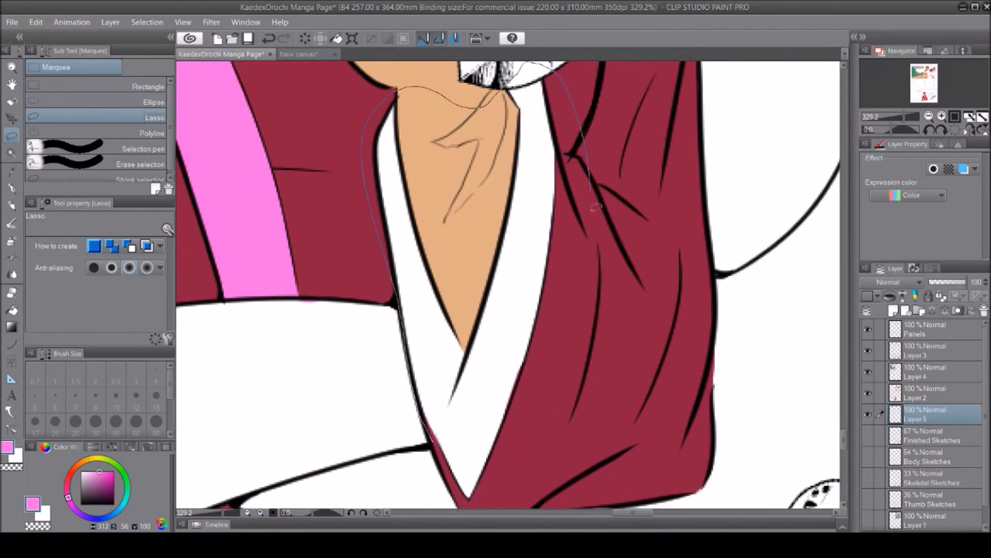
left_click(410, 411)
scroll(410, 412, "up", 3)
key("e")
scroll(348, 258, "up", 3)
key("m")
scroll(348, 258, "down", 5)
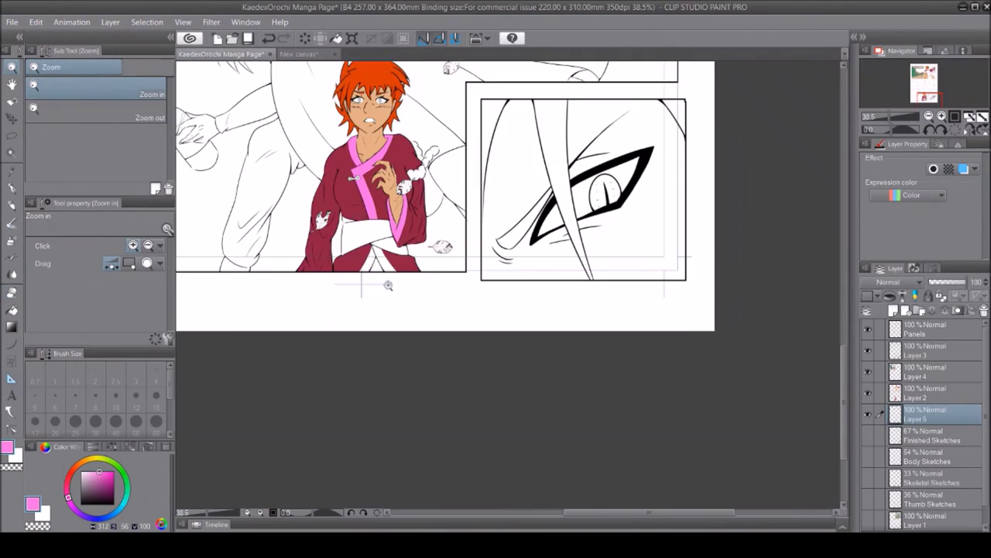
Fill the two skirt trims beneath the sash with pink in the lower panel
scroll(354, 284, "up", 4)
left_click_drag(481, 240, 283, 356)
key("alt+BackSpace")
scroll(496, 279, "down", 6)
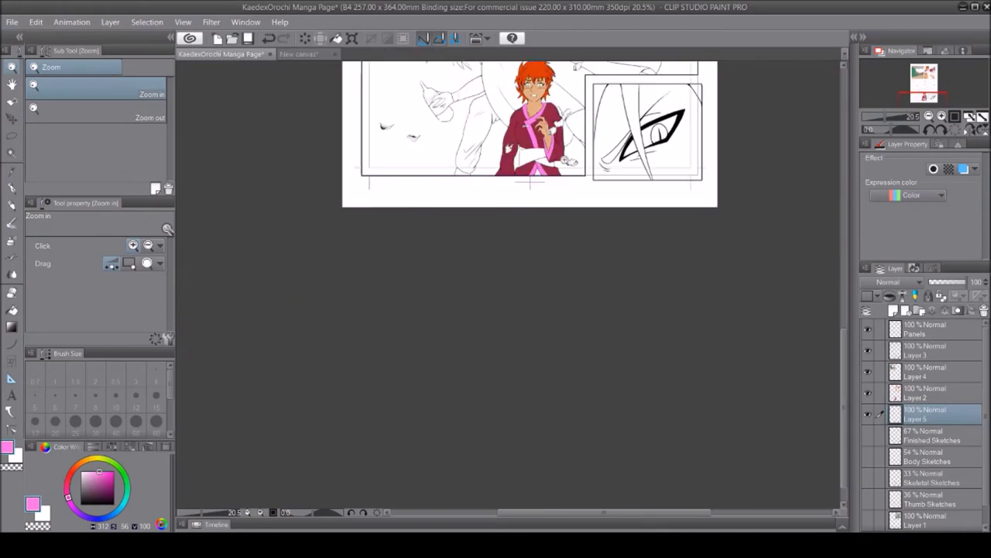
Fill the opening between the skirt trims in the lower panel with dark grey on Layer 2
scroll(496, 279, "up", 3)
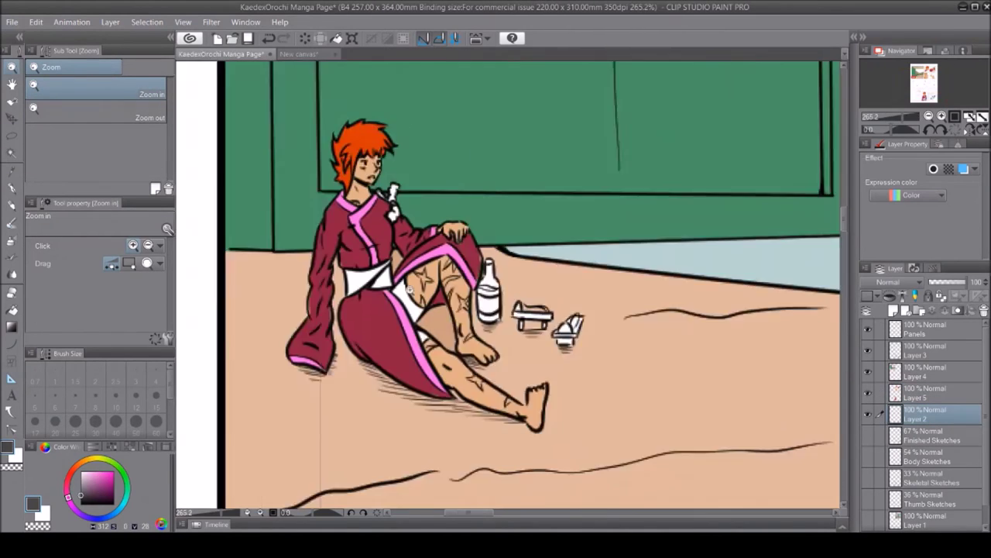
scroll(399, 275, "up", 3)
key("p")
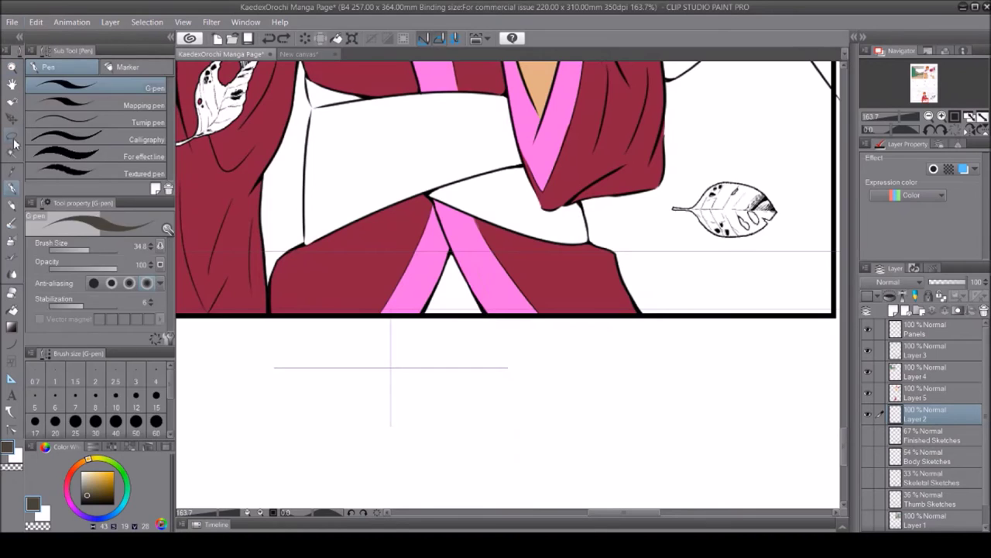
key("m")
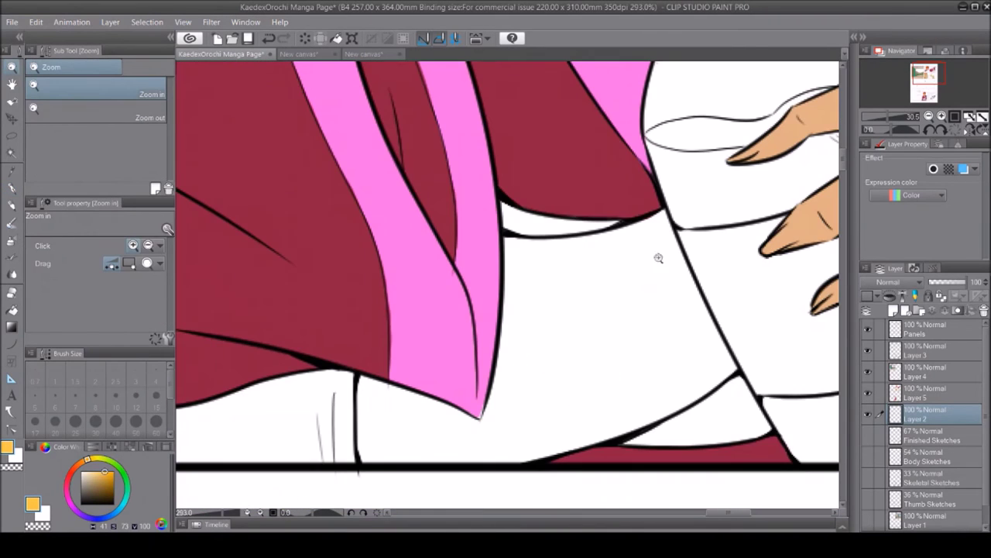
Fill the sash in the lower diagonal panel with golden yellow, cleaning the edge along the panel border
key("m")
left_click_drag(820, 425, 376, 479)
key("e")
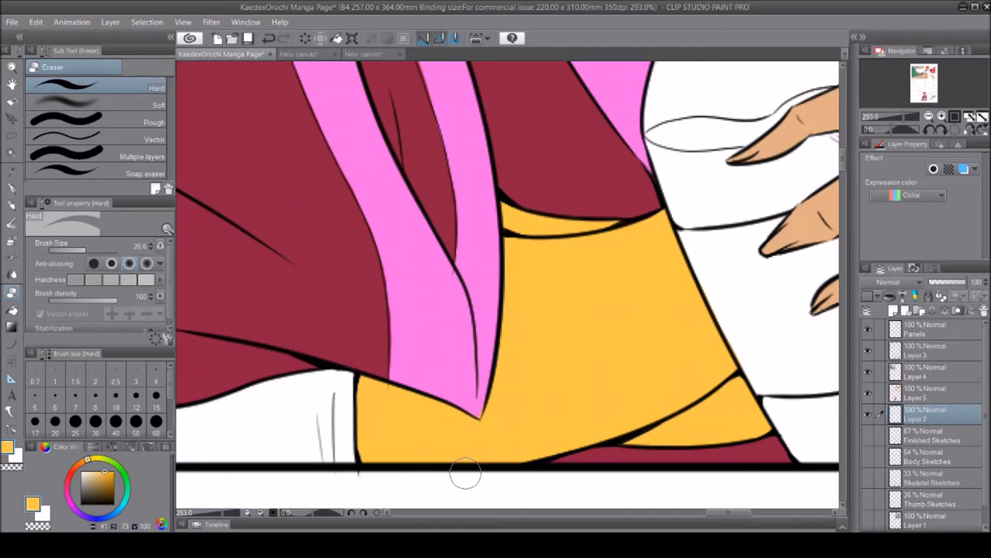
Color the robe clasp golden yellow with dark grey centers and fill the lower-panel sash with the same yellow
key("p")
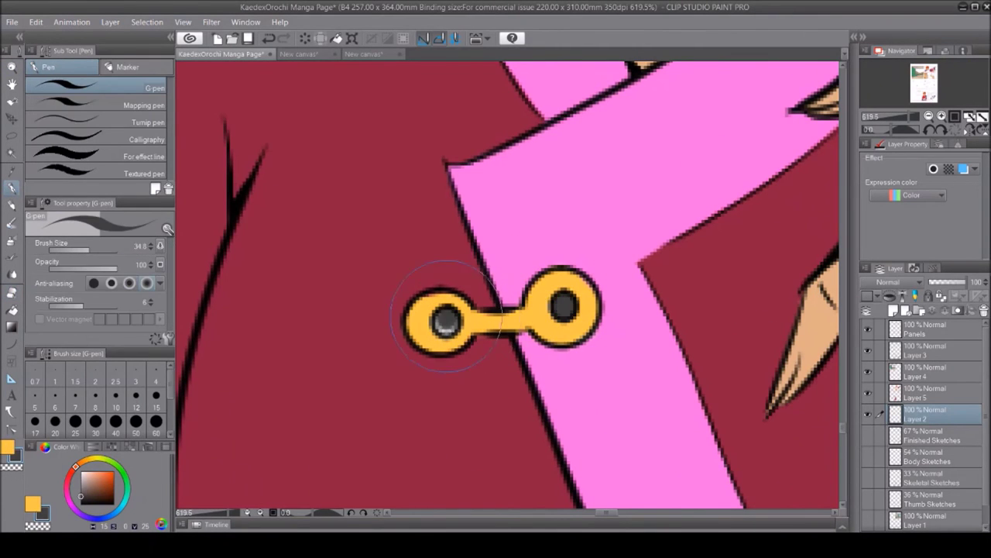
key("m")
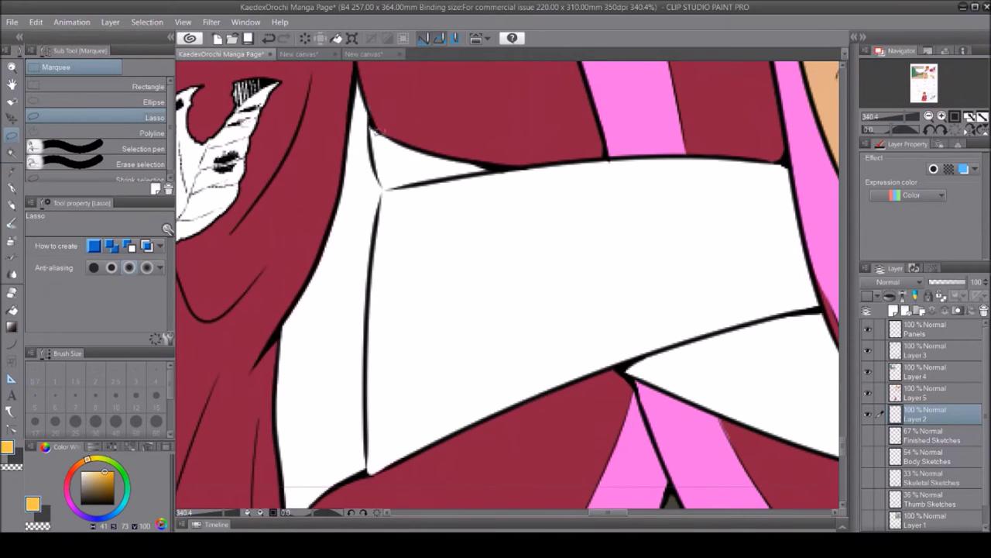
left_click_drag(586, 425, 809, 260)
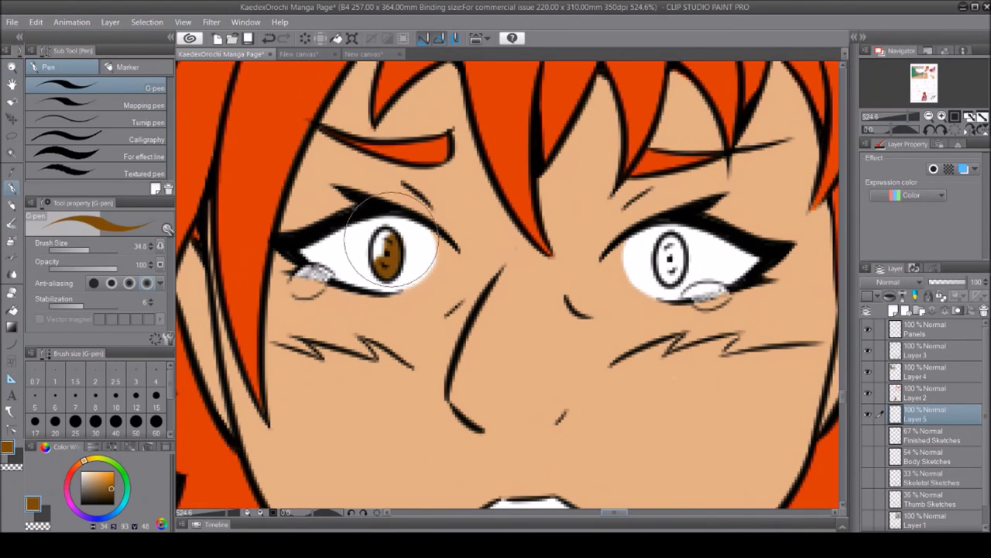
Paint both irises of the orange-haired character brown on Layer 5 and save the page
left_click(13, 188)
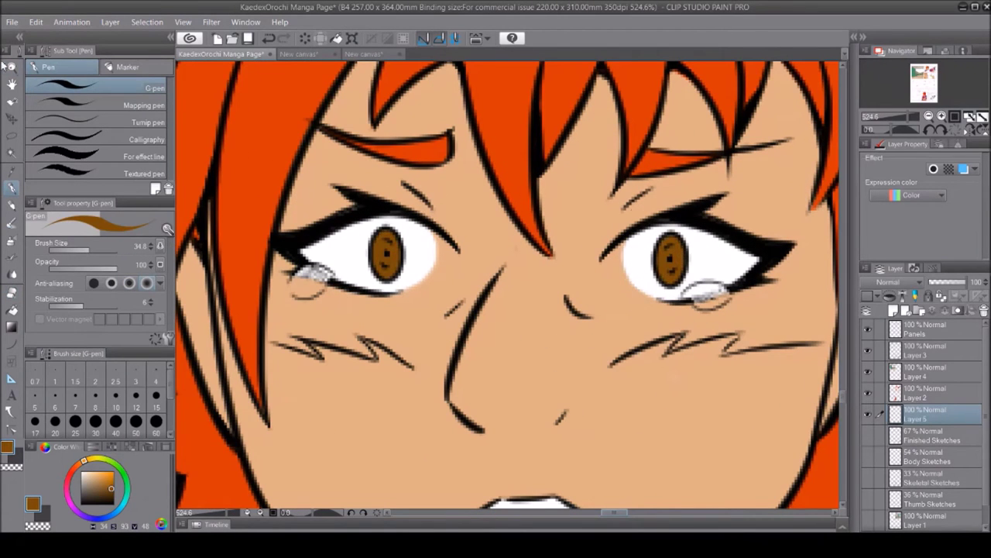
left_click(12, 68)
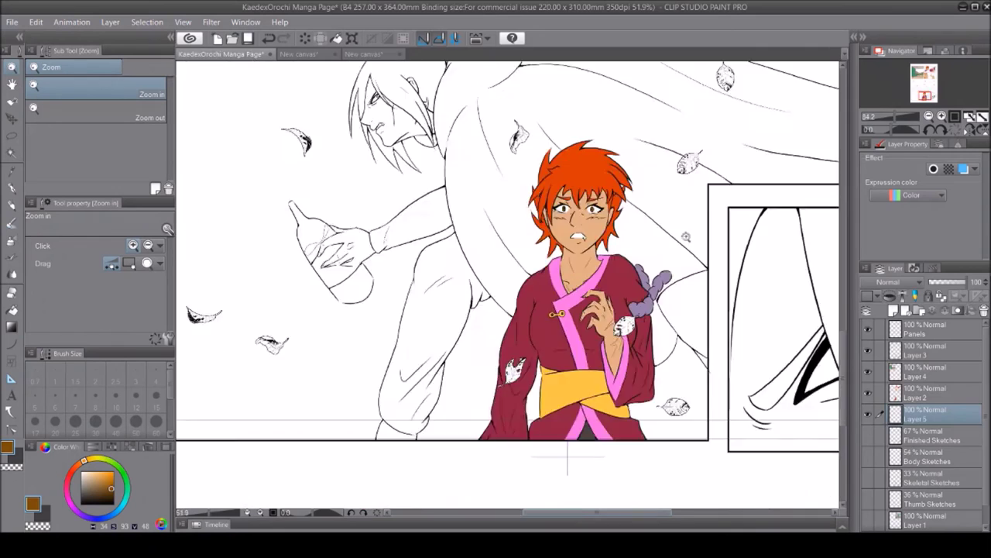
scroll(507, 286, "up", 10)
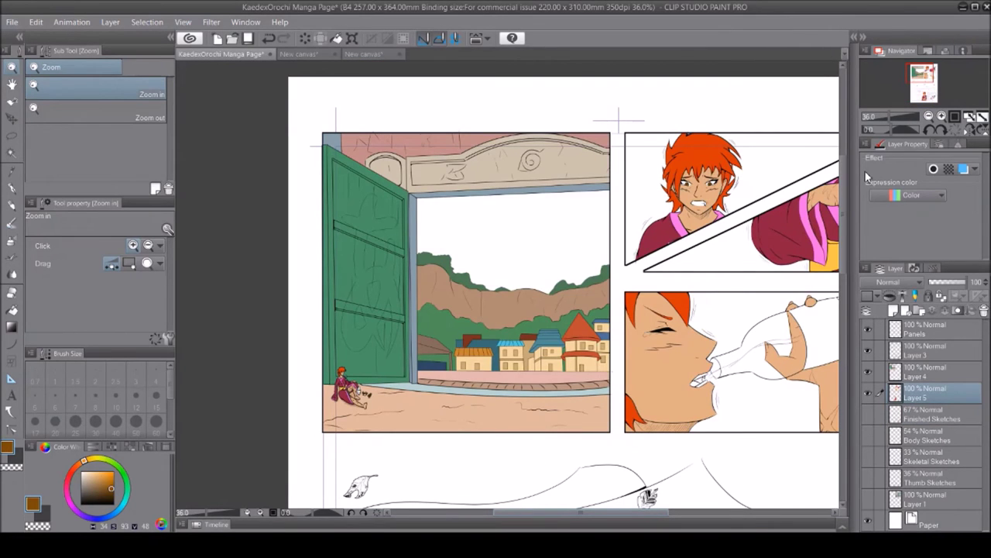
key("ctrl+s")
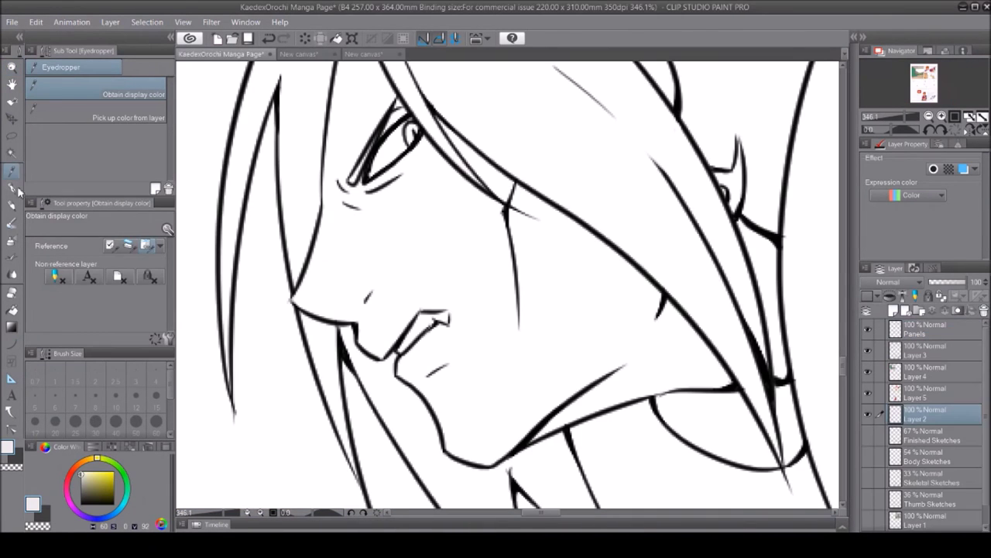
Darken the paper to grey and paint the long-haired character's forehead and eye area off-white on Layer 2
left_click(13, 188)
left_click_drag(341, 256, 325, 177)
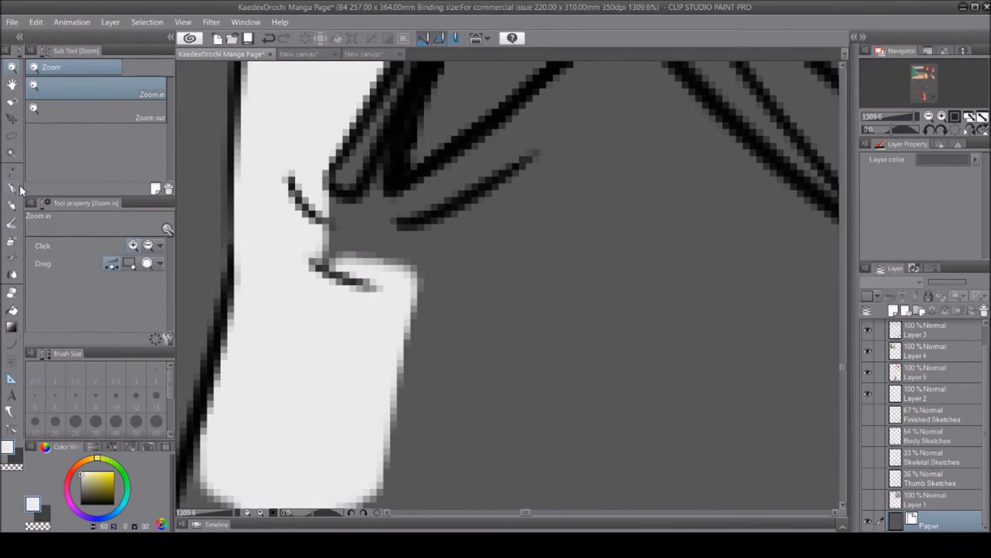
left_click(13, 189)
mouse_move(364, 201)
left_mouse_down()
mouse_move(332, 188)
mouse_move(571, 222)
mouse_move(542, 256)
left_mouse_up()
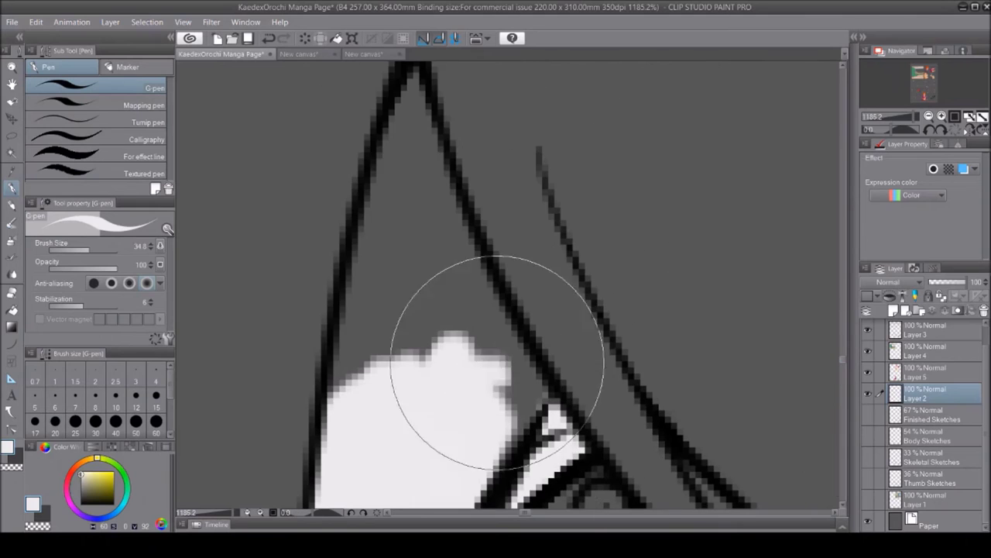
mouse_move(496, 362)
left_mouse_down()
mouse_move(394, 332)
mouse_move(442, 233)
left_mouse_up()
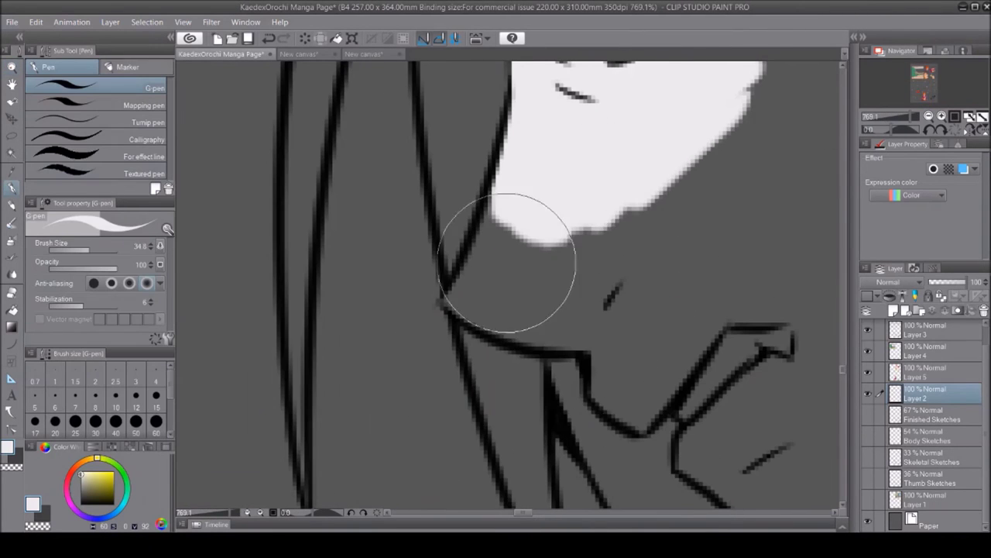
Extend the off-white skin over the nose, the upper lip and the cheek beneath the eye
mouse_move(509, 255)
left_mouse_down()
mouse_move(471, 303)
mouse_move(524, 287)
mouse_move(646, 414)
mouse_move(719, 188)
left_mouse_up()
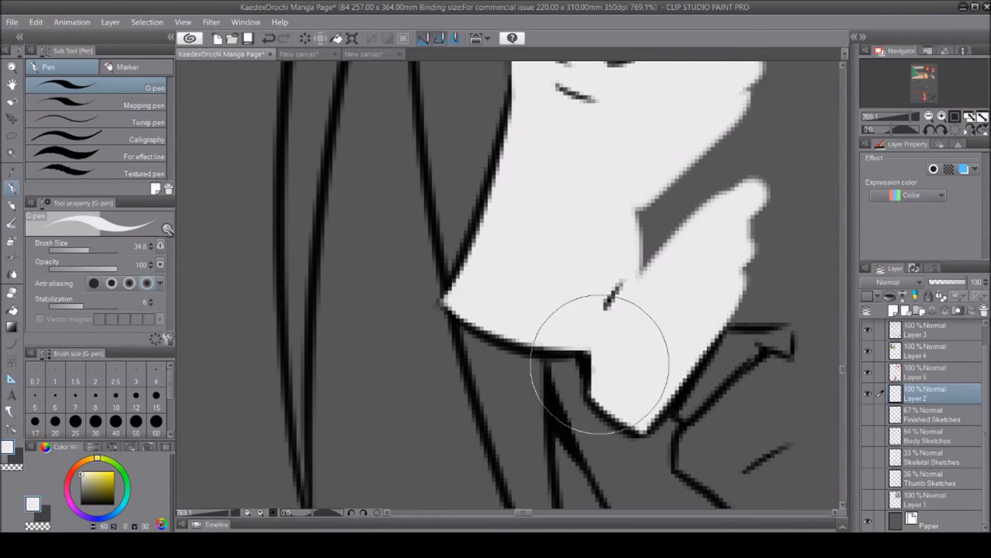
left_click_drag(719, 189, 744, 101)
left_click_drag(429, 246, 478, 188)
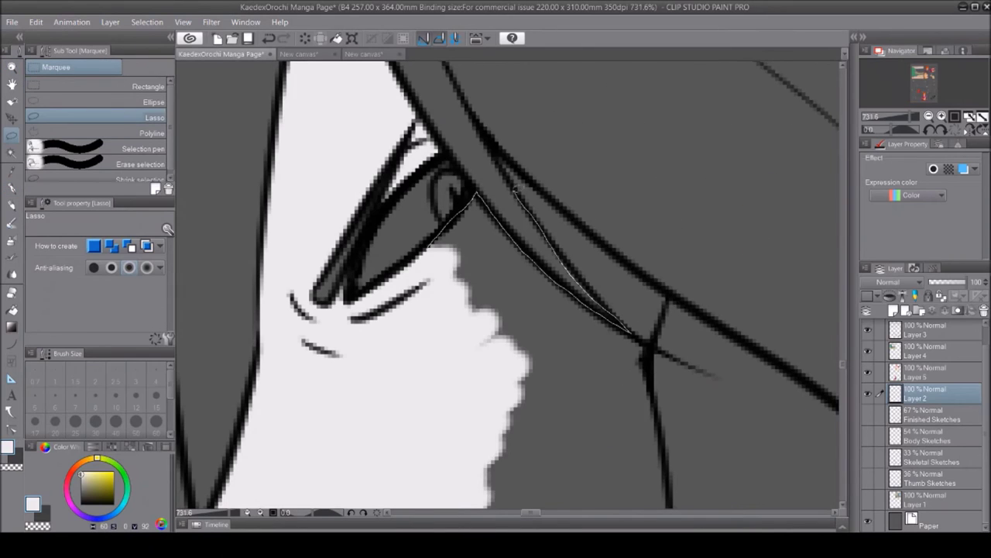
left_click_drag(636, 335, 361, 333)
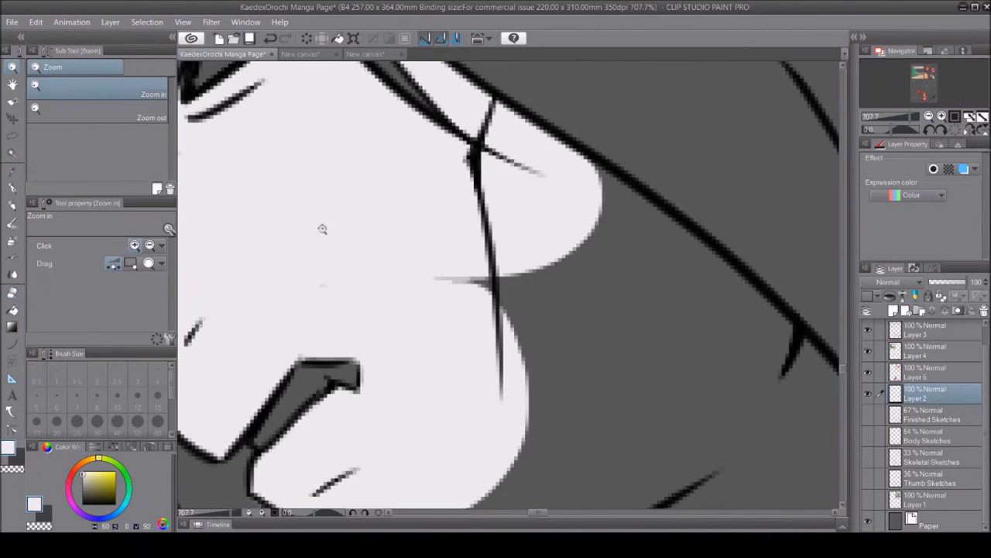
Fill the cheek up to the hair line and the chin down to the jaw line with off-white
key("p")
left_click_drag(612, 232, 687, 297)
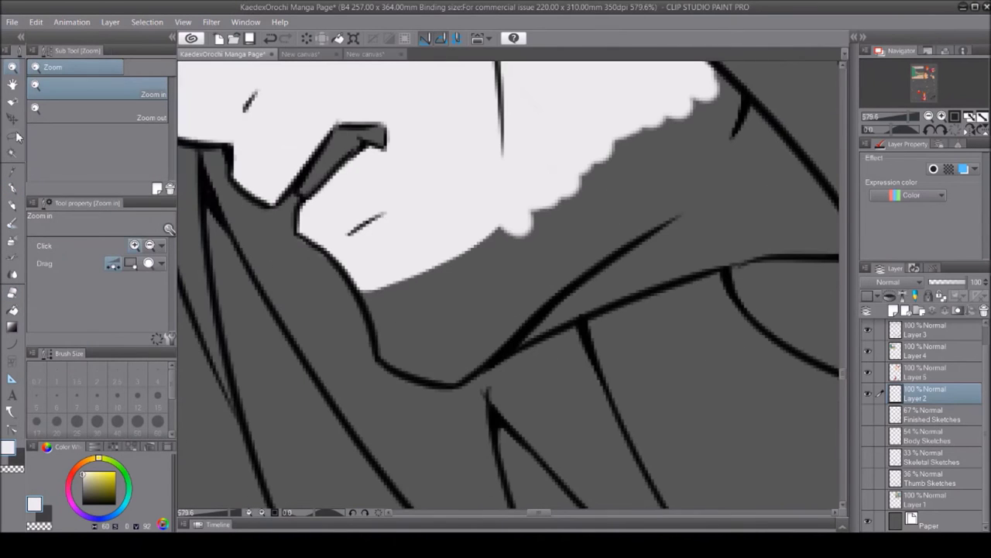
key("m")
left_click_drag(353, 288, 532, 332)
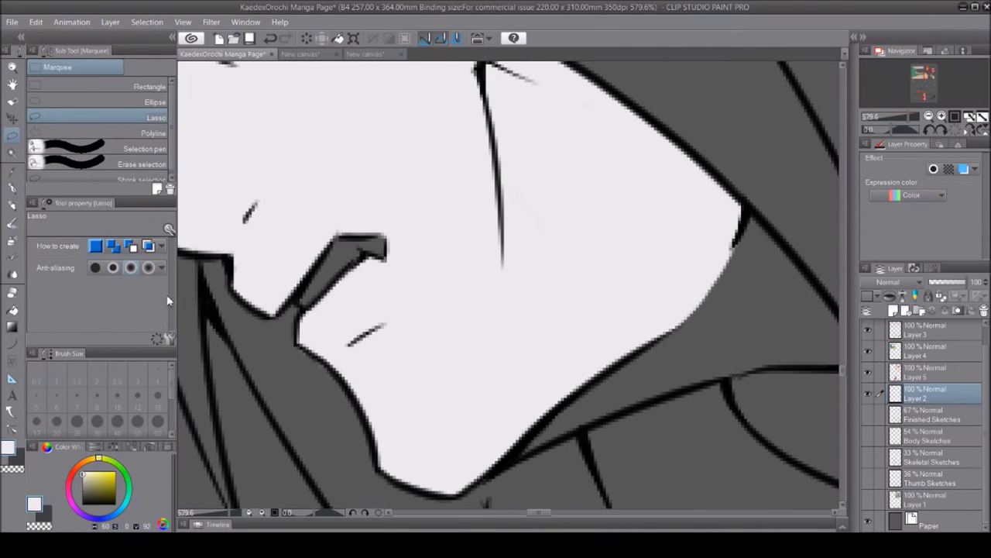
Paint the back of the jaw, the neck behind the hair strands and the ear off-white
key("p")
left_click_drag(666, 350, 580, 405)
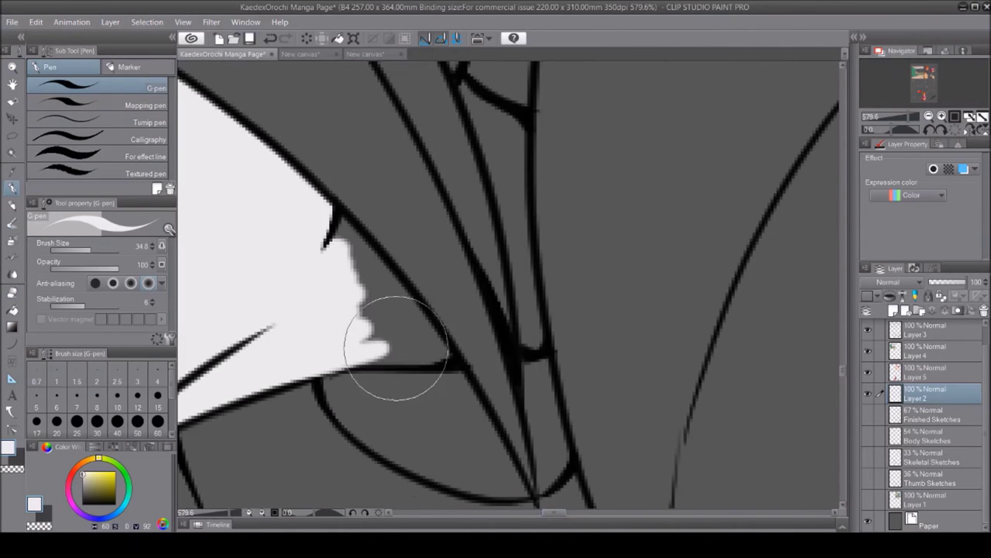
left_click_drag(396, 349, 349, 321)
left_click_drag(480, 108, 524, 283)
key("/")
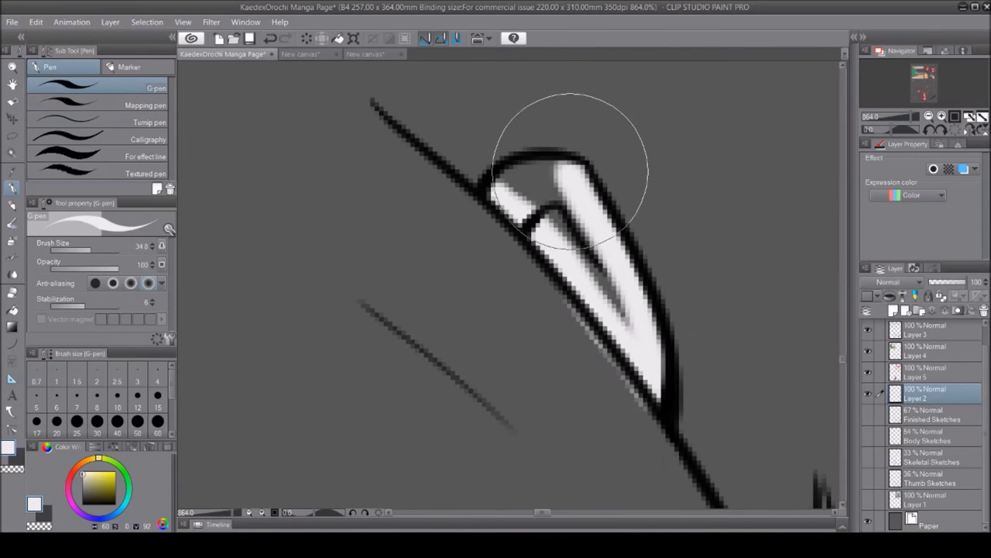
left_click_drag(576, 155, 596, 295)
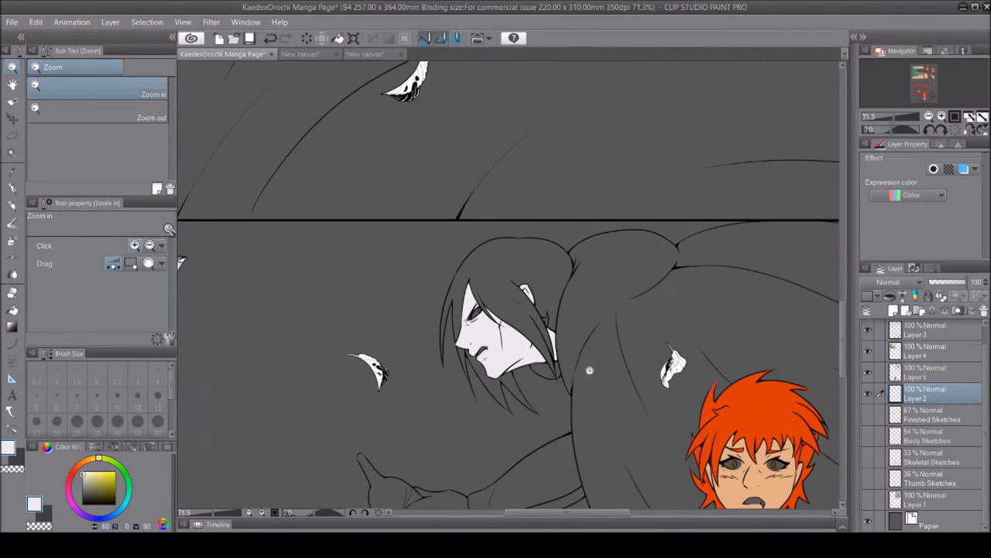
Fill the long-haired character's hand with off-white from the fingers across the back of the hand to the wrist
key("m")
left_click_drag(349, 237, 351, 239)
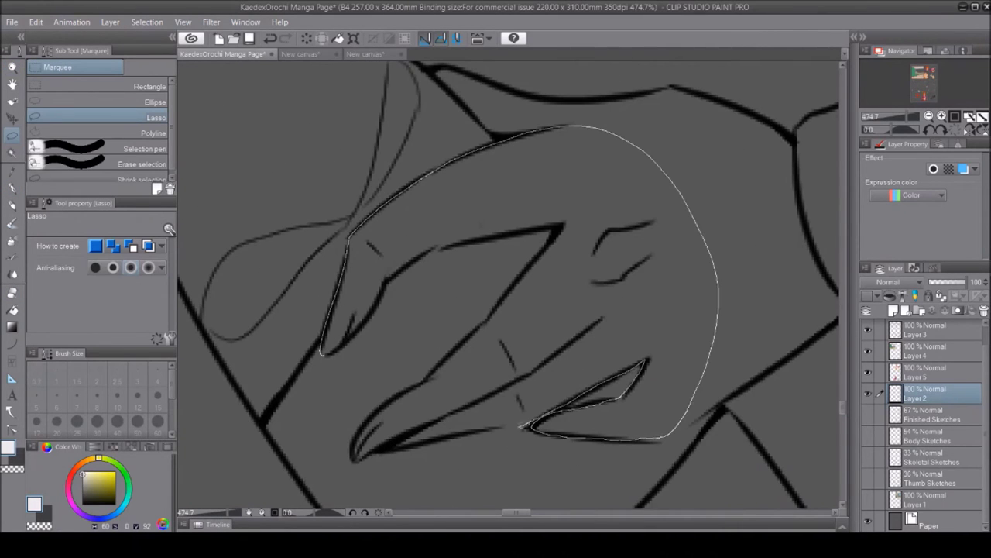
key("alt+BackSpace")
key("ctrl+d")
key("e")
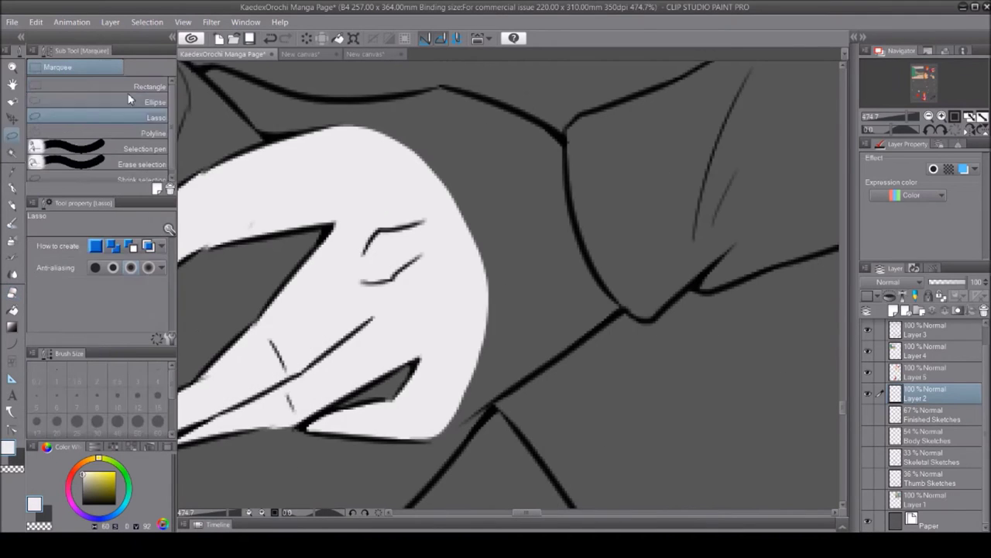
left_click_drag(527, 259, 533, 359)
left_click_drag(571, 246, 538, 336)
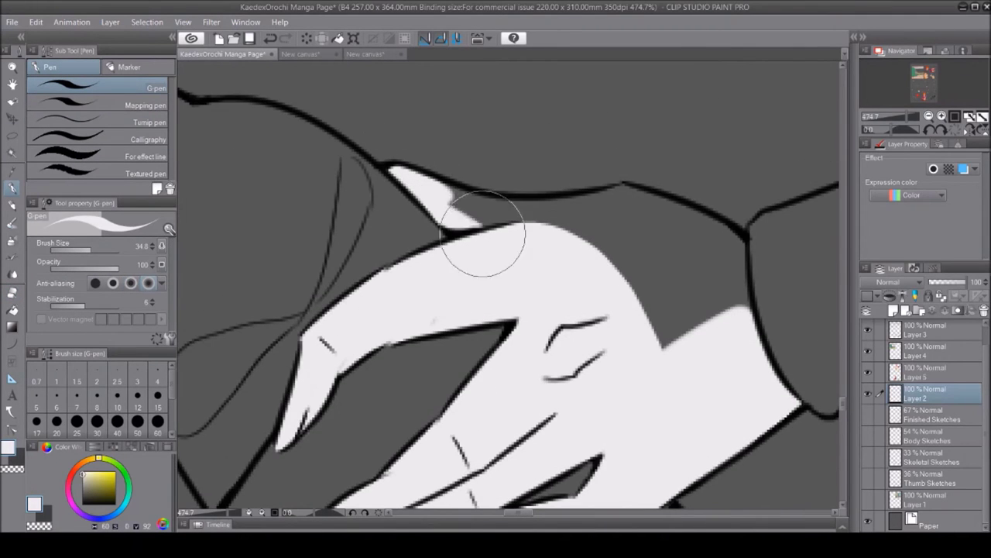
mouse_move(484, 233)
left_mouse_down()
mouse_move(635, 194)
mouse_move(645, 343)
mouse_move(697, 236)
left_mouse_up()
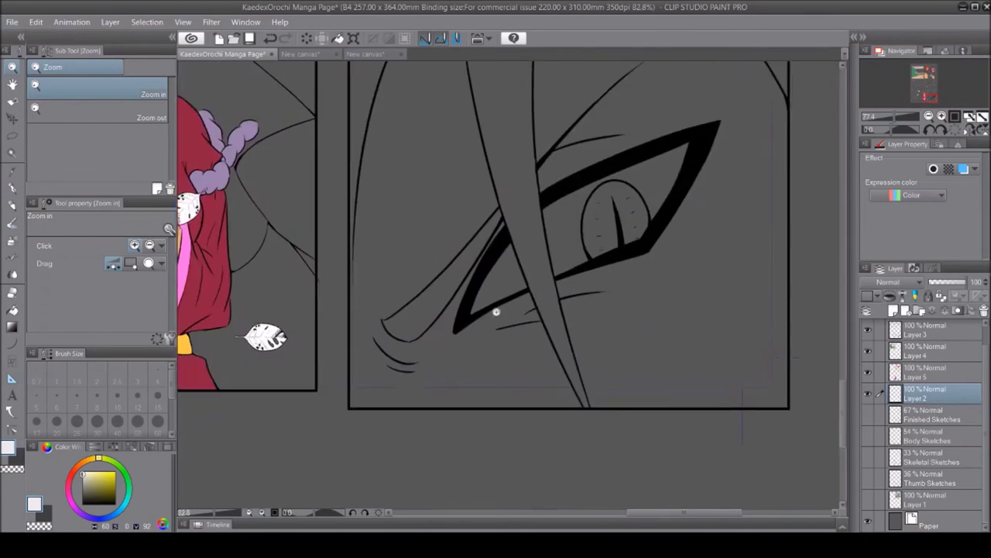
Fill the skin in the eye close-up panel with off-white on the nose side of the central hair strand
left_click_drag(445, 333, 521, 141)
left_click_drag(664, 458, 614, 349)
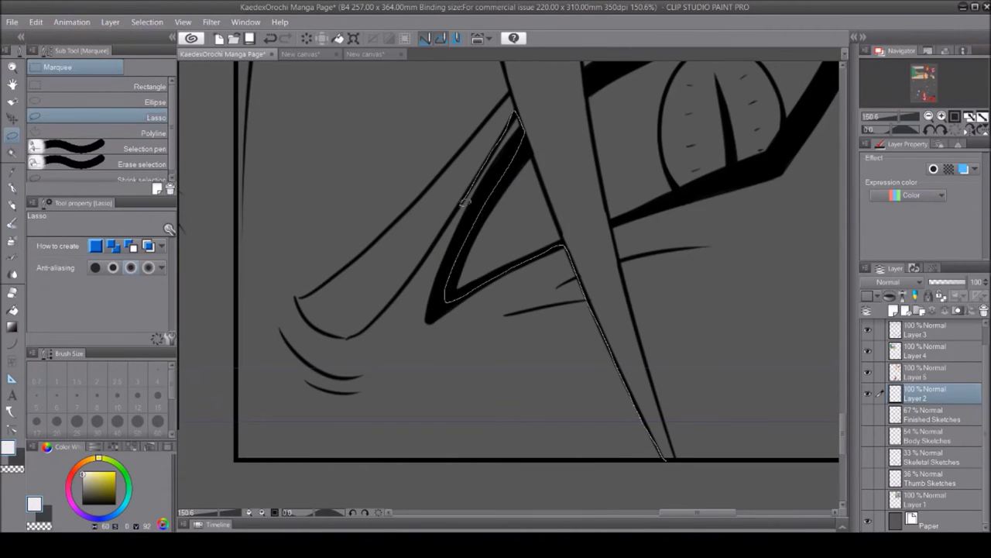
left_click_drag(396, 458, 381, 467)
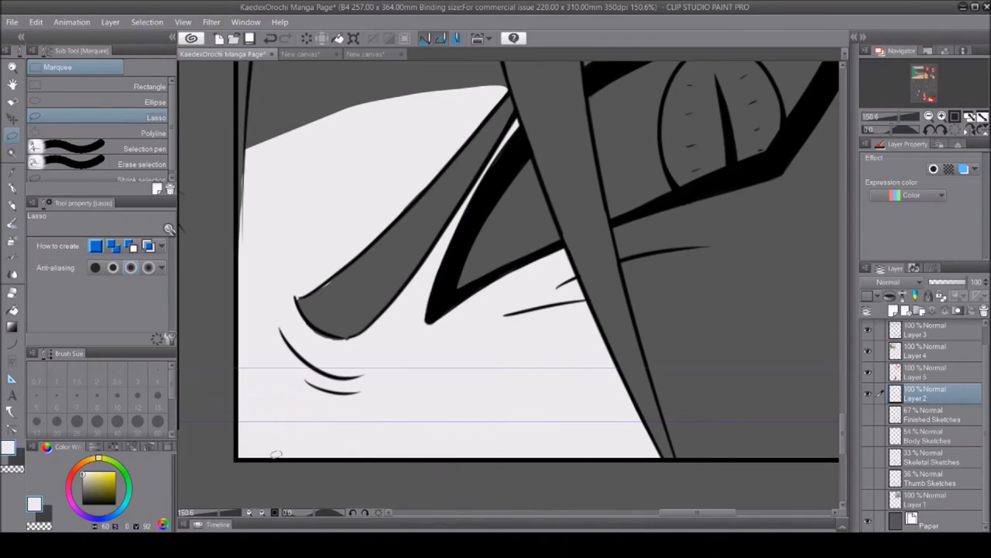
key("p")
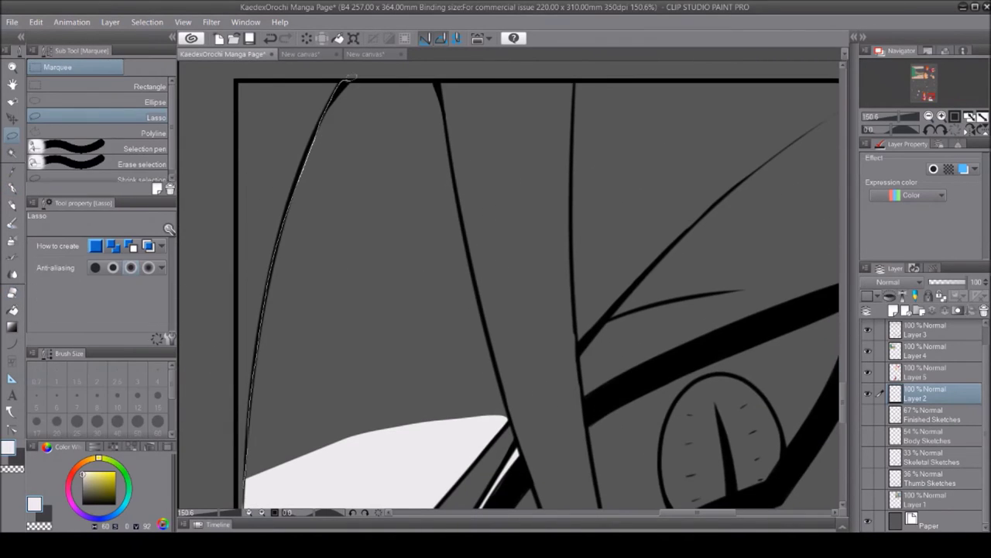
left_click_drag(489, 329, 259, 499)
Fill the remaining skin around and beneath the eye in the close-up panel with off-white, out to the panel border
key("p")
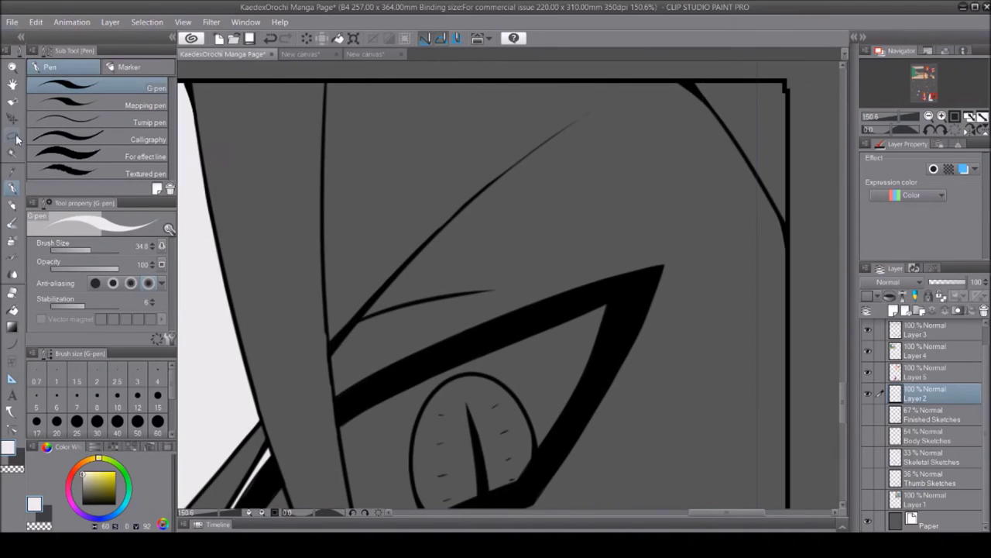
key("m")
left_click_drag(337, 415, 331, 78)
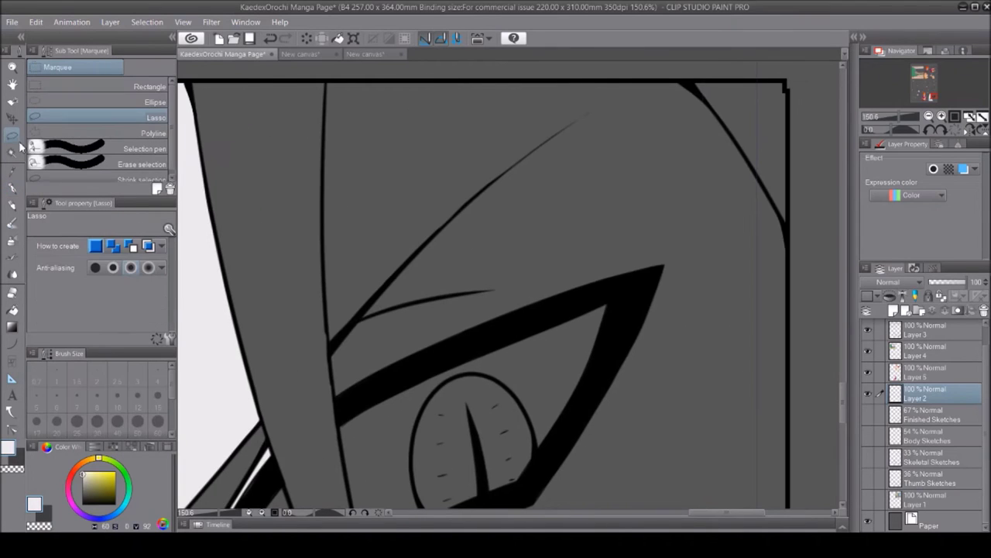
mouse_move(750, 148)
left_mouse_down()
mouse_move(755, 349)
mouse_move(697, 399)
mouse_move(432, 431)
left_mouse_up()
left_click_drag(761, 437, 762, 438)
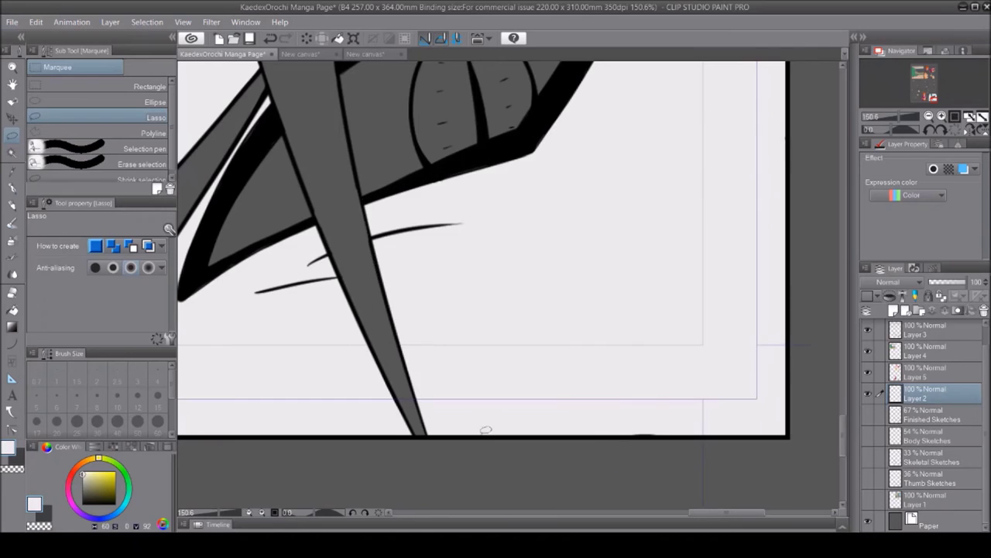
Sample the purple from the reference picture and paint the markings around the eye of the long-haired character's small face
key("p")
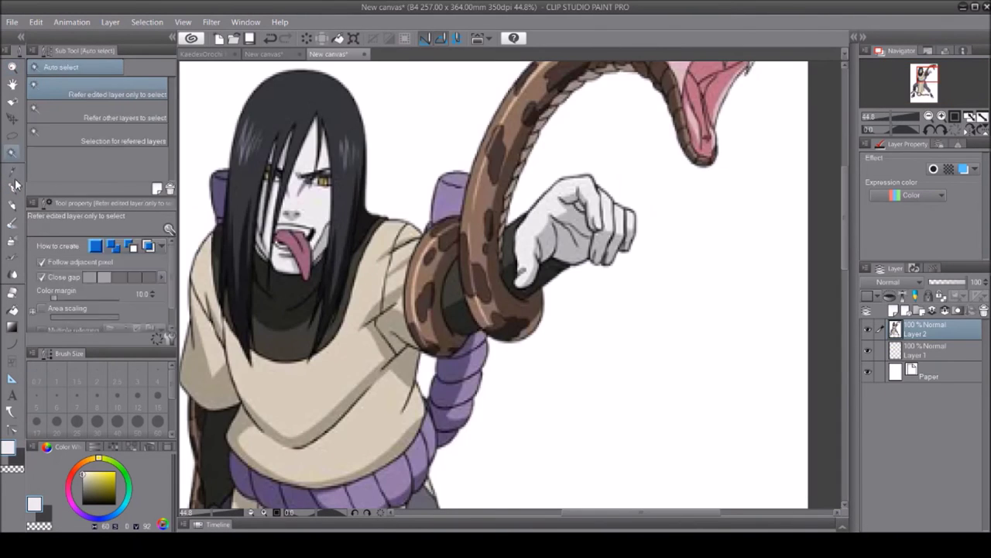
left_click_drag(248, 292, 261, 231)
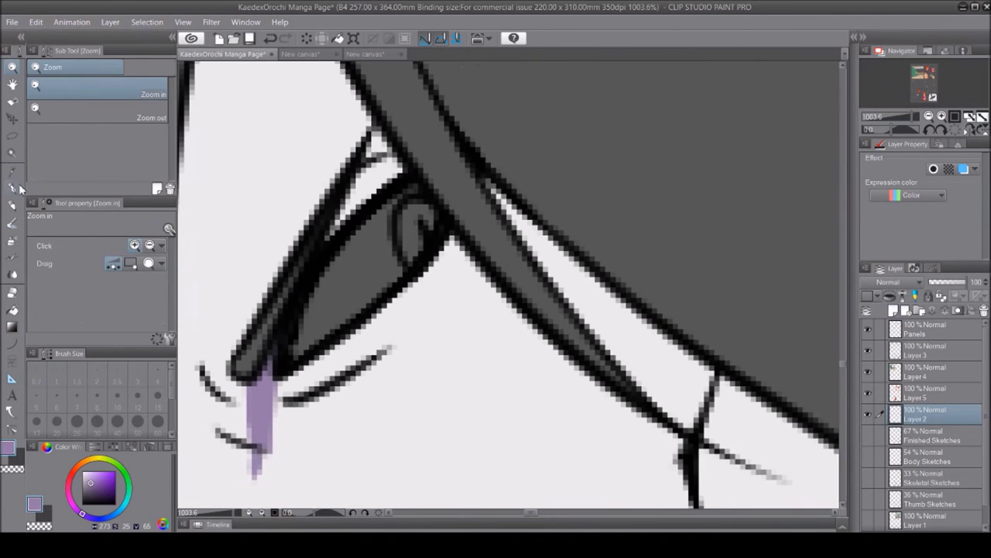
left_click_drag(388, 140, 349, 217)
Outline the purple marking running down from the inner eye corner in the close-up panel and fill it
scroll(180, 86, "down", 10)
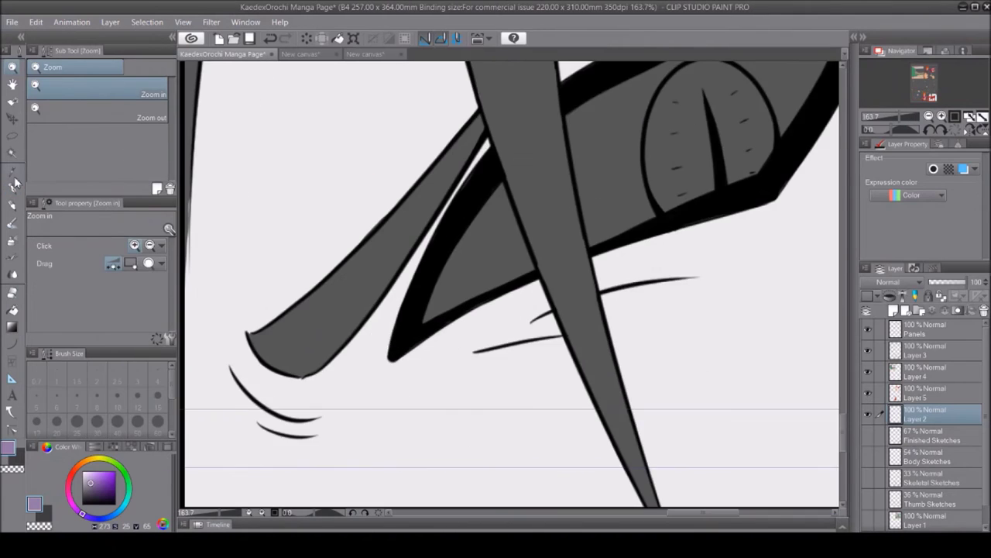
key("p")
left_click_drag(388, 268, 376, 295)
left_click_drag(312, 348, 348, 413)
key("m")
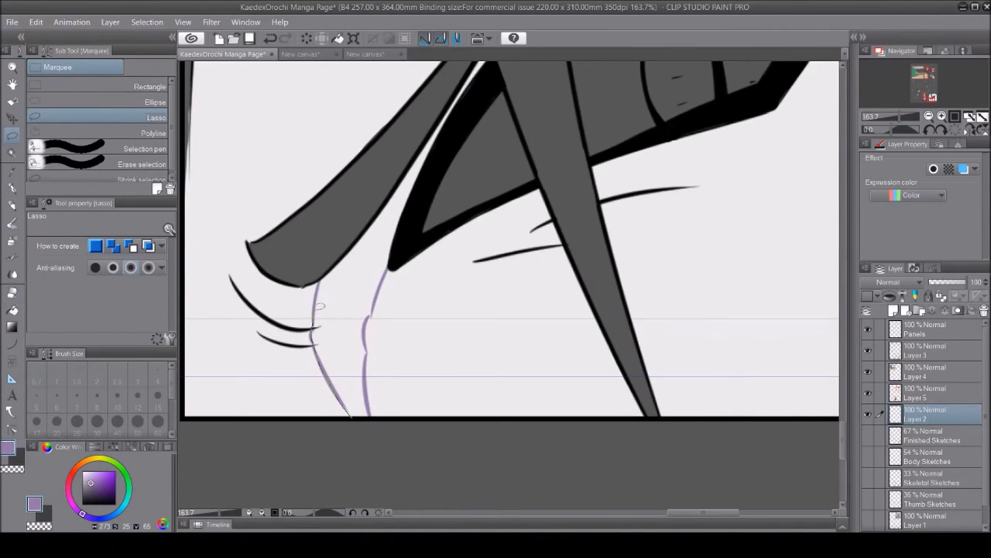
left_click_drag(381, 294, 387, 271)
key("alt+BackSpace")
key("ctrl+d")
Refine the edge of the purple marking below the inner eye corner, alternating between off-white and purple
key("p")
scroll(367, 345, "up", 3)
key("i")
left_click(369, 480)
key("p")
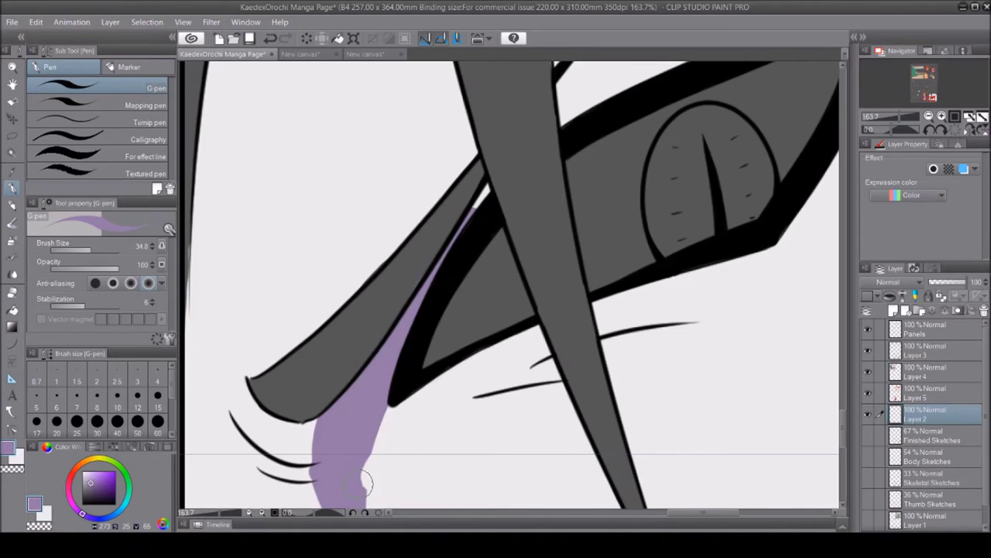
scroll(367, 474, "down", 2)
left_click(372, 421, "alt")
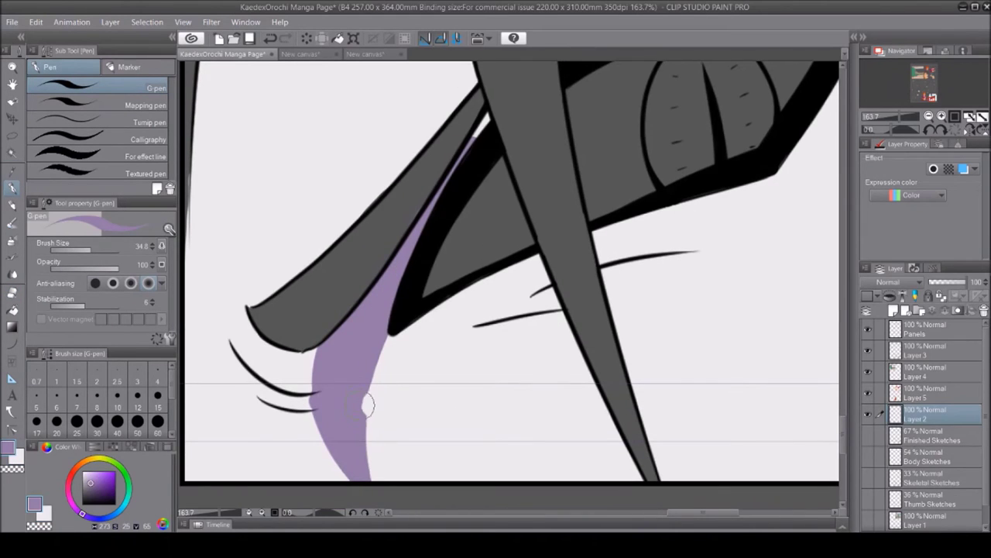
scroll(364, 356, "up", 2)
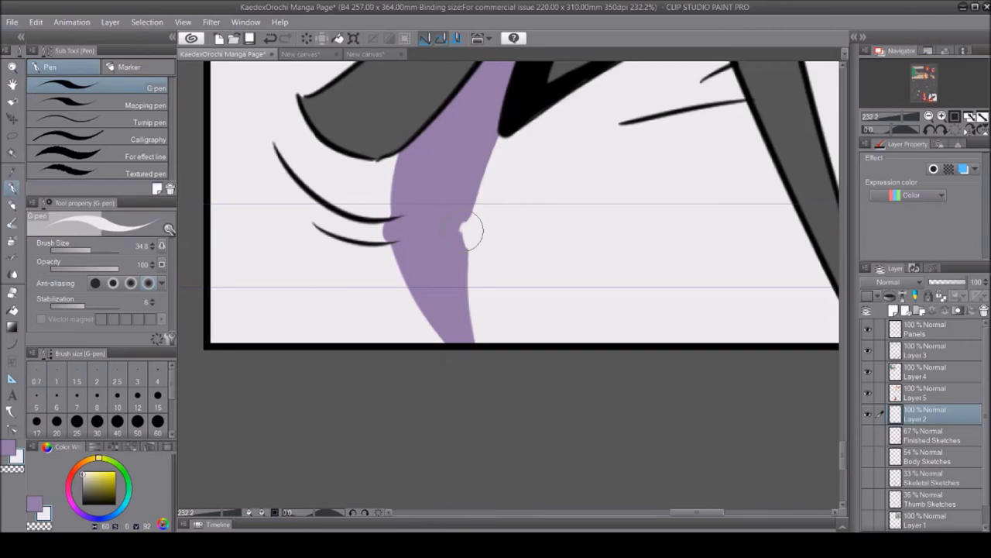
scroll(498, 243, "down", 1)
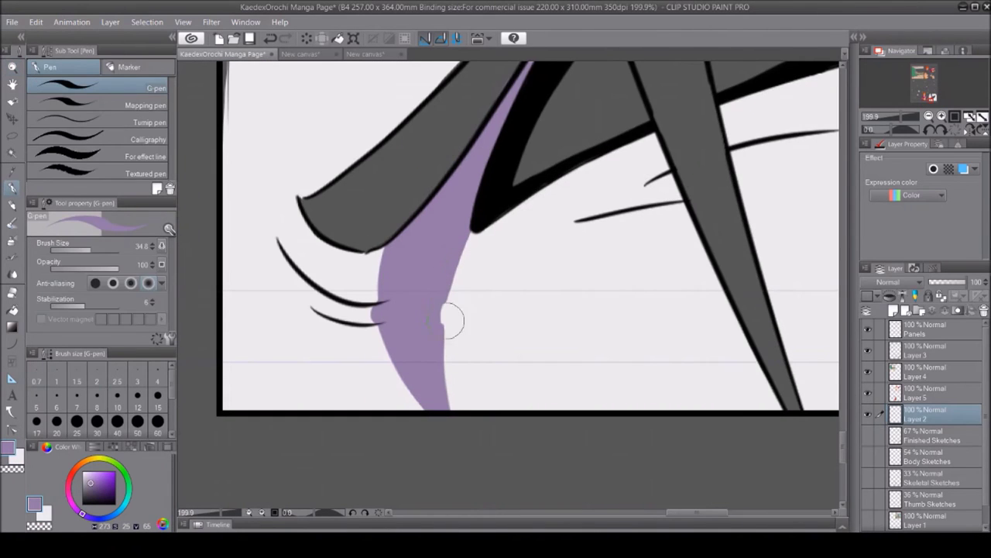
key("e")
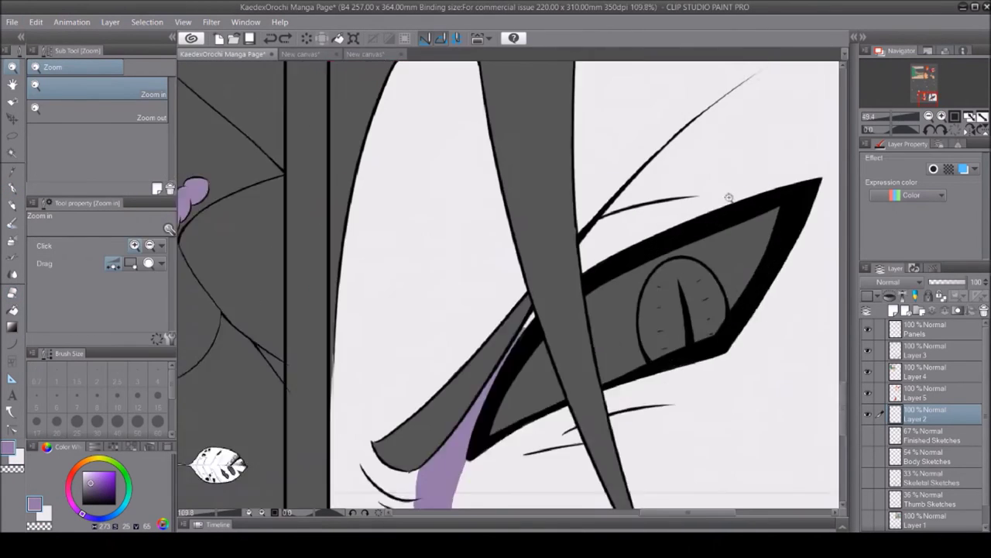
Outline the pointed purple eyeshadow above the eye and around its outer corner in the close-up, and fill it
left_click_drag(311, 218, 671, 90)
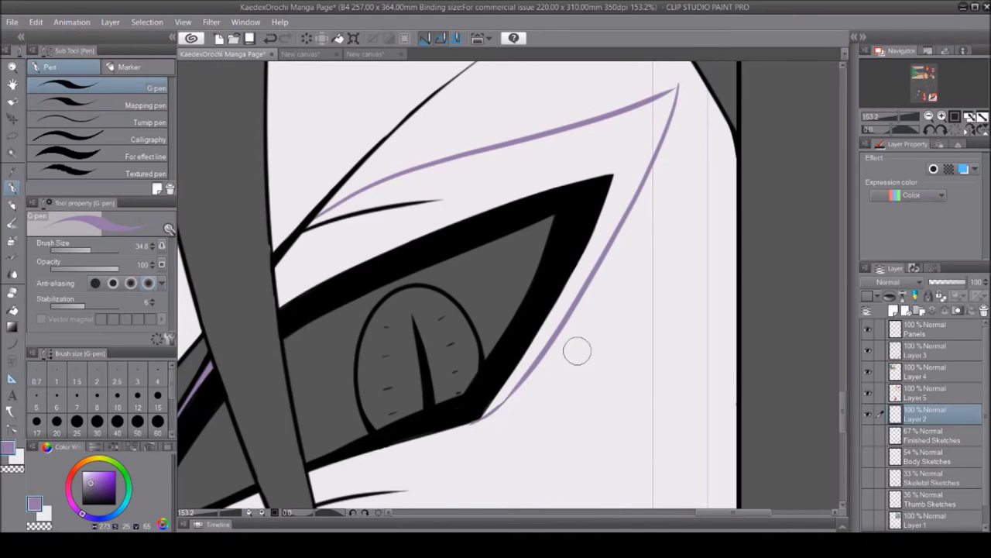
key("m")
left_click_drag(324, 208, 277, 316)
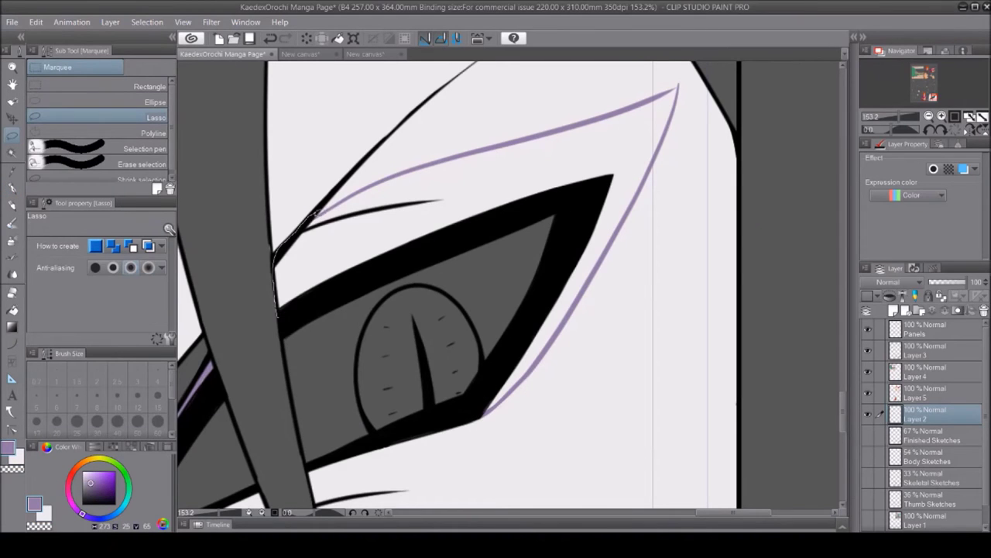
left_click_drag(570, 199, 343, 198)
key("alt+Delete")
key("ctrl+d")
key("p")
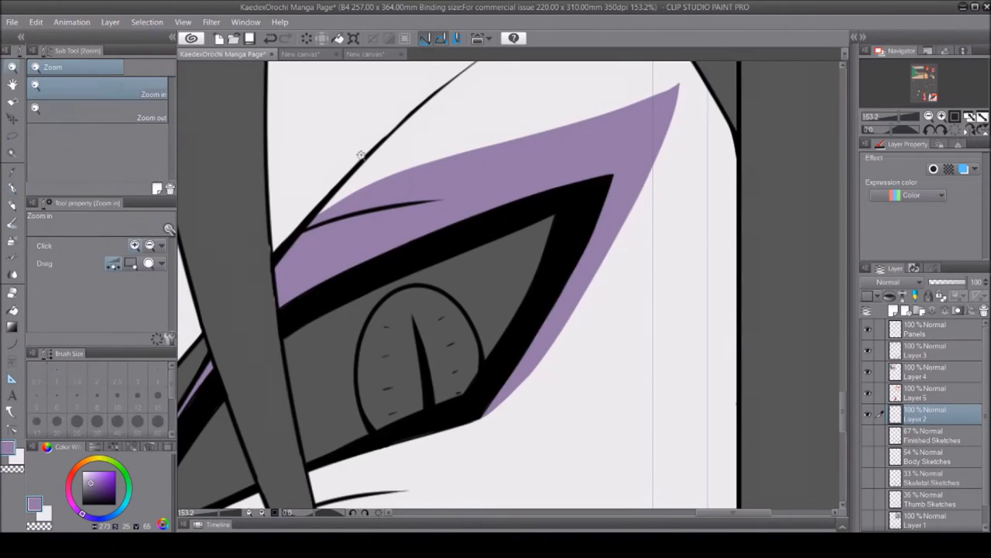
Select Layer 5 and fill the long-haired character's front hair strands beside the face and forehead with dark grey
left_click(11, 67)
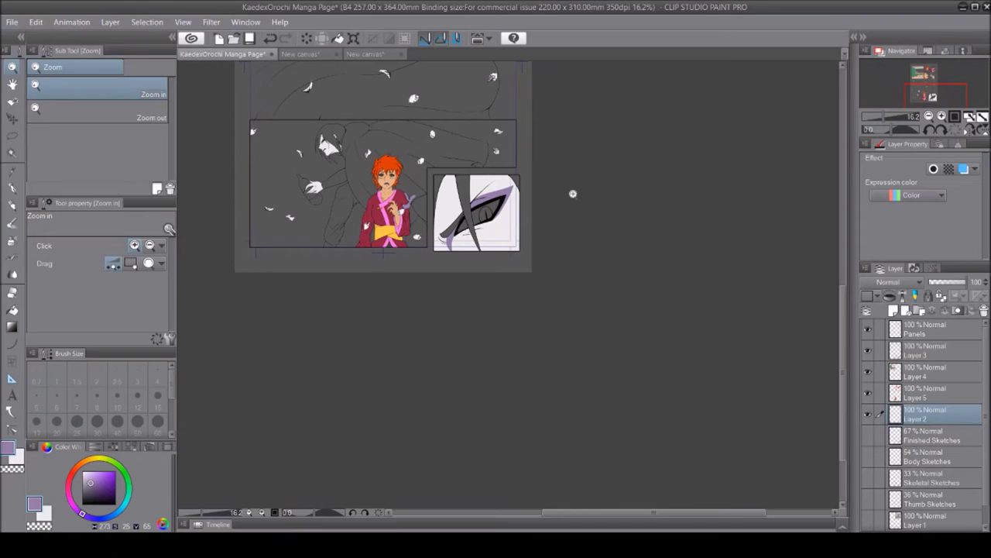
scroll(929, 418, "down", 1)
left_click(952, 419)
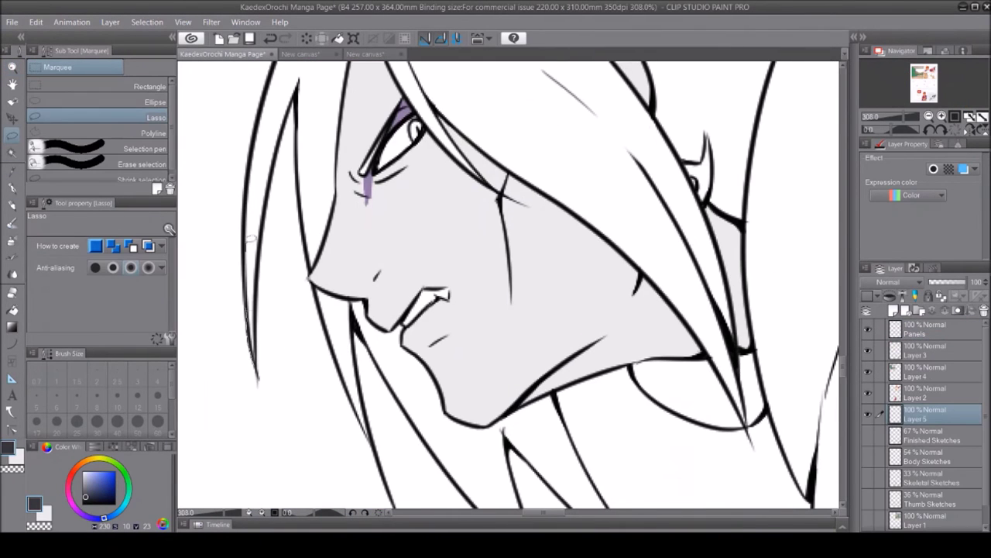
left_click_drag(255, 381, 257, 384)
key("alt+Delete")
key("ctrl+d")
scroll(310, 232, "up", 1)
left_click_drag(340, 372, 364, 78)
key("alt+Delete")
key("ctrl+d")
Fill the hair falling across the cheek and behind the jaw with dark grey
scroll(507, 287, "up", 5)
scroll(507, 286, "down", 1)
mouse_move(558, 472)
left_mouse_down()
mouse_move(732, 201)
mouse_move(643, 484)
left_mouse_up()
key("alt+Delete")
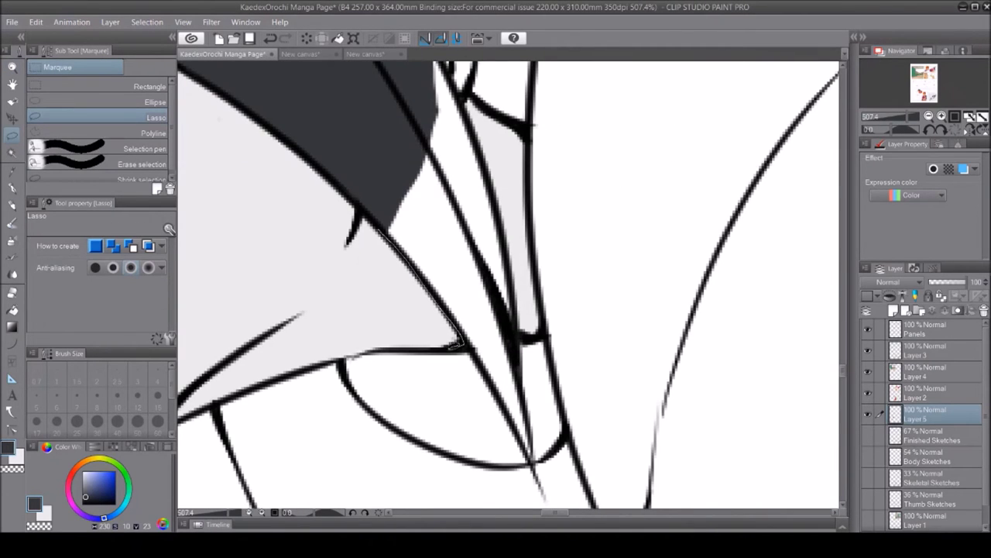
key("alt+Delete")
key("ctrl+d")
Paint dark grey along the edge of the earring and neck, and fill the hair behind the ear
scroll(436, 190, "up", 4)
key("p")
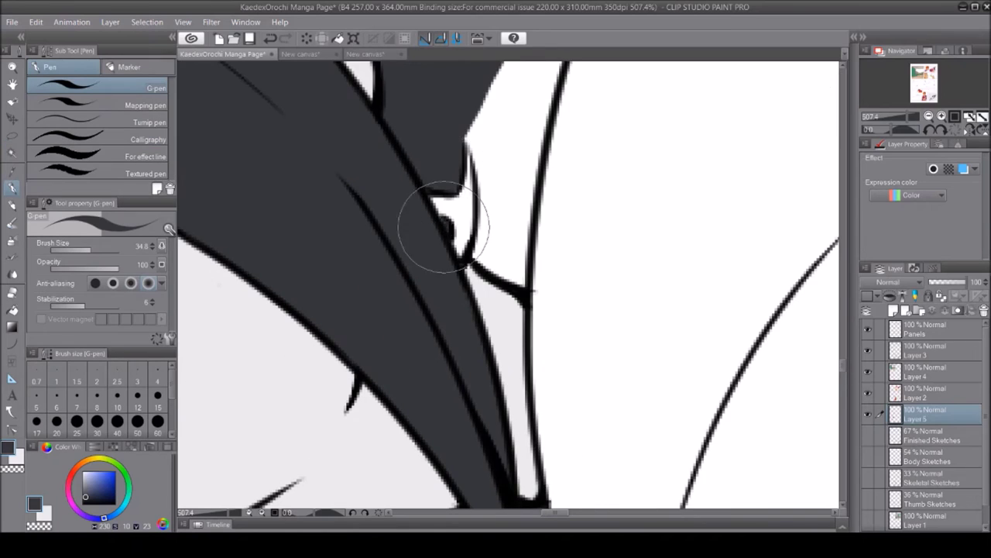
left_click_drag(449, 255, 496, 391)
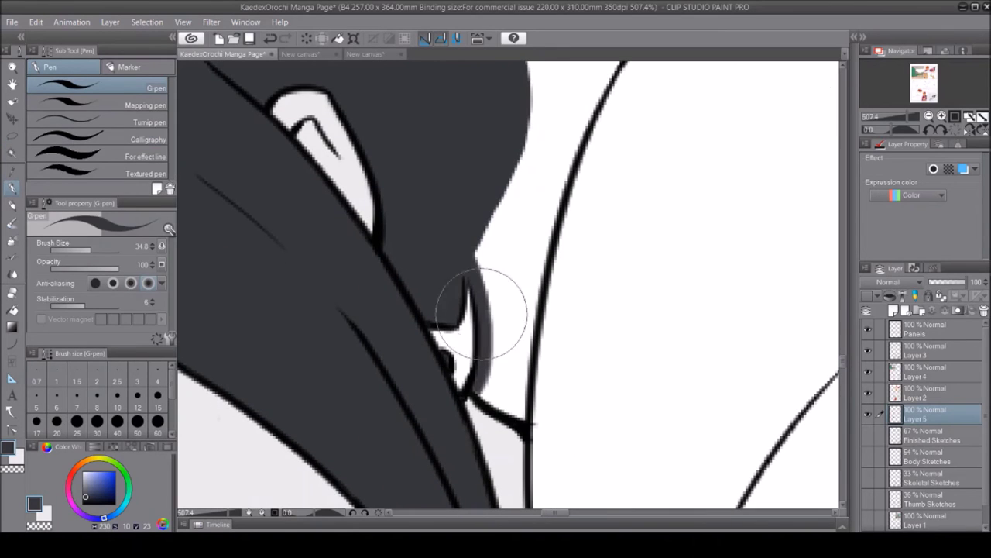
left_click_drag(465, 298, 531, 420)
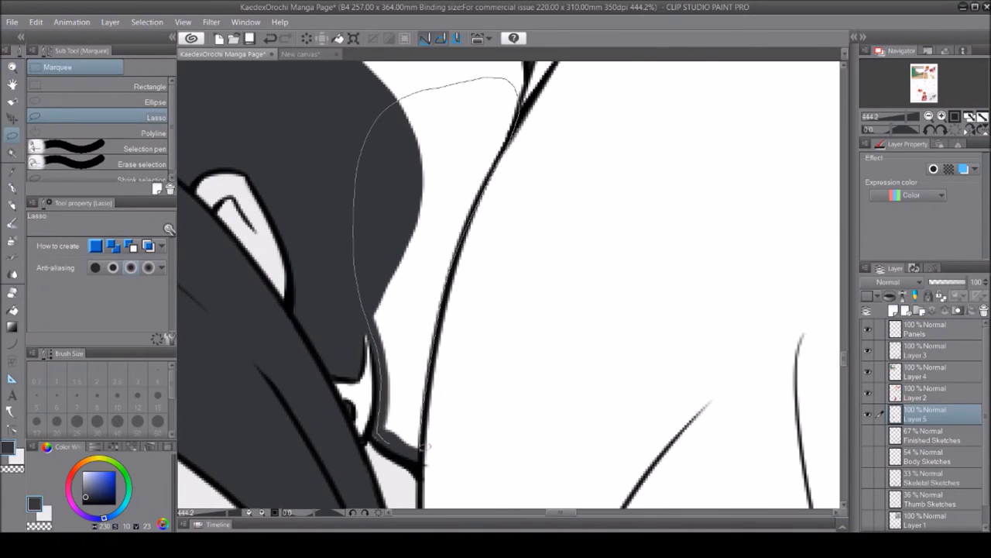
left_click_drag(427, 446, 425, 447)
key("alt+Delete")
key("ctrl+d")
key("p")
Fill the hair at the crown and back of the head up to its outline with dark grey
scroll(475, 165, "up", 10)
key("m")
mouse_move(755, 461)
left_mouse_down()
mouse_move(674, 275)
mouse_move(759, 453)
left_mouse_up()
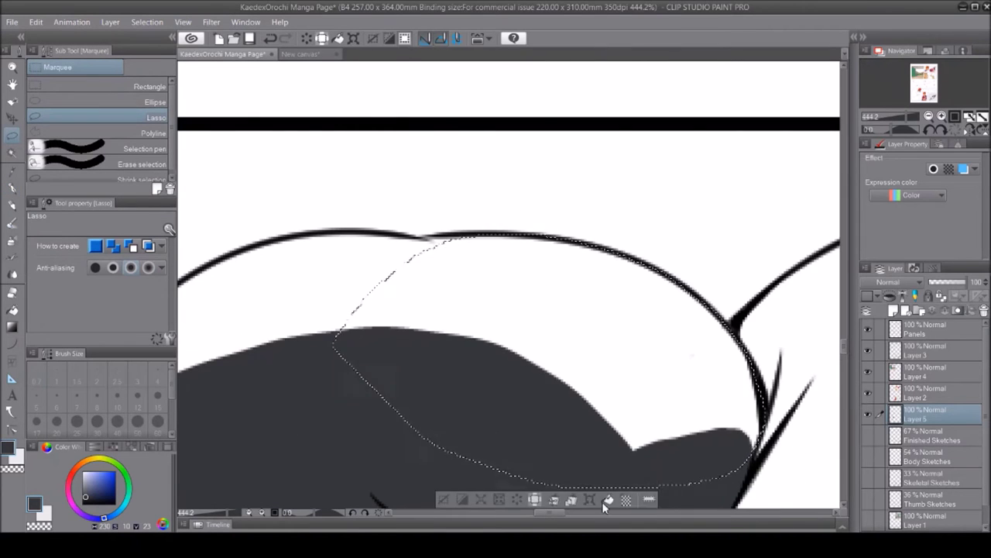
scroll(542, 496, "left", 5)
key("alt+Delete")
key("ctrl+d")
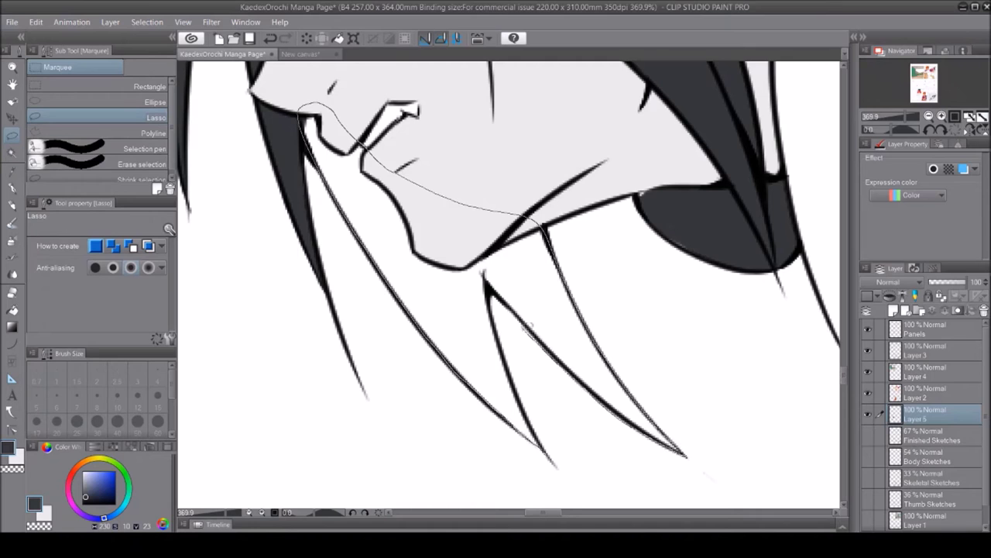
Fill the pointed hair strands hanging below the chin with dark grey
left_click_drag(527, 327, 302, 114)
key("alt+Delete")
key("ctrl+d")
left_click(12, 291)
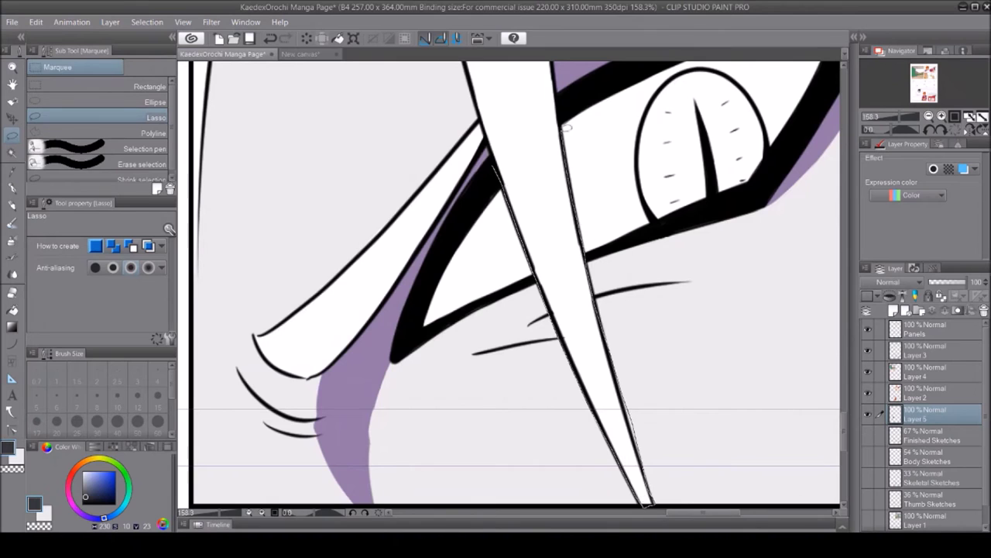
Fill the hair strand crossing the eye and the shape beside the inner eye corner with dark grey in the close-up
key("alt+Delete")
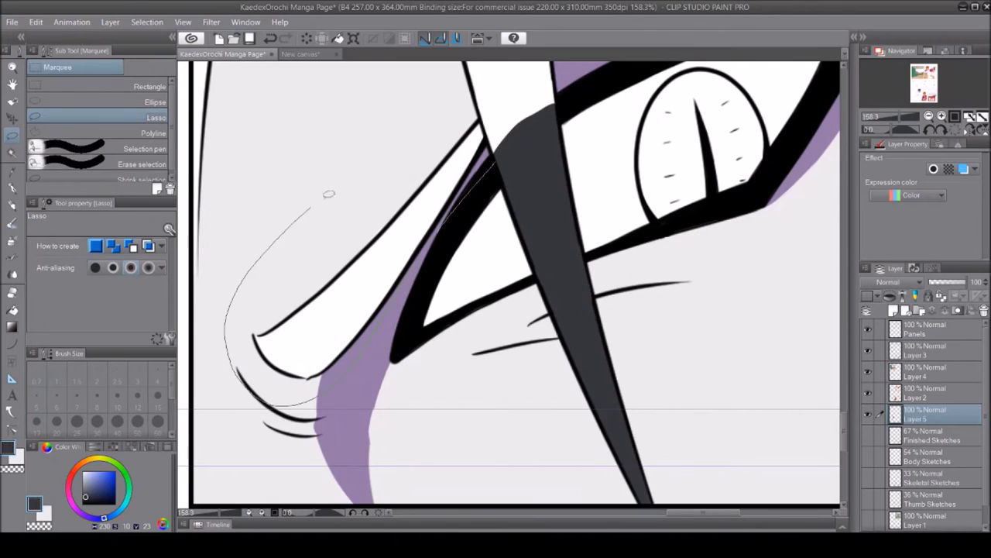
left_click_drag(230, 343, 284, 137)
key("alt+Delete")
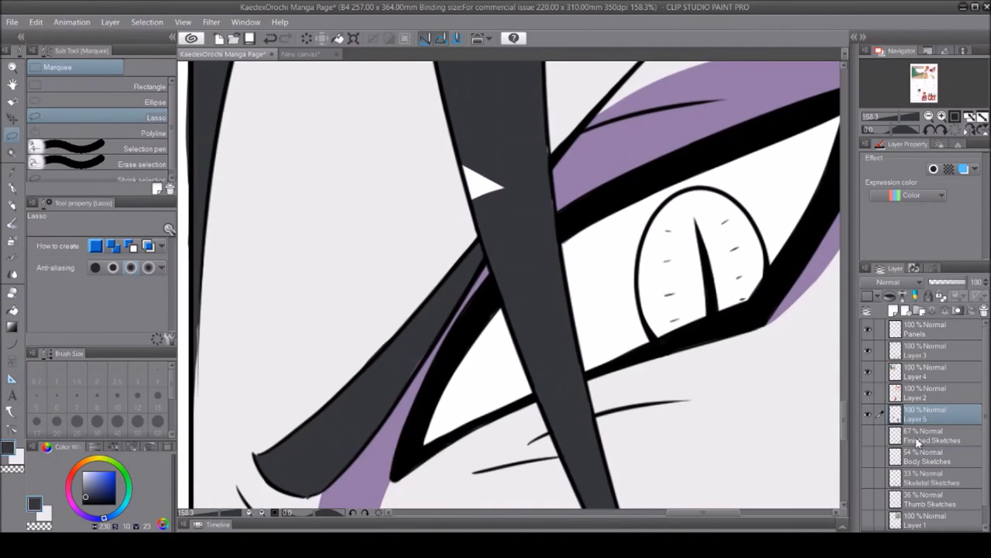
On Layer 2, fill the long-haired character's outstretched sleeve with dark brownish grey
left_click(929, 393)
key("e")
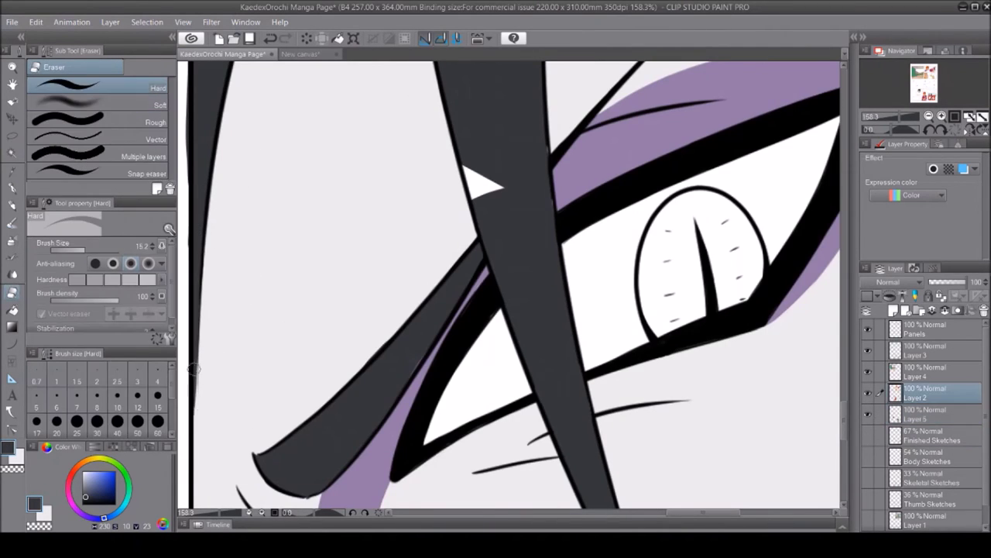
key("p")
key("alt+bracketleft")
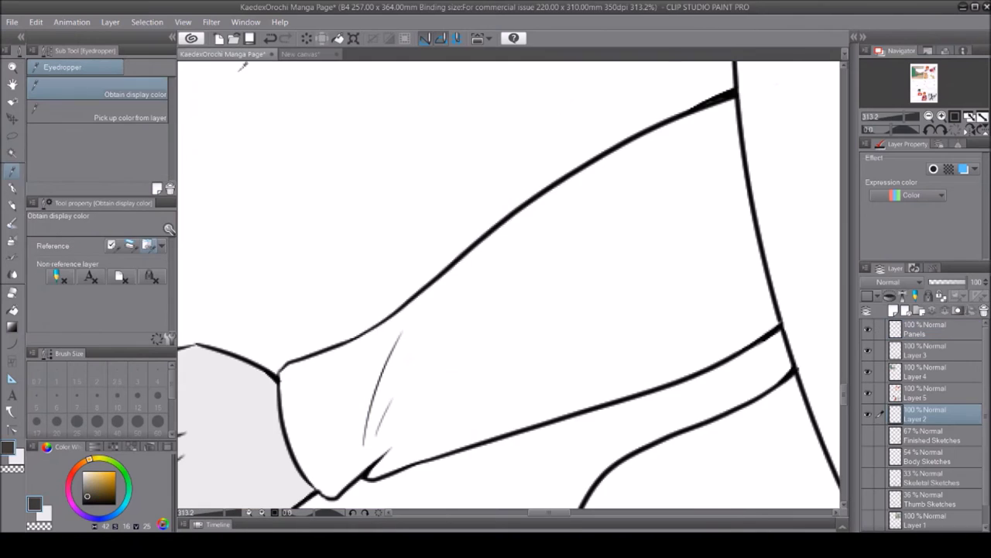
key("m")
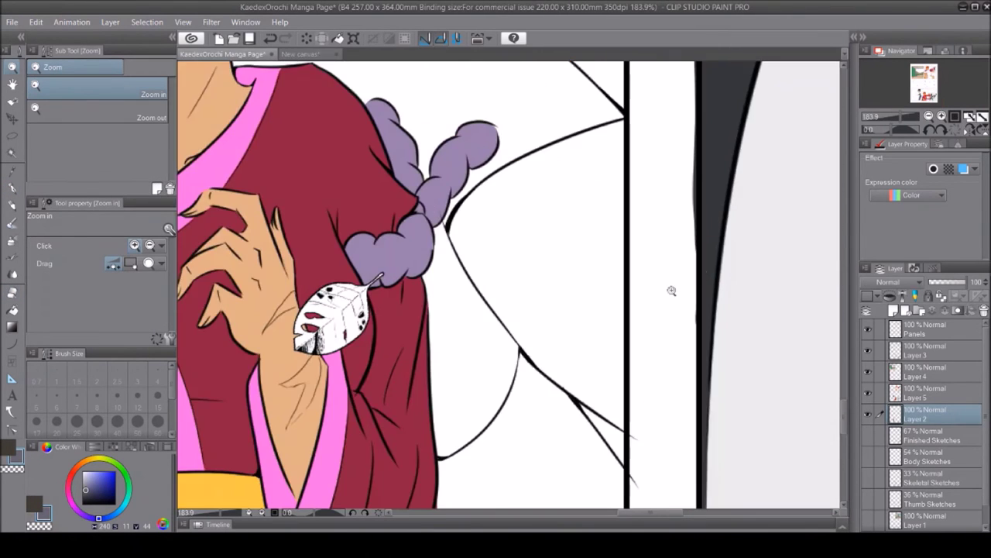
Fill the trouser leg between the red-haired character's braid and the panel border with purple-grey
scroll(672, 290, "up", 2)
key("m")
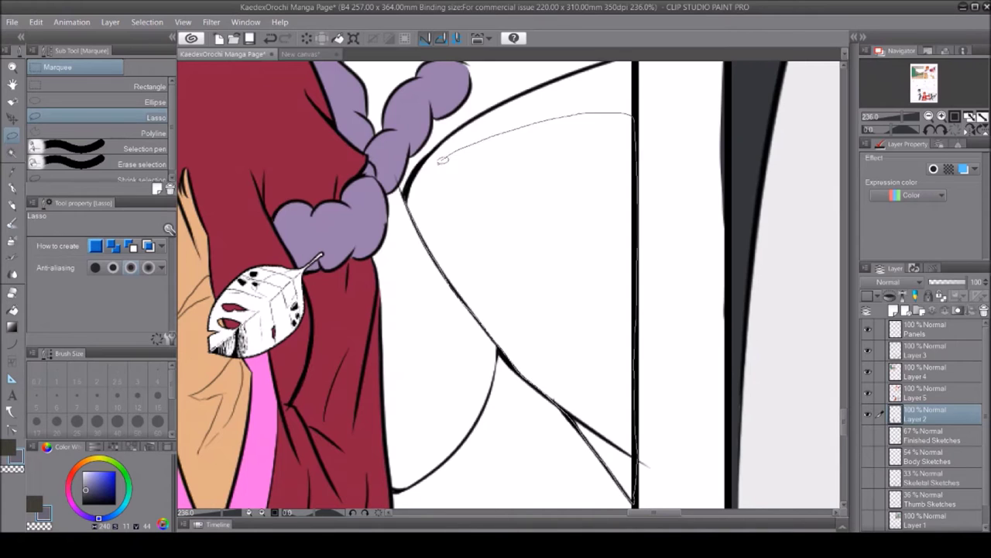
left_click_drag(526, 124, 524, 124)
key("alt+BackSpace")
scroll(406, 405, "up", 3)
key("/")
scroll(365, 188, "down", 8)
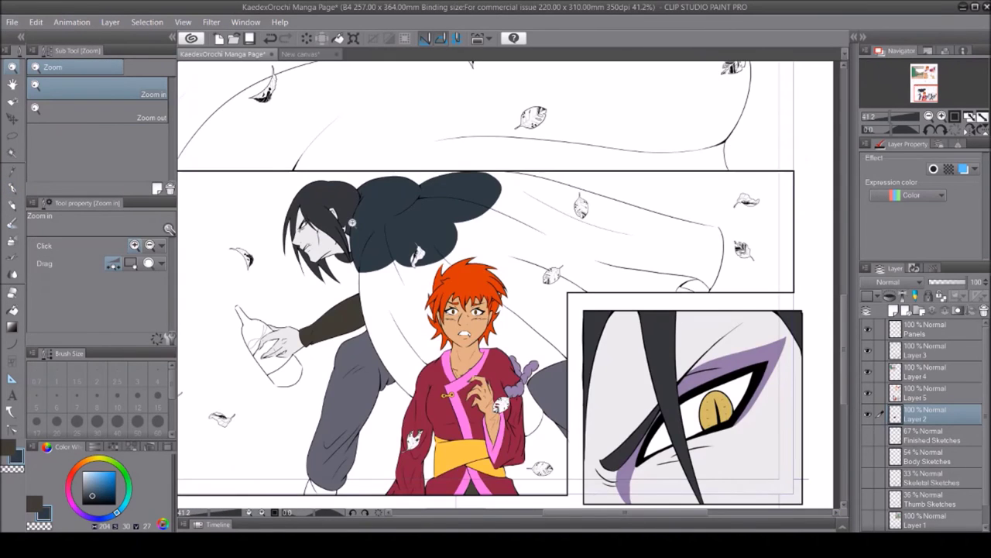
Fill the cloak behind the red-haired character and its folded end at the panel border with dark blue-grey
left_click_drag(376, 393, 434, 393)
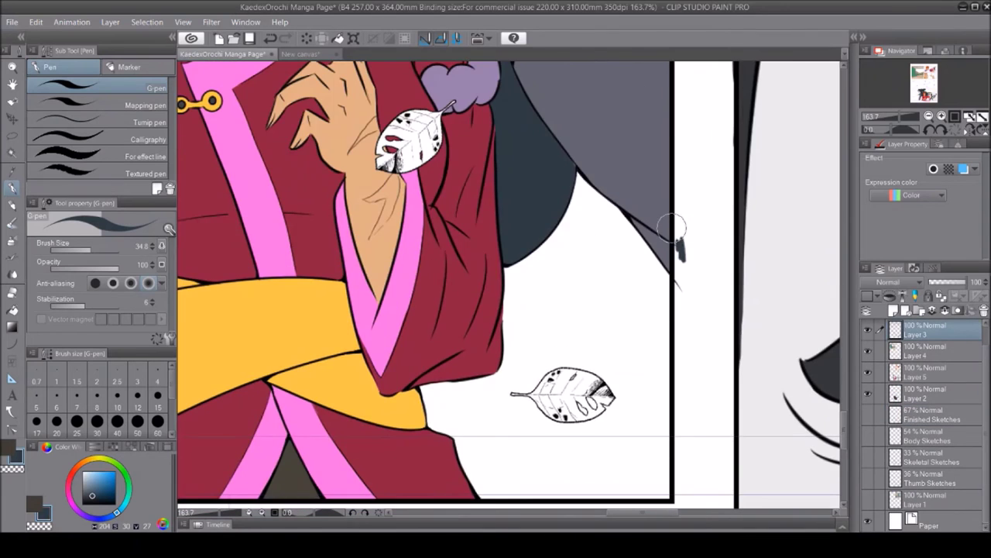
key("e")
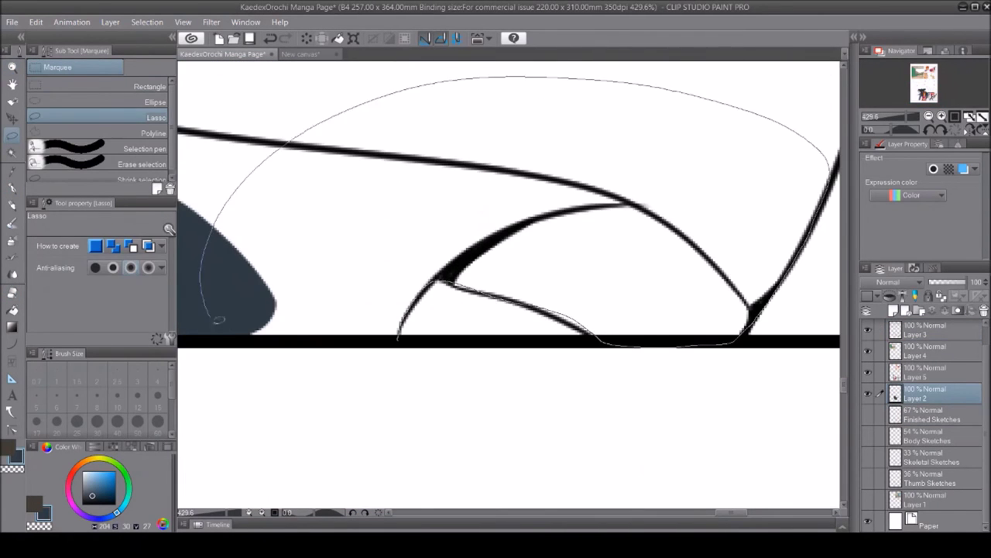
key("alt+BackSpace")
key("ctrl+d")
key("p")
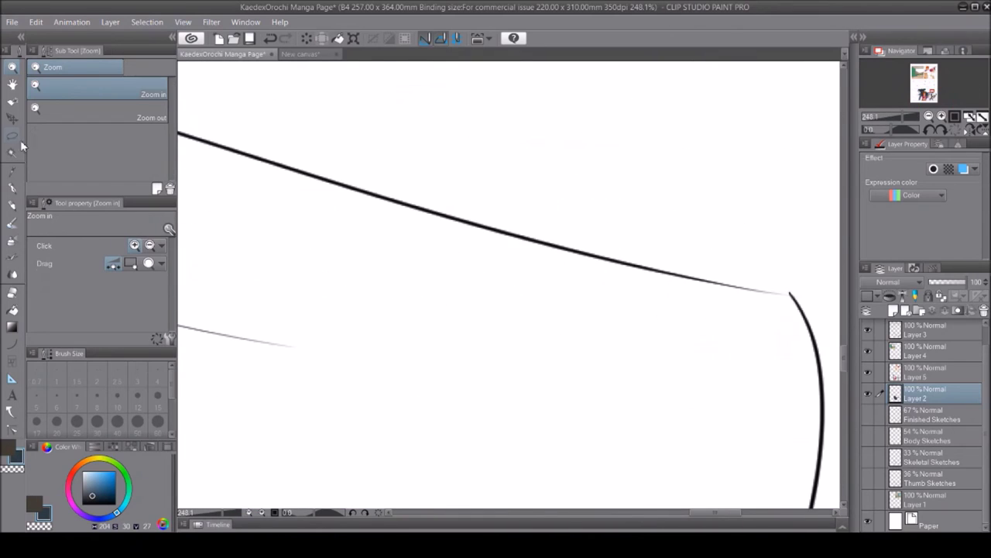
Fill the trailing end of the cloak along its upper outline with dark blue-grey
key("m")
left_click_drag(225, 147, 415, 499)
key("alt+BackSpace")
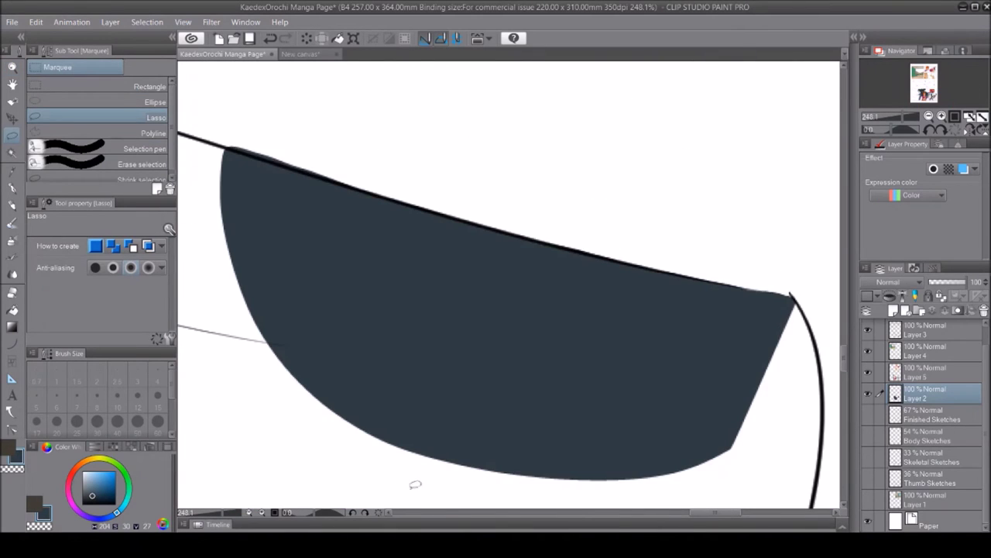
key("ctrl+d")
key("p")
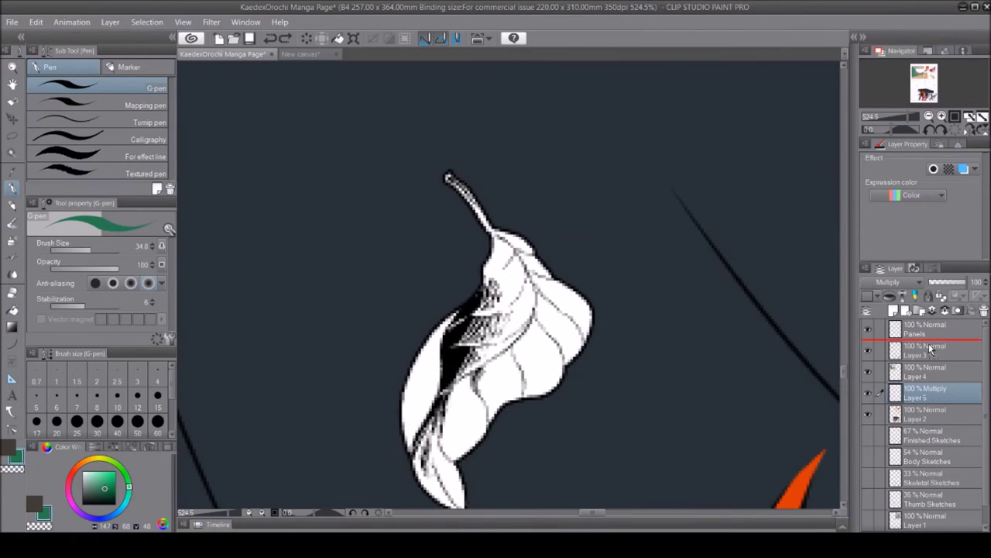
Move the Multiply layer above Layer 3 and paint the curled leaf above the red hair dark green
left_click_drag(932, 350, 931, 350)
left_click_drag(500, 271, 482, 213)
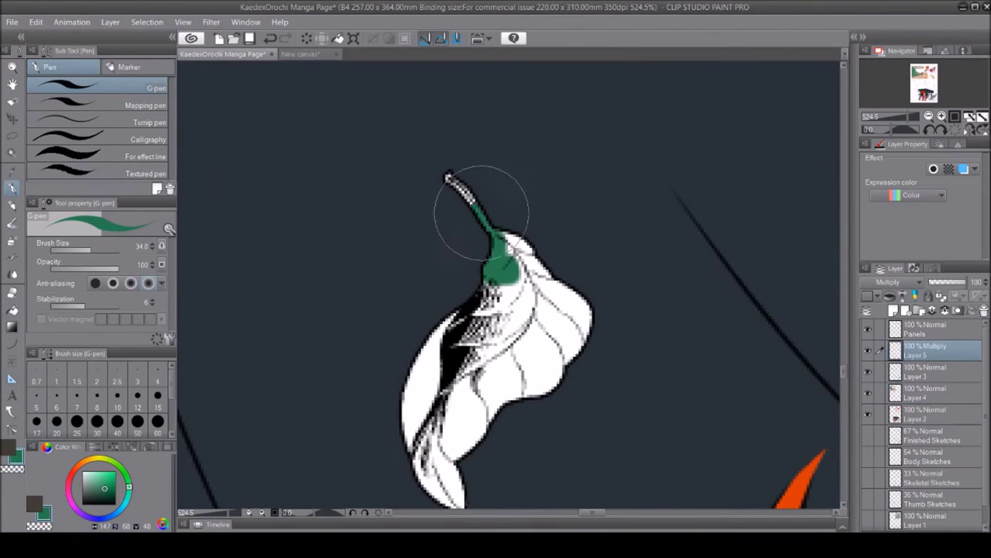
mouse_move(568, 294)
left_mouse_down()
mouse_move(443, 460)
mouse_move(436, 343)
mouse_move(593, 317)
left_mouse_up()
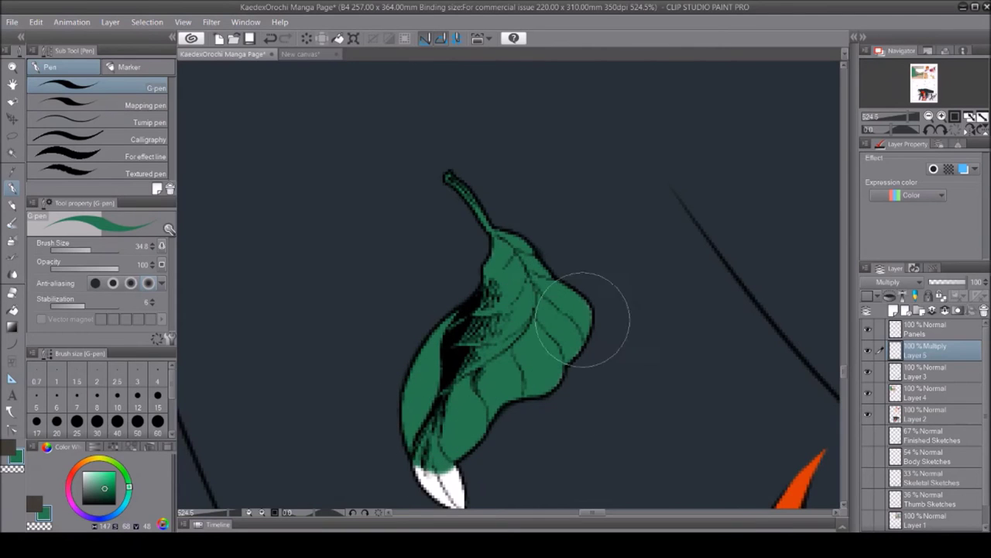
scroll(459, 315, "down", 5)
key("/")
scroll(312, 106, "down", 10)
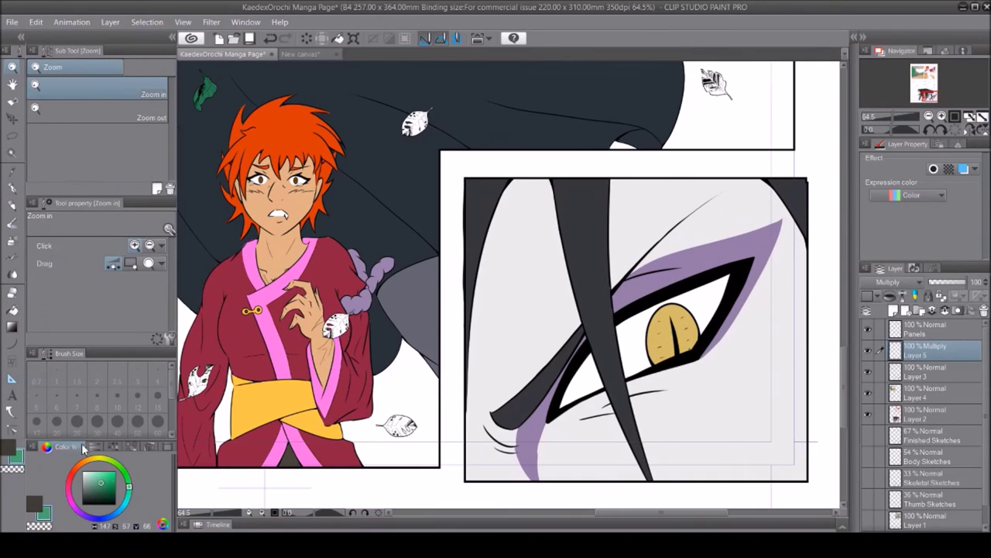
Paint the perforated leaf crossing the fold line on the dark cloak a brighter green
scroll(410, 112, "up", 10)
key("m")
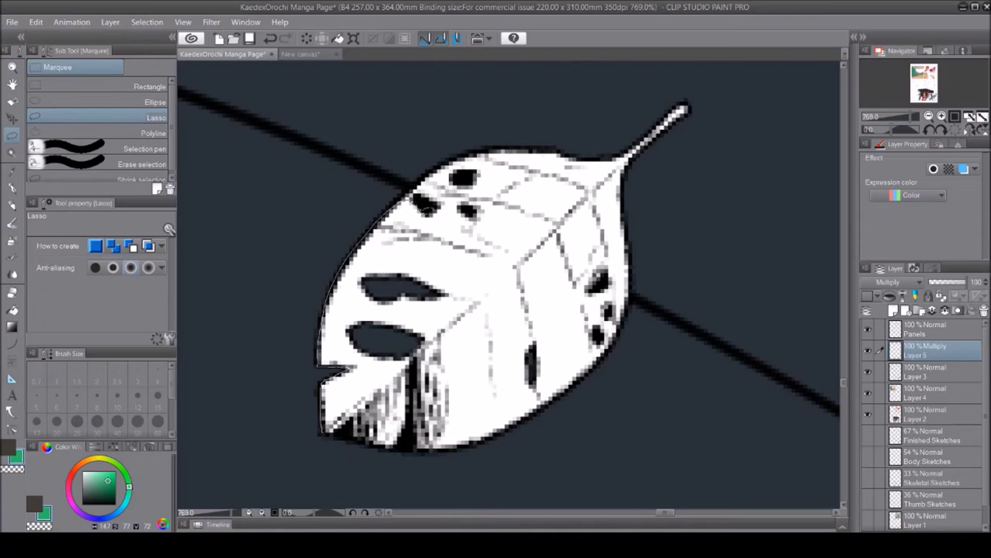
key("p")
mouse_move(364, 371)
left_mouse_down()
mouse_move(473, 178)
mouse_move(387, 442)
mouse_move(664, 100)
mouse_move(557, 387)
left_mouse_up()
key("/")
scroll(564, 100, "down", 10)
Paint the remaining leaf higher up on the dark cloak green and erase the excess color
scroll(564, 100, "up", 5)
scroll(564, 100, "up", 10)
key("p")
mouse_move(481, 333)
left_mouse_down()
mouse_move(531, 265)
mouse_move(371, 222)
mouse_move(434, 109)
left_mouse_up()
scroll(438, 335, "down", 2)
mouse_move(438, 335)
left_mouse_down()
mouse_move(465, 387)
mouse_move(442, 457)
left_mouse_up()
key("e")
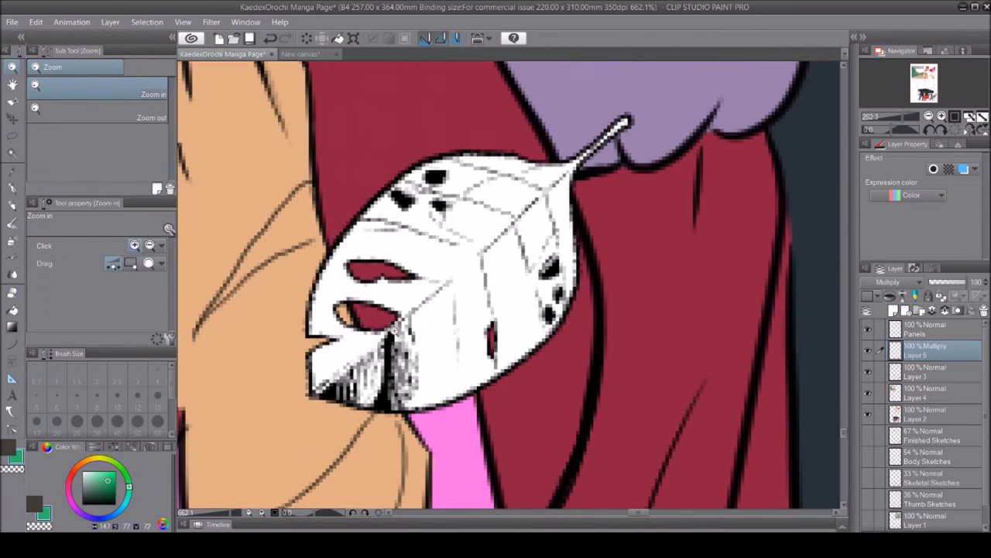
Paint the leaf beside the red-haired character's hand and the torn leaf on the other sleeve green
mouse_move(403, 233)
left_mouse_down()
mouse_move(341, 325)
mouse_move(612, 132)
mouse_move(476, 354)
mouse_move(480, 217)
left_mouse_up()
key("e")
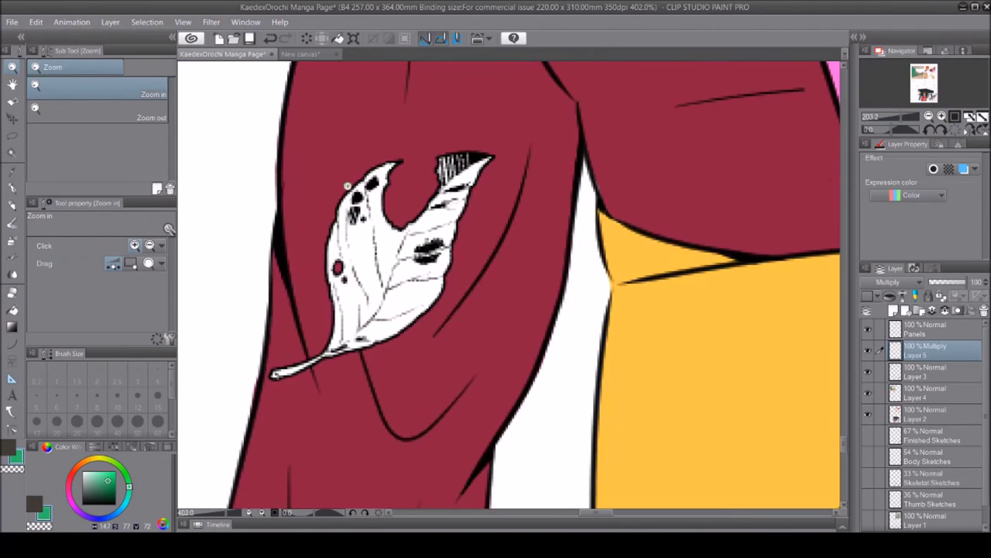
key("p")
left_click_drag(339, 274, 341, 232)
mouse_move(375, 177)
left_mouse_down()
mouse_move(325, 360)
mouse_move(438, 232)
mouse_move(393, 226)
left_mouse_up()
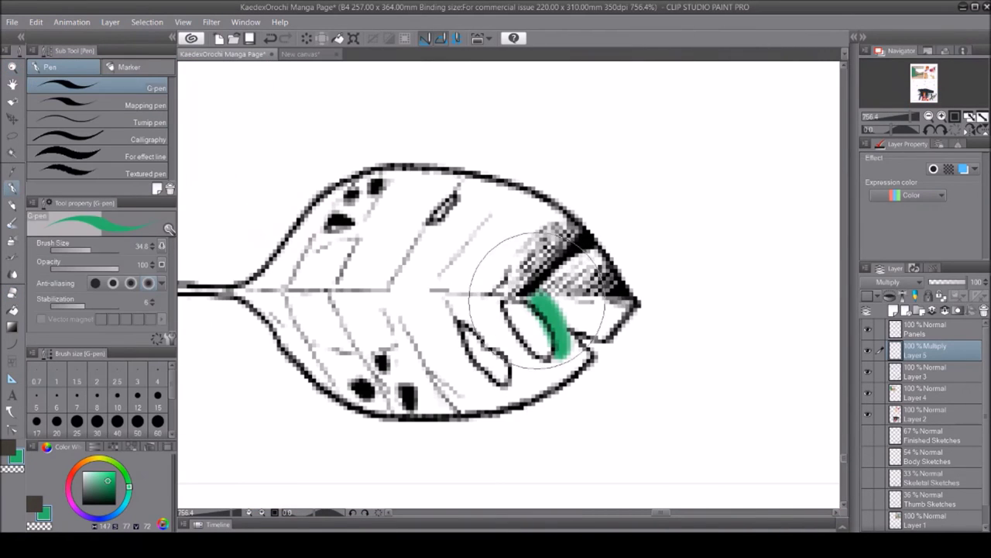
Paint the perforated leaf below the red-haired character's sleeve green and erase the excess color
mouse_move(553, 332)
left_mouse_down()
mouse_move(486, 277)
mouse_move(383, 329)
mouse_move(642, 295)
mouse_move(389, 161)
left_mouse_up()
key("e")
left_click(12, 188)
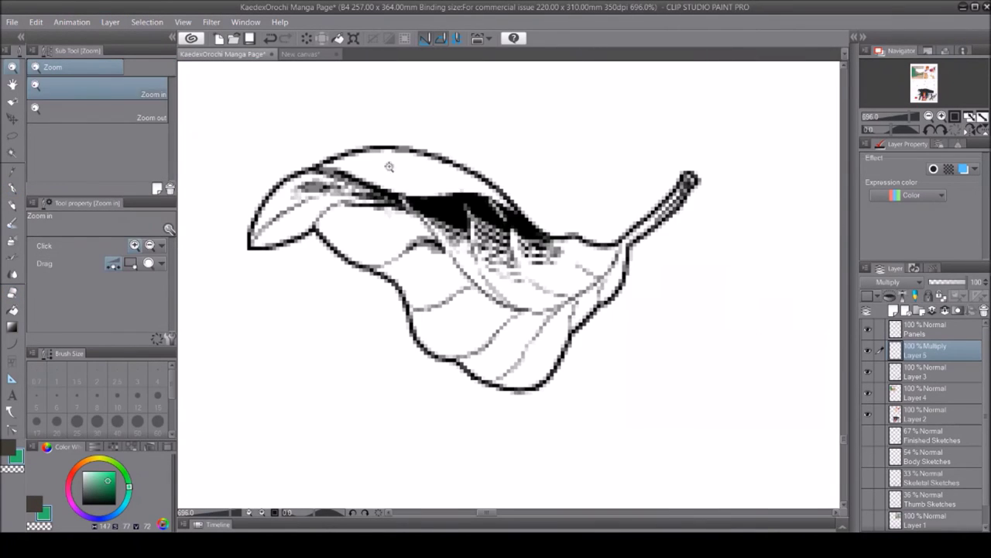
Fill the wavy leaf in the panel's lower-left area with green, including its tip and stem
key("m")
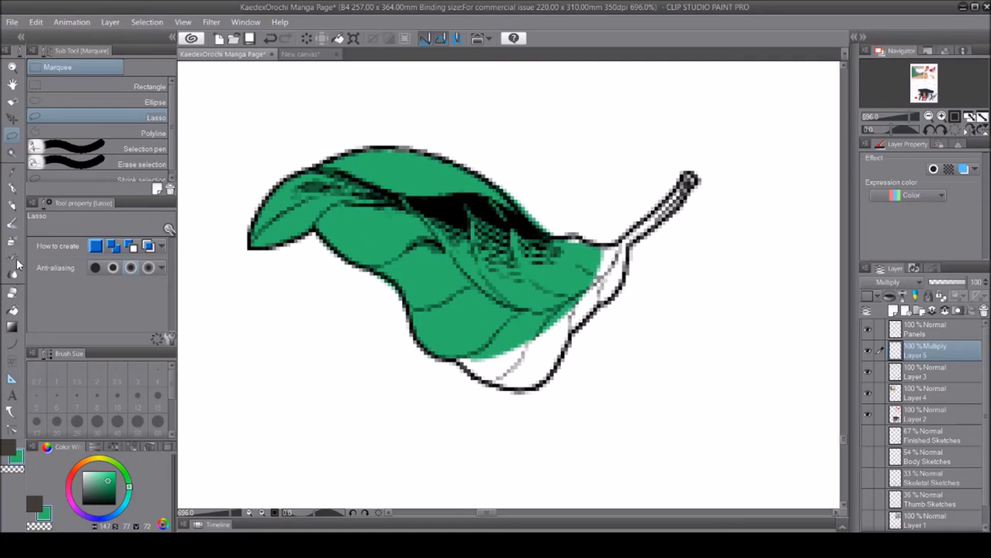
key("p")
mouse_move(642, 194)
left_mouse_down()
mouse_move(478, 368)
mouse_move(597, 327)
left_mouse_up()
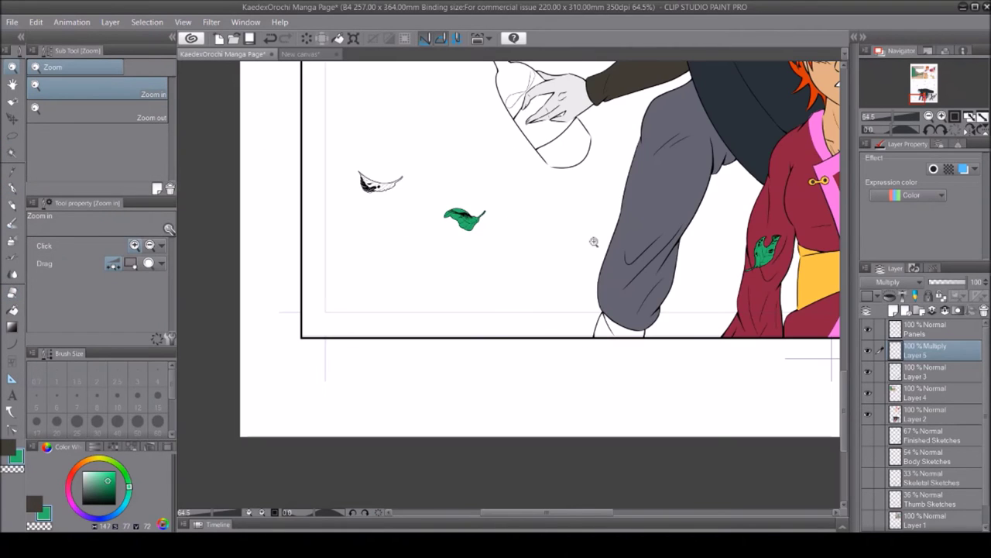
Fill the thin curved leaf near the panel's left border with green, clean its edges and cover the remaining white
scroll(375, 179, "up", 8)
key("m")
left_click_drag(577, 283, 233, 255)
key("alt+BackSpace")
key("e")
scroll(266, 314, "up", 5)
left_click_drag(266, 315, 297, 336)
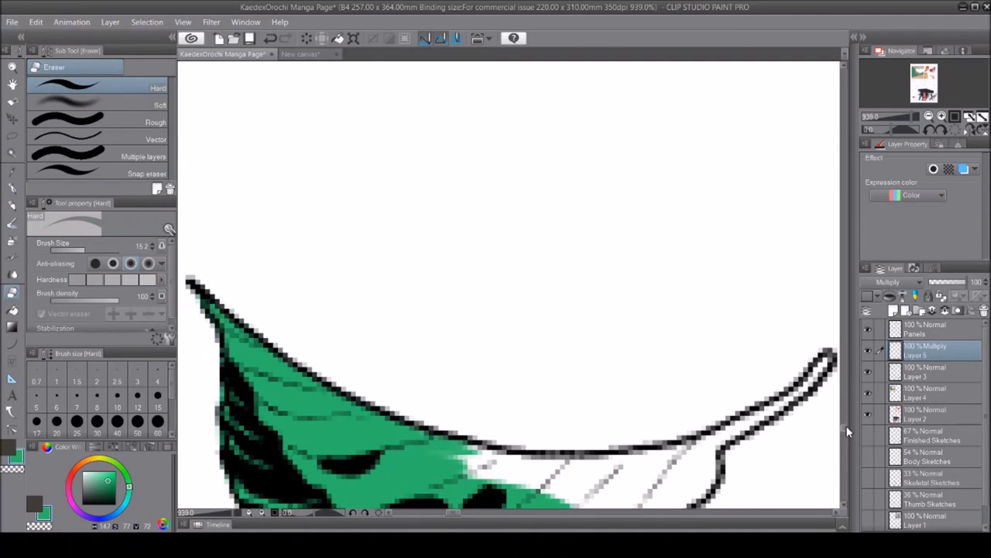
scroll(687, 255, "down", 5)
left_click_drag(687, 255, 704, 188)
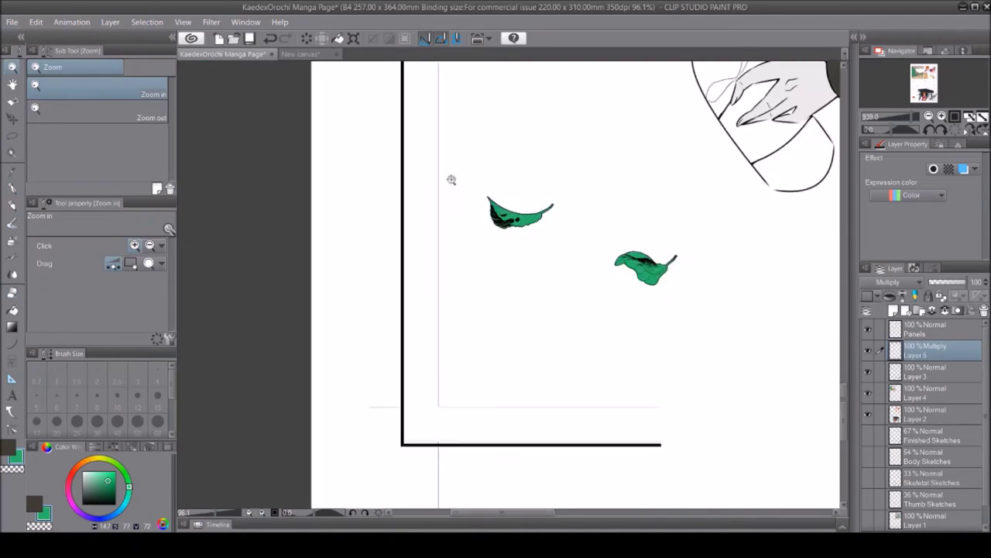
Color the curled leaf and the tattered leaf in the lower panel green, and erase the green inside the tattered leaf's hole
scroll(452, 179, "down", 4)
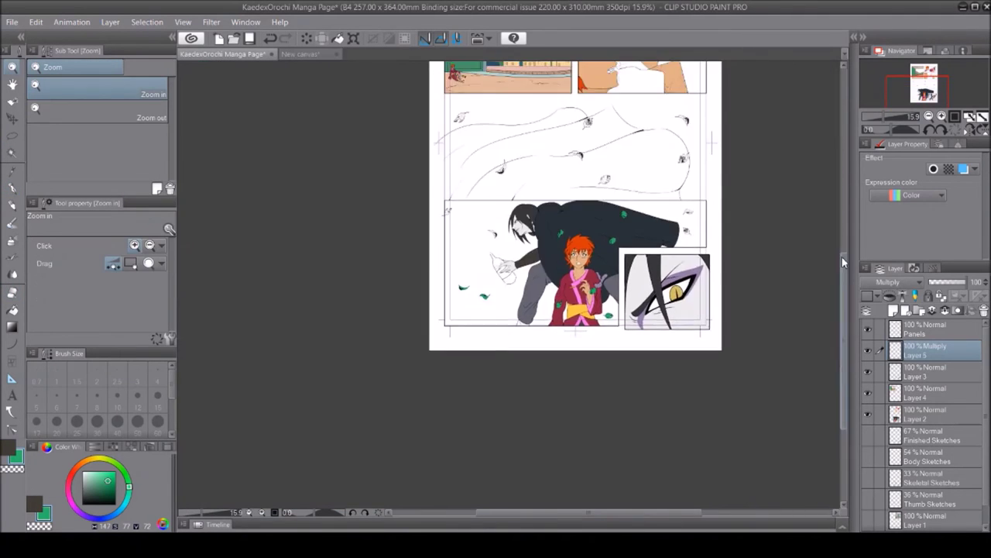
key("m")
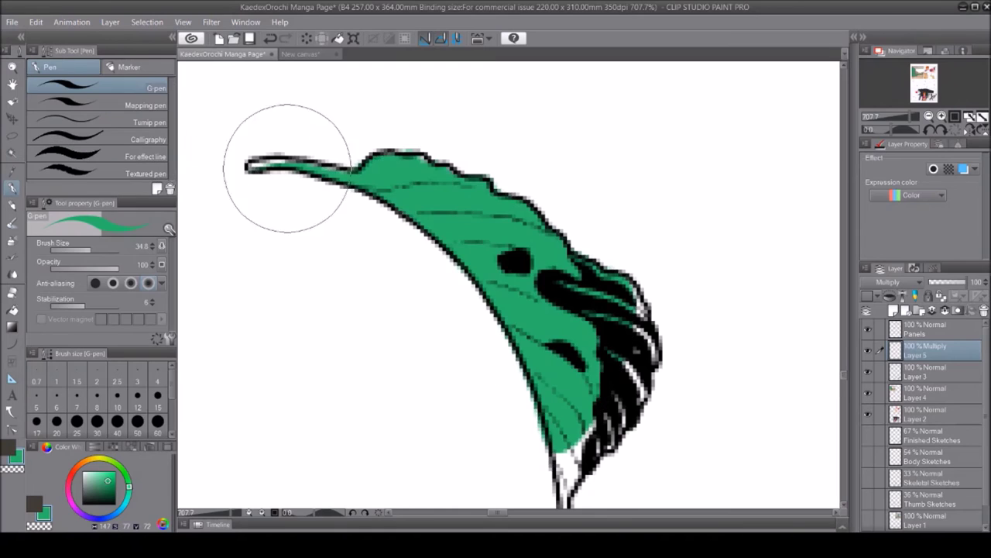
scroll(678, 276, "down", 3)
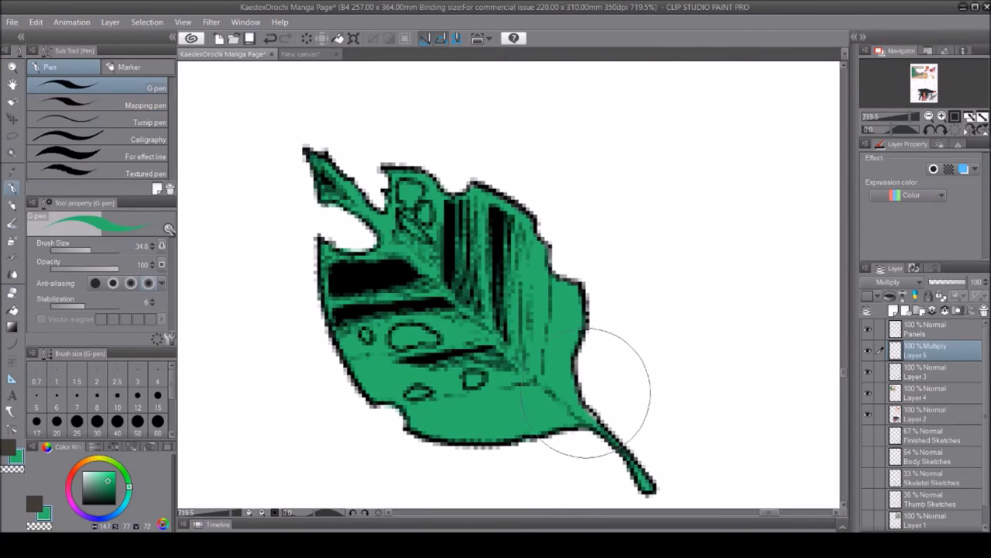
left_click(418, 393)
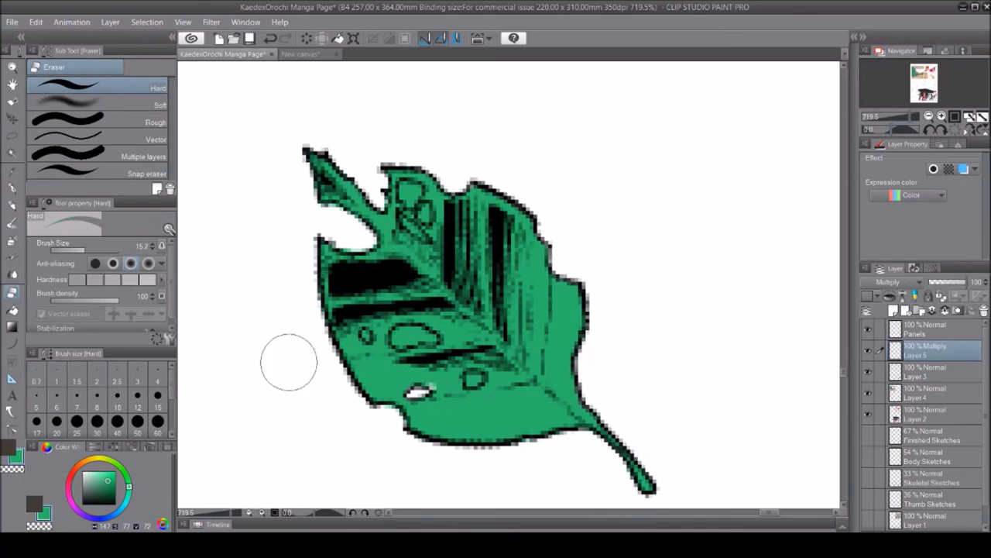
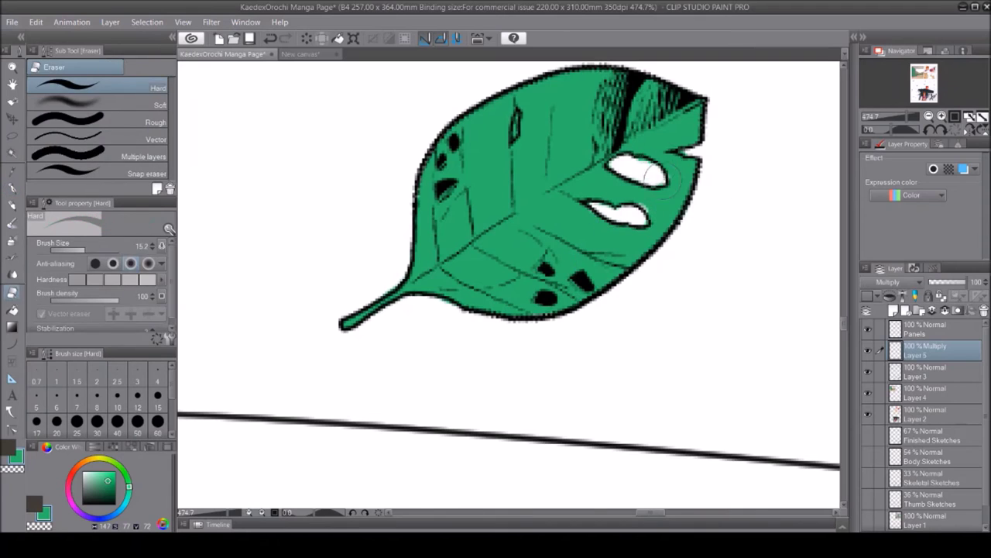
Fill the tattered leaf overlapping the curved cloak outline in the middle panel with green
key("p")
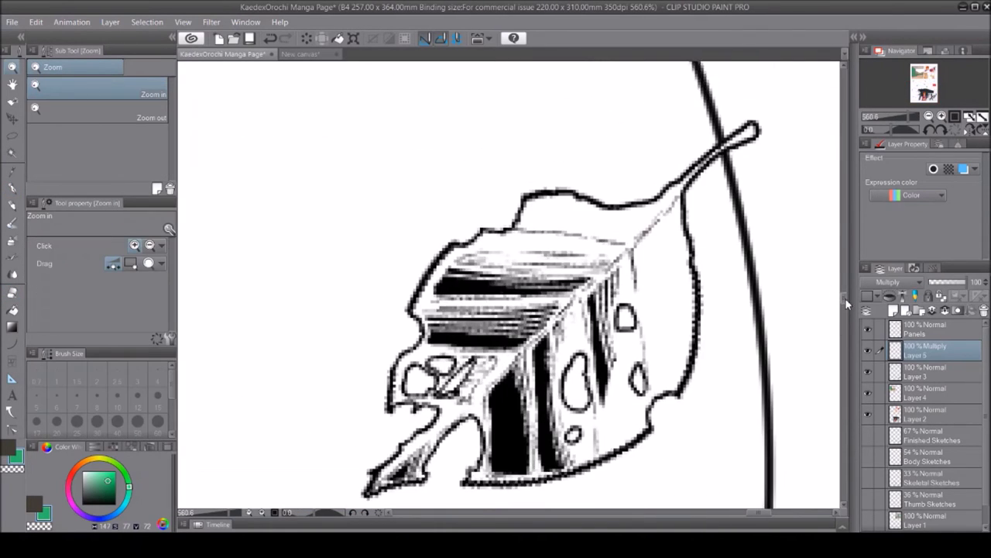
key("m")
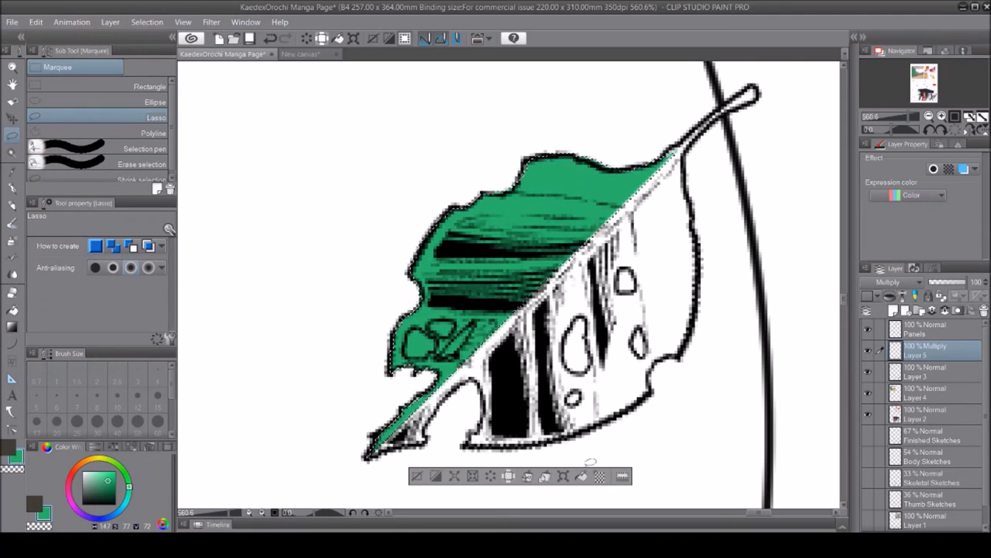
key("ctrl+d")
key("e")
Fill the tattered leaf beside the thick black line in the middle panel with green and clean it up
key("m")
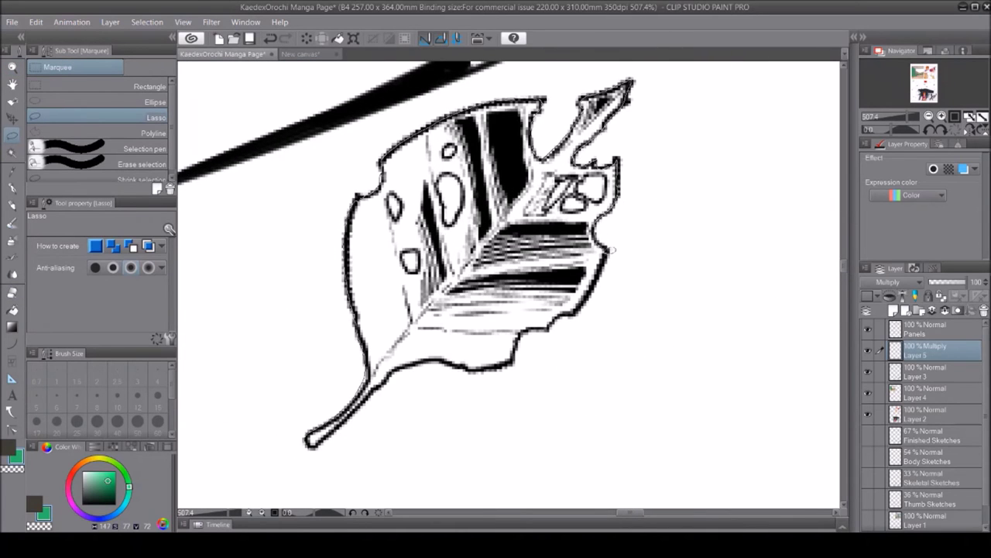
key("alt+Delete")
key("ctrl+d")
key("e")
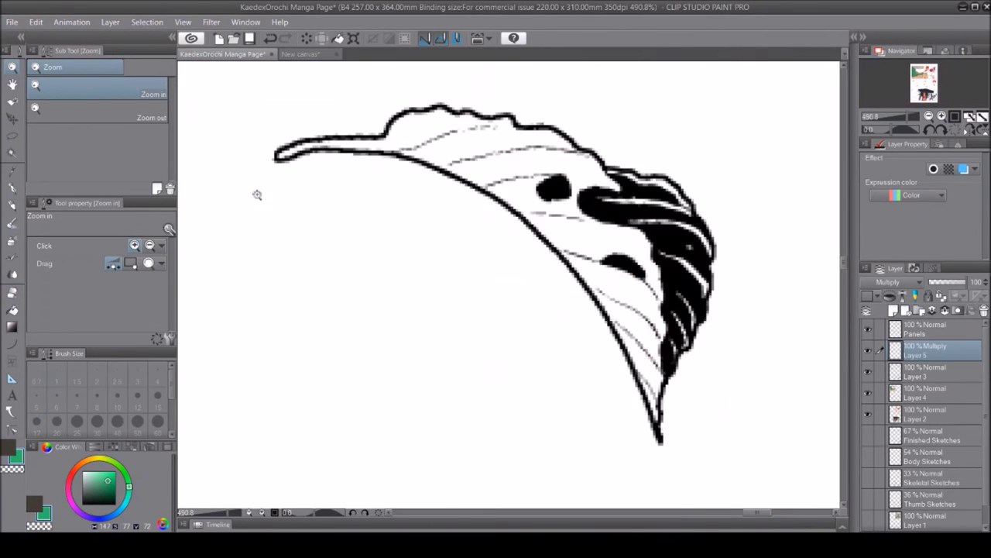
Fill the long curled leaf with the dark folded edge in the middle panel with green
key("m")
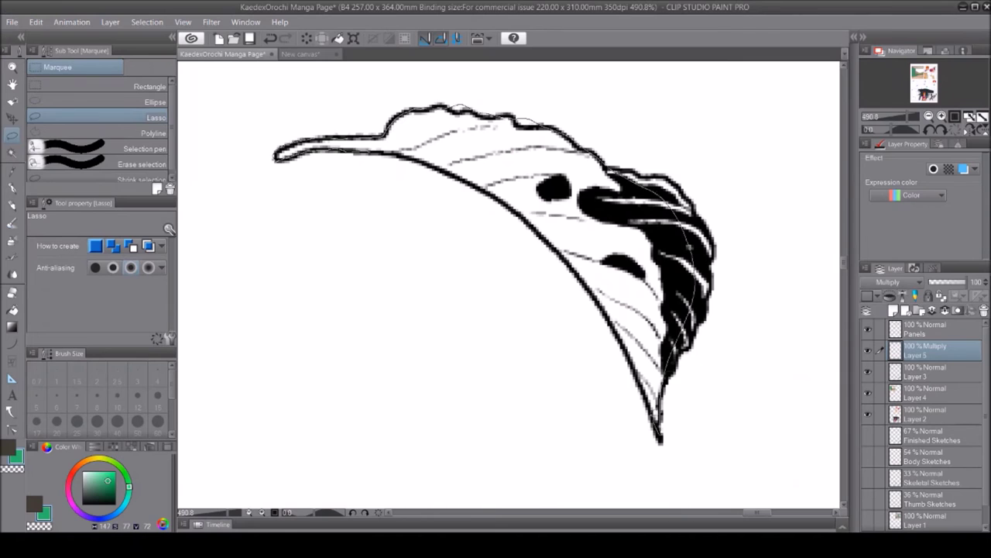
left_click_drag(667, 423, 665, 424)
key("alt+Delete")
key("ctrl+d")
key("p")
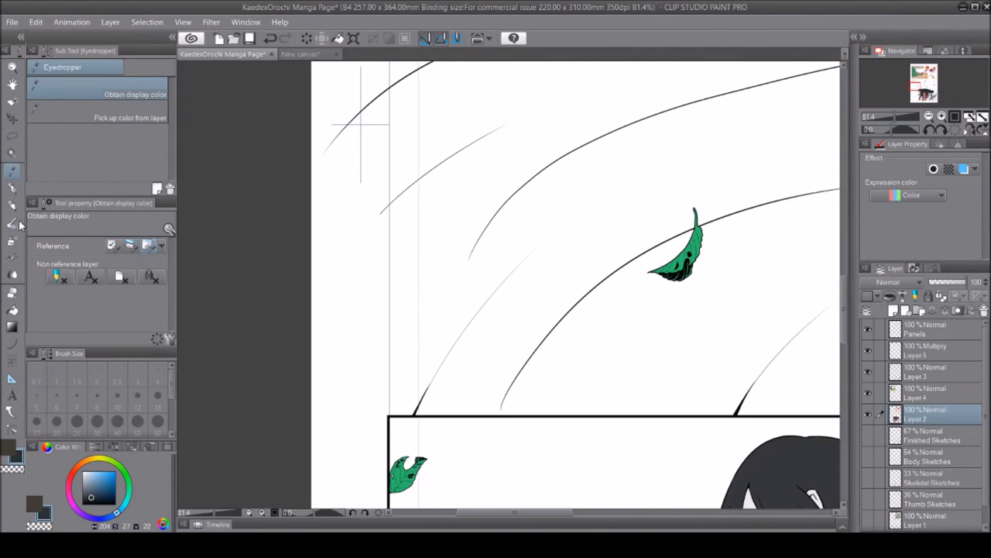
Fill the left end of the cloak in the middle panel with dark blue-grey and marquee the spill below the panel border for clearing
key("m")
left_click(387, 435)
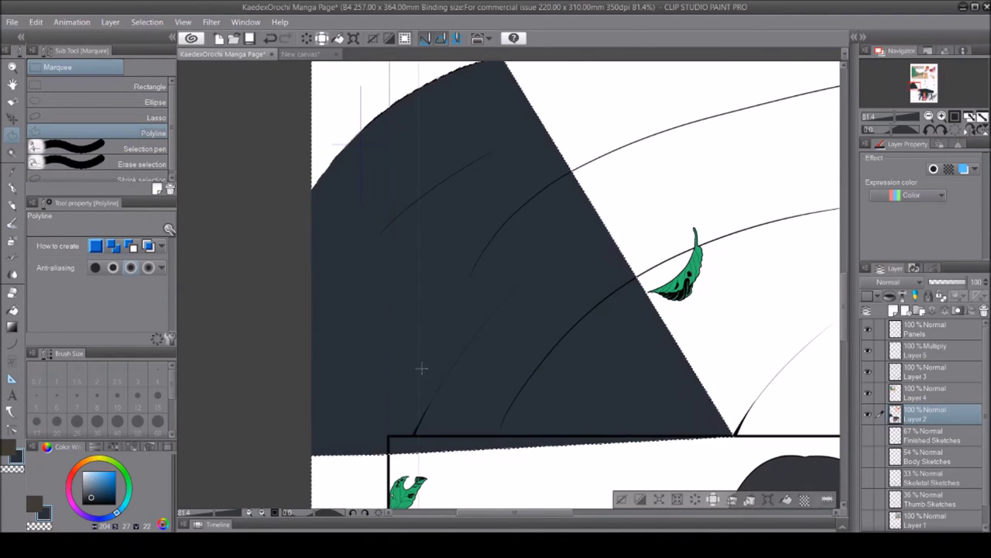
left_click_drag(388, 436, 738, 471)
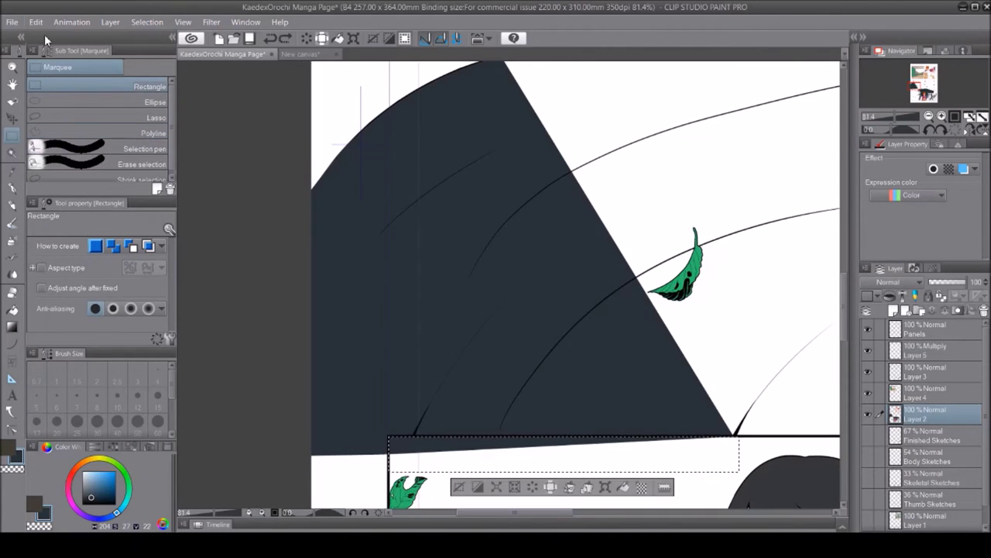
Fill the lower middle of the cloak with dark blue-grey rectangular areas down to the panel border
scroll(568, 315, "right", 5)
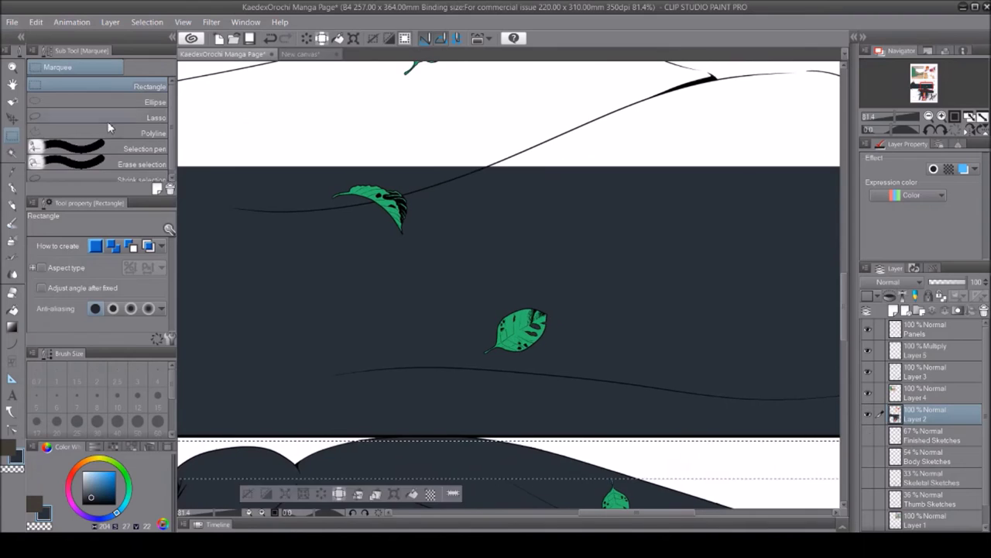
key("slash")
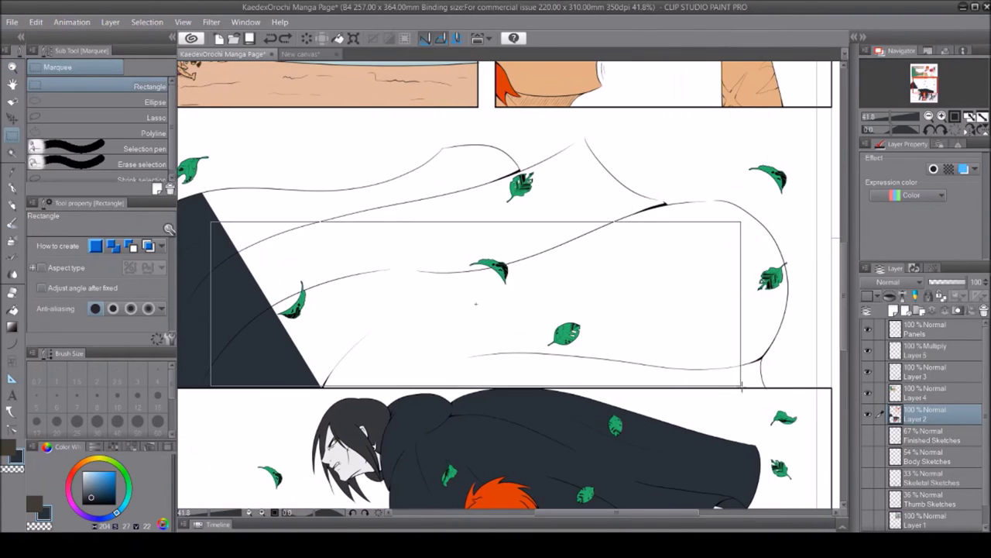
left_click_drag(364, 276, 670, 380)
left_click_drag(306, 293, 327, 310)
Lasso the strip beneath the cloak's upper-left outline, fill it with dark blue-grey and clean up the edge
key("ctrl+space")
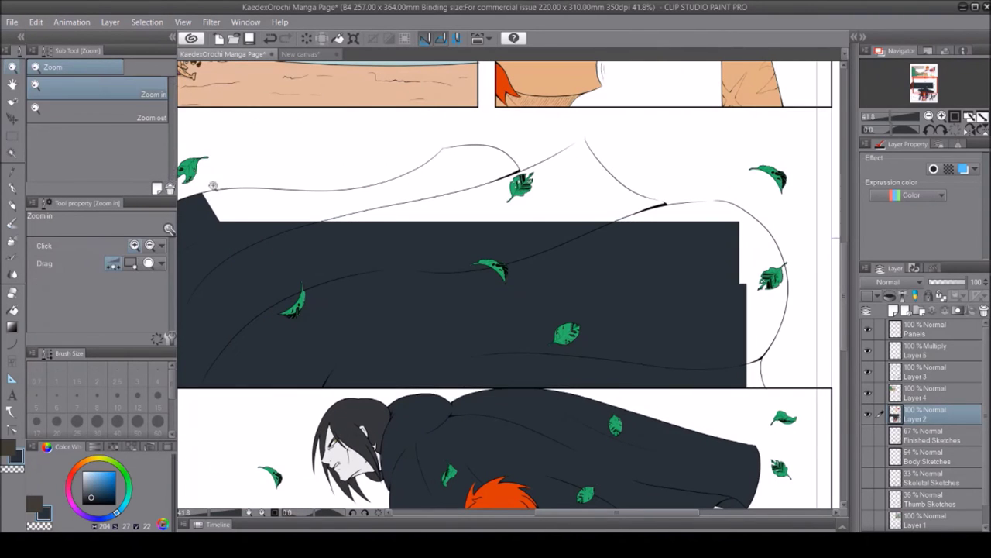
left_click_drag(188, 186, 318, 196)
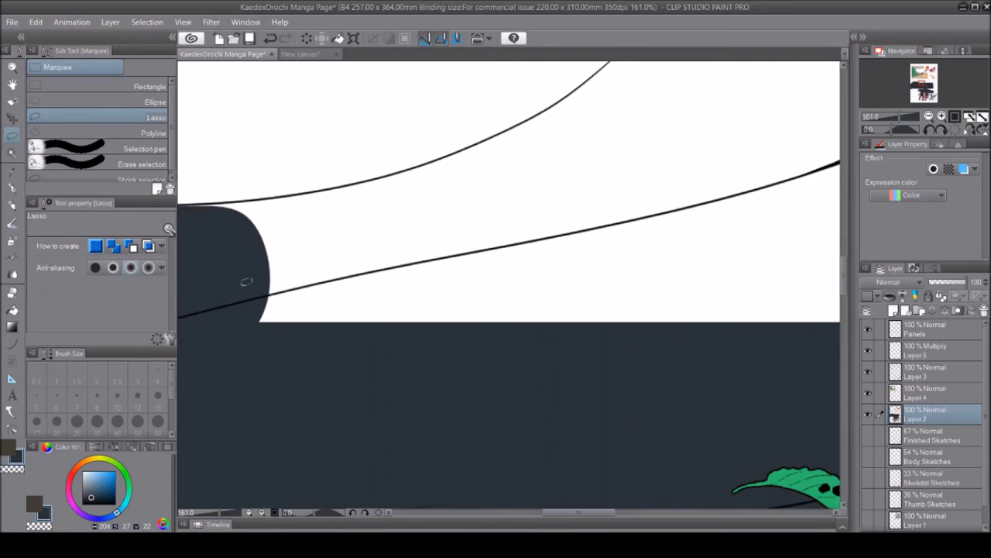
left_click_drag(667, 395, 232, 349)
key("alt+BackSpace")
key("ctrl+d")
key("e")
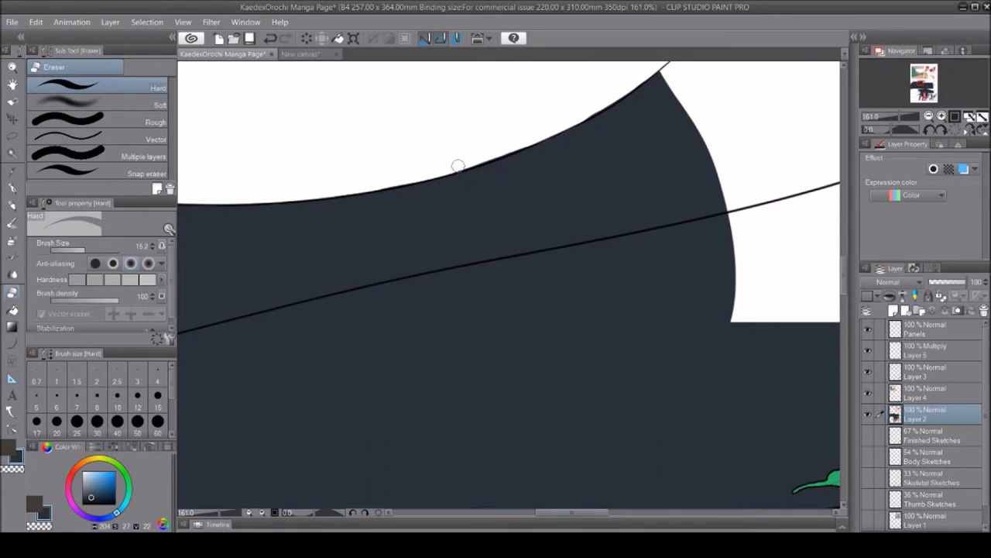
Trace the rest of the cloak's upper and right outline with a Polyline selection and fill it with dark blue-grey
key("ctrl+0")
scroll(496, 279, "up", 5)
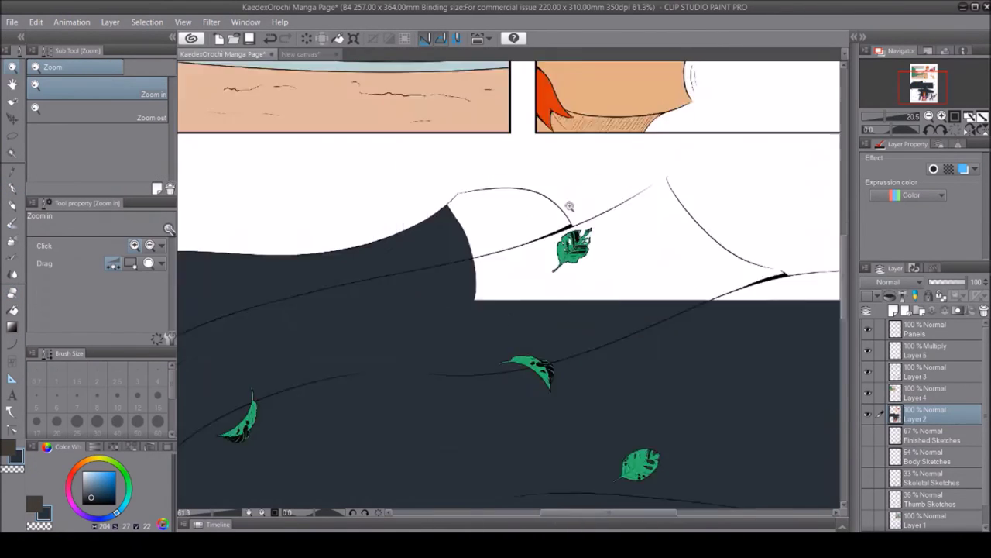
key("m")
left_click(153, 132)
left_click(315, 170)
left_click(343, 140)
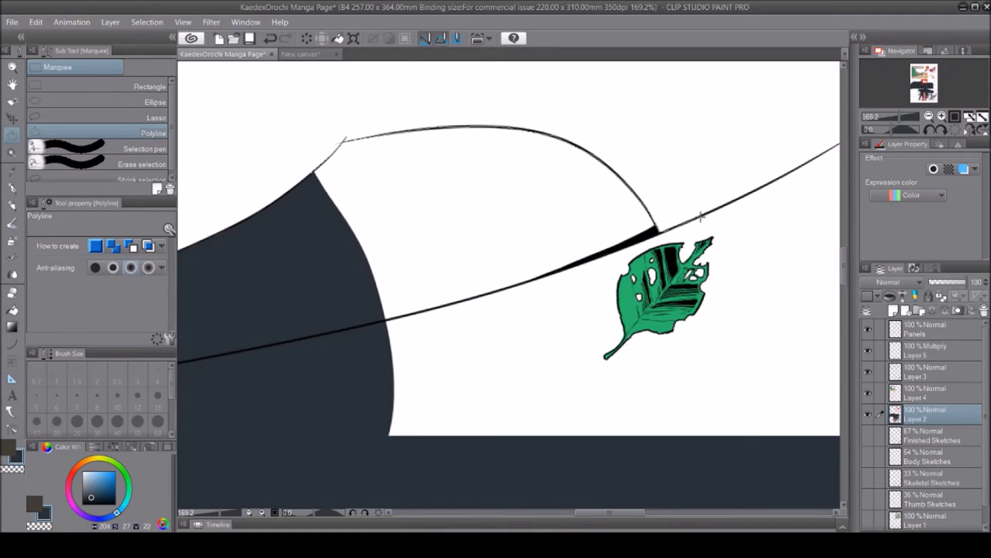
scroll(672, 230, "right", 5)
scroll(722, 122, "right", 10)
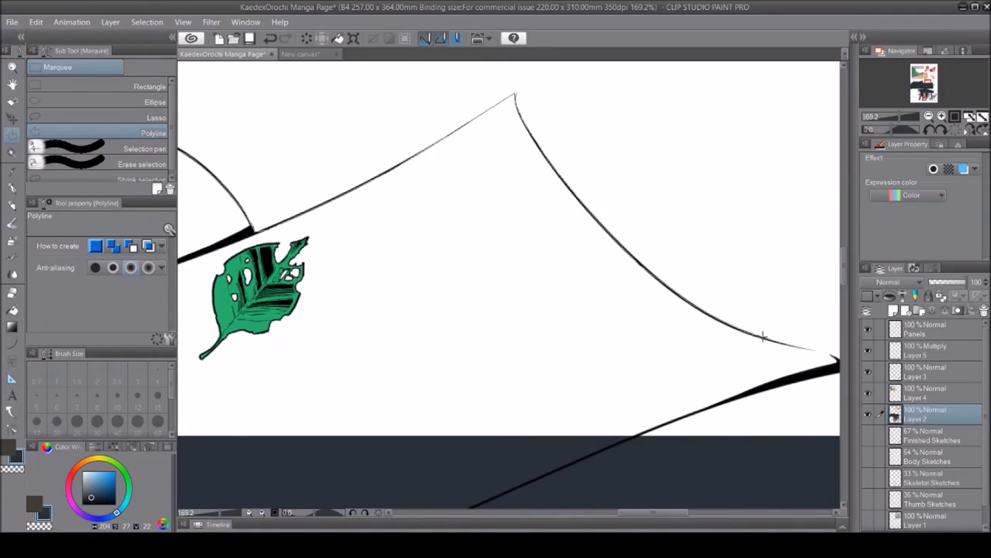
scroll(760, 361, "right", 5)
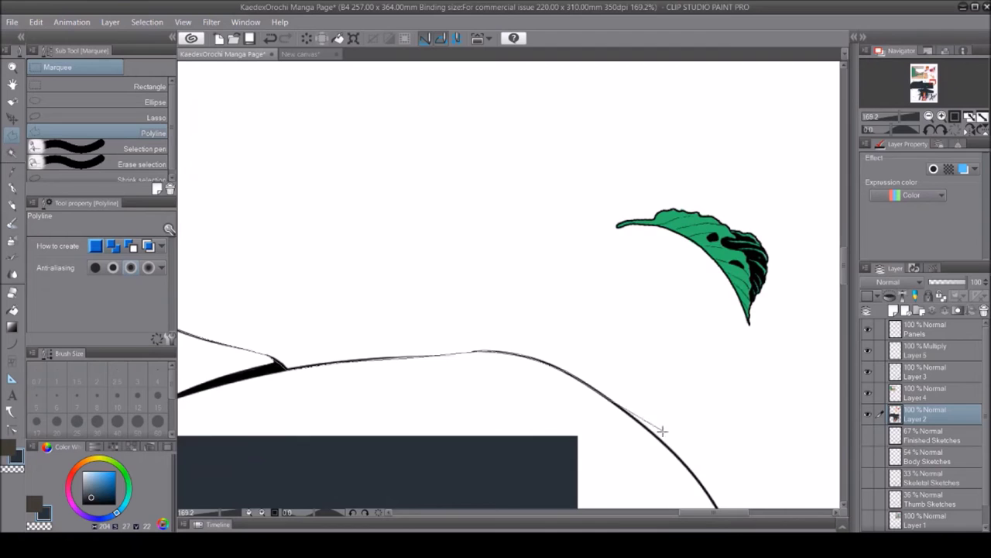
scroll(761, 361, "down", 10)
scroll(755, 490, "down", 10)
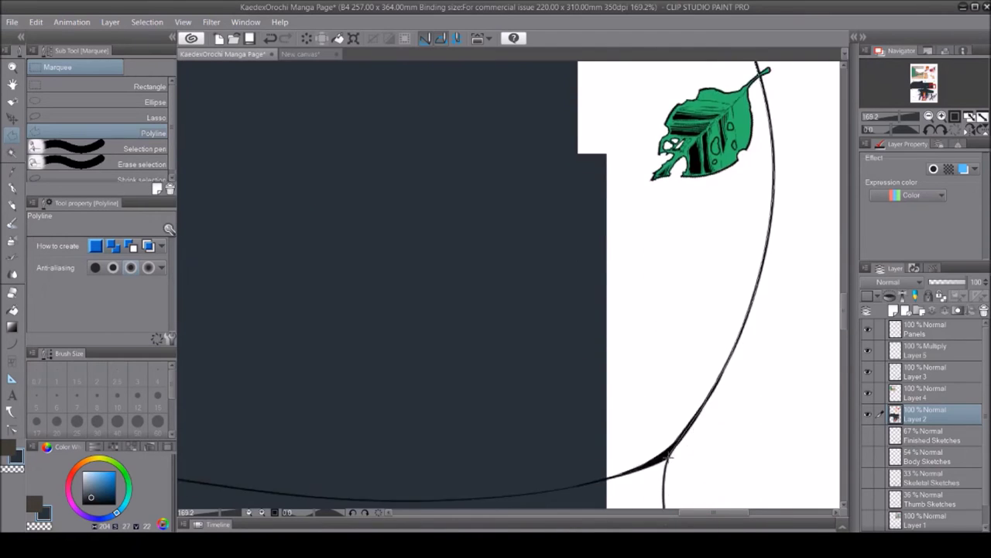
scroll(675, 458, "up", 4)
key("ctrl+0")
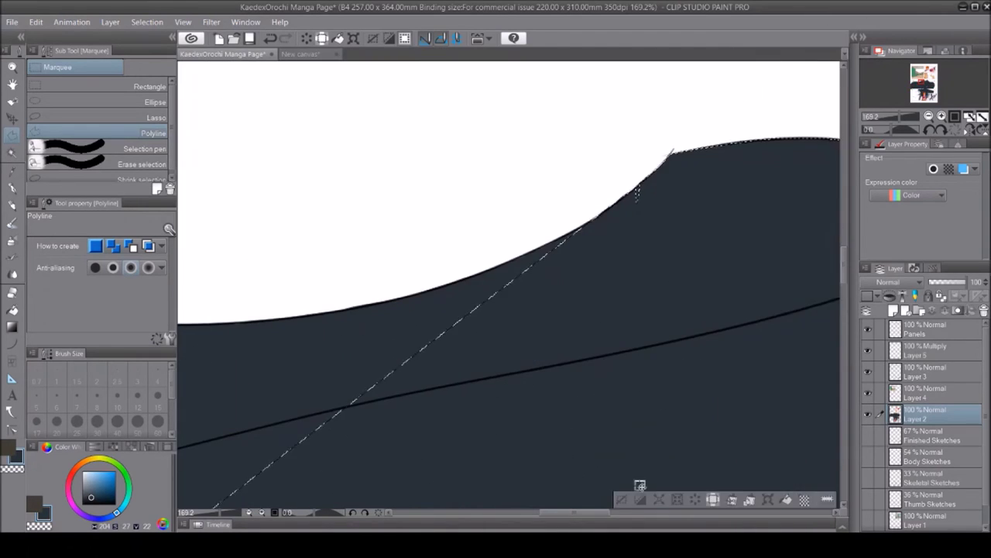
Select the gutters and margins around the panels and fill them with white on the Panels layer
left_click(12, 152)
left_click(329, 356)
key("p")
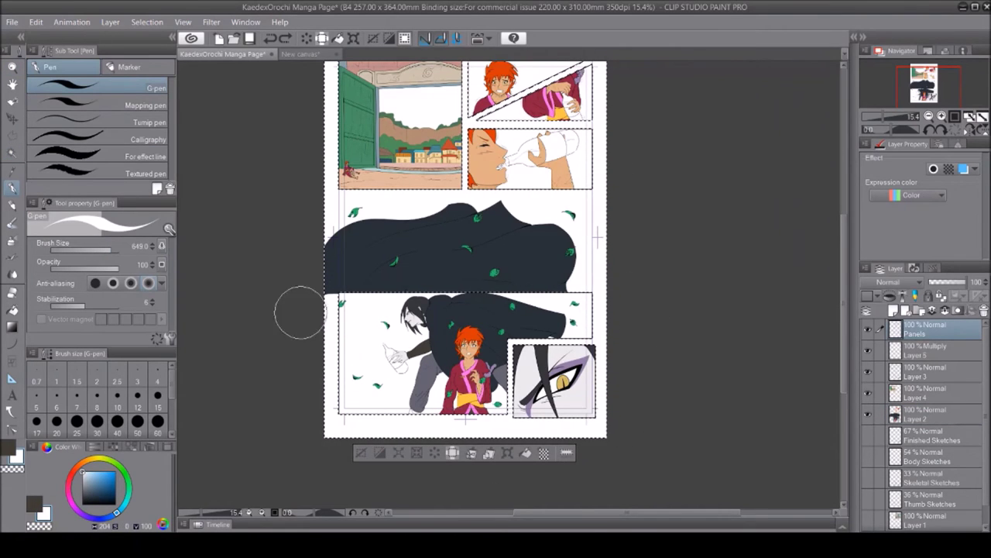
scroll(825, 377, "up", 1)
key("alt+BackSpace")
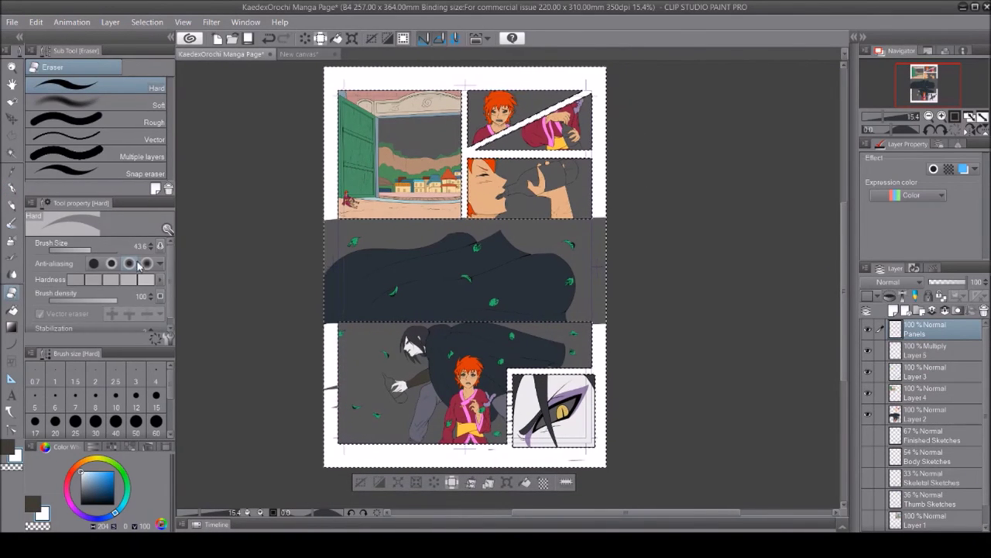
Erase stray marks in the page margins and touch up the middle panel's side edges with the G-pen at 46 opacity
key("e")
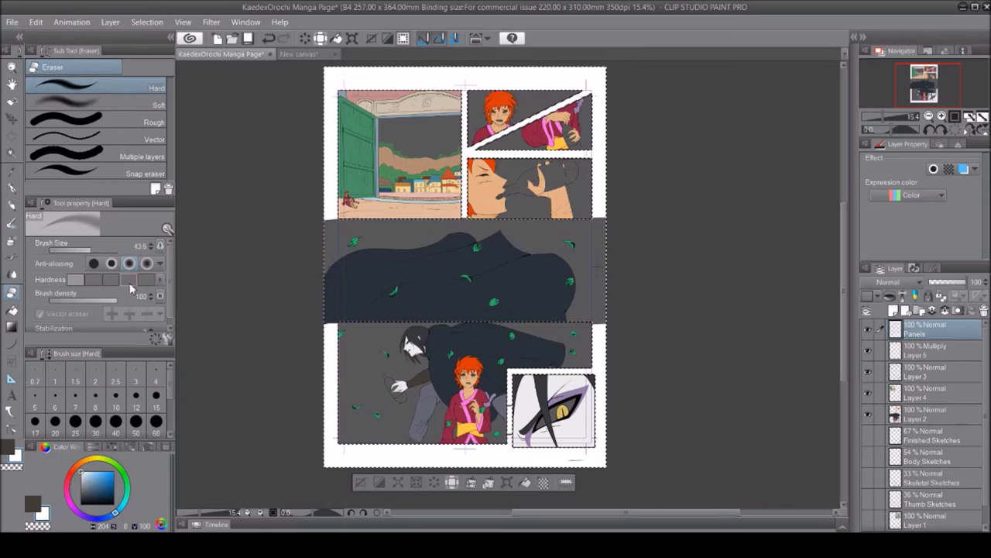
key("p")
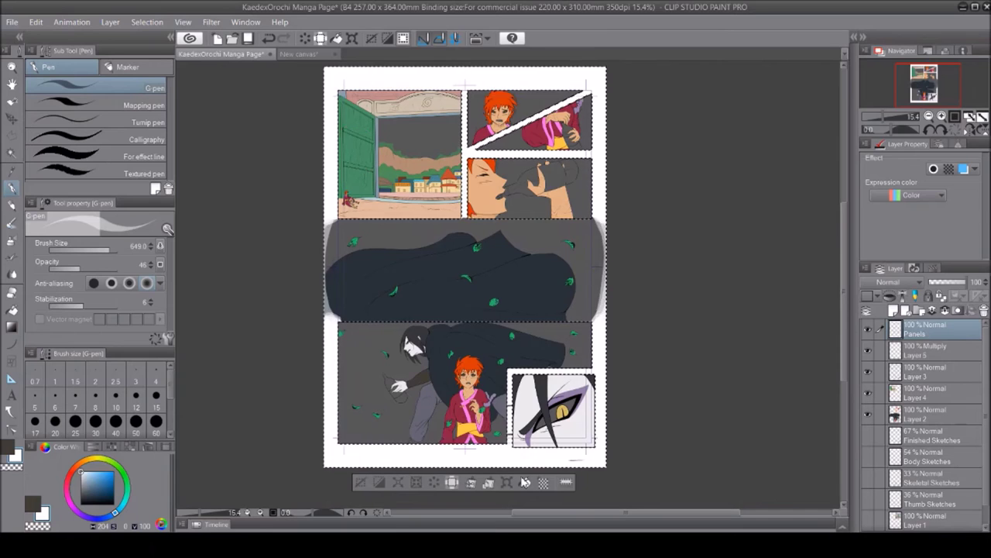
key("e")
left_click(929, 331)
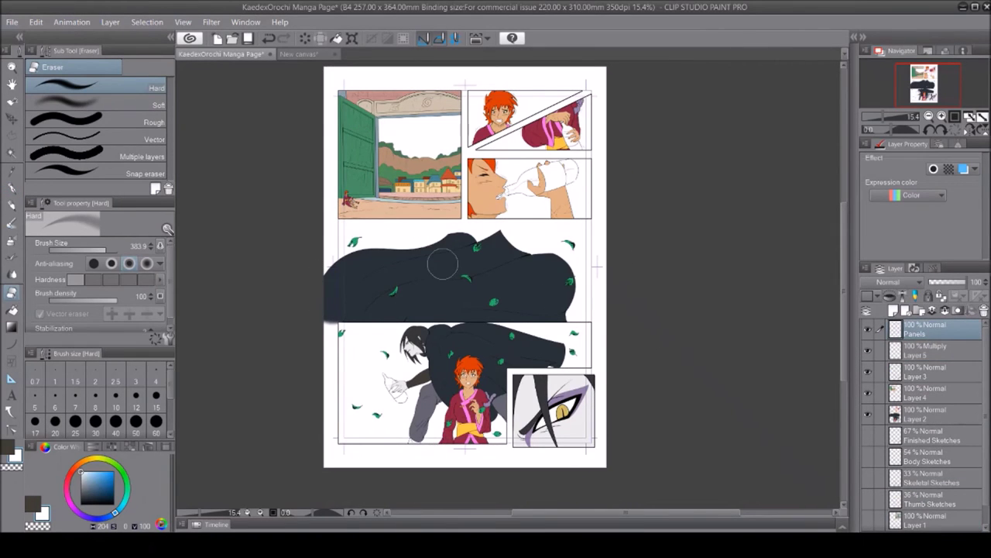
Add a layer beneath Layer 2 and fill the neck and shoulder of the bottle in the drinking panel with teal
left_click(929, 436)
key("m")
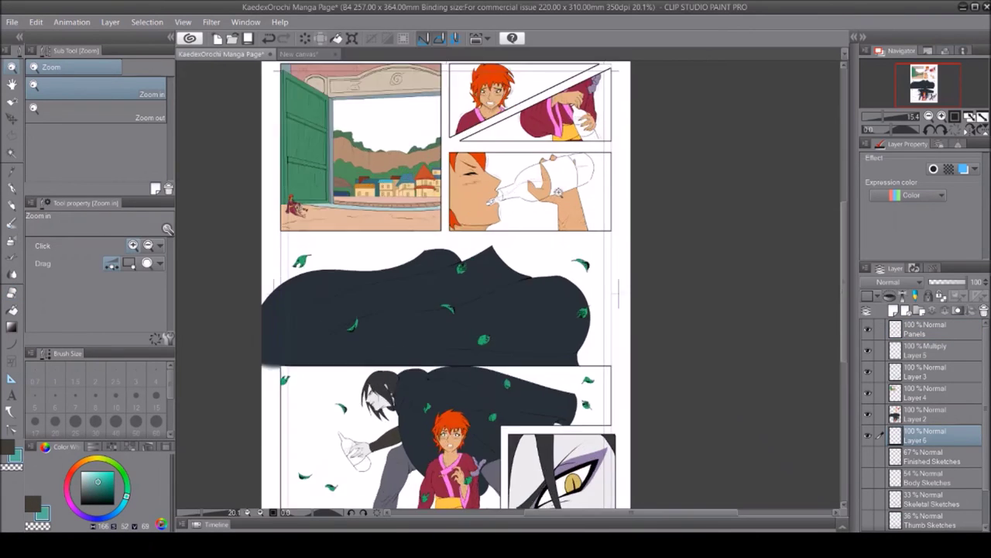
scroll(522, 181, "up", 10)
key("alt+BackSpace")
key("ctrl+d")
Erase the skin color overlapping the bottle on Layer 2 and paint the bottle's remaining gaps teal on Layer 6
left_click(930, 414)
key("e")
mouse_move(573, 225)
left_mouse_down()
mouse_move(624, 244)
mouse_move(651, 178)
left_mouse_up()
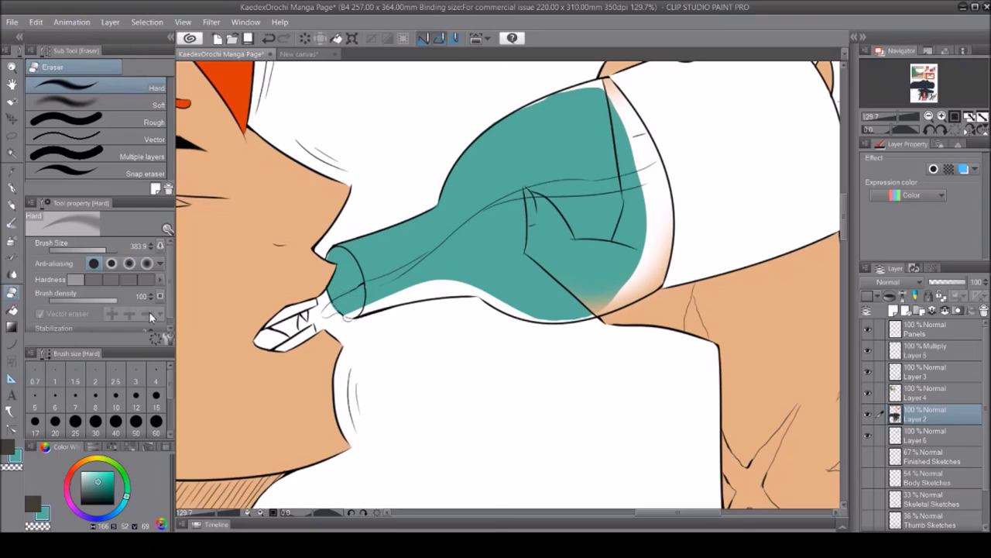
left_click_drag(588, 233, 313, 391)
left_click(926, 435)
key("p")
left_click(360, 275)
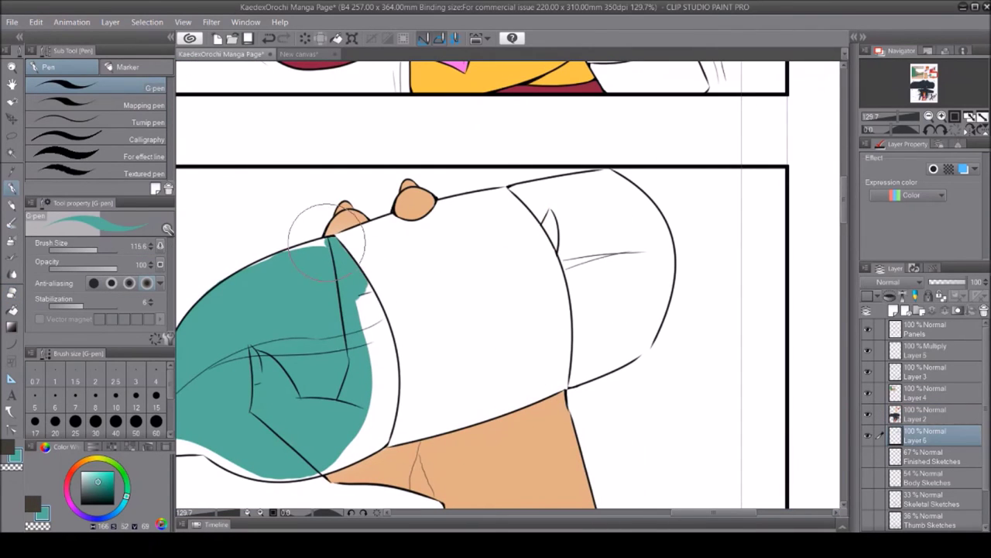
Clean up the teal edge and fill the bottle's rounded base beyond the label with teal in the drinking panel
key("e")
scroll(464, 354, "up", 8)
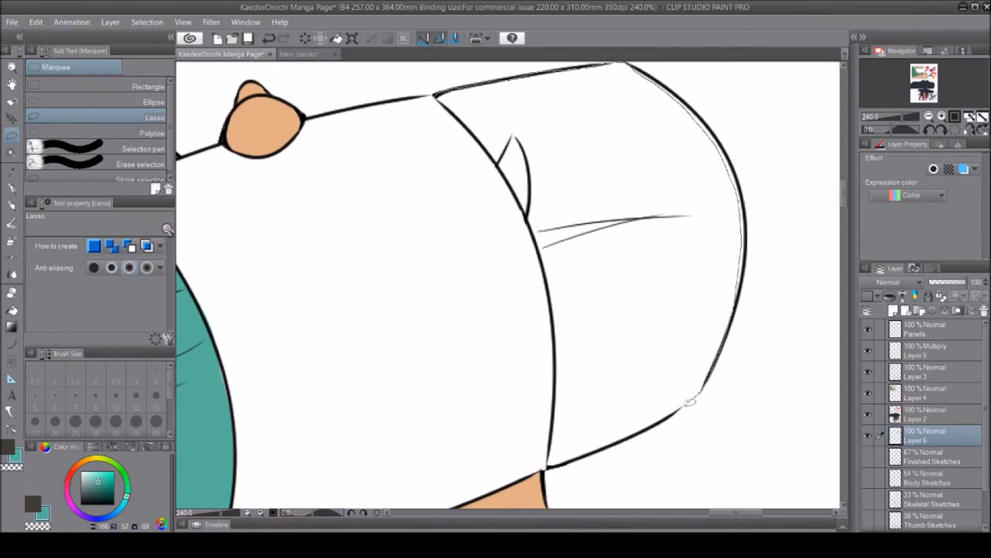
key("alt+BackSpace")
key("p")
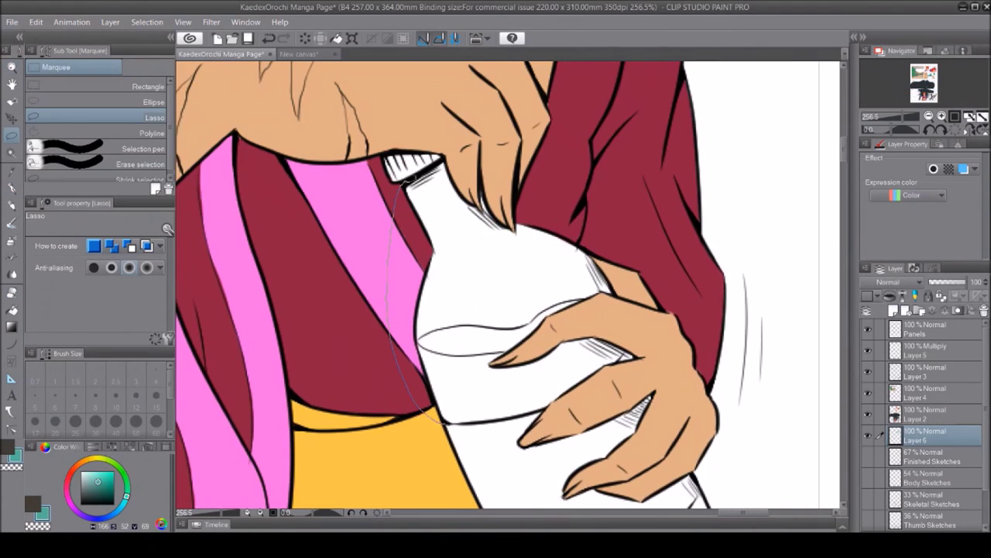
Fill the upper body of the bottle held in both hands with teal and lasso its base below the label
key("alt+BackSpace")
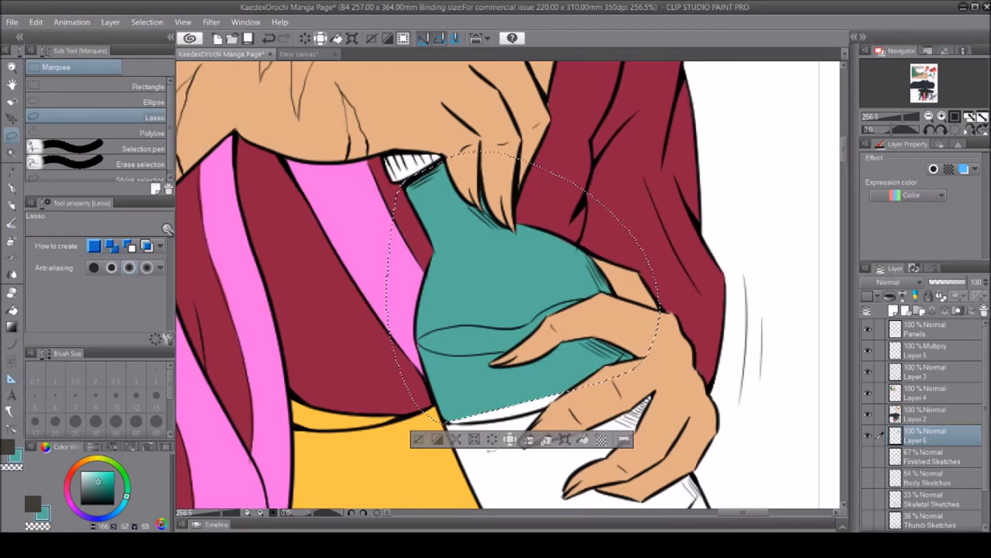
key("ctrl+d")
scroll(850, 167, "down", 5)
key("m")
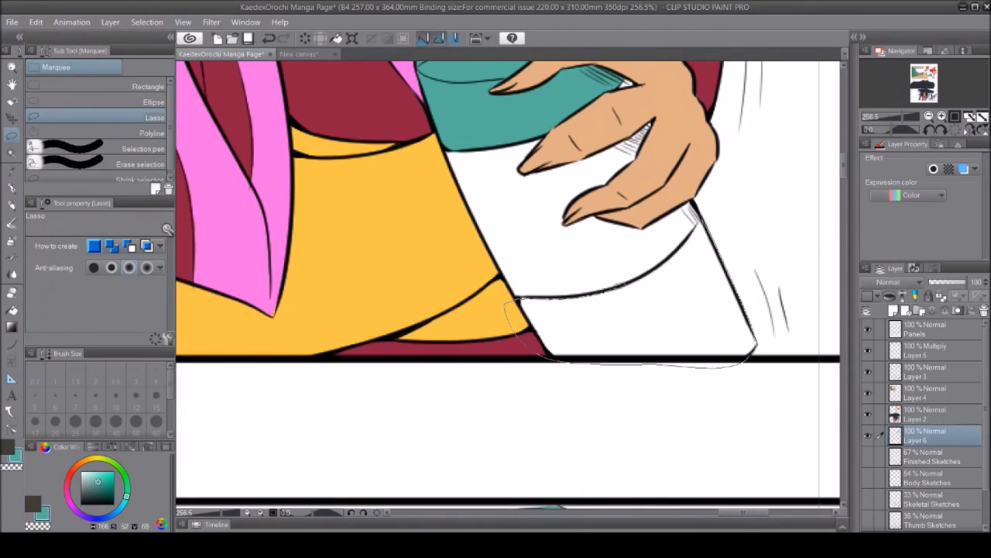
Fill the outlined bottom section of the bottle in the sash panel with teal and clear the selection
key("alt+BackSpace")
key("ctrl+d")
key("p")
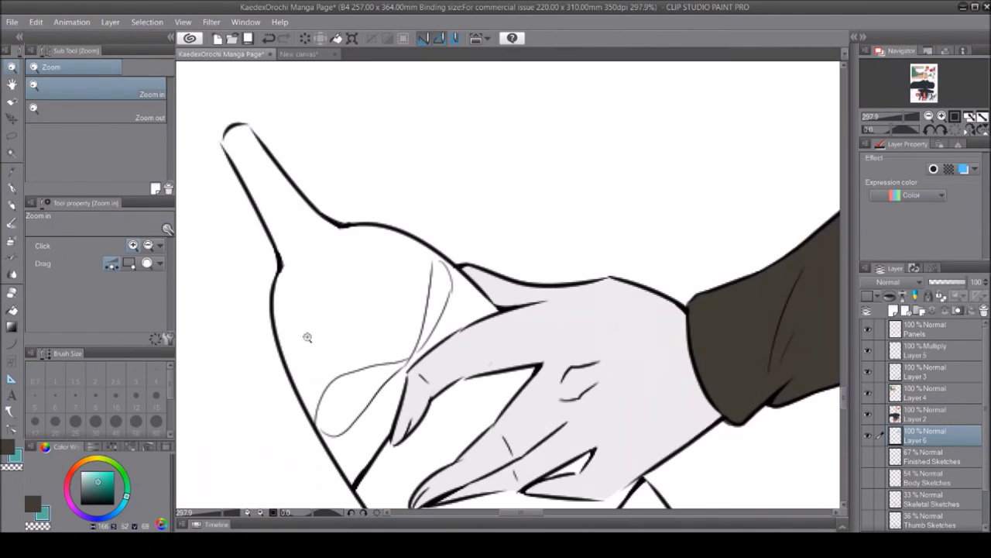
Fill the upper and lower glass sections of the bottle in the cloaked figure's hand with teal
key("m")
key("alt+BackSpace")
key("ctrl+d")
key("p")
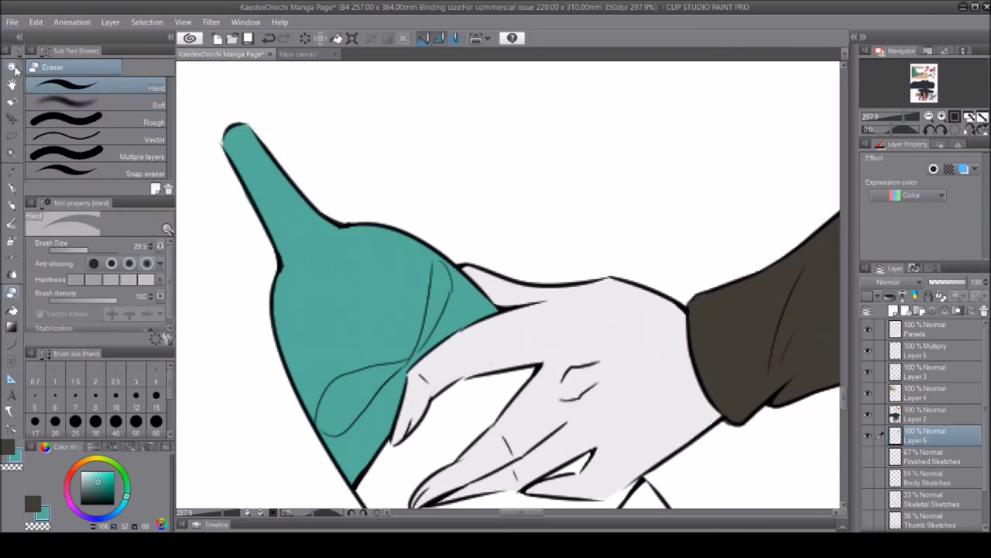
key("m")
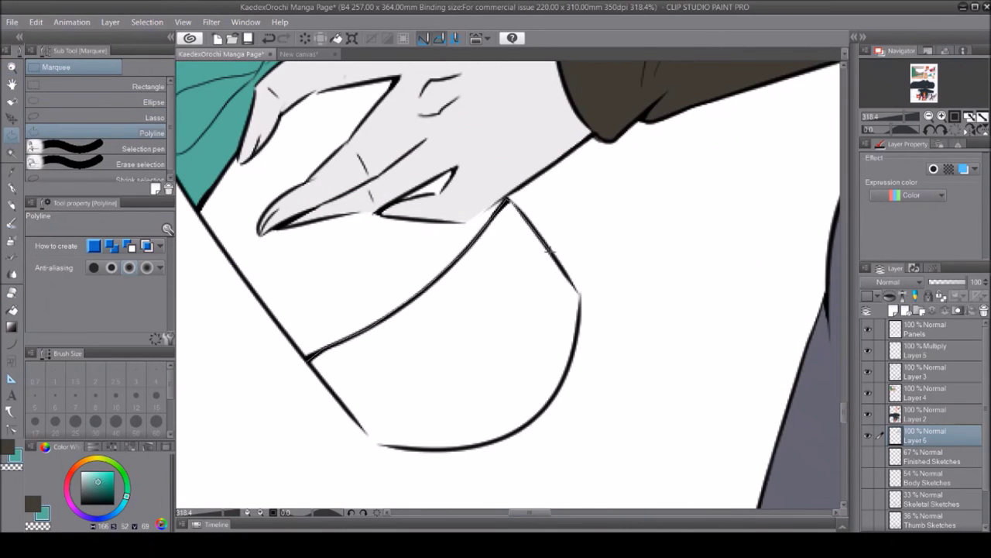
left_click(356, 422)
key("alt+BackSpace")
key("ctrl+d")
key("ctrl+alt+space")
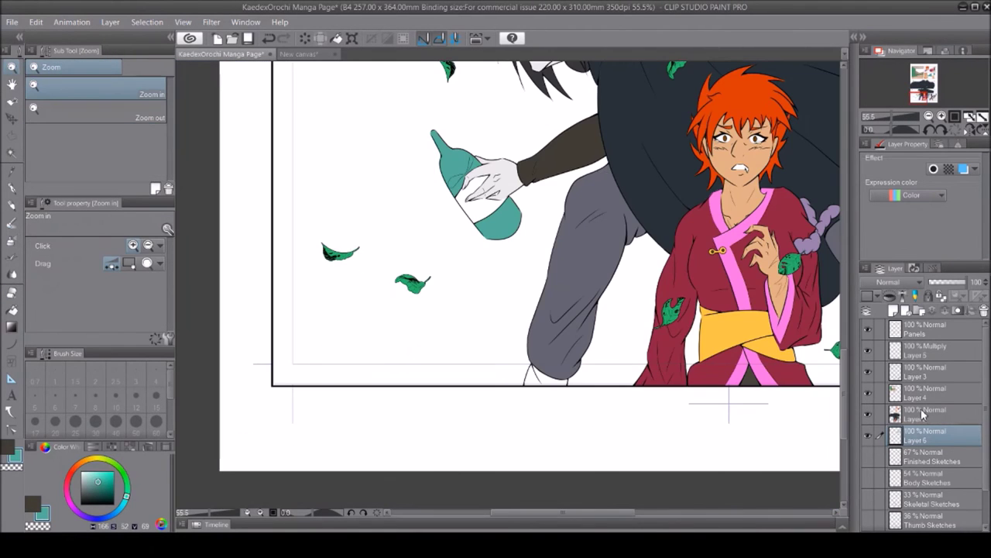
Fill the label of the cloaked figure's bottle with pale yellow on a separate layer beneath the other colors
left_click_drag(434, 141, 599, 251)
left_click(360, 153)
key("alt+BackSpace")
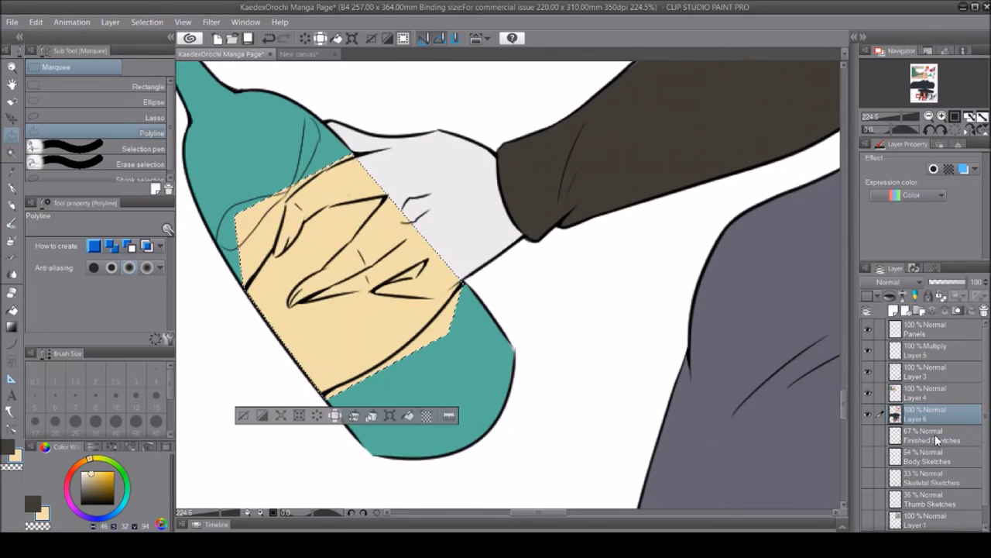
key("ctrl+z")
key("ctrl+shift+n")
key("alt+BackSpace")
key("ctrl+d")
left_click(12, 68)
scroll(465, 243, "down", 5)
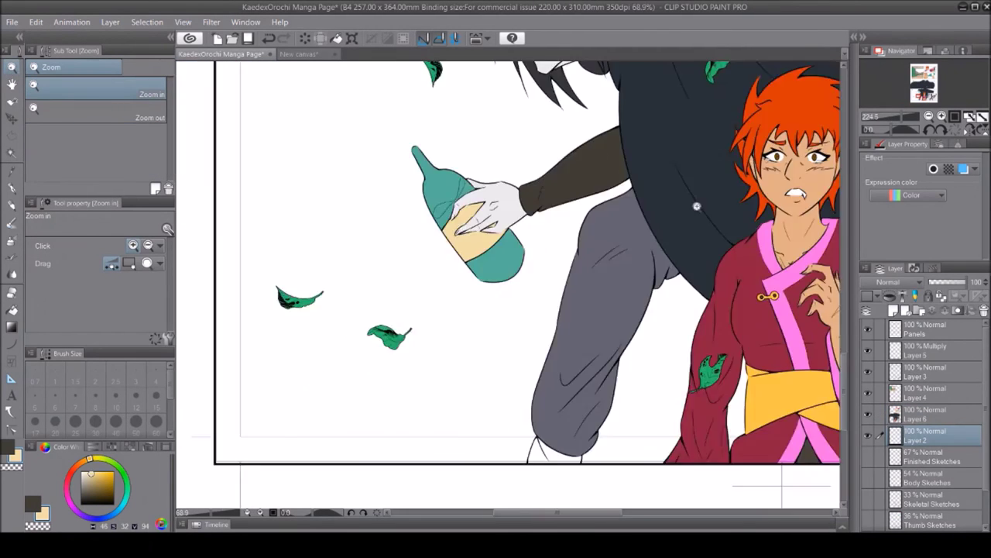
Recolor the teal glass of the bottles in all panels to light aqua on Layer 6
scroll(365, 189, "up", 5)
left_click(922, 414)
key("g")
left_click(361, 183)
scroll(362, 183, "down", 3)
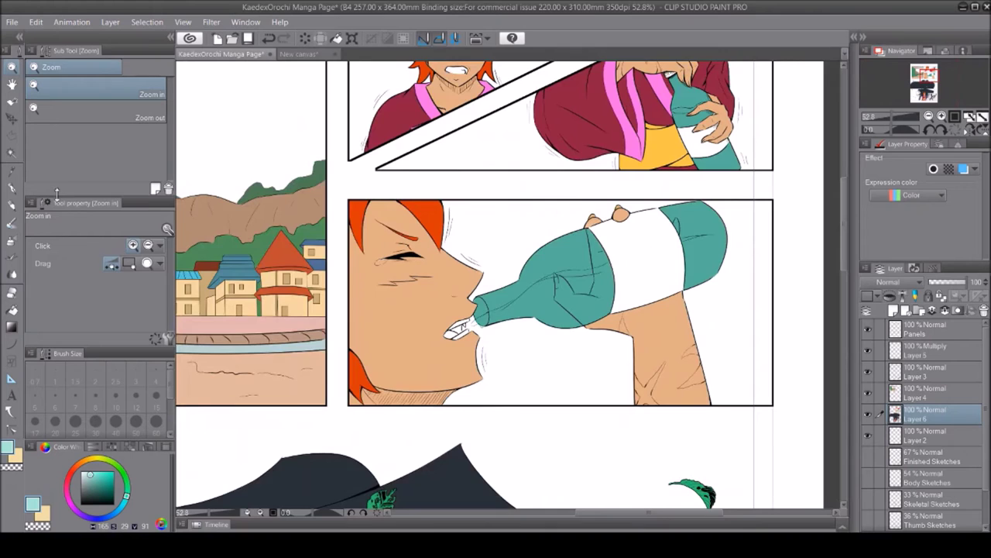
scroll(582, 324, "down", 4)
key("alt+bracketleft")
Select the label areas of the bottles in the drinking panel and the sash panel and fill them with pale yellow
scroll(583, 323, "up", 7)
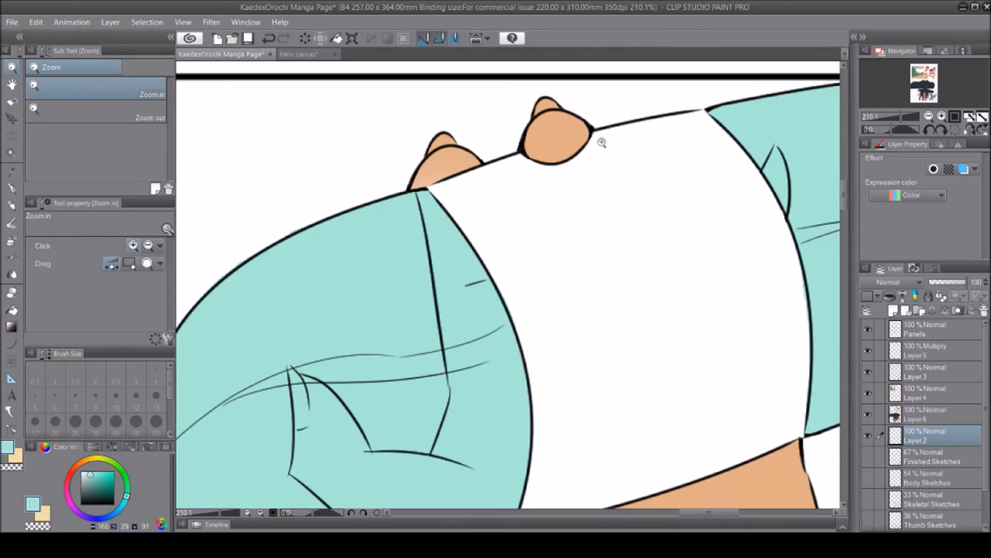
key("m")
double_click(457, 478)
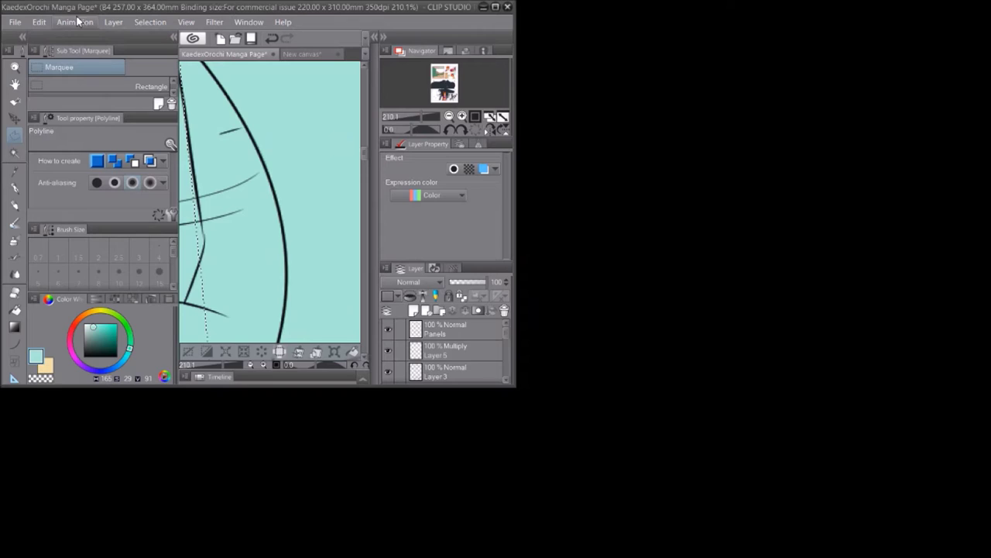
key("g")
left_click(630, 266)
key("ctrl+d")
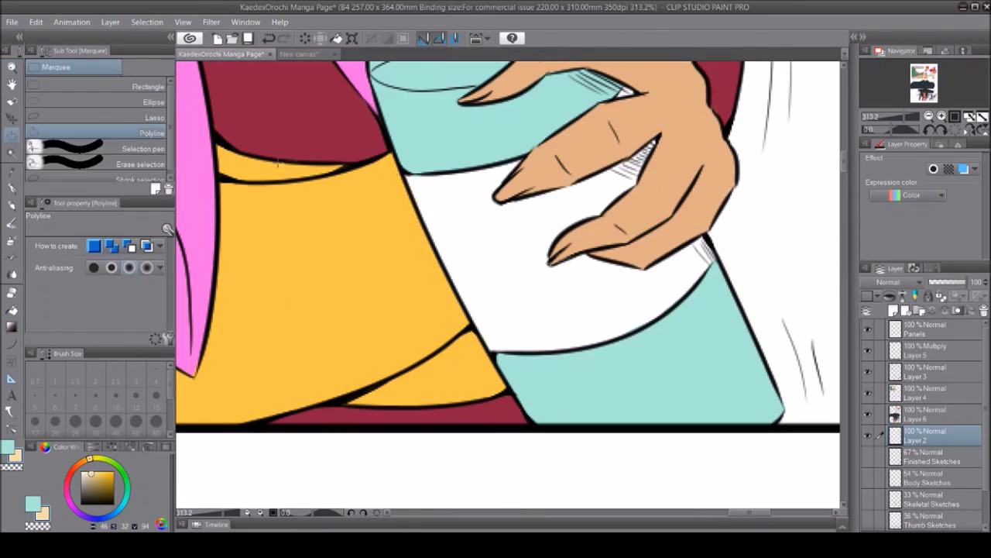
left_click(604, 263)
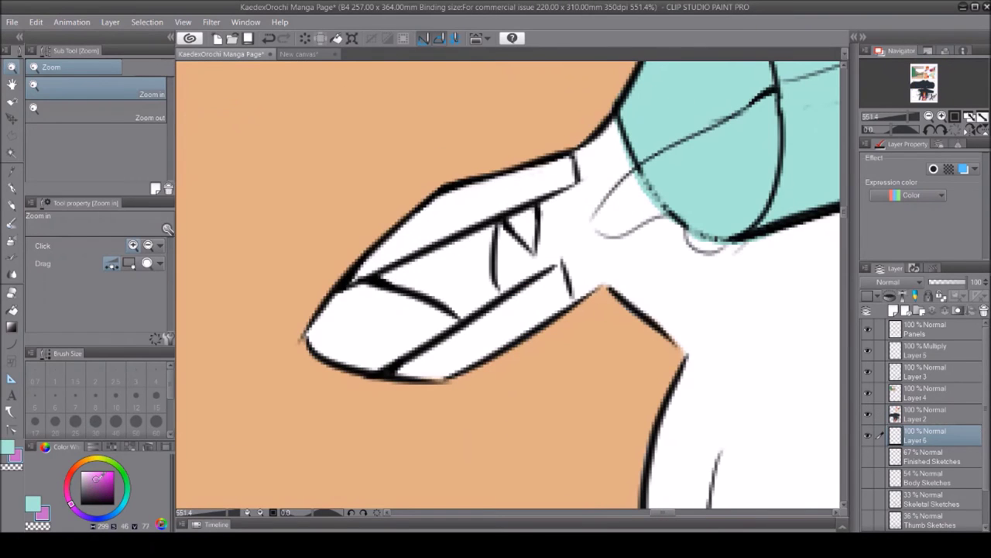
Color the drinking character's tongue pink and the inside of the mouth dark magenta
key("p")
mouse_move(376, 316)
left_mouse_down()
mouse_move(439, 320)
mouse_move(370, 304)
mouse_move(433, 274)
mouse_move(482, 268)
left_mouse_up()
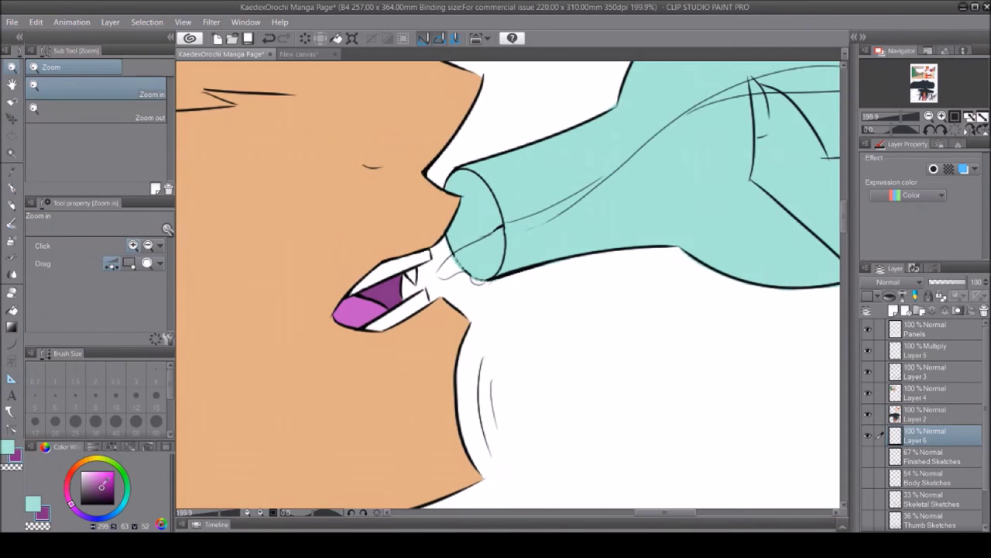
key("g")
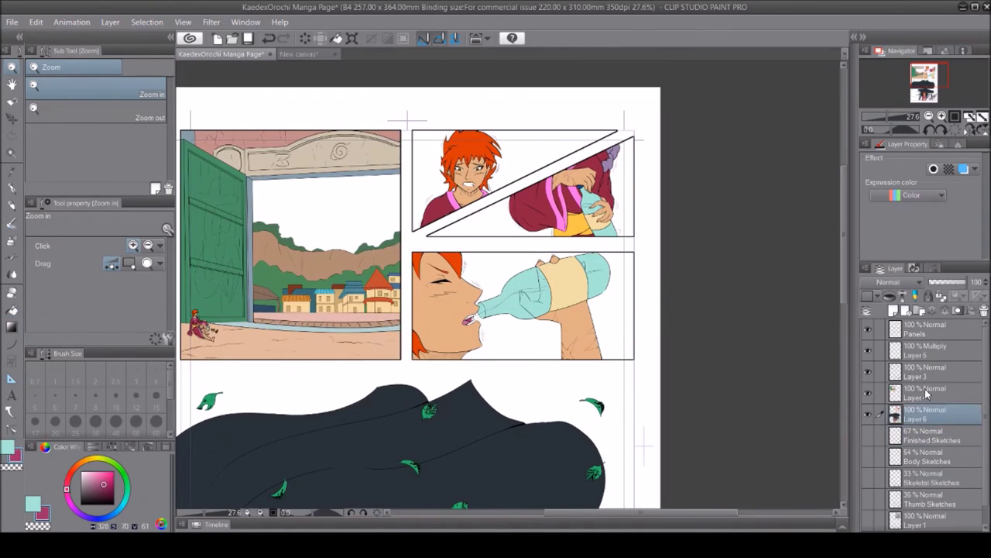
Consolidate the color layers into Layer 6 and fill the sky above the town with dark navy on Layer 2
left_click_drag(927, 395, 927, 419)
key("m")
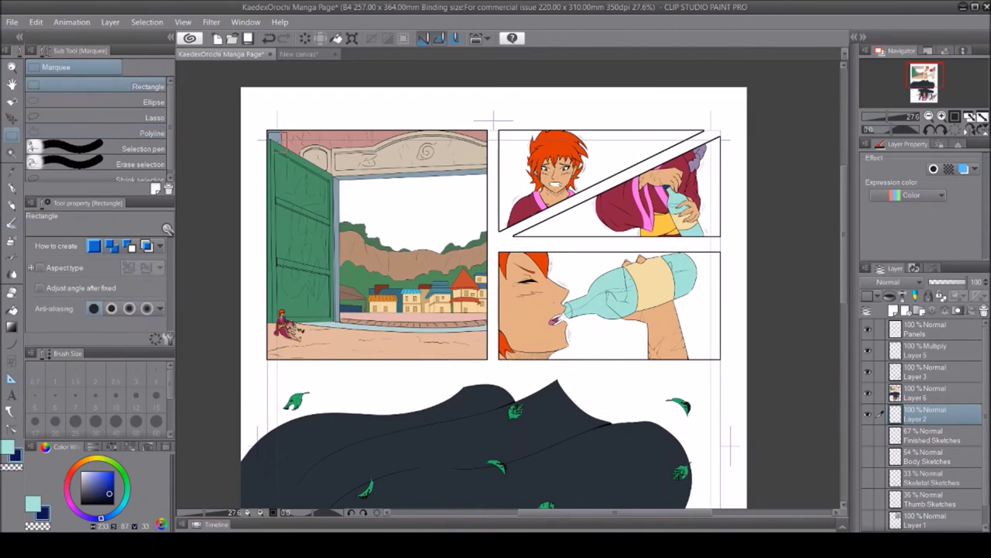
scroll(844, 277, "up", 2)
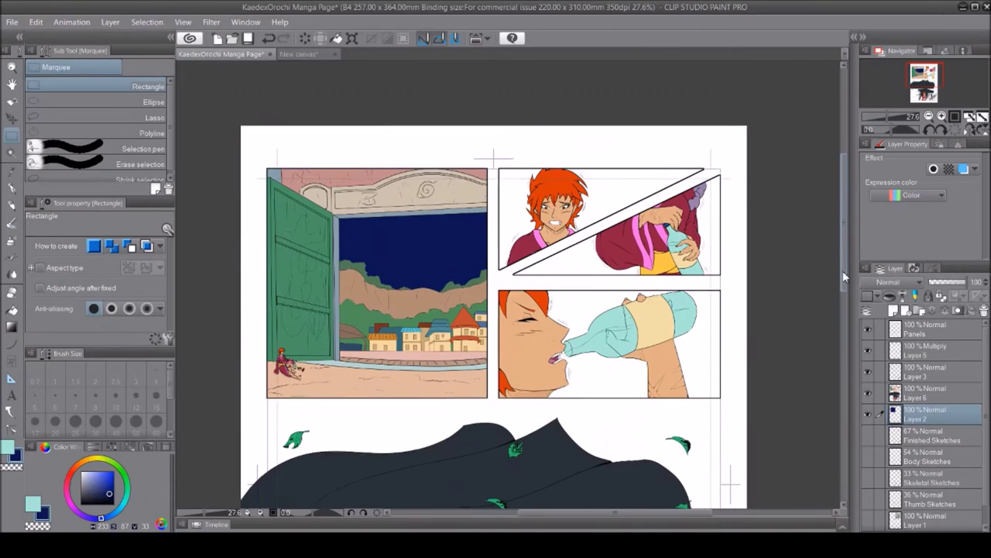
Fill the backgrounds of the two diagonal panels with green and erase it from the character's eyes and teeth
key("e")
scroll(570, 207, "up", 7)
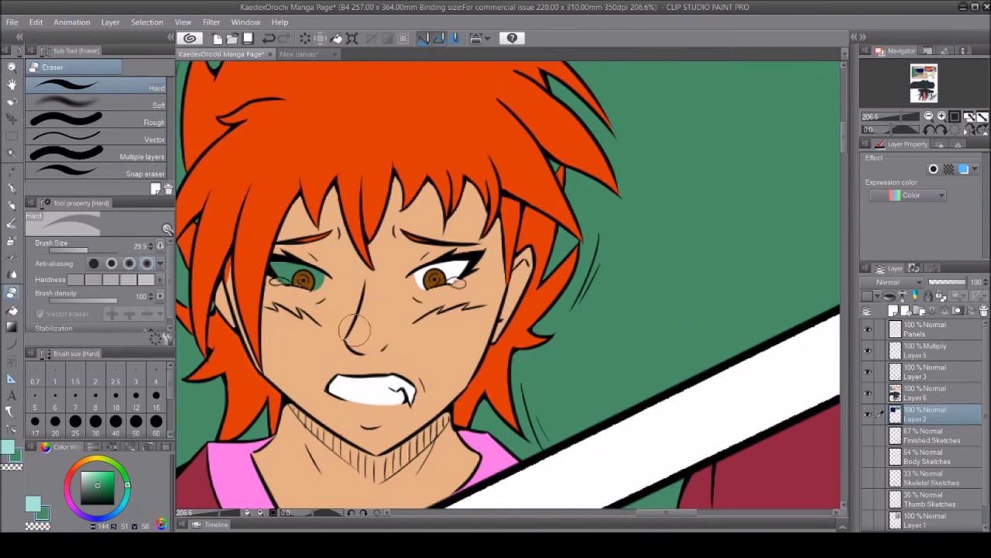
key("m")
Fill a rectangular area behind the bottle and arm in the drinking panel with light tan
scroll(355, 329, "down", 7)
scroll(597, 213, "up", 2)
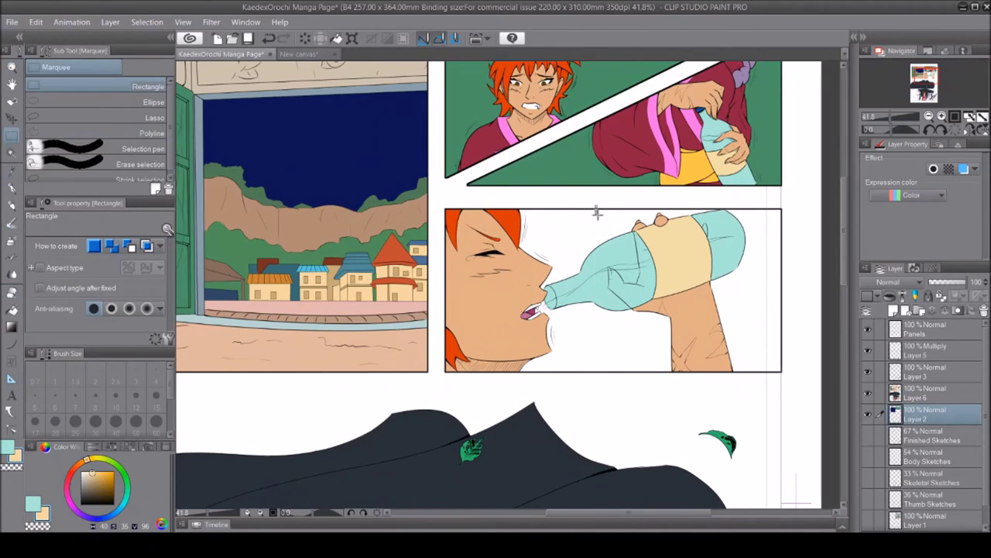
left_click_drag(597, 214, 794, 377)
key("e")
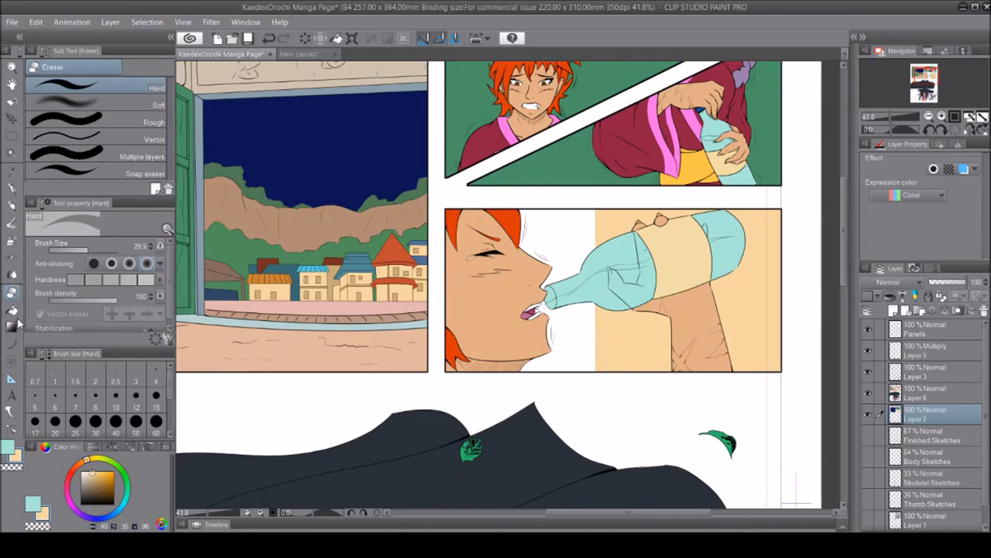
Delete the upper part and the area beneath the bottle from the tan fill, keeping only the block beside the arm
key("m")
left_click_drag(577, 203, 810, 274)
key("Delete")
left_click_drag(527, 274, 670, 383)
key("Delete")
key("ctrl+d")
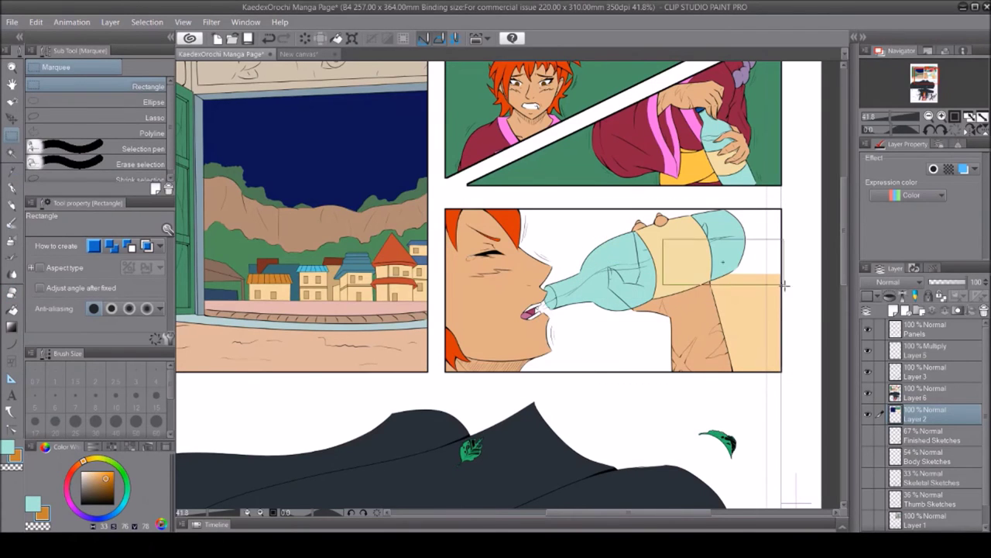
Add an orange-brown band above the tan block and fill a blue-grey strip behind the drinking character's face
left_click_drag(495, 204, 577, 373)
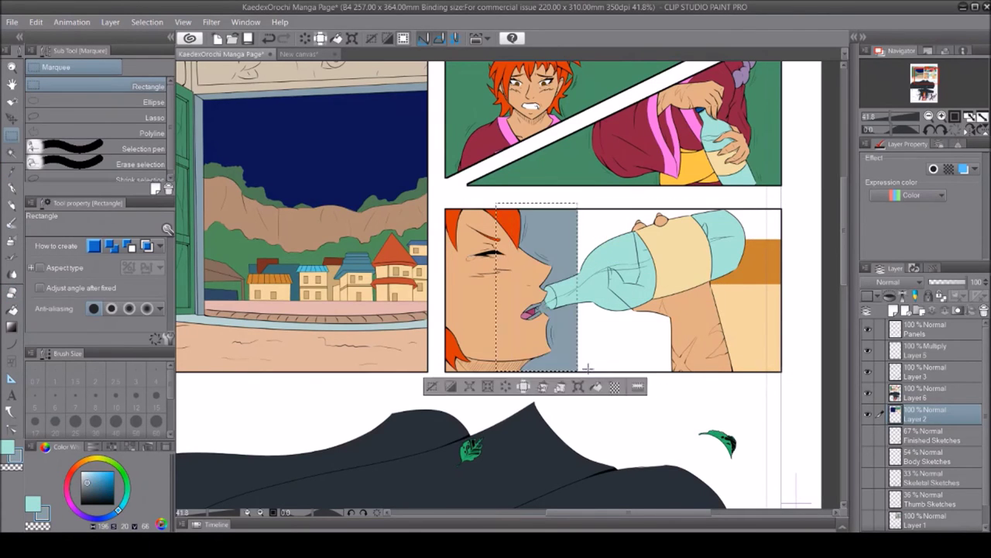
key("ctrl+d")
Clear the blue-grey background color from the drinking character's teeth
key("e")
scroll(549, 308, "up", 10)
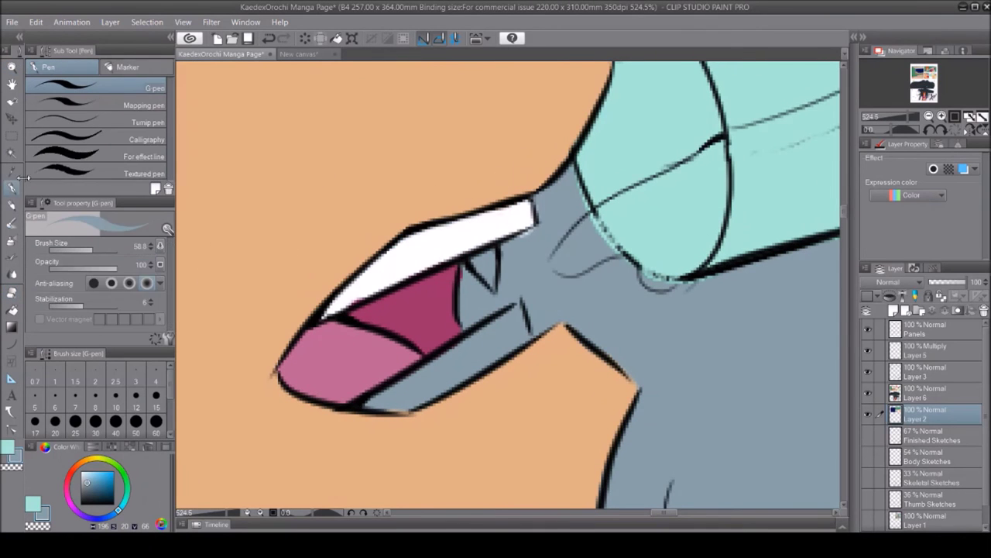
left_click_drag(493, 261, 504, 317)
Outline a polygonal area behind and below the bottle in the drinking panel and fill it with brown
scroll(504, 317, "down", 8)
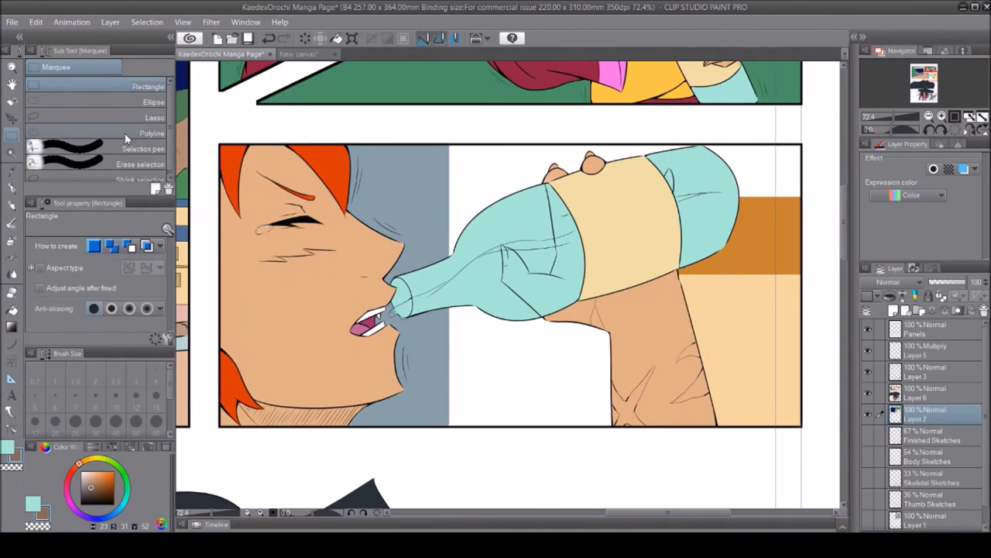
left_click(127, 138)
left_click(427, 186)
left_click(612, 329)
left_click(612, 426)
double_click(437, 426)
key("alt+BackSpace")
Fill the remaining upper background of the drinking panel with green on a new layer beneath the other background blocks
key("i")
key("g")
scroll(629, 340, "down", 3)
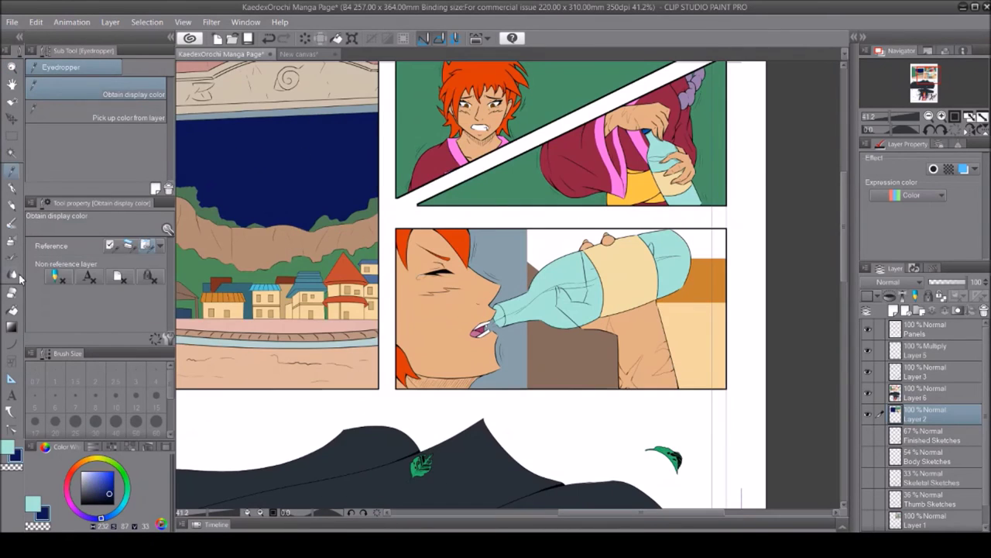
key("m")
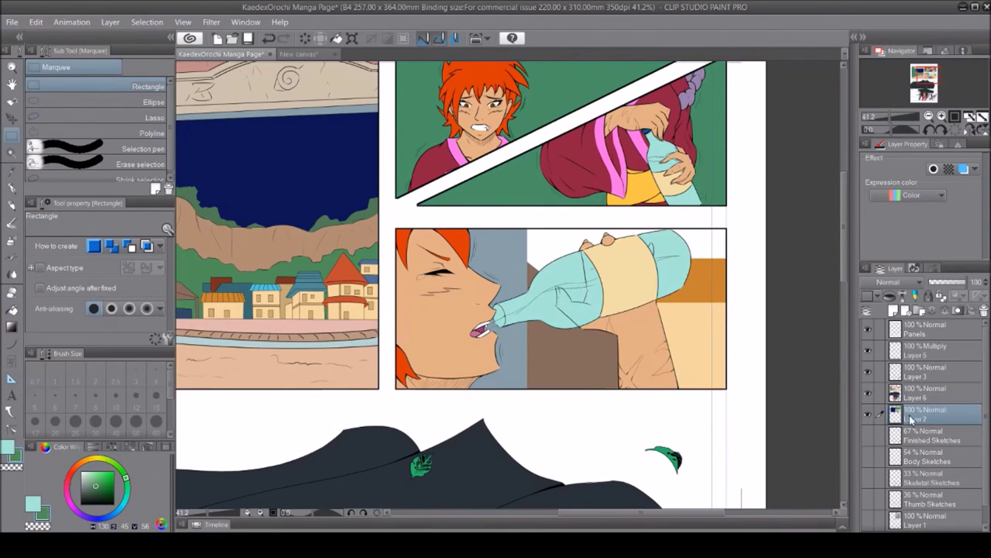
key("ctrl+z")
scroll(558, 248, "down", 3)
scroll(585, 194, "up", 5)
scroll(619, 232, "down", 3)
mouse_move(457, 182)
left_mouse_down()
mouse_move(671, 252)
mouse_move(671, 284)
left_mouse_up()
key("ctrl+t")
key("Return")
key("ctrl+d")
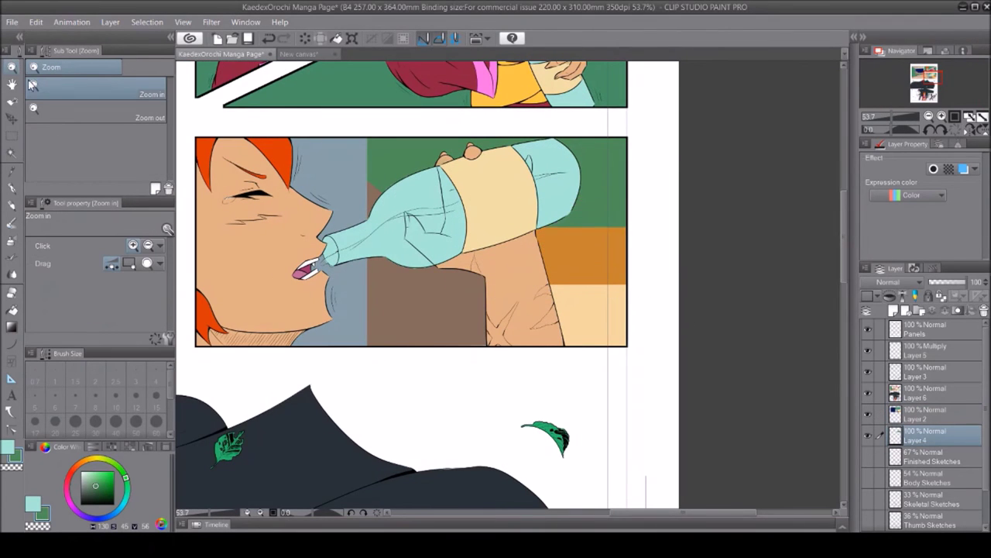
Merge the background layers and fill the background of the large bottom panel with dark green on a new layer
scroll(502, 217, "down", 6)
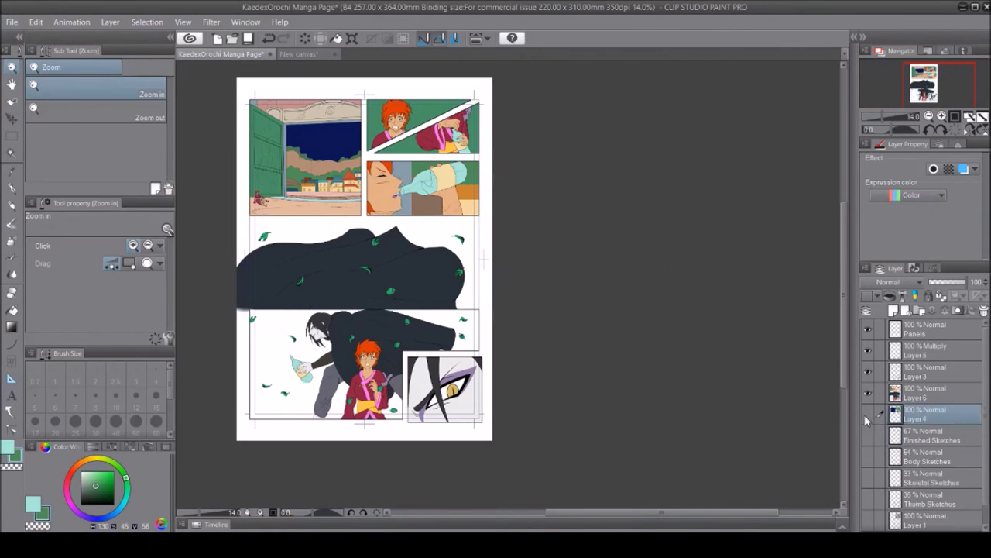
scroll(850, 277, "up", 1)
key("i")
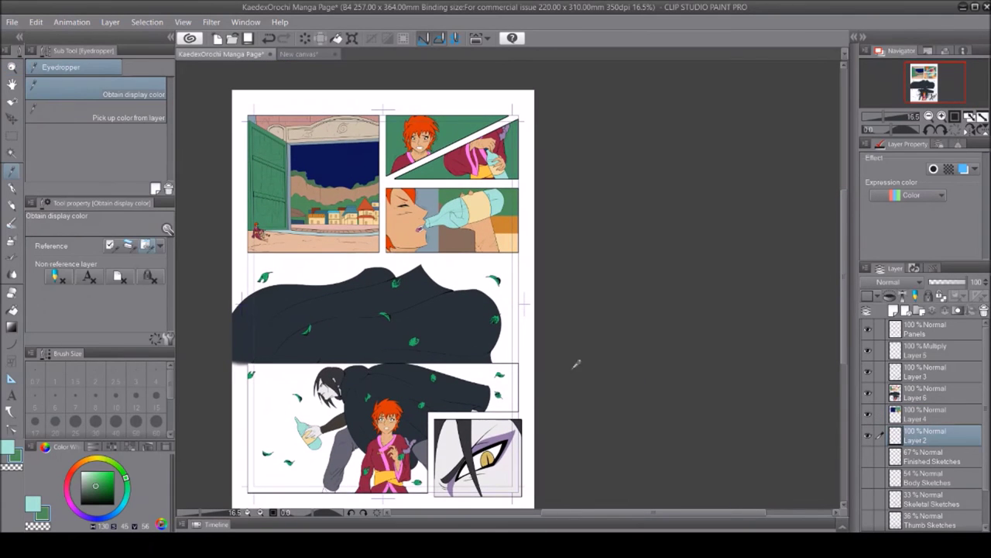
key("g")
left_click(271, 341)
Erase the dark green from the eyes and mouths of both characters and from the close-up eye
scroll(319, 332, "up", 10)
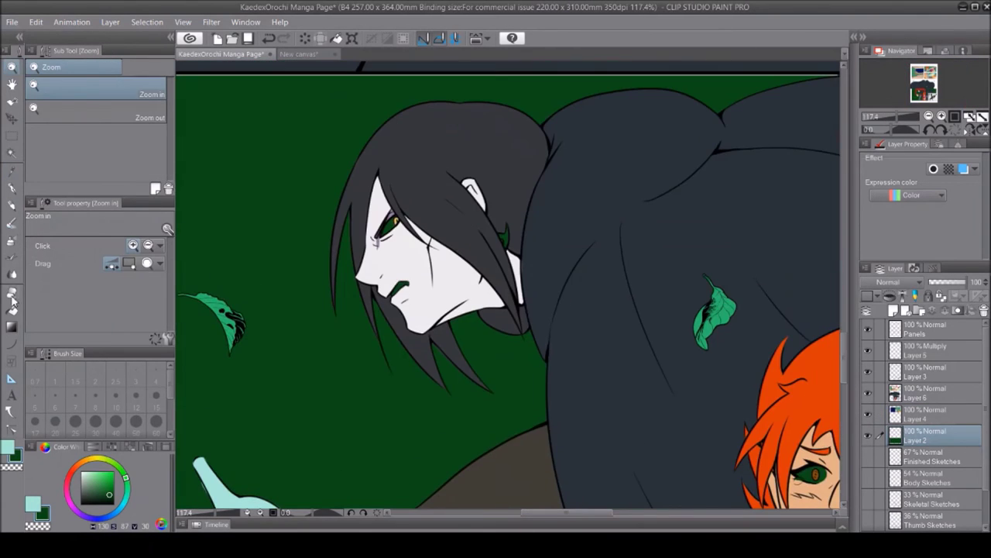
key("e")
left_click_drag(821, 480, 600, 283)
key("slash")
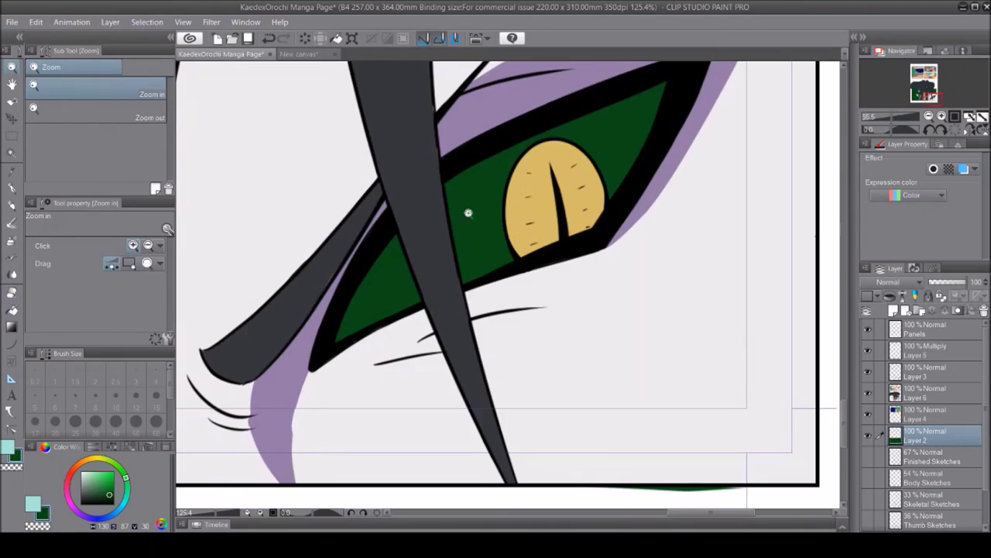
scroll(560, 436, "down", 6)
Select the bottom panel's green background and paint a soft light-green glow behind the figures with the Running color edge watercolor brush
left_click(14, 308)
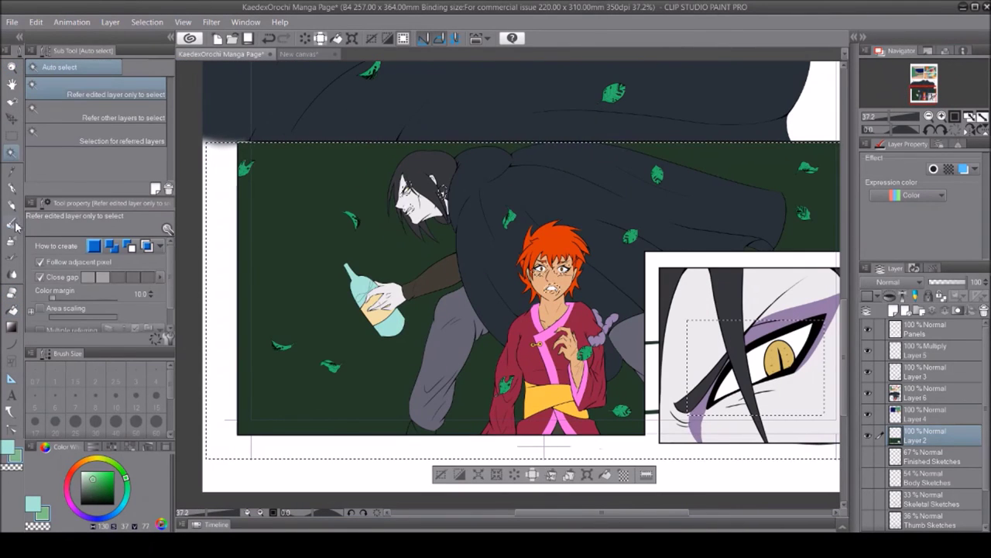
left_click(14, 225)
mouse_move(387, 232)
left_mouse_down()
mouse_move(418, 256)
mouse_move(354, 290)
mouse_move(446, 442)
left_mouse_up()
key("ctrl+d")
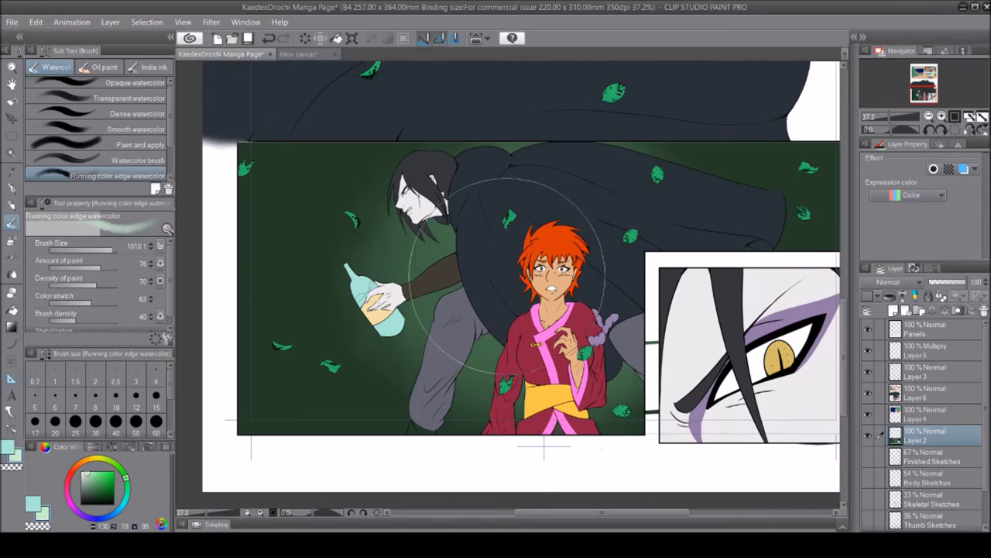
left_click_drag(287, 121, 28, 121)
key("e")
key("ctrl+z")
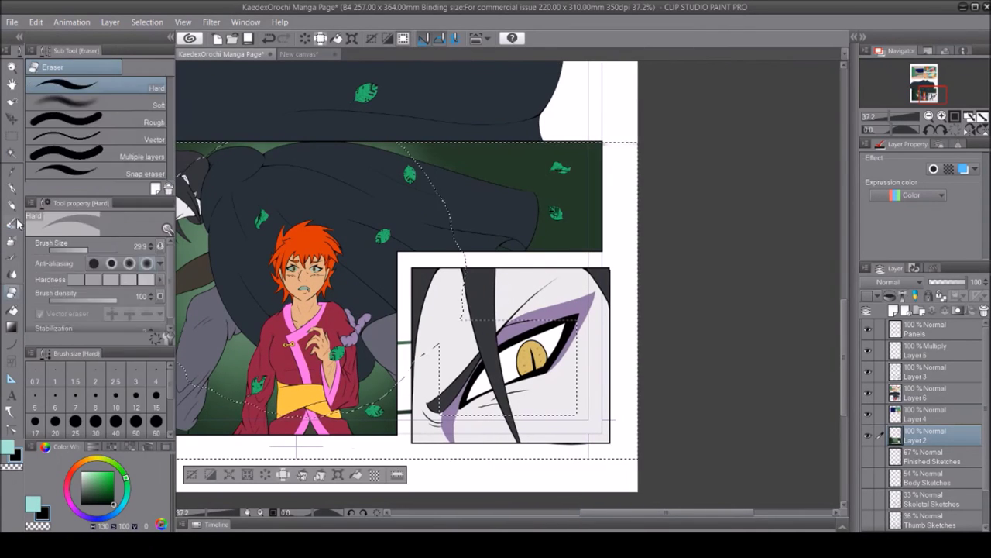
Color the cloaked figure's foot below the trouser leg white on a new layer and clean up its edge
left_click(11, 186)
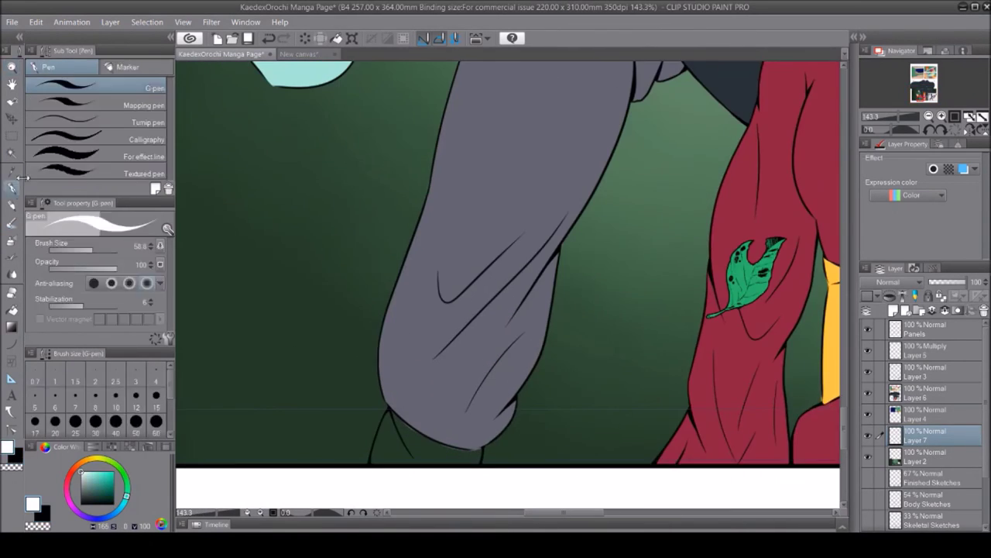
key("e")
left_click_drag(383, 453, 401, 446)
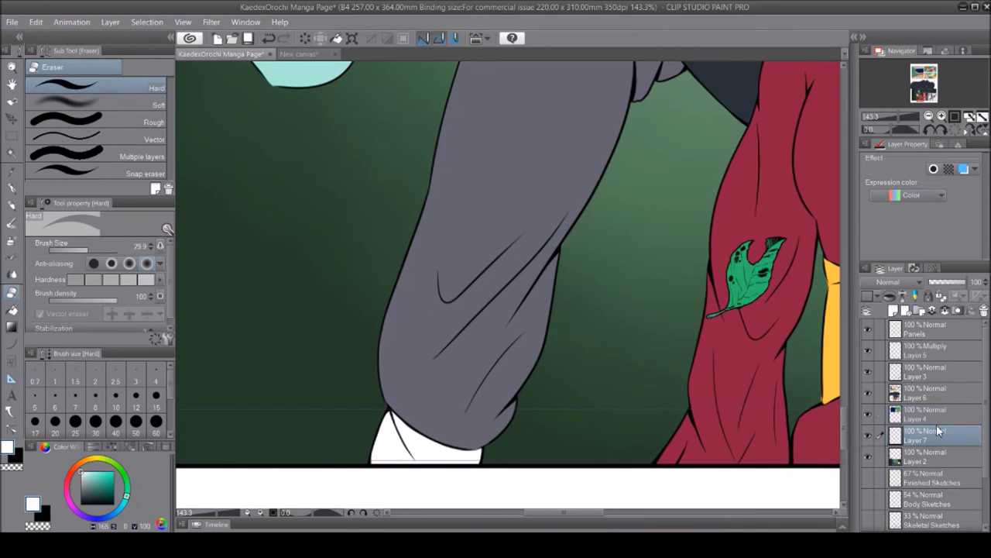
Try a soft white outline around the cloaked figure, arm and bottle with the Running color edge watercolor brush at size 19.1
key("p")
key("b")
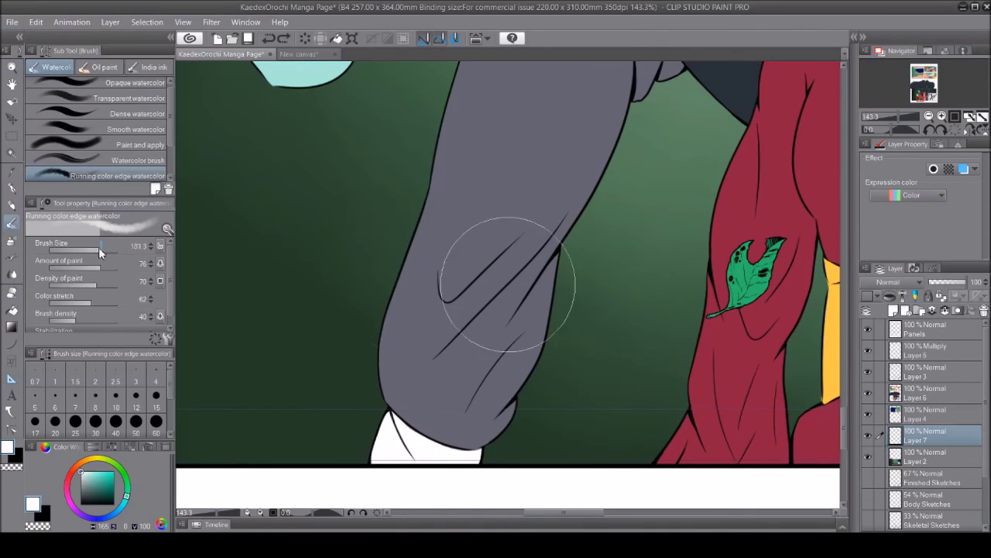
scroll(524, 393, "up", 1)
mouse_move(520, 441)
left_mouse_down()
mouse_move(556, 346)
mouse_move(559, 304)
left_mouse_up()
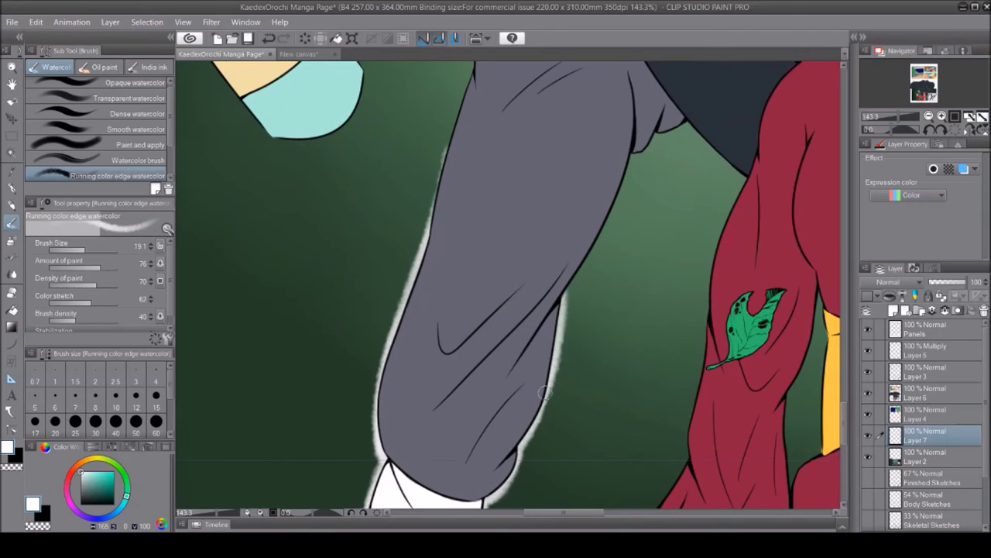
scroll(443, 376, "up", 4)
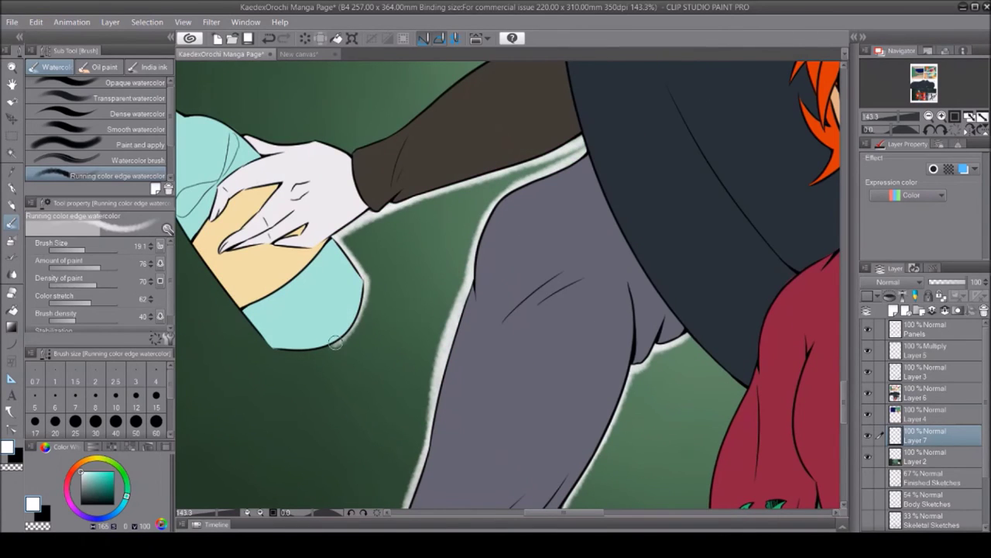
scroll(280, 361, "left", 4)
left_click_drag(380, 298, 283, 77)
scroll(283, 233, "up", 3)
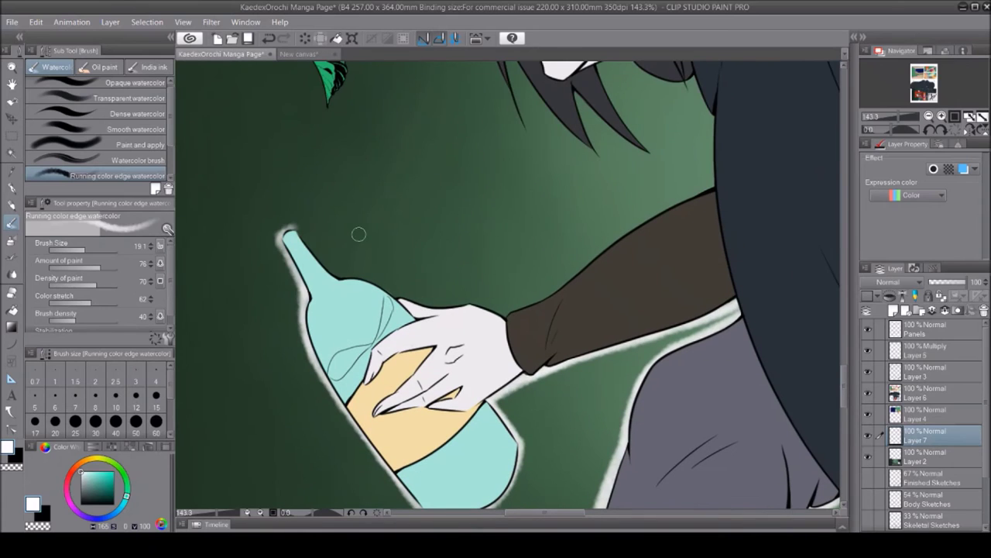
left_click_drag(533, 300, 711, 190)
scroll(697, 239, "up", 3)
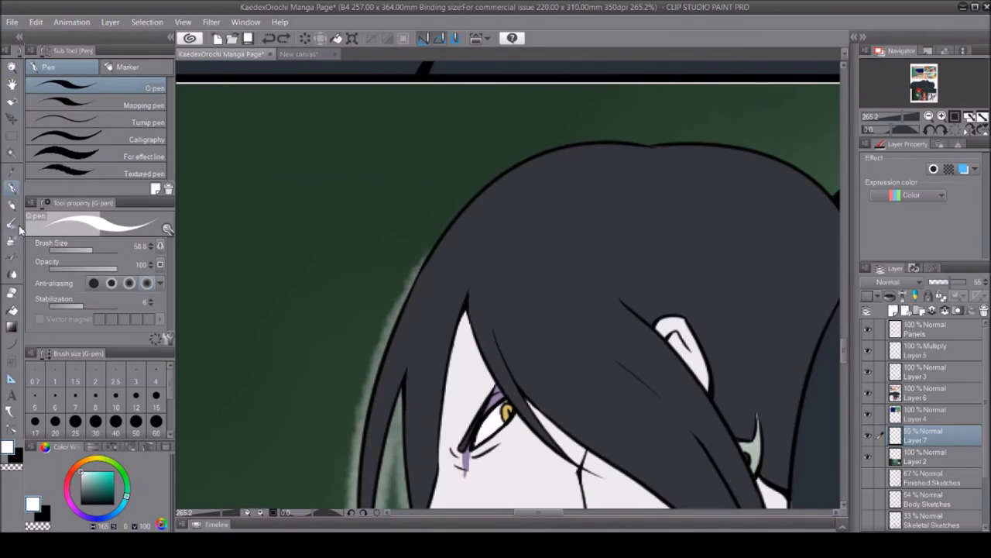
Select the upper-right panels of the page and separate their backgrounds onto a copy of Layer 4
left_click(12, 67)
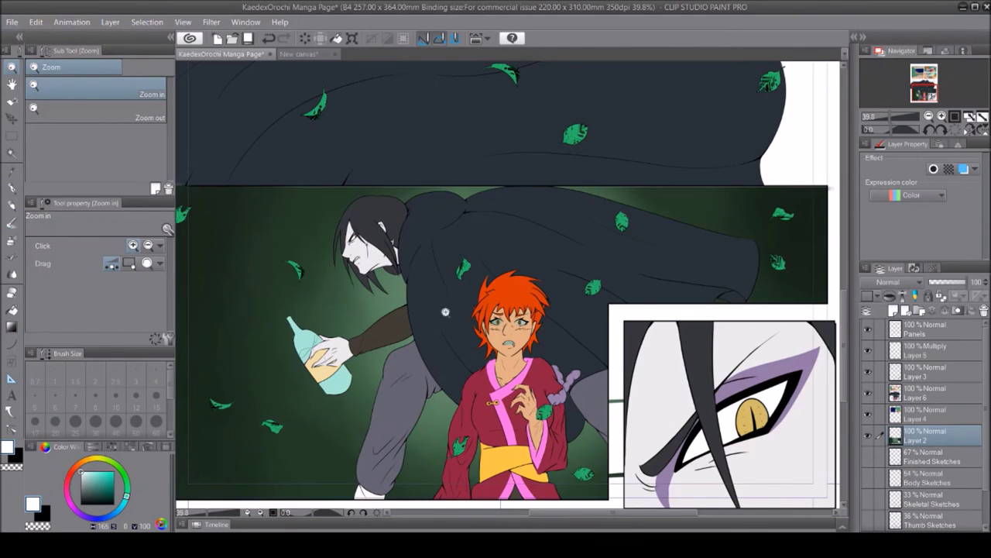
key("e")
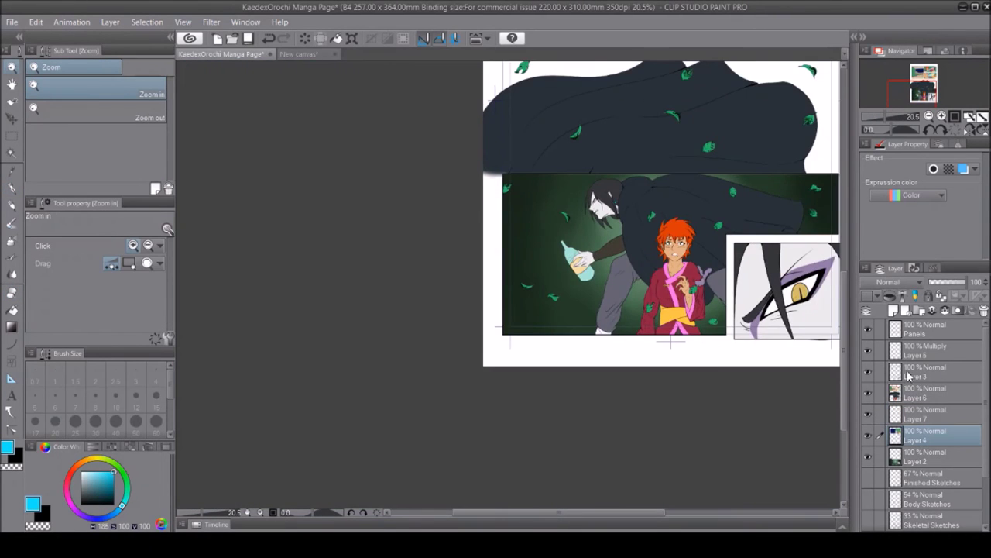
scroll(214, 118, "right", 3)
scroll(214, 118, "up", 5)
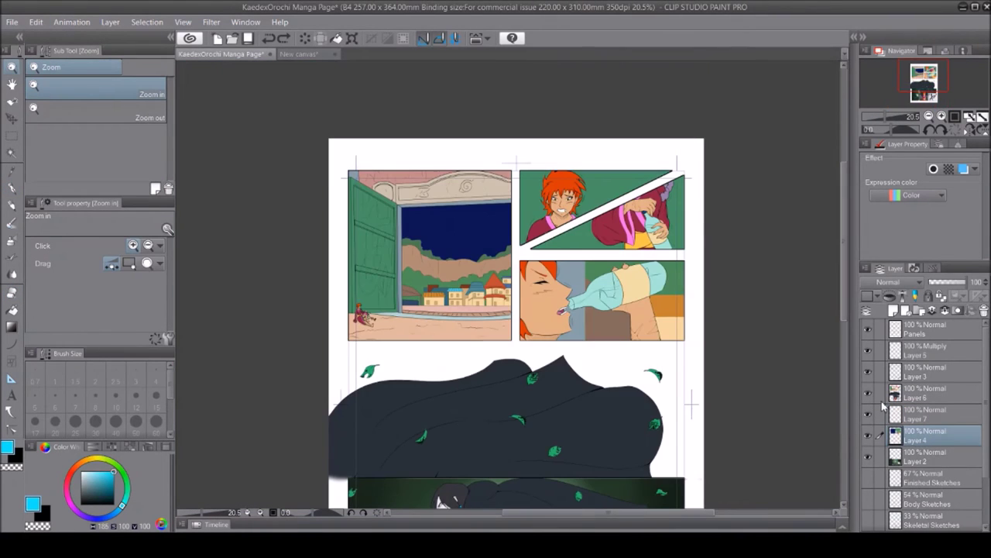
key("m")
left_click_drag(515, 163, 696, 348)
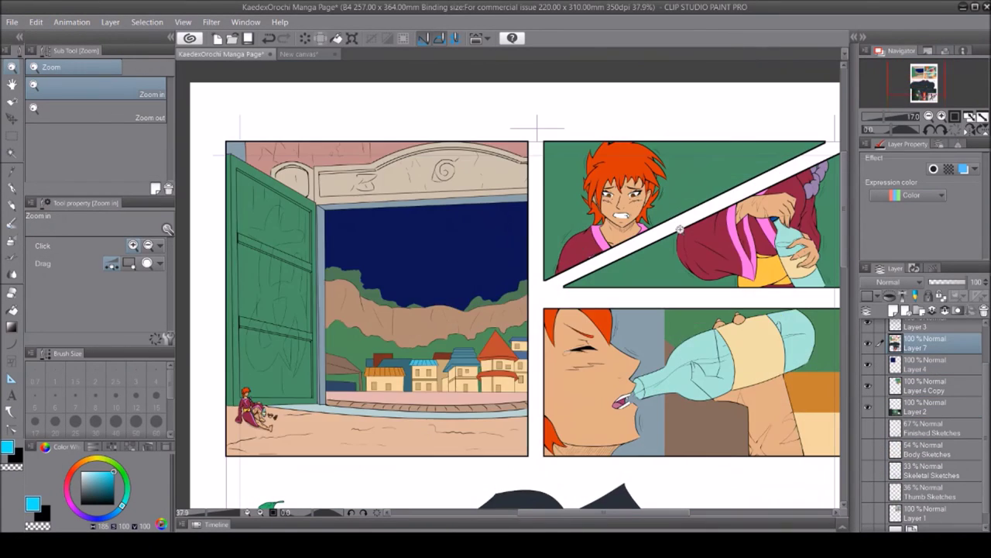
scroll(875, 387, "up", 3)
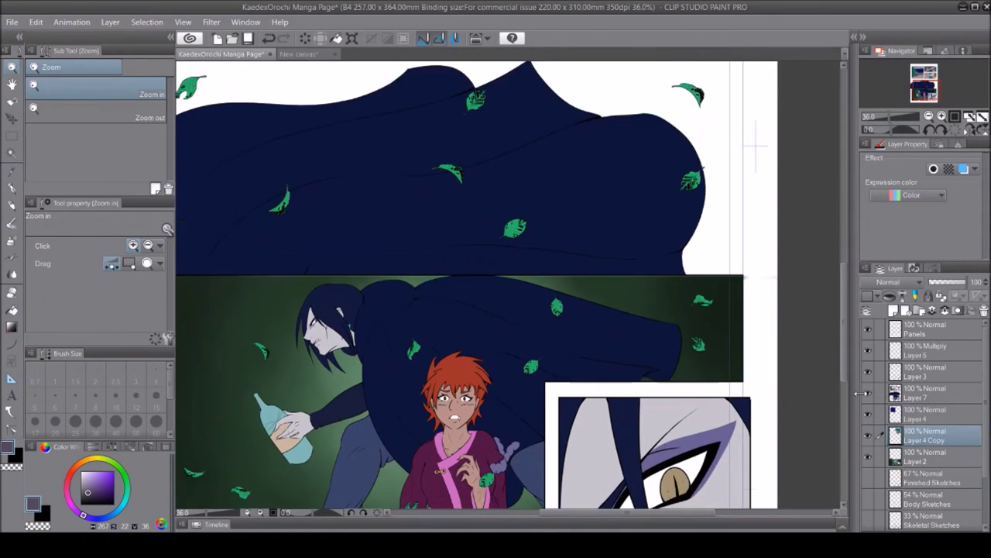
Refill the drinking panel's background on Layer 4 Copy with night tones: muted purple, blue and muted brown
left_click(922, 459)
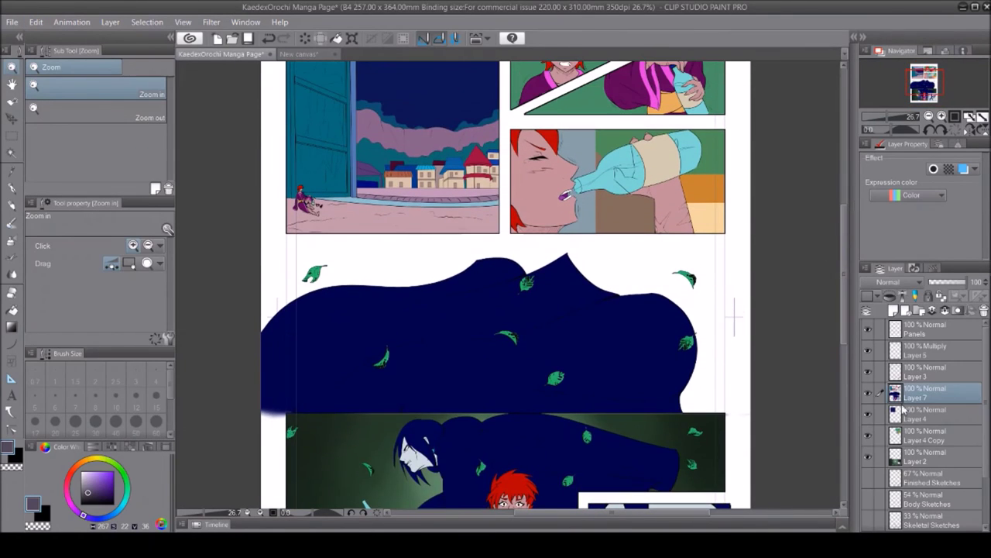
left_click(925, 435)
key("i")
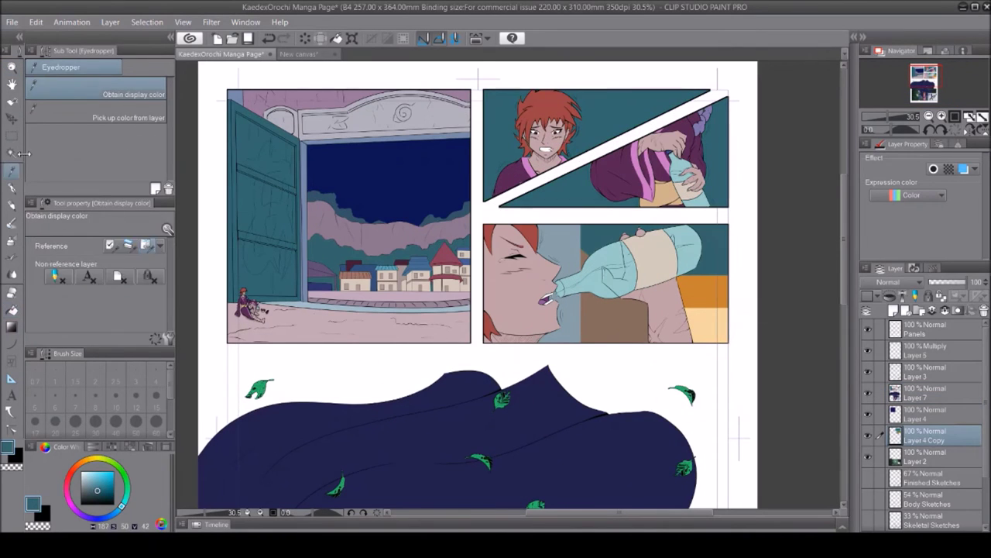
left_click(12, 309)
left_click(615, 317)
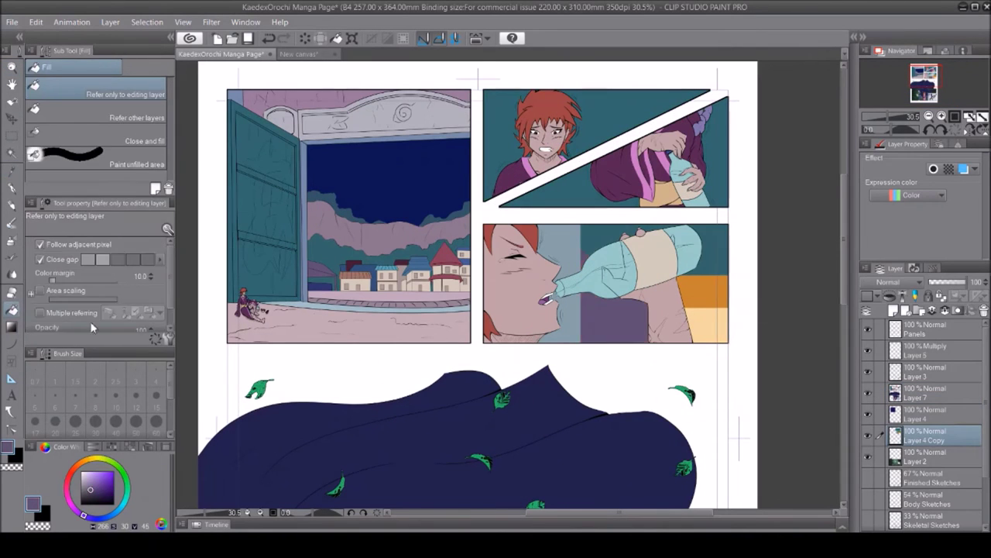
left_click(559, 253)
left_click(720, 292)
Shift the hue of the bottom panel's green background on Layer 2 to a dark teal
scroll(720, 291, "down", 10)
scroll(720, 291, "up", 1)
key("e")
left_click(921, 456)
scroll(477, 286, "up", 10)
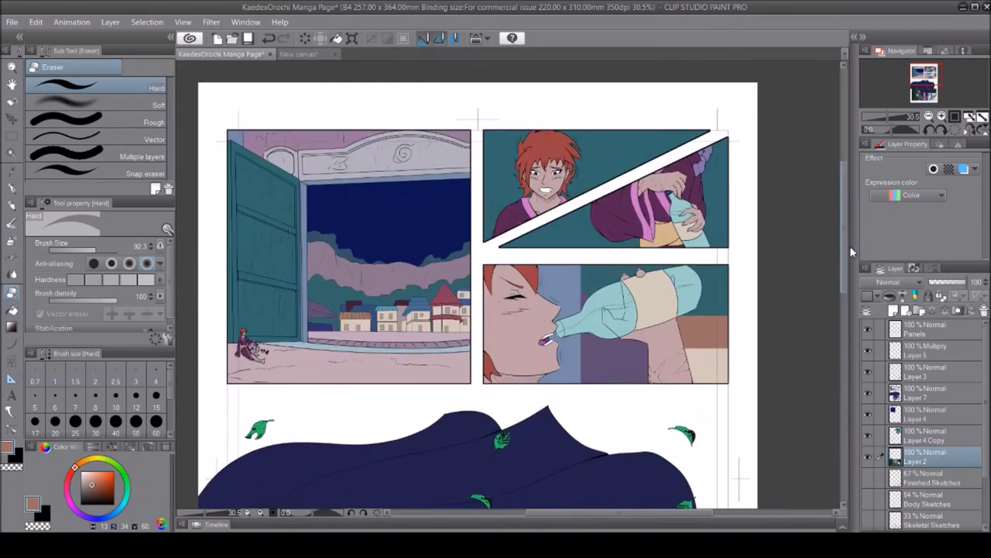
scroll(477, 287, "down", 9)
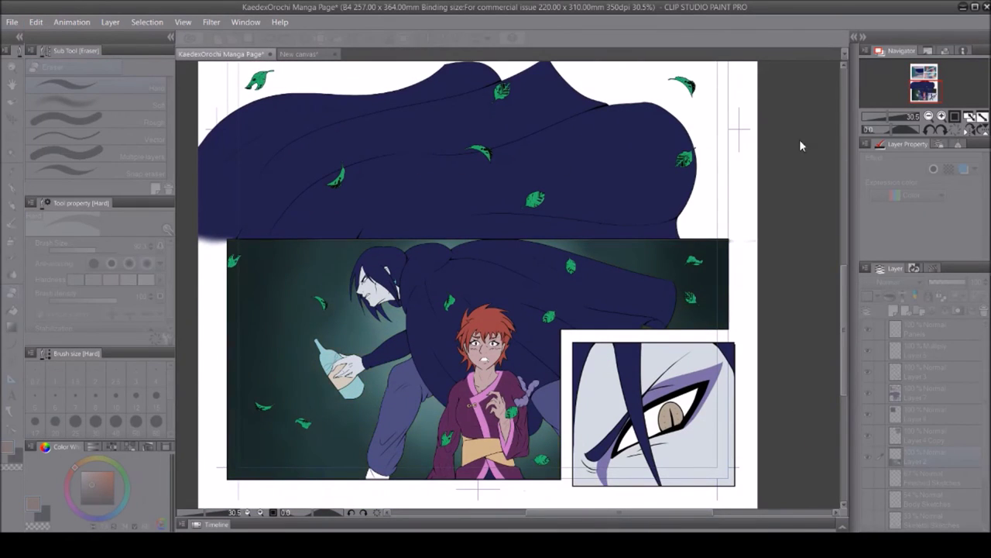
key("Return")
Try a red background for the bottom panel by adjusting Layer 2's hue and saturation
left_click_drag(527, 260, 503, 261)
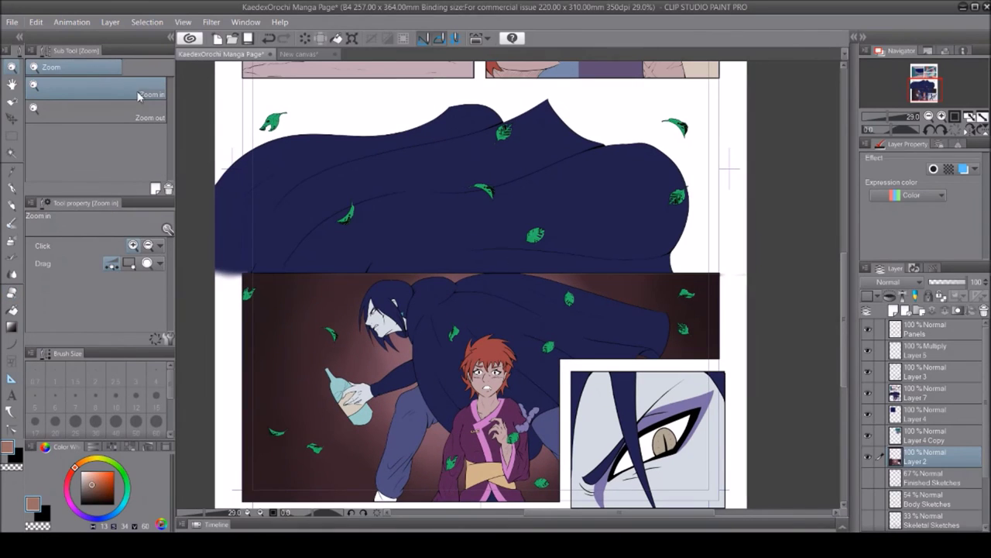
key("ctrl+u")
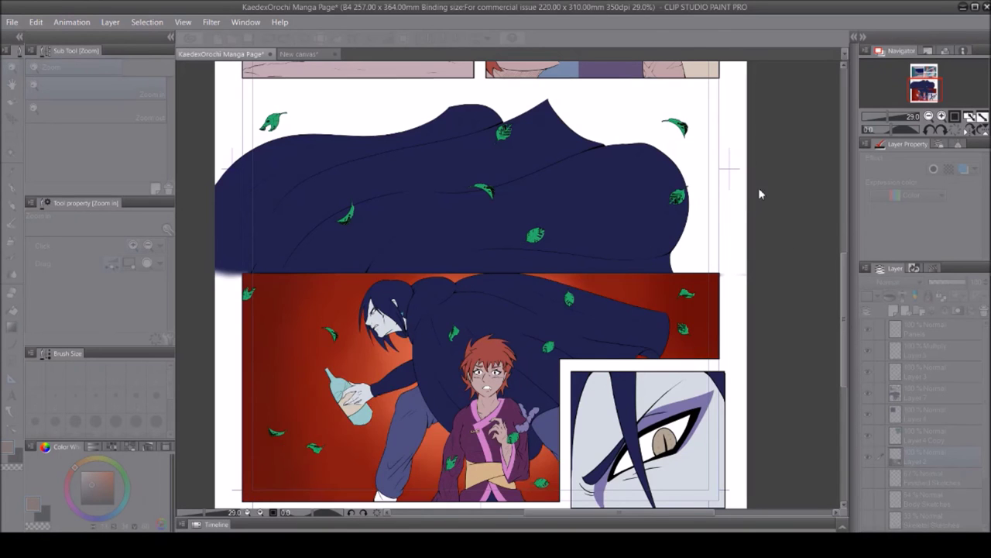
key("Return")
scroll(850, 290, "up", 10)
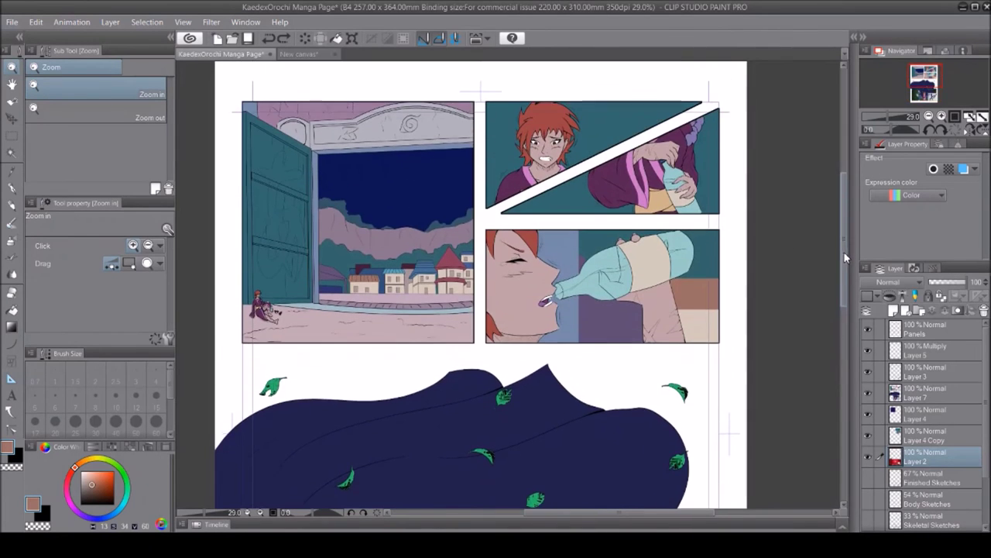
scroll(850, 290, "down", 5)
scroll(849, 290, "up", 5)
Merge the character and background color layers down into Layer 2
left_click(918, 398)
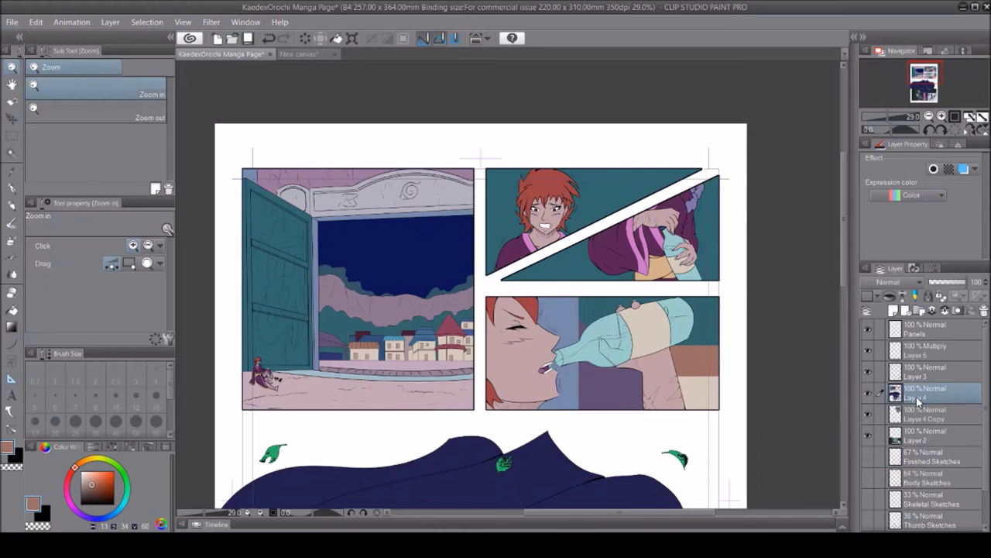
key("ctrl+e")
key("ctrl+e")
key("ctrl+e")
scroll(830, 397, "down", 5)
scroll(829, 398, "up", 4)
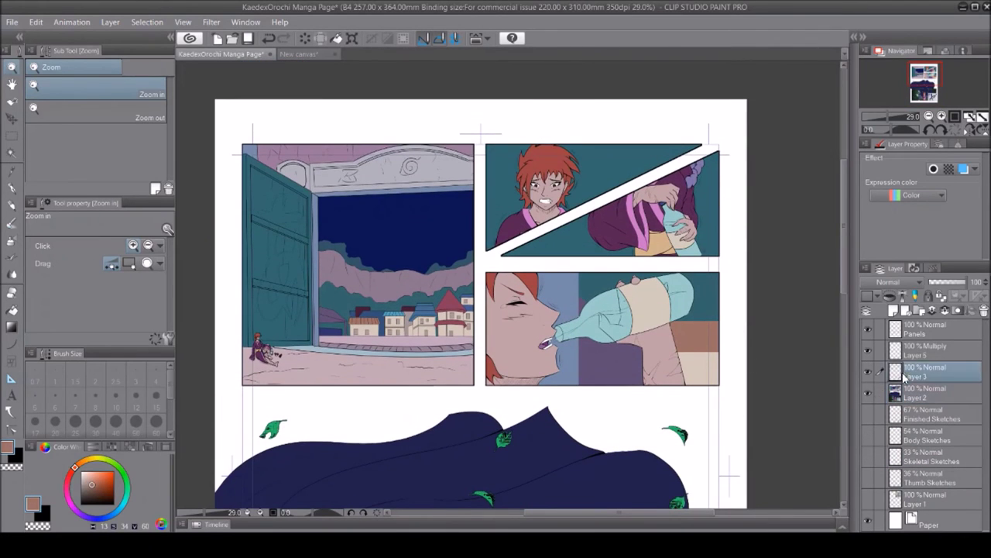
Shade the seated redhead's legs and feet in dark blue with the G-pen on a new layer at 34% opacity
left_click(868, 350)
left_click(868, 350)
left_click(922, 350)
key("i")
scroll(846, 262, "down", 1)
scroll(846, 262, "down", 3)
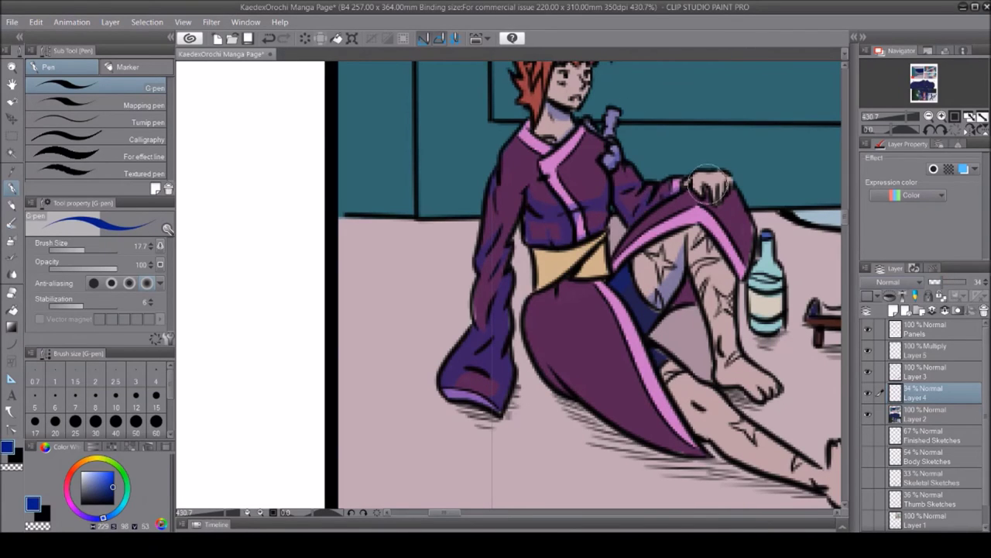
left_click_drag(697, 271, 674, 383)
left_click_drag(620, 441, 728, 473)
mouse_move(666, 380)
left_mouse_down()
mouse_move(716, 434)
mouse_move(810, 492)
left_mouse_up()
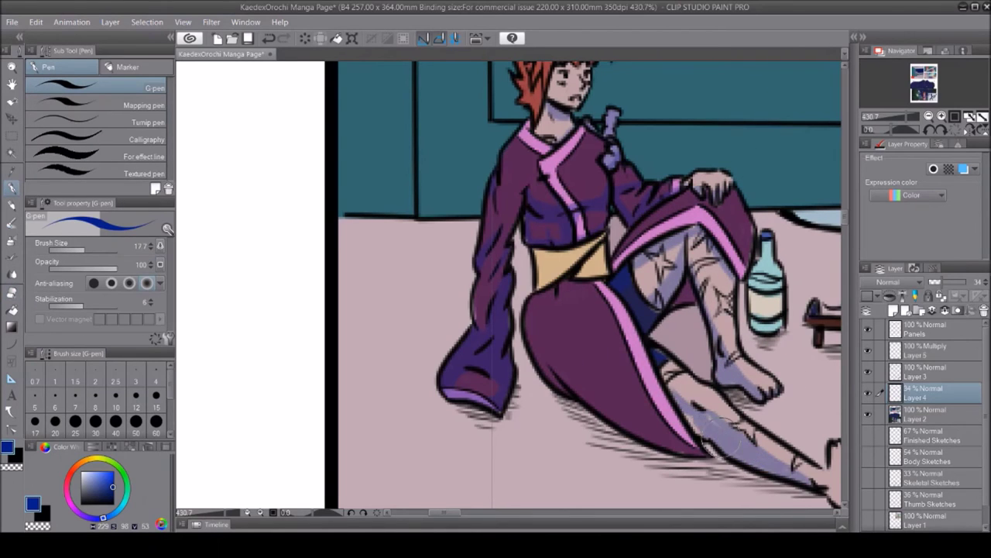
scroll(508, 283, "right", 5)
scroll(449, 248, "down", 3)
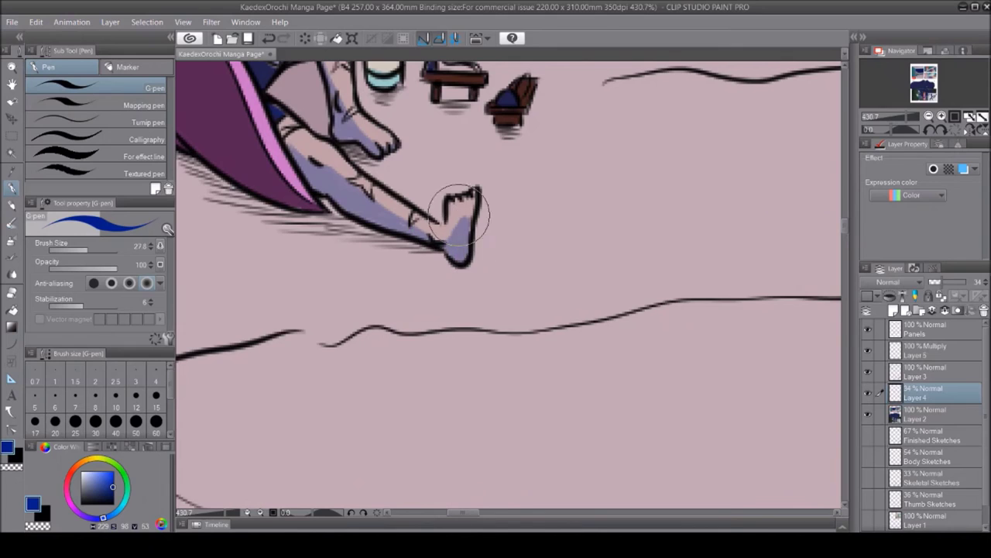
Shade the seated character's hair, kimono and sash, the bottle and the sandals in dark blue, and add ground shadows beneath them
scroll(790, 349, "up", 3)
scroll(845, 220, "left", 5)
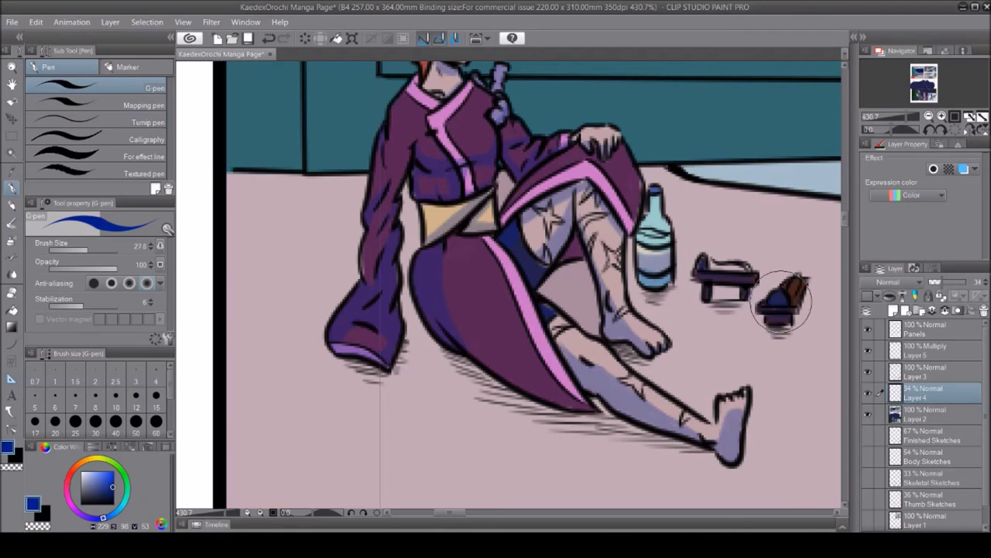
scroll(447, 247, "up", 5)
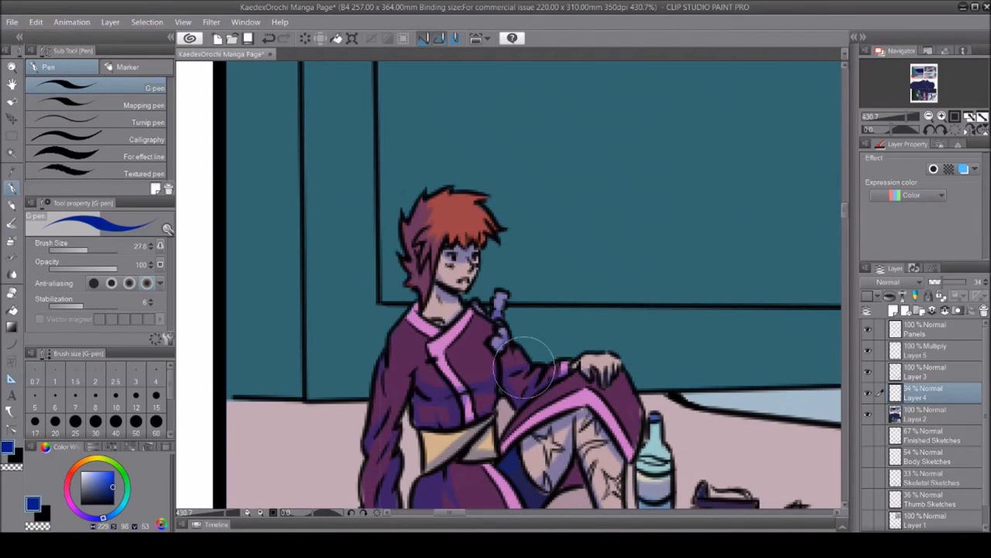
scroll(495, 224, "down", 5)
mouse_move(712, 464)
left_mouse_down()
mouse_move(476, 364)
mouse_move(657, 380)
left_mouse_up()
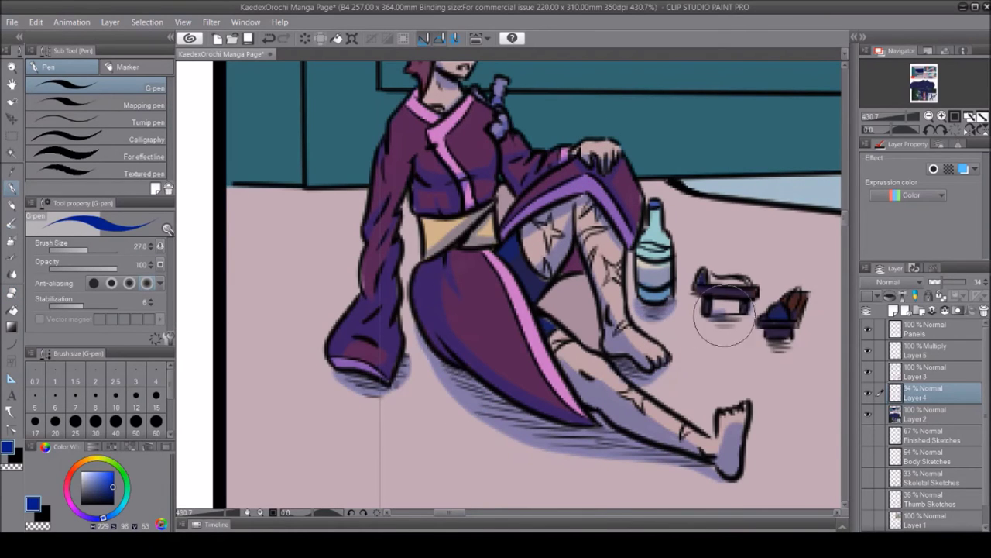
Paint dark blue shadow patches along the ground cracks near the seated character with the G-pen at size 107.2
scroll(781, 346, "down", 5)
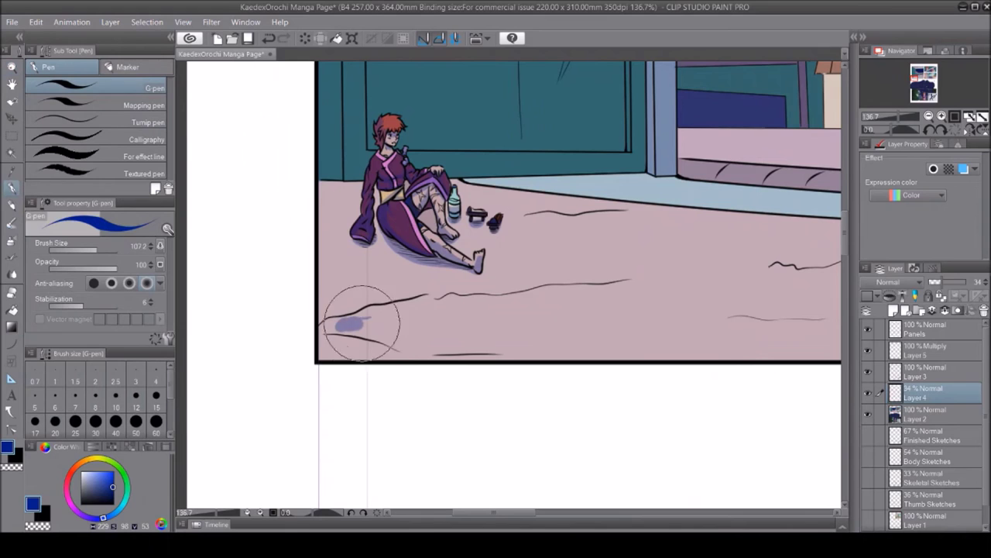
left_click_drag(329, 280, 350, 280)
left_click_drag(534, 226, 627, 227)
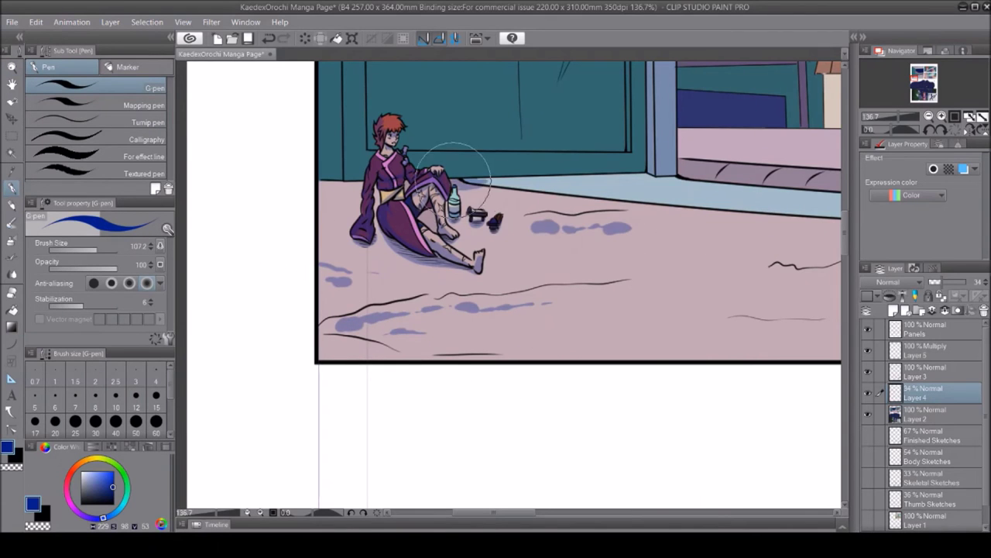
scroll(321, 182, "right", 5)
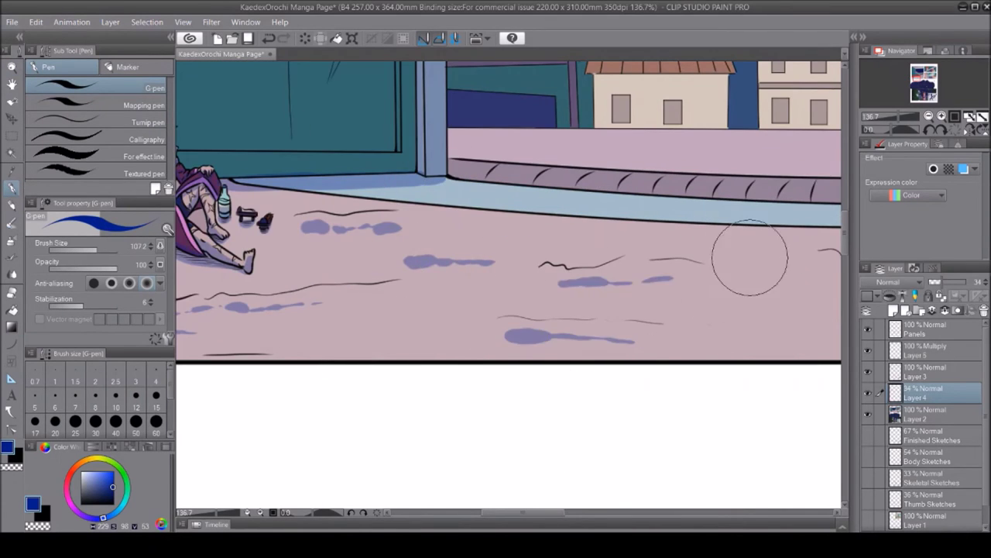
scroll(675, 266, "left", 5)
Paint matching dark blue shadow patches beneath the ground cracks across the right part of the gate panel
scroll(469, 336, "right", 5)
scroll(543, 244, "down", 2)
left_click(534, 236)
left_click_drag(543, 244, 601, 247)
left_click_drag(635, 252, 745, 262)
left_click_drag(678, 308, 699, 308)
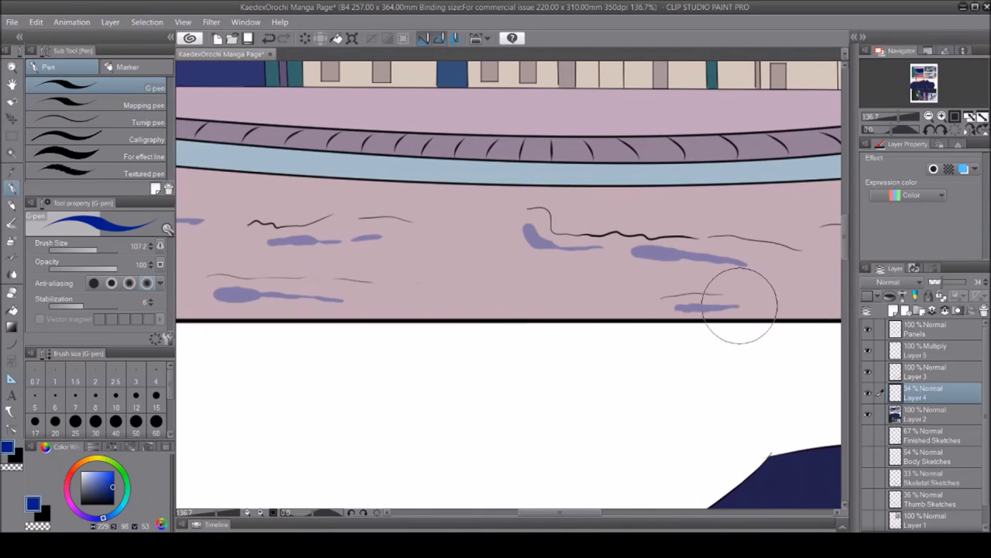
scroll(516, 210, "right", 5)
scroll(515, 210, "left", 5)
scroll(496, 233, "down", 3)
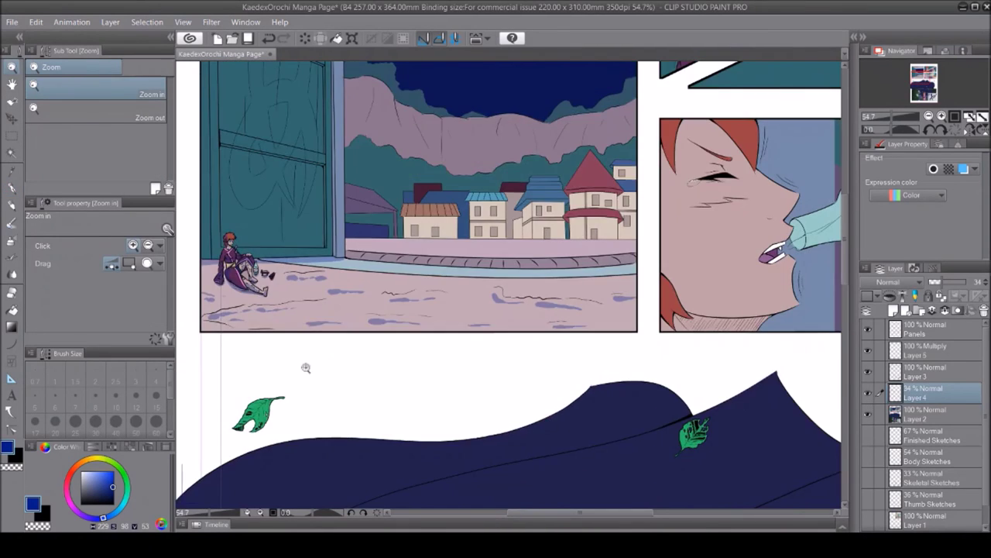
Paint dark blue shadows in the ground's lower corners and along the light blue curb with the G-pen at size 107.2
scroll(310, 319, "up", 2)
left_click_drag(310, 320, 333, 329)
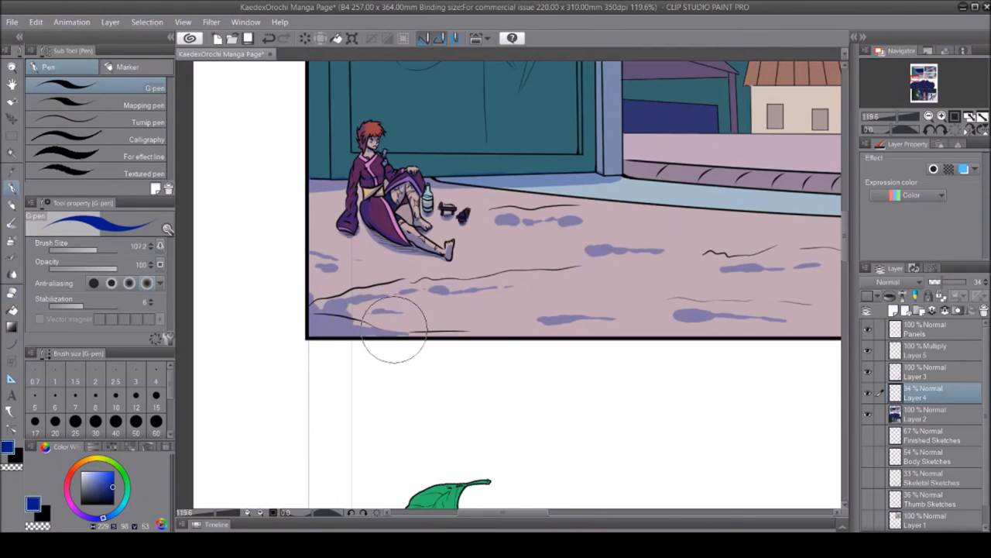
scroll(303, 286, "right", 8)
scroll(586, 276, "left", 5)
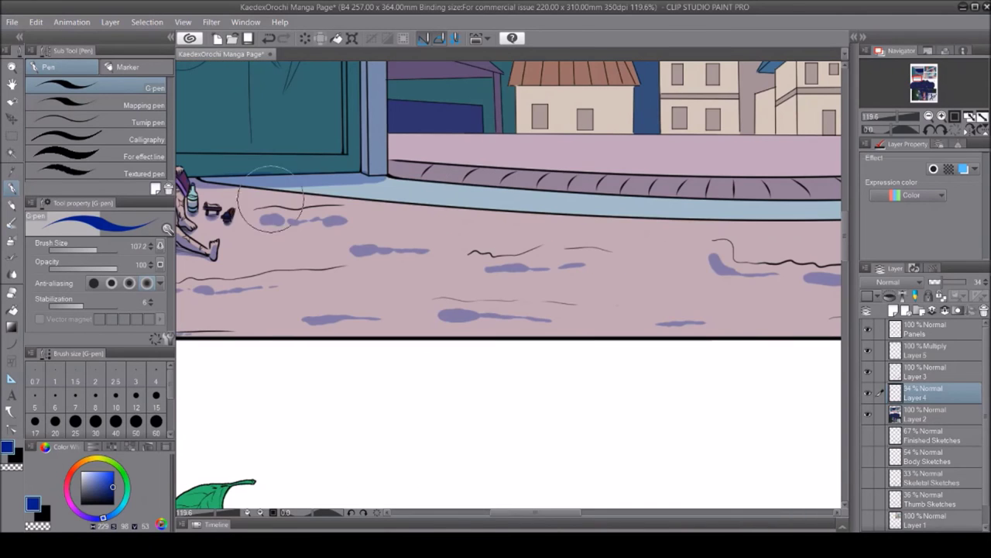
scroll(532, 204, "right", 5)
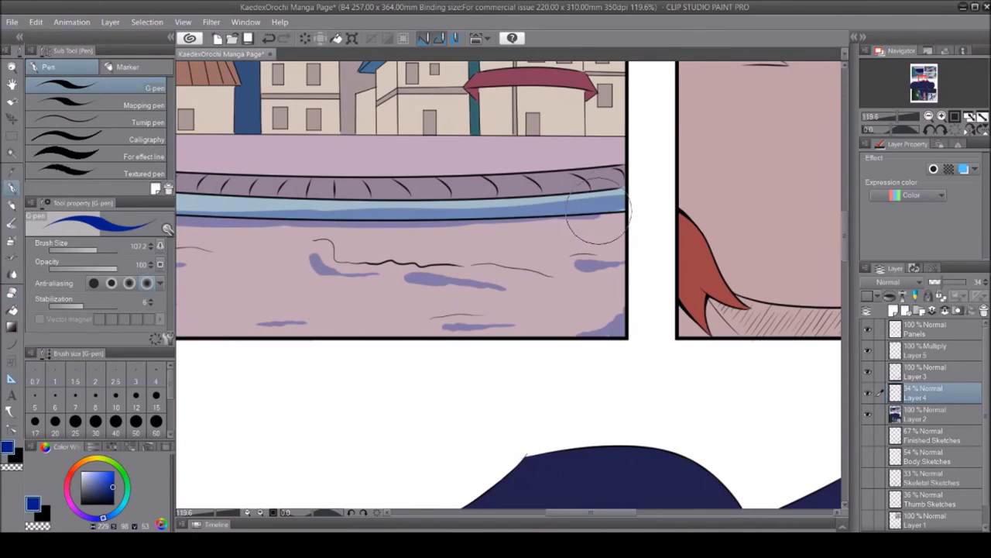
Shade the lower half of the striped mauve border above the curb in dark blue across the panel
key("ctrl+space")
left_click(341, 163)
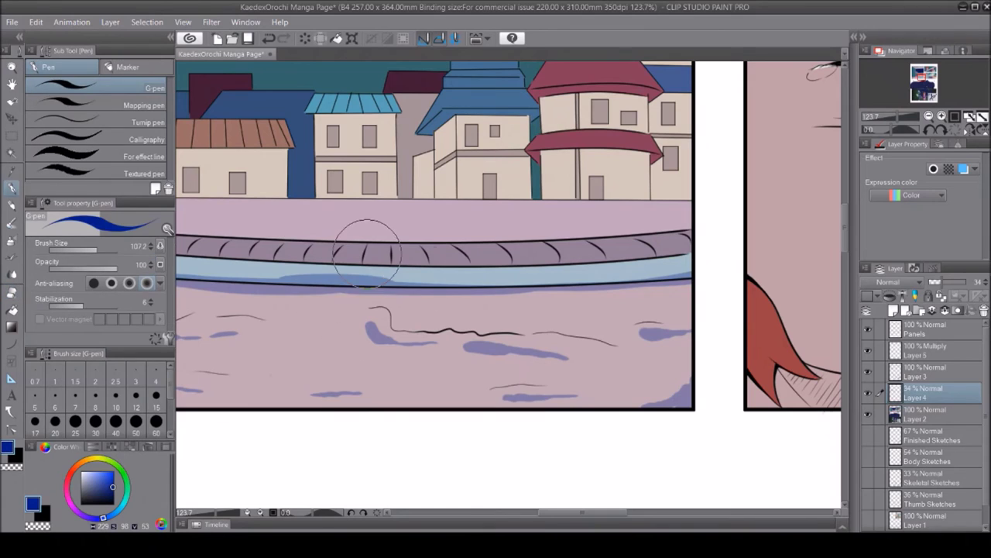
left_click_drag(685, 252, 484, 263)
scroll(484, 263, "left", 4)
left_click_drag(321, 240, 730, 248)
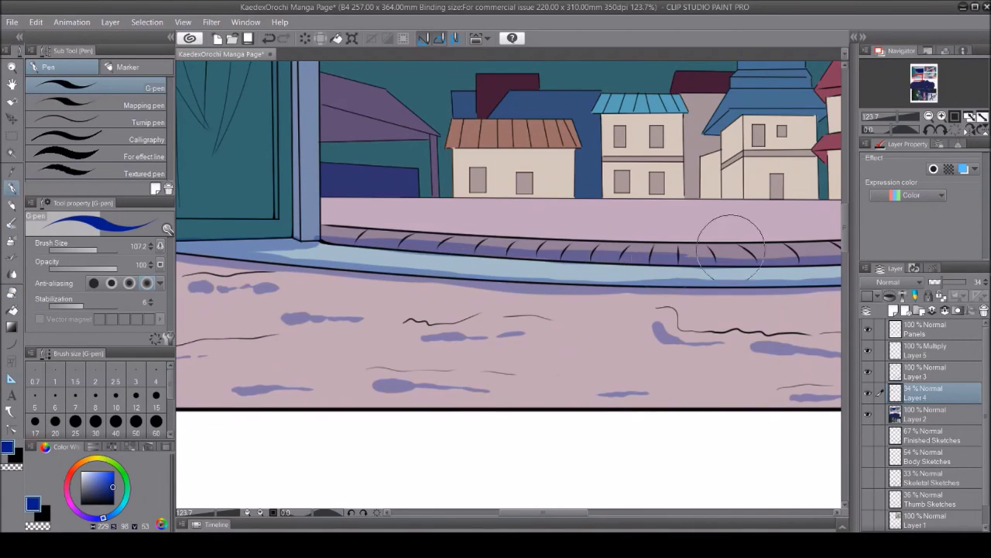
scroll(323, 202, "right", 4)
Fill dark blue shadow areas on the walls and blue roofs of the houses at the panel's right edge, using polyline selections
key("m")
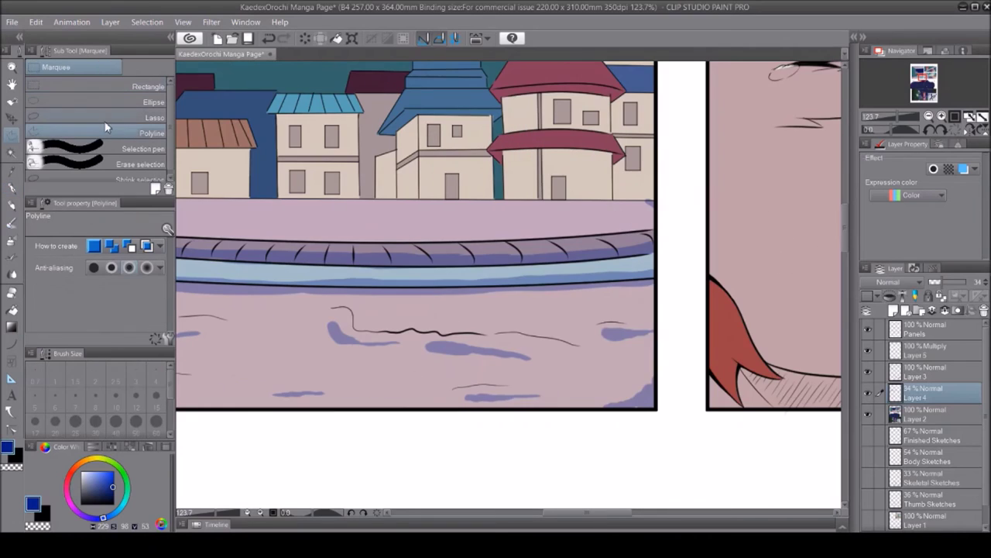
double_click(616, 134)
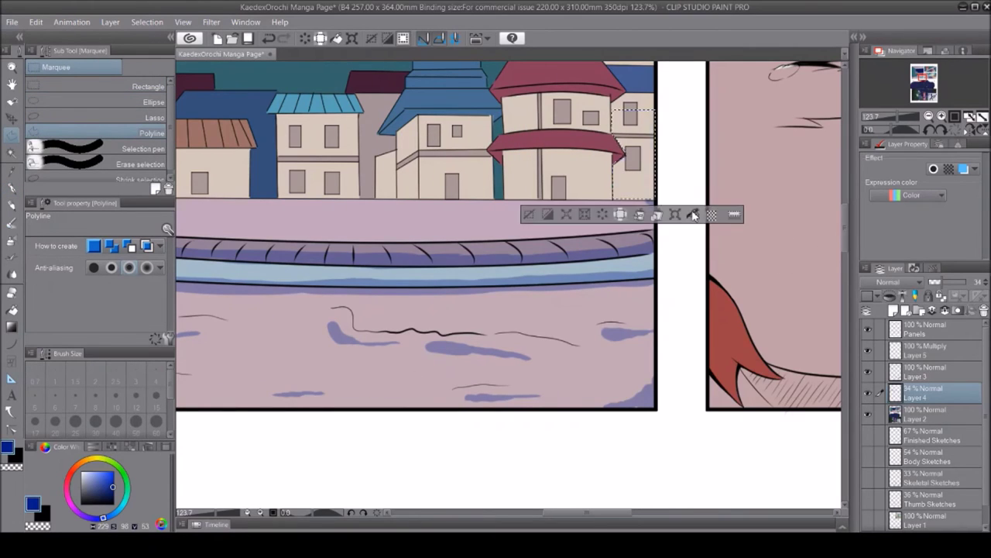
scroll(635, 178, "up", 2)
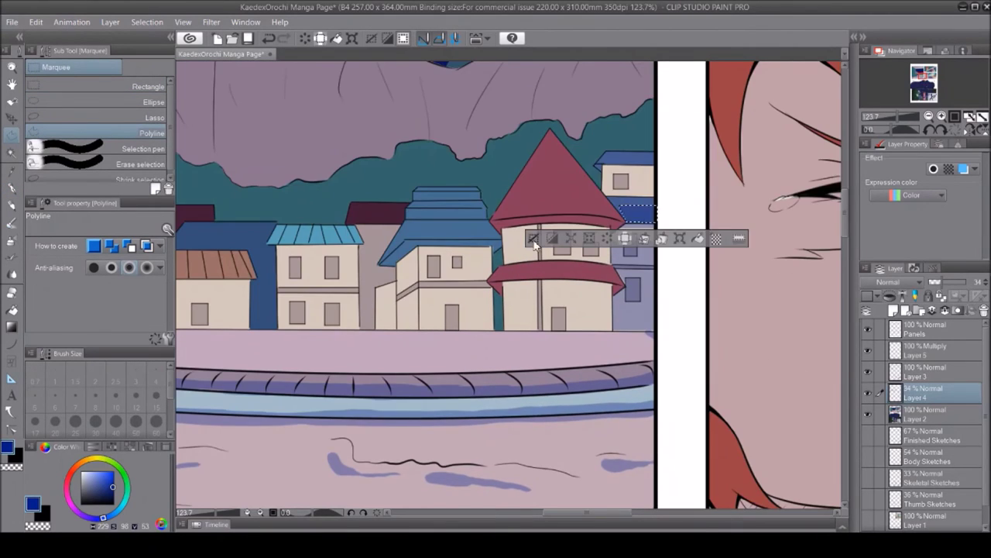
key("p")
key("m")
scroll(623, 159, "up", 5)
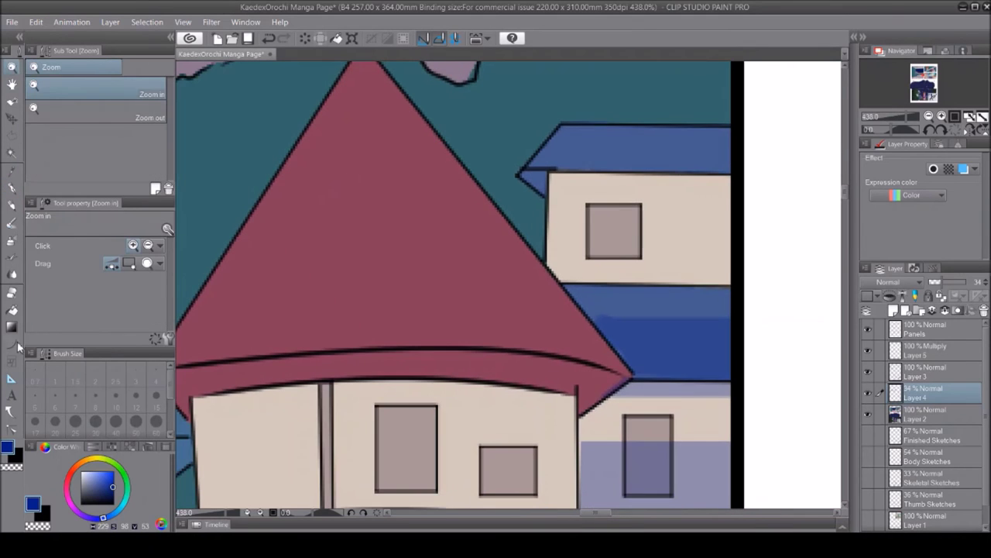
double_click(653, 215)
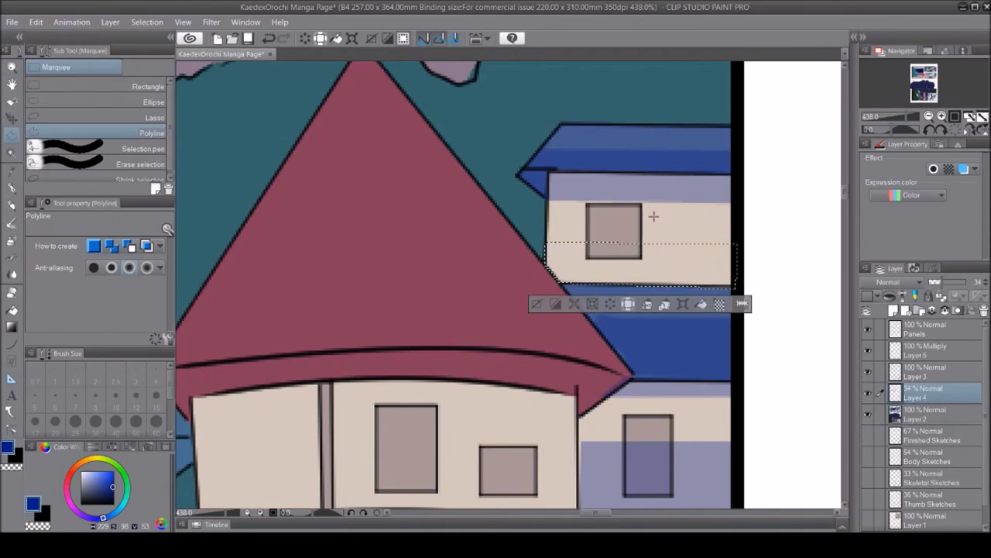
Shade the round tower's upper wall and its conical red roof in dark blue, leaving lit strips along the edges
key("/")
left_click(499, 188)
left_click(440, 214)
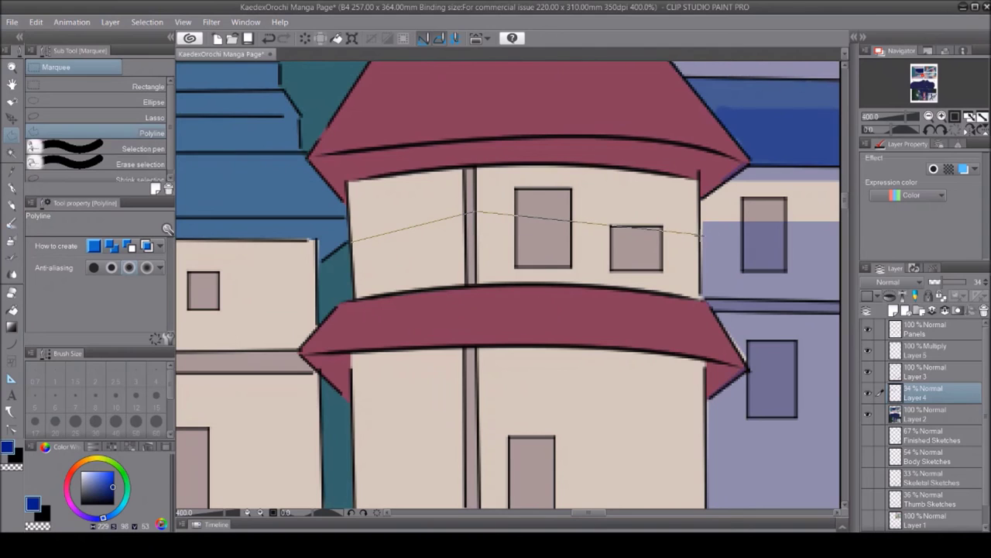
double_click(405, 295)
key("p")
mouse_move(288, 232)
left_mouse_down()
mouse_move(557, 189)
mouse_move(350, 180)
left_mouse_up()
scroll(350, 180, "up", 5)
left_click(526, 325)
key("ctrl+d")
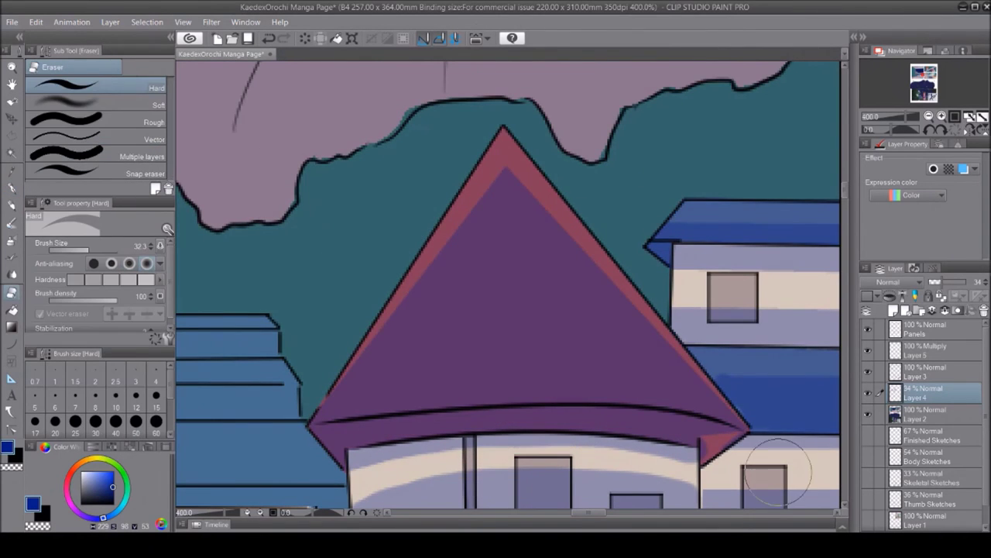
Clean up the conical roof's shading and shade the tower's lower red roof, keeping its upper edge lit
left_click_drag(732, 418, 701, 155)
left_click_drag(310, 321, 604, 321)
mouse_move(294, 341)
left_mouse_down()
mouse_move(398, 365)
mouse_move(697, 375)
left_mouse_up()
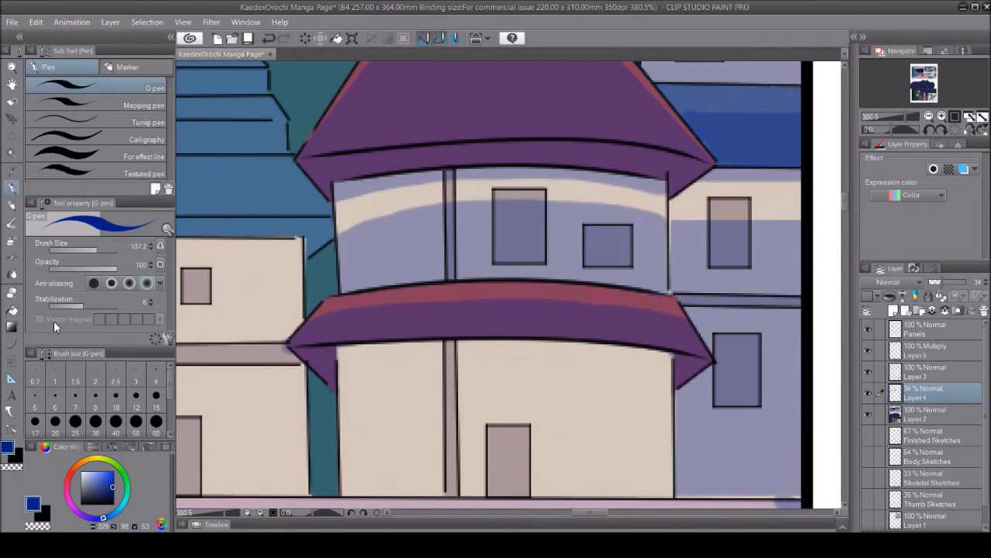
key("e")
left_click_drag(320, 283, 319, 261)
Shade the tower's ground-floor wall beneath the eaves and fill its lower part in dark blue, leaving a curved light band
scroll(319, 261, "down", 3)
key("p")
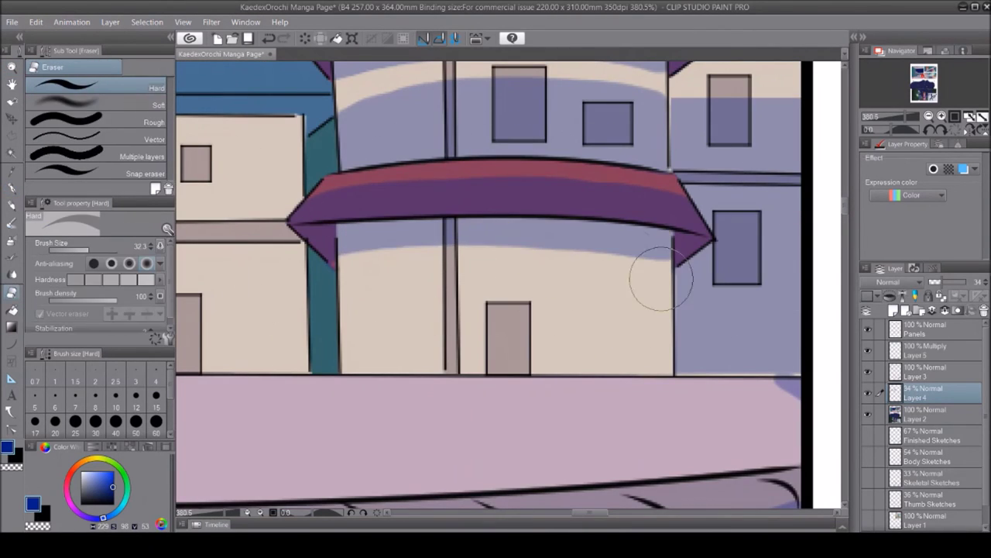
mouse_move(344, 299)
left_mouse_down()
mouse_move(670, 306)
mouse_move(349, 368)
left_mouse_up()
mouse_move(772, 374)
left_mouse_down()
mouse_move(586, 310)
mouse_move(553, 354)
mouse_move(619, 409)
mouse_move(509, 239)
mouse_move(542, 264)
left_mouse_up()
key("m")
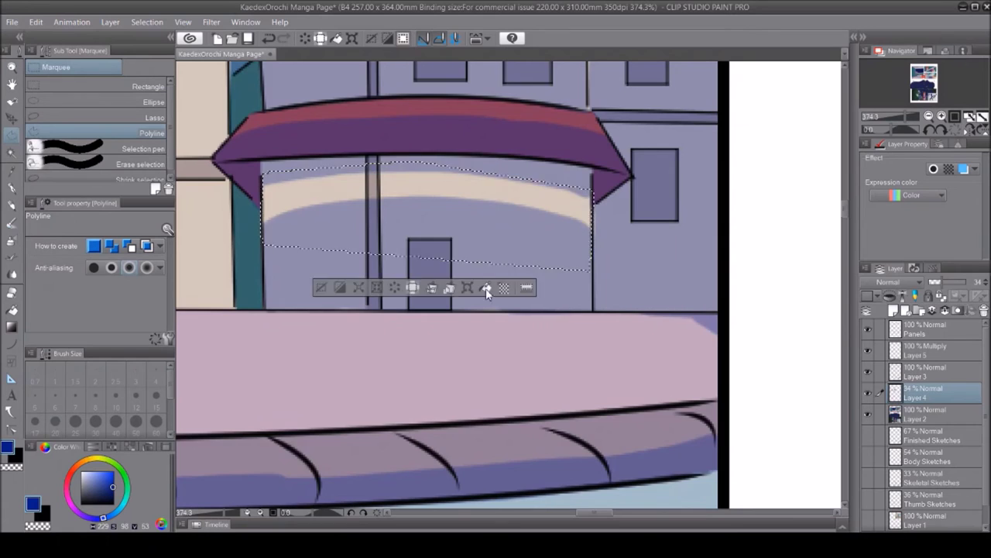
Fill dark blue shadow areas on the walls of the house with the tiered blue roof
scroll(352, 334, "left", 5)
scroll(353, 335, "down", 2)
double_click(587, 341)
key("alt+BackSpace")
key("ctrl+d")
Fill dark blue shading on the lower part of each tier of the blue tiered roof, using polyline selections
scroll(508, 285, "up", 5)
double_click(356, 422)
key("alt+BackSpace")
key("ctrl+d")
double_click(689, 265)
key("alt+BackSpace")
key("ctrl+d")
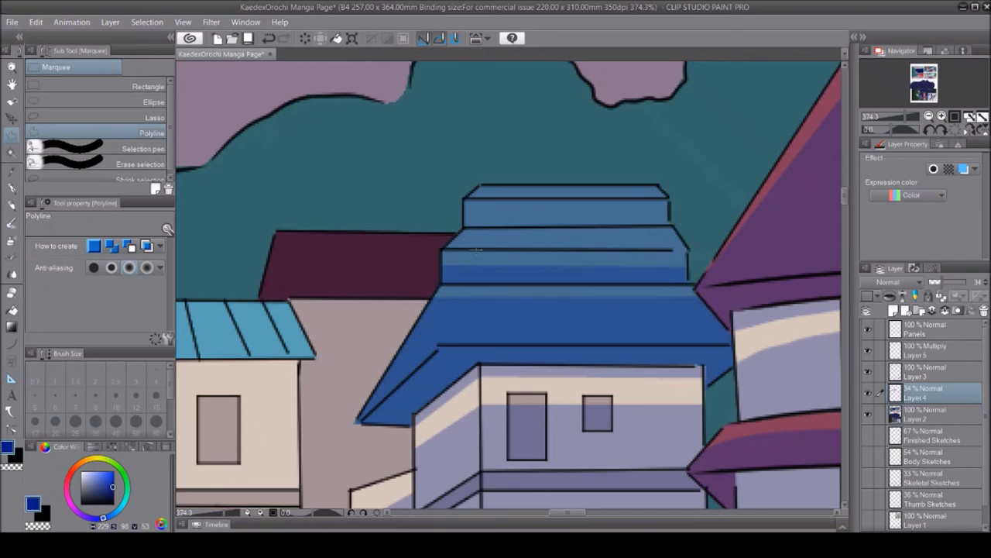
double_click(464, 225)
key("alt+BackSpace")
key("ctrl+d")
key("ctrl+0")
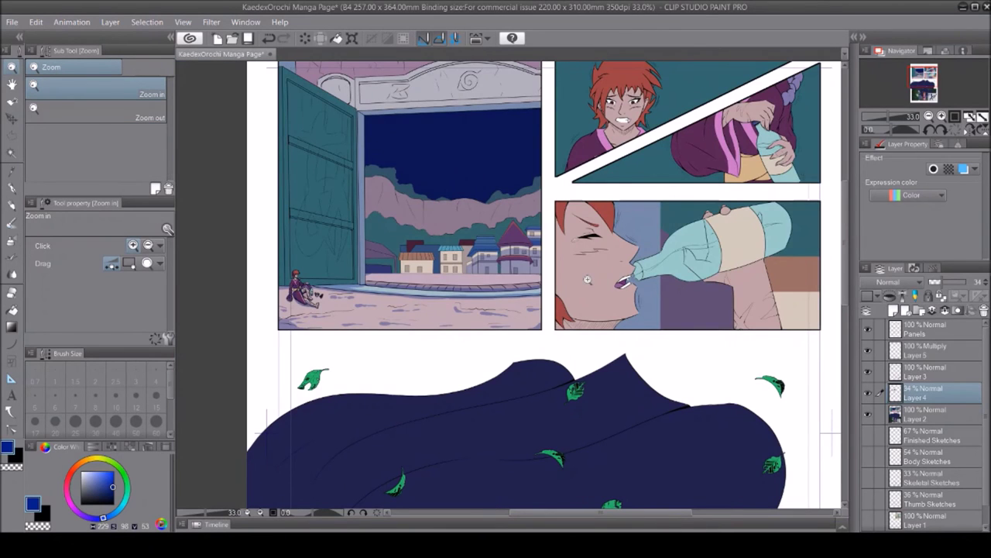
Fill dark blue shadow areas on the walls and roof of the two-storey house with the light blue roof
left_click_drag(425, 237, 482, 276)
key("m")
left_click(368, 471)
left_click(368, 261)
left_click(627, 261)
double_click(628, 469)
key("alt+BackSpace")
key("ctrl+d")
double_click(369, 263)
key("alt+BackSpace")
key("ctrl+d")
Fill dark blue shading on the orange-roofed house's lower wall, under its eaves and across the roof's lower half
left_click_drag(338, 232, 740, 233)
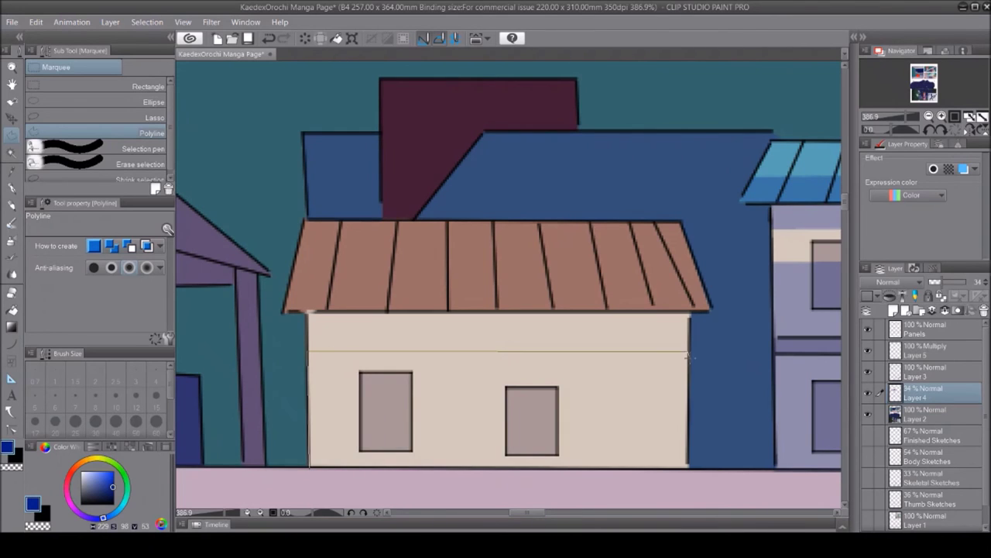
left_click(308, 467)
left_click(308, 351)
left_click(687, 350)
double_click(688, 467)
key("alt+BackSpace")
key("ctrl+d")
double_click(283, 271)
key("alt+BackSpace")
key("ctrl+d")
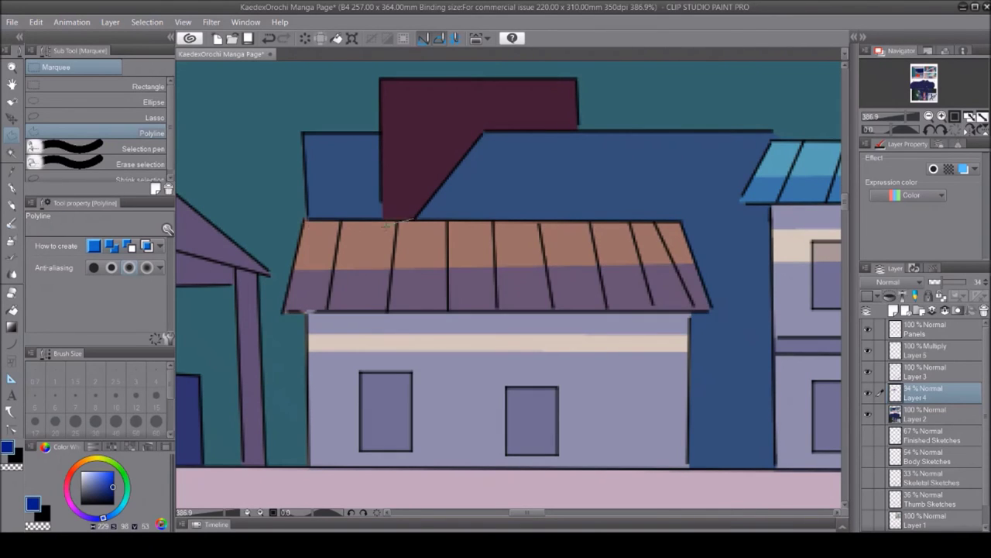
Fill the blue and maroon background buildings behind the orange-roofed and light blue-roofed houses with dark blue shading
scroll(511, 280, "up", 1)
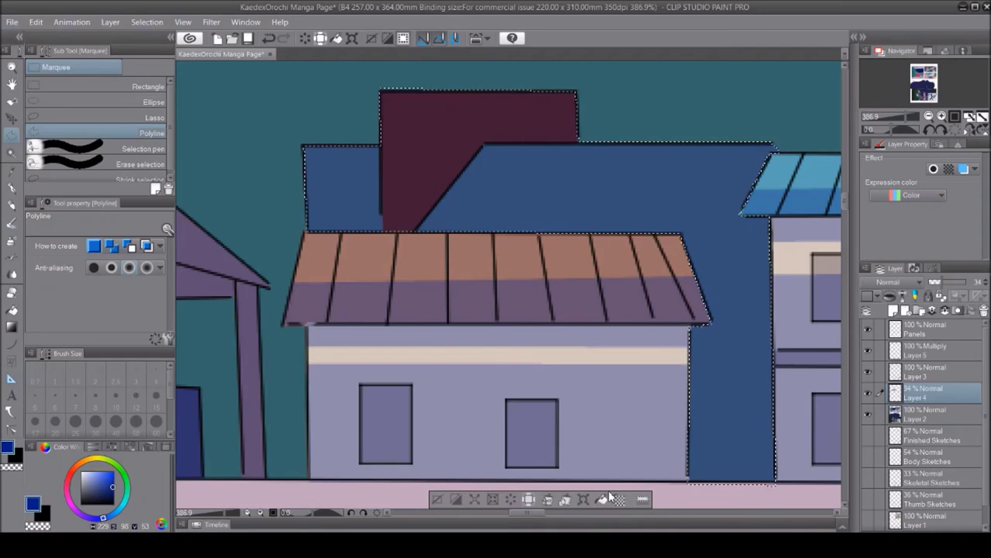
left_click_drag(711, 326, 671, 267)
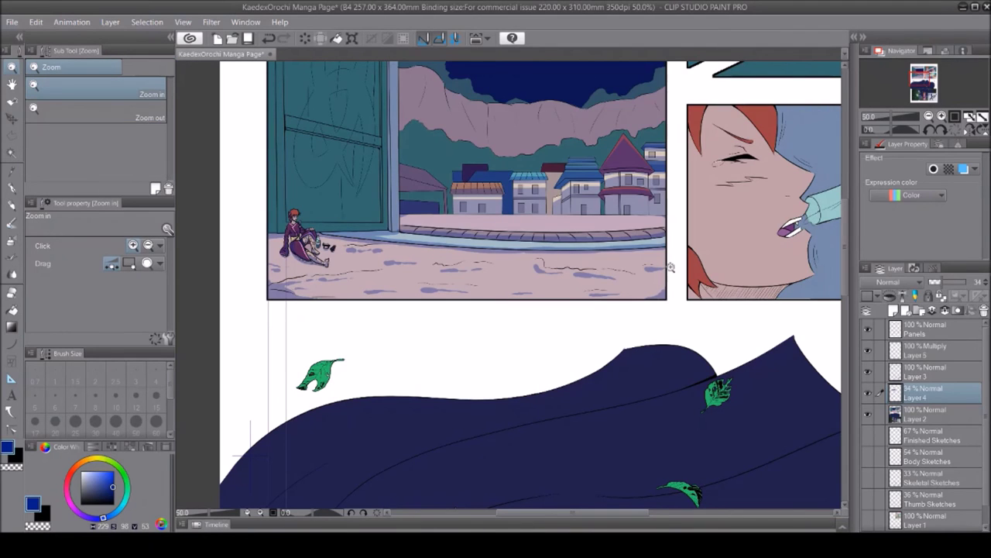
left_click_drag(568, 167, 574, 167)
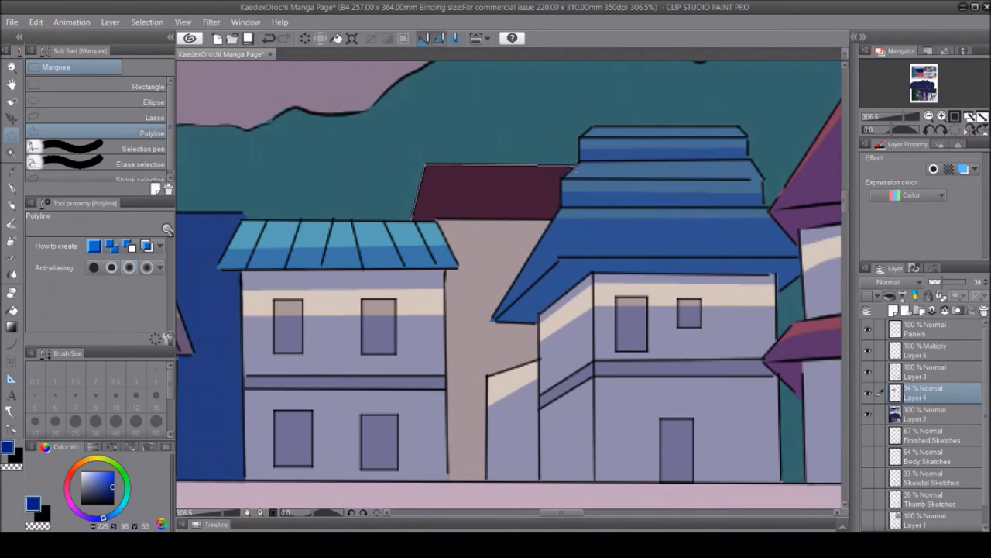
left_click_drag(428, 220, 388, 186)
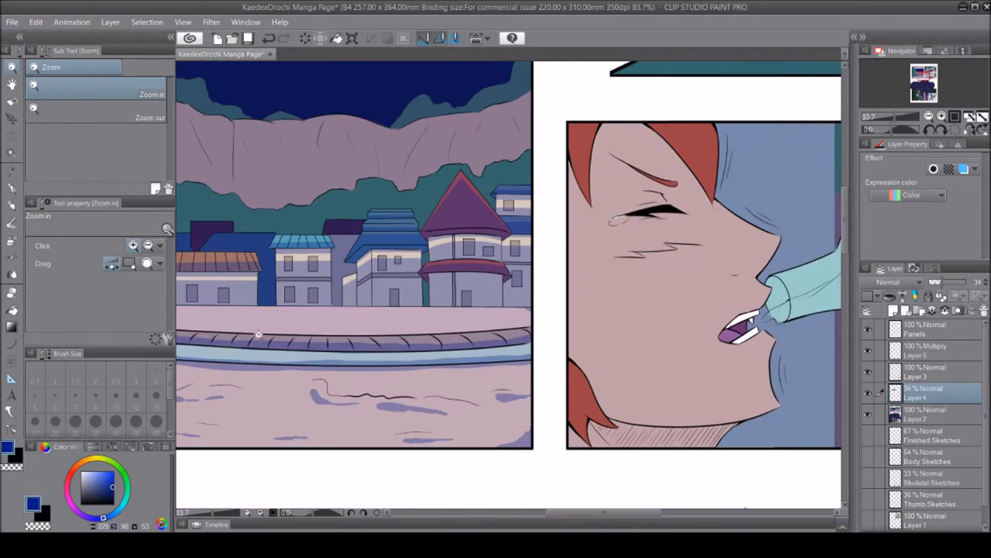
Shade the purple-roofed building and its dark blue wall beside the gate post
left_click_drag(333, 239, 372, 240)
scroll(508, 285, "down", 3)
left_click_drag(508, 285, 852, 279)
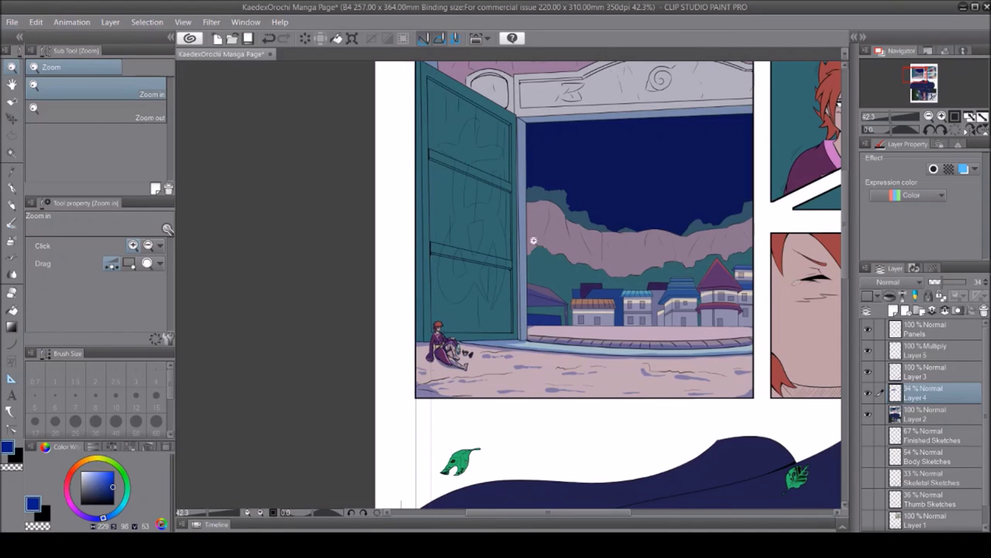
Clean up the shading around the gate post's base with the Hard eraser at size 19.1
left_click_drag(525, 310, 588, 310)
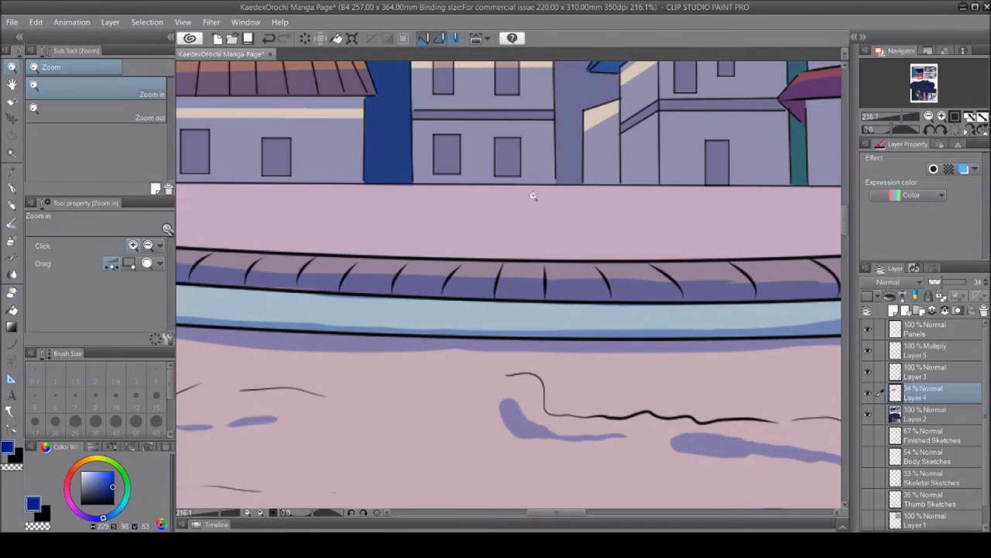
scroll(508, 285, "down", 10)
scroll(505, 261, "up", 10)
key("e")
scroll(431, 190, "up", 1)
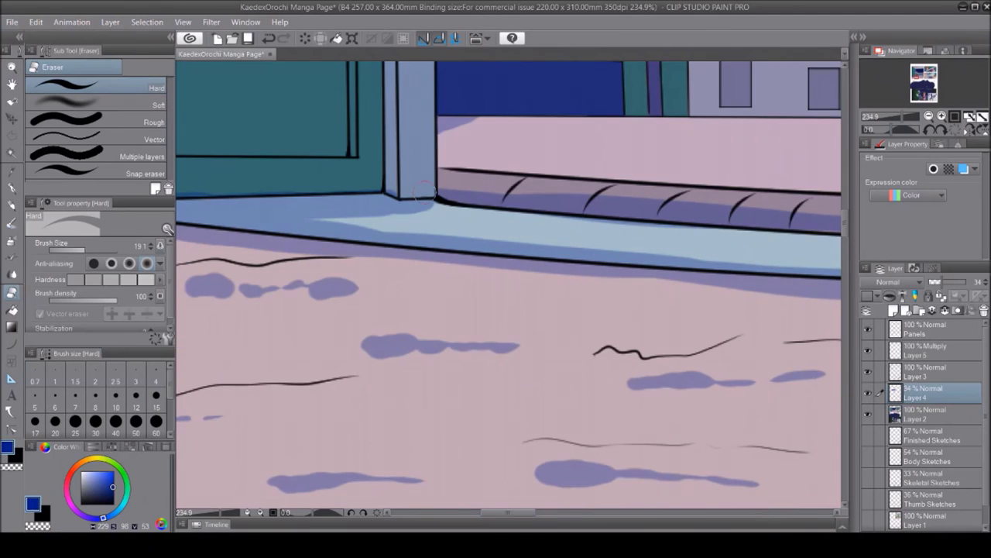
Paint a dark blue cast shadow on the gate door behind the seated character and trim it around the figure
scroll(400, 188, "down", 8)
scroll(365, 147, "up", 12)
key("p")
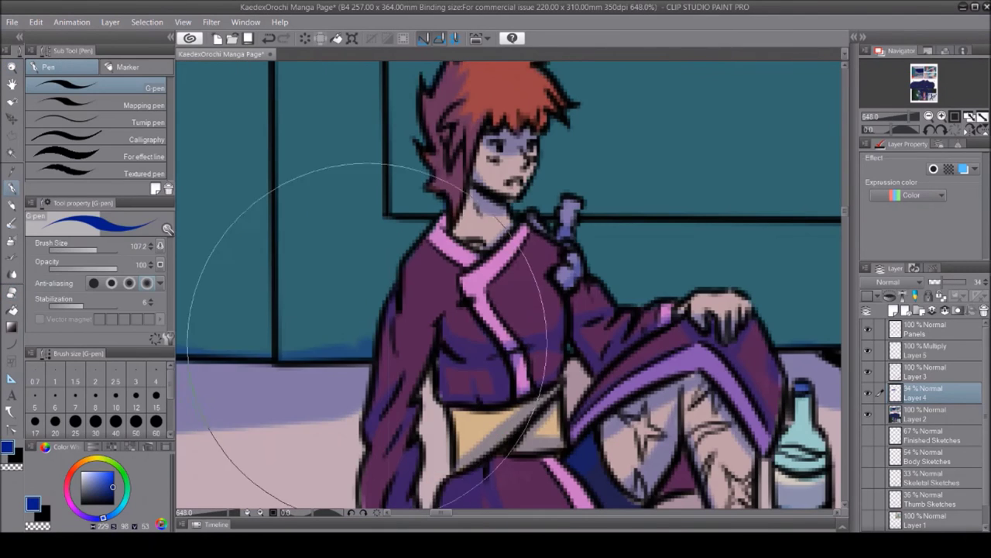
left_click_drag(364, 186, 434, 255)
scroll(553, 243, "up", 2)
left_click_drag(552, 243, 597, 442)
scroll(604, 224, "down", 2)
scroll(604, 225, "down", 2)
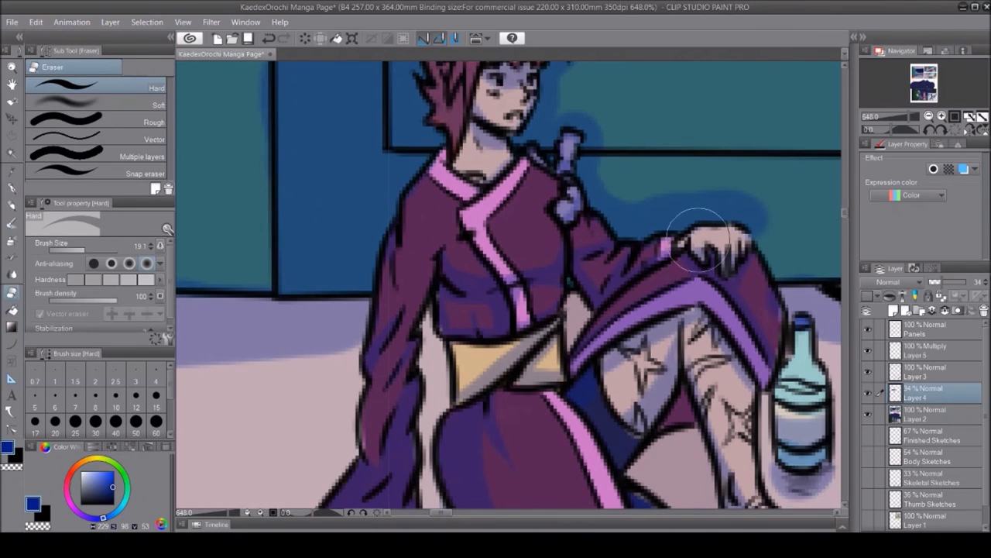
Fill the gate door's lower section and the bands beneath its crossbeams with dark blue, using polyline selections
scroll(692, 224, "right", 5)
key("slash")
scroll(846, 294, "down", 8)
scroll(335, 411, "up", 4)
key("m")
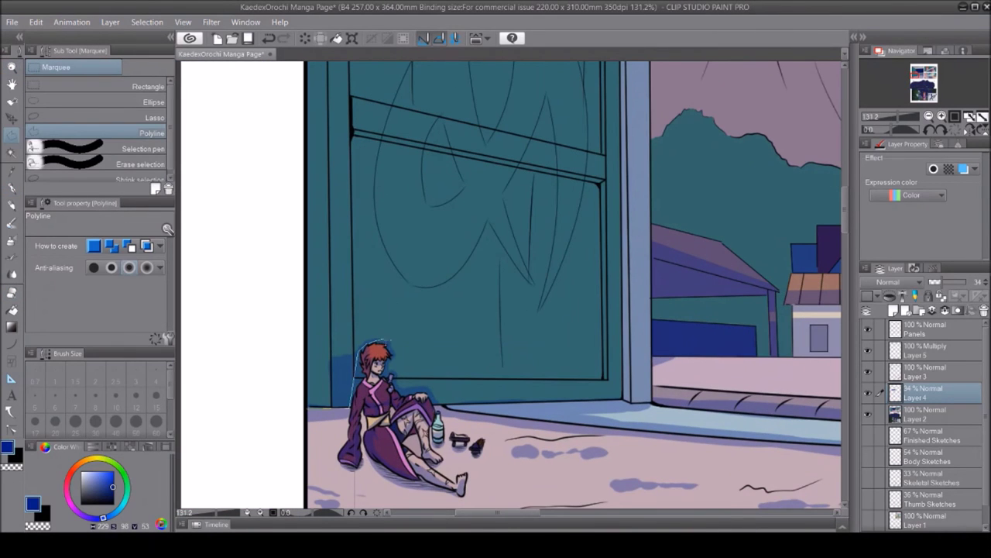
scroll(608, 182, "up", 5)
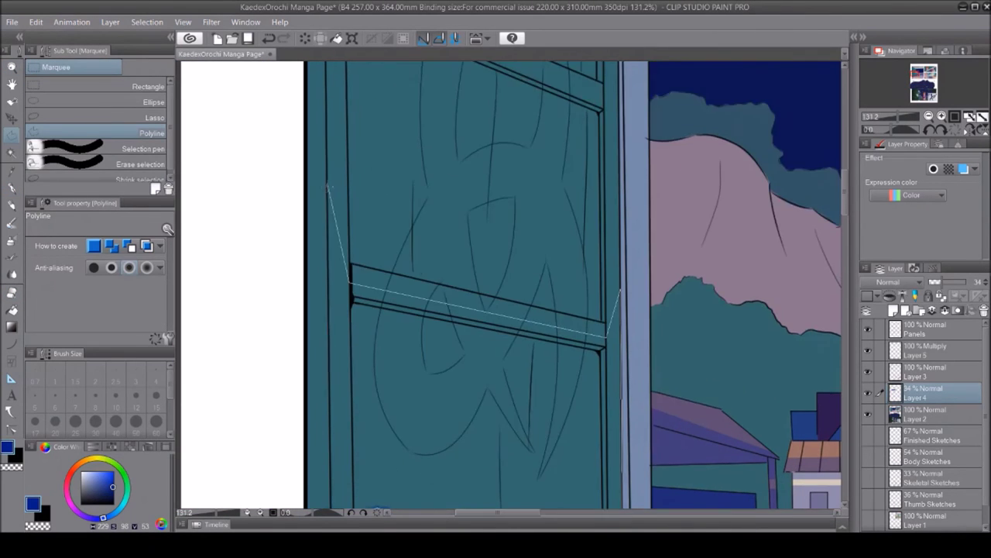
left_click(346, 215)
double_click(602, 325)
scroll(600, 294, "up", 3)
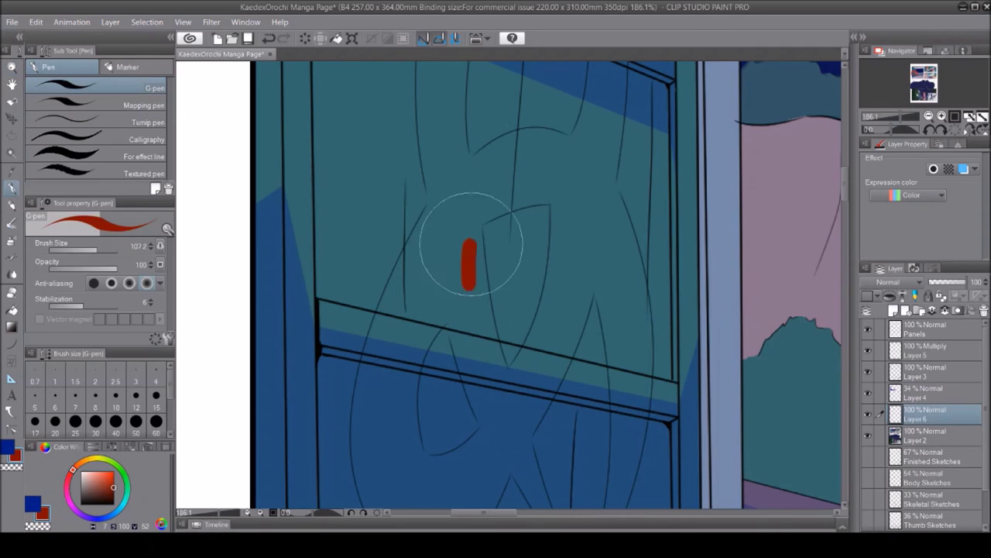
Replace the red G-pen test stroke with dark red Running color edge watercolor strokes forming the door symbol's main stem and crossbar
key("ctrl+z")
key("b")
mouse_move(465, 232)
left_mouse_down()
mouse_move(487, 395)
mouse_move(378, 427)
left_mouse_up()
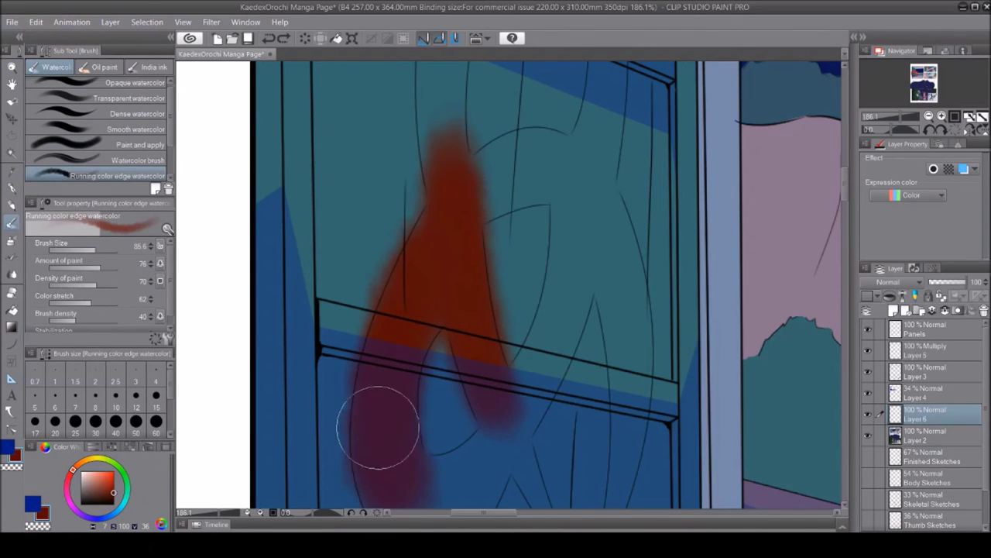
key("ctrl+z")
scroll(845, 167, "down", 3)
left_click_drag(448, 465, 491, 155)
mouse_move(376, 279)
left_mouse_down()
mouse_move(498, 255)
mouse_move(620, 256)
left_mouse_up()
key("ctrl+minus")
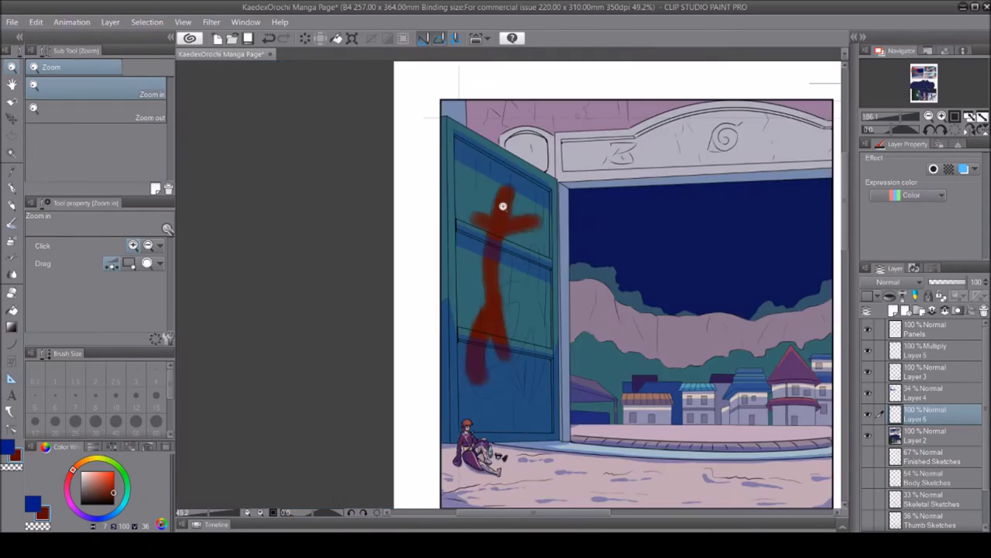
Add the door symbol's curved strokes in dark red Running color edge watercolor and set Layer 6's opacity to 71%
left_click(502, 206)
key("b")
left_click_drag(299, 177, 553, 221)
scroll(553, 221, "up", 2)
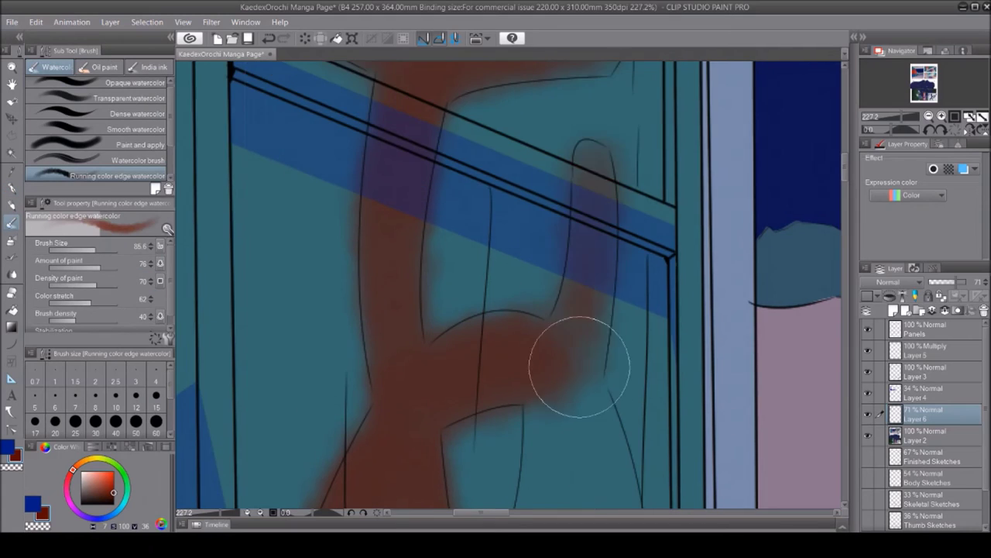
Fill in the door symbol's lower loop and tapered tails with dark red Running color edge watercolor
scroll(553, 232, "down", 10)
left_click(17, 291)
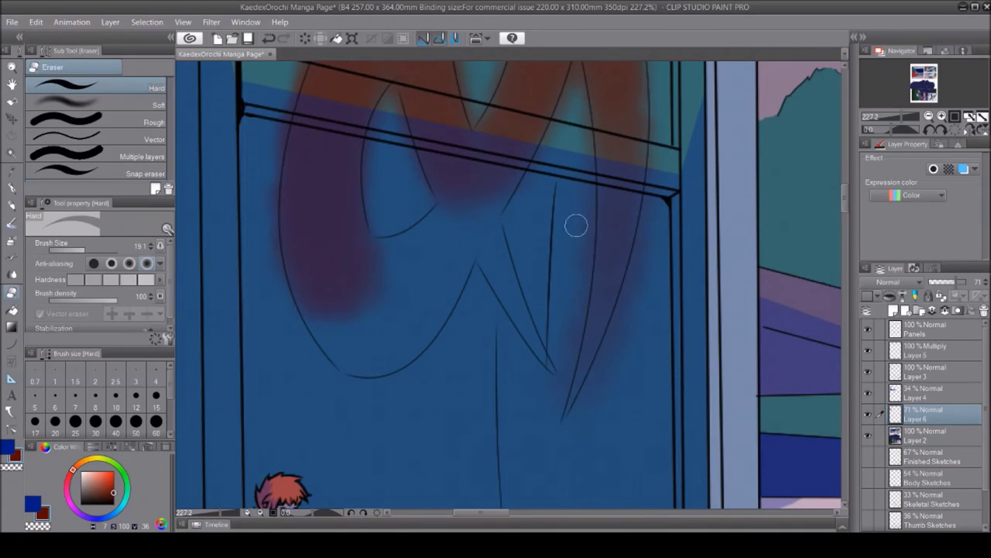
key("b")
left_click_drag(488, 209, 509, 353)
key("p")
key("b")
mouse_move(341, 356)
left_mouse_down()
mouse_move(377, 271)
mouse_move(426, 326)
left_mouse_up()
key("ctrl+0")
key("p")
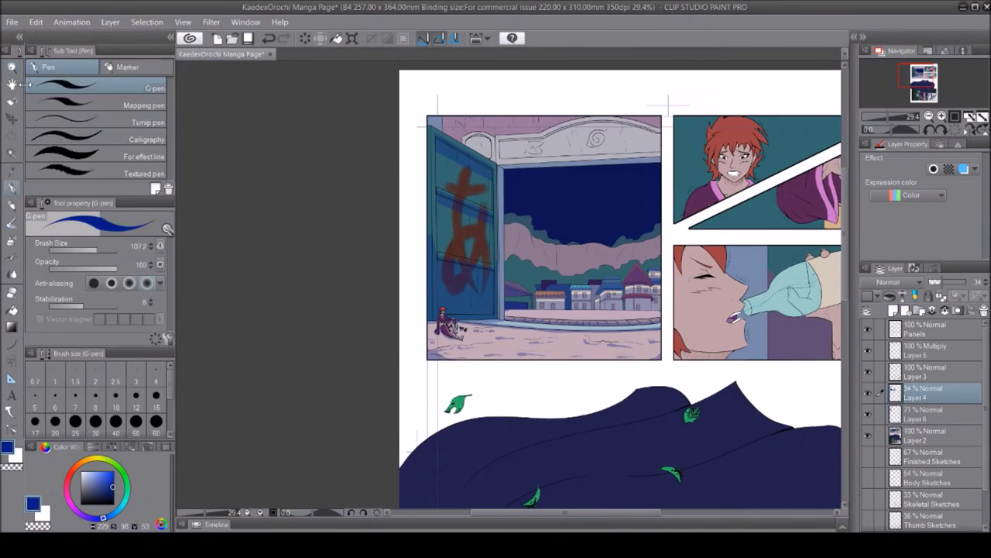
Shade the gate post's lower part dark blue on Layer 4 using polyline selections and rework its upper edge with the Hard eraser
key("m")
scroll(496, 155, "up", 10)
scroll(511, 285, "up", 3)
scroll(511, 285, "down", 6)
scroll(511, 285, "down", 1)
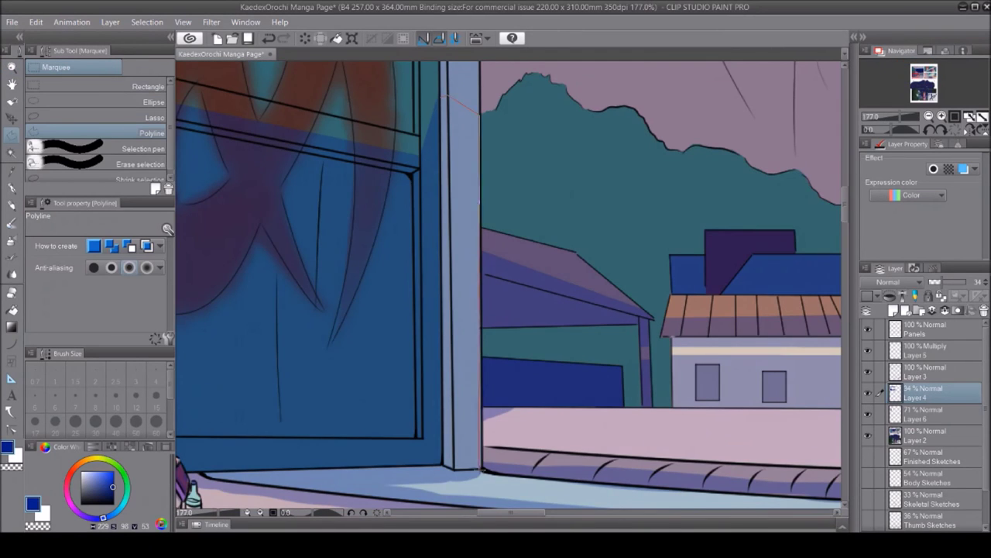
key("ctrl+0")
scroll(508, 285, "up", 8)
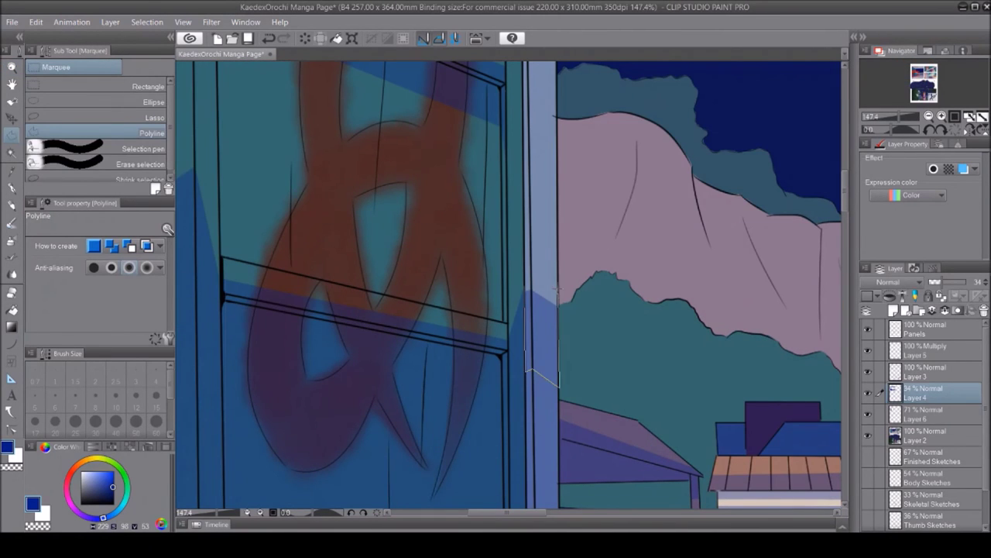
key("ctrl+0")
key("e")
scroll(508, 285, "up", 5)
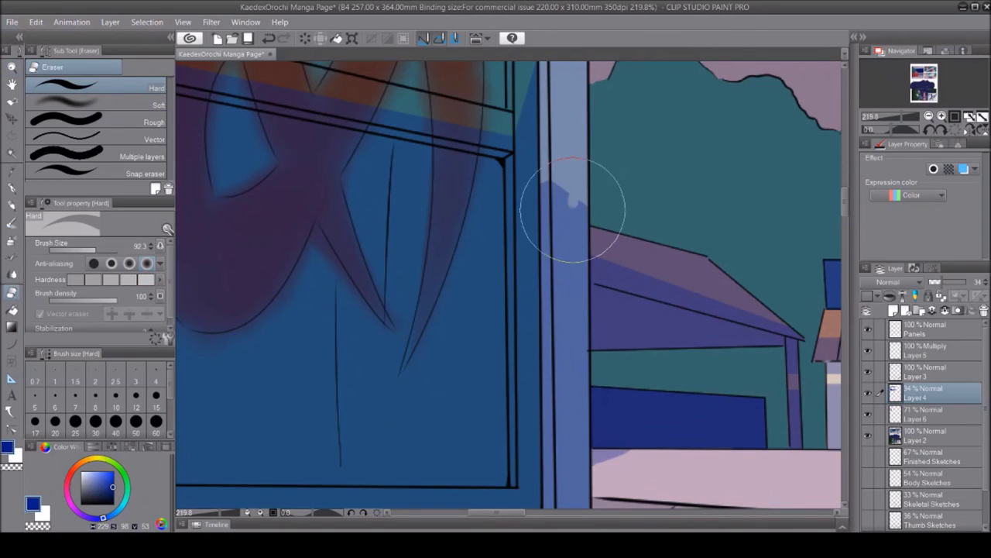
Shade the lower half of the small arched niche beside the gate door with dark blue G-pen strokes
key("m")
key("ctrl+0")
scroll(703, 211, "up", 7)
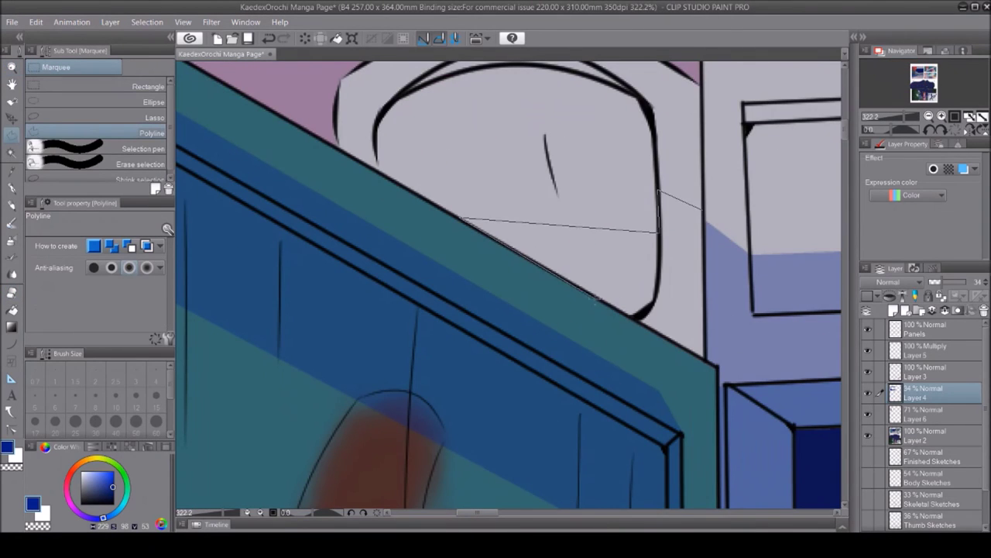
key("p")
left_click_drag(682, 217, 410, 188)
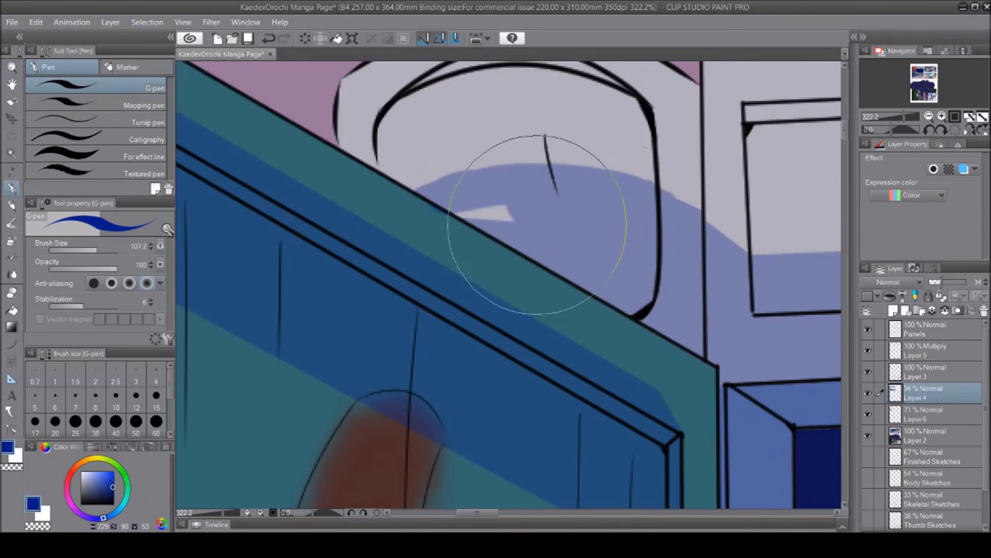
left_click(487, 214)
key("e")
scroll(465, 194, "up", 2)
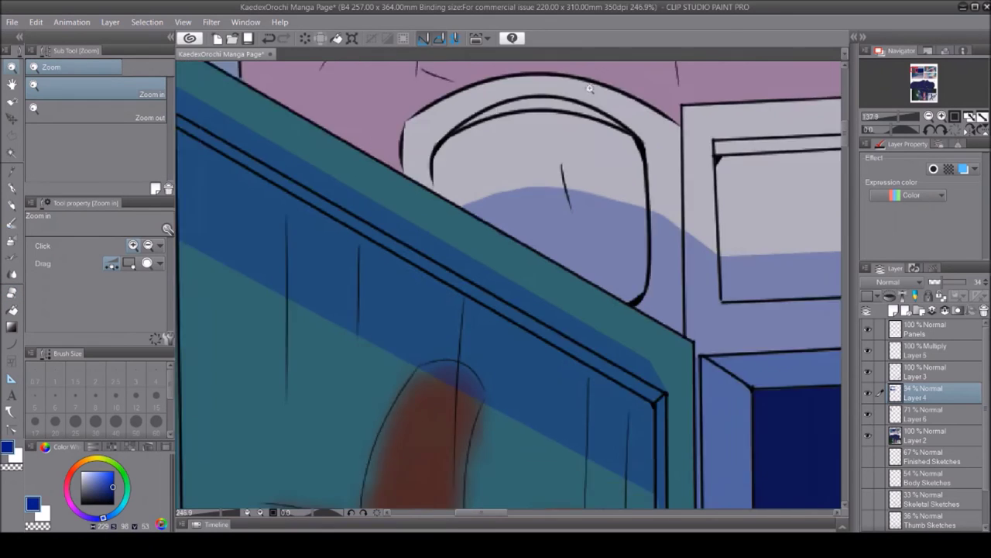
Add a curved dark blue shadow beneath the niche's arch and clean its edges with the Hard eraser at size 37.5
key("m")
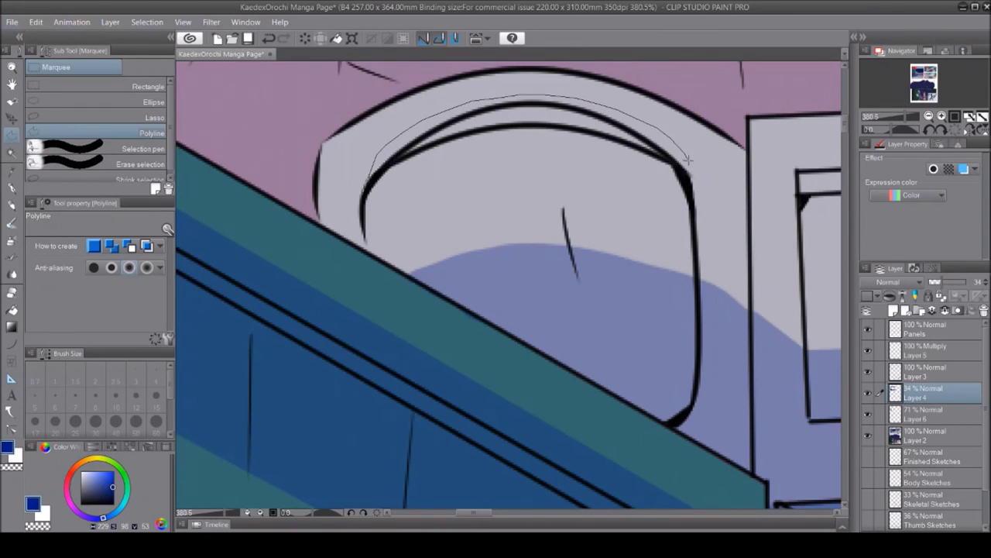
double_click(564, 157)
key("p")
mouse_move(666, 155)
left_mouse_down()
mouse_move(520, 144)
mouse_move(422, 174)
left_mouse_up()
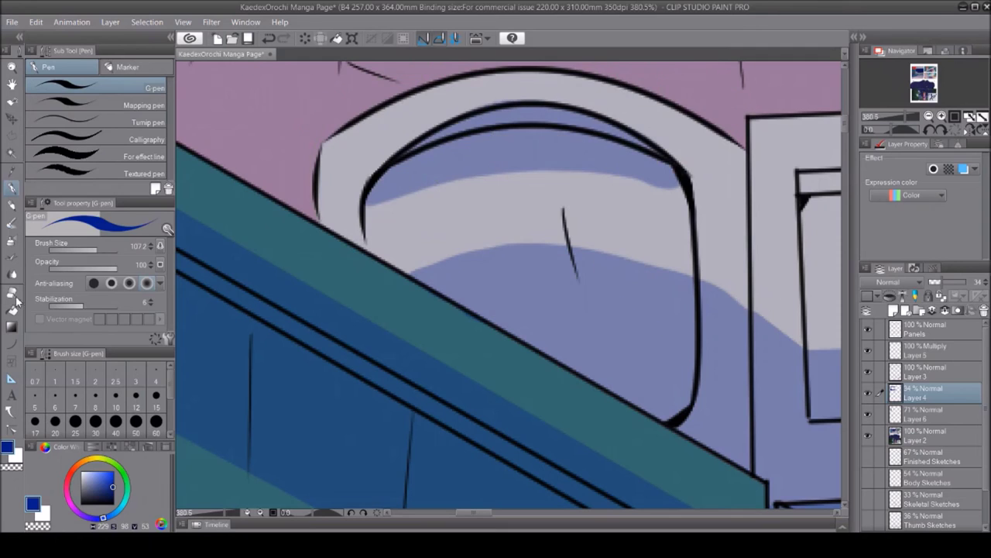
key("/")
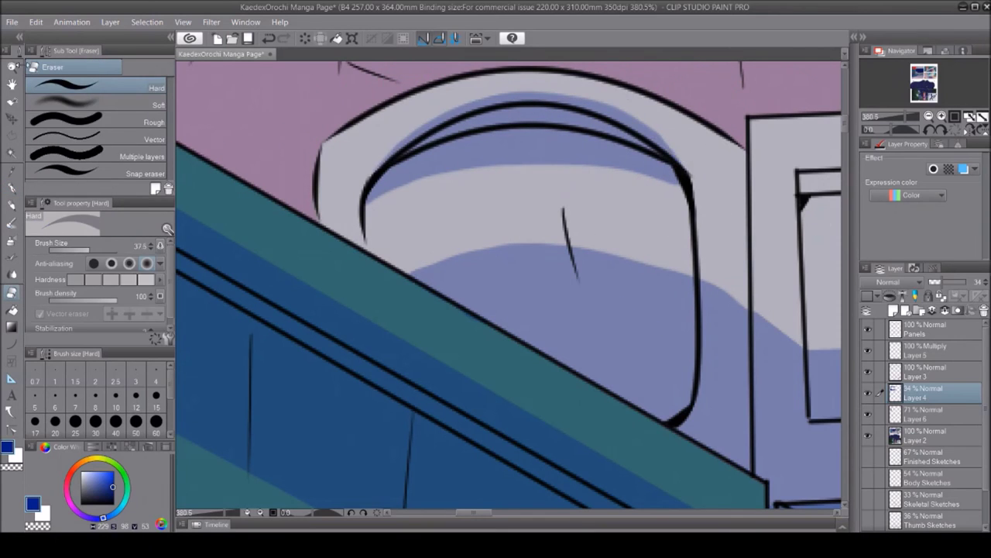
left_click_drag(686, 165, 431, 162)
Shade the lintel's moulding with dark blue, from its straight section into the start of the curve
key("m")
left_click(347, 178)
left_click_drag(346, 183, 44, 180)
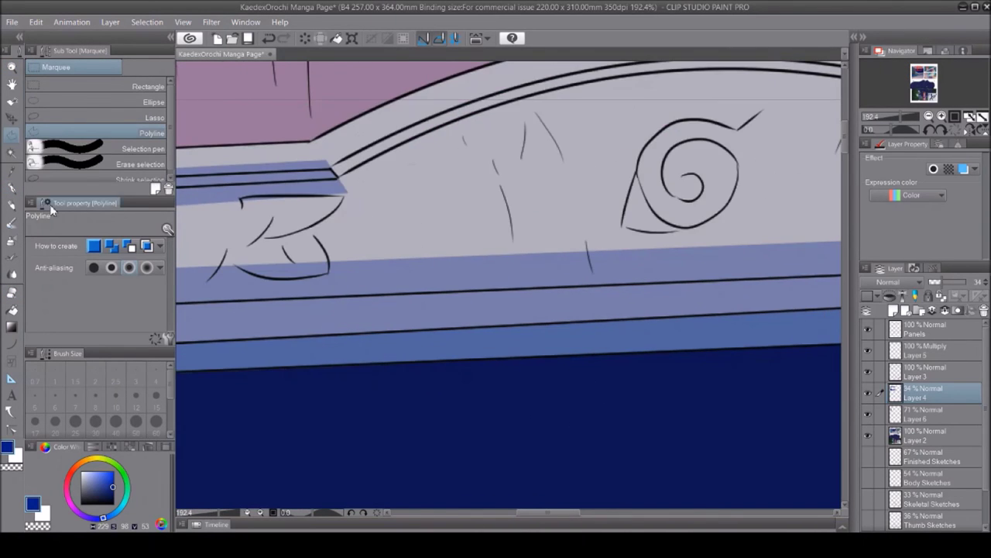
key("p")
left_click_drag(368, 166, 368, 207)
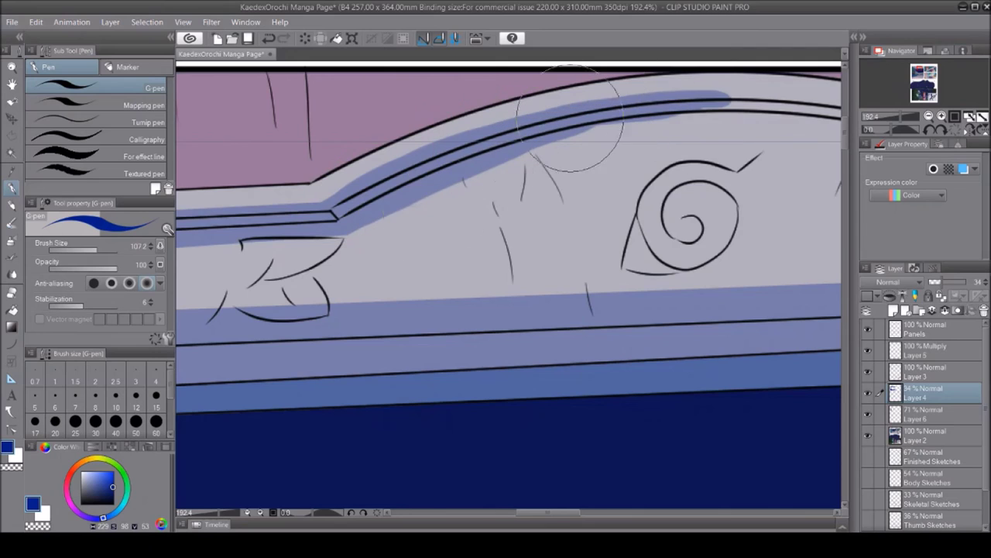
Extend the moulding shadow across the lintel's arch to its far end and trim the edges with the Hard eraser
scroll(642, 470, "right", 5)
key("e")
left_click_drag(488, 116, 705, 120)
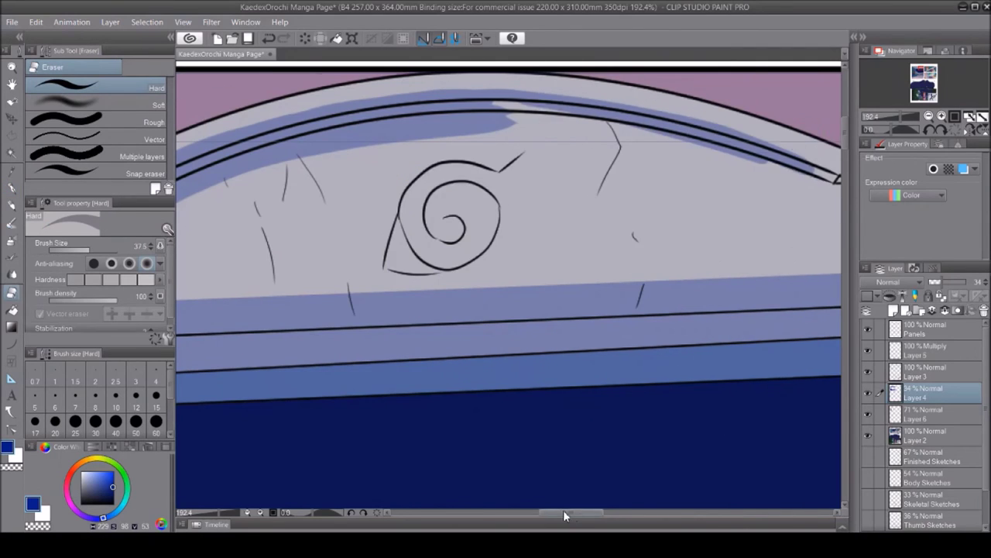
scroll(575, 498, "right", 4)
key("p")
mouse_move(232, 124)
left_mouse_down()
mouse_move(317, 104)
mouse_move(640, 190)
mouse_move(673, 174)
mouse_move(431, 168)
left_mouse_up()
key("ctrl+space")
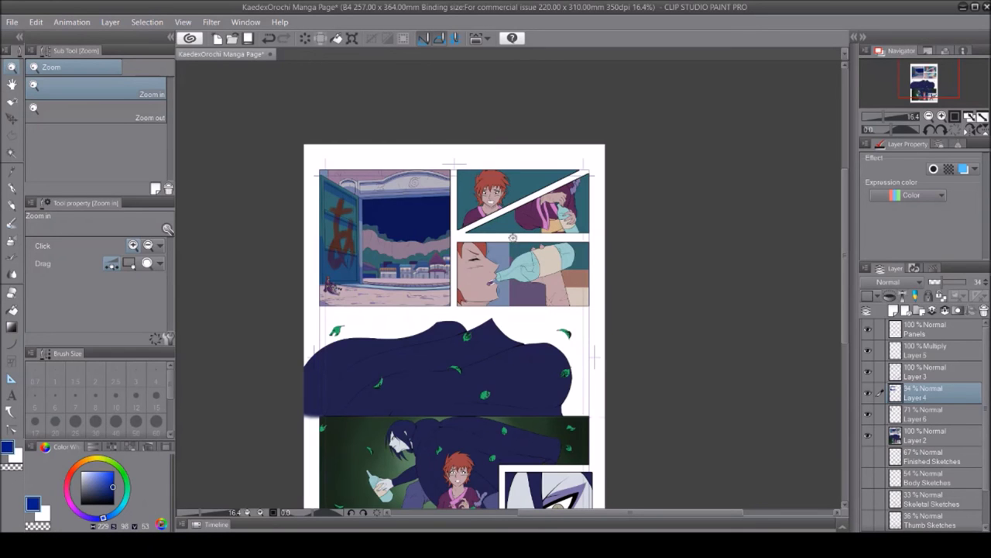
Lasso the trees beside the gate post and fill them with dark blue shading below a thin lit edge
left_click_drag(512, 237, 589, 237)
key("m")
left_click_drag(240, 177, 299, 119)
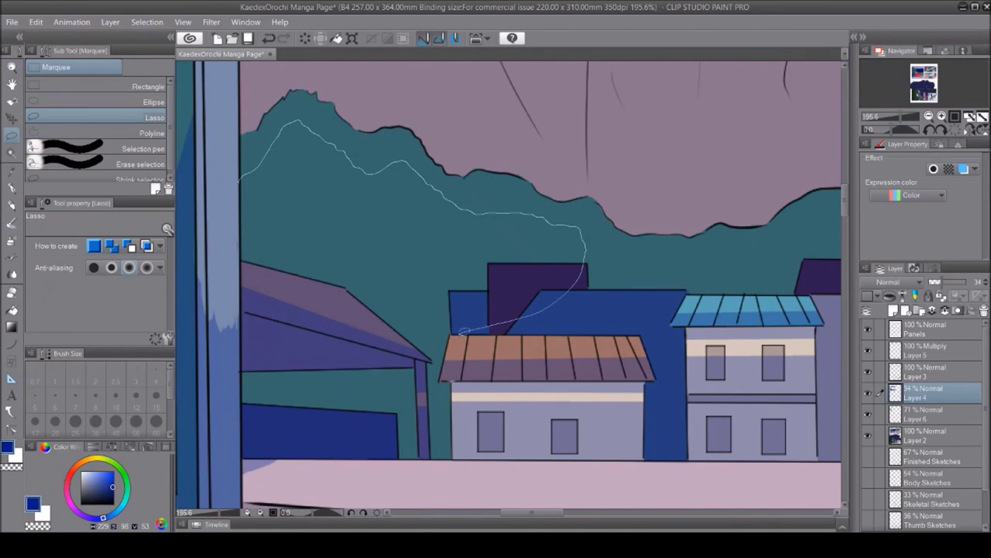
left_click_drag(246, 257, 241, 262)
key("b")
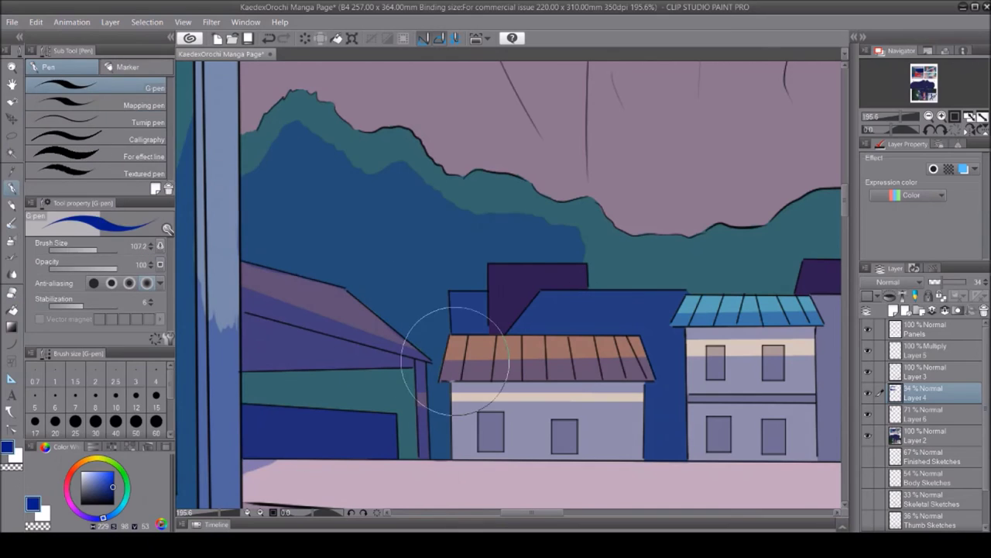
Continue the dark blue tree shading behind the middle houses up to the purple cone roof, using lasso and polyline selections
key("m")
left_click(155, 117)
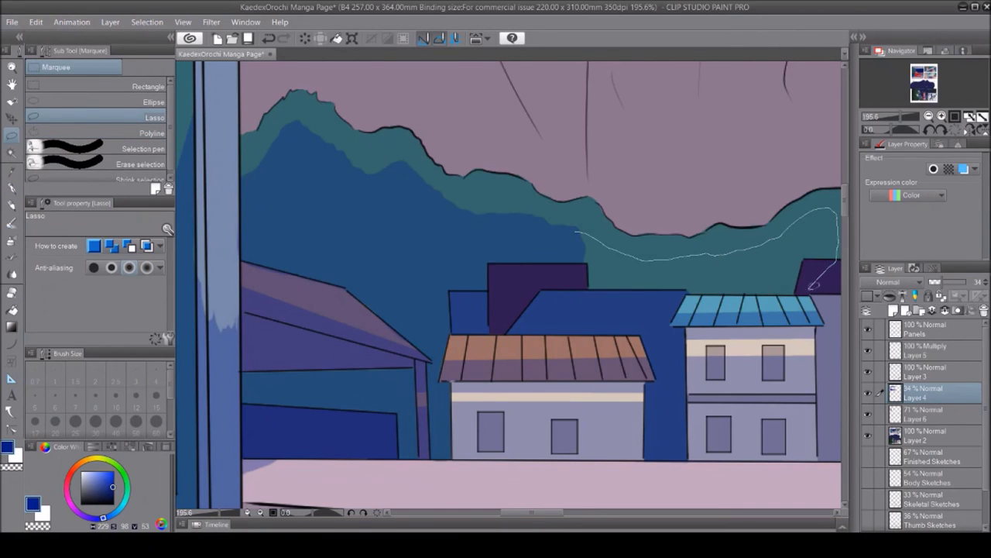
left_click_drag(836, 202, 588, 295)
left_click_drag(697, 310, 194, 309)
mouse_move(314, 209)
left_mouse_down()
mouse_move(392, 176)
mouse_move(317, 225)
left_mouse_up()
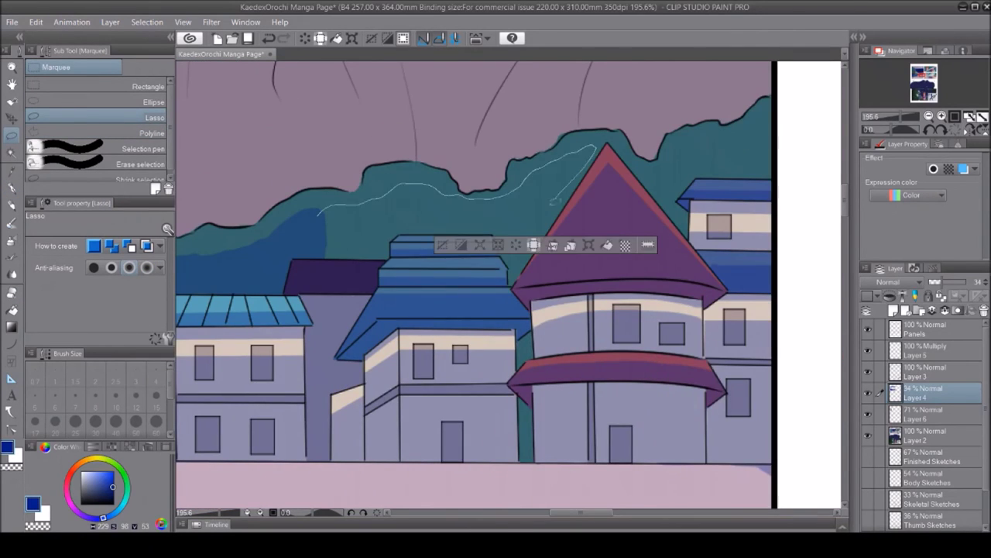
key("alt+Delete")
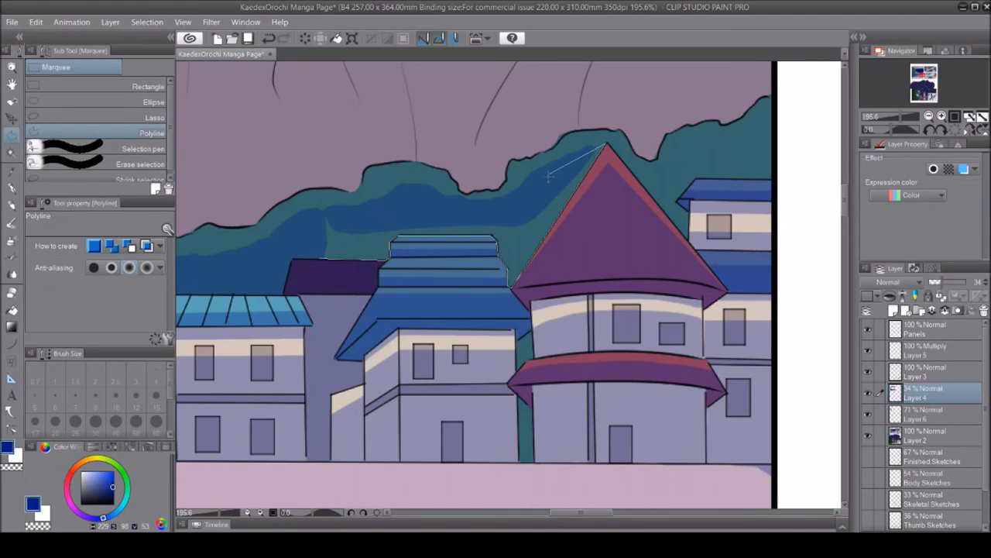
double_click(548, 176)
key("alt+Delete")
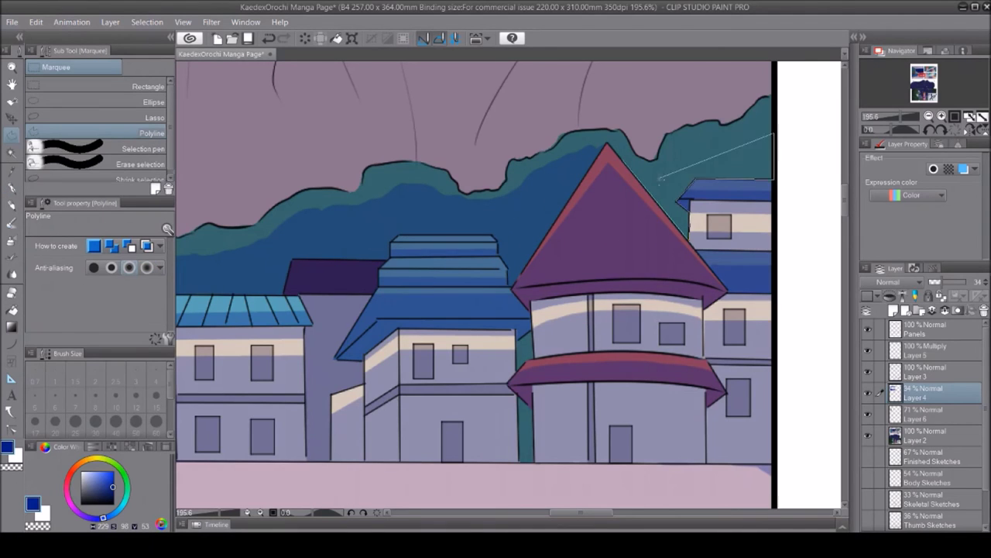
Shade the trees beyond the purple cone roof and in the gap between the houses with dark blue
key("Escape")
key("m")
left_click(11, 187)
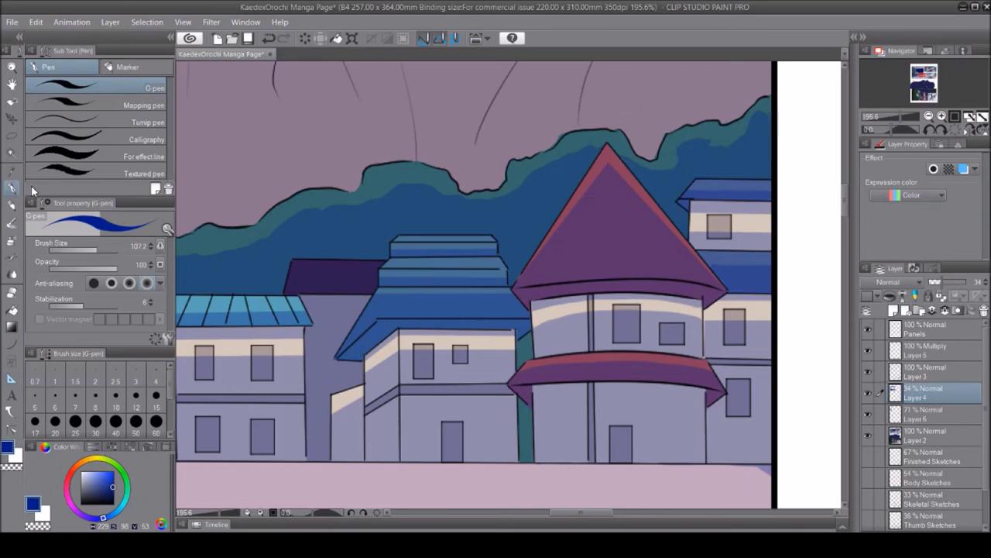
key("m")
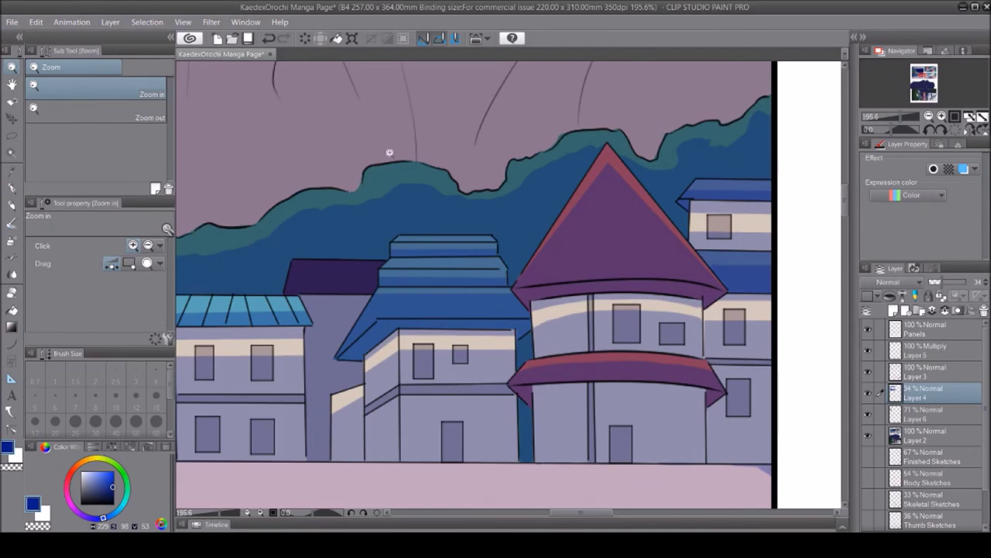
Lasso the cliff face nearest the gate post and fill it with dark blue shading below a lit upper rim
key("ctrl+0")
scroll(232, 138, "up", 5)
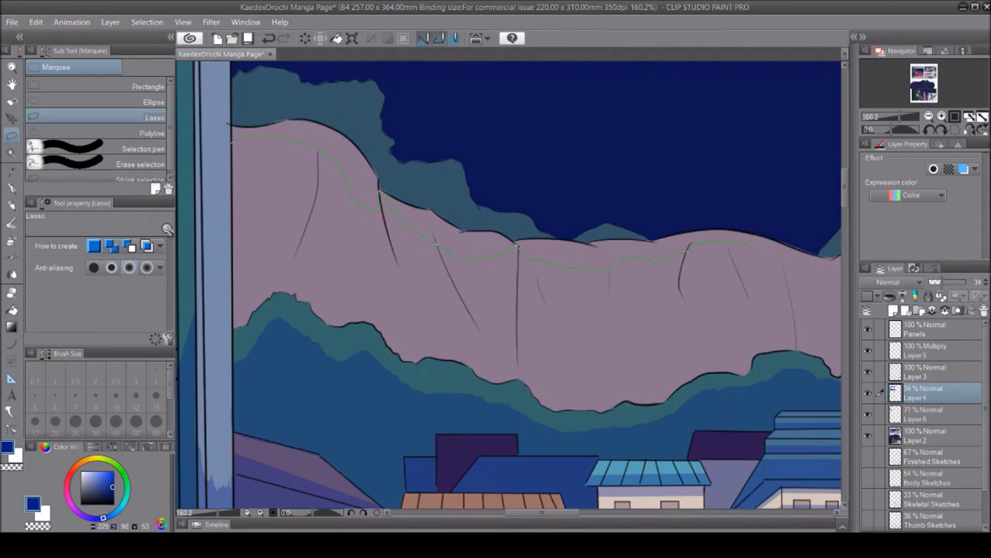
key("alt+Delete")
key("ctrl+d")
key("e")
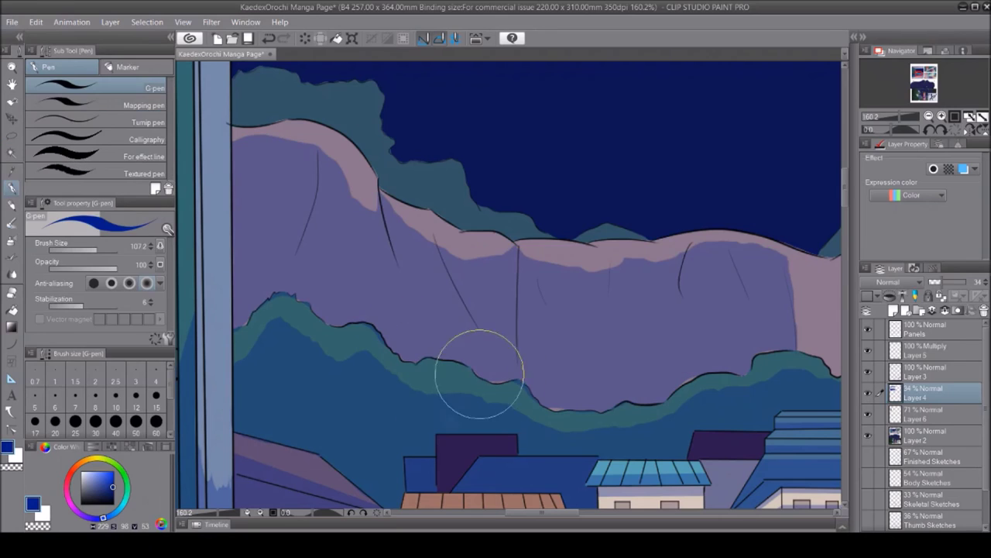
key("p")
scroll(387, 383, "right", 4)
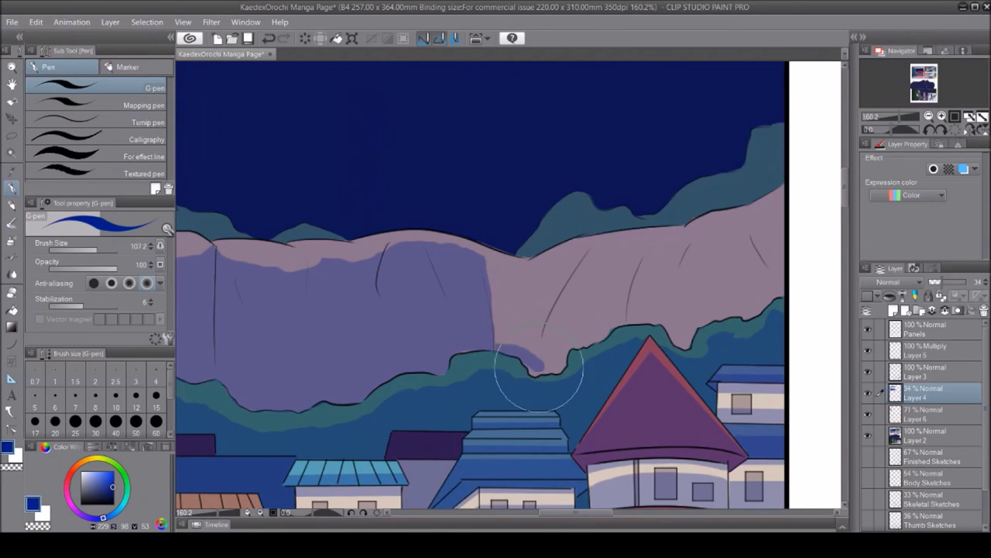
Lasso the rest of the cliff face out to the panel border and fill it with dark blue shading
key("m")
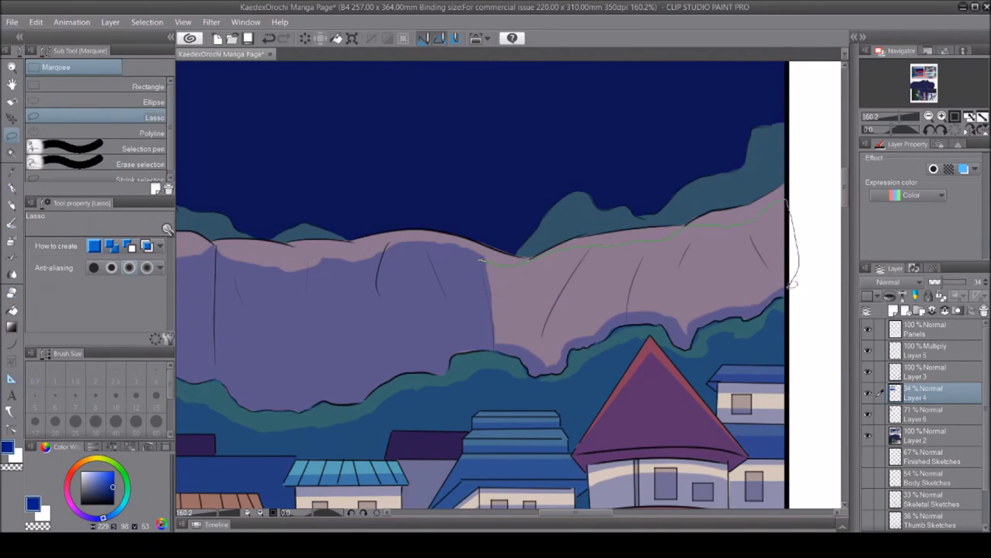
left_click_drag(542, 370, 533, 377)
key("alt+Delete")
key("ctrl+d")
Auto-select the distant trees above the cliff near the gate post and fill them with dark blue
key("w")
left_click(697, 197)
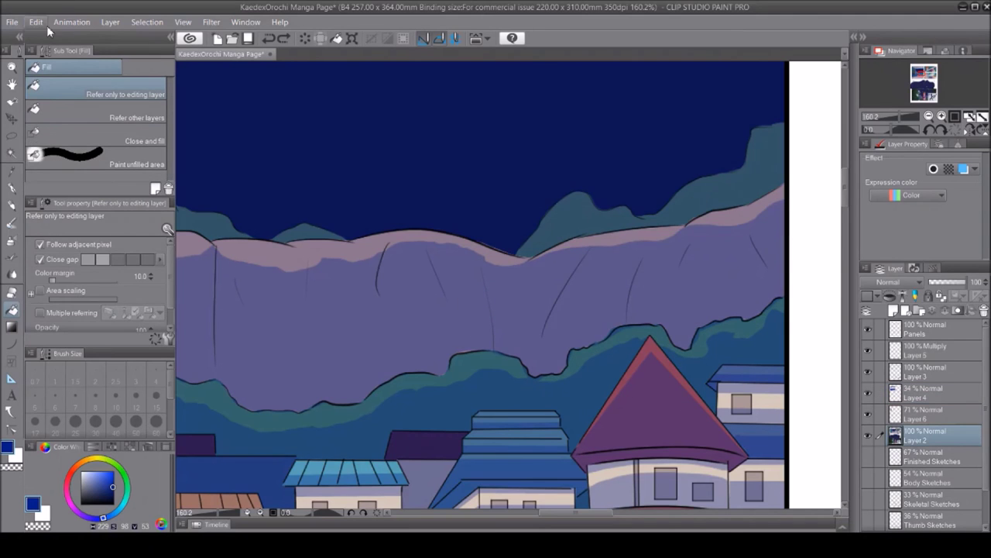
key("alt+Delete")
scroll(503, 286, "left", 5)
left_click(542, 155)
key("alt+Delete")
key("ctrl+d")
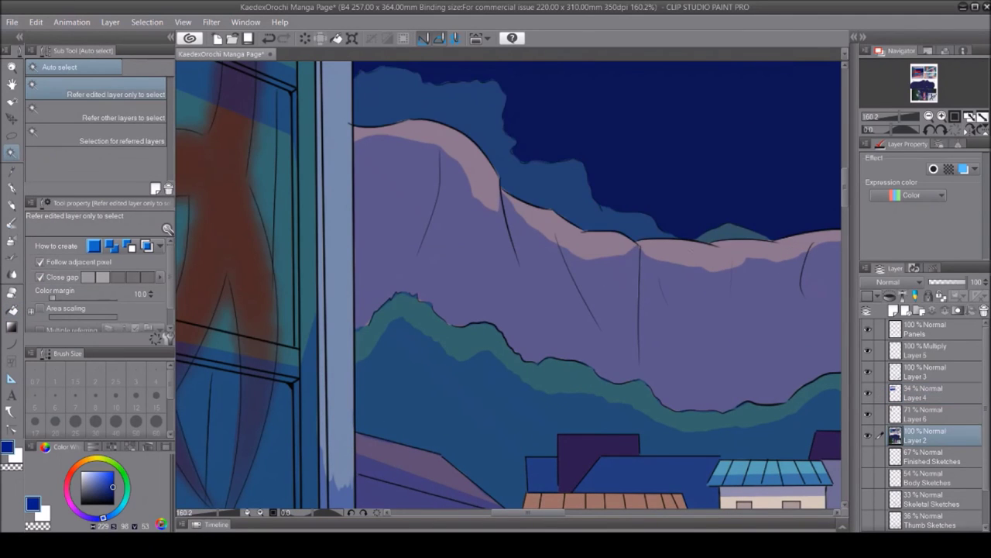
Darken the remaining distant trees along the cliff top with dark blue out to the panel border
left_click_drag(635, 250, 440, 197)
scroll(504, 287, "right", 5)
scroll(504, 287, "down", 1)
scroll(503, 286, "up", 2)
left_click(925, 436)
scroll(503, 286, "left", 5)
Auto-select the night sky on Layer 2 and paint a gradient, nearly black above and lighter blue along the horizon
key("w")
left_click(588, 232)
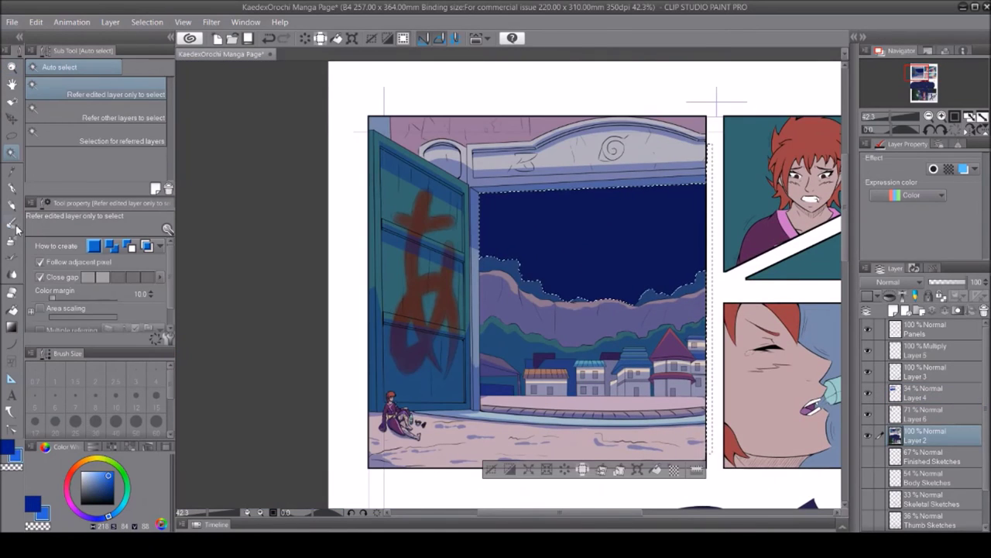
key("b")
left_click_drag(542, 282, 690, 278)
mouse_move(470, 195)
left_mouse_down()
mouse_move(697, 198)
mouse_move(503, 221)
mouse_move(477, 205)
mouse_move(684, 202)
left_mouse_up()
key("ctrl+z")
Scatter small white stars over the selected sky with the Sparkle A decoration brush at particle size 34.0, and deselect
left_click(12, 256)
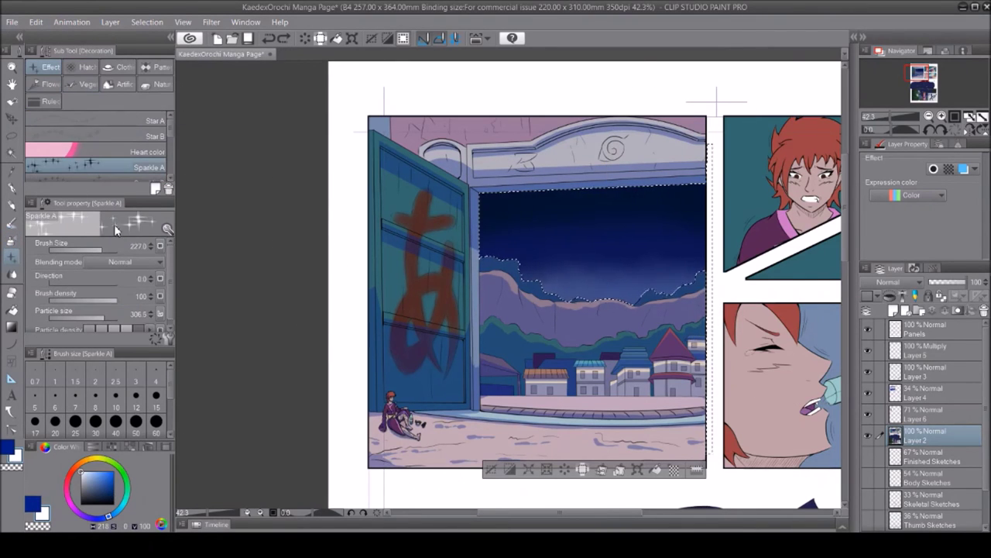
left_click_drag(101, 248, 88, 249)
left_click(529, 225)
left_click(573, 250)
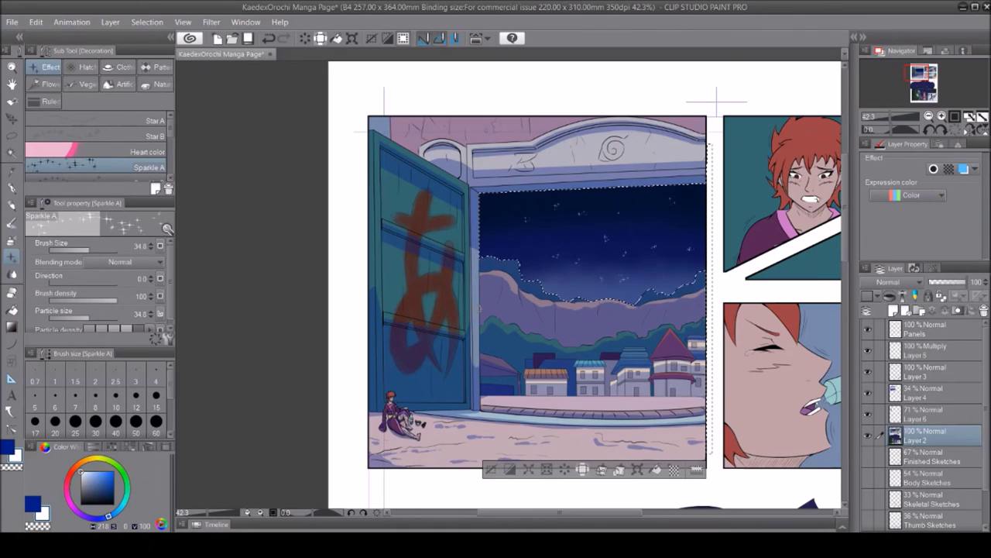
key("ctrl+d")
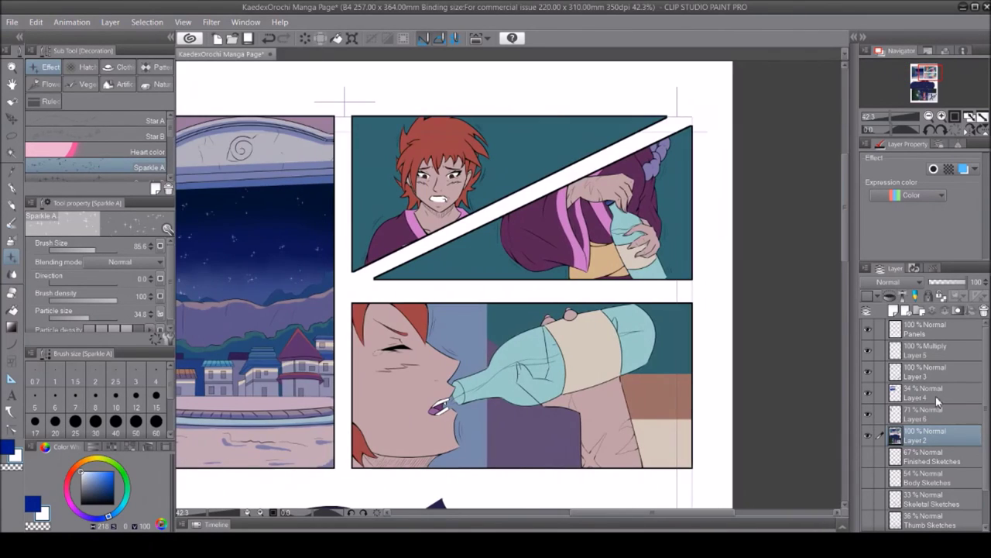
Set the opacity of the shading on Layer 4 to 53%
left_click(922, 393)
key("i")
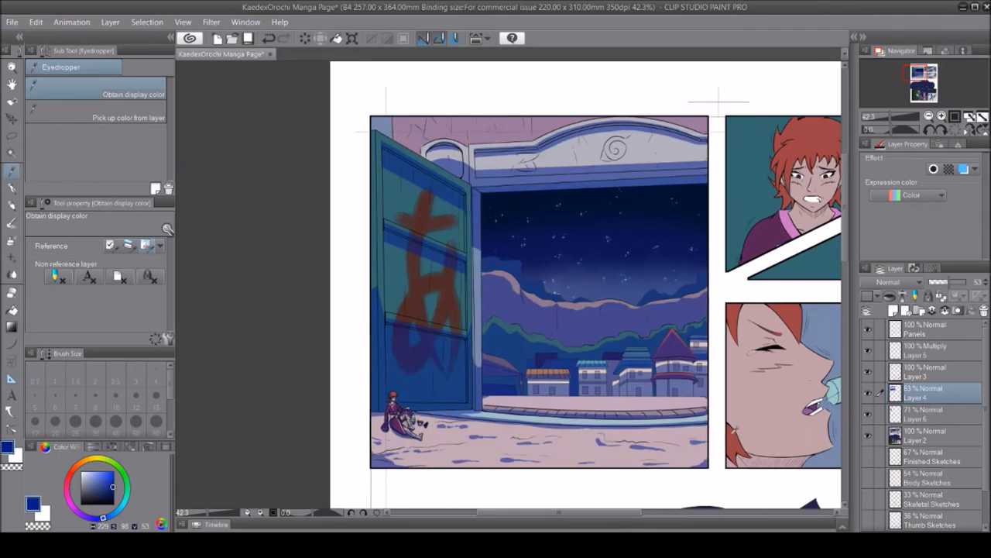
Shade the red-haired character's fringe and outer hair locks in jagged dark blue on Layer 4 with the G-pen
scroll(519, 271, "up", 10)
key("p")
mouse_move(519, 271)
left_mouse_down()
mouse_move(486, 248)
mouse_move(416, 336)
mouse_move(430, 260)
mouse_move(388, 333)
mouse_move(450, 254)
mouse_move(414, 398)
mouse_move(457, 293)
left_mouse_up()
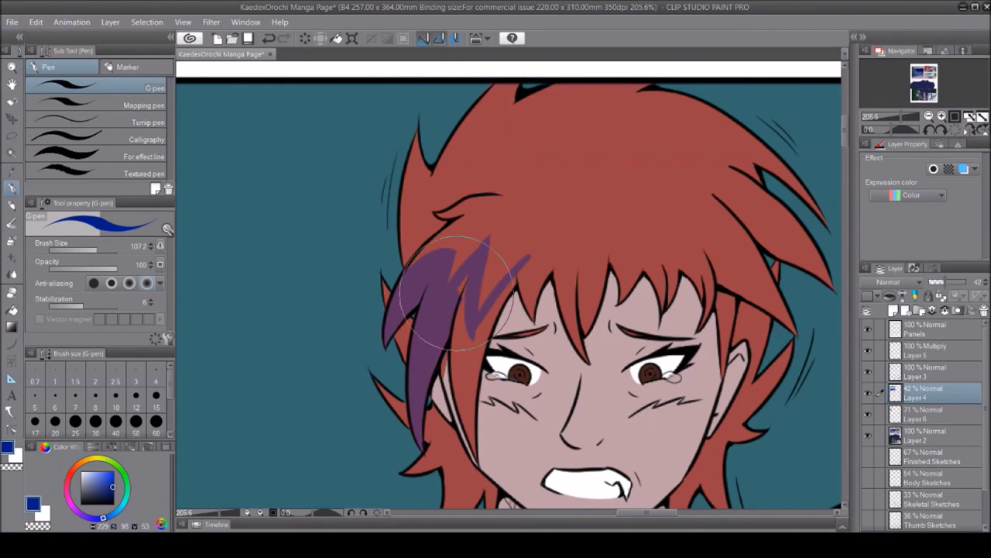
key("e")
key("p")
mouse_move(495, 341)
left_mouse_down()
mouse_move(488, 202)
mouse_move(476, 255)
mouse_move(532, 222)
mouse_move(515, 268)
left_mouse_up()
mouse_move(572, 303)
left_mouse_down()
mouse_move(594, 258)
mouse_move(688, 271)
left_mouse_up()
mouse_move(716, 224)
left_mouse_down()
mouse_move(770, 287)
mouse_move(740, 186)
left_mouse_up()
left_click_drag(398, 209, 416, 356)
key("e")
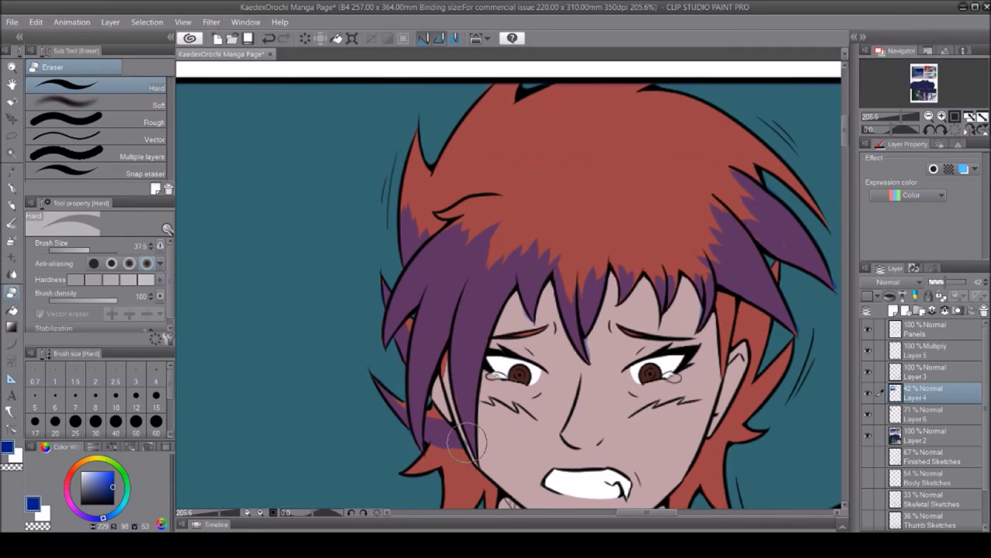
Shade the character's side and lower hair locks and both ears, leaving thin red highlights at the edges
scroll(457, 370, "down", 3)
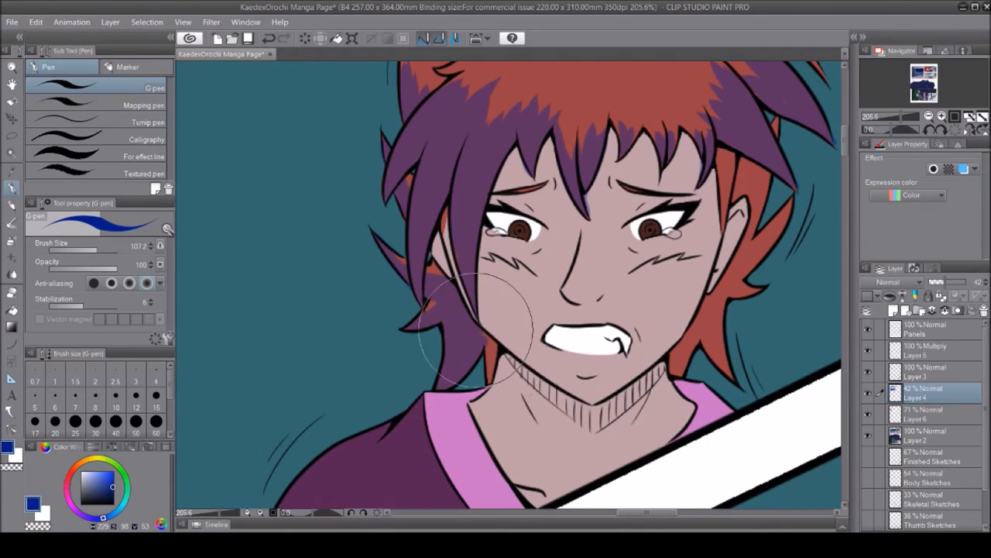
key("p")
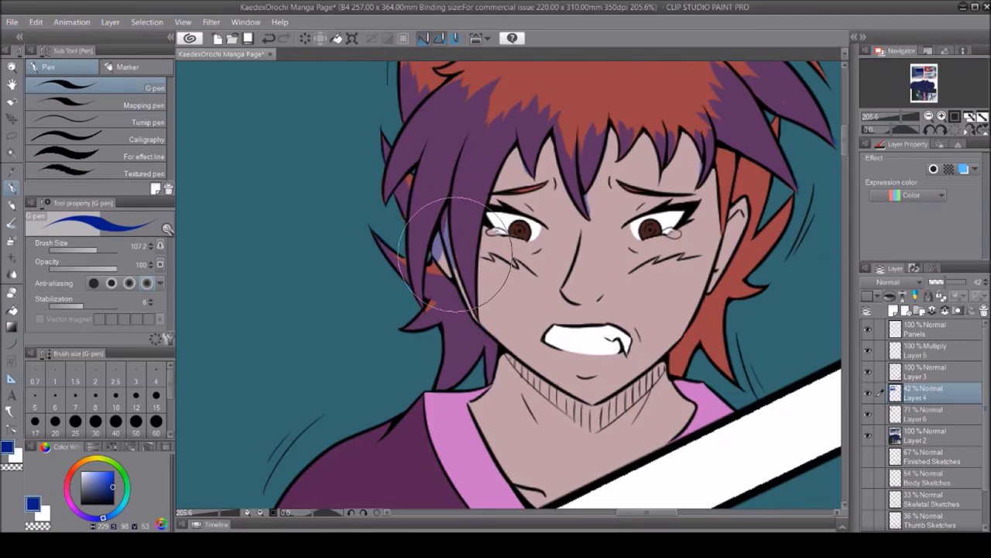
scroll(456, 256, "right", 5)
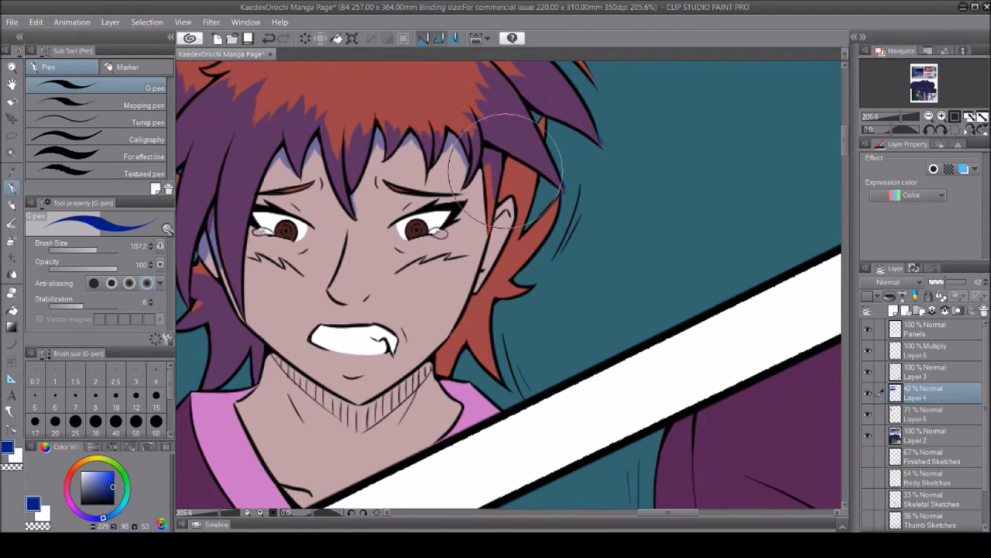
left_click_drag(508, 167, 506, 175)
key("ctrl+z")
key("ctrl+z")
key("ctrl+z")
key("ctrl+z")
key("ctrl+z")
key("ctrl+z")
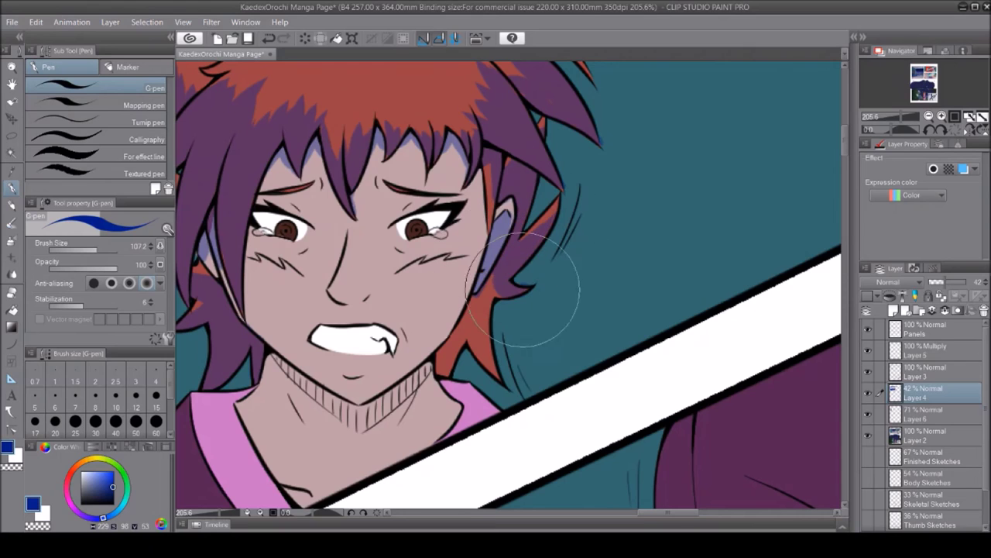
key("e")
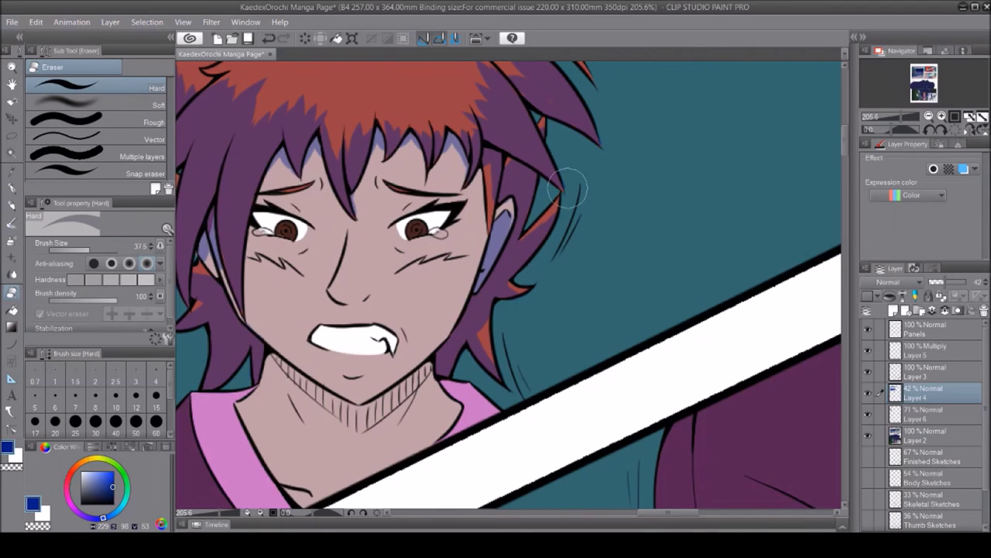
Shade along the character's jawline and chin and fill a shadow under the nose
scroll(313, 350, "up", 2)
left_click_drag(232, 325, 331, 387)
left_click_drag(403, 418, 553, 221)
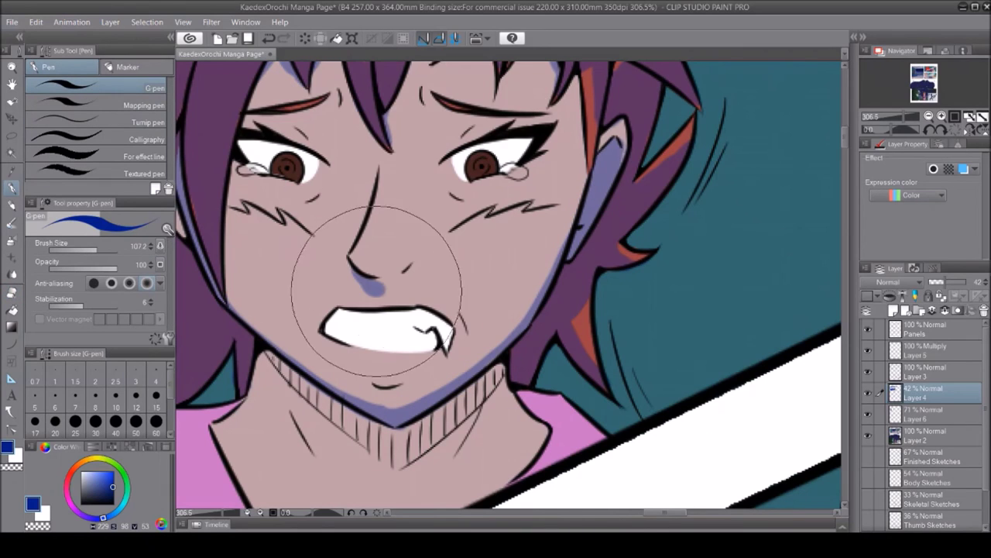
left_click_drag(409, 265, 345, 271)
key("p")
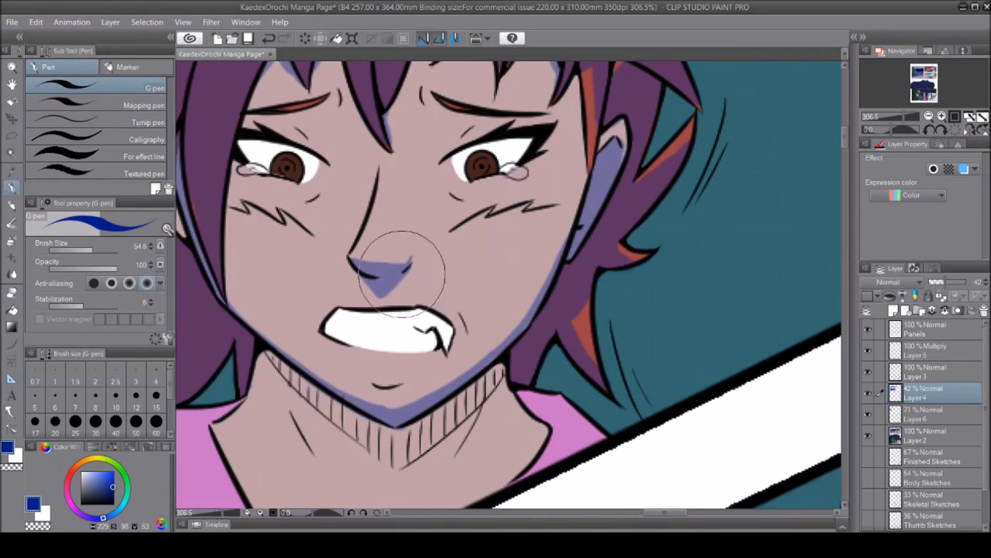
Shade the upper teeth in the open mouth and the crease below the lower lip
left_click_drag(356, 318, 422, 313)
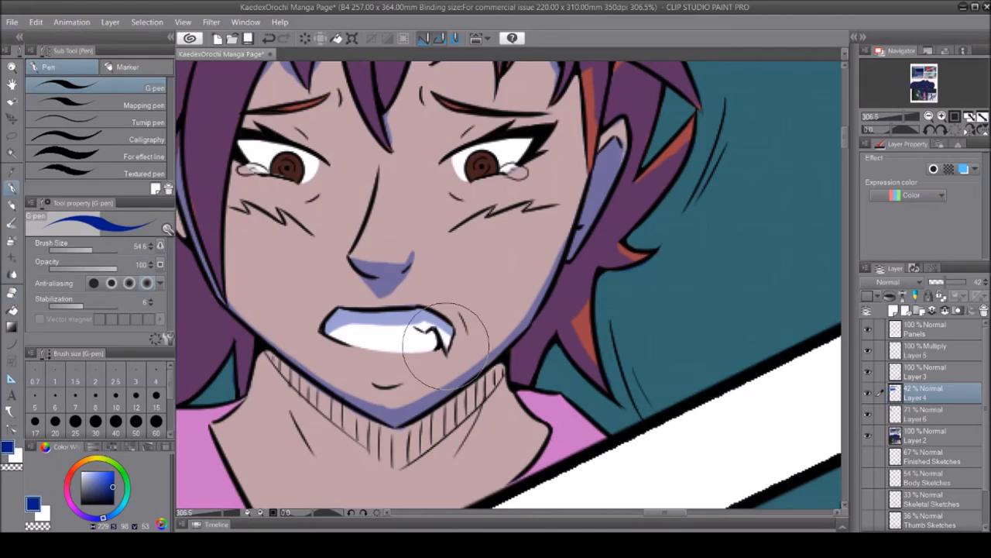
left_click_drag(368, 380, 414, 379)
key("e")
key("p")
Shade the jagged cheek marks, the upper part of both eyes, the tears and the eyelid creases
left_click_drag(557, 203, 461, 224)
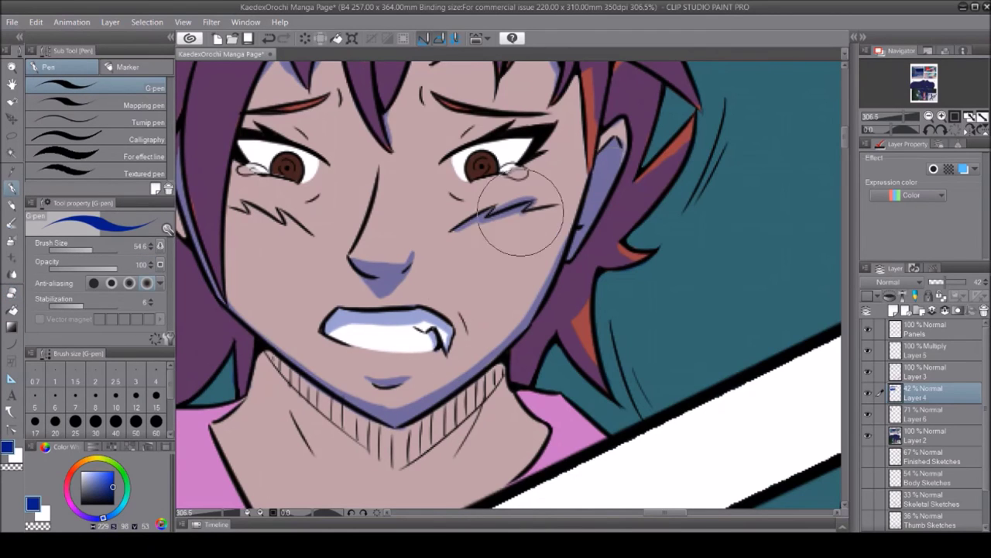
left_click_drag(314, 233, 236, 208)
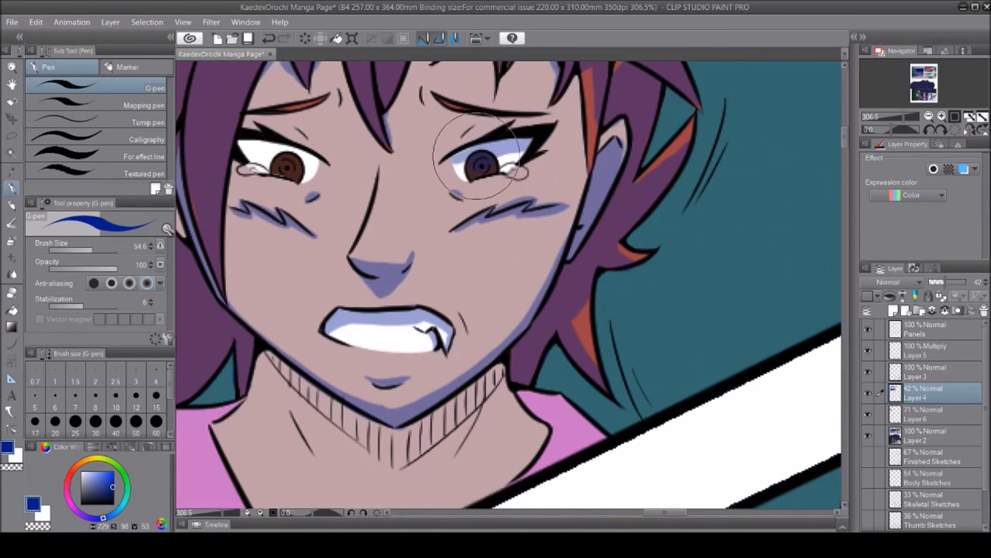
left_click_drag(314, 159, 246, 143)
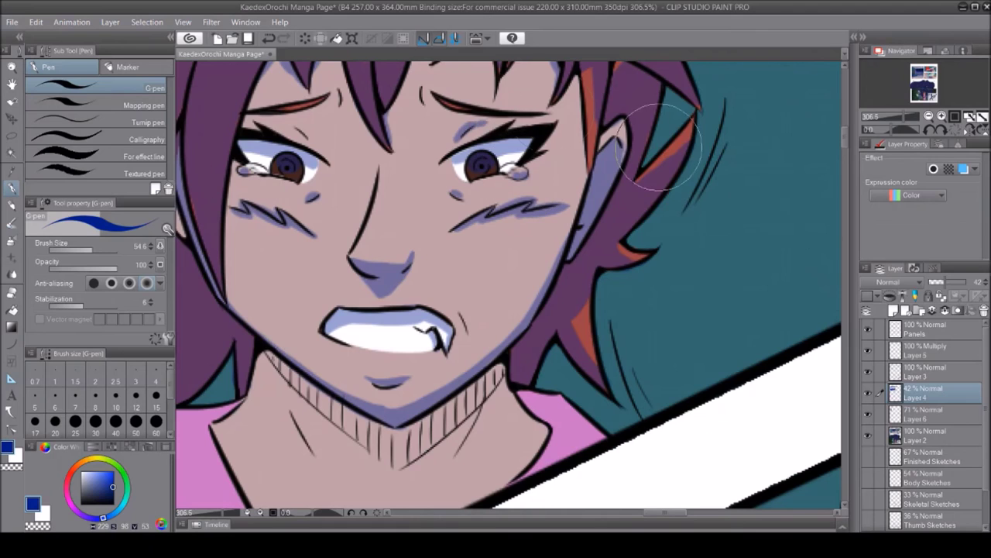
left_click_drag(292, 127, 303, 135)
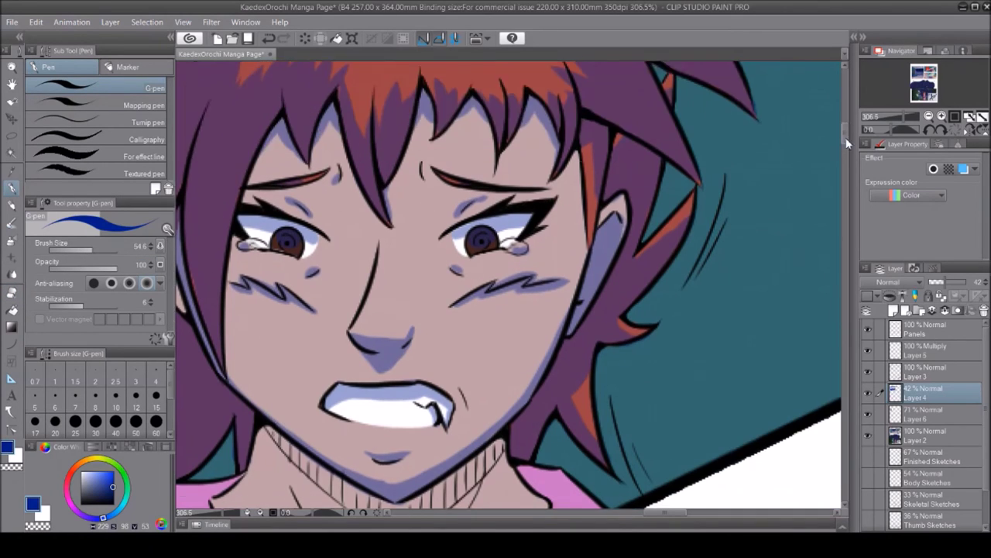
Shade the character's neck below the chin, the collarbones and the folds around the robe's pink collar
scroll(474, 108, "down", 4)
mouse_move(372, 317)
left_mouse_down()
mouse_move(266, 222)
mouse_move(422, 291)
left_mouse_up()
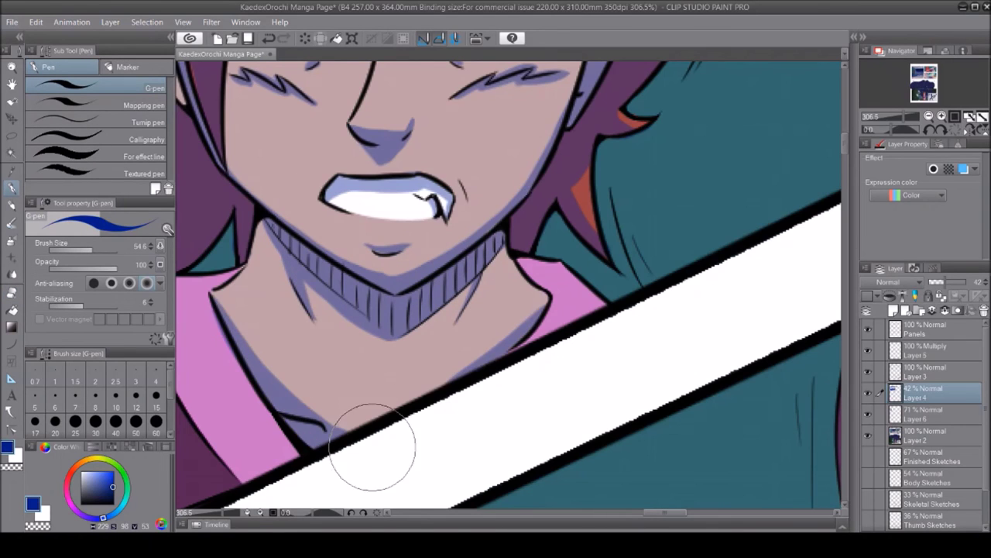
scroll(542, 387, "left", 8)
scroll(642, 495, "down", 4)
scroll(564, 276, "left", 8)
scroll(542, 310, "right", 10)
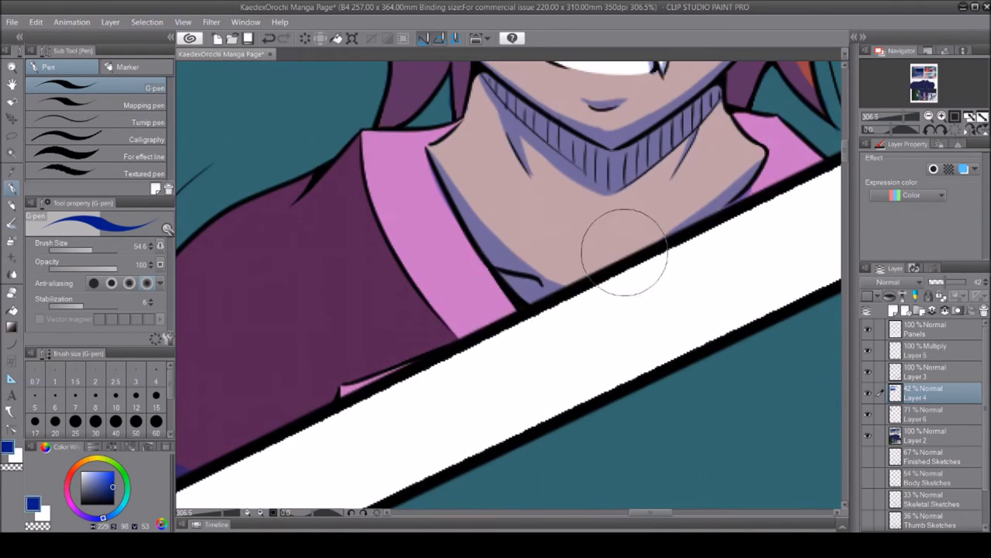
key("e")
key("p")
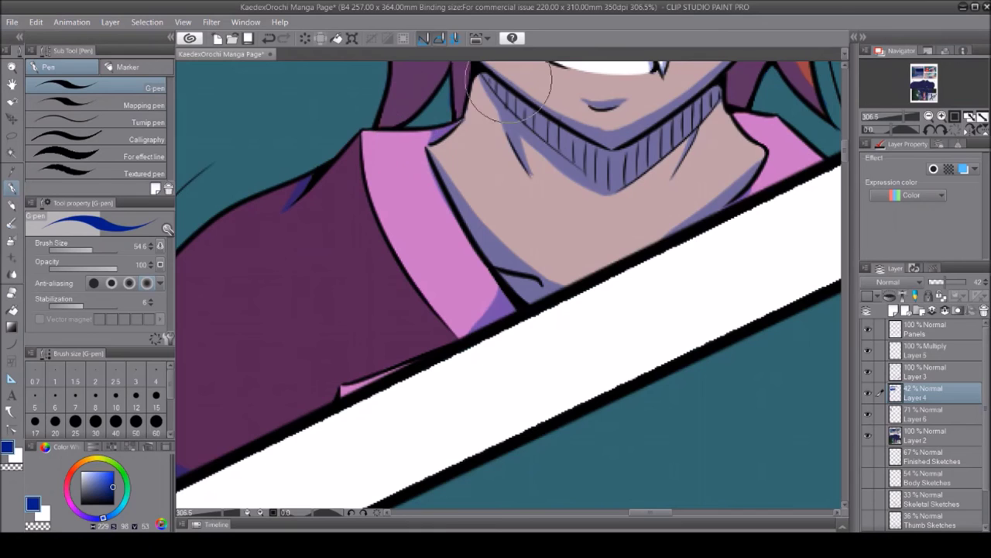
left_click_drag(743, 101, 643, 496)
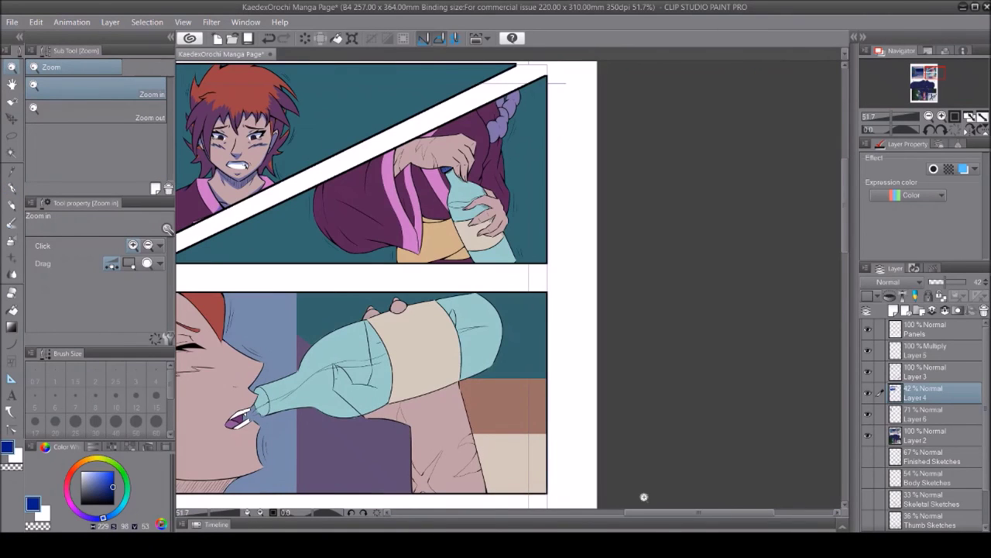
Shade the undersides of the lavender beads in the panel with the hands opening the bottle
key("p")
mouse_move(476, 234)
left_mouse_down()
mouse_move(465, 199)
mouse_move(514, 160)
mouse_move(472, 199)
left_mouse_up()
scroll(472, 199, "up", 2)
left_click_drag(527, 155, 543, 202)
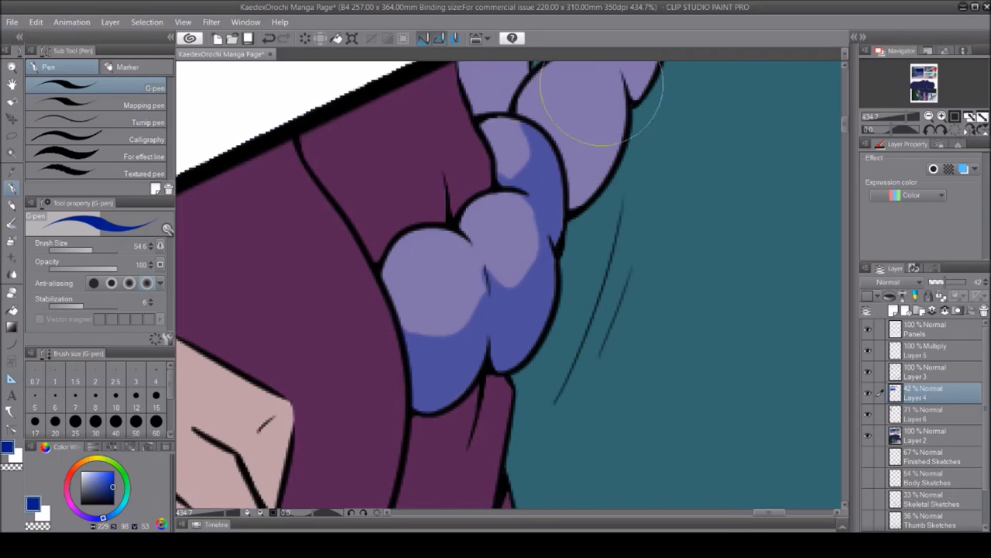
scroll(527, 163, "up", 3)
mouse_move(395, 389)
left_mouse_down()
mouse_move(354, 354)
mouse_move(454, 277)
left_mouse_up()
key("slash")
left_click_drag(666, 232, 535, 209)
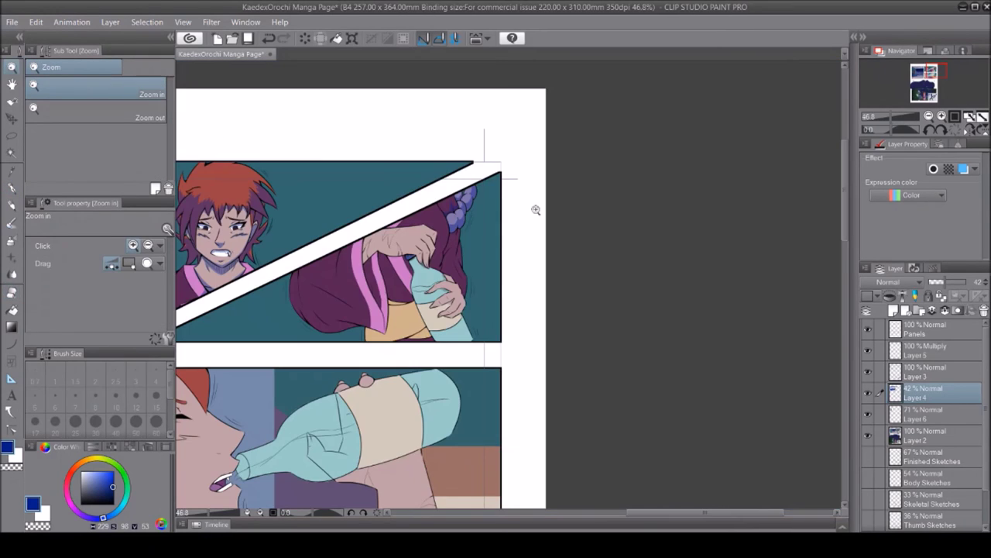
Shade the purple robe folds directly below the lavender beads with dark blue
left_click_drag(467, 250, 526, 248)
key("p")
mouse_move(345, 352)
left_mouse_down()
mouse_move(398, 188)
mouse_move(440, 165)
left_mouse_up()
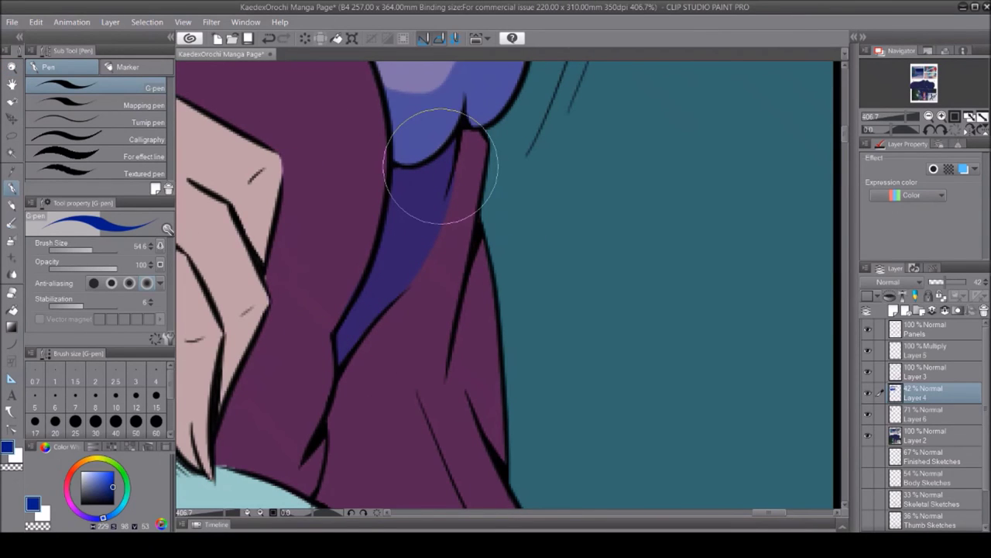
mouse_move(453, 364)
left_mouse_down()
mouse_move(460, 129)
mouse_move(471, 321)
left_mouse_up()
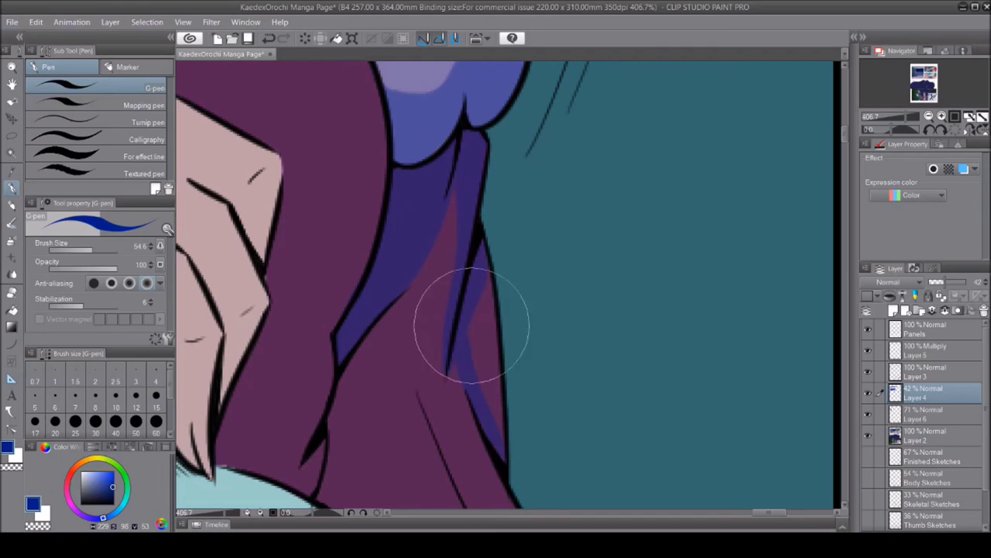
key("e")
scroll(483, 290, "down", 5)
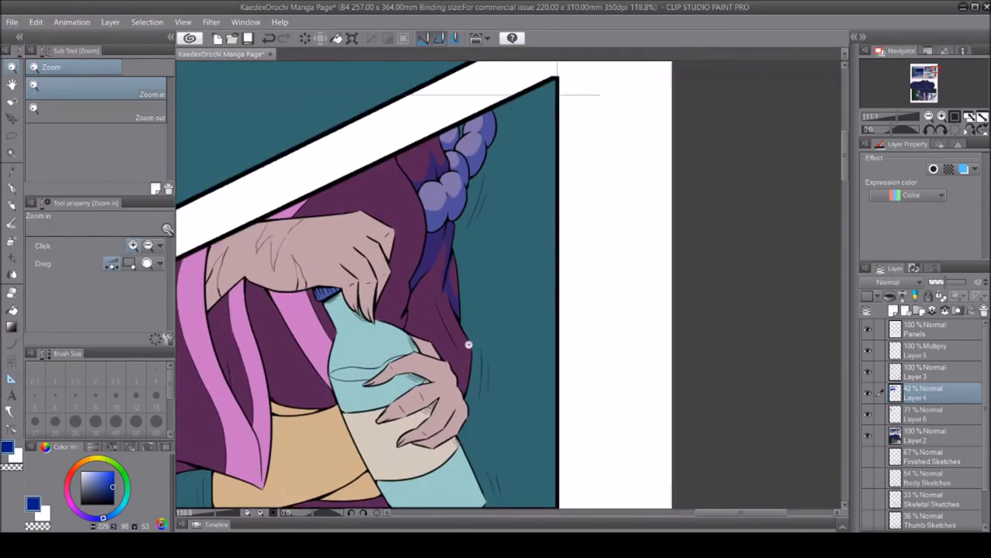
Darken the lower part of the purple robe behind the bottle-holding hand and shade the skin beside it
scroll(442, 210, "up", 5)
key("p")
left_click_drag(442, 210, 519, 410)
scroll(519, 409, "down", 2)
mouse_move(284, 181)
left_mouse_down()
mouse_move(417, 271)
mouse_move(372, 289)
mouse_move(489, 416)
mouse_move(427, 265)
mouse_move(522, 301)
left_mouse_up()
left_click_drag(341, 271, 336, 292)
Shade the upper two fingers and the knuckles of the hand holding the bottle, cleaning up stray edges
scroll(336, 292, "down", 3)
scroll(322, 215, "up", 4)
left_click_drag(321, 215, 449, 198)
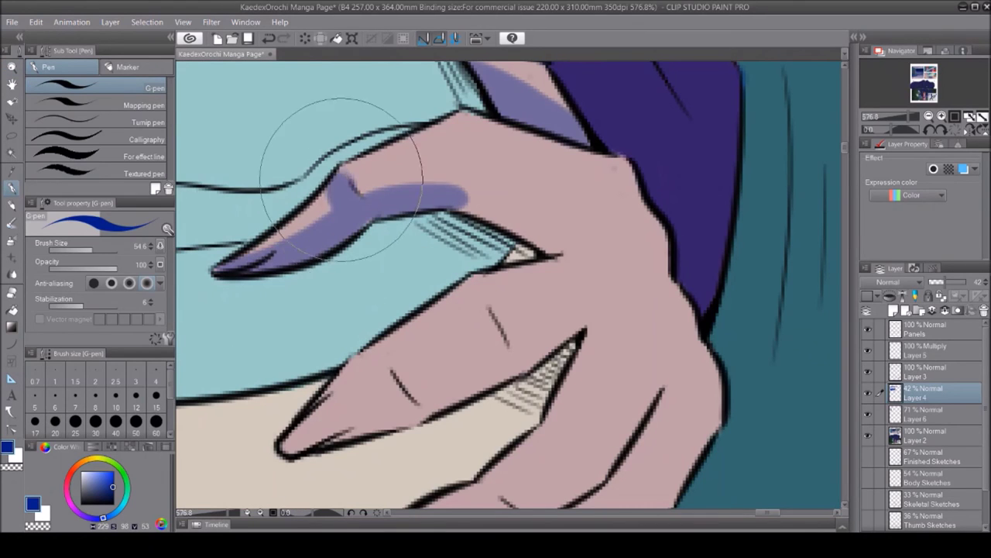
mouse_move(596, 317)
left_mouse_down()
mouse_move(432, 310)
mouse_move(323, 422)
left_mouse_up()
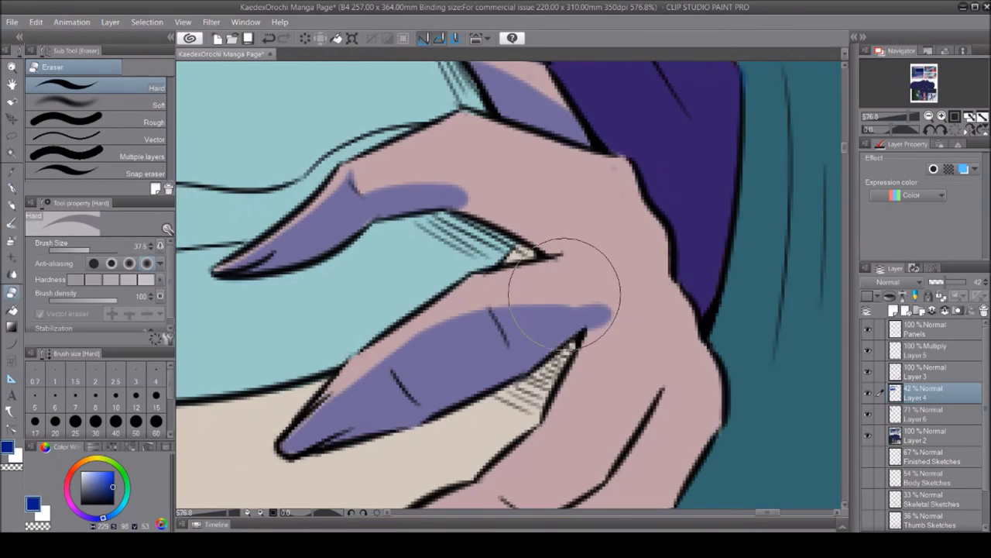
left_click_drag(514, 243, 442, 226)
left_click_drag(666, 267, 701, 340)
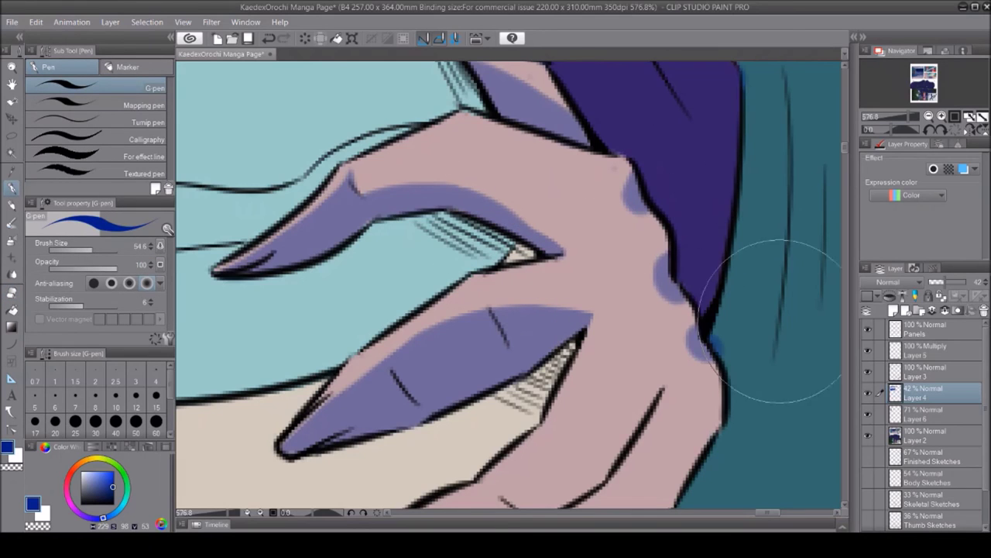
key("e")
Shade the lower fingers and side of the bottle-holding hand, plus the shadows it casts on the bottle
scroll(841, 159, "down", 3)
key("b")
left_click_drag(379, 391, 666, 108)
key("e")
mouse_move(635, 139)
left_mouse_down()
mouse_move(507, 294)
mouse_move(527, 265)
mouse_move(675, 310)
mouse_move(571, 410)
mouse_move(472, 360)
left_mouse_up()
key("b")
key("e")
key("p")
mouse_move(542, 182)
left_mouse_down()
mouse_move(509, 210)
mouse_move(534, 213)
left_mouse_up()
scroll(534, 213, "up", 5)
left_click_drag(418, 329, 465, 354)
left_click_drag(434, 140, 450, 189)
key("e")
scroll(454, 261, "down", 5)
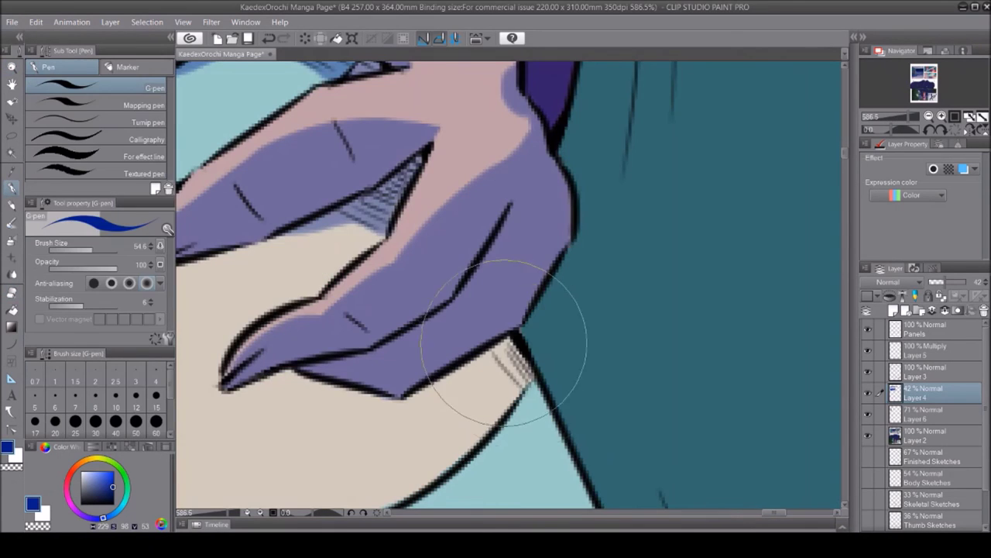
Outline and fill the shadow along the underside of the upper hand and wrist above the bottle cap
scroll(508, 285, "down", 5)
scroll(508, 285, "up", 5)
key("p")
mouse_move(279, 282)
left_mouse_down()
mouse_move(763, 310)
mouse_move(801, 389)
left_mouse_up()
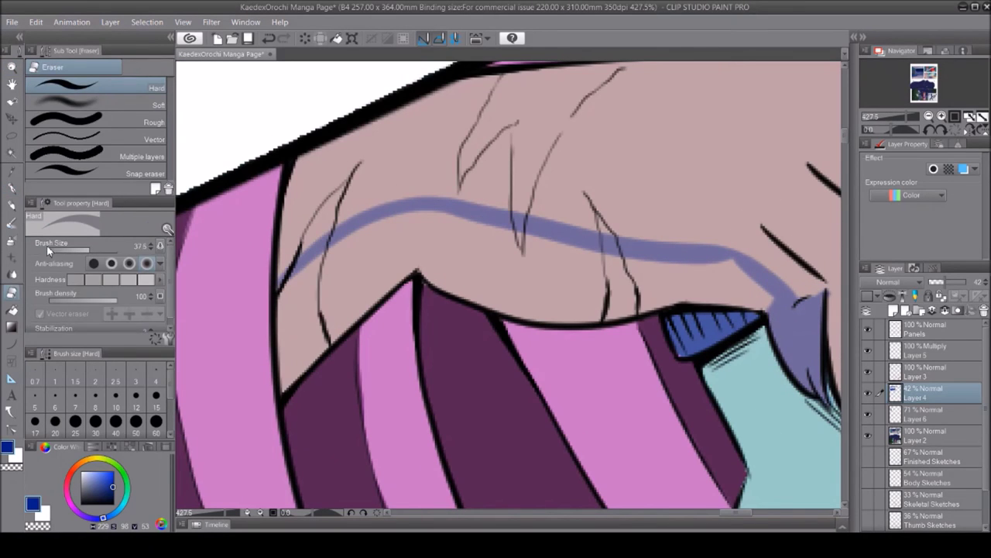
left_click_drag(295, 333, 387, 271)
mouse_move(435, 225)
left_mouse_down()
mouse_move(433, 263)
mouse_move(697, 279)
mouse_move(461, 302)
left_mouse_up()
key("e")
key("p")
Shade the fingers and knuckle edges of the upper hand and their shadow on the bottle neck
scroll(443, 243, "right", 5)
mouse_move(436, 194)
left_mouse_down()
mouse_move(542, 283)
mouse_move(534, 371)
mouse_move(553, 410)
mouse_move(534, 434)
left_mouse_up()
mouse_move(577, 136)
left_mouse_down()
mouse_move(615, 106)
mouse_move(574, 155)
mouse_move(589, 132)
left_mouse_up()
key("e")
key("p")
scroll(599, 115, "down", 1)
mouse_move(341, 317)
left_mouse_down()
mouse_move(398, 365)
mouse_move(410, 410)
left_mouse_up()
left_click_drag(465, 383, 534, 418)
Shade the glass edge above the bottle's label, the lower part of the label and the bottle's base
scroll(635, 364, "down", 10)
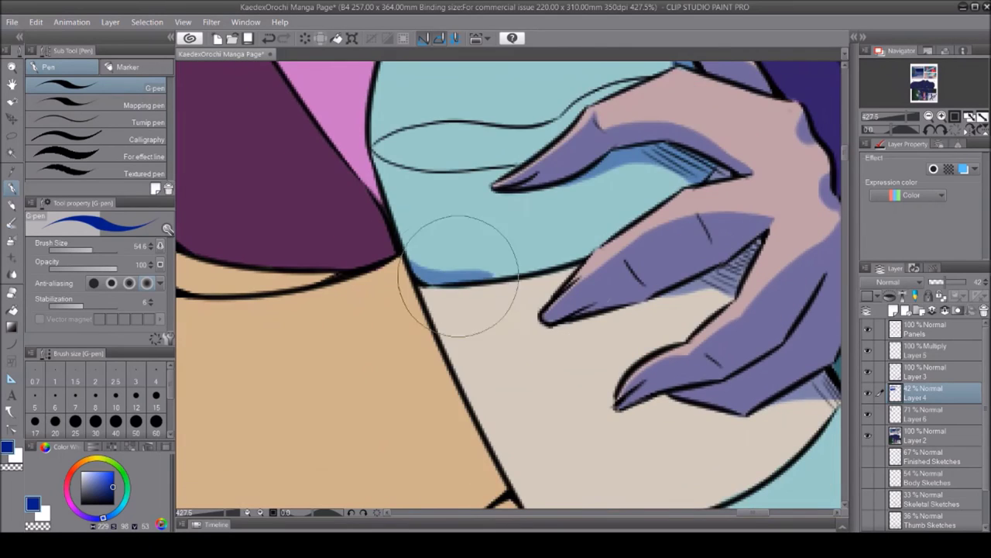
mouse_move(478, 233)
left_mouse_down()
mouse_move(728, 232)
mouse_move(587, 261)
mouse_move(604, 418)
left_mouse_up()
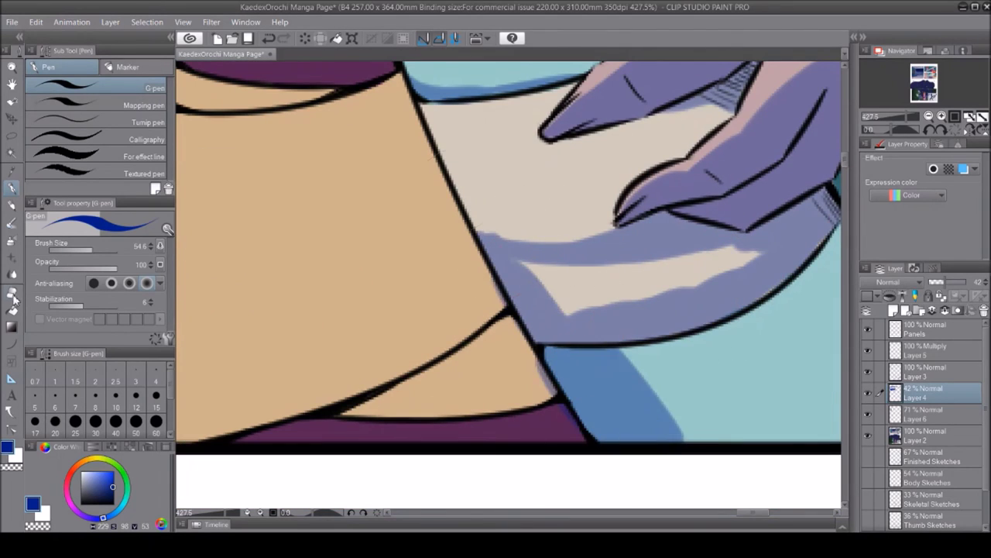
key("e")
scroll(759, 445, "right", 5)
key("p")
left_click_drag(201, 302, 271, 263)
mouse_move(240, 294)
left_mouse_down()
mouse_move(418, 255)
mouse_move(306, 267)
left_mouse_up()
mouse_move(554, 352)
left_mouse_down()
mouse_move(416, 424)
mouse_move(512, 310)
mouse_move(542, 248)
left_mouse_up()
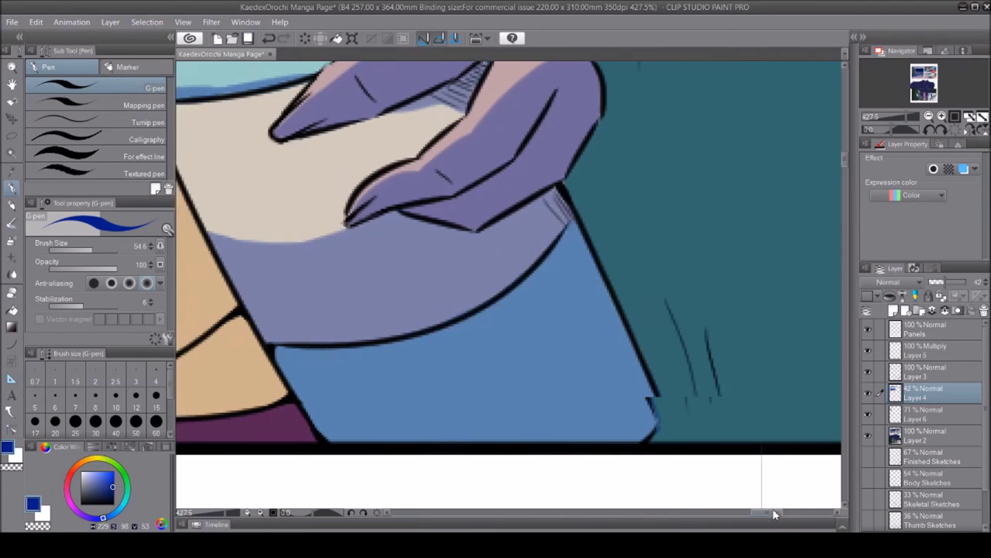
Shade the purple robe fold beside the upper hand's fingers
scroll(439, 118, "down", 8)
scroll(439, 117, "up", 7)
key("e")
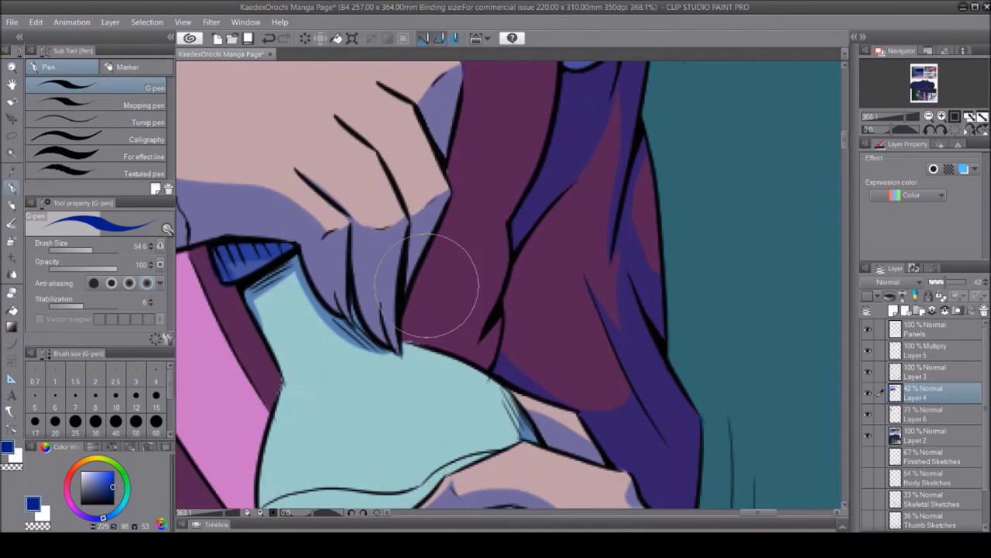
scroll(846, 149, "up", 2)
left_click(13, 188)
mouse_move(466, 339)
left_mouse_down()
mouse_move(436, 421)
mouse_move(484, 320)
left_mouse_up()
scroll(439, 383, "down", 5)
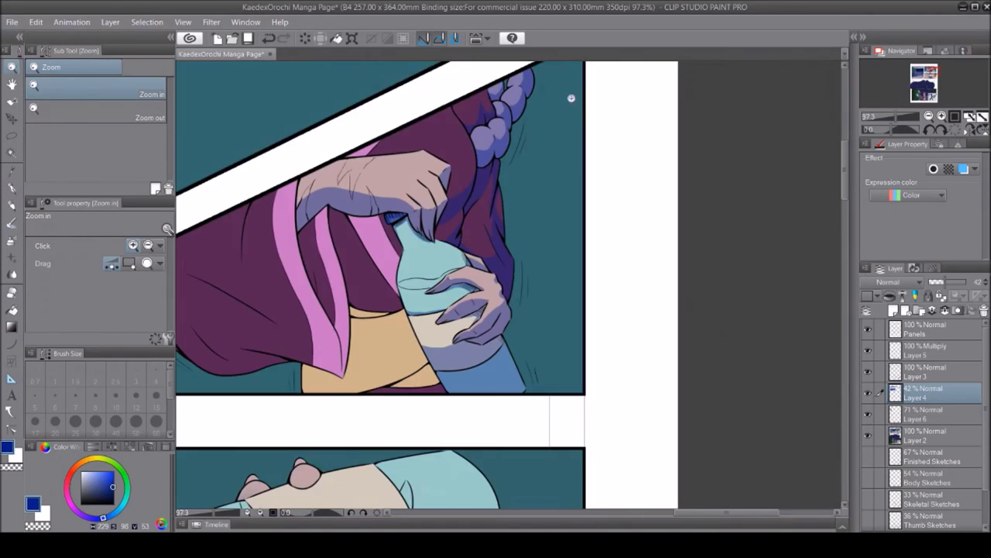
Shade the inner robe and pink trim beneath the upper hand, plus the top edge of the tan sash
scroll(350, 249, "up", 5)
key("e")
mouse_move(473, 242)
left_mouse_down()
mouse_move(354, 232)
mouse_move(350, 250)
left_mouse_up()
key("p")
mouse_move(420, 388)
left_mouse_down()
mouse_move(343, 259)
mouse_move(303, 291)
left_mouse_up()
key("e")
key("p")
scroll(457, 393, "down", 5)
mouse_move(495, 372)
left_mouse_down()
mouse_move(449, 316)
mouse_move(333, 267)
left_mouse_up()
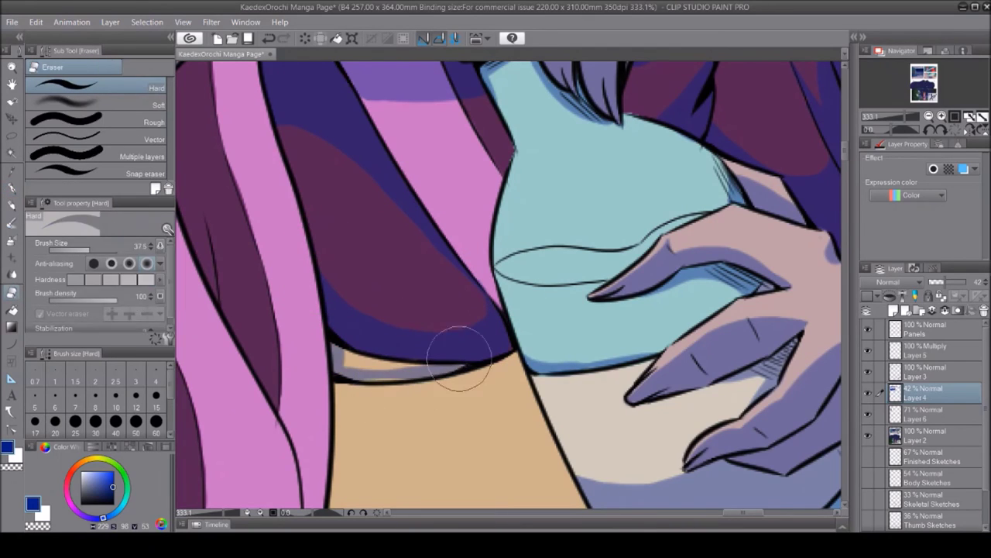
scroll(502, 338, "down", 5)
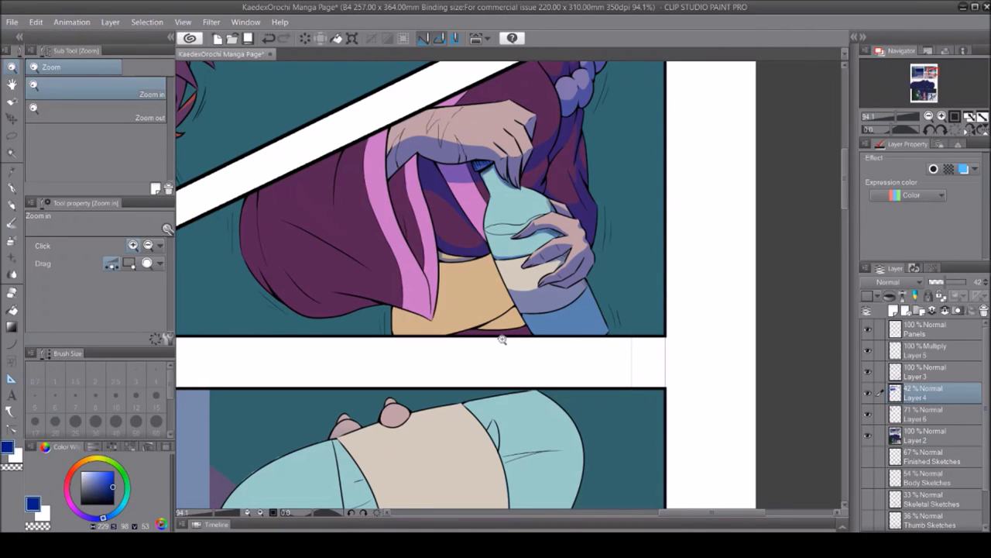
Shade the lower part of the tan sash and the small fold at its bottom edge
scroll(522, 187, "up", 5)
key("p")
mouse_move(409, 299)
left_mouse_down()
mouse_move(498, 255)
mouse_move(596, 174)
mouse_move(525, 416)
left_mouse_up()
key("m")
key("p")
left_click_drag(433, 325, 600, 364)
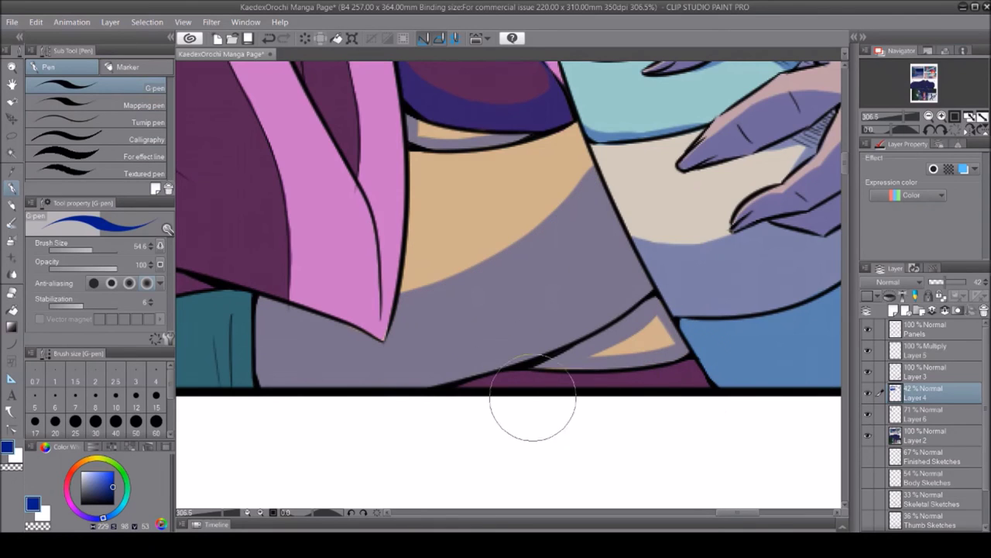
Shade the large purple sleeve and its pink trim with a lasso-shaped fill, leaving lit patches along the folds
key("m")
scroll(589, 410, "down", 2)
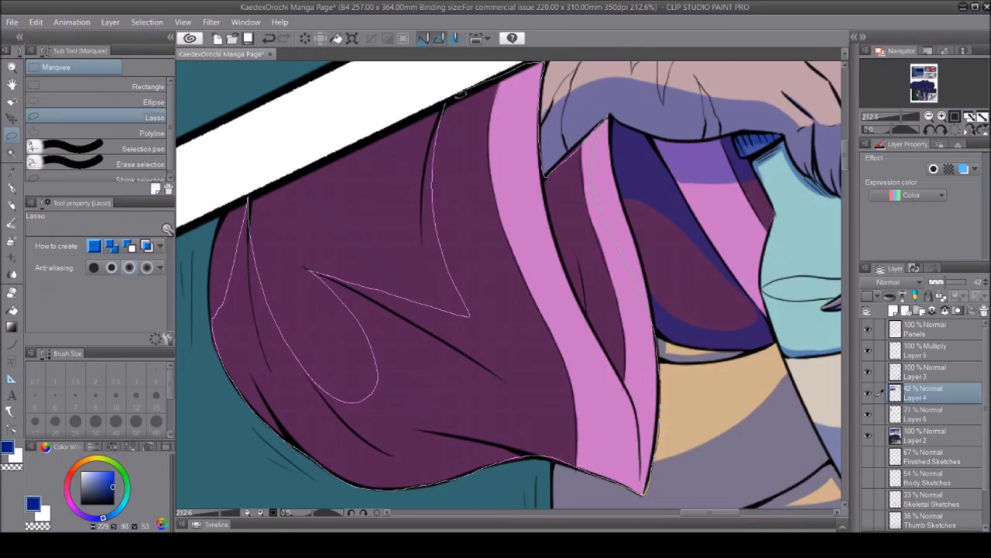
key("Delete")
key("ctrl+d")
key("p")
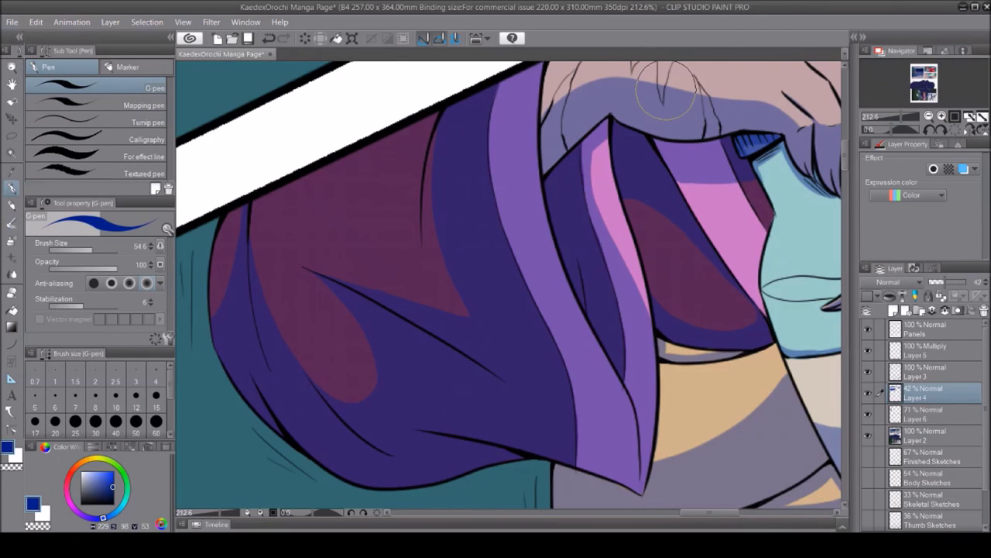
Shade the red hair locks in the drinking close-up and the strips of forehead skin beside them
scroll(642, 333, "down", 5)
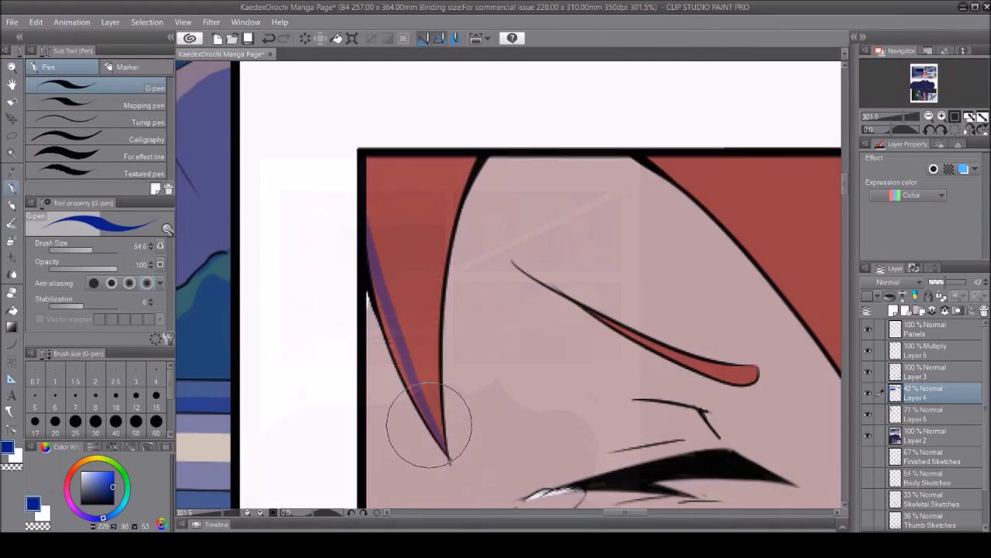
mouse_move(467, 175)
left_mouse_down()
mouse_move(421, 221)
mouse_move(438, 416)
left_mouse_up()
scroll(438, 416, "right", 5)
mouse_move(664, 343)
left_mouse_down()
mouse_move(631, 287)
mouse_move(688, 441)
mouse_move(686, 287)
mouse_move(487, 122)
mouse_move(675, 137)
mouse_move(595, 227)
left_mouse_up()
key("e")
left_click(12, 188)
left_click_drag(364, 159, 659, 380)
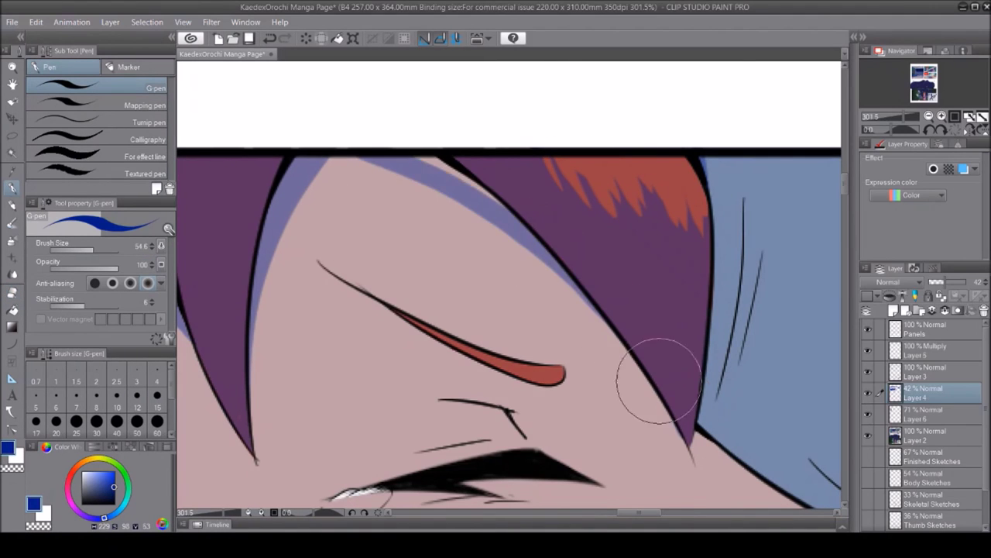
Shade the underside of the eyebrow, the creases around the closed eye and the tear
mouse_move(542, 377)
left_mouse_down()
mouse_move(442, 354)
mouse_move(321, 294)
left_mouse_up()
left_click_drag(528, 435, 450, 401)
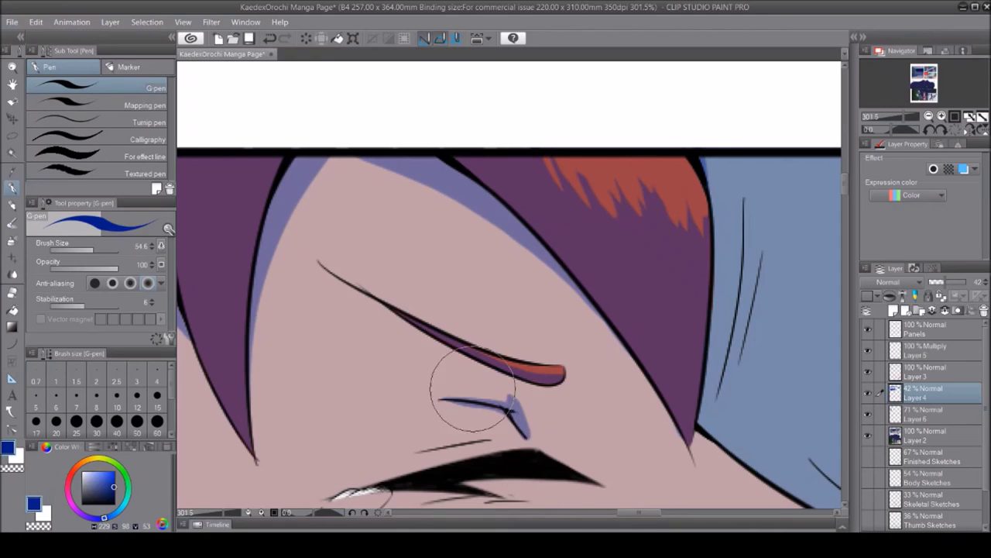
key("e")
scroll(386, 356, "down", 4)
key("p")
mouse_move(421, 277)
left_mouse_down()
mouse_move(472, 321)
mouse_move(333, 343)
left_mouse_up()
left_click_drag(691, 268, 553, 229)
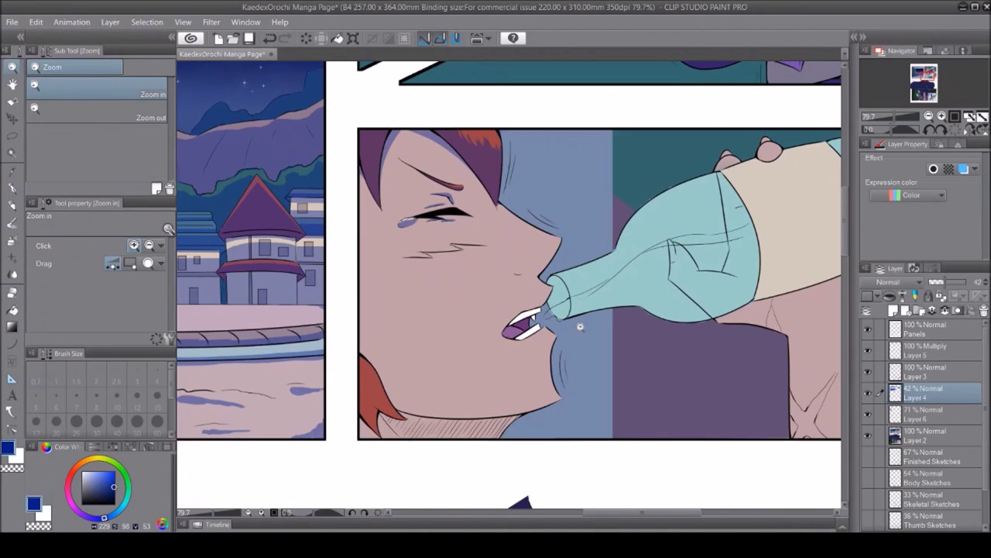
Shade the underside of the jaw, the hatched neck and the red hair lock beside it
left_click(507, 408)
key("p")
left_click_drag(553, 410, 243, 287)
left_click_drag(232, 247, 202, 329)
mouse_move(325, 318)
left_mouse_down()
mouse_move(201, 461)
mouse_move(476, 465)
left_mouse_up()
mouse_move(517, 404)
left_mouse_down()
mouse_move(256, 422)
mouse_move(305, 451)
left_mouse_up()
key("e")
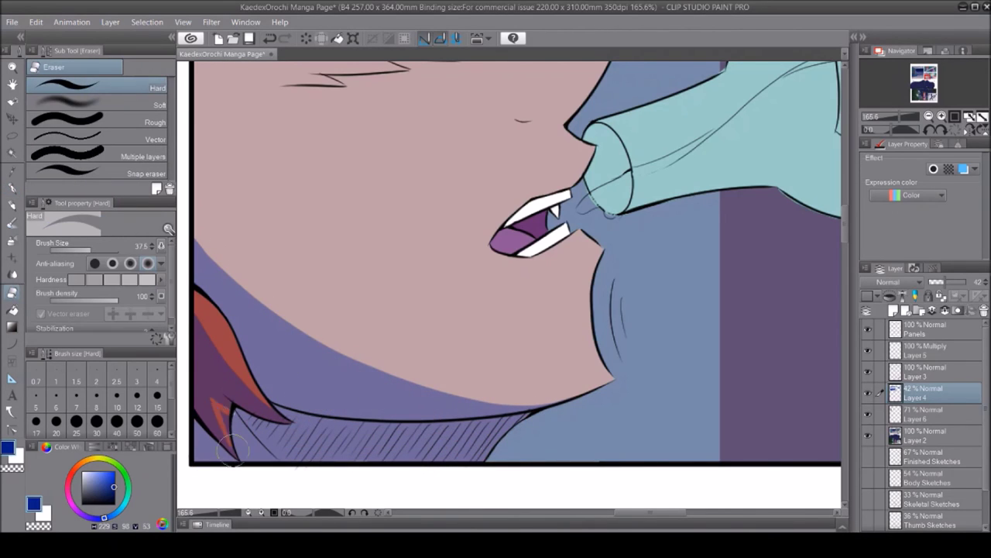
Shade the hollow beneath the lower lip, the upper lip, the teeth and the inside of the mouth
key("p")
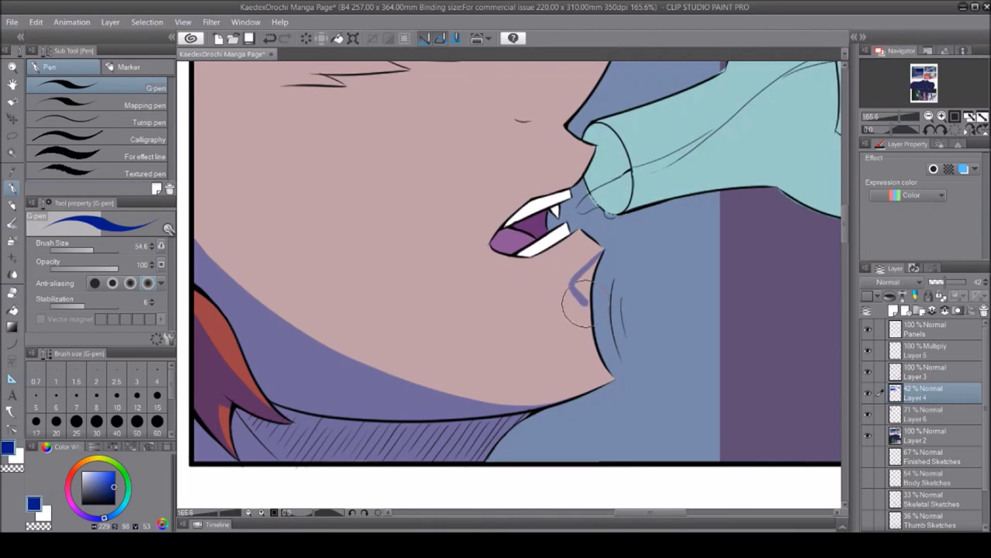
left_click_drag(496, 223, 587, 151)
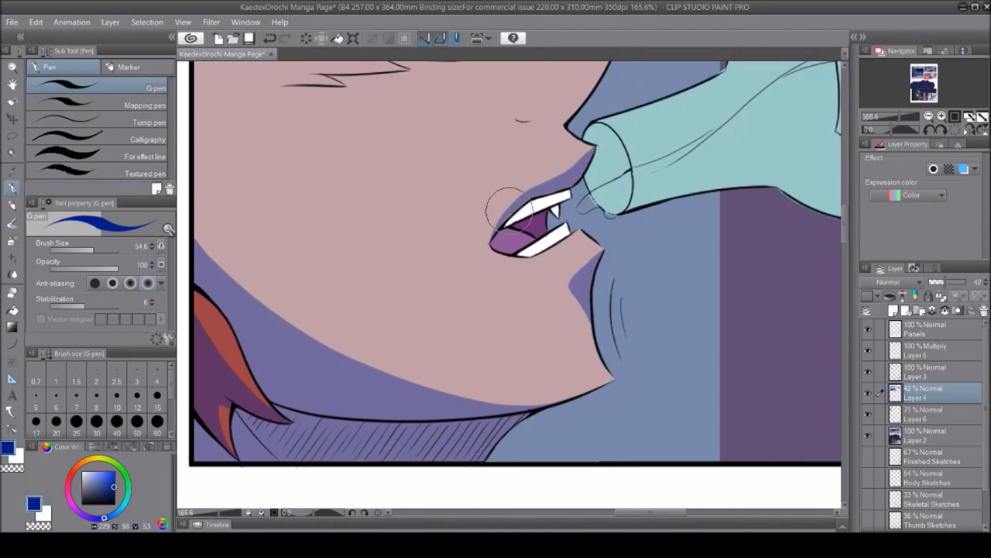
key("e")
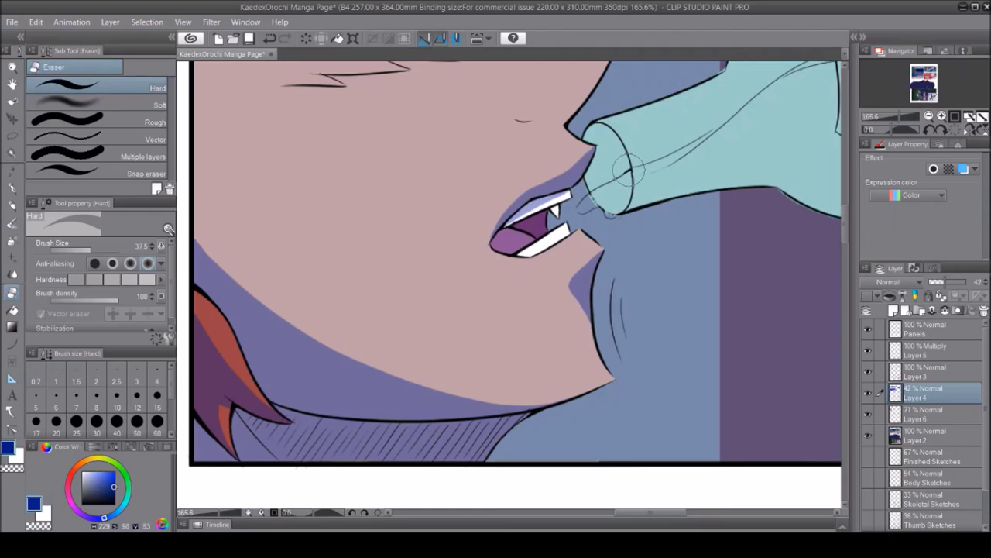
key("p")
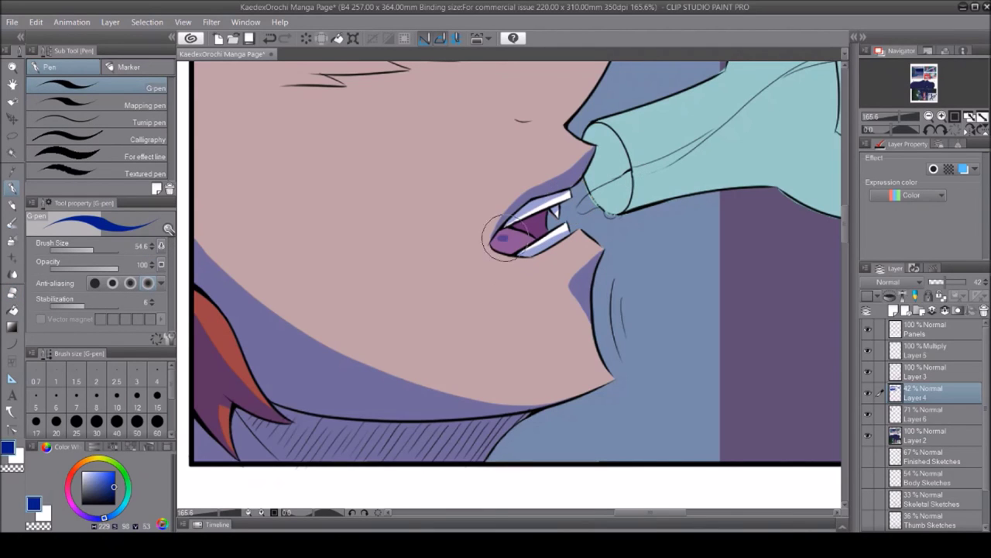
key("e")
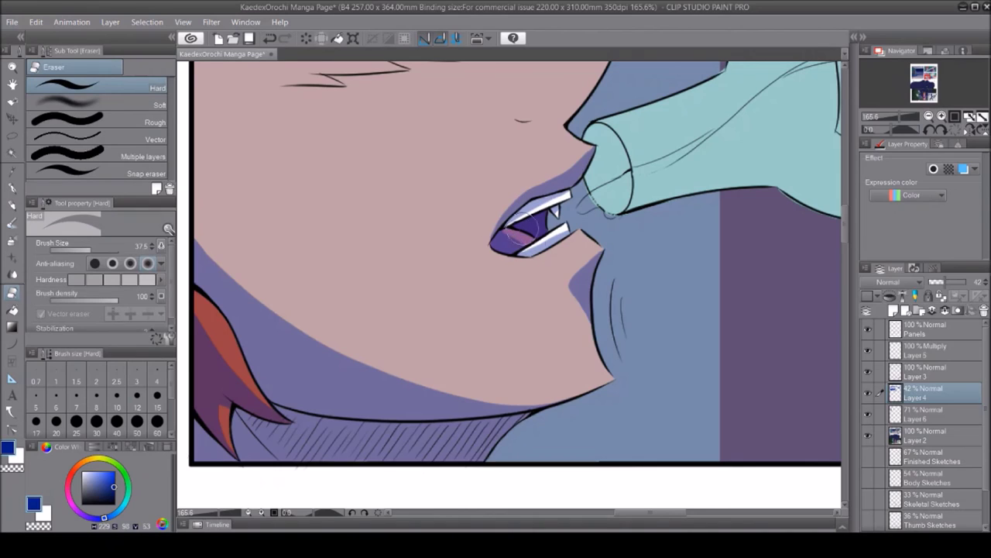
Shade the underside of the nose and the zigzag lines on the cheek
key("p")
scroll(542, 217, "up", 3)
left_click_drag(517, 230, 612, 164)
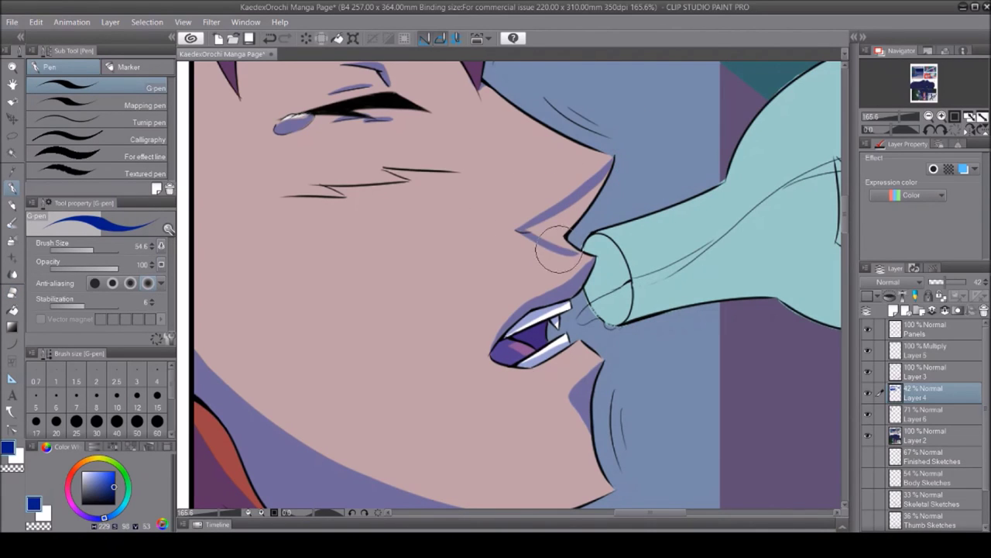
key("e")
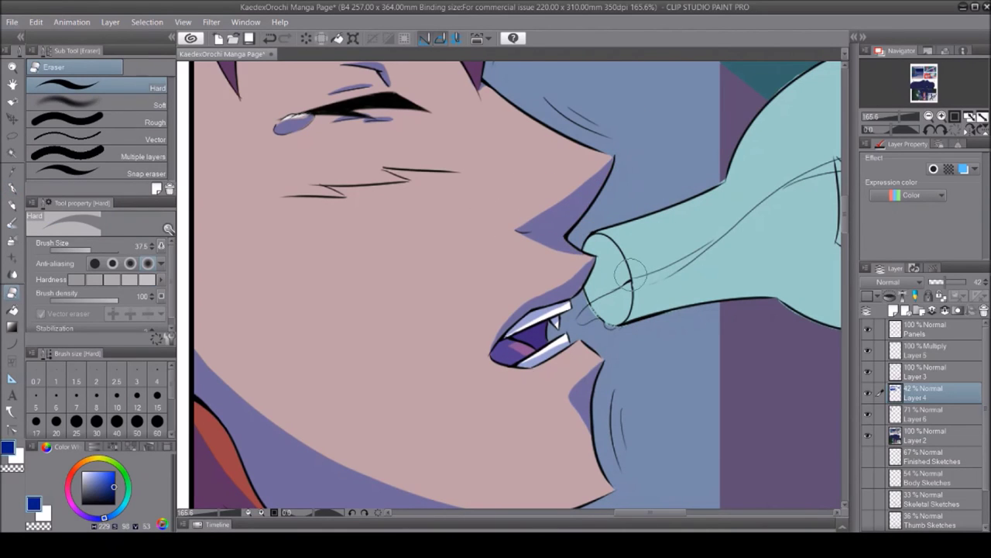
key("p")
key("ctrl+z")
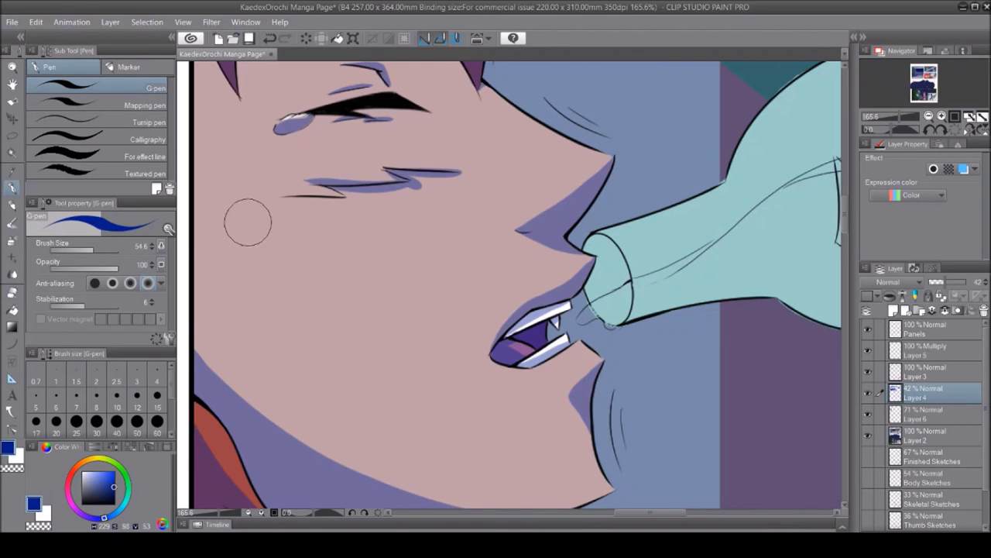
Fill a shadow along the lower half of the bottle's neck and body
scroll(247, 199, "down", 6)
key("/")
scroll(527, 233, "up", 5)
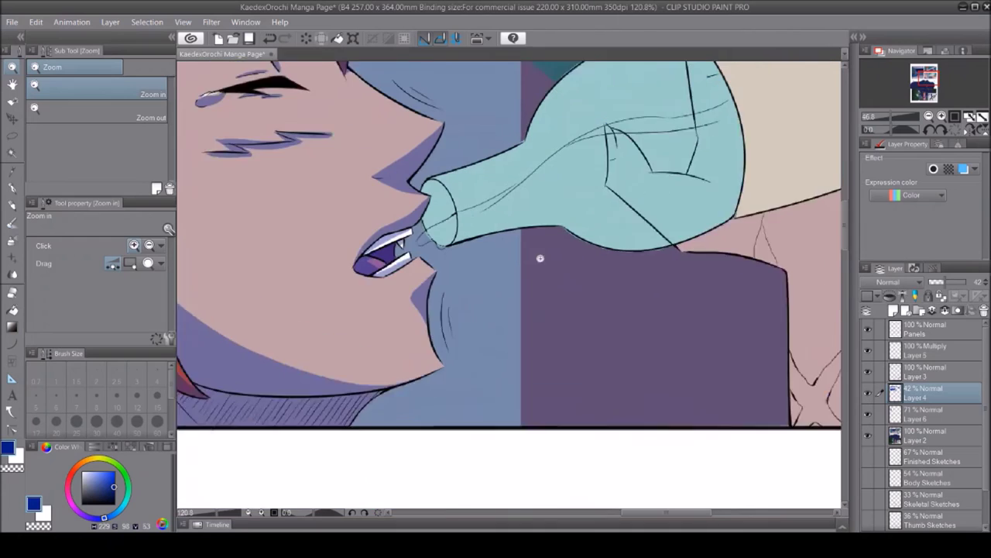
left_click(17, 138)
key("alt+BackSpace")
key("ctrl+d")
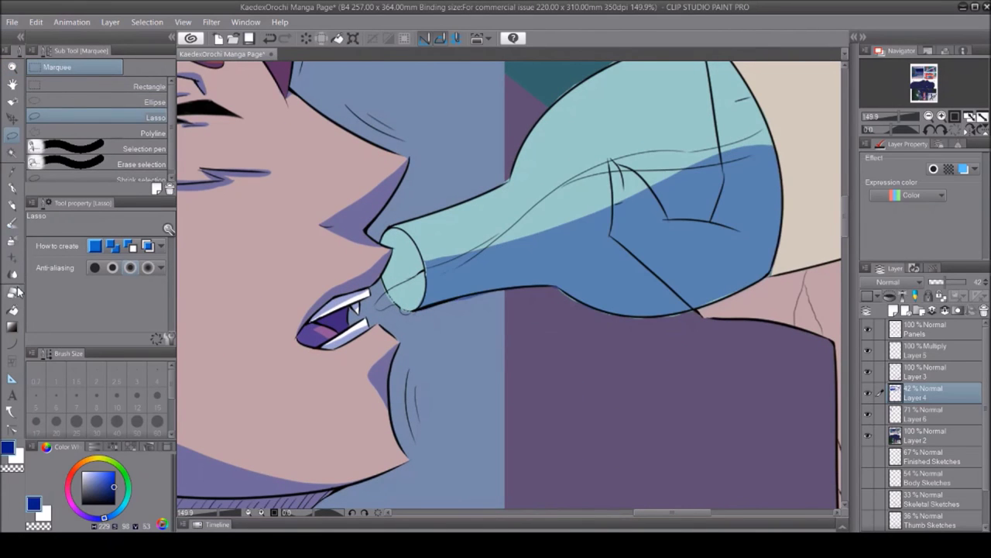
Reshape the upper edge of the shadow on the bottle's body, trimming it back below the inner fold lines
key("p")
left_click(929, 435)
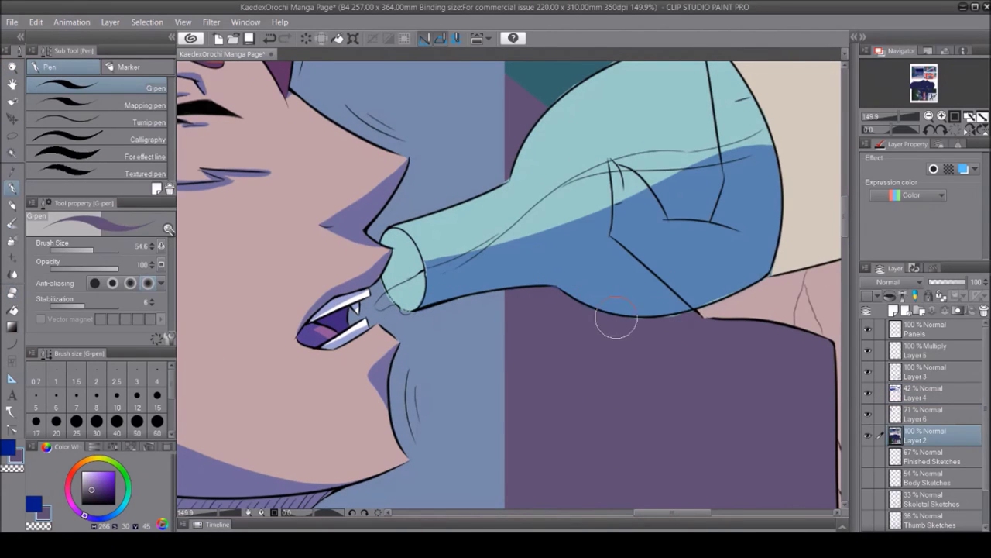
left_click(925, 393)
key("m")
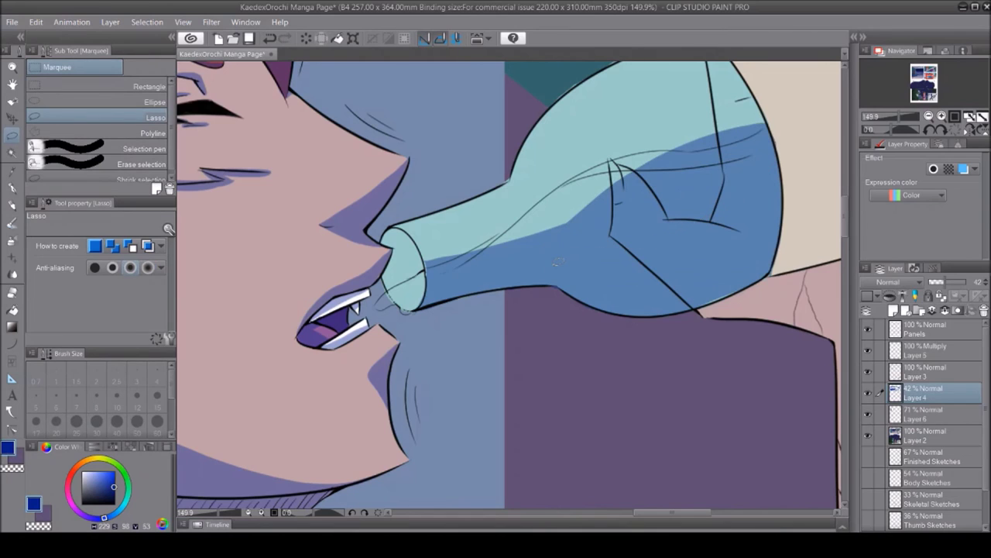
left_click_drag(805, 128, 715, 259)
key("alt+BackSpace")
key("ctrl+d")
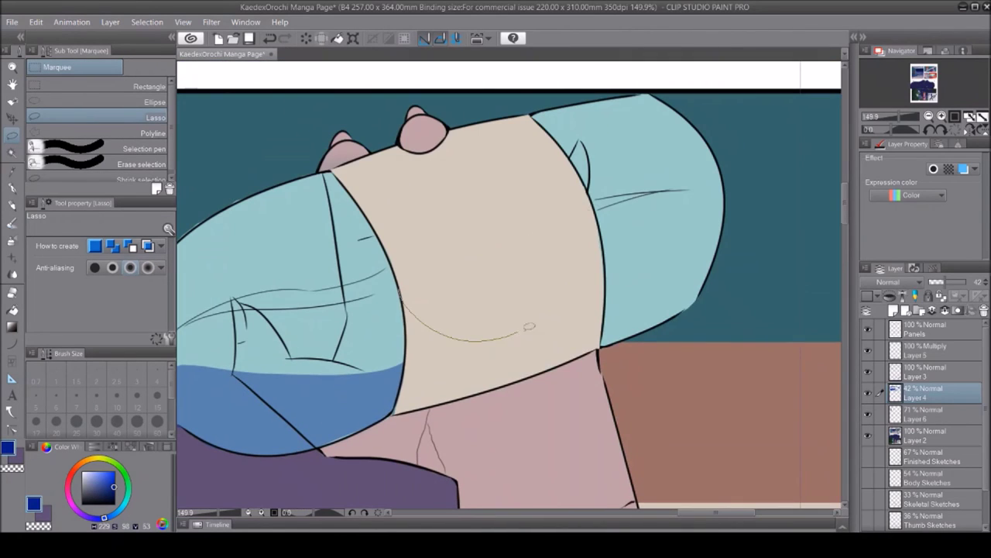
Fill curved shadows on the lower part of the bottle's label and on the bottle's base
key("alt+BackSpace")
key("ctrl+d")
key("p")
key("m")
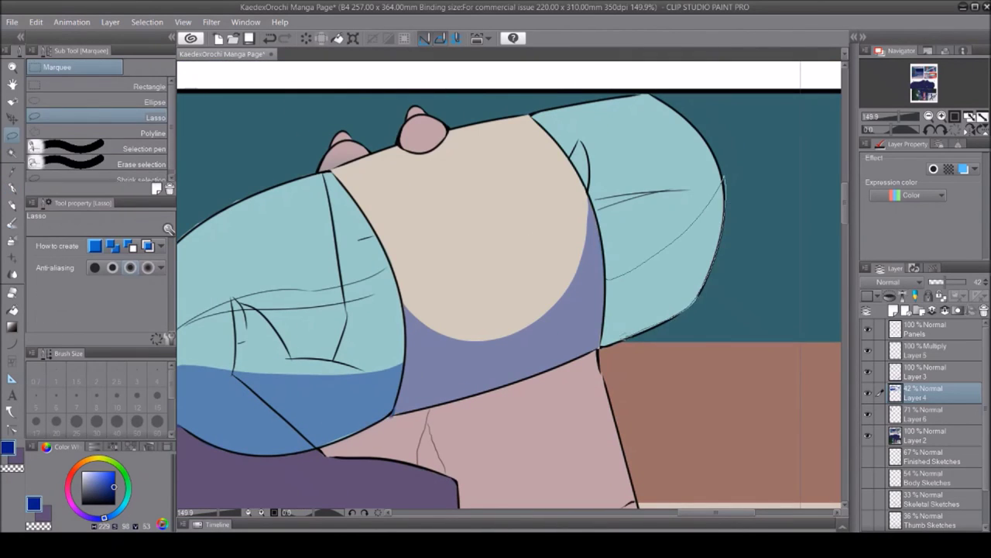
key("p")
Shade the fingertip resting on the top edge of the label and its cast shadow
key("m")
left_click_drag(399, 137, 450, 141)
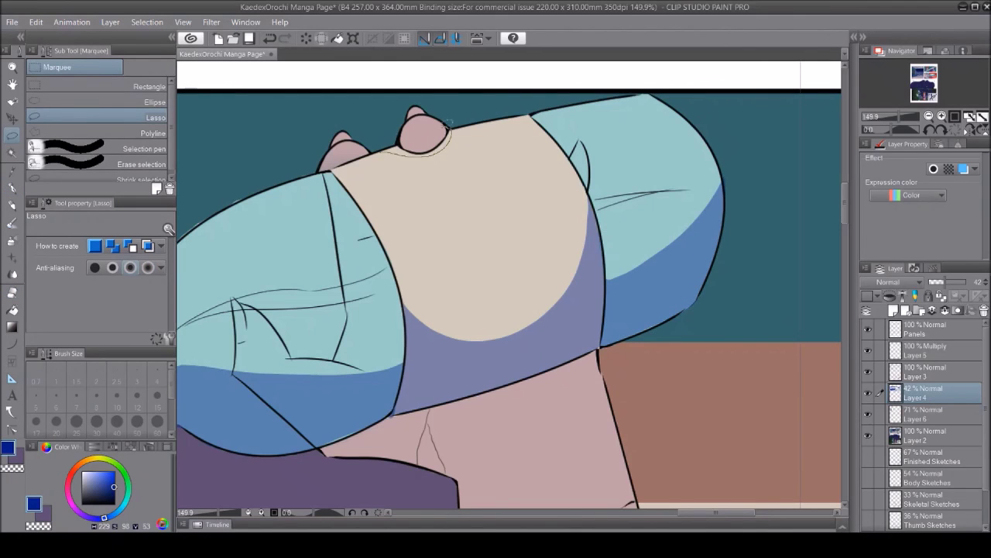
key("alt+BackSpace")
key("ctrl+d")
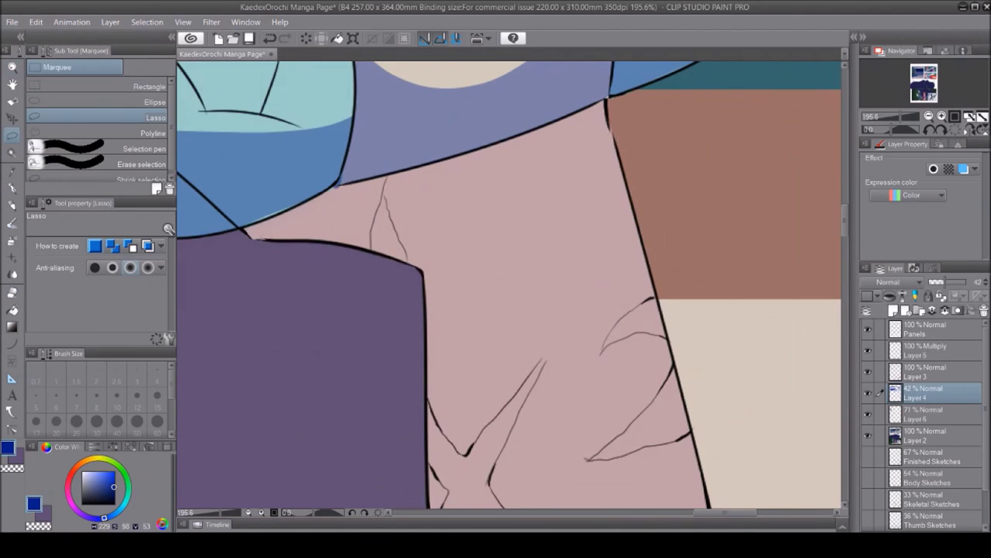
Fill the cast shadow on the hand directly beneath the bottle
left_click_drag(244, 229, 489, 269)
key("ctrl+d")
key("p")
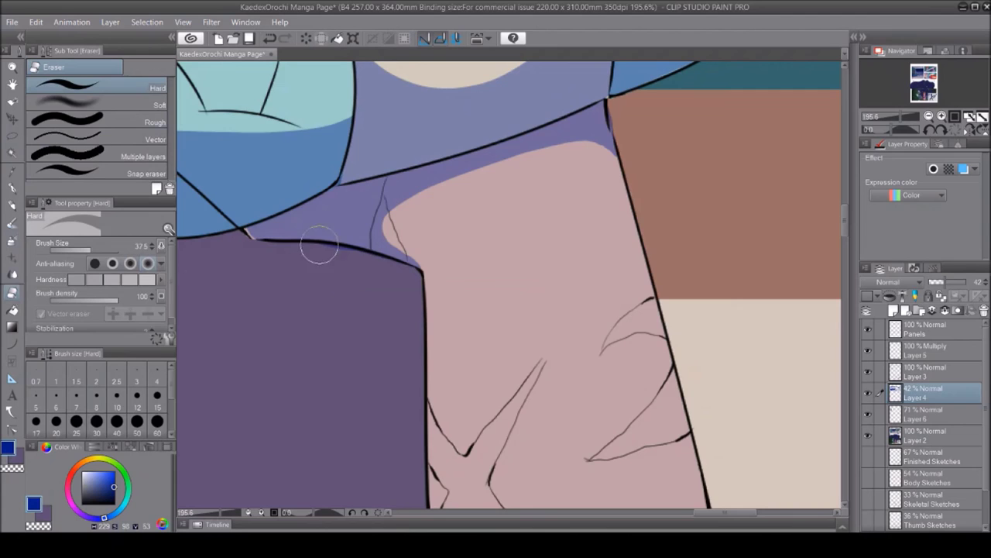
Shade the forearm's lower edges on both sides, just above the panel border
scroll(343, 255, "down", 5)
mouse_move(468, 123)
left_mouse_down()
mouse_move(431, 261)
mouse_move(439, 297)
mouse_move(450, 147)
left_mouse_up()
key("e")
key("p")
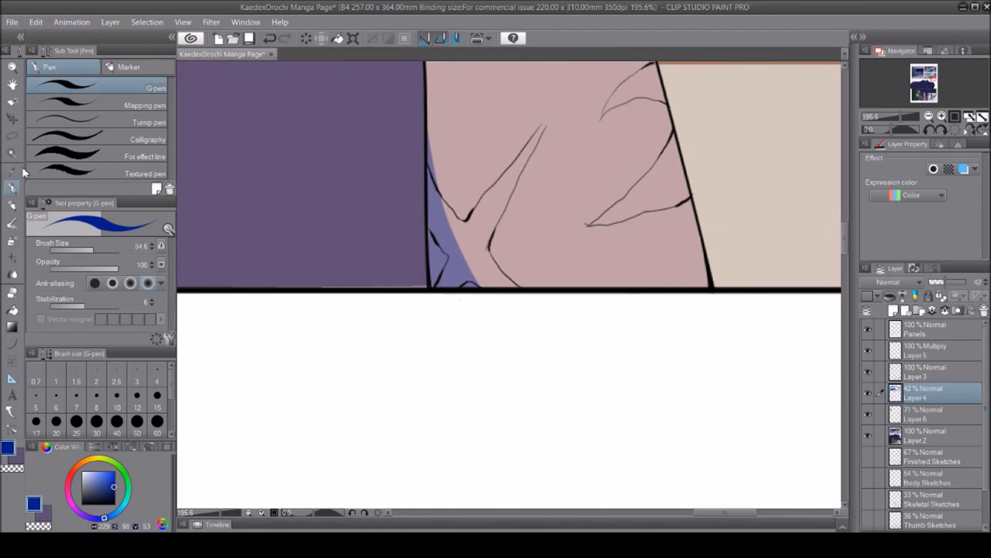
left_click_drag(685, 186, 692, 229)
Shade the inside of the bottle's mouth and the liquid pouring from it
scroll(692, 244, "down", 5)
scroll(532, 155, "up", 6)
mouse_move(436, 221)
left_mouse_down()
mouse_move(410, 227)
mouse_move(376, 263)
mouse_move(432, 417)
mouse_move(435, 235)
mouse_move(496, 304)
mouse_move(436, 368)
mouse_move(473, 361)
mouse_move(438, 383)
mouse_move(410, 372)
left_mouse_up()
key("e")
scroll(403, 349, "down", 4)
scroll(402, 349, "up", 5)
key("p")
left_click_drag(486, 326, 352, 387)
scroll(496, 400, "down", 8)
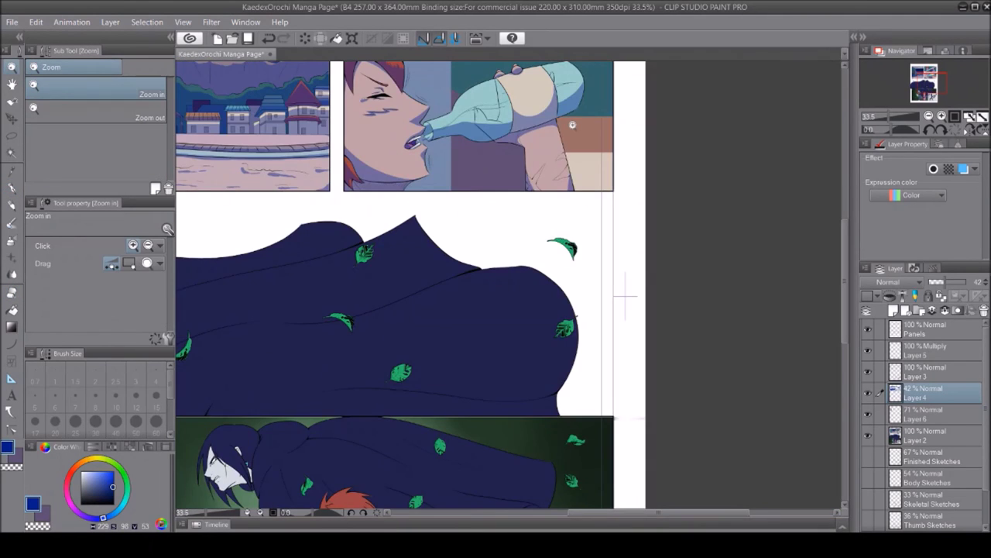
Shade the blue background along the outline of the mouth and chin
scroll(571, 124, "up", 5)
key("m")
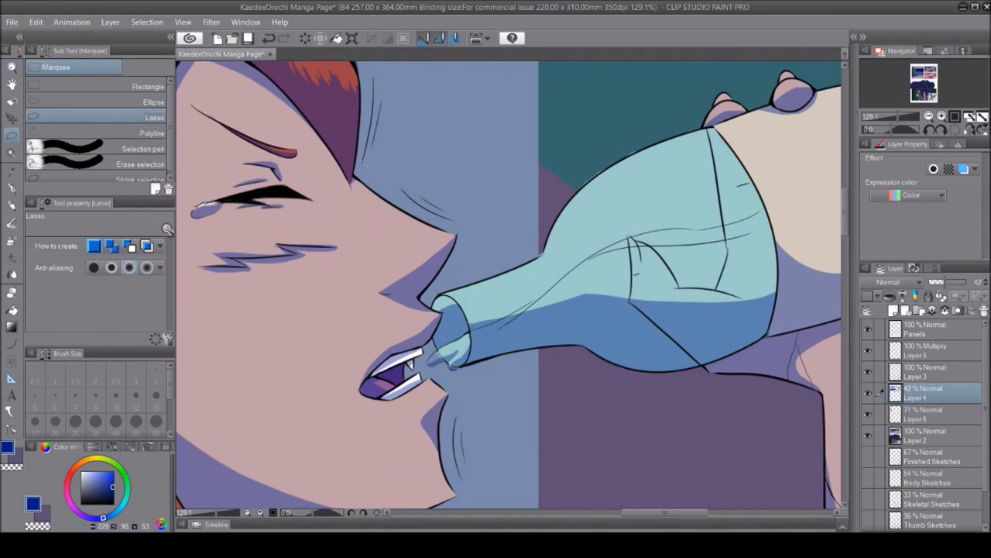
key("Escape")
scroll(343, 310, "up", 4)
key("p")
mouse_move(437, 163)
left_mouse_down()
mouse_move(503, 139)
mouse_move(484, 202)
mouse_move(538, 239)
mouse_move(542, 433)
left_mouse_up()
scroll(536, 299, "down", 3)
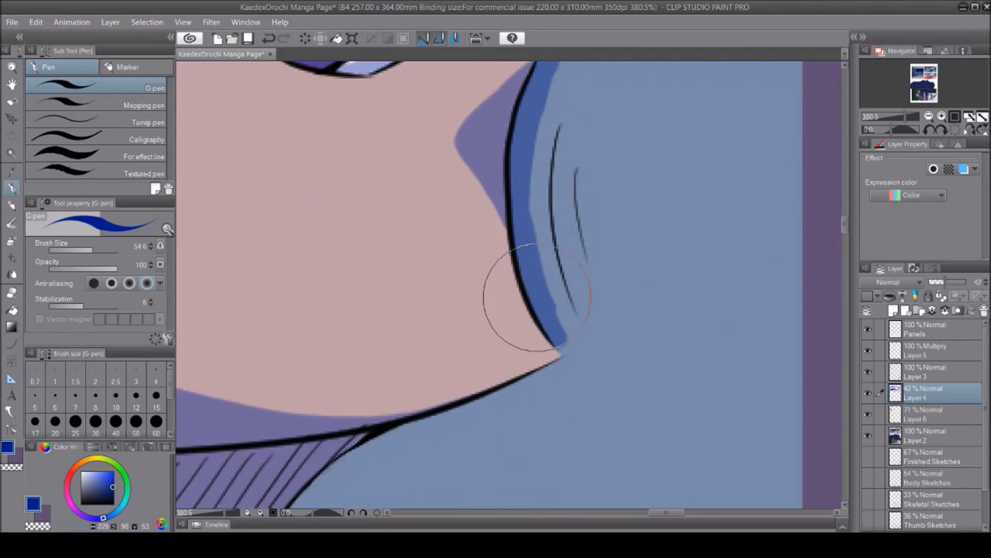
Fill the blue background between the chin, the bottle's neck and the panel border with a polyline-selected shadow
scroll(580, 111, "down", 4)
key("m")
left_click(487, 163)
left_click(596, 140)
left_click(597, 430)
left_click(338, 431)
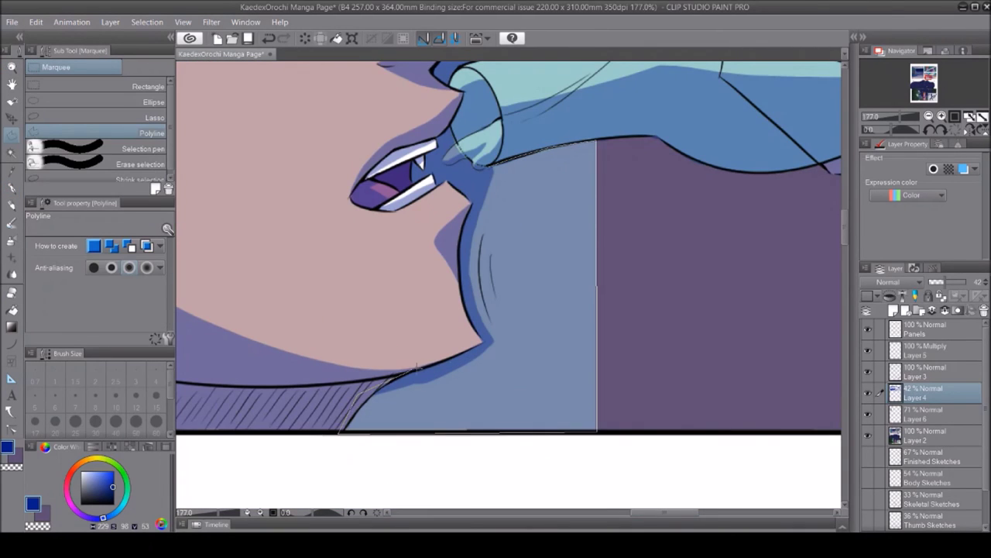
key("ctrl+0")
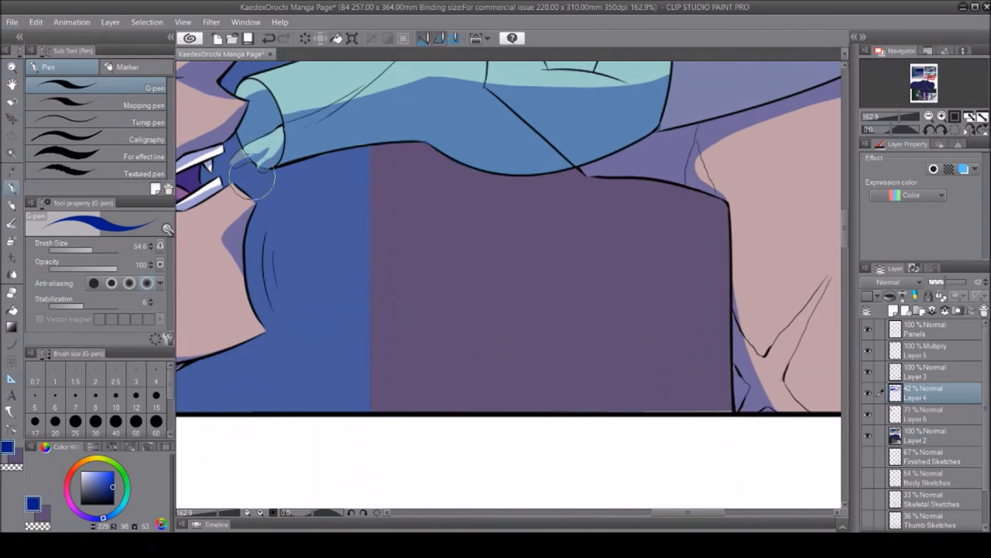
Shade the purple background beneath the bottle, and the lower brown and cream background bands beside the forearm
mouse_move(372, 151)
left_mouse_down()
mouse_move(609, 182)
mouse_move(723, 255)
mouse_move(726, 431)
left_mouse_up()
key("m")
left_click(362, 153)
left_click(361, 158)
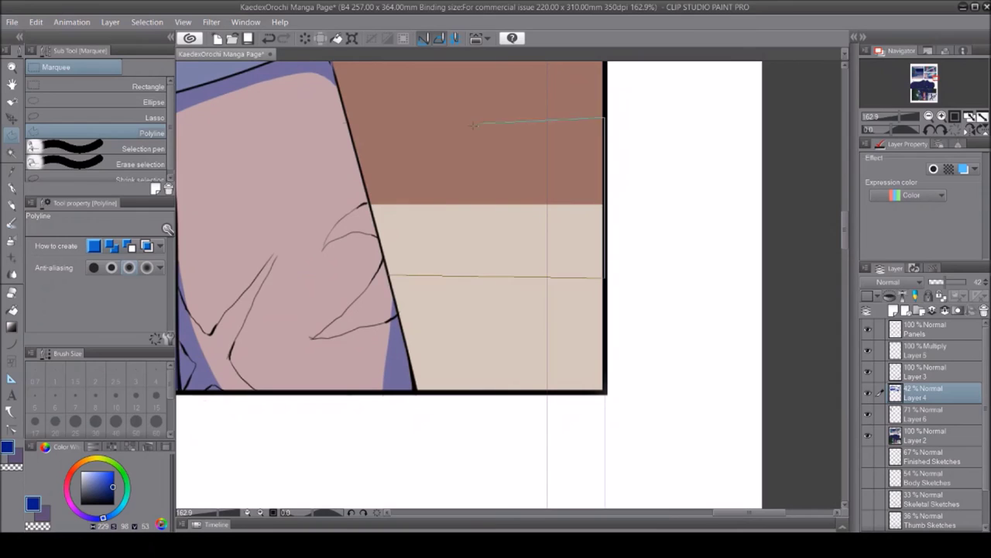
left_click(404, 330)
left_click(595, 326)
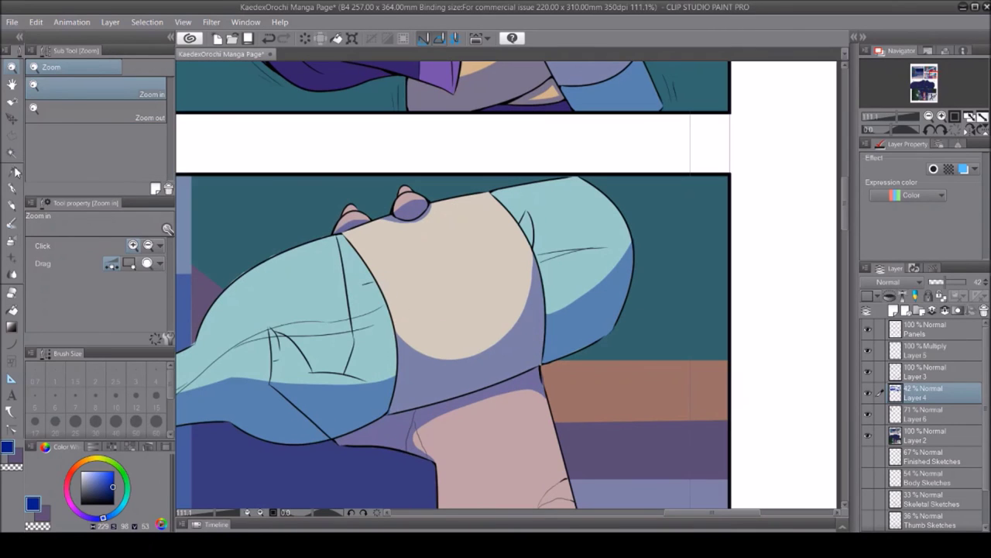
Shade the teal background along the bottle's upper outline and around its rounded end with the G-pen
key("p")
left_click_drag(221, 282, 321, 236)
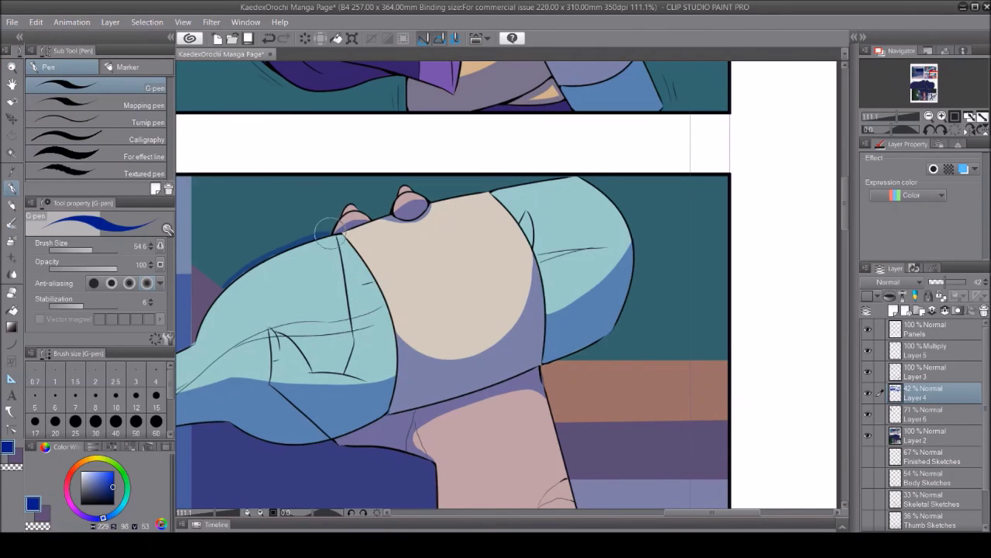
scroll(674, 325, "up", 3)
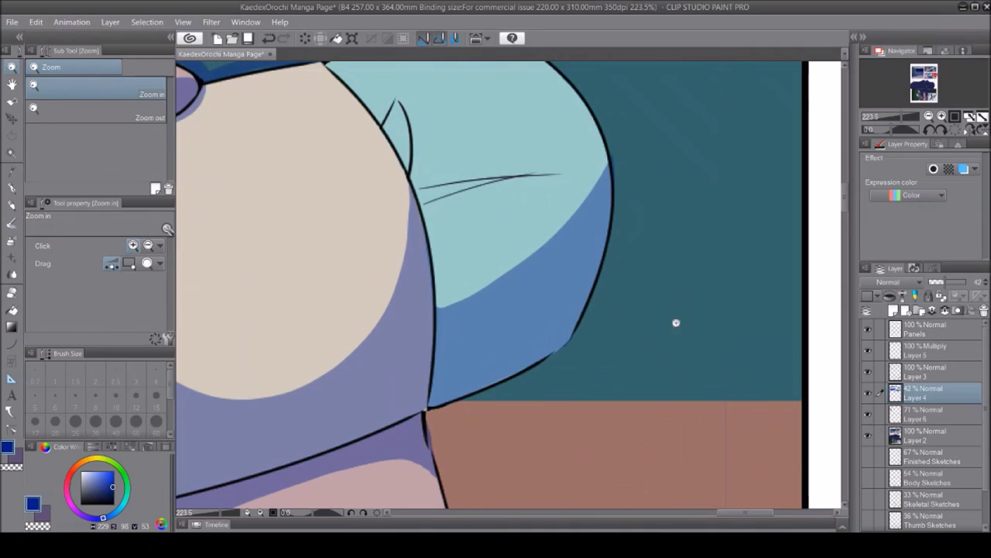
mouse_move(469, 399)
left_mouse_down()
mouse_move(554, 361)
mouse_move(615, 167)
left_mouse_up()
scroll(846, 234, "up", 2)
mouse_move(619, 232)
left_mouse_down()
mouse_move(586, 173)
mouse_move(500, 102)
left_mouse_up()
Fill the teal background between the bottle, the fingertips and the panel border with a polyline-selected shadow
key("m")
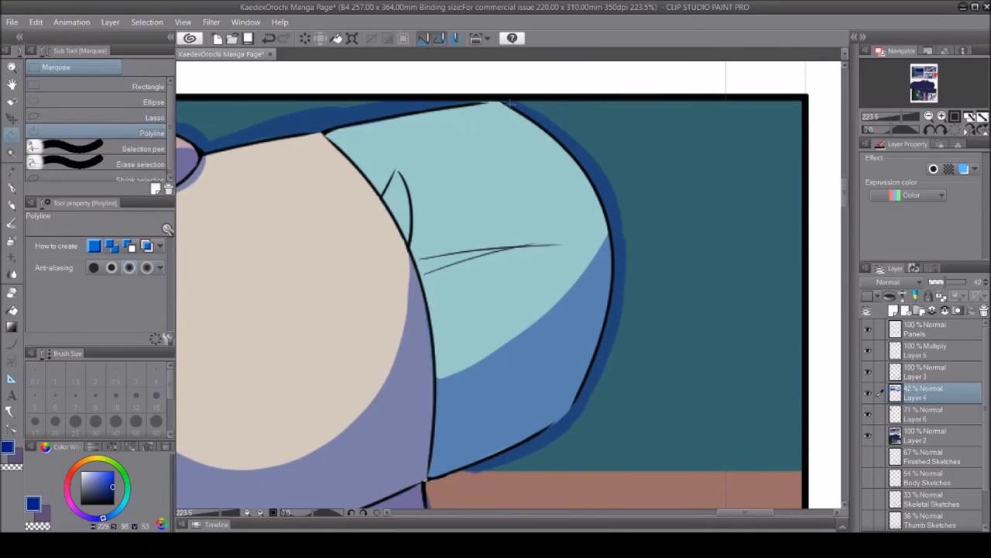
scroll(564, 424, "left", 5)
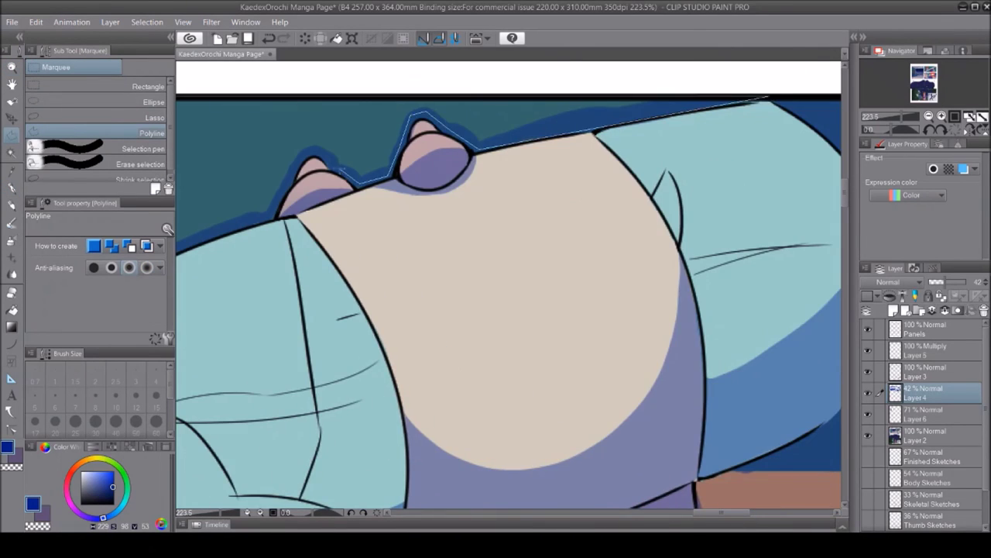
scroll(310, 170, "left", 4)
double_click(193, 333)
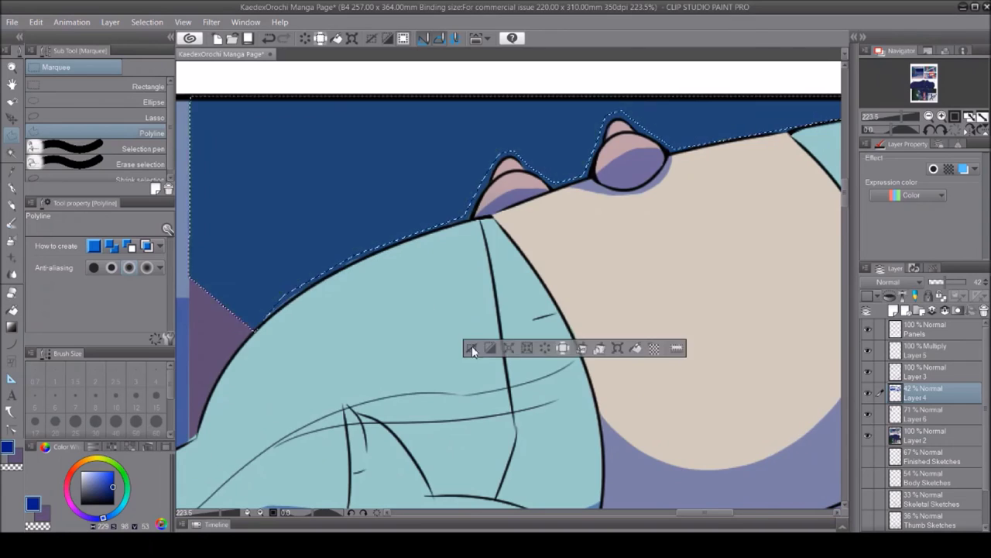
Shade the large billowing cloak's lower fold in a broad band along its upper contour, cleaning the edge with the eraser
key("ctrl+0")
key("slash")
left_click(369, 352)
key("p")
mouse_move(283, 271)
left_mouse_down()
mouse_move(215, 308)
mouse_move(535, 191)
mouse_move(371, 349)
left_mouse_up()
key("e")
key("p")
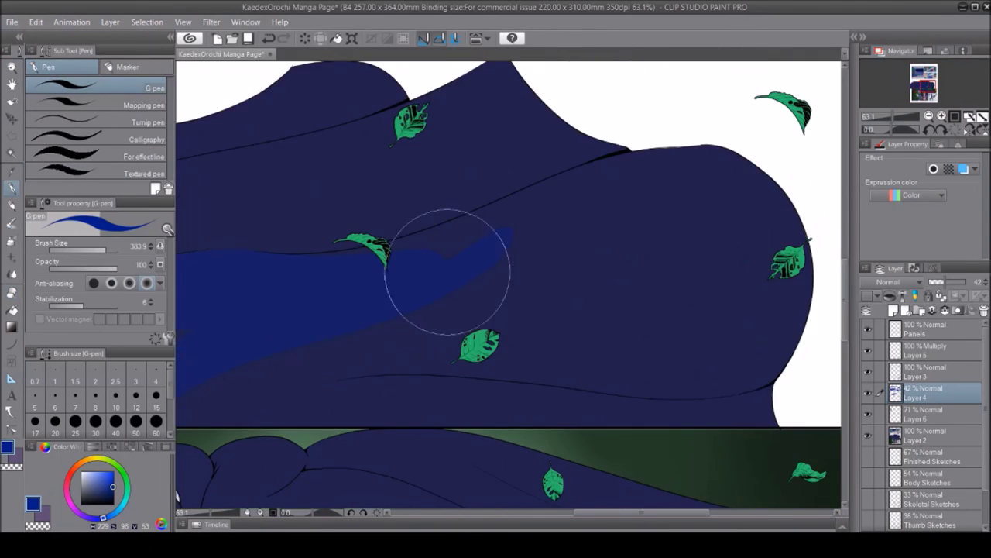
left_click(13, 290)
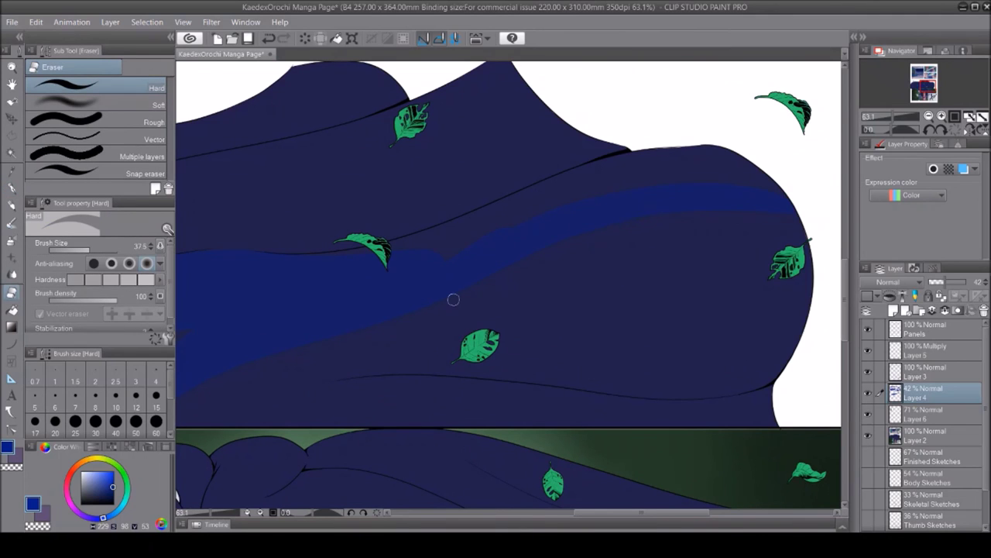
key("p")
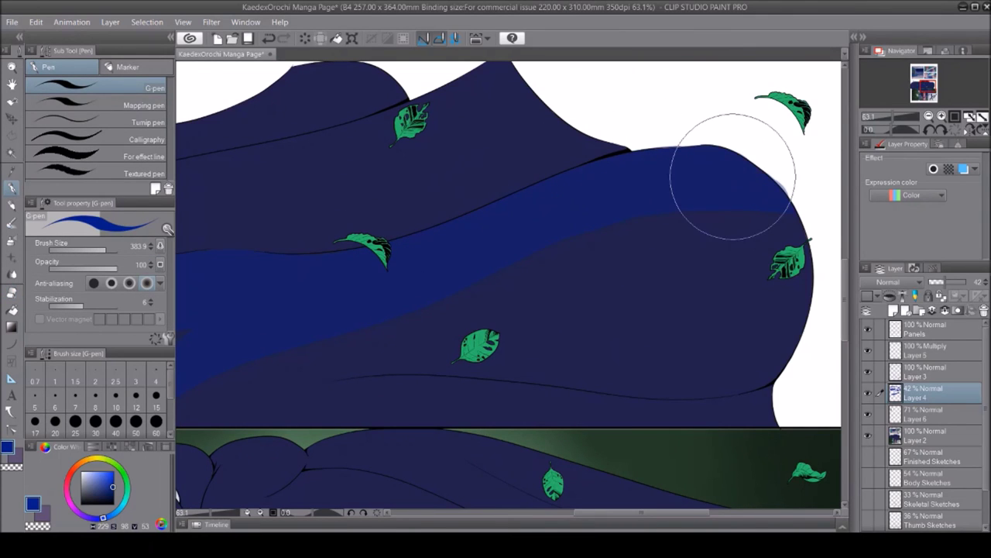
Shade the large cloak's middle fold along its contour up to the pointed tip, and erase the overspill
scroll(589, 182, "left", 5)
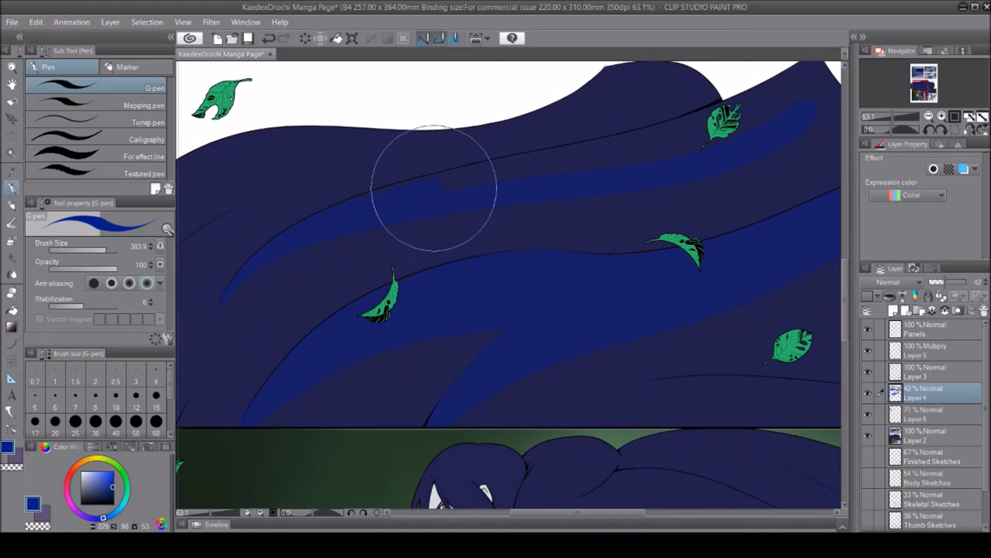
scroll(612, 167, "right", 5)
scroll(612, 166, "up", 2)
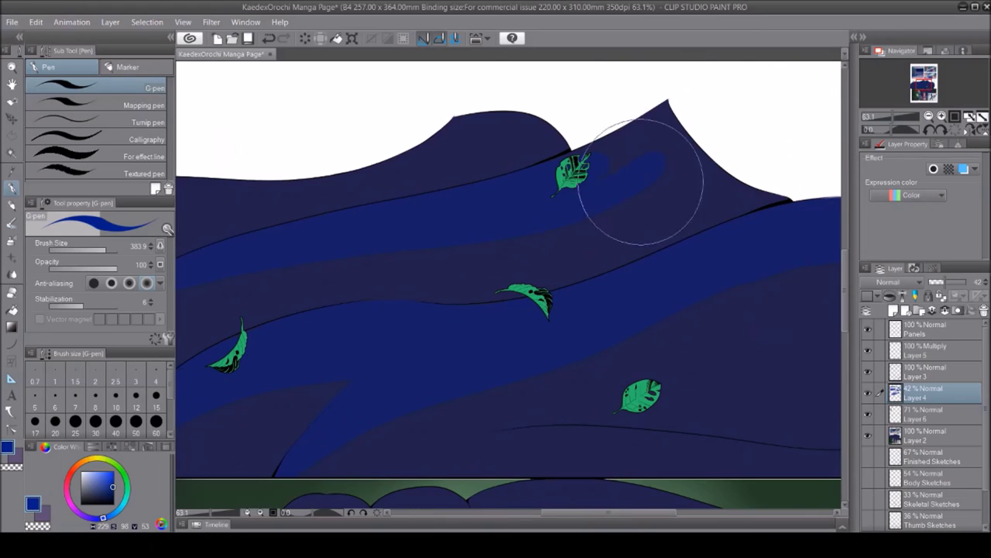
left_click(12, 295)
mouse_move(724, 165)
left_mouse_down()
mouse_move(653, 110)
mouse_move(664, 122)
mouse_move(628, 242)
left_mouse_up()
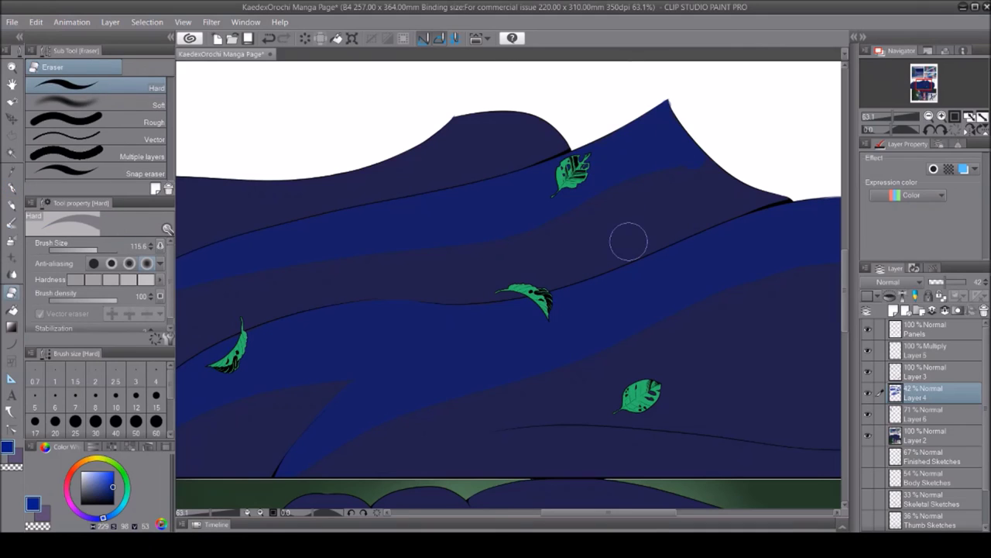
Shade the large cloak's uppermost fold along its outer contour, and erase the overspill beyond the page's edge
scroll(431, 287, "left", 8)
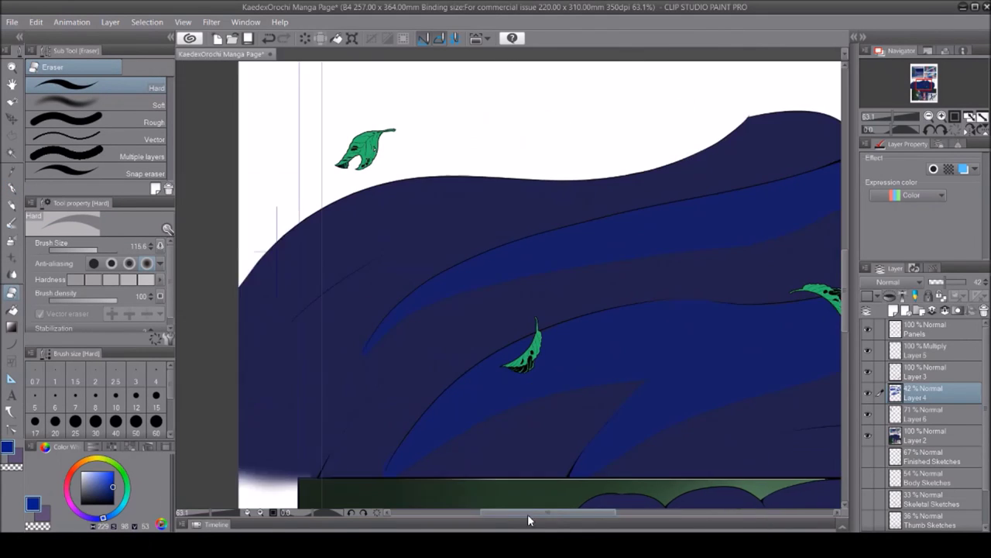
key("p")
mouse_move(444, 193)
left_mouse_down()
mouse_move(637, 181)
mouse_move(308, 193)
mouse_move(727, 151)
mouse_move(578, 195)
mouse_move(652, 164)
left_mouse_up()
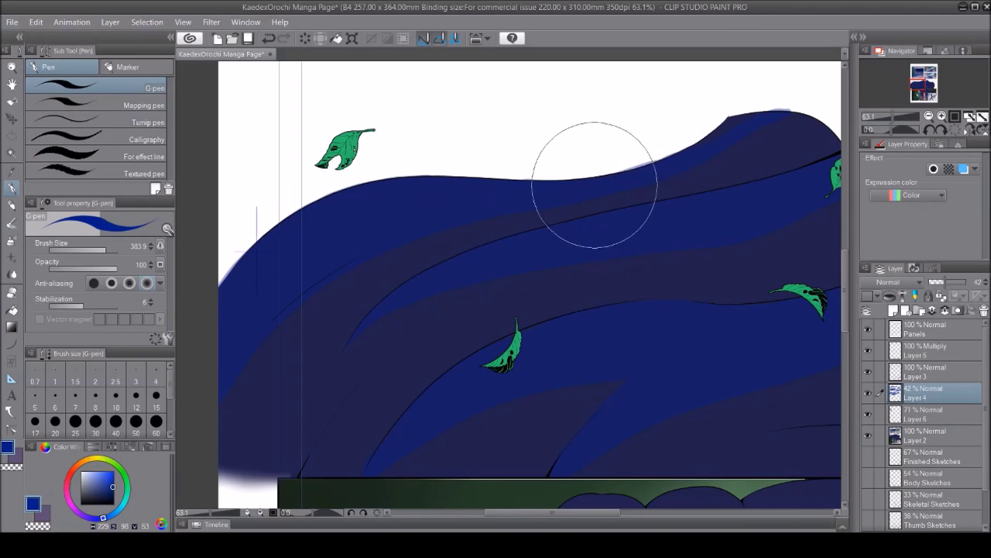
key("ctrl+z")
key("e")
mouse_move(221, 509)
left_mouse_down()
mouse_move(284, 310)
mouse_move(277, 491)
left_mouse_up()
Shade the dark-haired character's bangs and the hair in front of the ear in the bottom panel
key("/")
scroll(775, 326, "down", 5)
scroll(730, 312, "up", 3)
scroll(748, 372, "down", 3)
scroll(749, 372, "up", 1)
scroll(546, 367, "up", 9)
key("p")
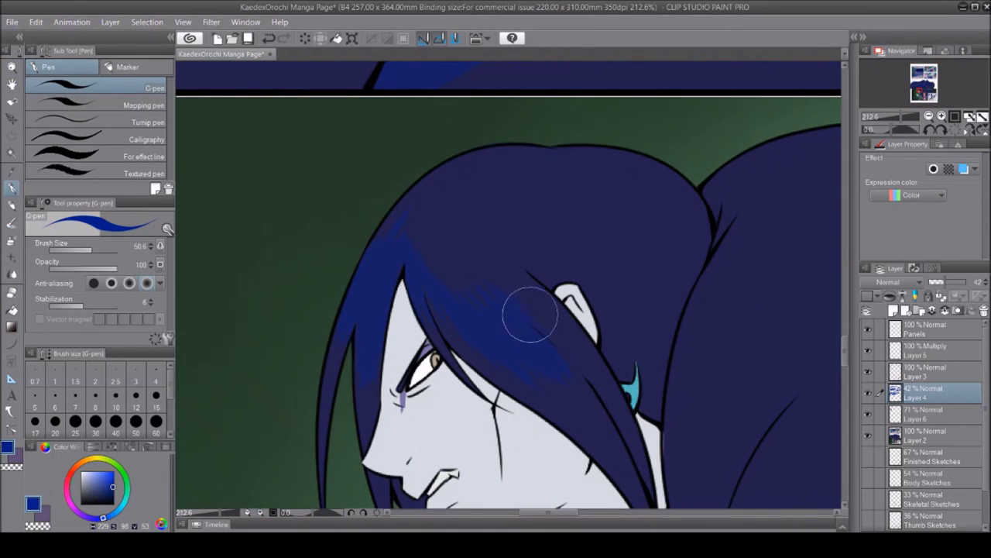
left_click(12, 292)
key("p")
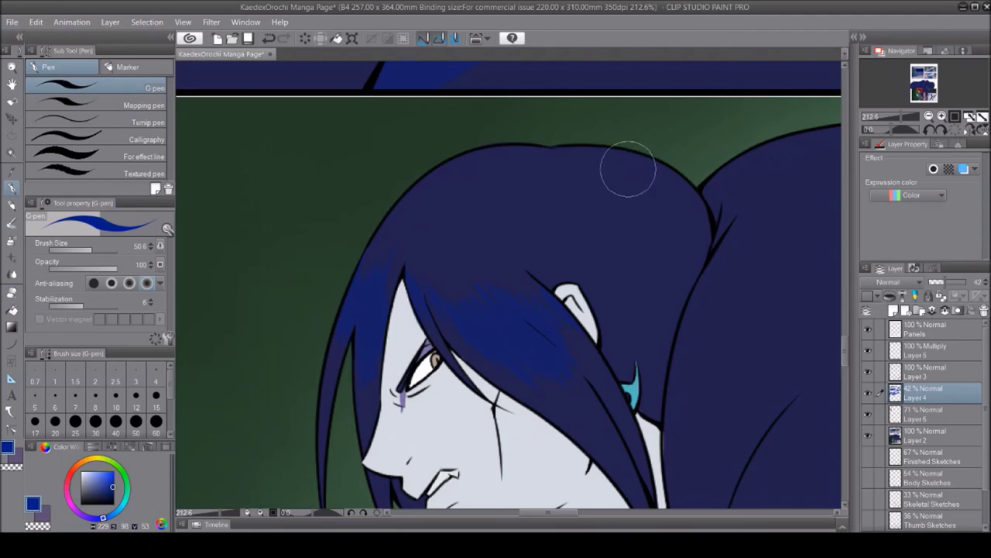
Shade the back of the dark-haired character's head and the cloak's shoulder, and trim the shadow with the eraser
scroll(709, 316, "down", 2)
left_click_drag(710, 316, 765, 148)
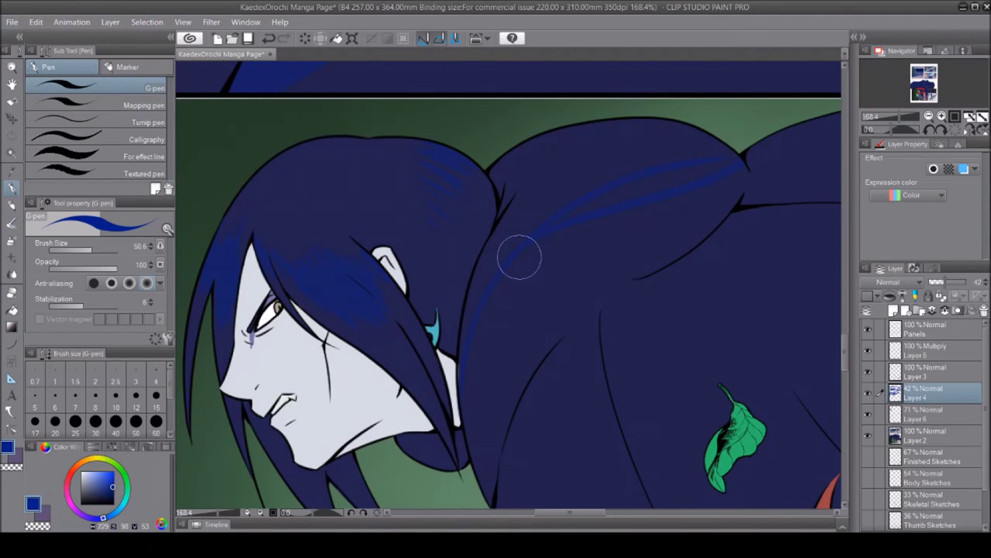
mouse_move(519, 257)
left_mouse_down()
mouse_move(500, 268)
mouse_move(551, 151)
left_mouse_up()
key("e")
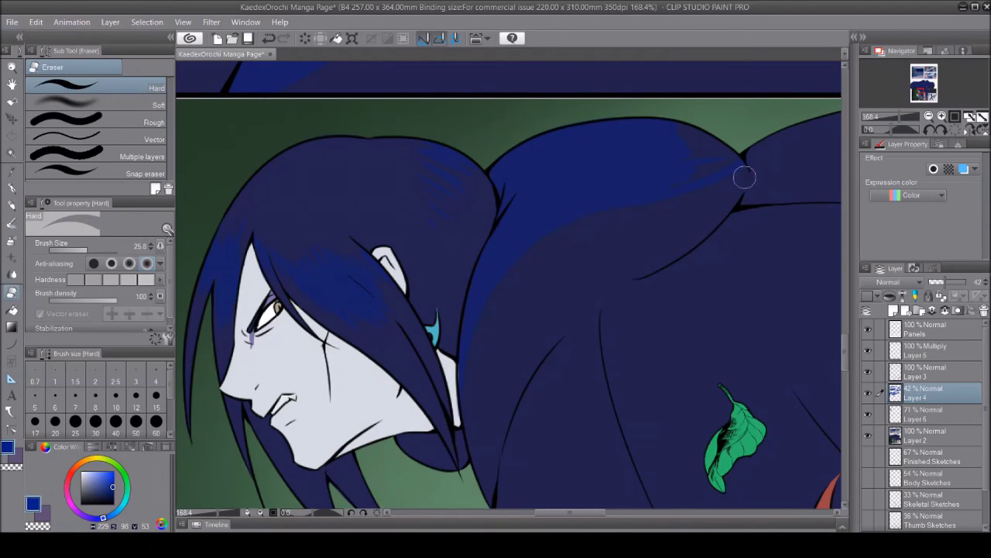
key("p")
key("e")
Outline a shadow along the upper edge of the bottom-panel cloak, from behind the shoulder to its far corner
scroll(511, 302, "right", 10)
key("p")
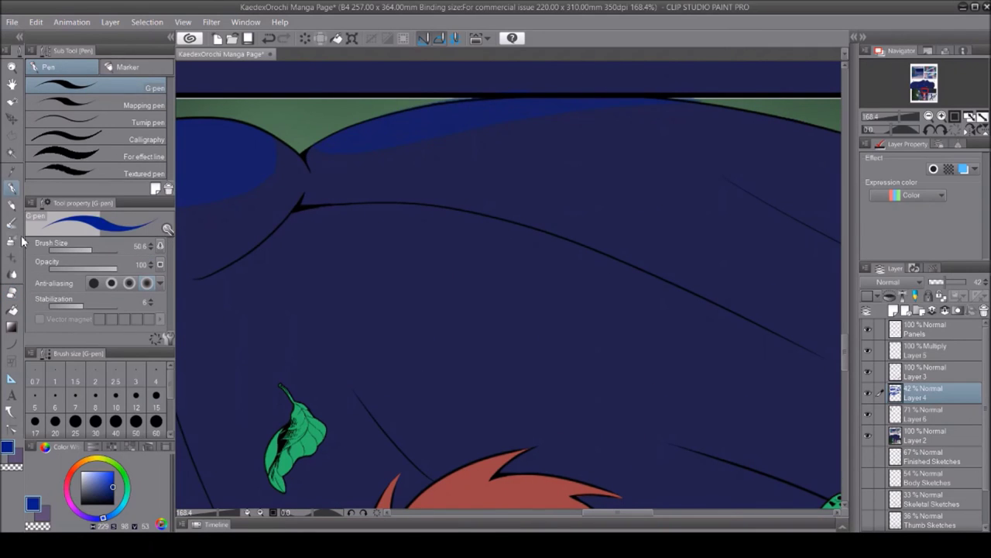
scroll(371, 167, "down", 3)
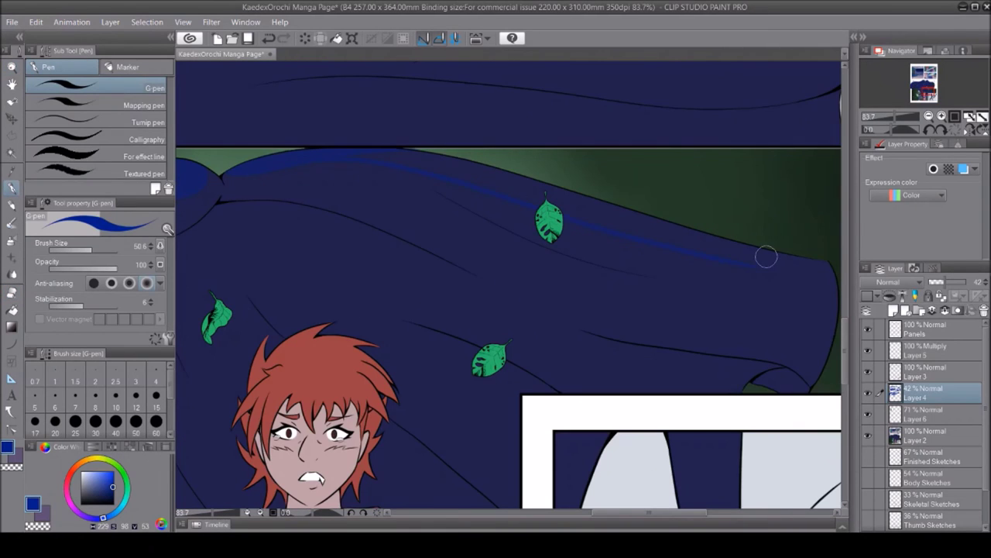
scroll(826, 270, "up", 4)
key("e")
left_click(11, 189)
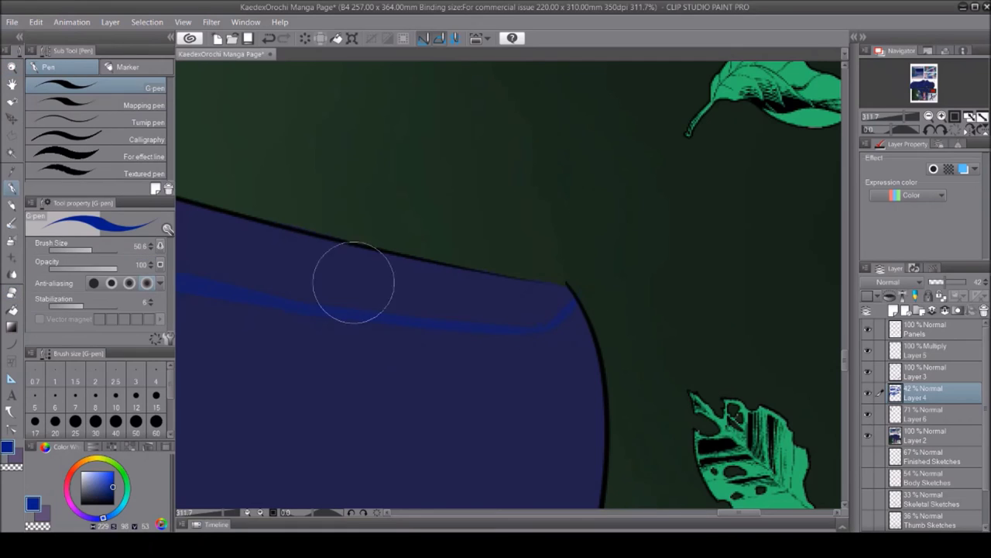
Fill in the shadow band between its outline and the bottom-panel cloak's upper edge, including around the leaf
scroll(289, 223, "left", 3)
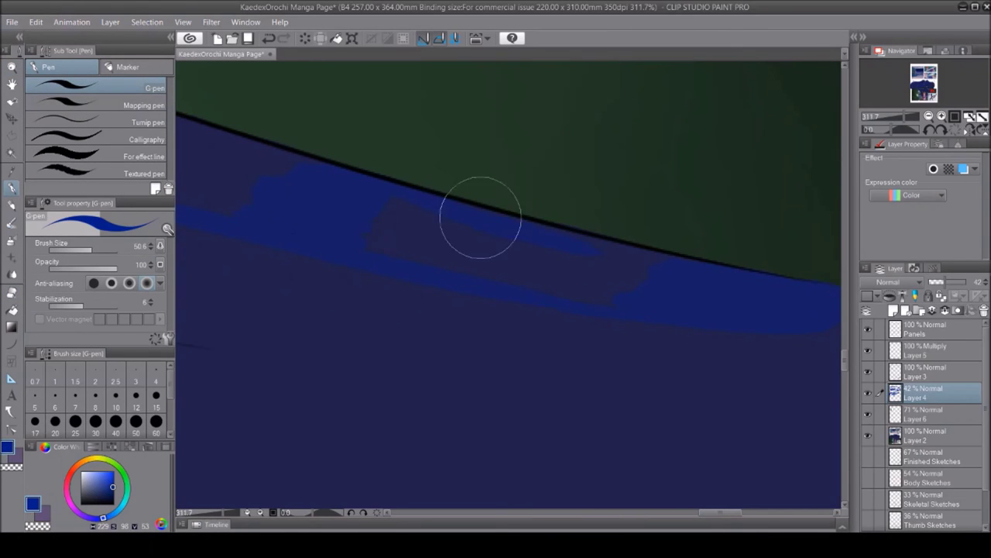
scroll(529, 246, "down", 5)
scroll(210, 186, "up", 3)
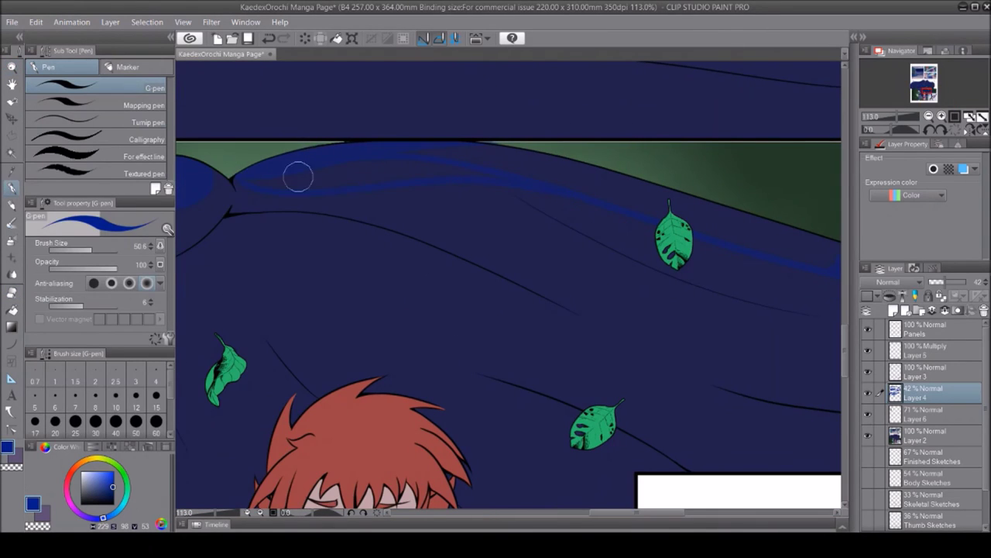
scroll(485, 166, "up", 3)
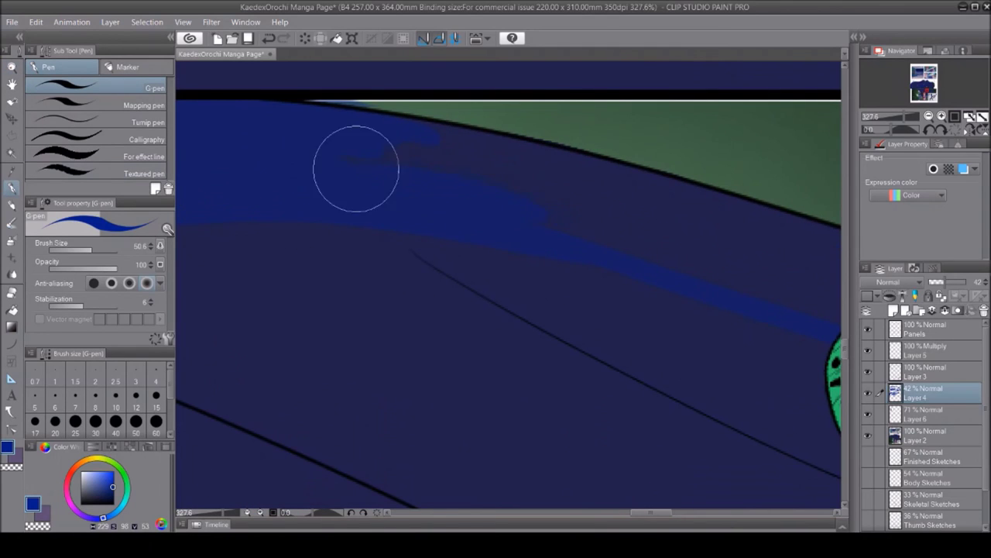
key("ctrl+z")
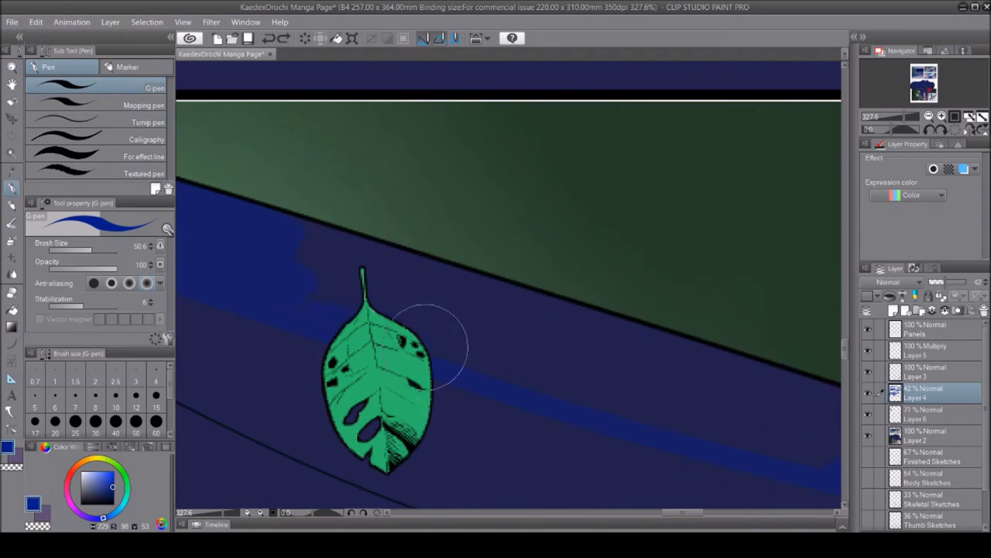
left_click_drag(615, 411, 394, 194)
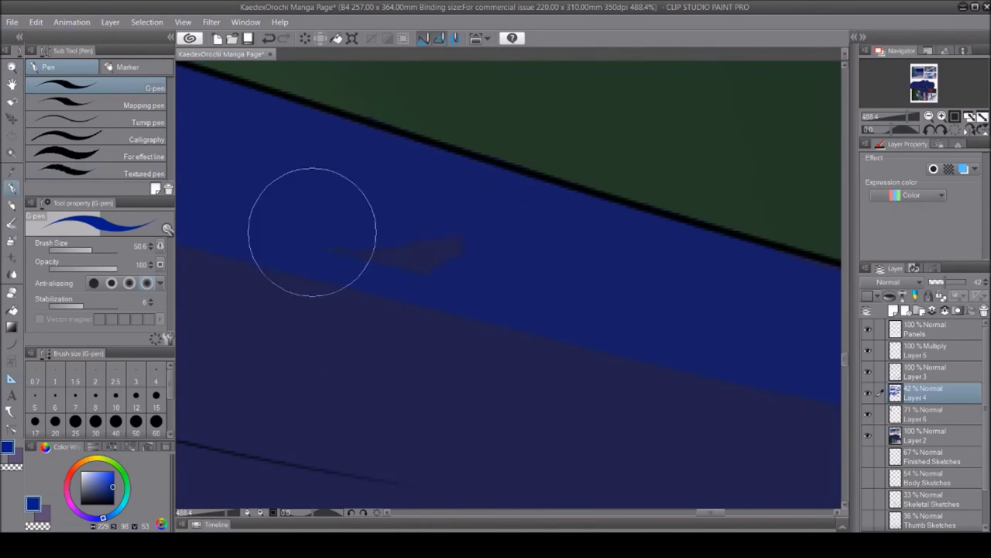
Shade the cloak fold beneath the long curved crease behind the shoulder, and clean its edges with the eraser
key("/")
scroll(487, 244, "down", 8)
scroll(487, 245, "up", 6)
key("p")
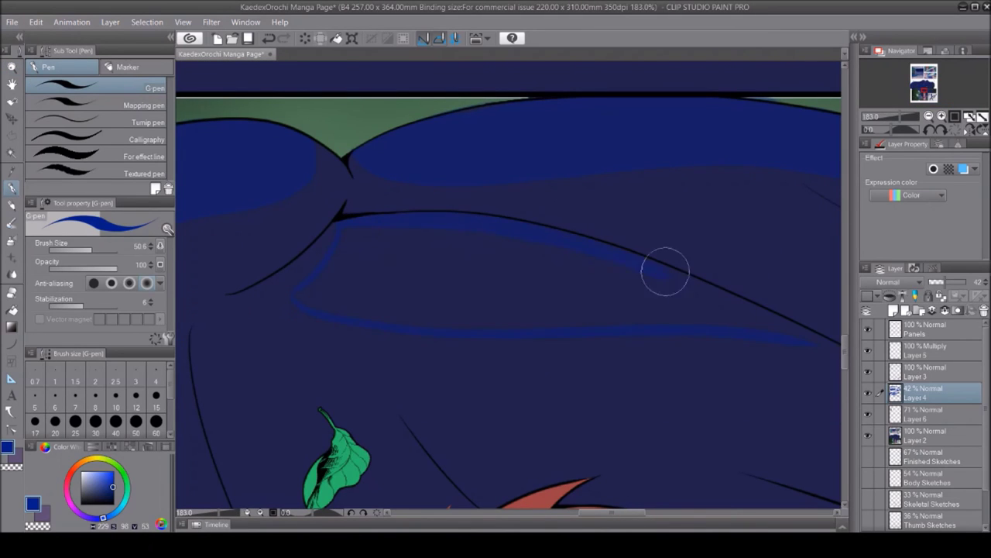
left_click_drag(646, 280, 455, 319)
key("e")
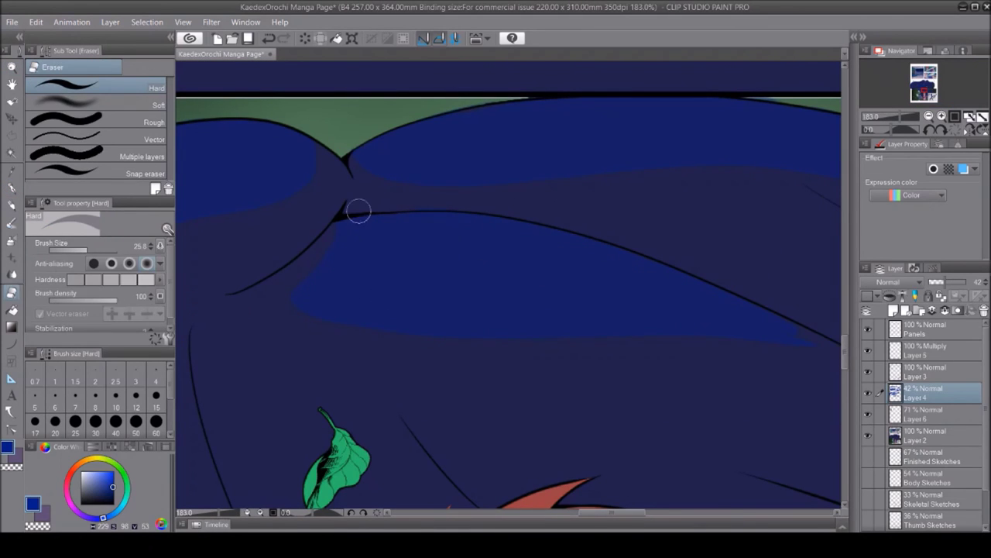
left_click_drag(612, 512, 650, 512)
key("p")
key("e")
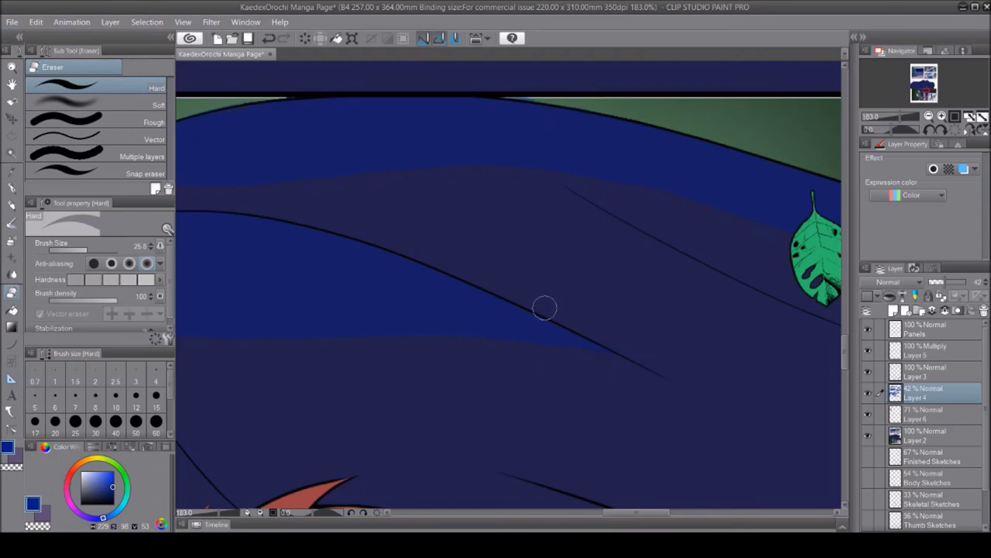
left_click_drag(544, 308, 749, 309)
Shade the cloak's front folds beneath the shoulder and the short crease near its upper edge
key("p")
key("/")
scroll(591, 354, "down", 7)
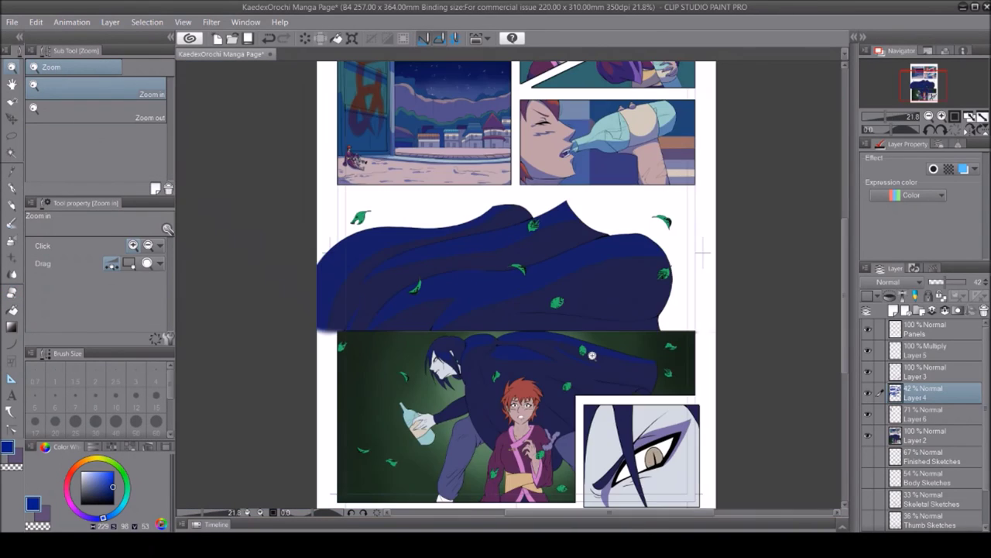
scroll(591, 355, "up", 5)
key("e")
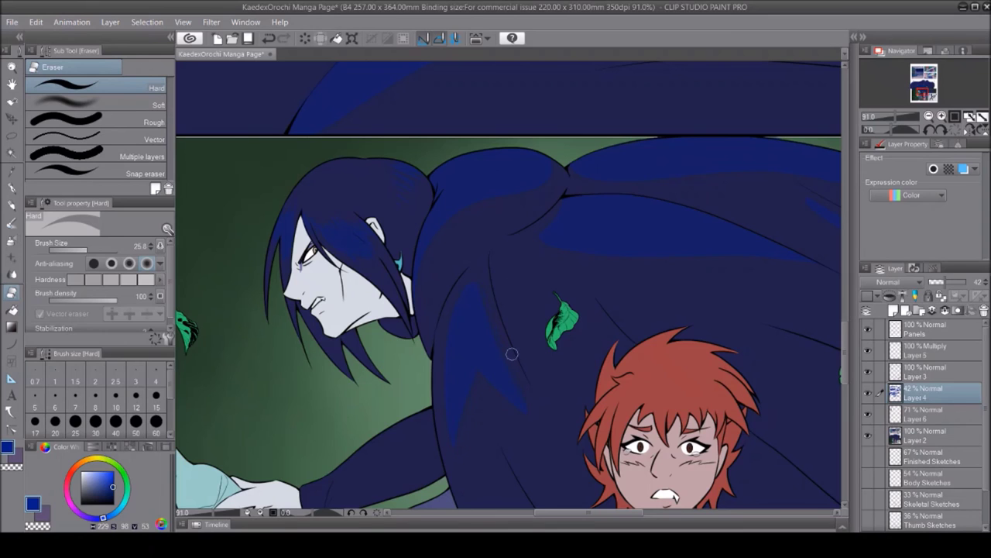
scroll(699, 261, "up", 4)
mouse_move(254, 188)
left_mouse_down()
mouse_move(642, 310)
mouse_move(283, 194)
left_mouse_up()
key("alt+BackSpace")
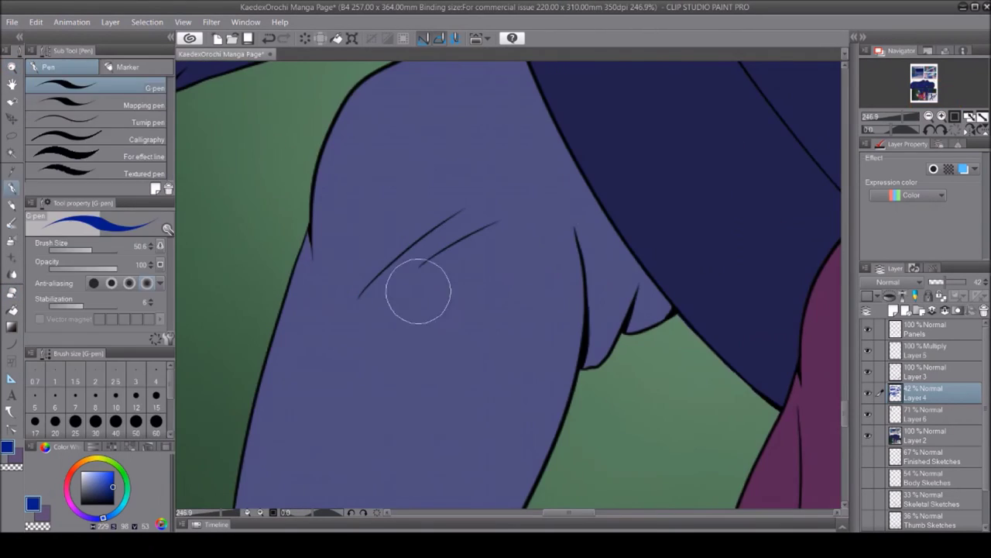
Shade the creases at the top of the blue trouser leg and outline a shadow down the thigh to the knee fold
mouse_move(527, 186)
left_mouse_down()
mouse_move(365, 277)
mouse_move(418, 267)
left_mouse_up()
key("e")
key("p")
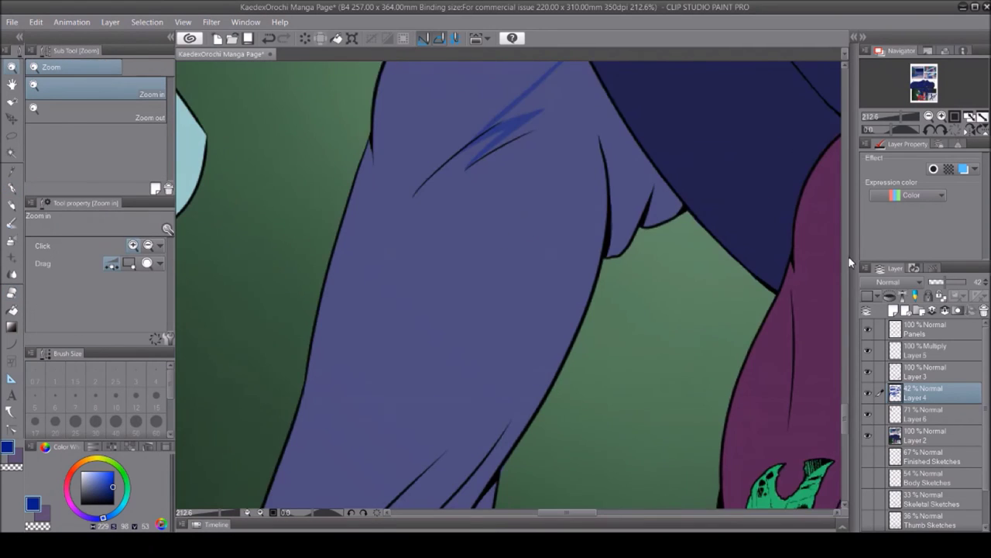
left_click_drag(372, 465, 491, 103)
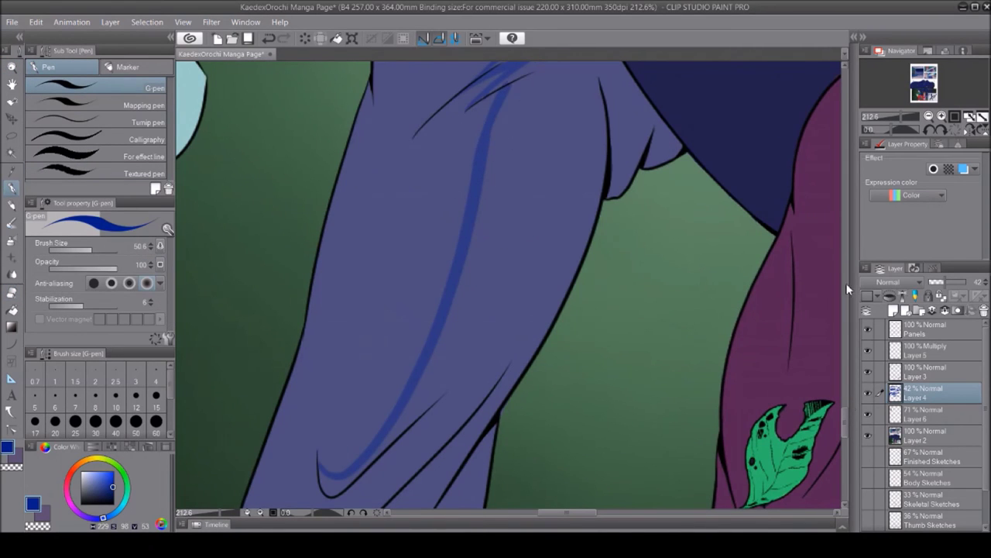
Fill the lower blue trouser leg around and beneath the knee folds with a lasso-selected shadow
scroll(511, 287, "down", 5)
key("m")
left_click_drag(500, 140, 512, 124)
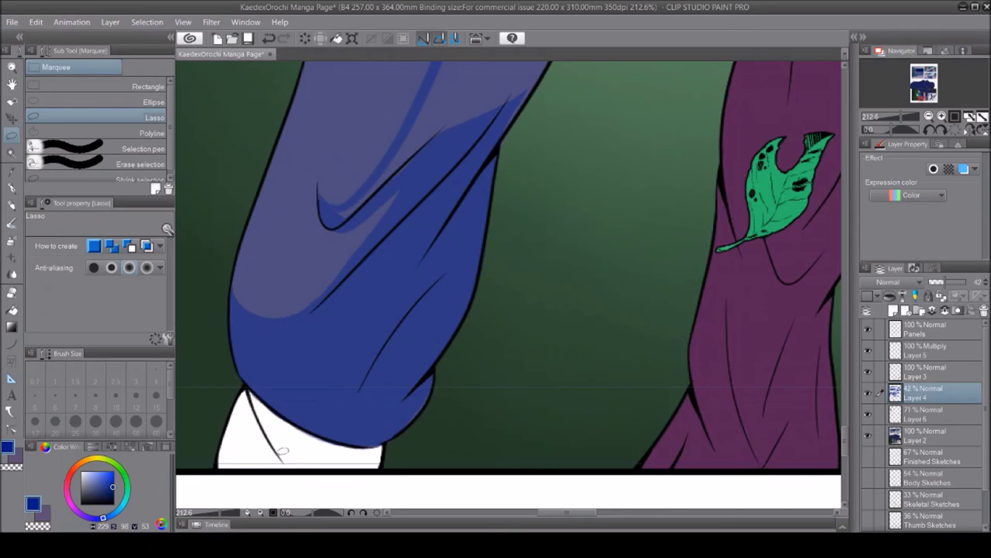
Shade the blue trouser leg from the knee folds up along the inner thigh to the hip beneath the cloak
key("p")
scroll(440, 230, "up", 4)
left_click_drag(439, 230, 498, 222)
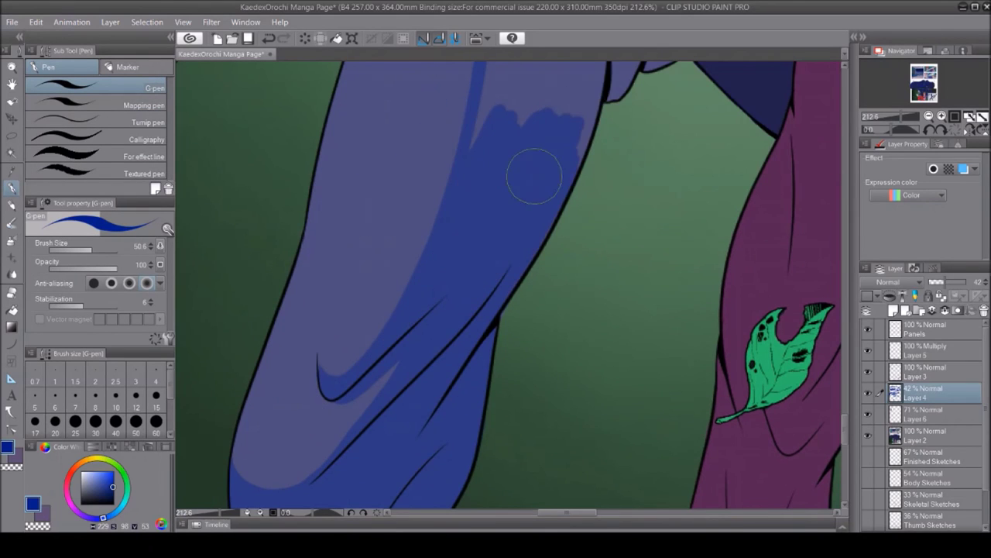
scroll(498, 221, "up", 4)
mouse_move(581, 357)
left_mouse_down()
mouse_move(515, 158)
mouse_move(580, 77)
mouse_move(660, 179)
mouse_move(625, 204)
left_mouse_up()
scroll(625, 203, "up", 4)
left_click_drag(566, 139, 541, 237)
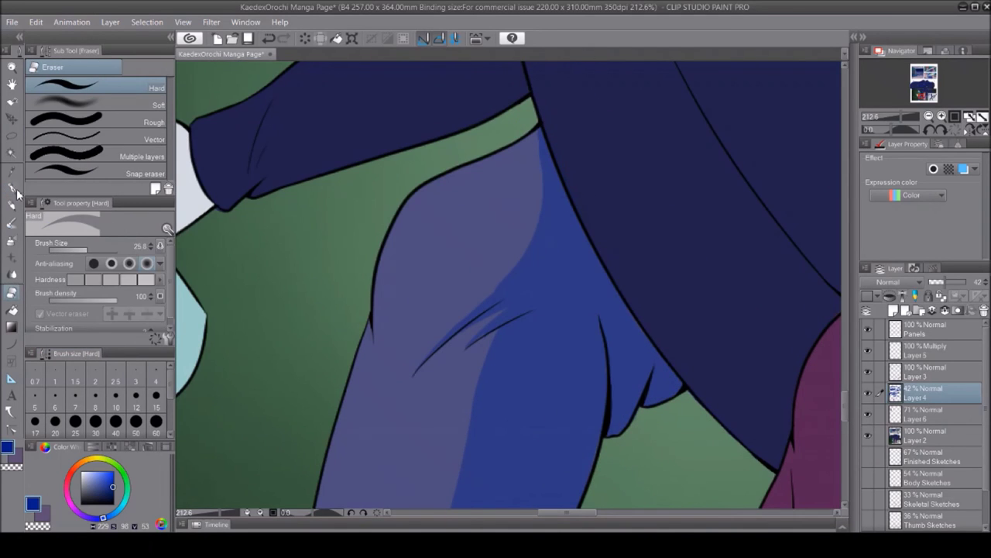
Fill a lasso-selected shadow along the upper and inner edges of the other trouser leg beside the panel border
scroll(400, 243, "down", 5)
scroll(539, 273, "up", 5)
key("m")
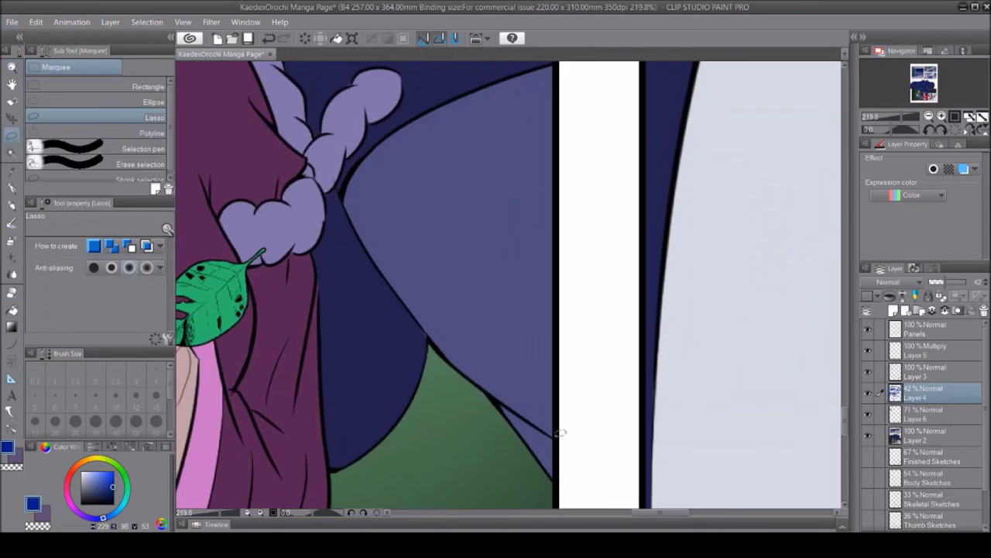
key("alt+Delete")
key("ctrl+d")
mouse_move(553, 159)
left_mouse_down()
mouse_move(398, 217)
mouse_move(376, 274)
left_mouse_up()
key("Delete")
Shade the pale character's upper lip beside the mouth and the small chin crease below the lower lip
scroll(376, 273, "down", 4)
scroll(397, 209, "down", 3)
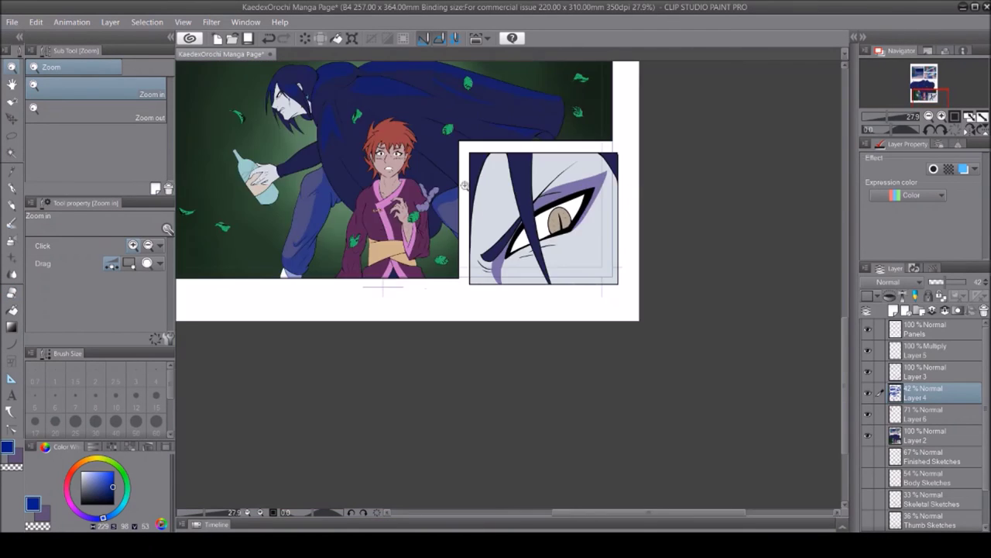
scroll(287, 155, "up", 8)
key("p")
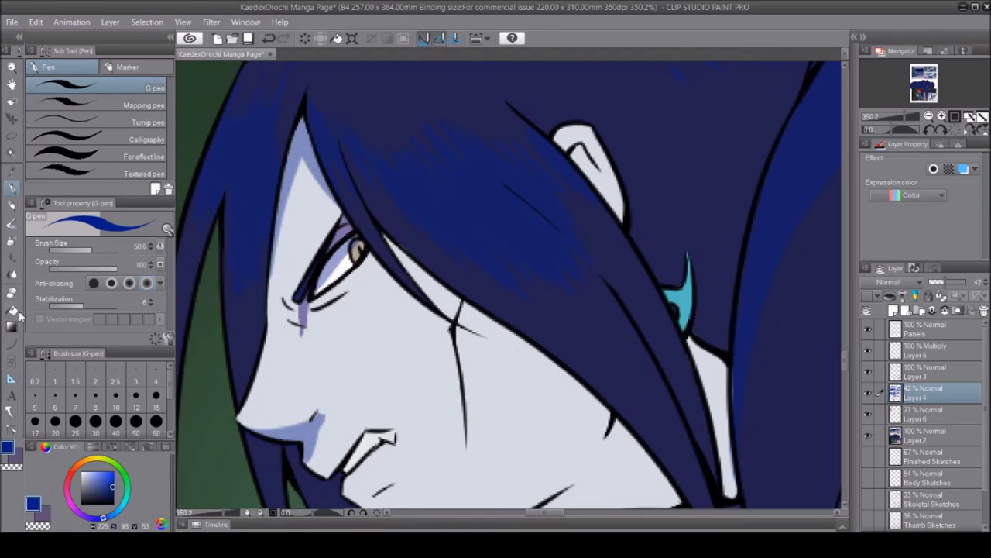
key("e")
key("p")
left_click_drag(845, 333, 847, 363)
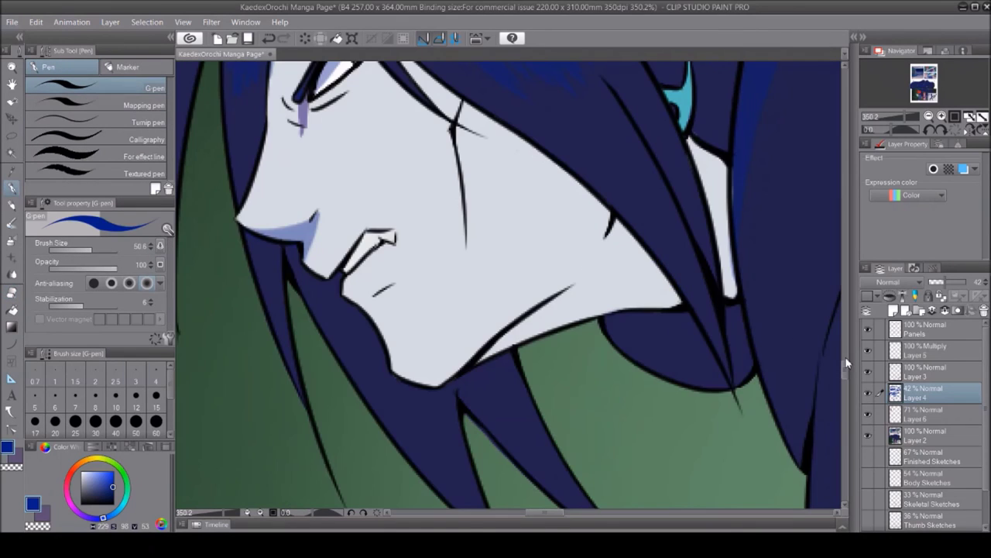
left_click_drag(350, 257, 363, 241)
mouse_move(399, 288)
left_mouse_down()
mouse_move(376, 309)
mouse_move(356, 310)
mouse_move(370, 306)
left_mouse_up()
key("e")
key("p")
Outline and fill a shadow over the pale character's rear cheek and jaw, and smooth its curved edge with the eraser
left_click_drag(443, 381, 529, 185)
mouse_move(464, 116)
left_mouse_down()
mouse_move(477, 193)
mouse_move(462, 233)
mouse_move(480, 138)
mouse_move(486, 202)
left_mouse_up()
key("e")
key("ctrl+z")
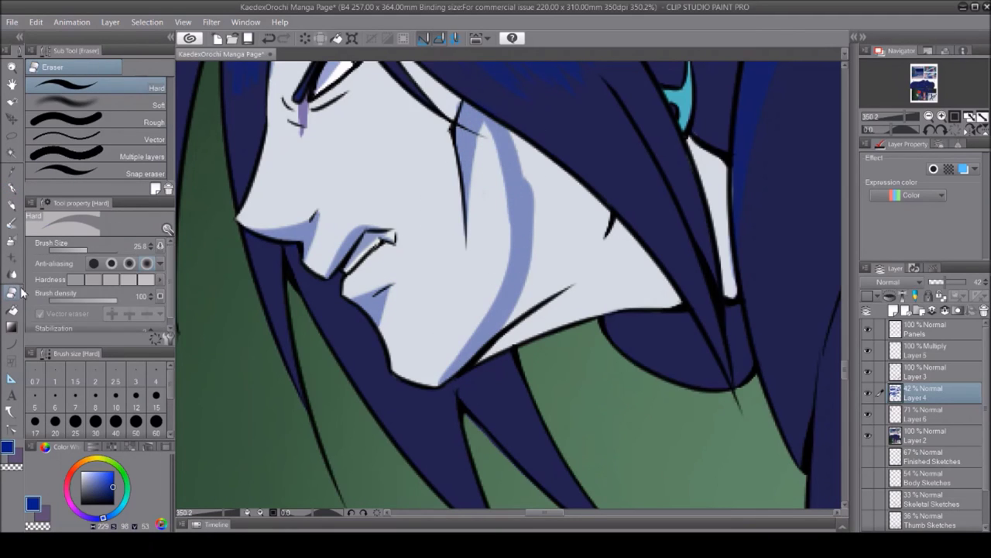
key("p")
mouse_move(551, 181)
left_mouse_down()
mouse_move(458, 343)
mouse_move(626, 228)
left_mouse_up()
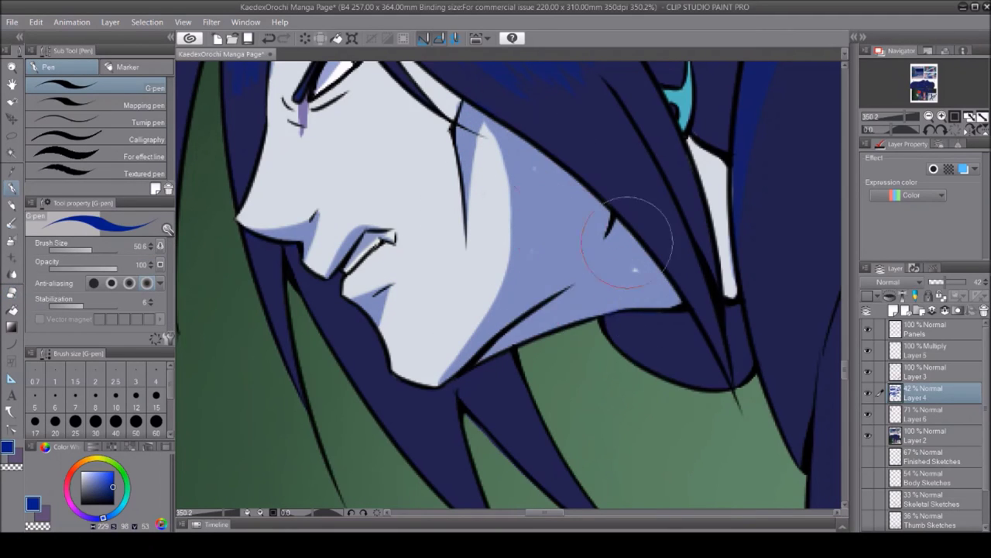
key("e")
mouse_move(509, 220)
left_mouse_down()
mouse_move(448, 365)
mouse_move(496, 286)
left_mouse_up()
Shade the pale character's neck behind the hair, the teal earring and the inside of the ear
scroll(470, 281, "up", 3)
key("p")
left_click_drag(681, 240, 740, 434)
scroll(577, 232, "up", 3)
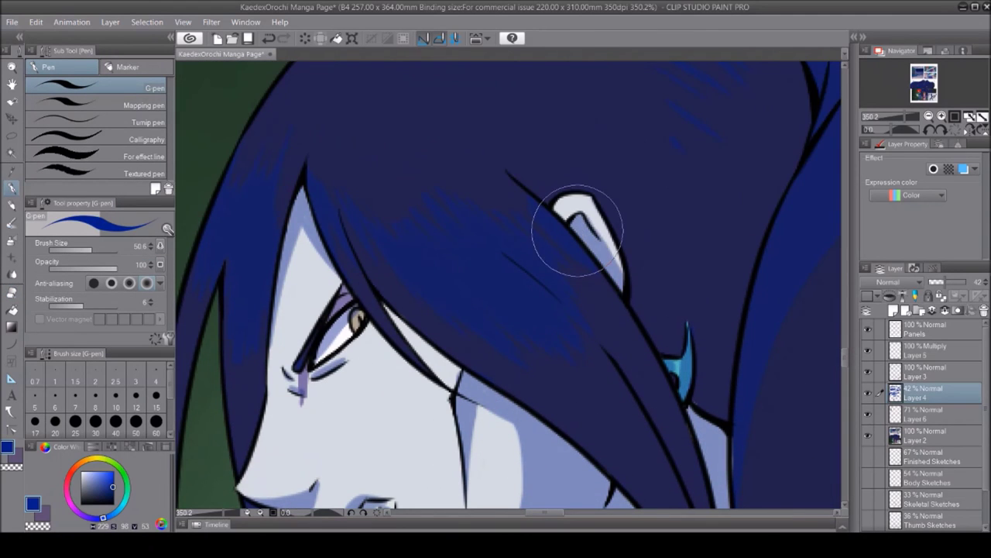
left_click_drag(577, 231, 564, 311)
Shade the pale hand's fingers and lower palm up to the wrist, and trim the shadow's edge with the eraser
left_click(12, 188)
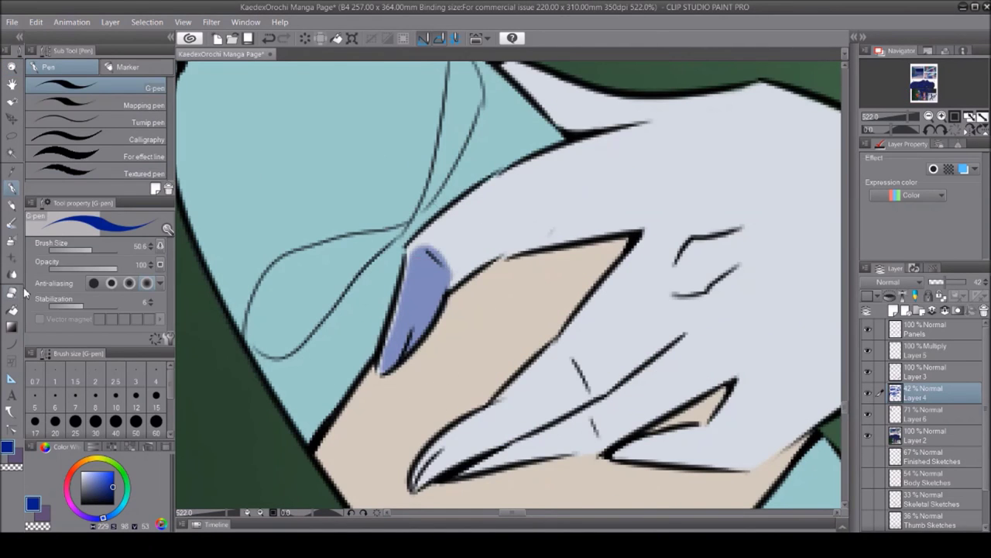
left_click_drag(426, 255, 593, 209)
left_click_drag(449, 232, 643, 226)
left_click_drag(526, 364, 387, 391)
mouse_move(573, 371)
left_mouse_down()
mouse_move(505, 422)
mouse_move(553, 365)
mouse_move(663, 328)
mouse_move(333, 333)
left_mouse_up()
mouse_move(403, 271)
left_mouse_down()
mouse_move(554, 234)
mouse_move(580, 332)
mouse_move(420, 409)
mouse_move(387, 465)
left_mouse_up()
key("e")
left_click_drag(398, 398, 522, 221)
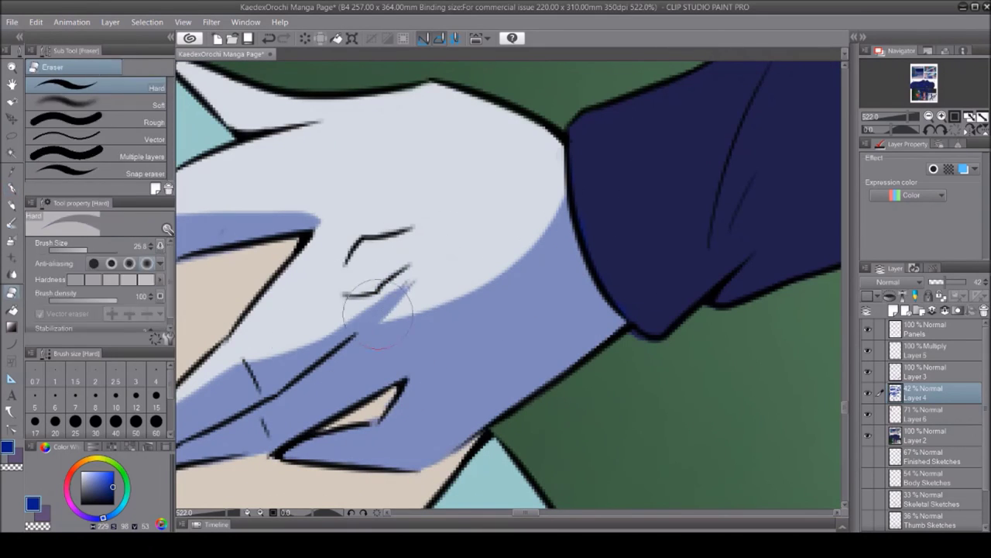
Shade the knuckle crease on the back of the pale hand and the thumb behind the bottle
scroll(522, 222, "down", 3)
key("p")
scroll(409, 213, "up", 3)
left_click_drag(360, 248, 409, 221)
scroll(453, 115, "down", 4)
scroll(522, 195, "up", 6)
key("e")
scroll(518, 249, "down", 4)
scroll(518, 249, "up", 2)
Fill the lower part of the bottle's upper teal section with a lasso-selected shadow and clean its edges
key("m")
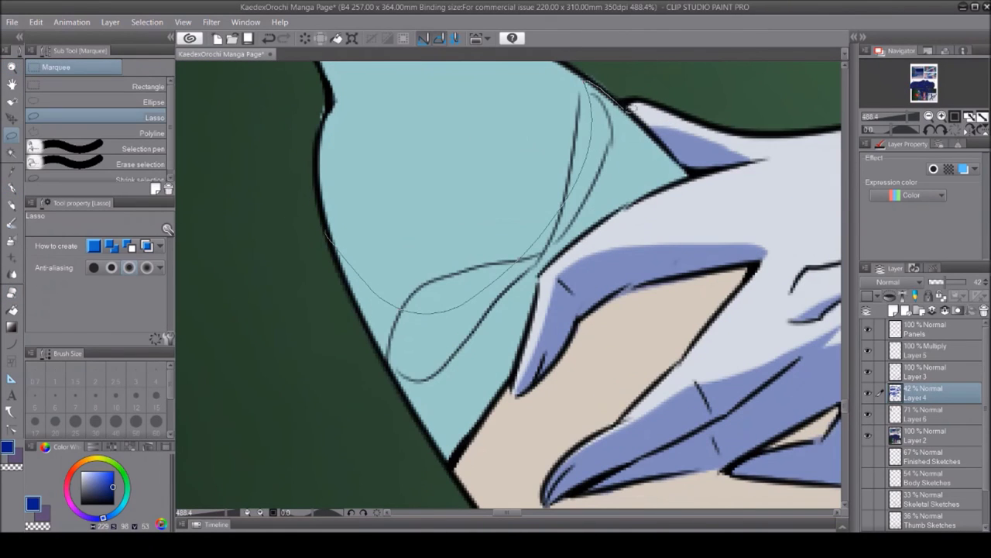
key("alt+BackSpace")
key("e")
left_click_drag(597, 100, 495, 310)
mouse_move(581, 131)
left_mouse_down()
mouse_move(449, 325)
mouse_move(348, 278)
left_mouse_up()
scroll(511, 287, "down", 4)
scroll(400, 329, "up", 4)
Shade the bottle's beige band beneath the fingers and fill its lower part with a lasso-selected curved shadow
key("p")
scroll(401, 329, "down", 3)
key("m")
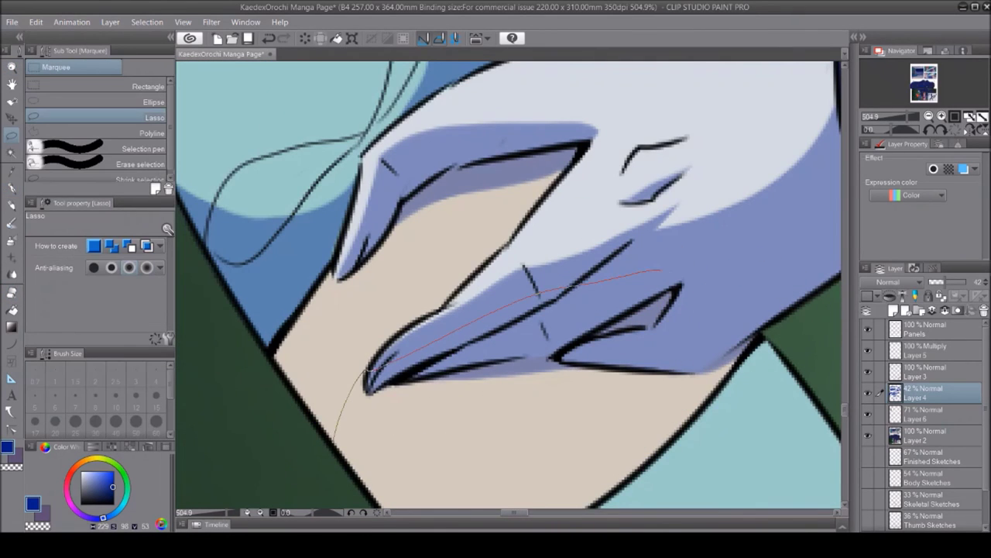
scroll(448, 480, "down", 3)
scroll(394, 427, "down", 4)
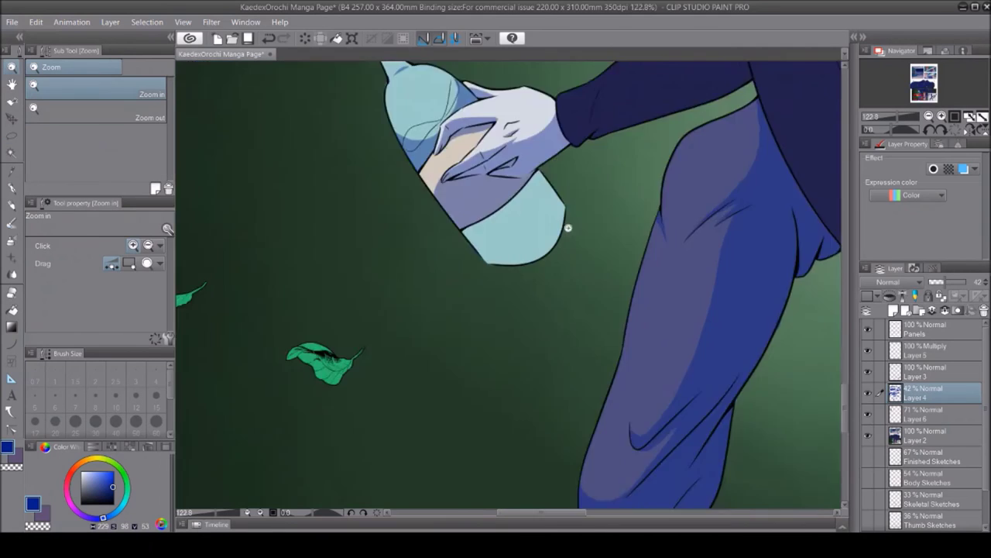
scroll(410, 203, "up", 3)
scroll(410, 203, "down", 3)
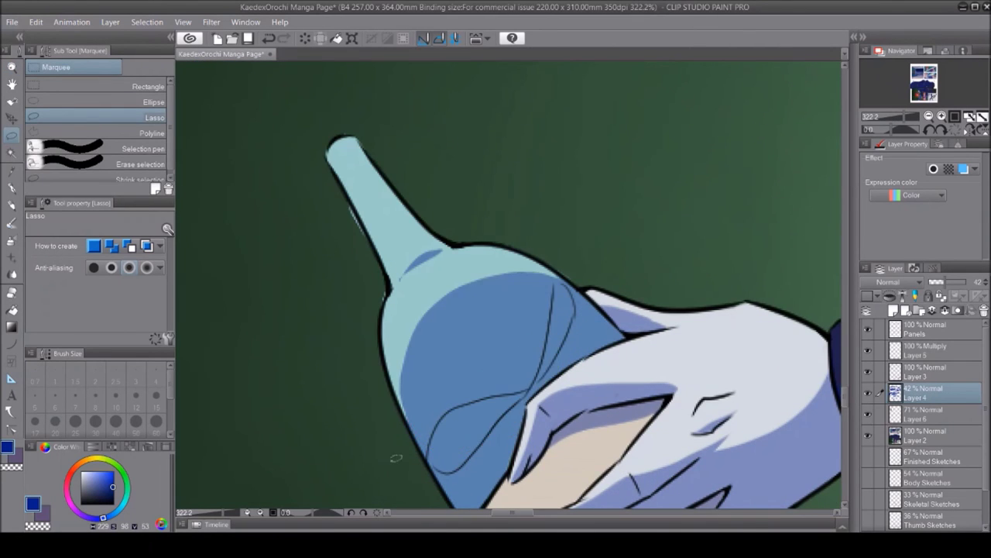
key("/")
scroll(433, 206, "down", 2)
scroll(433, 207, "up", 4)
key("e")
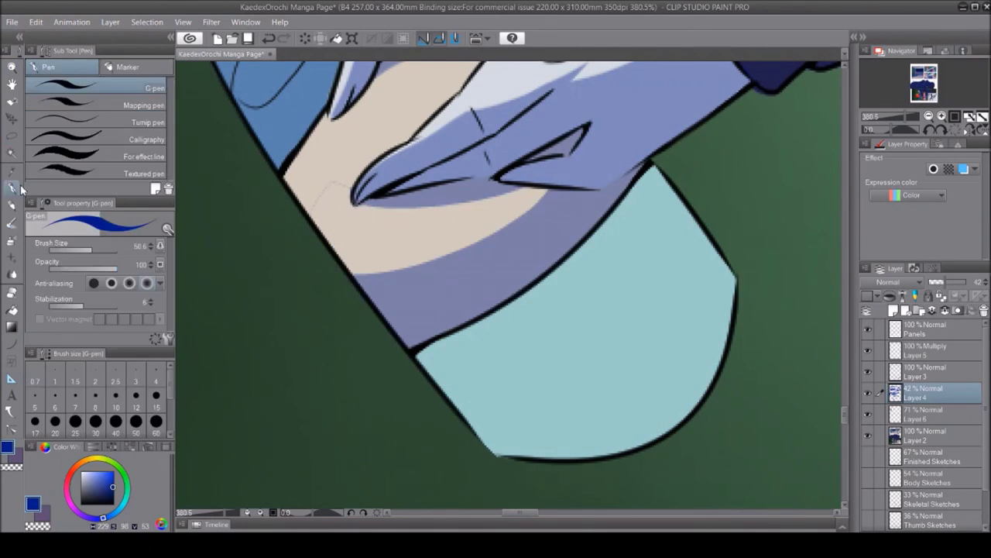
Shade the bottle's teal base beneath the band and around its outer edge, leaving a light area in the middle
scroll(354, 165, "down", 4)
scroll(337, 275, "up", 4)
key("m")
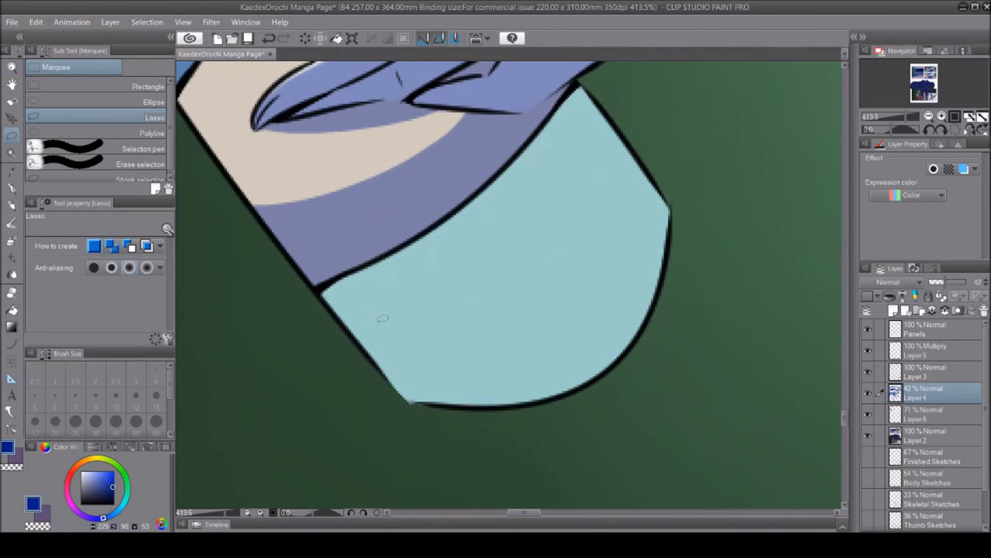
left_click_drag(368, 310, 333, 298)
key("alt+BackSpace")
left_click_drag(588, 89, 334, 302)
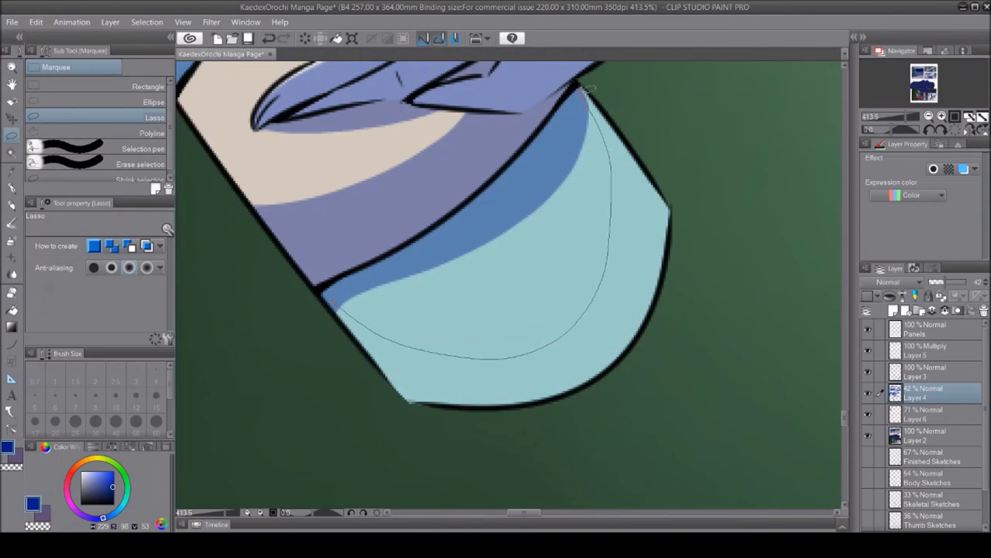
key("alt+BackSpace")
key("ctrl+d")
key("p")
left_click_drag(608, 186, 579, 124)
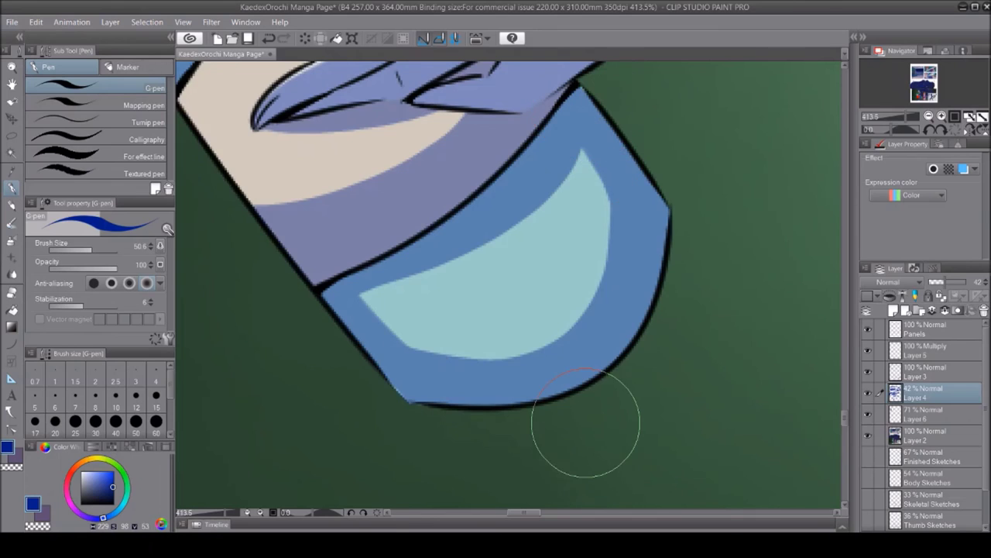
Reshape the shadow on the bottle's upper teal section, erasing its upper and outer edges to widen the lit area
scroll(586, 422, "down", 4)
scroll(421, 132, "up", 4)
key("m")
mouse_move(512, 147)
left_mouse_down()
mouse_move(483, 163)
mouse_move(391, 341)
left_mouse_up()
key("ctrl+d")
key("ctrl+d")
mouse_move(391, 233)
left_mouse_down()
mouse_move(434, 388)
mouse_move(418, 341)
left_mouse_up()
key("ctrl+d")
key("e")
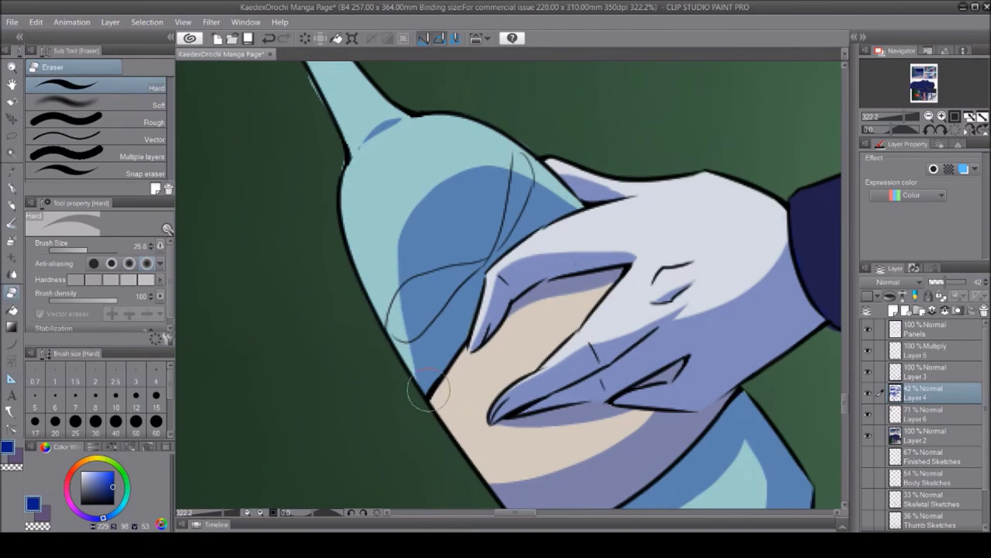
scroll(530, 225, "down", 5)
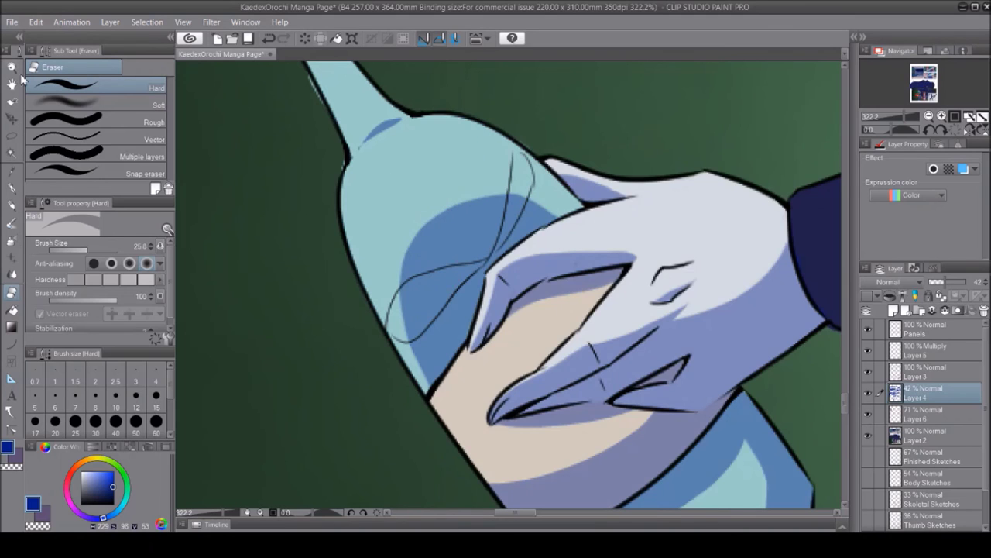
scroll(601, 320, "down", 2)
Shade the red-haired character's fringe with jagged strokes, plus the forehead and ear beneath the hair
scroll(465, 151, "up", 6)
key("p")
mouse_move(519, 174)
left_mouse_down()
mouse_move(422, 364)
mouse_move(411, 321)
mouse_move(316, 336)
mouse_move(410, 199)
mouse_move(580, 214)
mouse_move(671, 256)
mouse_move(377, 256)
left_mouse_up()
mouse_move(465, 209)
left_mouse_down()
mouse_move(495, 302)
mouse_move(577, 256)
mouse_move(604, 172)
mouse_move(536, 298)
left_mouse_up()
mouse_move(573, 261)
left_mouse_down()
mouse_move(532, 377)
mouse_move(581, 326)
left_mouse_up()
scroll(580, 326, "down", 3)
mouse_move(503, 333)
left_mouse_down()
mouse_move(422, 393)
mouse_move(503, 255)
mouse_move(496, 202)
left_mouse_up()
scroll(759, 227, "up", 3)
mouse_move(465, 255)
left_mouse_down()
mouse_move(374, 309)
mouse_move(306, 333)
mouse_move(232, 233)
mouse_move(294, 279)
left_mouse_up()
scroll(294, 279, "left", 4)
left_click_drag(534, 279, 422, 370)
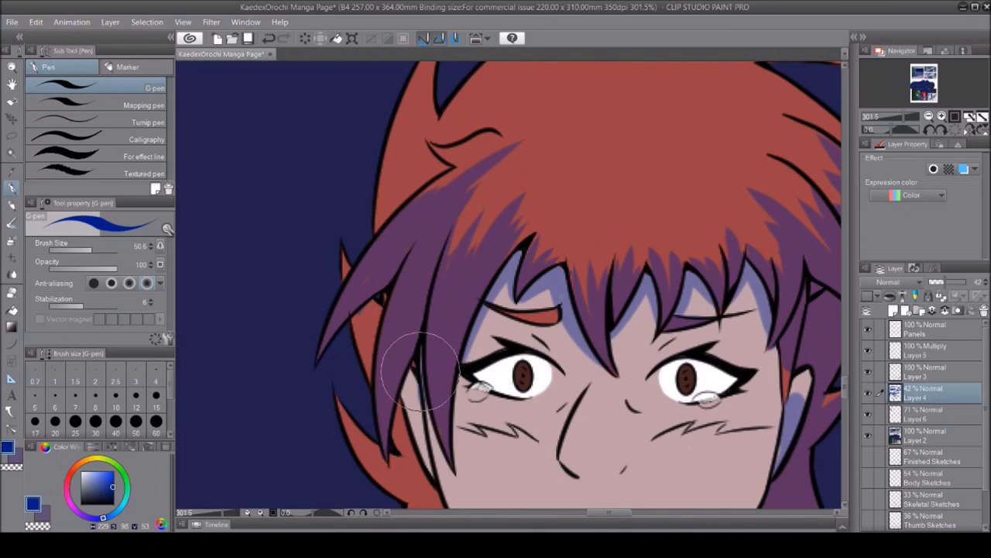
Shade the red-haired character's outer side locks and the hair spikes behind the cheek and neck
scroll(420, 371, "down", 5)
scroll(420, 372, "up", 4)
mouse_move(433, 132)
left_mouse_down()
mouse_move(356, 387)
mouse_move(370, 436)
left_mouse_up()
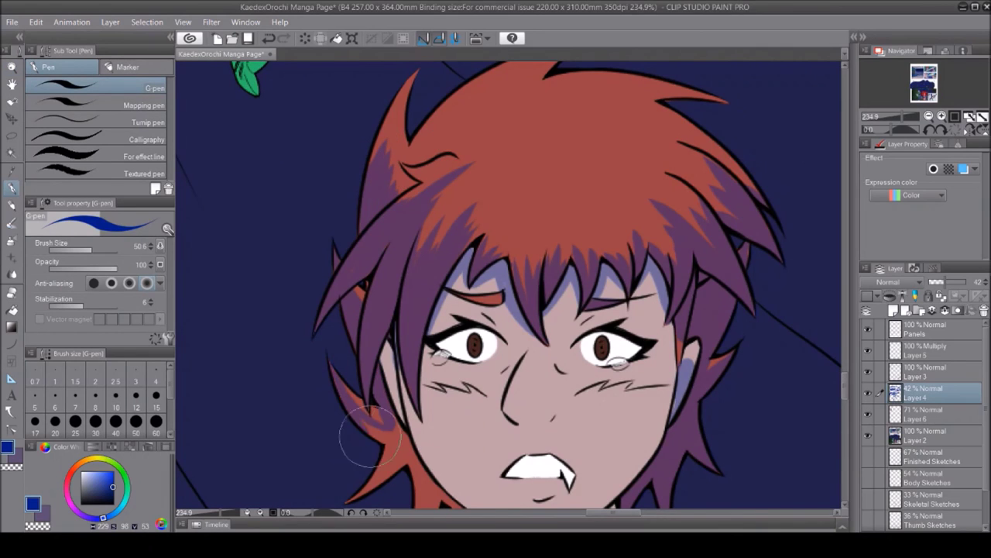
scroll(372, 407, "down", 3)
mouse_move(388, 255)
left_mouse_down()
mouse_move(398, 331)
mouse_move(430, 343)
left_mouse_up()
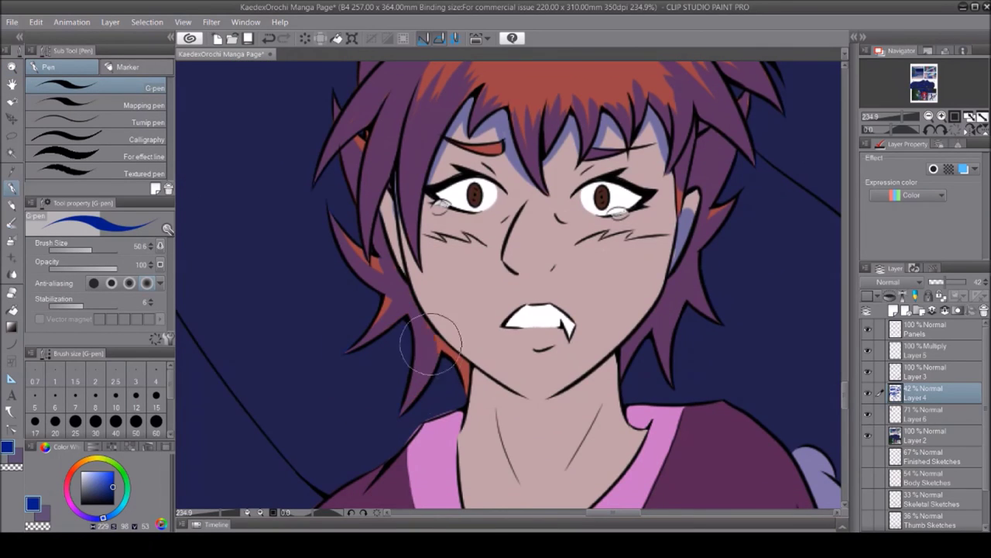
Shade the red-haired character's face along the jawline, beneath the nose and around the mouth
left_click_drag(410, 285, 593, 398)
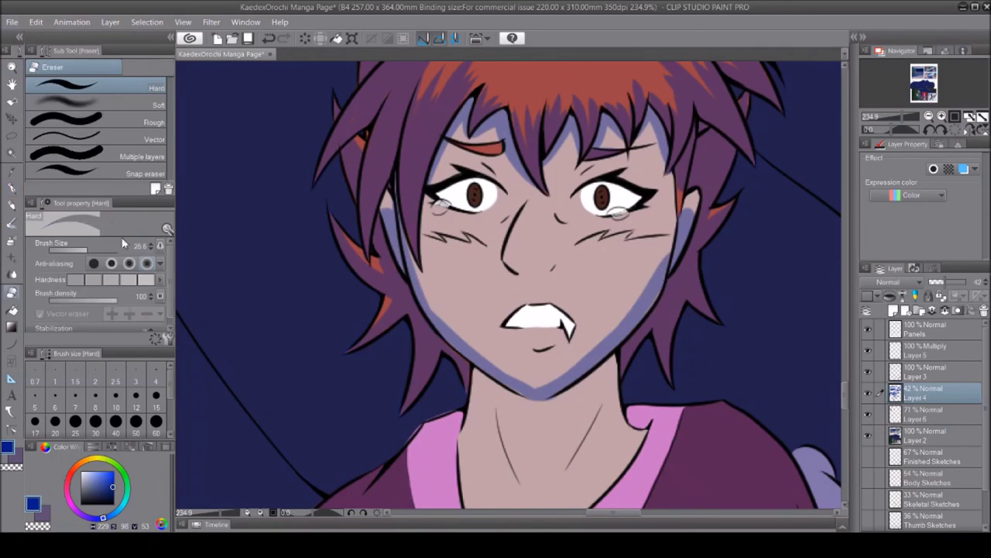
left_click_drag(411, 267, 478, 360)
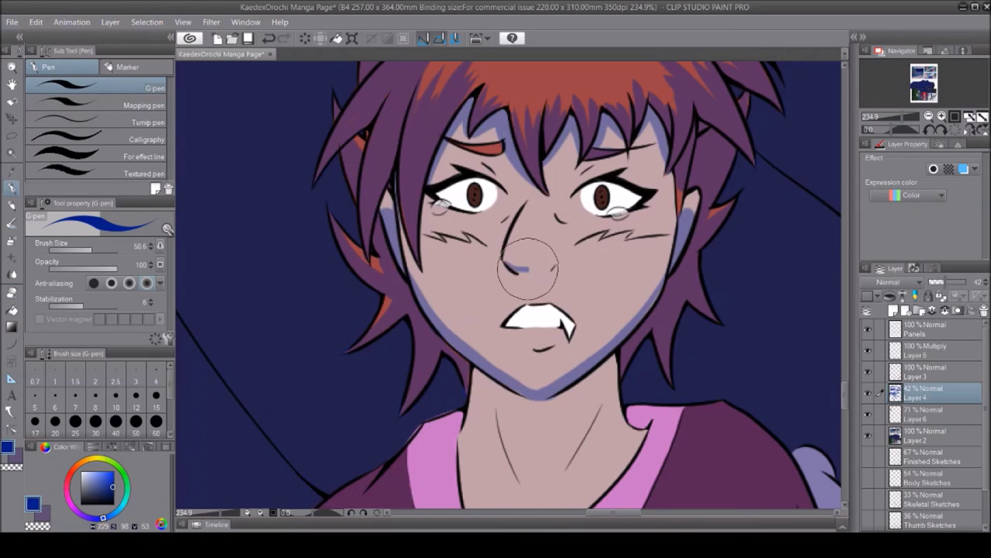
left_click_drag(515, 272, 525, 260)
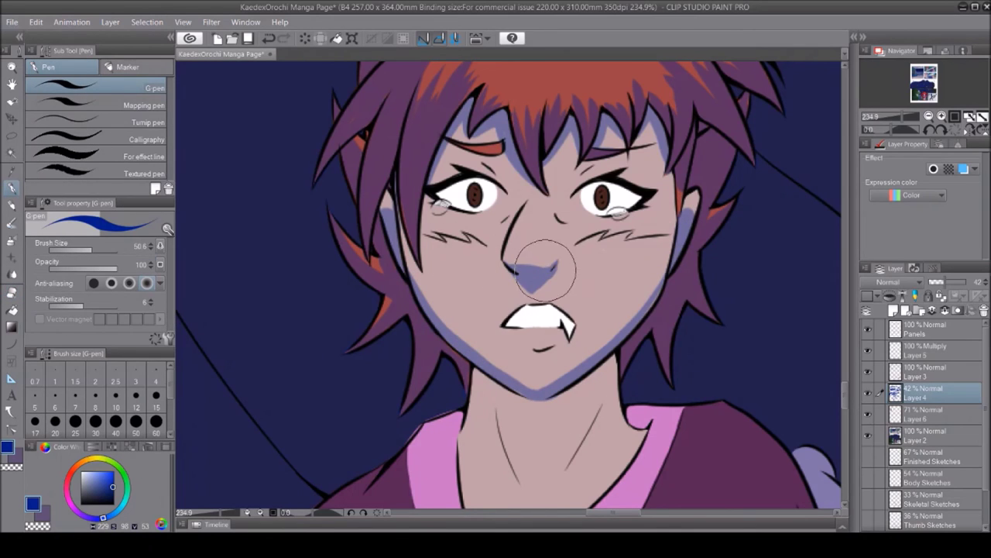
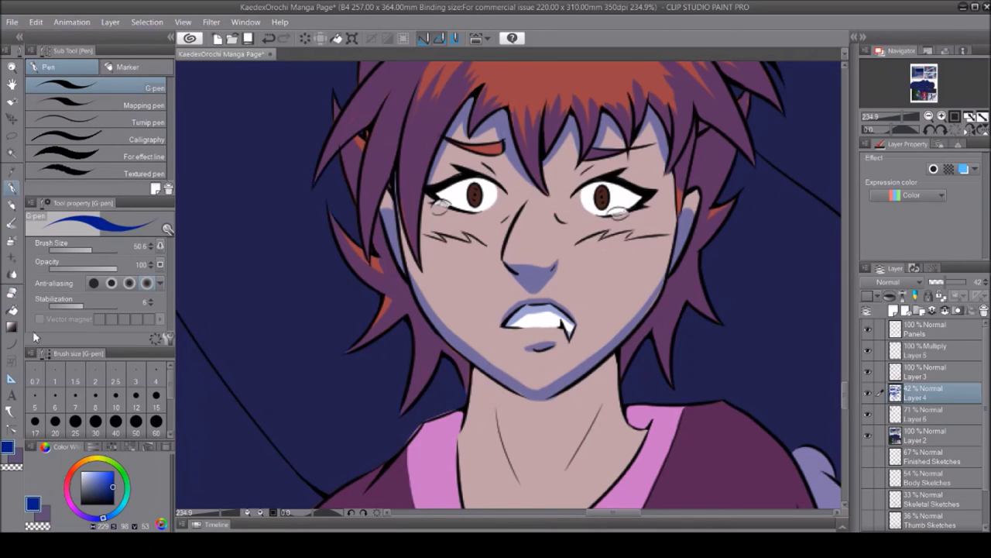
Shade the cheek marks, upper eyes and brow creases on the red-haired character's face
left_click_drag(438, 232, 484, 241)
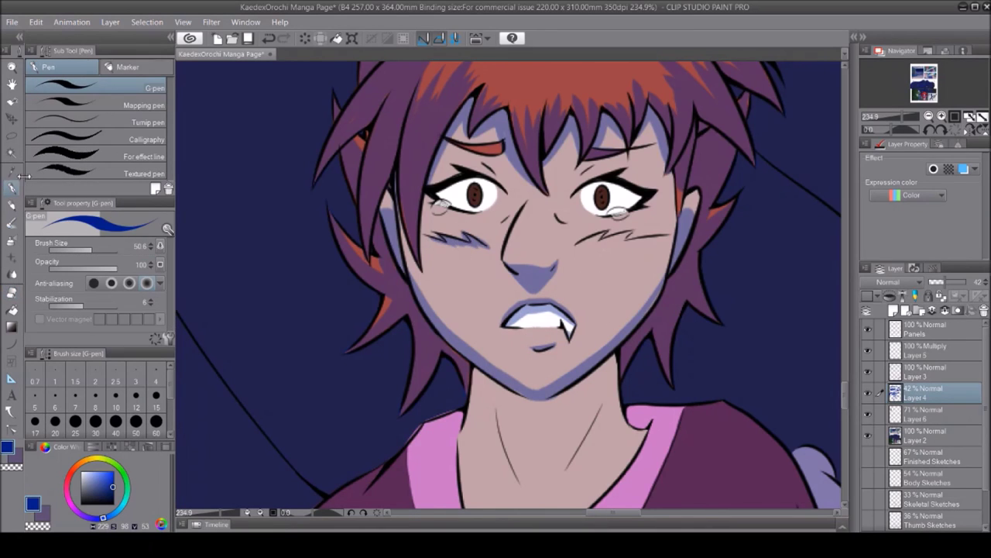
key("e")
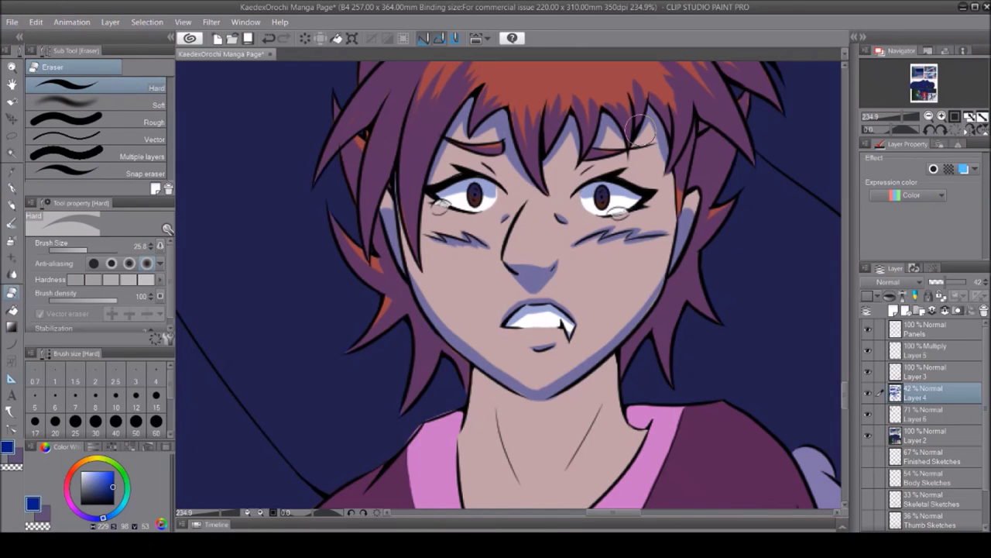
key("p")
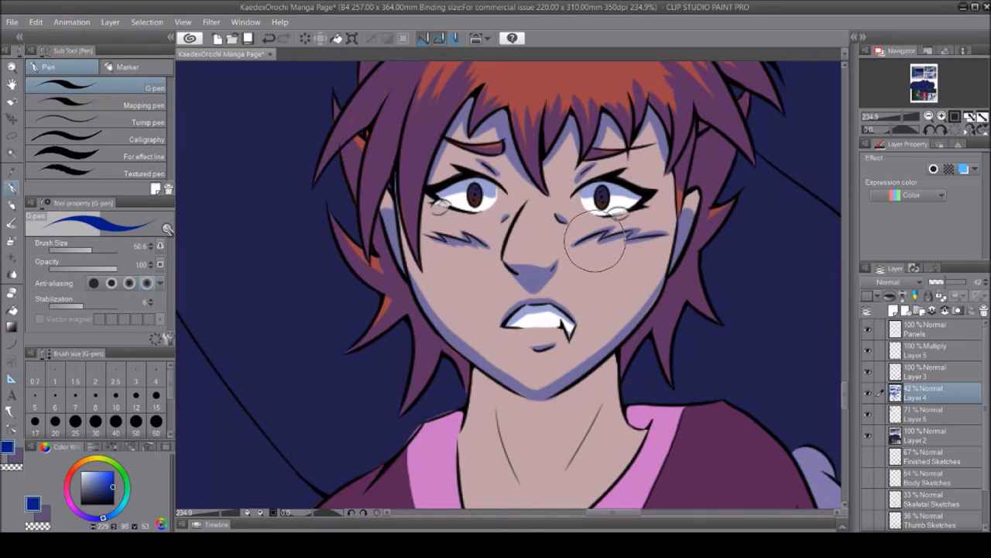
Shade the red-haired character's neck beneath the chin and the inner edges of the pink collar
scroll(595, 241, "down", 3)
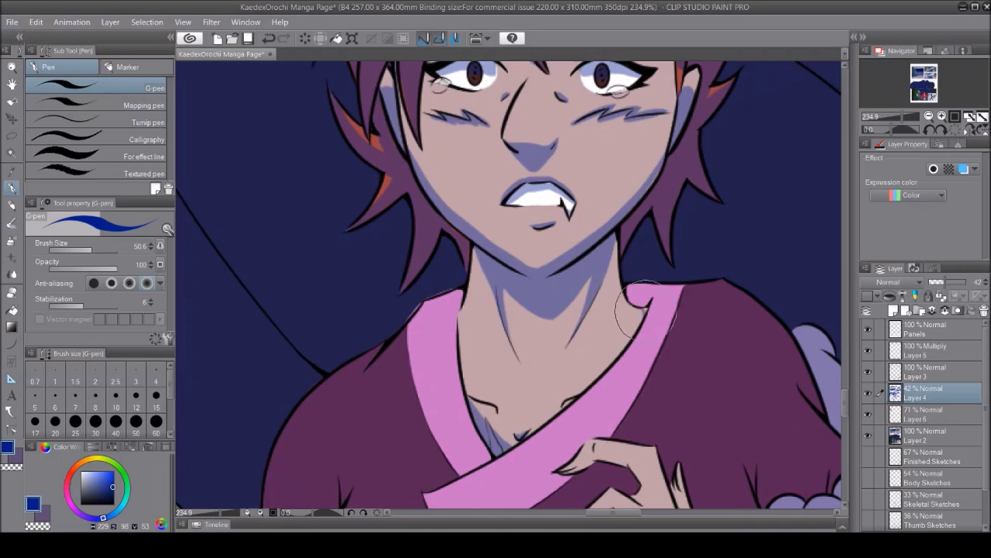
scroll(758, 339, "down", 3)
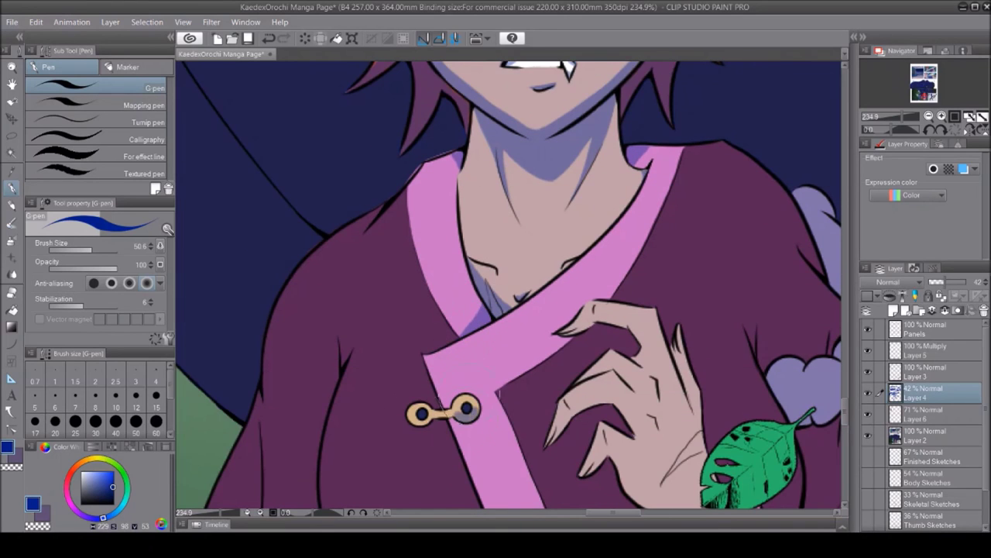
Shade the purple robe's sleeve folds above the knotted lavender rope and the crease near the shoulder
left_click_drag(640, 514, 666, 514)
left_click_drag(422, 312, 428, 347)
left_click_drag(474, 321, 485, 345)
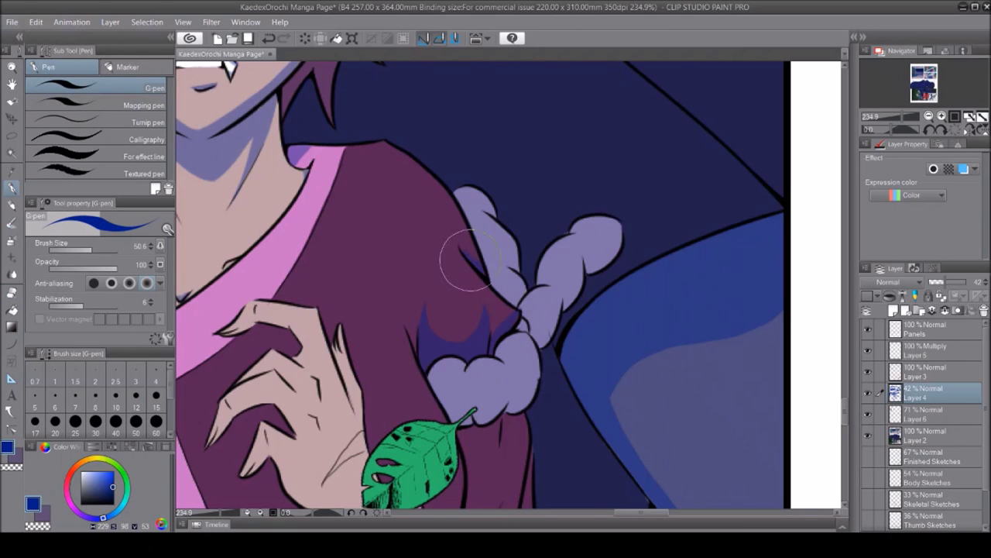
Shade the lower loops of the lavender rope knotted around the purple sleeve
scroll(470, 261, "down", 3)
mouse_move(542, 203)
left_mouse_down()
mouse_move(481, 249)
mouse_move(534, 299)
left_mouse_up()
left_click_drag(464, 190, 495, 232)
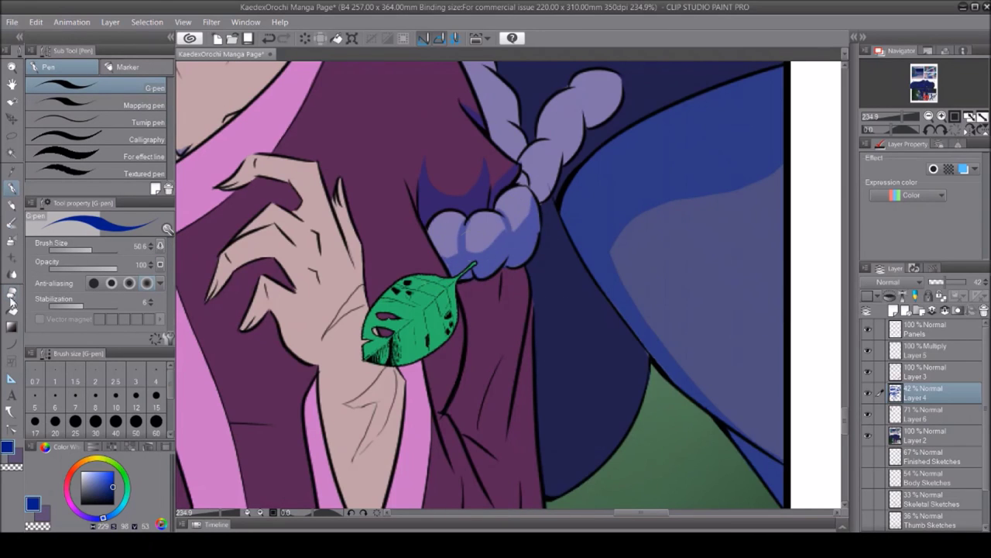
Shade the upper loops of the lavender rope, then the hanging purple sleeve's folds, hem and the tip of its pink cuff
left_click_drag(527, 201, 583, 112)
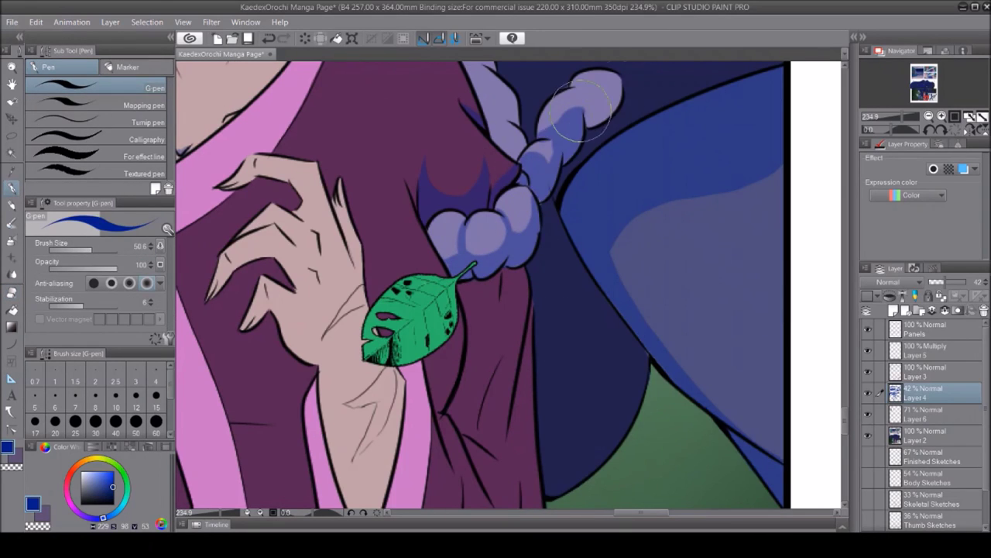
scroll(498, 288, "up", 3)
mouse_move(503, 294)
left_mouse_down()
mouse_move(482, 246)
mouse_move(504, 354)
left_mouse_up()
scroll(454, 210, "down", 4)
left_click_drag(534, 225, 507, 360)
scroll(529, 247, "down", 3)
mouse_move(542, 325)
left_mouse_down()
mouse_move(453, 188)
mouse_move(357, 341)
mouse_move(387, 364)
mouse_move(458, 299)
mouse_move(428, 358)
mouse_move(536, 299)
left_mouse_up()
left_click_drag(543, 257, 331, 277)
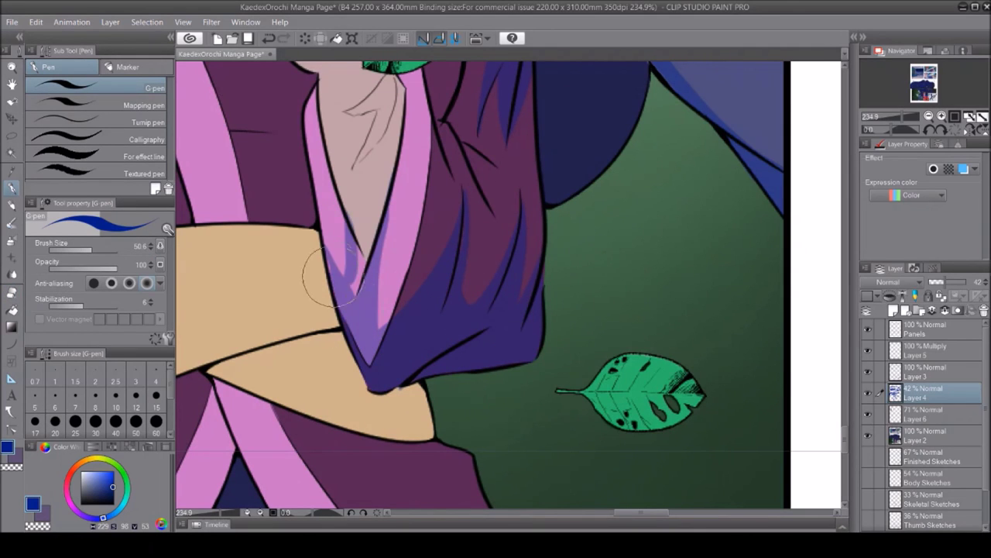
Clean up the shading on the pink cuff's inner edges with the eraser
key("e")
mouse_move(361, 241)
left_mouse_down()
mouse_move(348, 259)
mouse_move(333, 182)
mouse_move(362, 220)
left_mouse_up()
key("p")
key("e")
mouse_move(349, 267)
left_mouse_down()
mouse_move(380, 197)
mouse_move(356, 410)
left_mouse_up()
key("p")
Shade the underside of the raised forearm and the lower edges of the clawed fingers
scroll(371, 233, "up", 3)
left_click_drag(372, 310, 356, 418)
left_click_drag(314, 232, 285, 203)
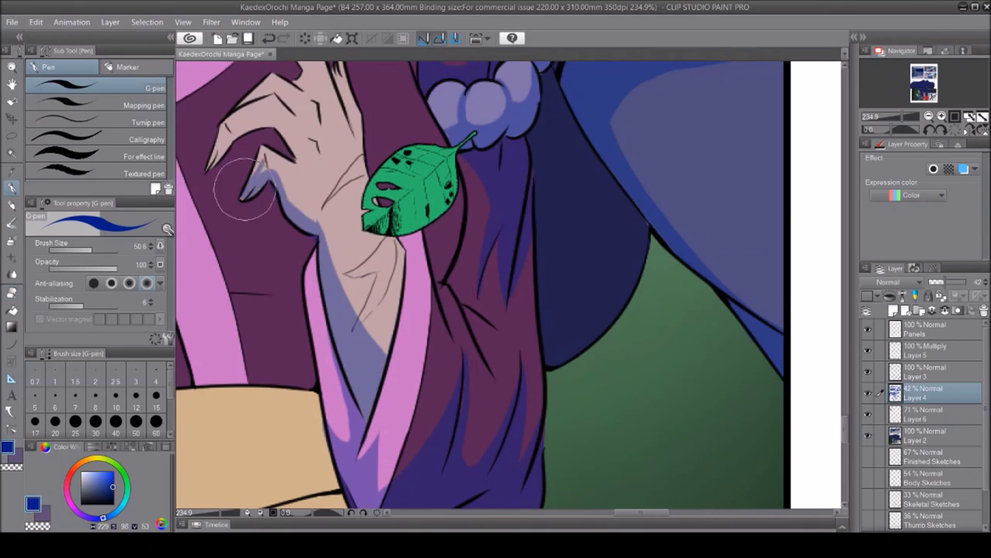
scroll(255, 113, "up", 4)
left_click_drag(294, 221, 232, 232)
Shade the robe's torso beneath the chest and above the belt, plus the round metal clasps on the pink trim
key("ctrl+space")
mouse_move(371, 228)
left_mouse_down()
mouse_move(287, 409)
mouse_move(333, 364)
mouse_move(434, 364)
mouse_move(526, 232)
left_mouse_up()
mouse_move(217, 244)
left_mouse_down()
mouse_move(503, 251)
mouse_move(509, 295)
mouse_move(303, 281)
mouse_move(261, 302)
mouse_move(238, 257)
left_mouse_up()
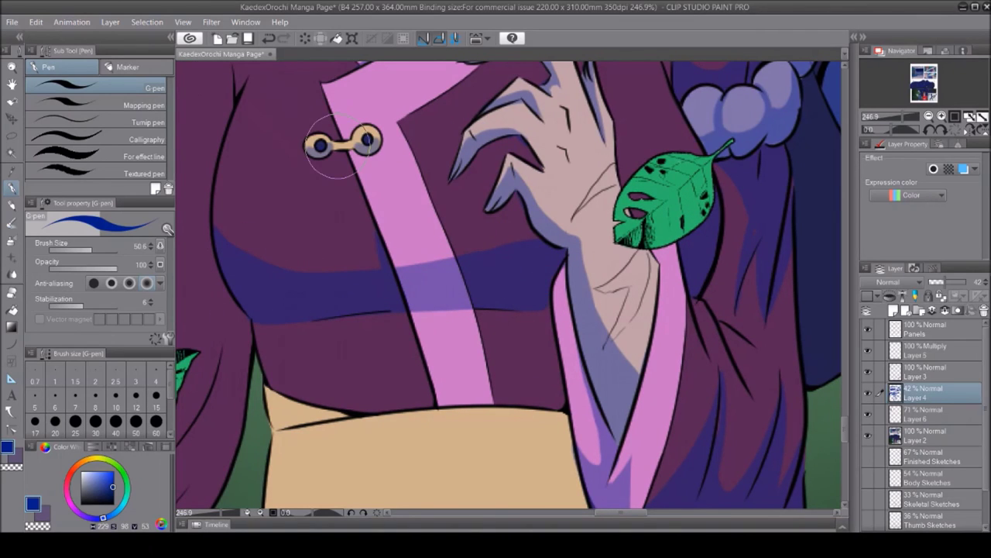
mouse_move(392, 309)
left_mouse_down()
mouse_move(426, 383)
mouse_move(390, 404)
mouse_move(267, 345)
mouse_move(424, 354)
left_mouse_up()
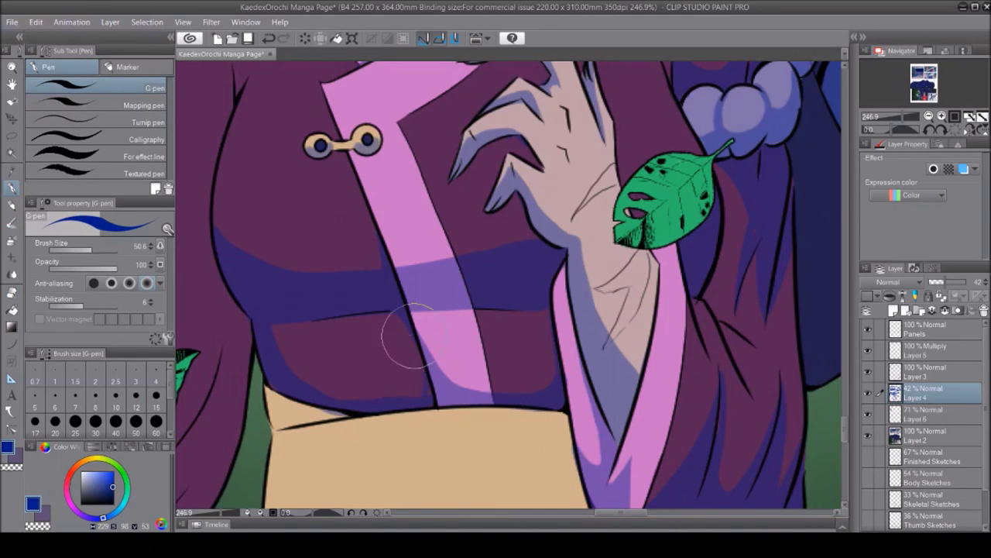
Shade the upper folds of the other purple sleeve around the green leaf and beside the torso
scroll(411, 336, "up", 3)
scroll(571, 215, "left", 4)
scroll(460, 276, "down", 3)
scroll(531, 233, "down", 3)
mouse_move(542, 310)
left_mouse_down()
mouse_move(531, 137)
mouse_move(501, 380)
mouse_move(458, 326)
left_mouse_up()
scroll(457, 325, "up", 2)
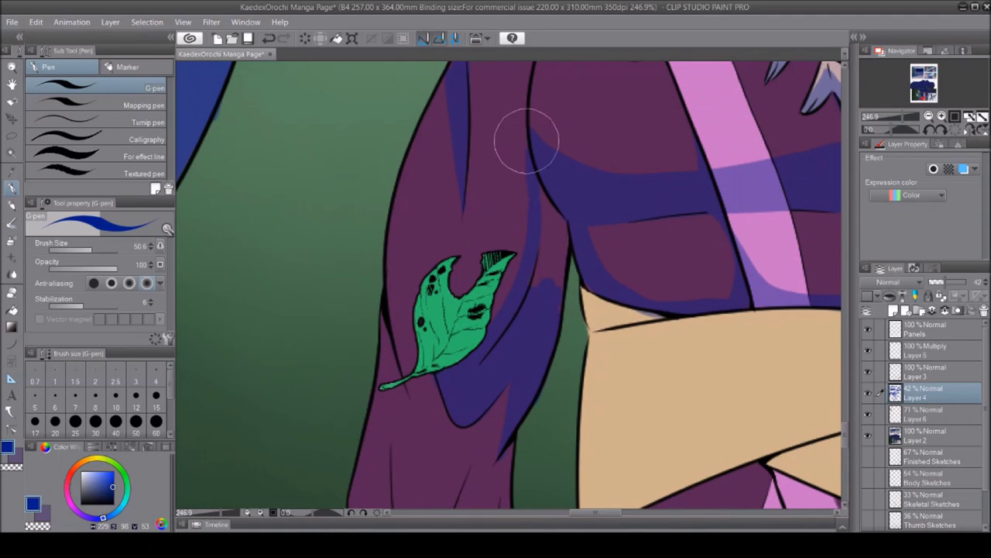
scroll(790, 400, "down", 3)
Shade the lower folds of that purple sleeve between the leaf and the panel's bottom border
left_click_drag(496, 131, 441, 302)
mouse_move(395, 170)
left_mouse_down()
mouse_move(420, 320)
mouse_move(447, 301)
left_mouse_up()
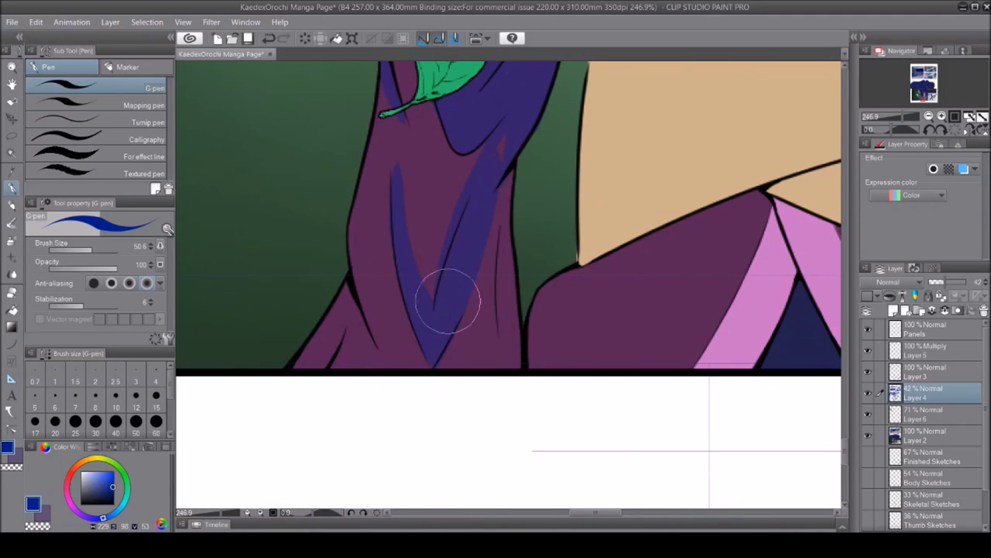
left_click_drag(436, 259, 522, 55)
left_click_drag(491, 155, 502, 347)
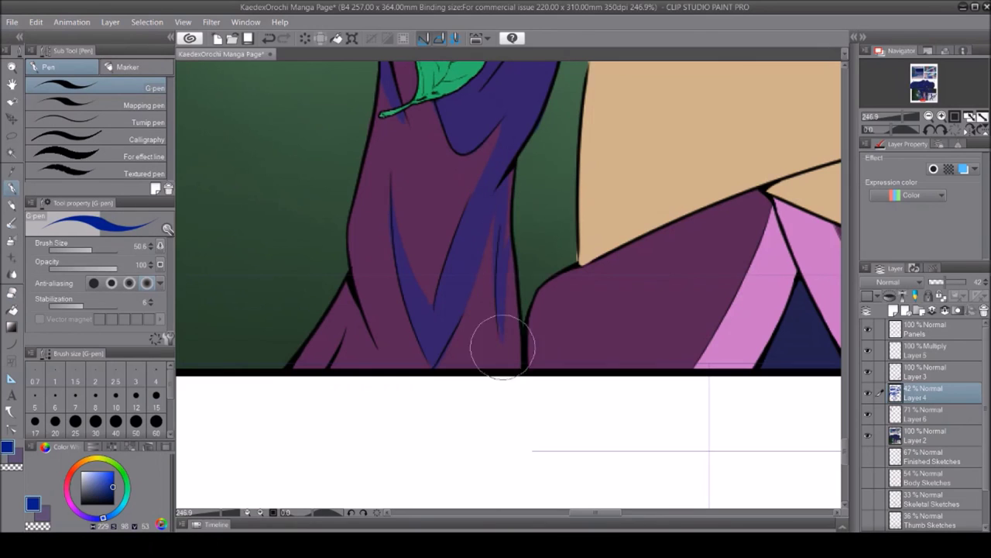
key("ctrl+space")
left_click(406, 252)
mouse_move(503, 167)
left_mouse_down()
mouse_move(491, 262)
mouse_move(387, 262)
left_mouse_up()
Shade the tan belt along its lower edge, its side corner and the small fold under the torso
key("ctrl+space")
left_click_drag(511, 256, 588, 255)
mouse_move(418, 292)
left_mouse_down()
mouse_move(667, 282)
mouse_move(585, 281)
left_mouse_up()
left_click_drag(413, 300, 496, 348)
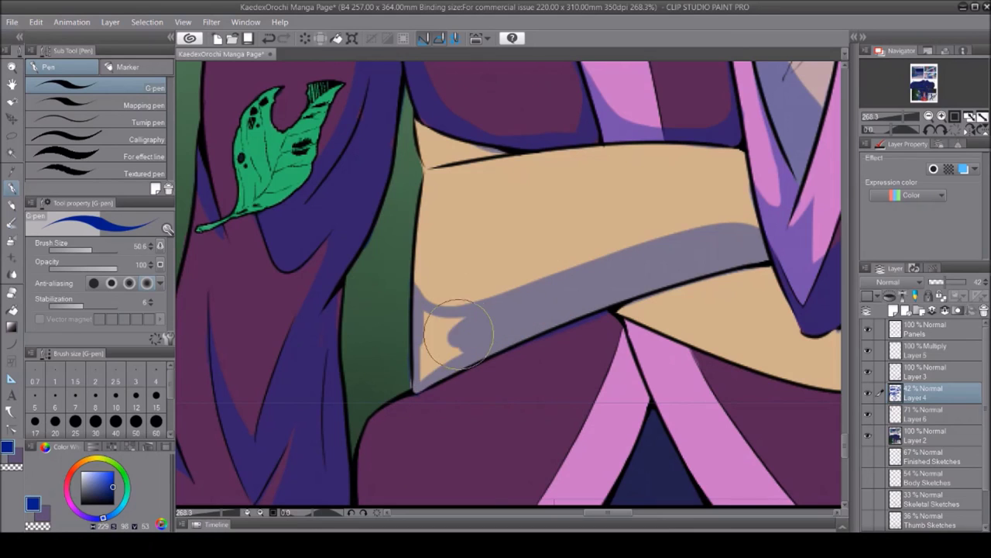
left_click_drag(434, 159, 509, 137)
left_click_drag(697, 193, 743, 232)
key("e")
key("p")
Shade the overlapping belt flap, the robe directly beneath the belt and the upper parts of the pink trims
mouse_move(697, 294)
left_mouse_down()
mouse_move(410, 288)
mouse_move(465, 359)
mouse_move(565, 376)
left_mouse_up()
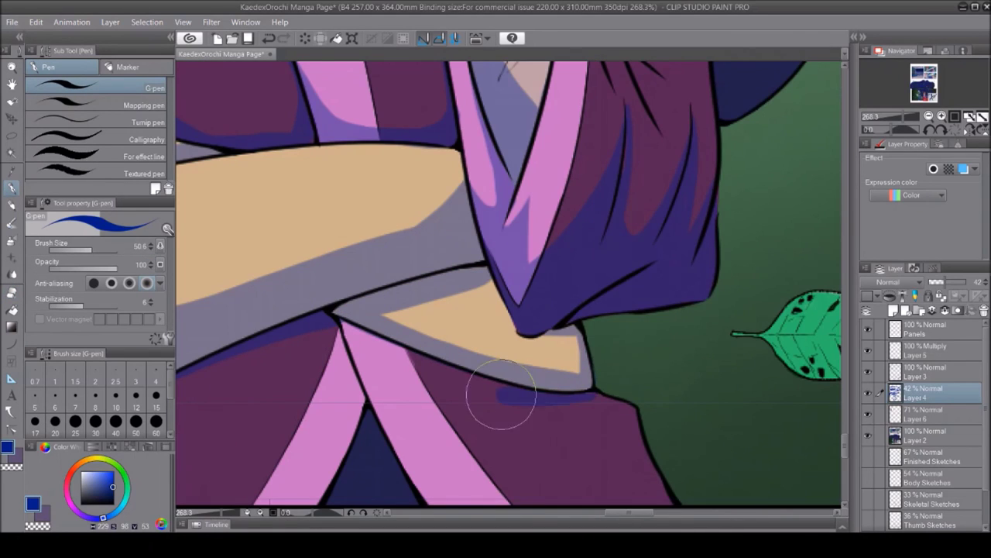
key("h")
scroll(608, 329, "down", 2)
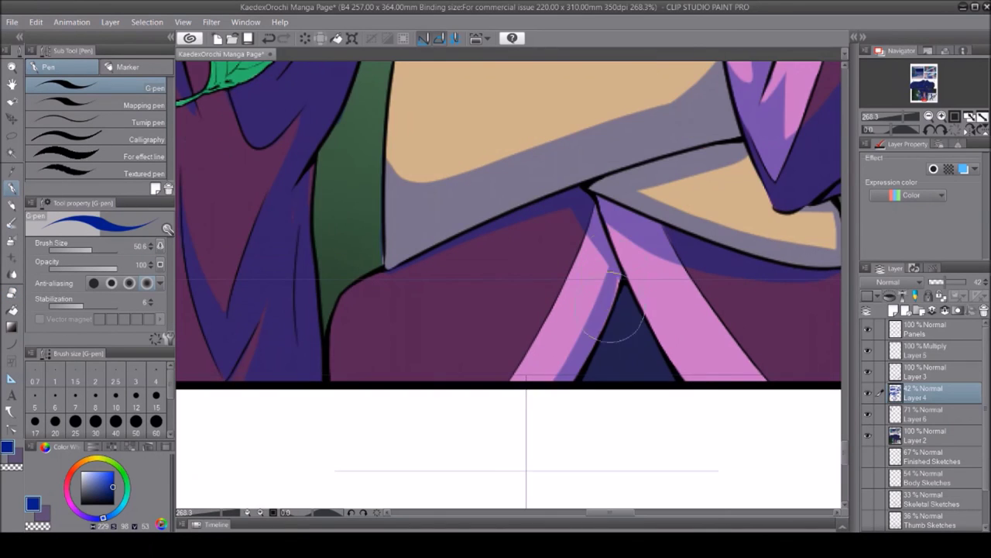
key("h")
Shade the dark blue hair strands in the eye close-up panel and the inner corner of the eye
scroll(469, 241, "down", 5)
scroll(470, 241, "up", 4)
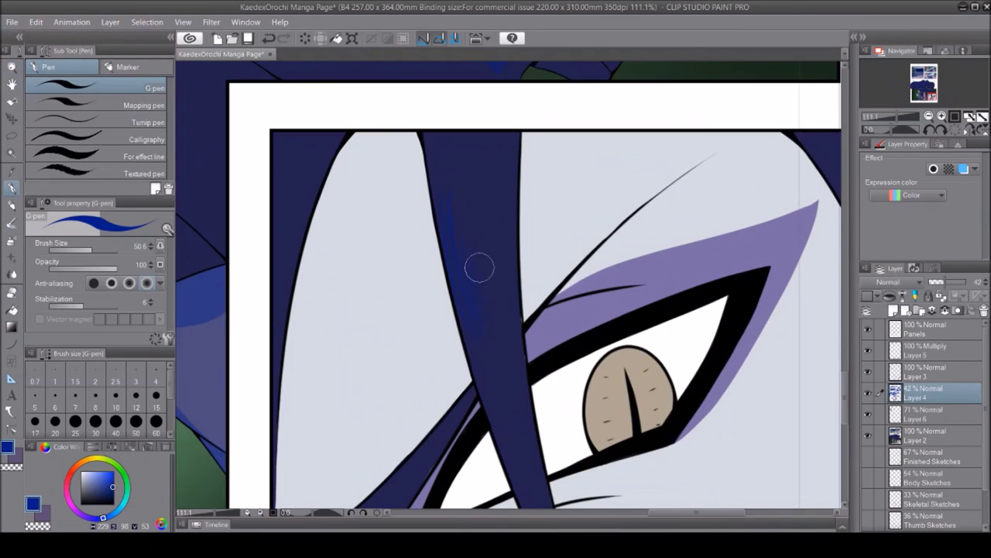
scroll(495, 372, "down", 2)
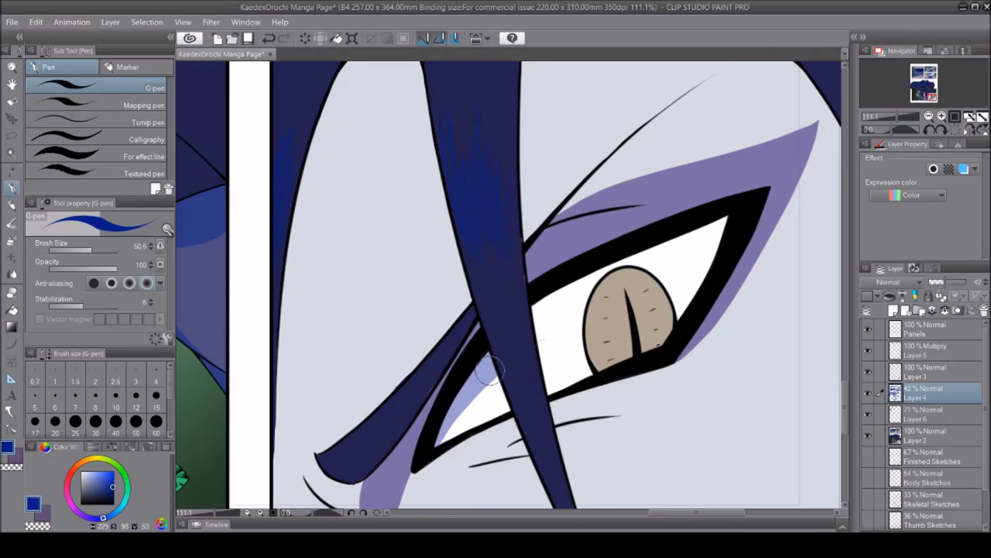
Shade the upper eye white, the top of the tan iris and the purple eyelid crease in the close-up
left_click_drag(720, 229, 588, 302)
left_click_drag(681, 256, 542, 345)
left_click_drag(592, 291, 542, 353)
key("e")
key("p")
mouse_move(659, 268)
left_mouse_down()
mouse_move(619, 345)
mouse_move(608, 321)
left_mouse_up()
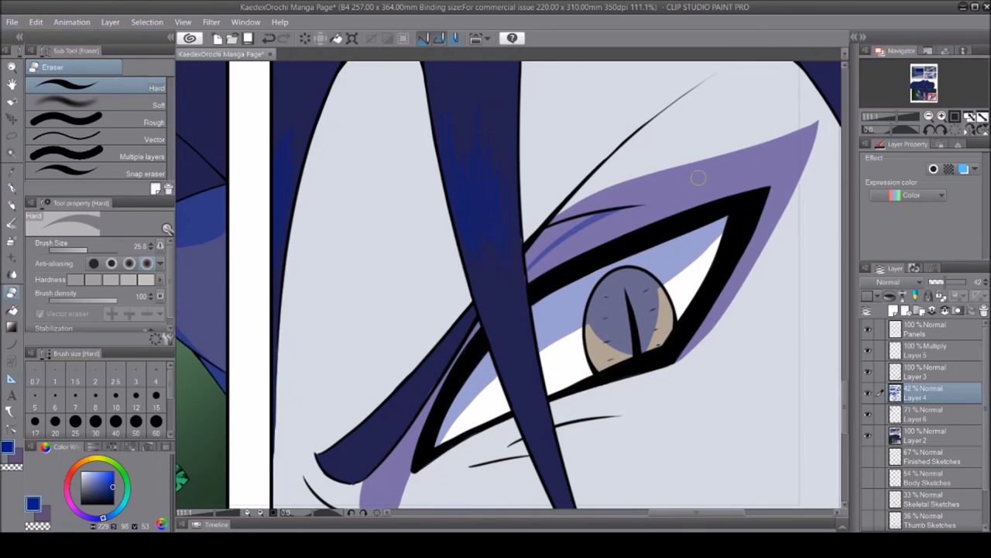
Shade the curved hair lock, the nose crease and the pale skin alongside the hair strands in the eye close-up
scroll(471, 184, "down", 3)
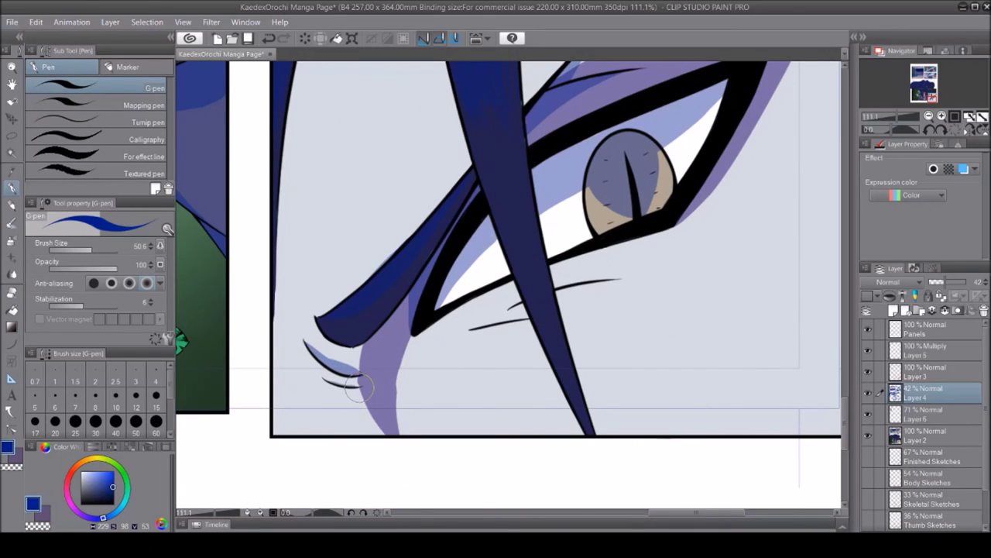
scroll(473, 331, "up", 3)
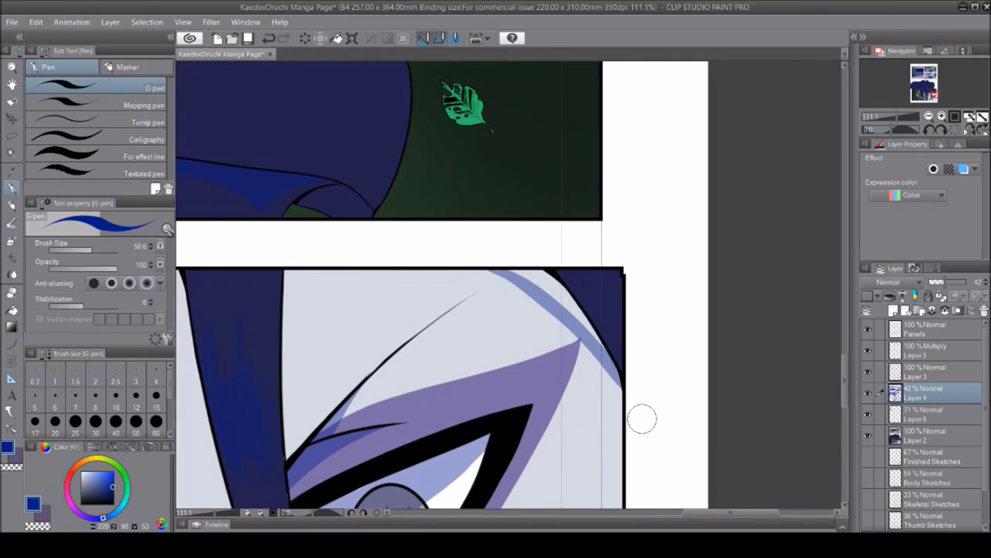
scroll(287, 254, "left", 5)
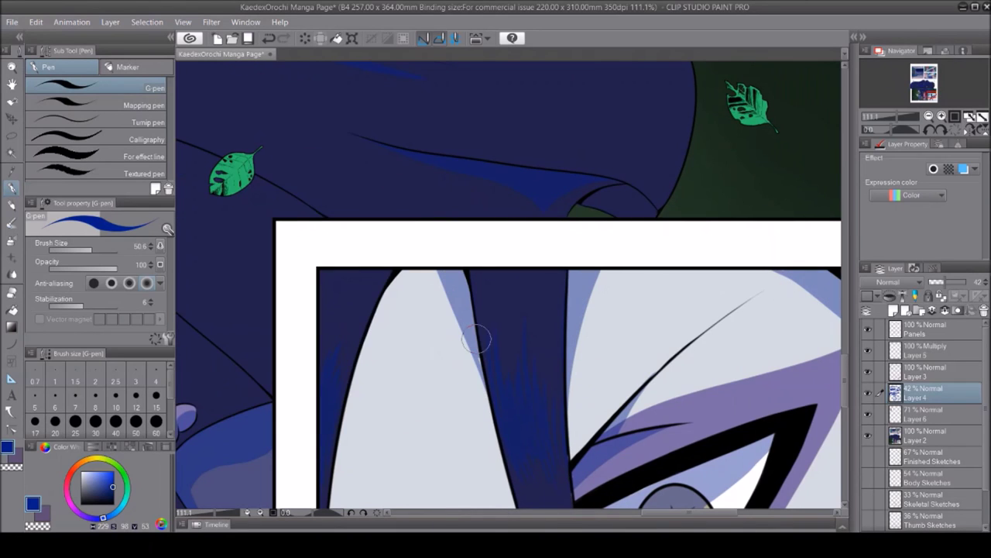
key("e")
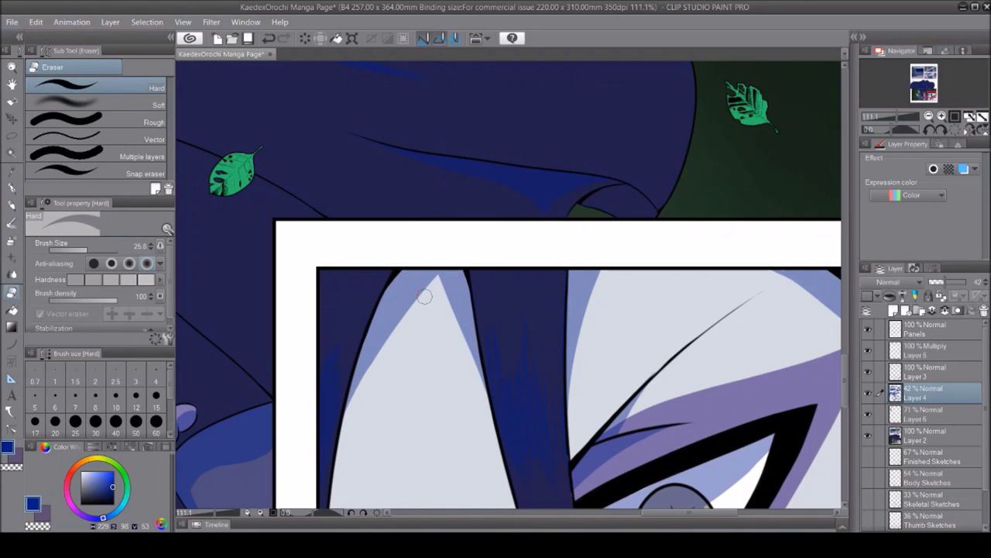
Create a new raster layer directly above Layer 5 and switch the drawing color to white
key("/")
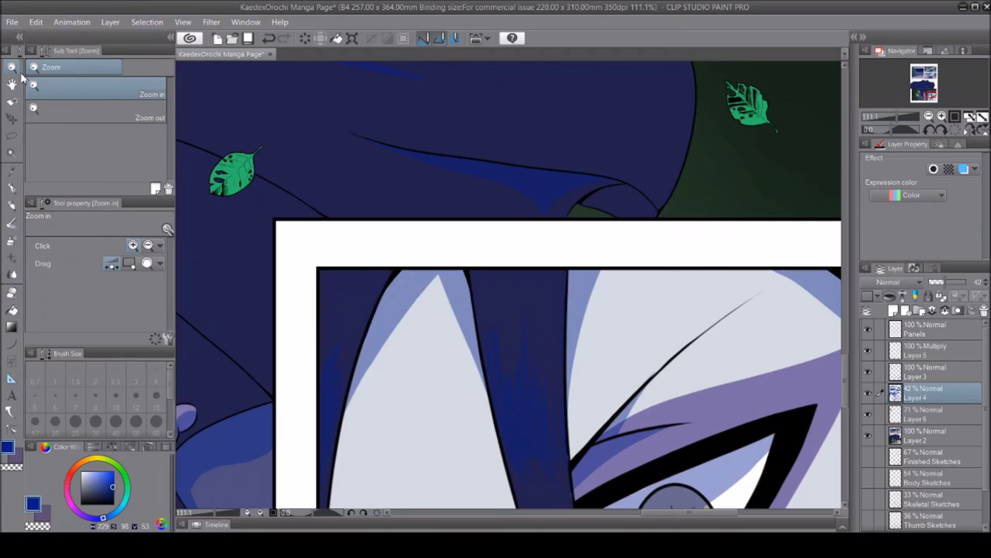
key("ctrl+0")
left_click(421, 189)
left_click(925, 351)
left_click(893, 310)
key("x")
left_click(298, 264)
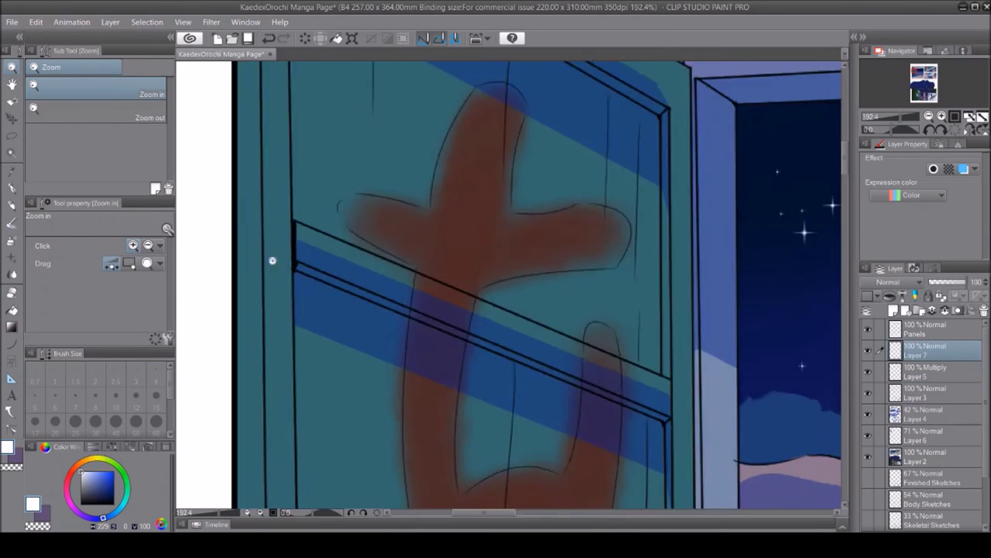
Draw clusters of thin white vertical glints across the teal panes of the open door
key("p")
left_click_drag(399, 333, 407, 372)
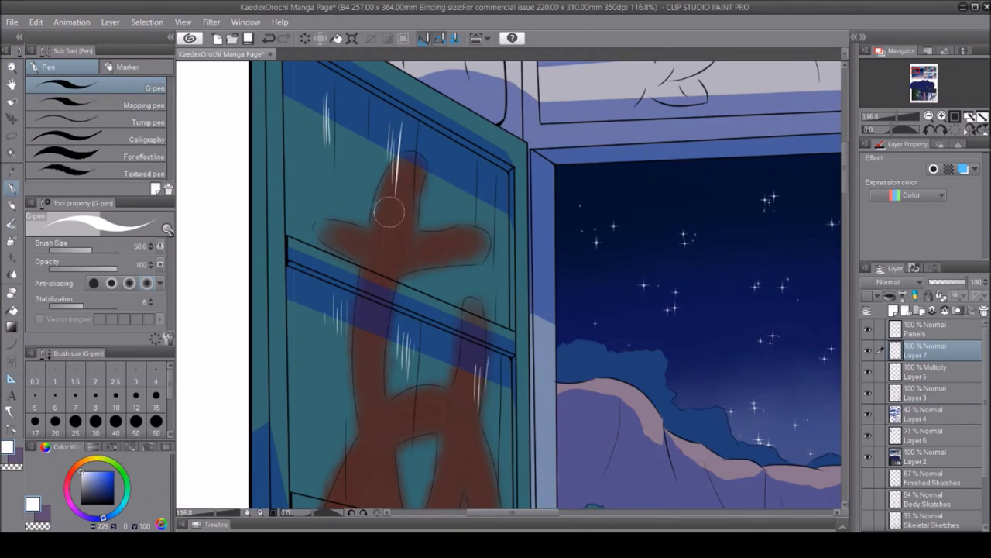
scroll(730, 276, "down", 5)
Add white highlights to the seated red-haired character's hair, sleeve, belt and robe, and to the bottle alongside
scroll(299, 332, "up", 3)
scroll(275, 329, "up", 2)
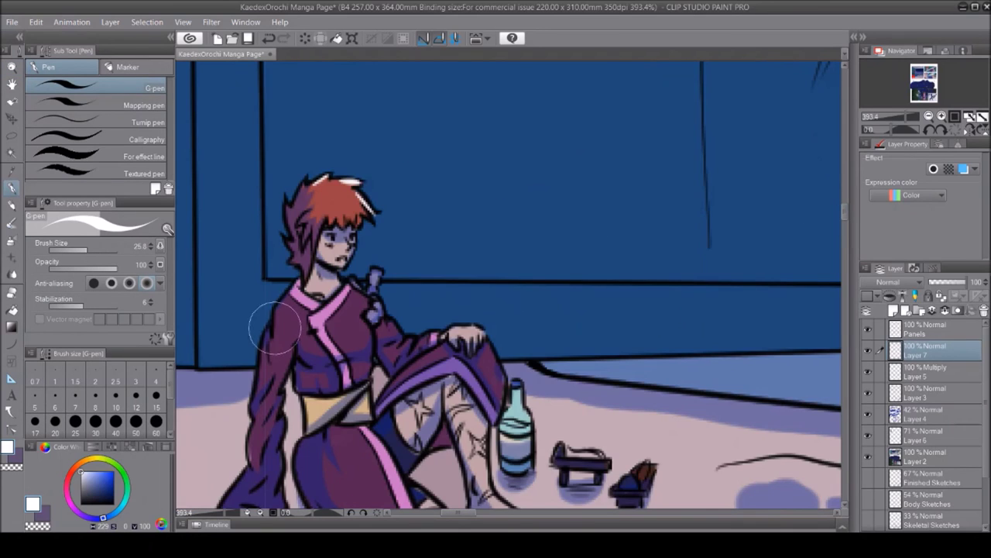
scroll(263, 348, "down", 3)
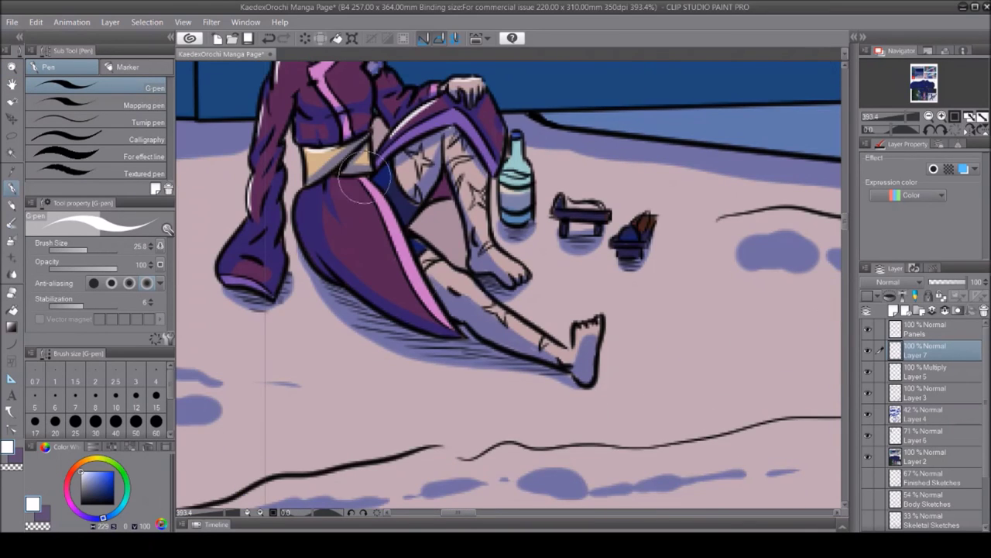
left_click_drag(366, 177, 444, 316)
left_click_drag(491, 180, 485, 239)
scroll(460, 219, "up", 2)
scroll(543, 232, "down", 5)
scroll(625, 145, "up", 4)
scroll(626, 145, "down", 5)
Draw thin white straight highlight lines along the upper edges of the teal door's crossbars
key("u")
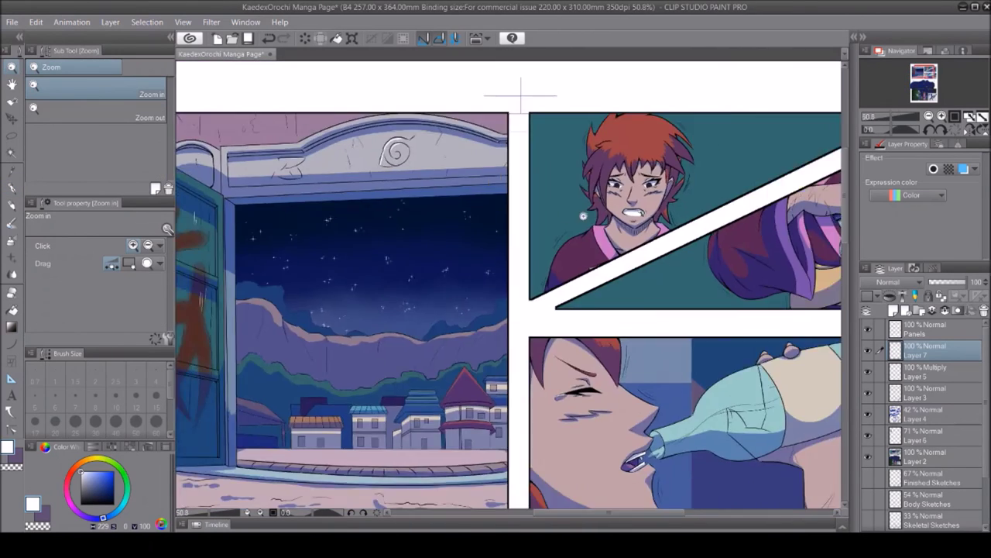
scroll(260, 189, "up", 6)
scroll(260, 188, "down", 3)
scroll(325, 233, "up", 3)
scroll(411, 166, "down", 3)
key("u")
left_click_drag(194, 188, 499, 142)
left_click(464, 140)
left_click_drag(349, 233, 775, 233)
left_click_drag(310, 207, 443, 198)
left_click(377, 168)
scroll(377, 168, "down", 5)
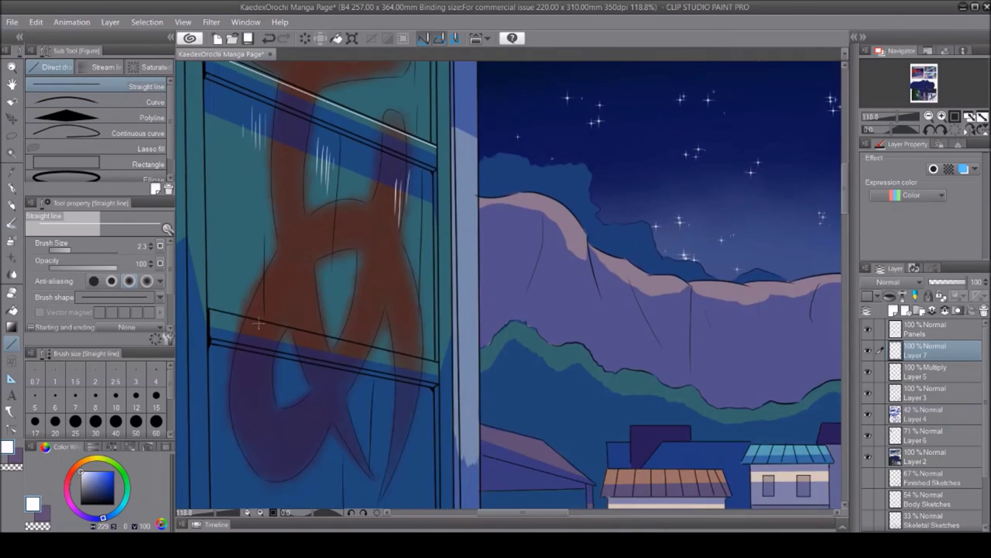
Add white highlights to the red-haired character's hair spikes, bangs and nose bridge in the worried close-up
key("slash")
scroll(838, 346, "down", 6)
scroll(635, 124, "up", 8)
key("p")
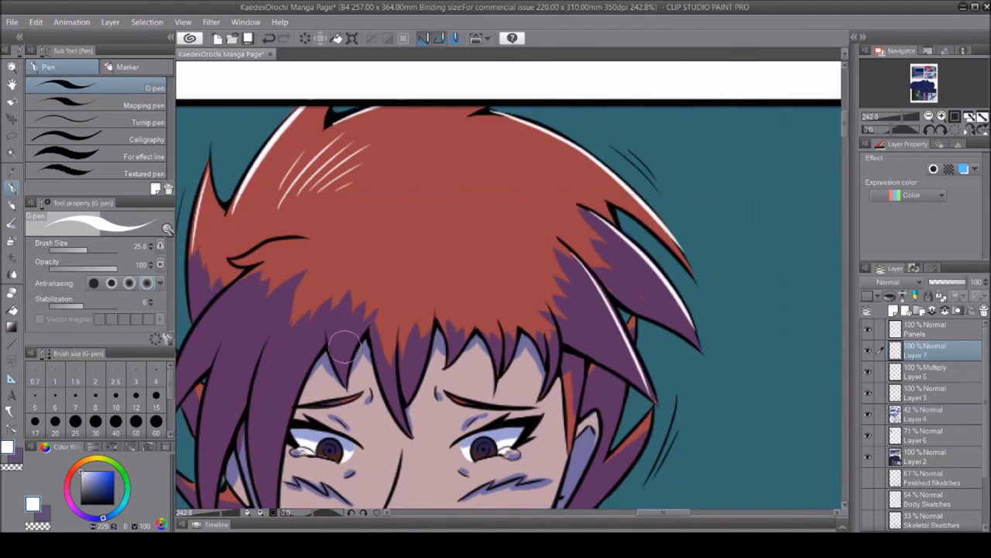
left_click_drag(336, 328, 604, 228)
scroll(604, 228, "up", 1)
scroll(596, 230, "down", 4)
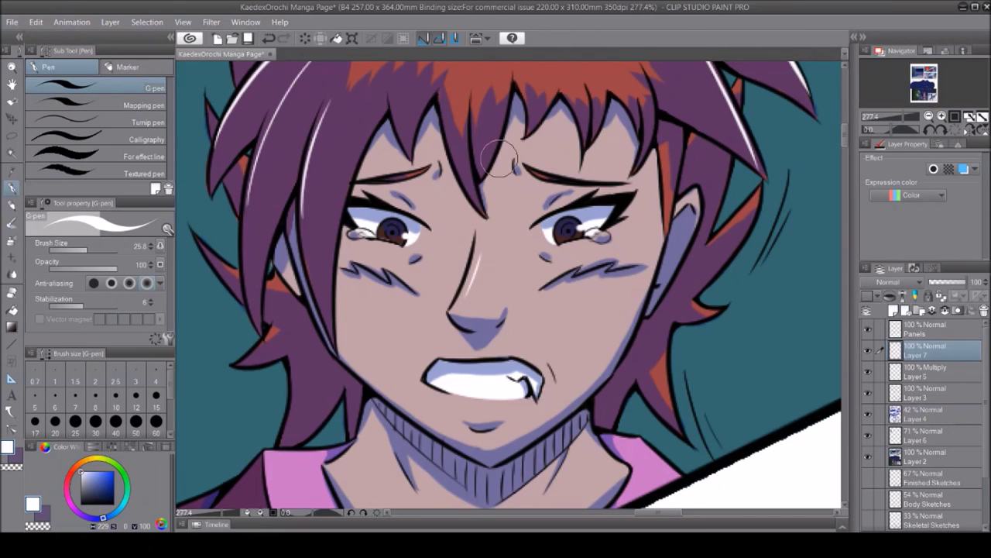
left_click_drag(541, 393, 540, 194)
left_click_drag(495, 209, 539, 203)
Add white highlights along the forearm's upper edge and the clawed fingers gripping the bottle
left_click_drag(620, 476, 518, 104)
scroll(519, 104, "up", 2)
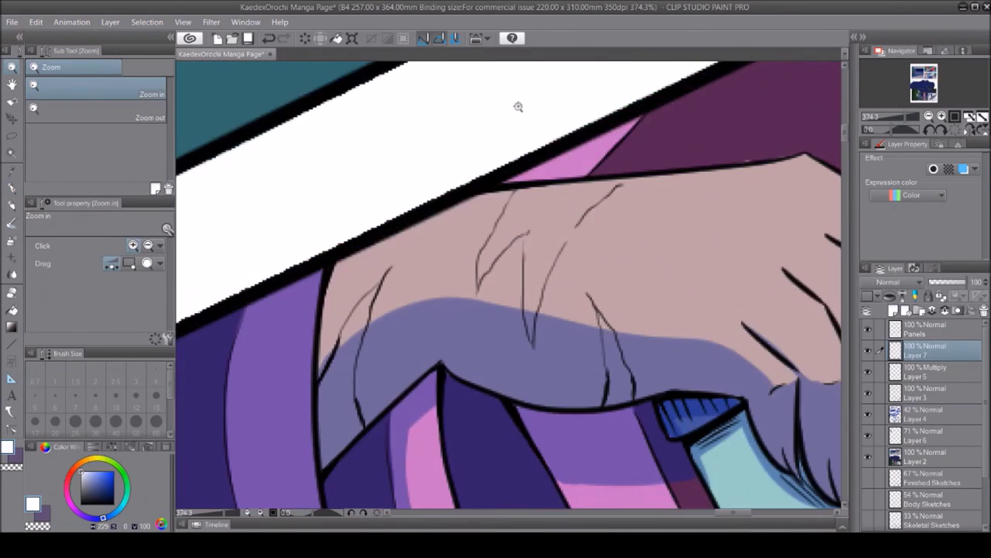
mouse_move(358, 196)
left_mouse_down()
mouse_move(689, 155)
mouse_move(782, 208)
left_mouse_up()
left_click_drag(736, 273, 658, 302)
mouse_move(673, 387)
left_mouse_down()
mouse_move(785, 215)
mouse_move(655, 290)
left_mouse_up()
scroll(785, 214, "down", 2)
scroll(399, 333, "up", 3)
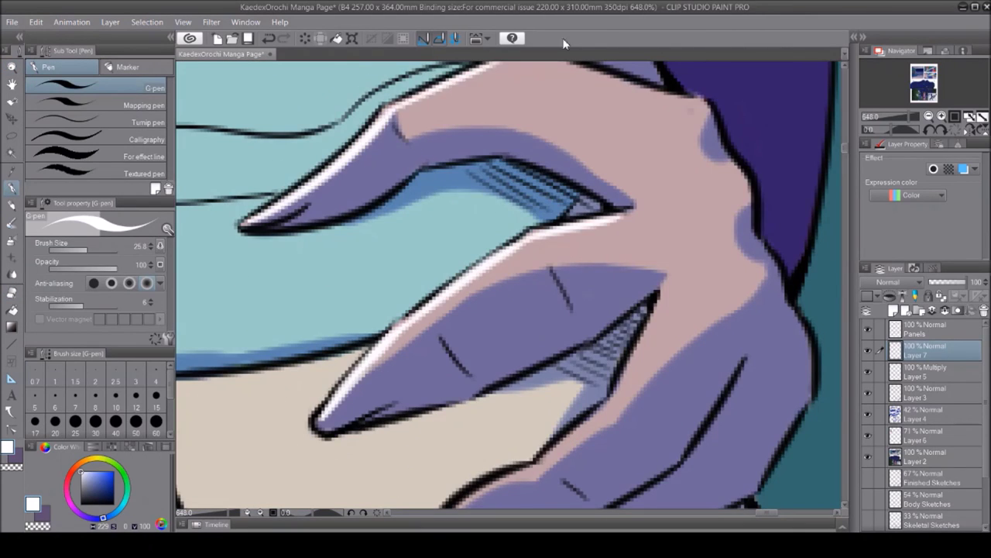
Draw a curved white glint down the held bottle and highlight the remaining finger and thumb edges
scroll(399, 333, "down", 3)
left_click_drag(464, 325, 434, 256)
left_click_drag(263, 180, 279, 355)
left_click_drag(463, 175, 535, 233)
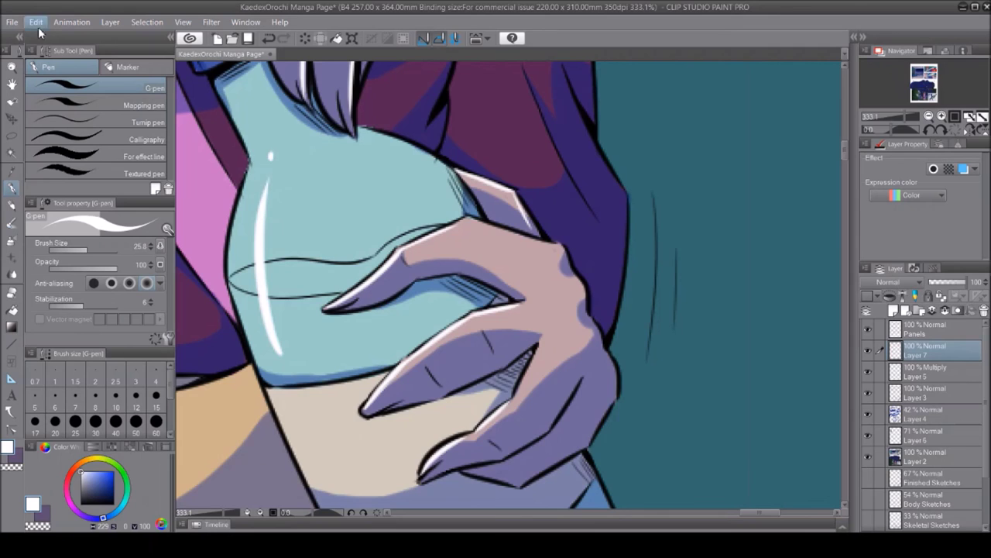
Add white highlights to the other hand's knuckles and a short glint on the lavender rope
left_click_drag(325, 77, 341, 403)
left_click_drag(465, 69, 480, 279)
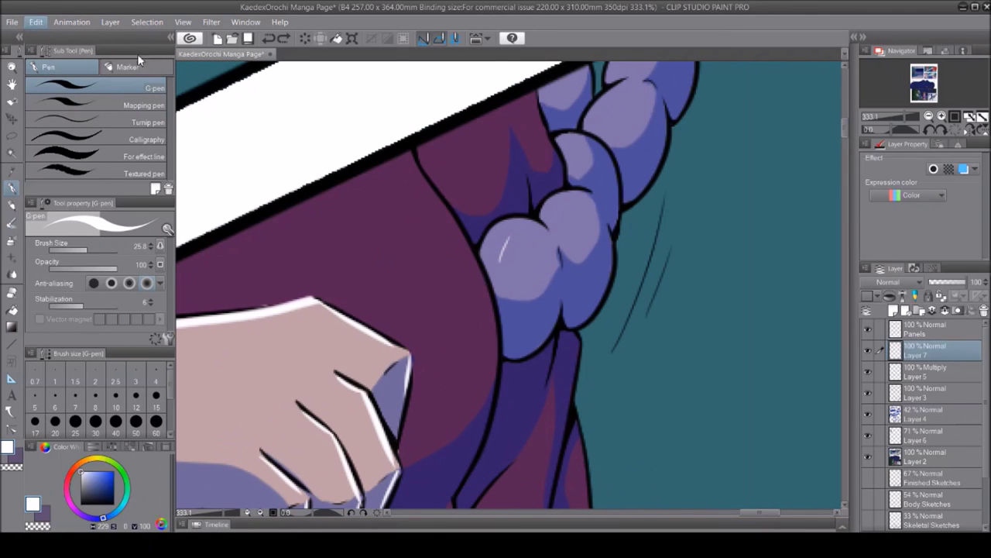
left_click_drag(849, 157, 806, 140)
scroll(496, 279, "down", 5)
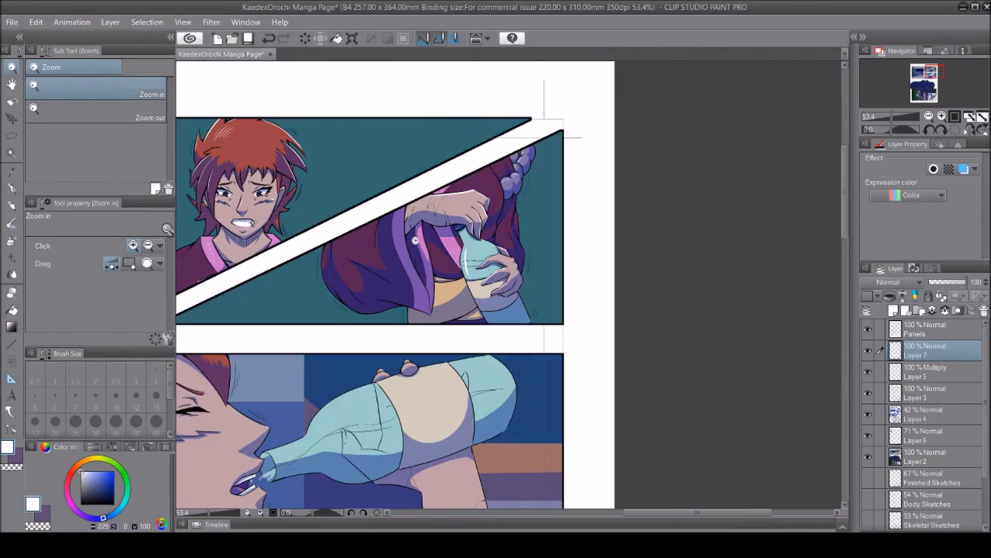
Add white highlights to the tear and along the nose bridge of the drinking character's profile
scroll(531, 255, "up", 5)
scroll(432, 232, "down", 6)
scroll(259, 268, "up", 6)
key("p")
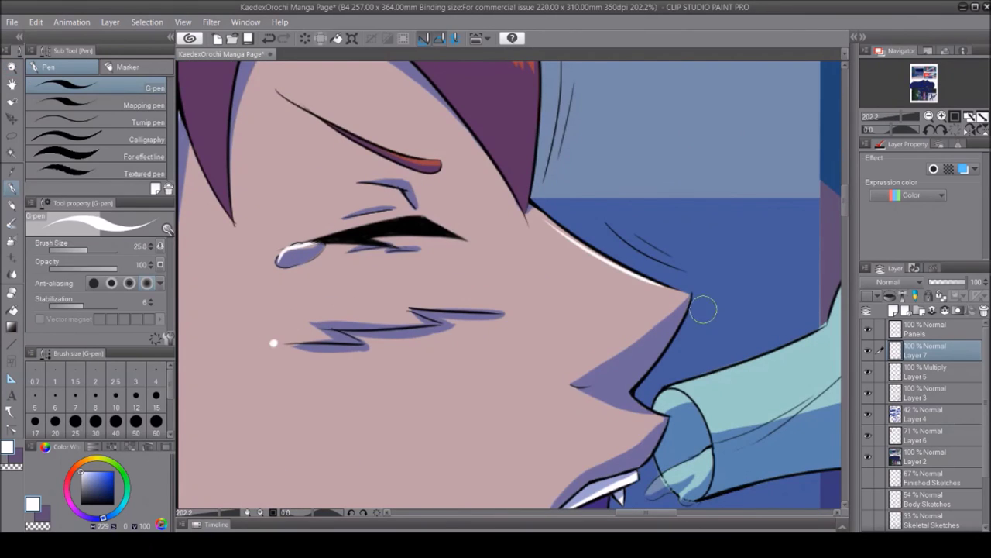
Add white highlights to the tilted bottle and its pouring liquid, and fine streaks on the flowing dark blue hair
key("slash")
scroll(398, 90, "down", 3)
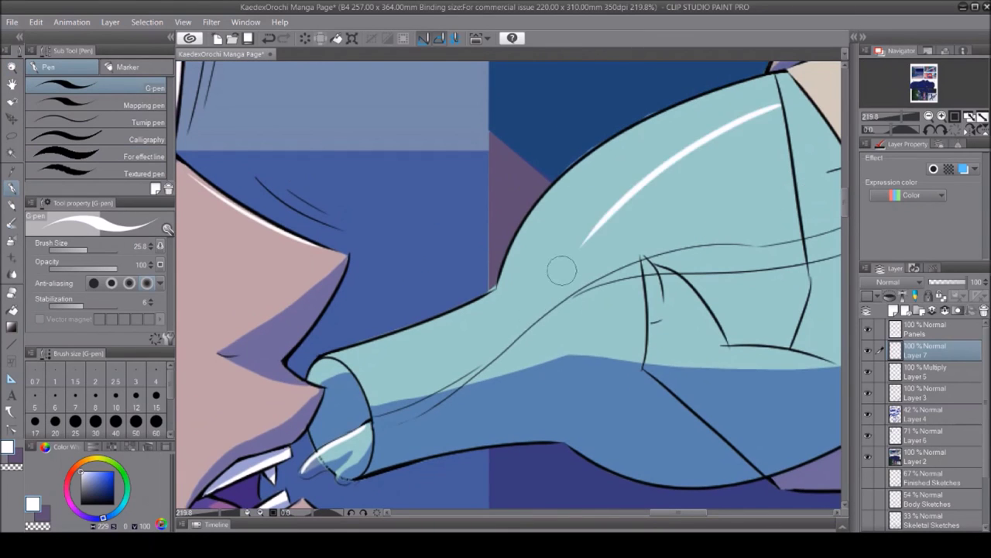
left_click_drag(758, 115, 542, 267)
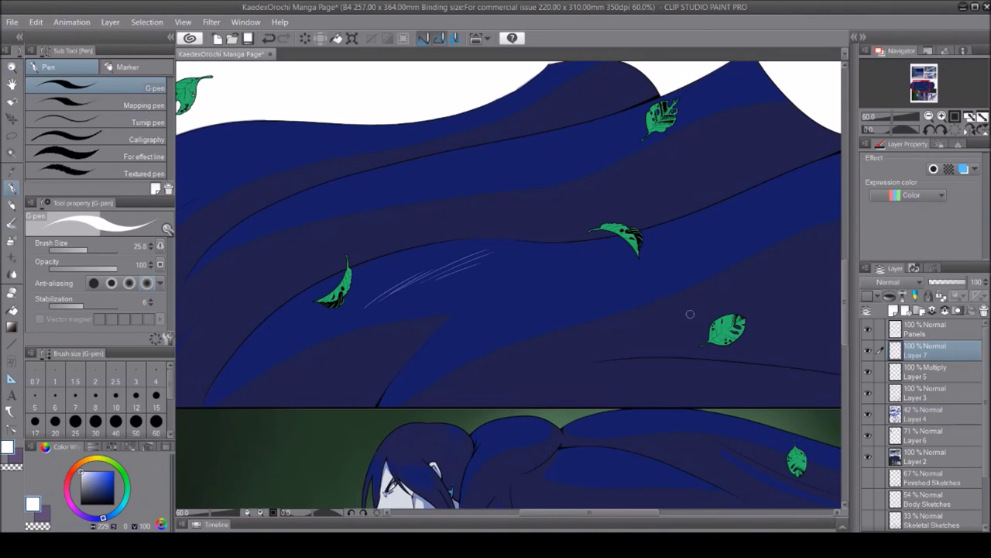
Add fine white highlight streaks to the flowing dark blue hair and to the bangs and crown of the scowling character
left_click_drag(598, 267, 682, 216)
left_click_drag(701, 211, 767, 182)
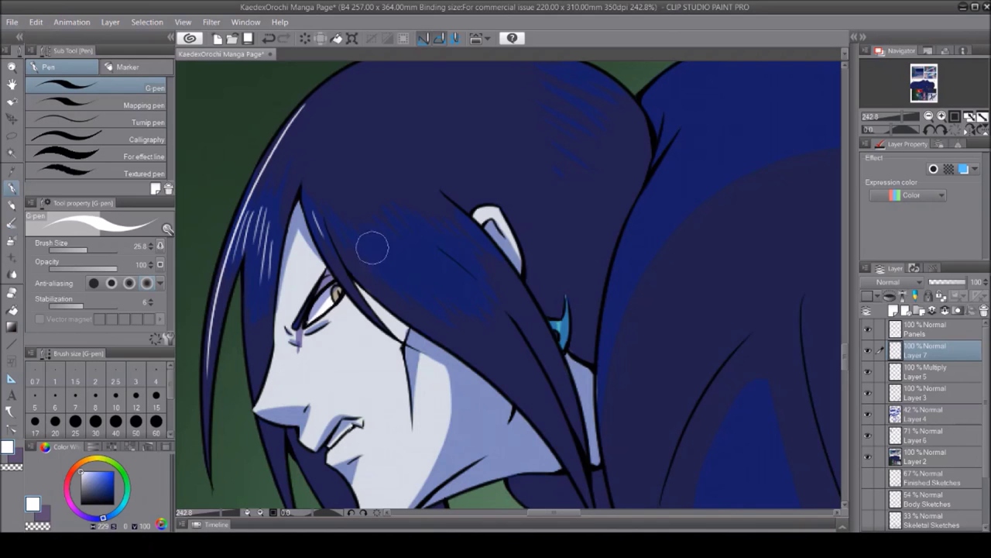
left_click_drag(457, 291, 414, 244)
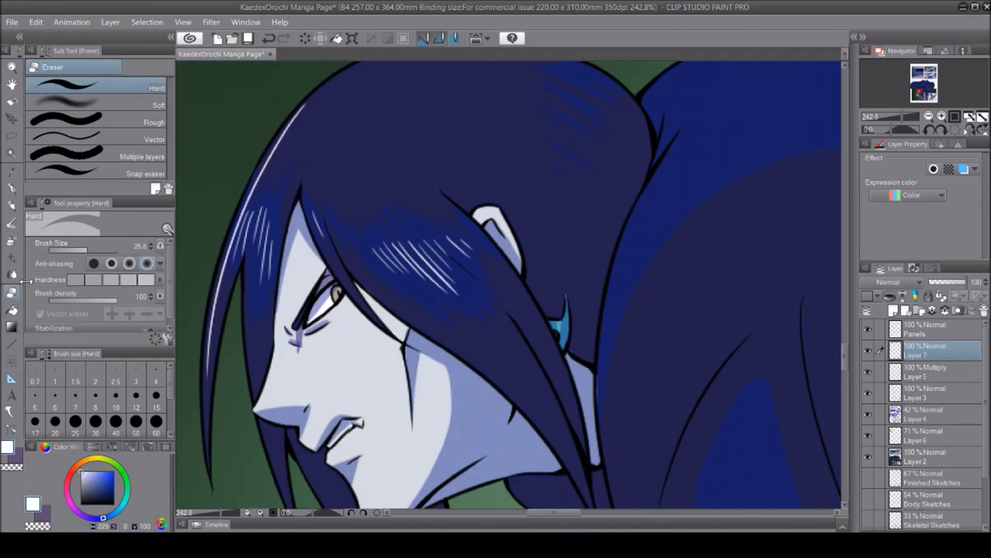
left_click_drag(450, 283, 395, 234)
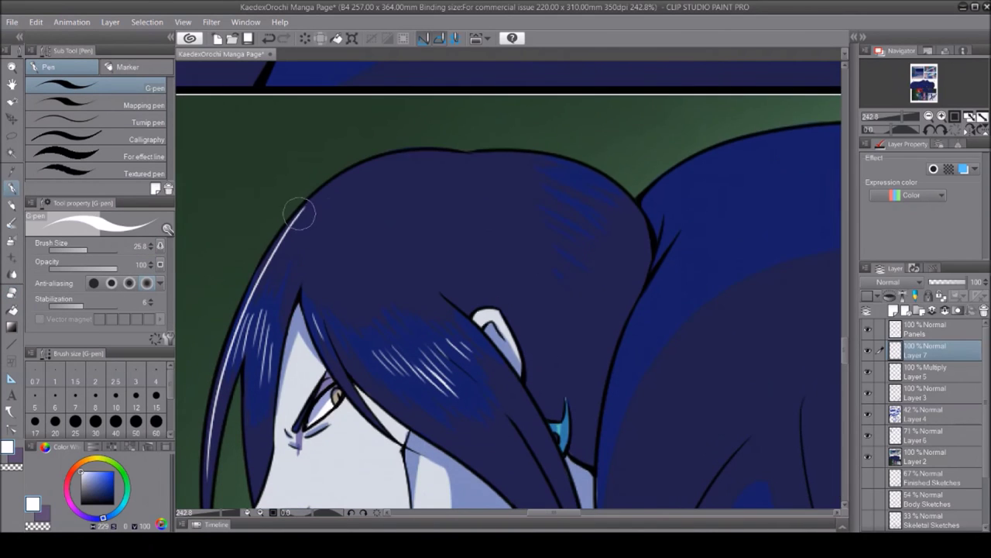
left_click_drag(301, 213, 604, 221)
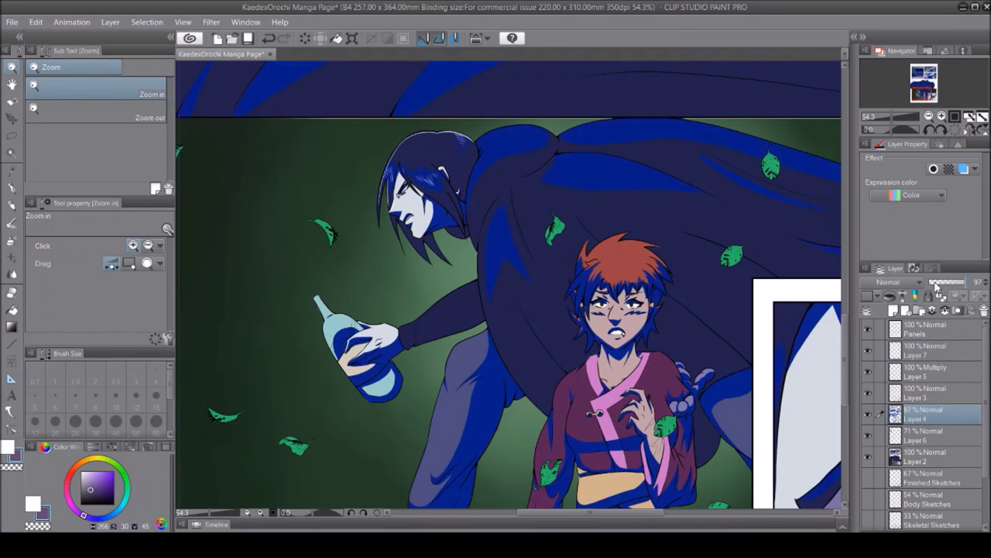
Set Layer 4's opacity to 40 and paint a blue lit area along the scowling character's outstretched sleeve
left_click(944, 284)
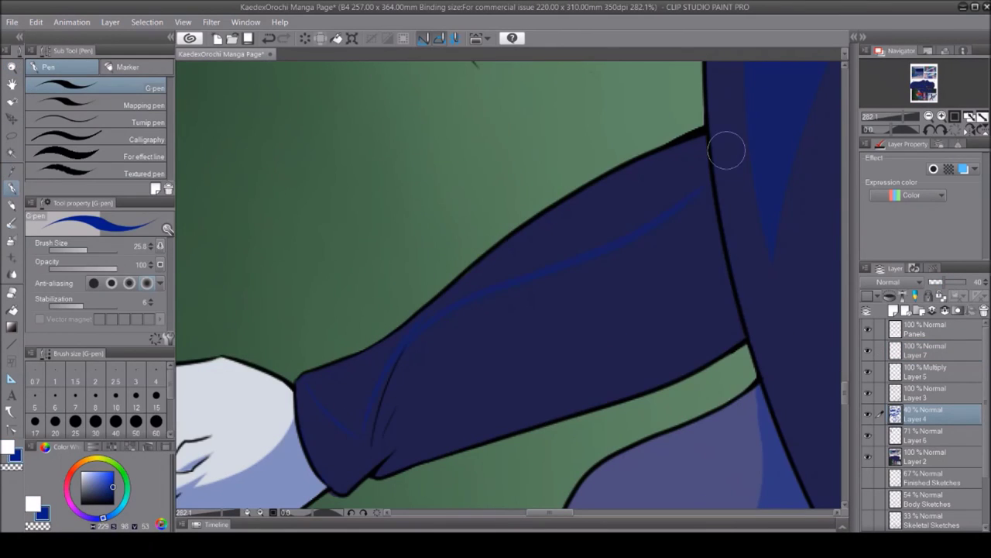
key("m")
left_click_drag(409, 341, 301, 378)
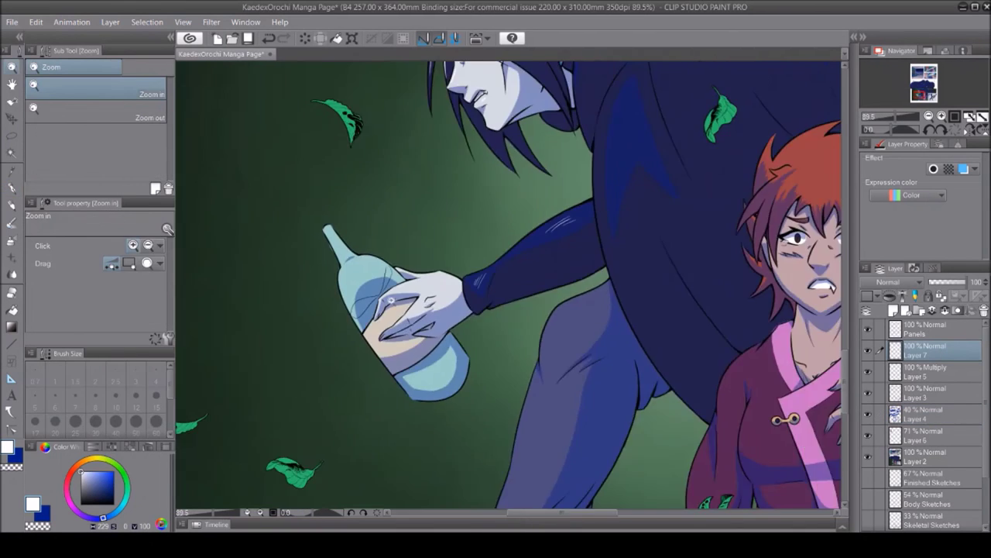
Add white highlights to the scowling character's hand and the bottle it holds
left_click(391, 300)
key("p")
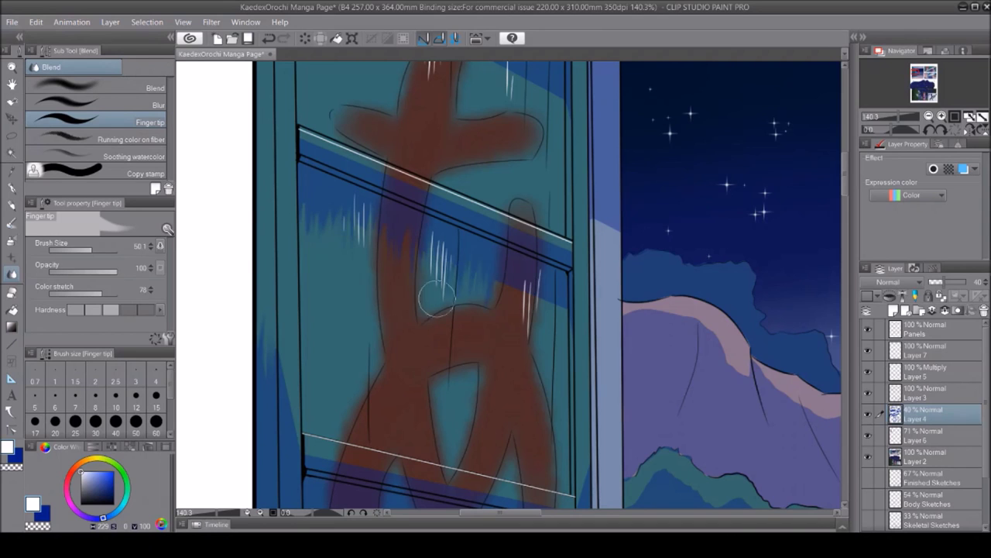
Smear the Layer 4 shading on the carved frieze and arched panel into vertical streaks with the Finger tip tool
scroll(485, 161, "up", 3)
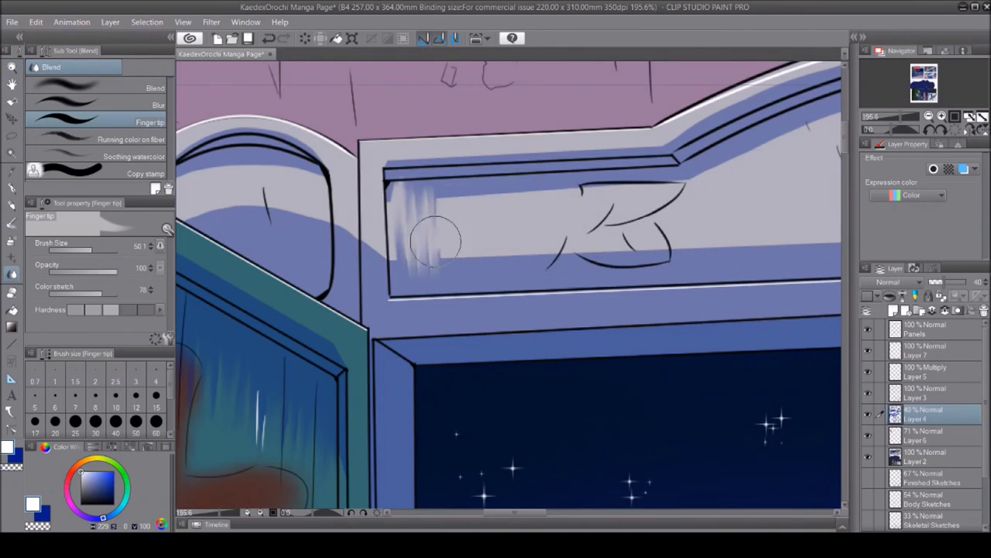
mouse_move(435, 242)
left_mouse_down()
mouse_move(666, 232)
mouse_move(728, 202)
left_mouse_up()
scroll(508, 285, "right", 5)
left_click_drag(418, 233, 703, 139)
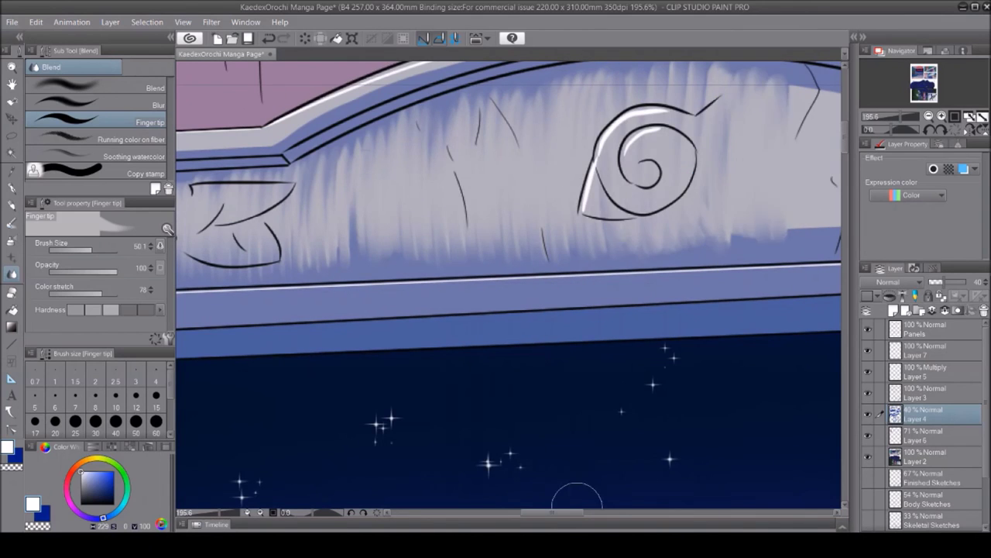
scroll(514, 228, "right", 5)
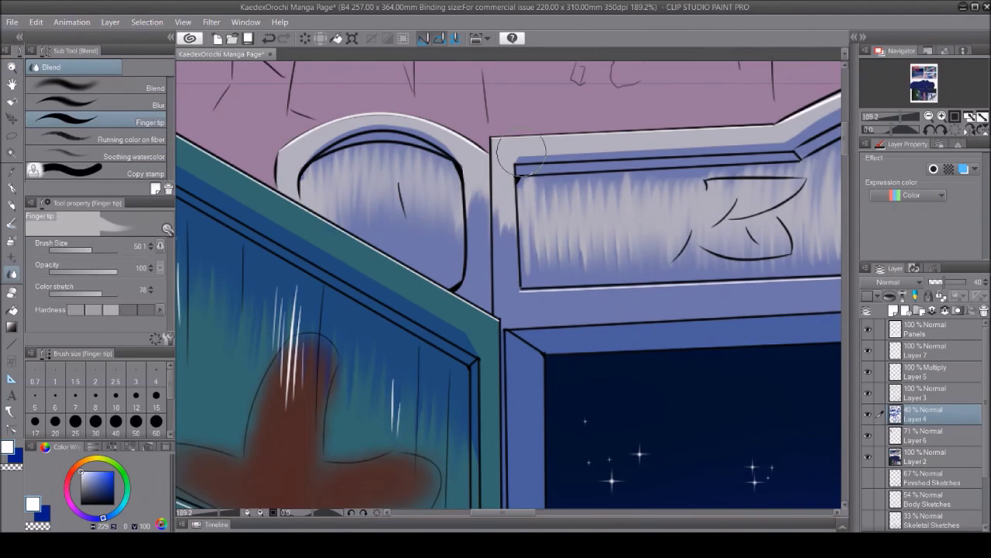
Smear the shadow edge along the mountain ridge beneath the starry sky into short downward streaks
scroll(465, 88, "down", 5)
scroll(495, 224, "up", 5)
mouse_move(387, 150)
left_mouse_down()
mouse_move(560, 248)
mouse_move(681, 340)
left_mouse_up()
scroll(508, 285, "right", 5)
mouse_move(465, 343)
left_mouse_down()
mouse_move(552, 331)
mouse_move(668, 338)
mouse_move(686, 354)
left_mouse_up()
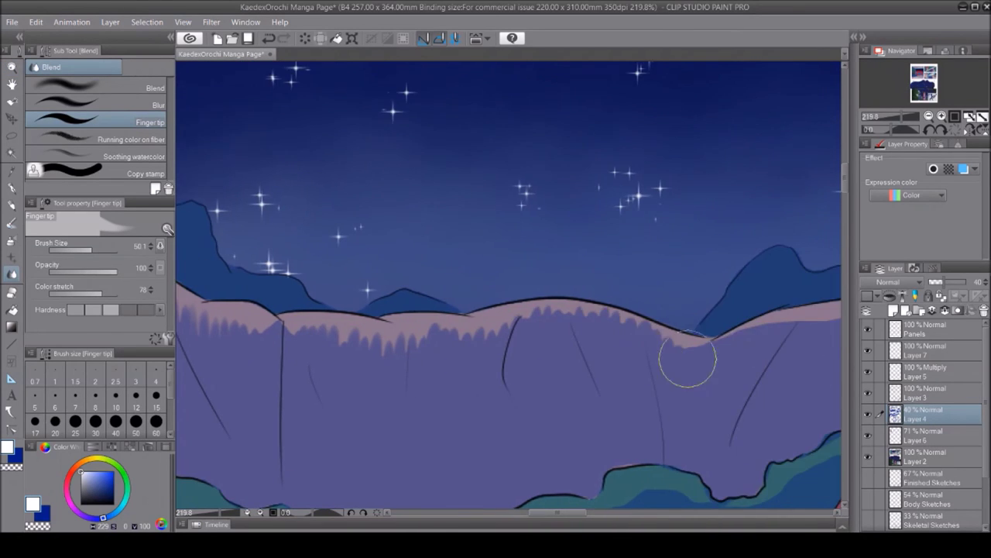
Switch to the Blend tool and soften the shading on the walls of the orange-roofed and light-blue-roofed village houses
scroll(509, 285, "right", 5)
scroll(508, 285, "down", 5)
left_click(142, 91)
left_click_drag(542, 403, 708, 387)
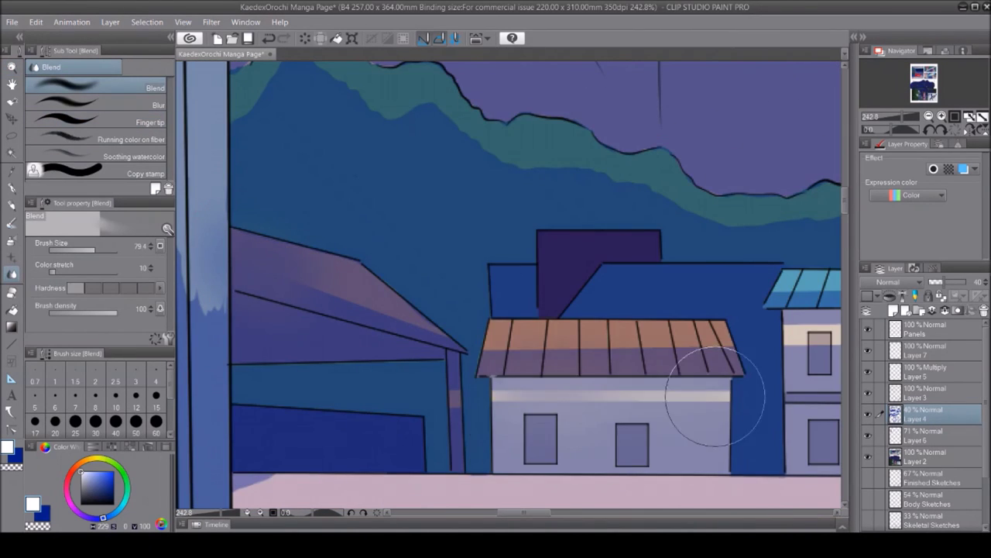
scroll(508, 285, "right", 5)
left_click_drag(682, 325, 813, 341)
Blend the shading on the narrow wall and neighbouring house walls with a 9.7 brush
scroll(639, 394, "down", 3)
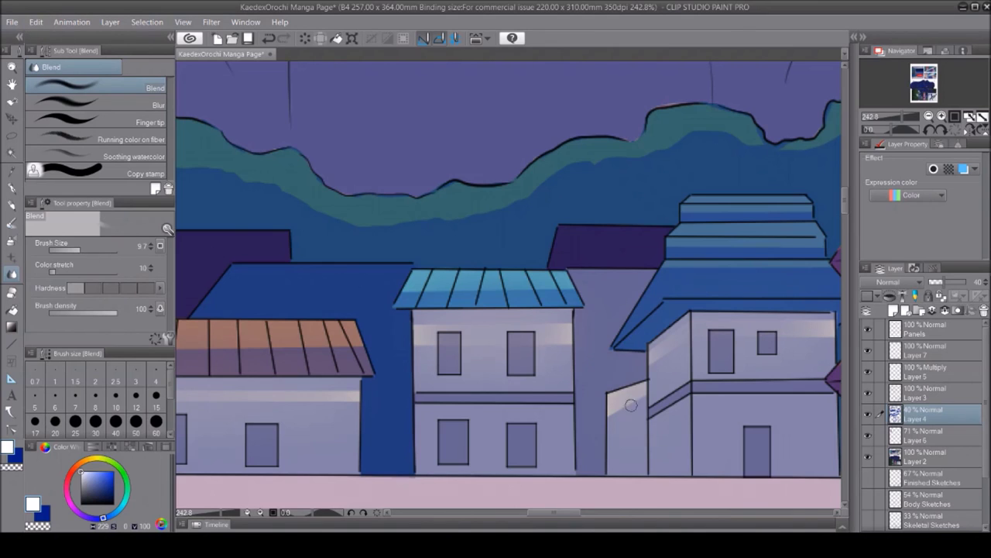
scroll(508, 285, "right", 5)
left_click_drag(542, 294, 612, 302)
scroll(596, 333, "down", 5)
Set the Blend brush size to 19.1 and soften the shading on the tiered blue roofs
scroll(596, 333, "up", 10)
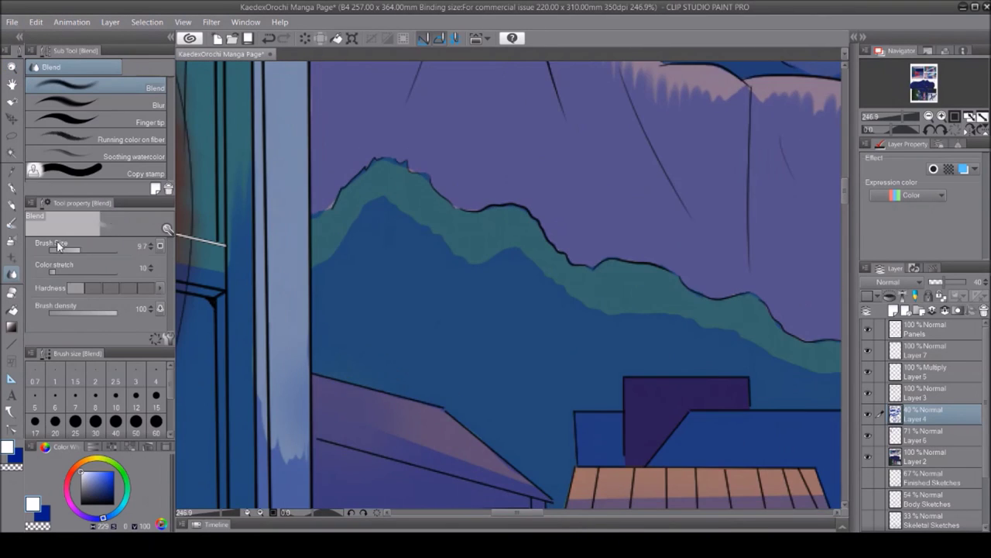
scroll(508, 285, "right", 5)
scroll(578, 294, "left", 5)
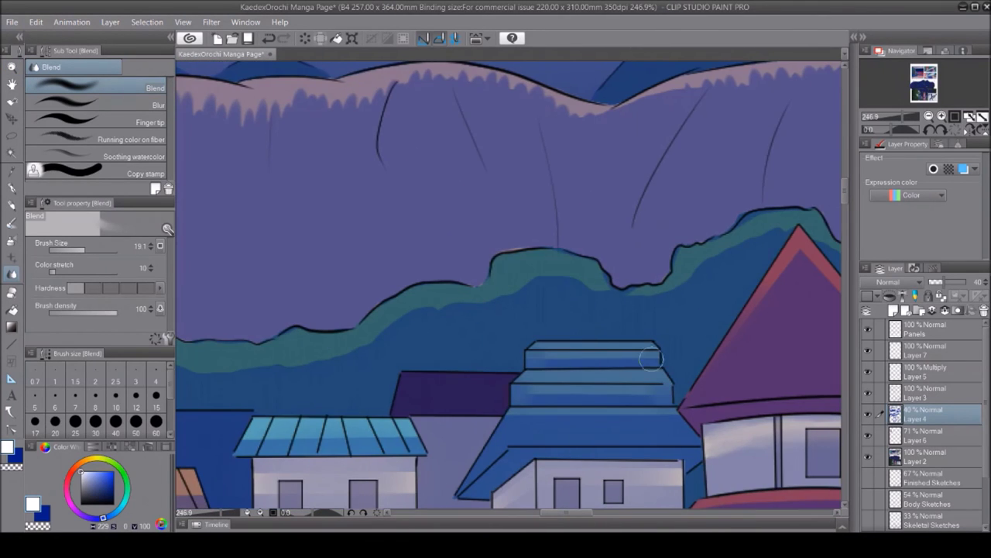
Blend the shading at both ends of the orange tiled roof
scroll(651, 358, "left", 5)
scroll(508, 285, "down", 5)
scroll(508, 285, "up", 8)
left_click_drag(248, 278, 263, 309)
left_click_drag(728, 247, 745, 260)
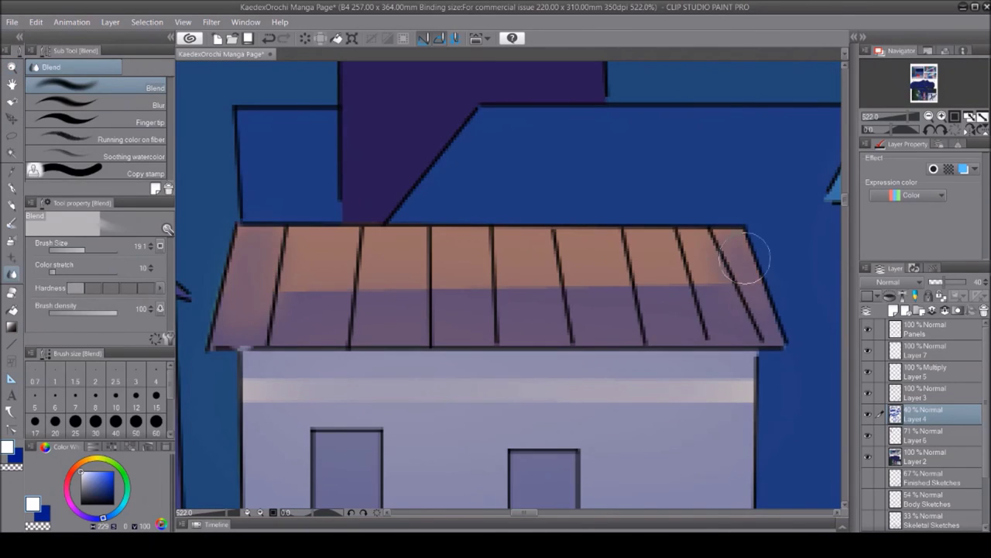
Blend the blue shadow patches near the lower border of the pink ground into soft horizontal smears
scroll(745, 259, "down", 3)
left_click_drag(542, 175, 617, 173)
scroll(454, 504, "left", 3)
left_click_drag(605, 273, 461, 270)
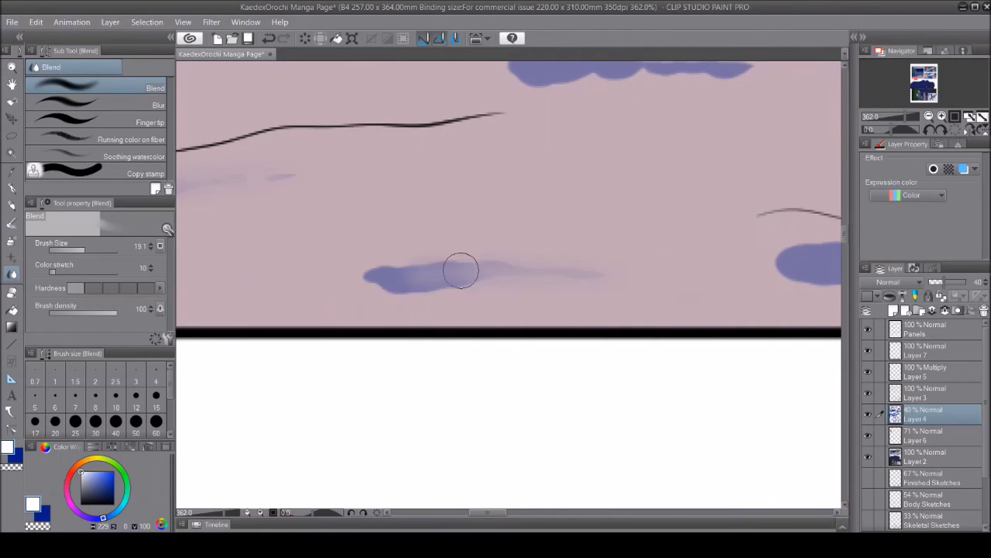
scroll(461, 271, "down", 3)
scroll(508, 285, "up", 2)
left_click_drag(344, 277, 465, 277)
Blend the ground shadow patches below the curved wall and the shading on the wall's light blue band
left_click_drag(496, 512, 540, 513)
scroll(540, 513, "left", 3)
left_click_drag(674, 322, 748, 309)
scroll(602, 472, "right", 5)
left_click_drag(465, 294, 527, 302)
scroll(328, 200, "left", 5)
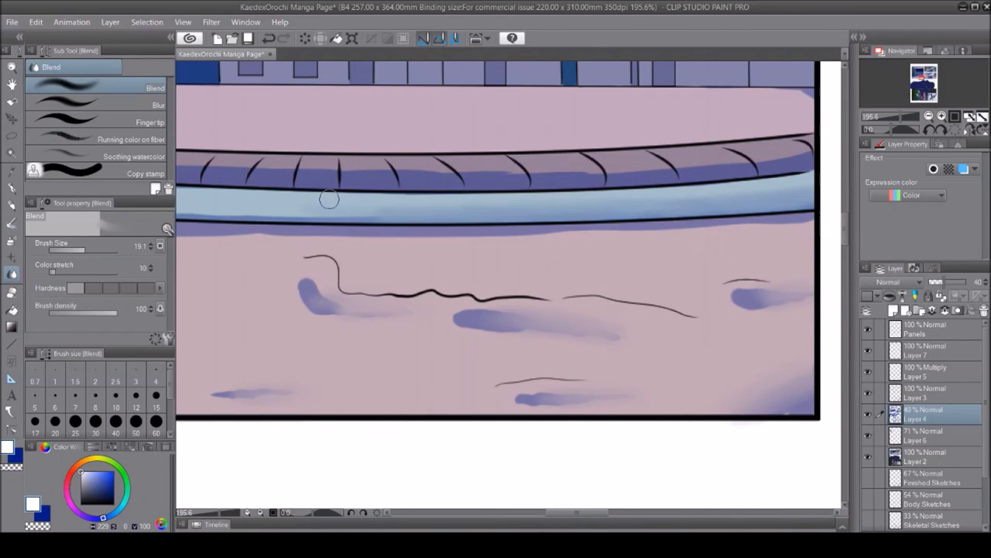
Soften the ground shadows around the seated red-haired character and the small objects beside them
scroll(329, 200, "left", 5)
scroll(511, 232, "up", 5)
scroll(591, 491, "left", 3)
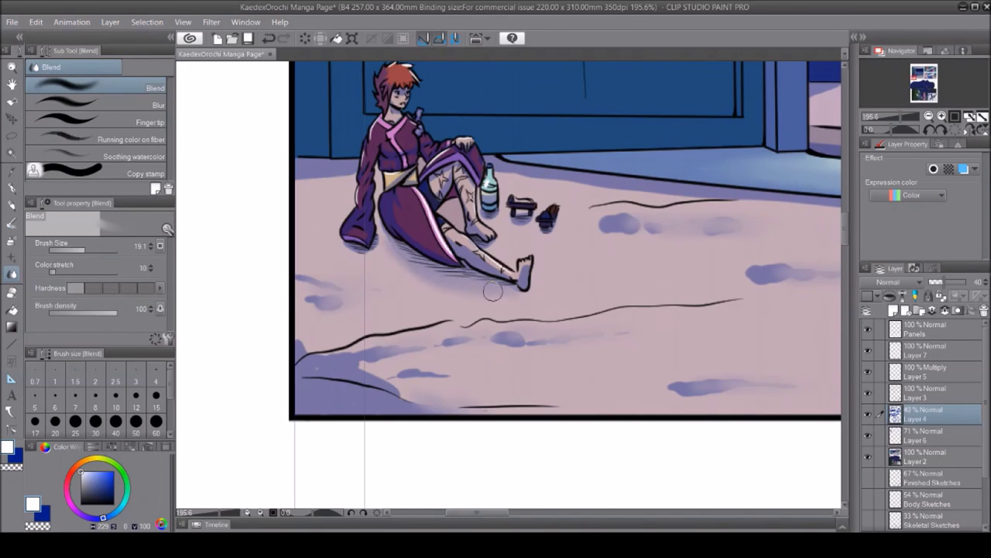
scroll(408, 228, "down", 3)
Blend the shading on the distressed red-haired character's face, neck and hair
scroll(533, 184, "up", 3)
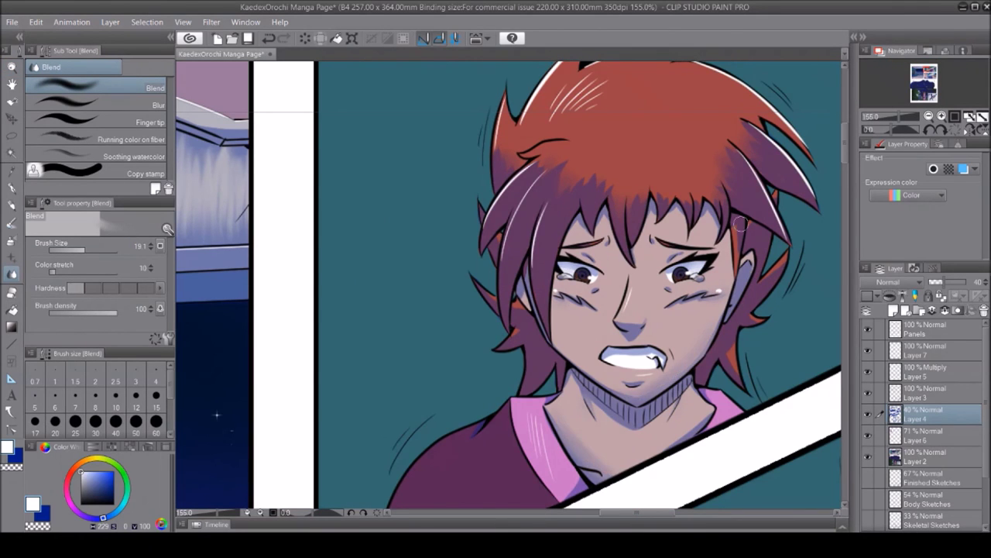
scroll(739, 223, "down", 5)
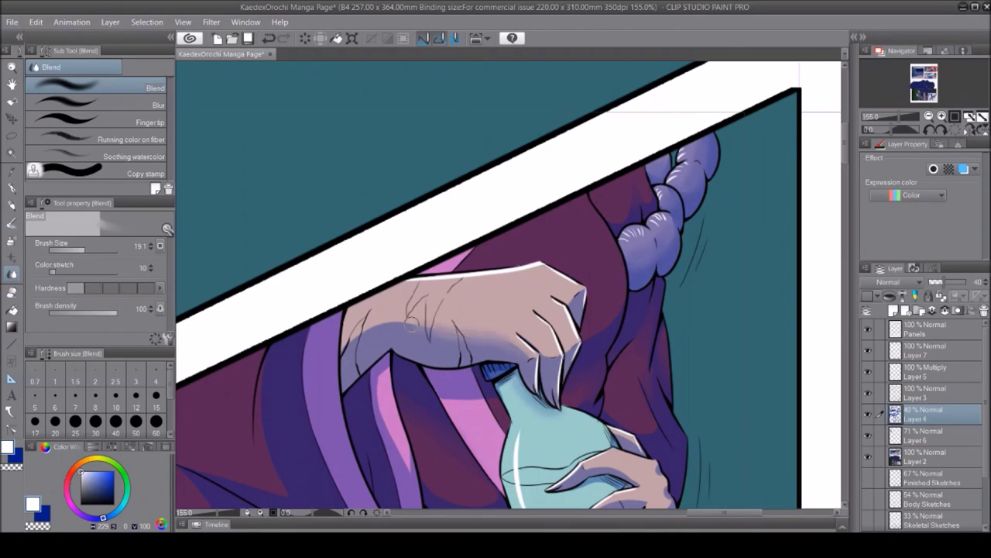
Blend the shading on the hands, sash, bottle label and purple sleeve in the bottle-opening panel
scroll(854, 256, "down", 5)
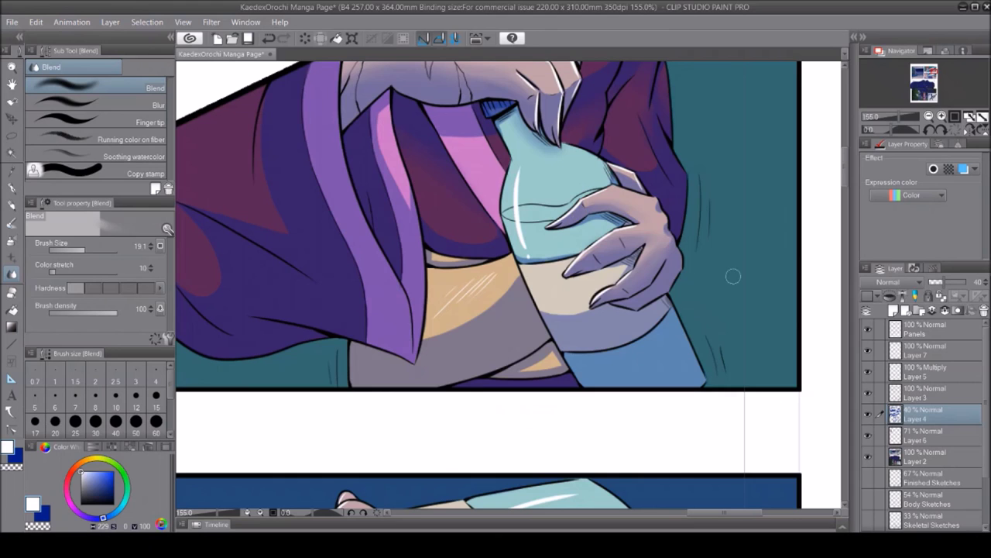
left_click_drag(464, 329, 542, 263)
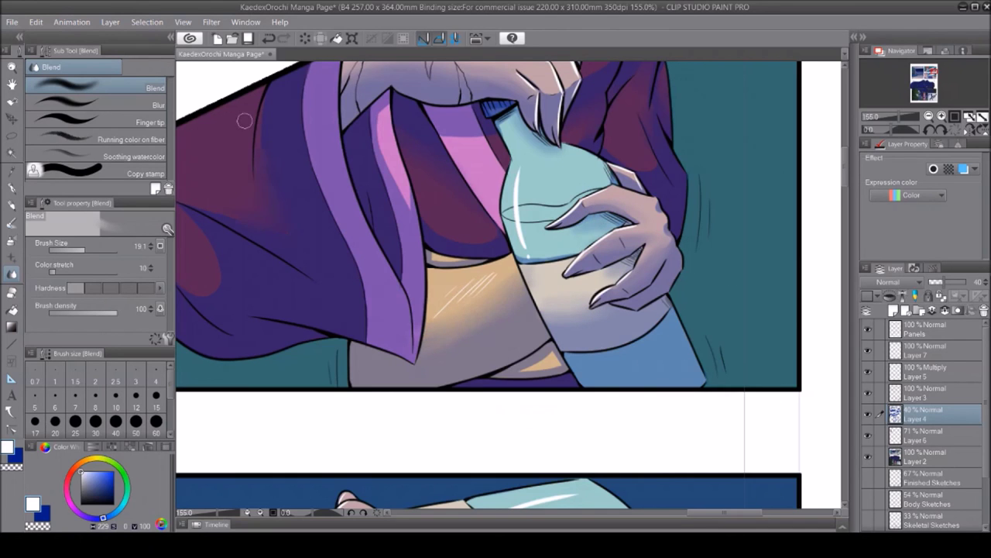
scroll(244, 120, "left", 5)
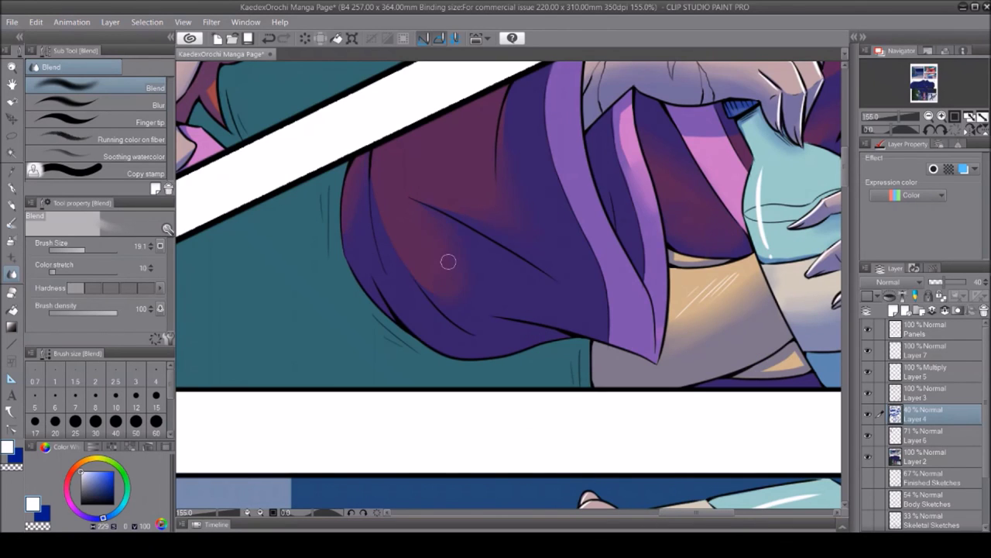
Blend the shading on the drinking character's profile around the forehead, eye, cheek marks and mouth
scroll(448, 262, "down", 5)
scroll(426, 390, "up", 6)
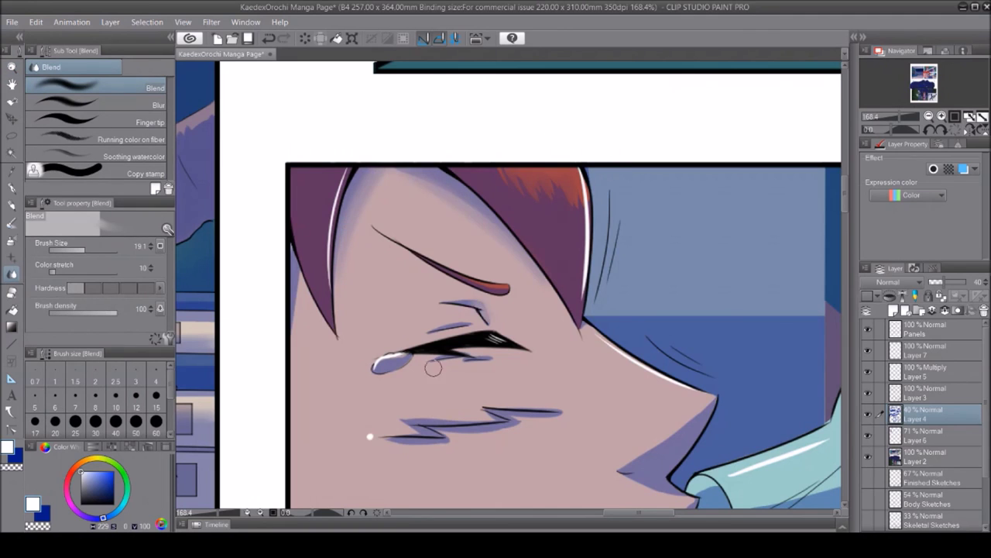
left_click_drag(397, 427, 671, 436)
scroll(614, 347, "down", 5)
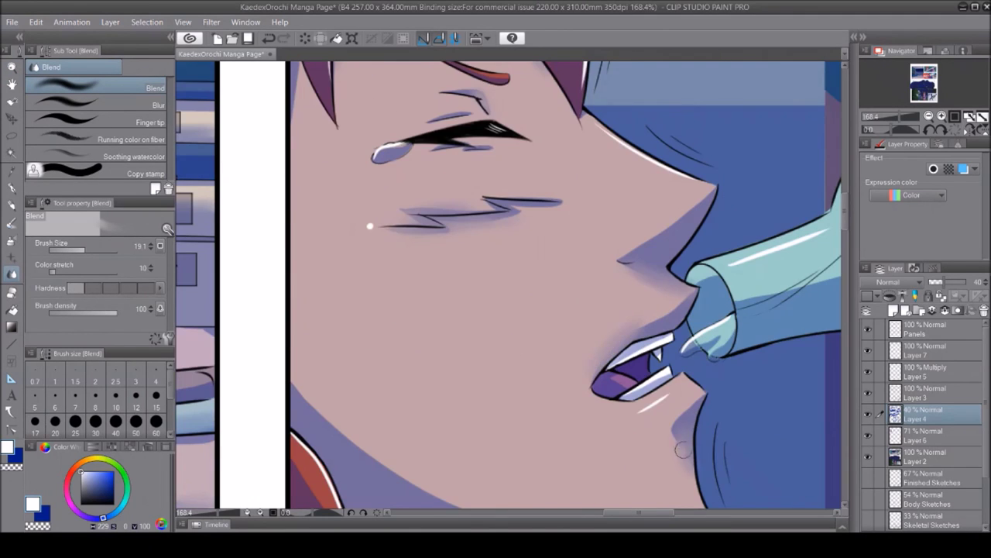
Blend the shadow edges on the tilted bottle's cream label and on the forearm beneath it
scroll(682, 449, "down", 6)
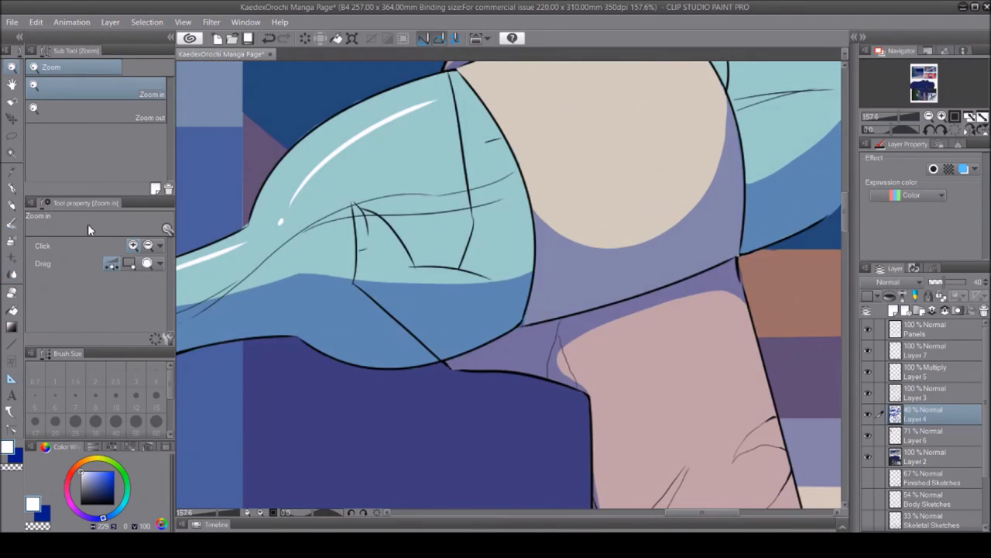
mouse_move(542, 264)
left_mouse_down()
mouse_move(551, 188)
mouse_move(602, 172)
mouse_move(681, 242)
left_mouse_up()
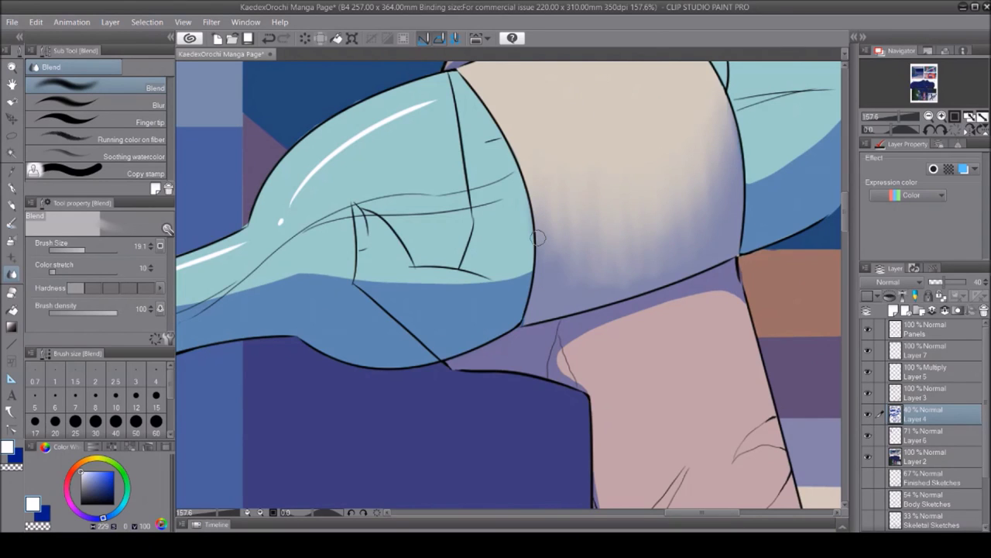
mouse_move(575, 354)
left_mouse_down()
mouse_move(716, 288)
mouse_move(663, 294)
mouse_move(221, 160)
left_mouse_up()
scroll(607, 340, "down", 5)
key("ctrl+space")
scroll(679, 449, "right", 5)
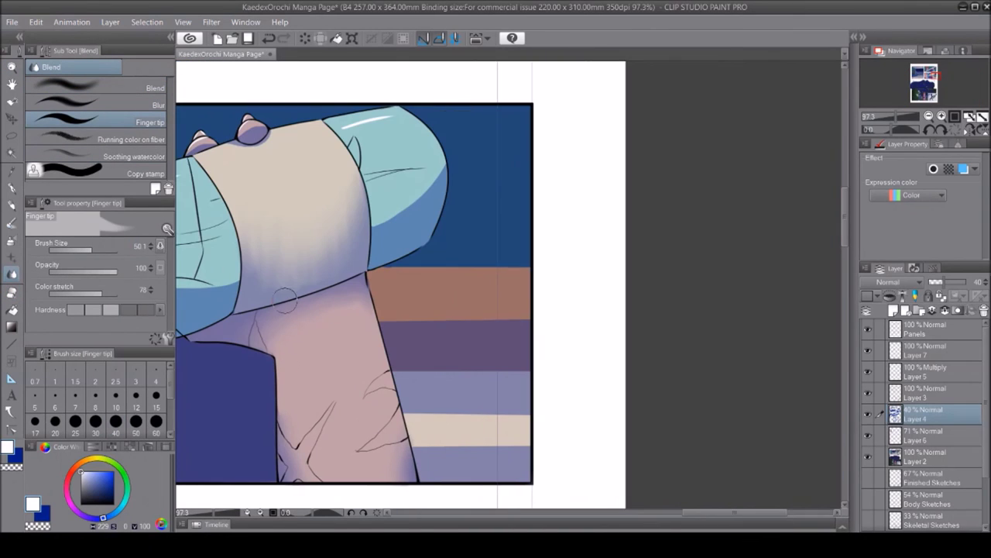
Blend the shading bands of the flowing dark blue hair with a 47.0 brush
key("ctrl+space")
mouse_move(534, 457)
left_mouse_down()
mouse_move(671, 489)
mouse_move(479, 293)
mouse_move(232, 297)
left_mouse_up()
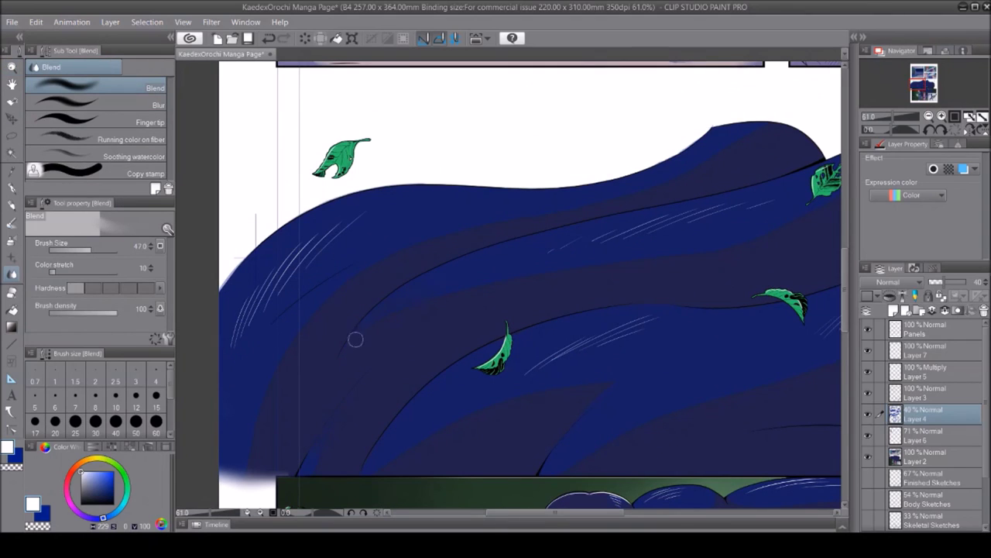
Blend the cheek and jaw shadow on the scowling dark-haired character's face with a 19.1 brush
scroll(629, 365, "right", 5)
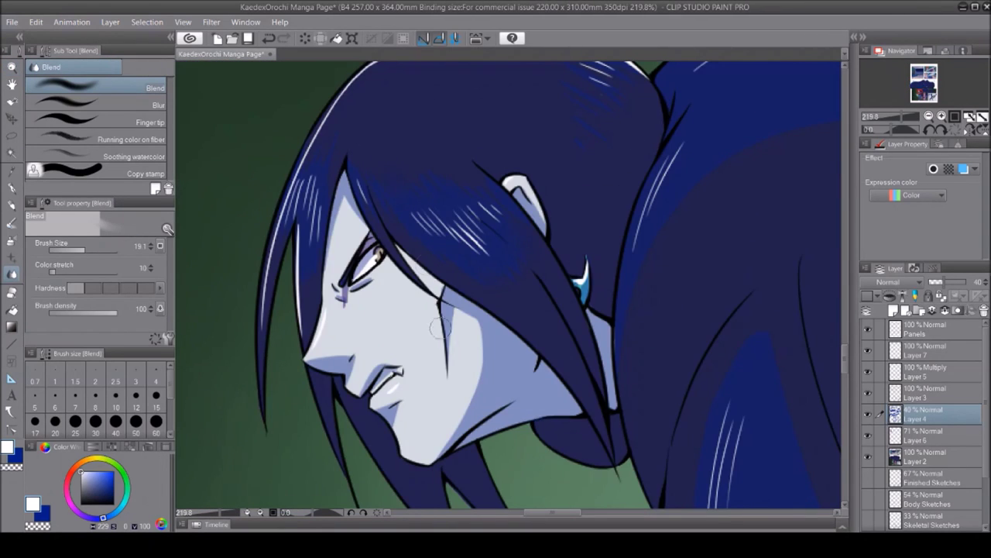
left_click_drag(438, 328, 473, 309)
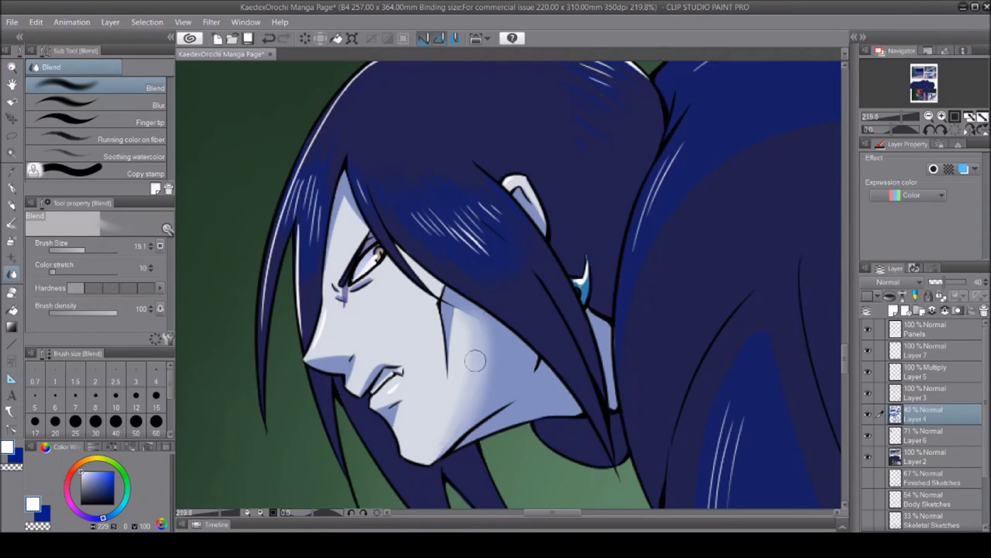
scroll(388, 374, "down", 3)
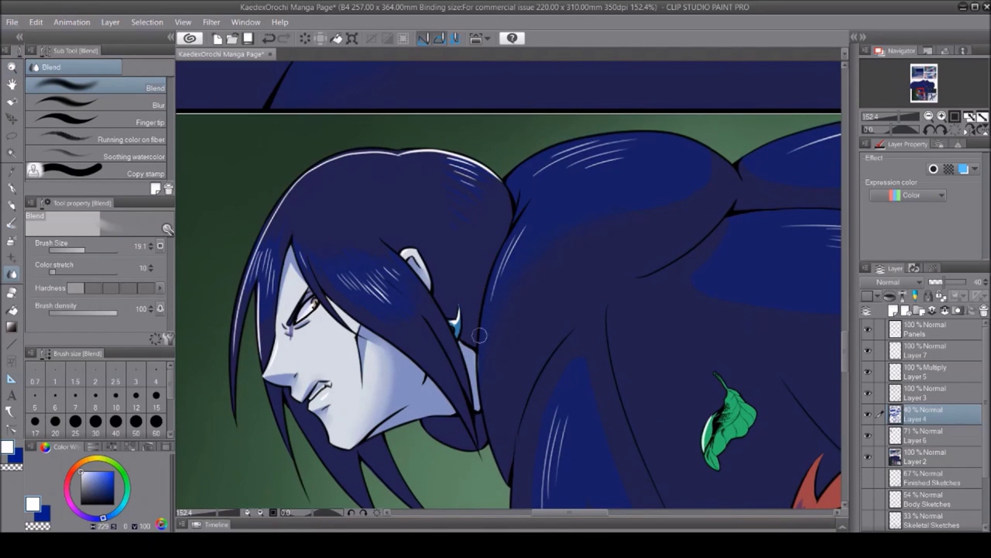
Blend the shading on the outstretched dark blue sleeve, its cuff and the pale hand holding the bottle
scroll(575, 382, "down", 5)
scroll(231, 278, "up", 3)
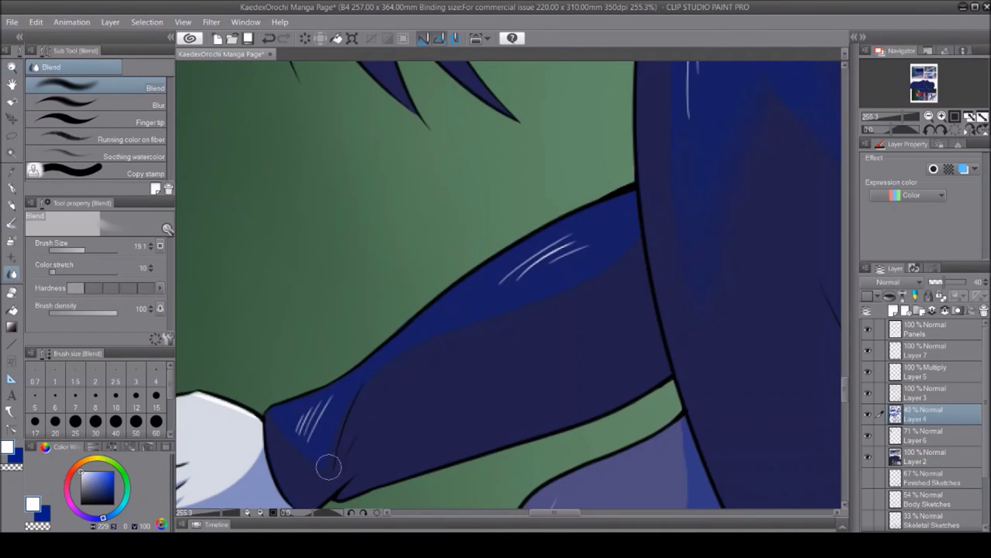
left_click_drag(631, 255, 840, 62)
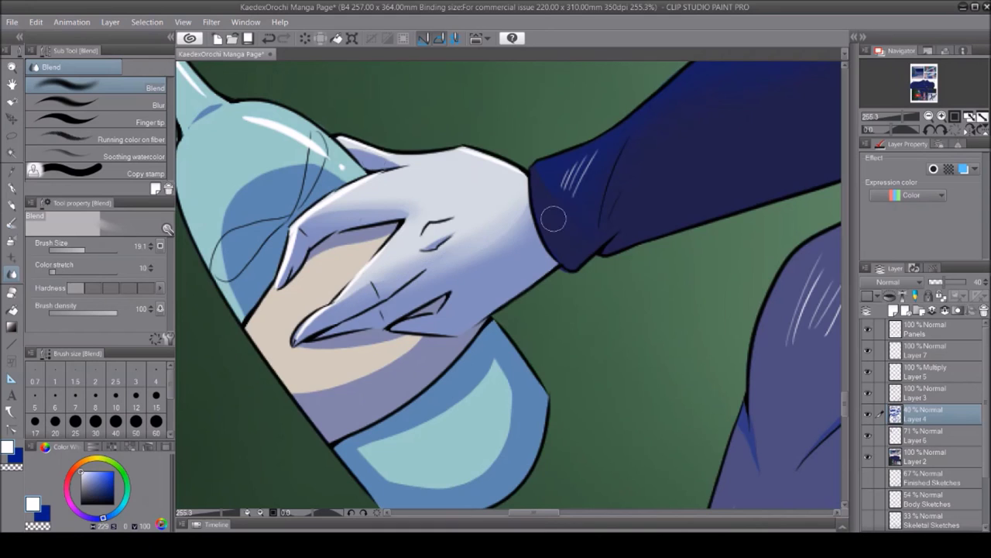
Blend the shading on the dark blue sleeve and the crouching figure's blue trouser leg with a 19.1 brush
key("ctrl+space")
left_click_drag(513, 225, 328, 77)
scroll(415, 398, "down", 2)
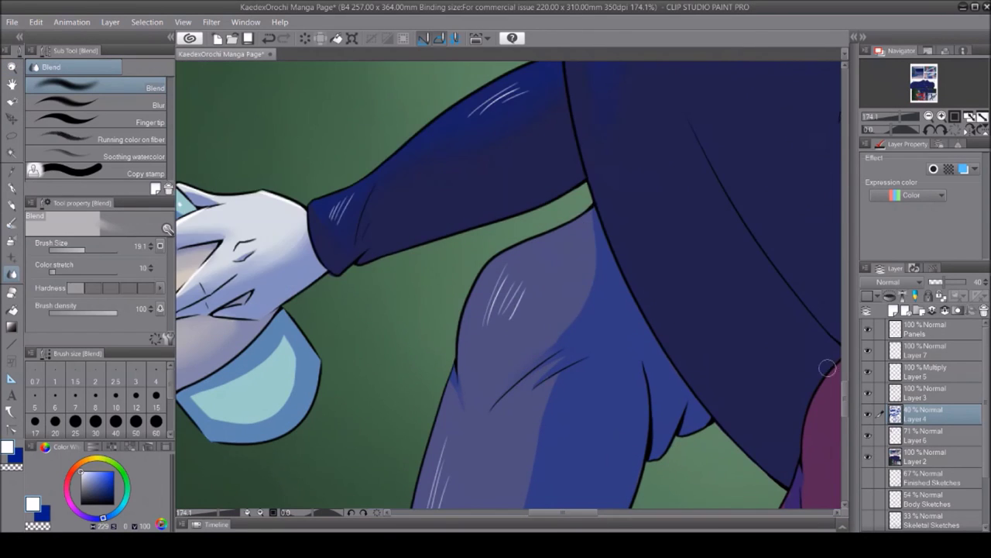
scroll(457, 432, "down", 2)
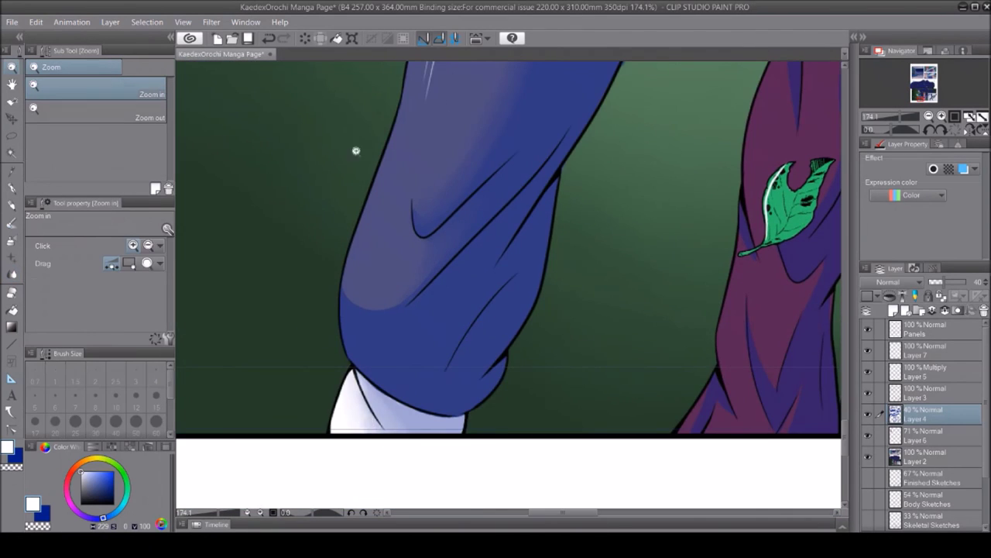
Blend the shading on the red-haired character's hair, face and upper robe
scroll(459, 168, "up", 5)
scroll(574, 140, "right", 3)
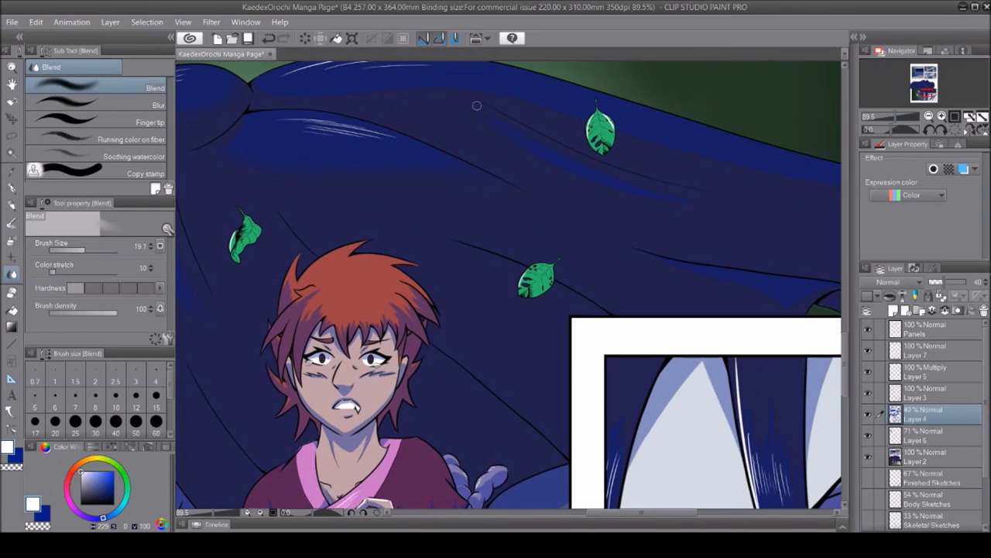
scroll(651, 261, "right", 3)
scroll(542, 348, "down", 5)
scroll(377, 354, "left", 4)
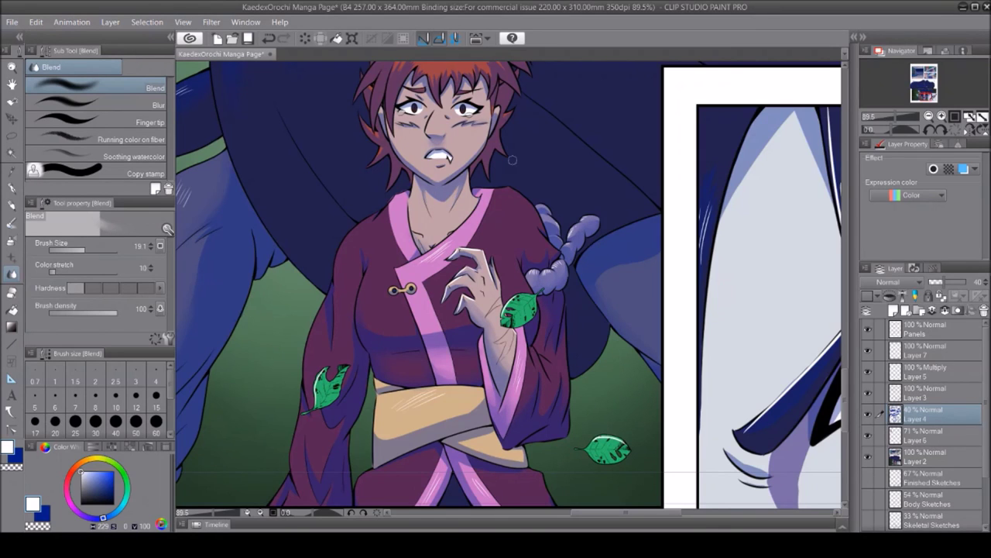
scroll(512, 159, "up", 4)
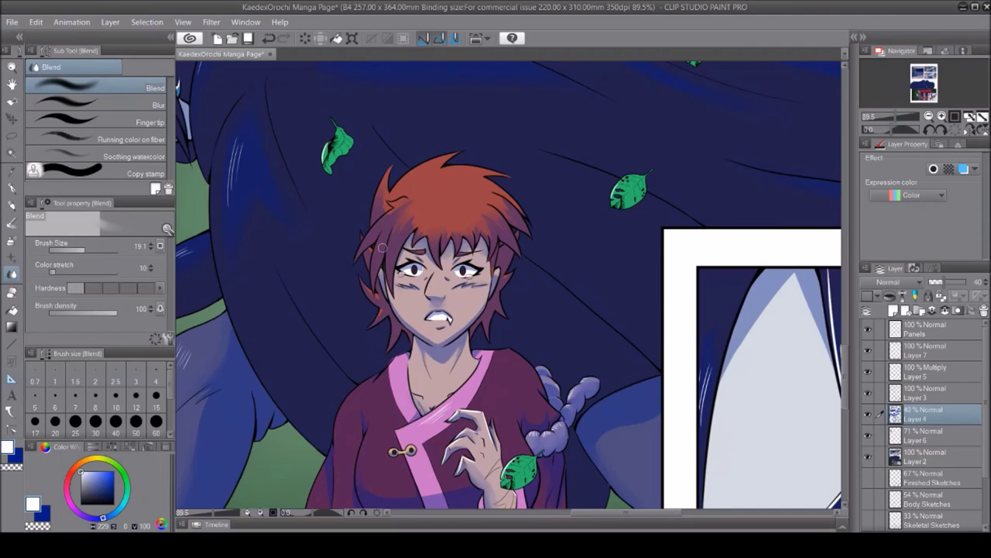
Blend the shadow edges on the red-haired character's tan sash and the lower part of the purple robe
scroll(382, 247, "down", 5)
scroll(382, 246, "up", 5)
scroll(379, 240, "down", 5)
scroll(371, 228, "up", 6)
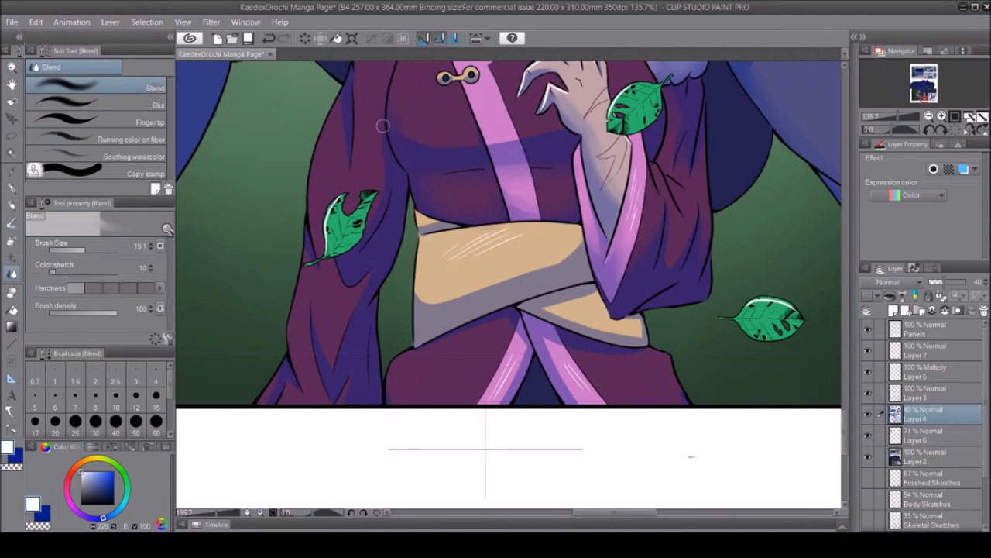
left_click_drag(577, 257, 484, 281)
left_click_drag(550, 310, 639, 335)
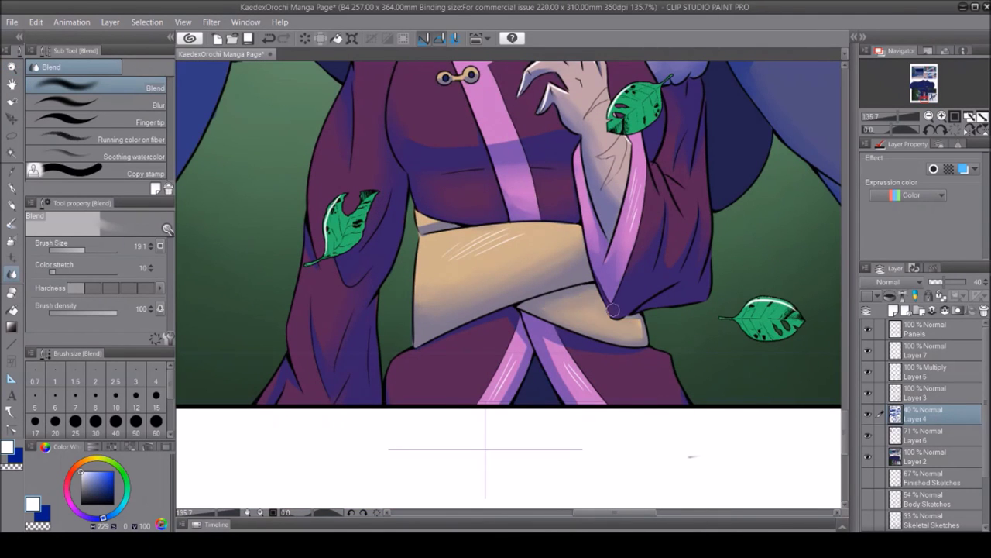
Blend the shading on the skin, purple eyelid marking, eye white and iris in the close-up eye panel
scroll(453, 244, "down", 3)
scroll(453, 244, "up", 3)
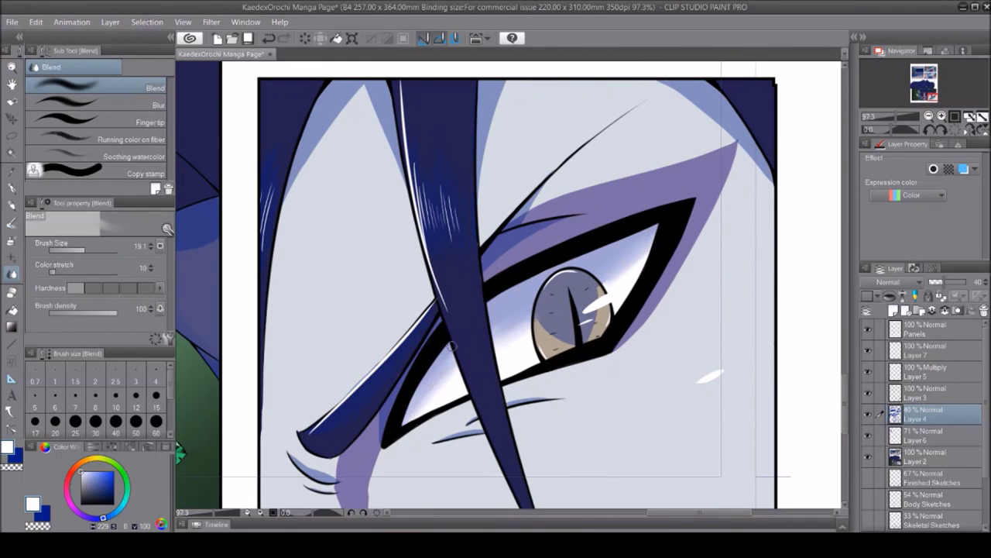
scroll(404, 422, "up", 2)
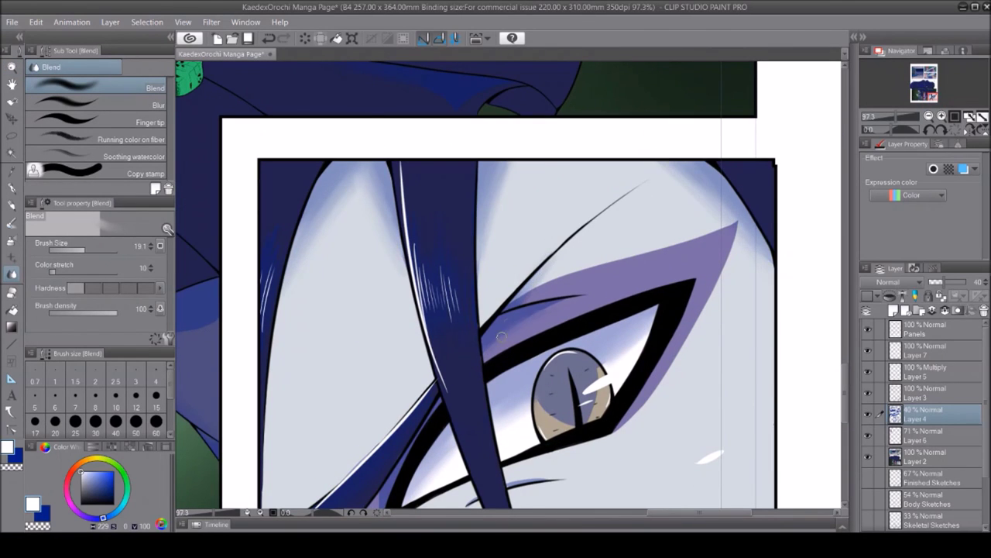
scroll(410, 234, "down", 4)
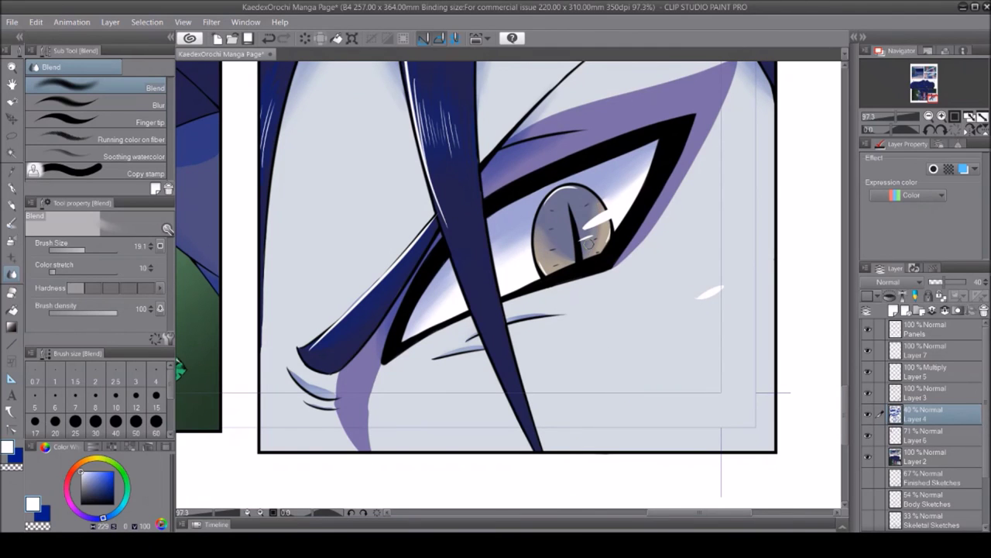
scroll(502, 139, "down", 4)
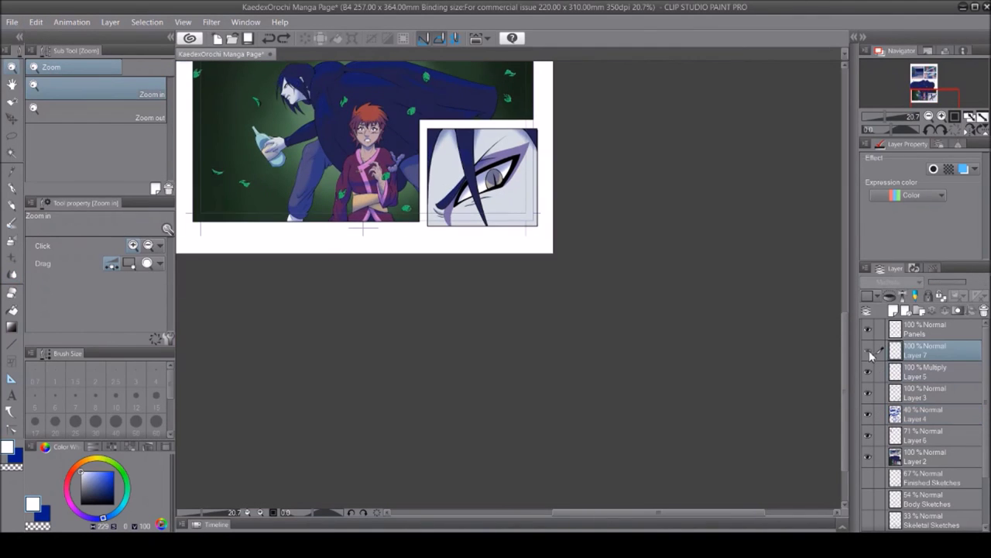
Add small white highlight marks at the red-haired character's eyes on Layer 7 with a 25.0 G pen
scroll(501, 140, "up", 2)
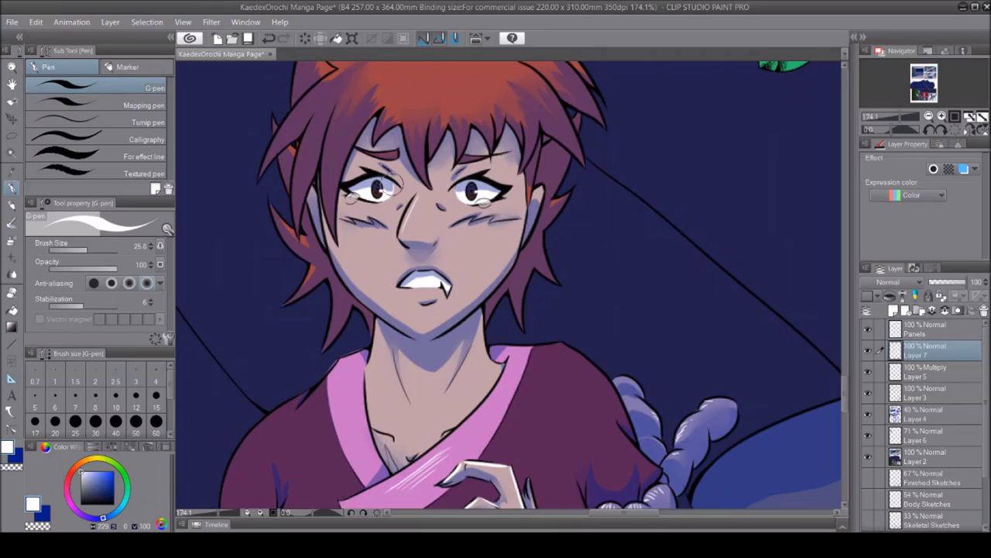
scroll(455, 431, "up", 4)
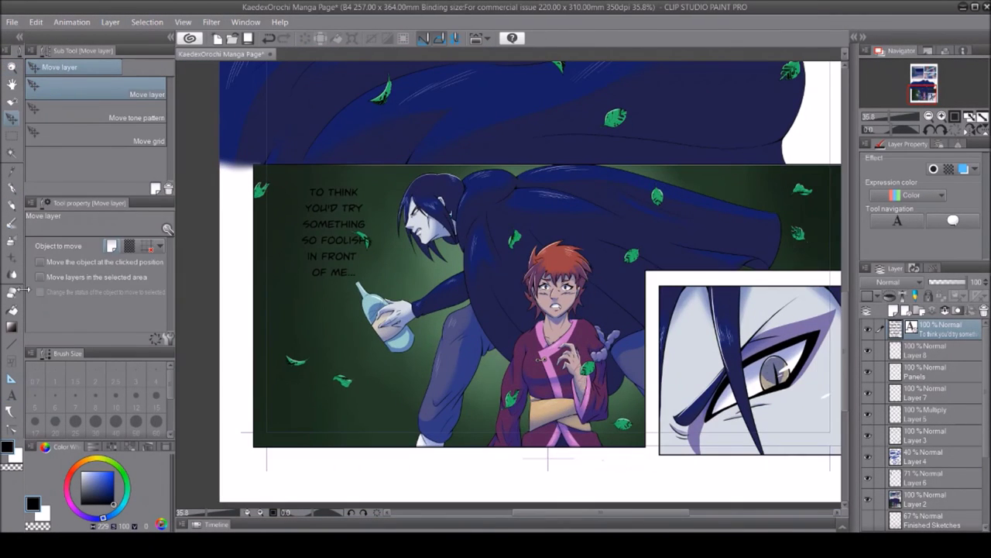
Add the dialogue text "I'm dissapointed in you, Kaede." in Unmasked BB at size 14.4 by the eye panel's edge
key("t")
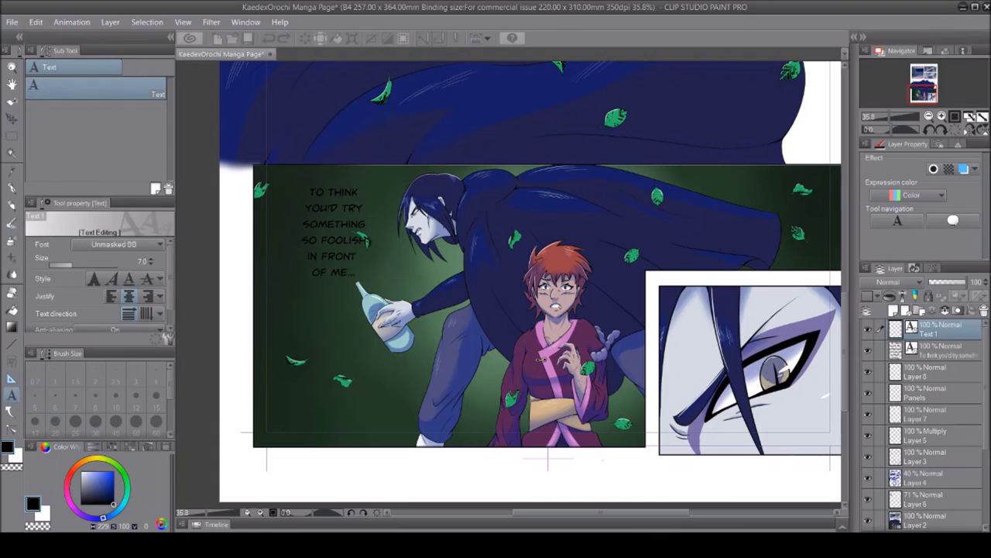
left_click(311, 303)
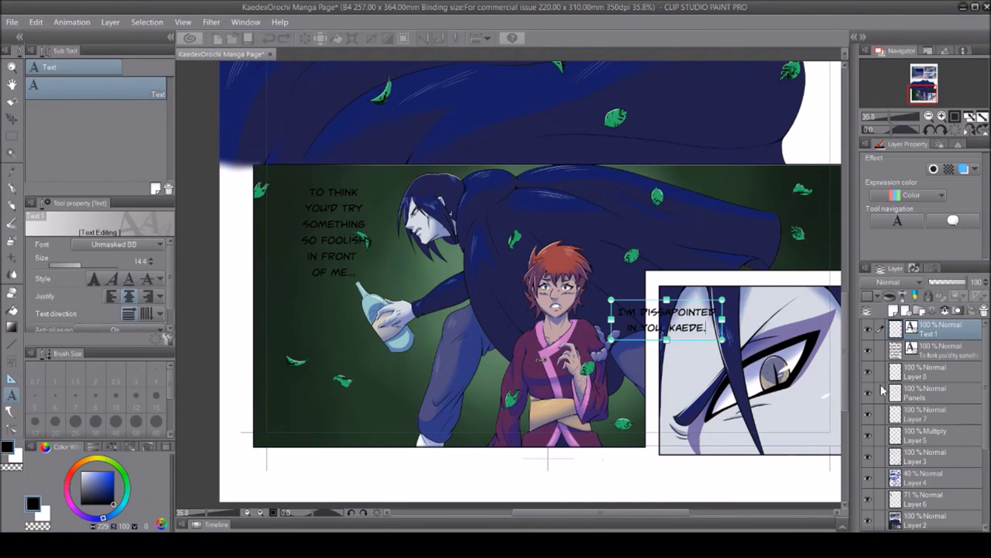
key("Escape")
Enlarge the lettering of both dialogue texts, the one beside the dark-haired figure and the one by the eye panel
left_click_drag(289, 182, 369, 294)
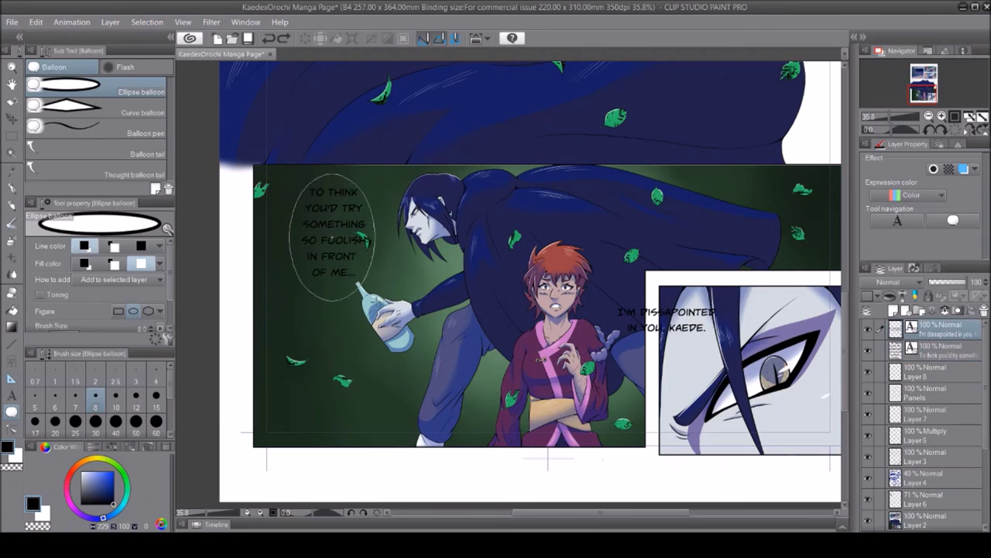
key("ctrl+z")
key("t")
left_click(329, 236)
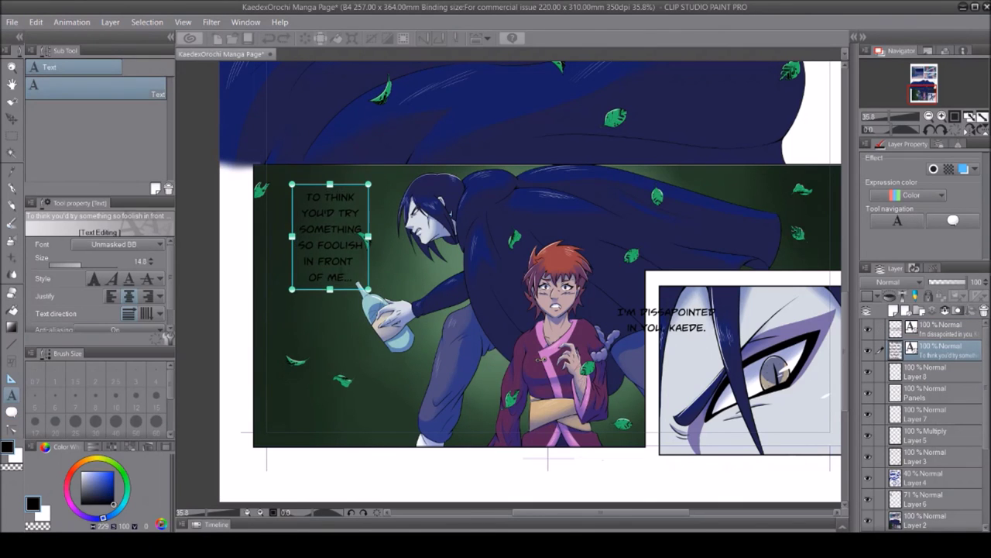
scroll(169, 308, "up", 2)
left_click_drag(152, 262, 160, 267)
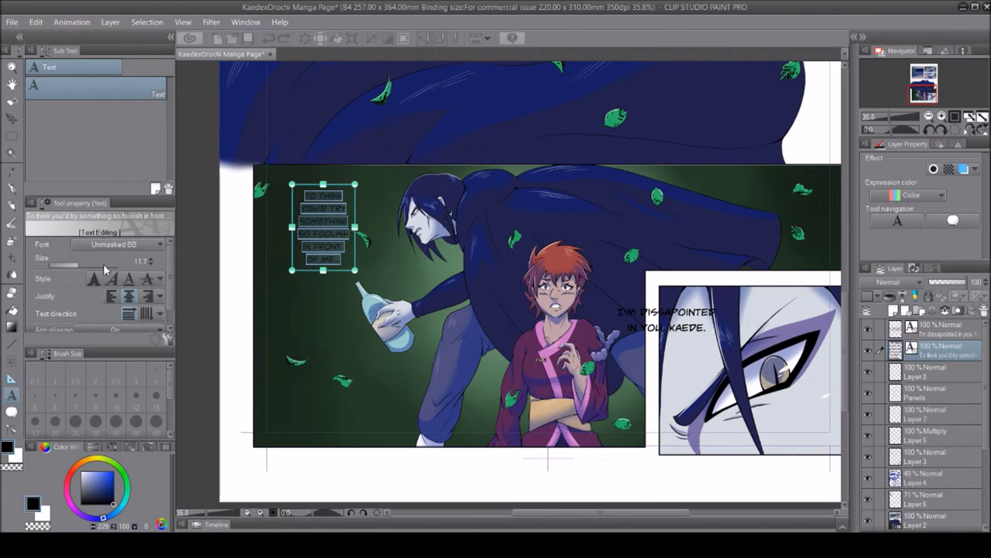
scroll(682, 372, "down", 1)
left_click(663, 315)
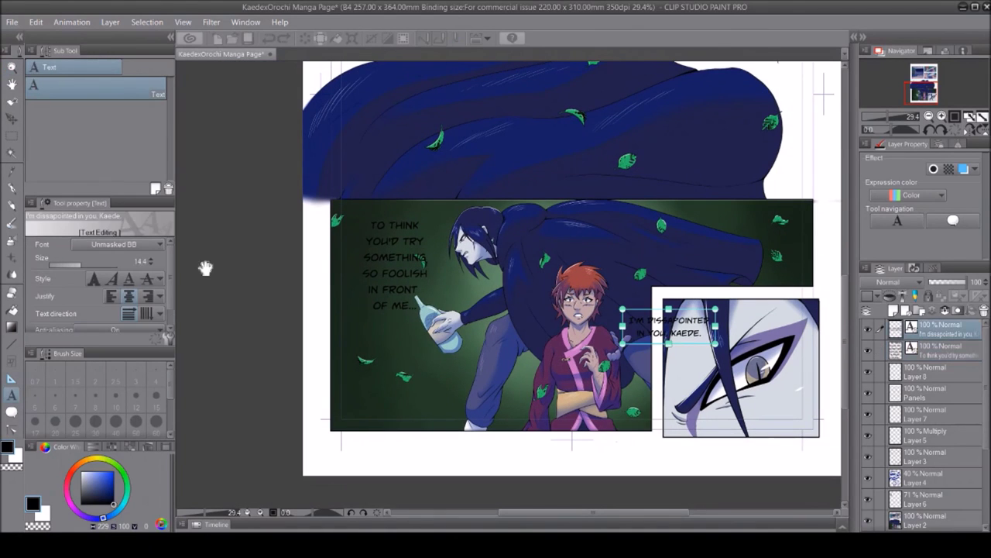
key("k")
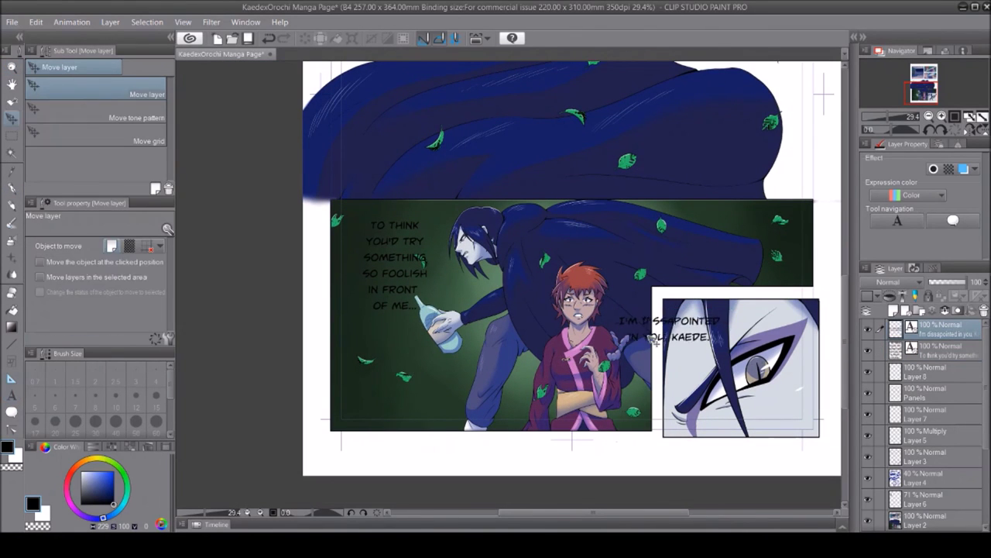
Draw white ellipse speech balloons with black outlines around both dialogue texts
key("t")
left_click_drag(346, 203, 443, 331)
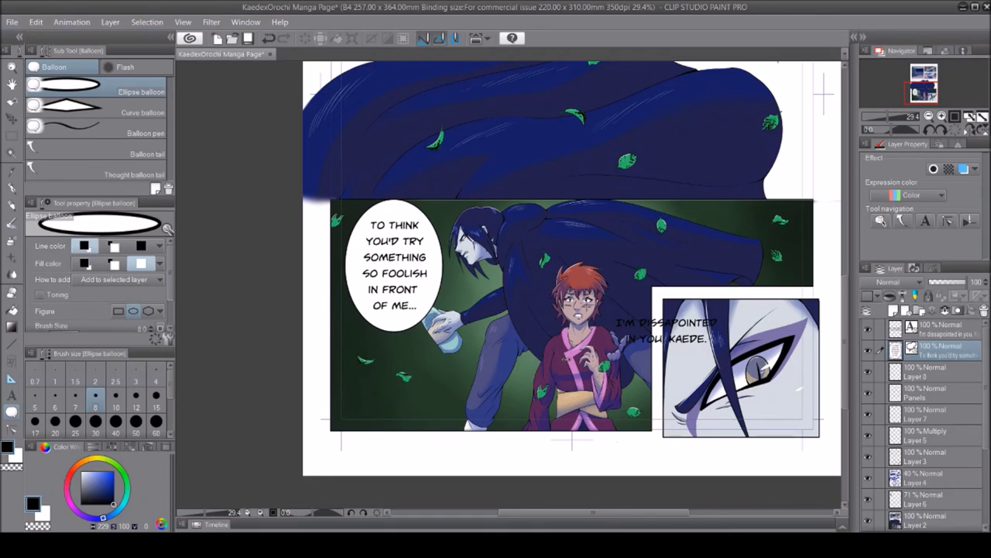
key("k")
left_click_drag(684, 377, 687, 381)
key("t")
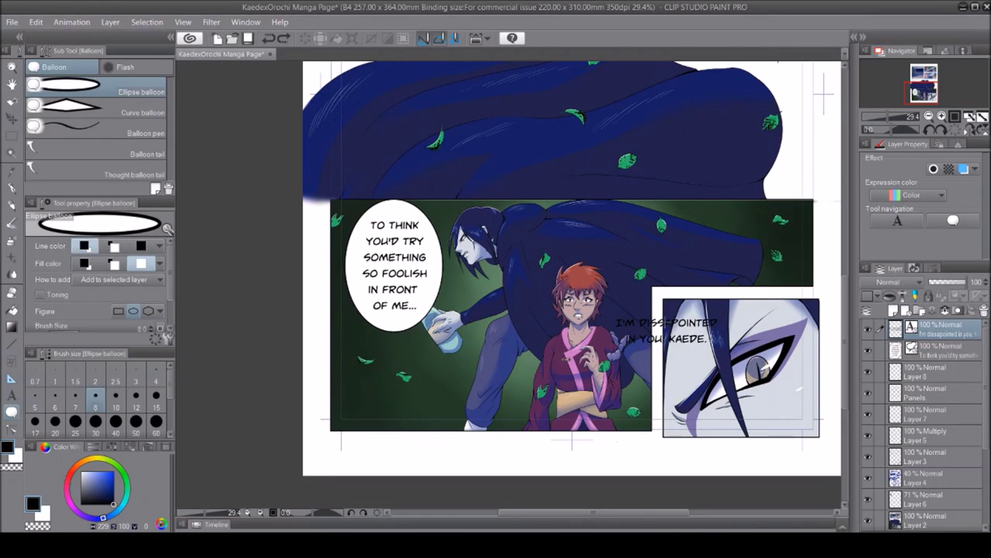
left_click_drag(606, 304, 709, 324)
Move the second balloon over the eye panel's upper edge and give both balloons straight tails with a width of 20.0
left_click(96, 153)
key("k")
left_click(13, 400)
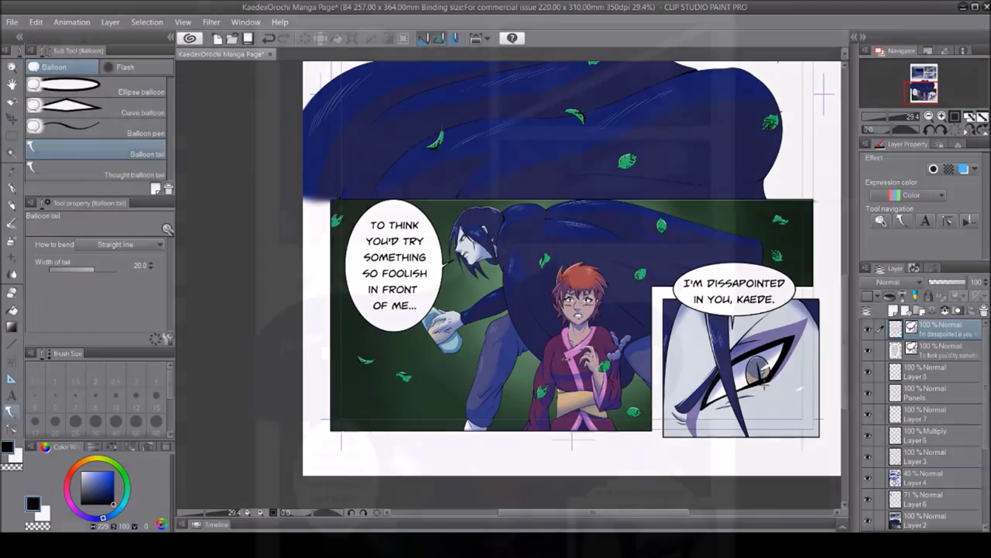